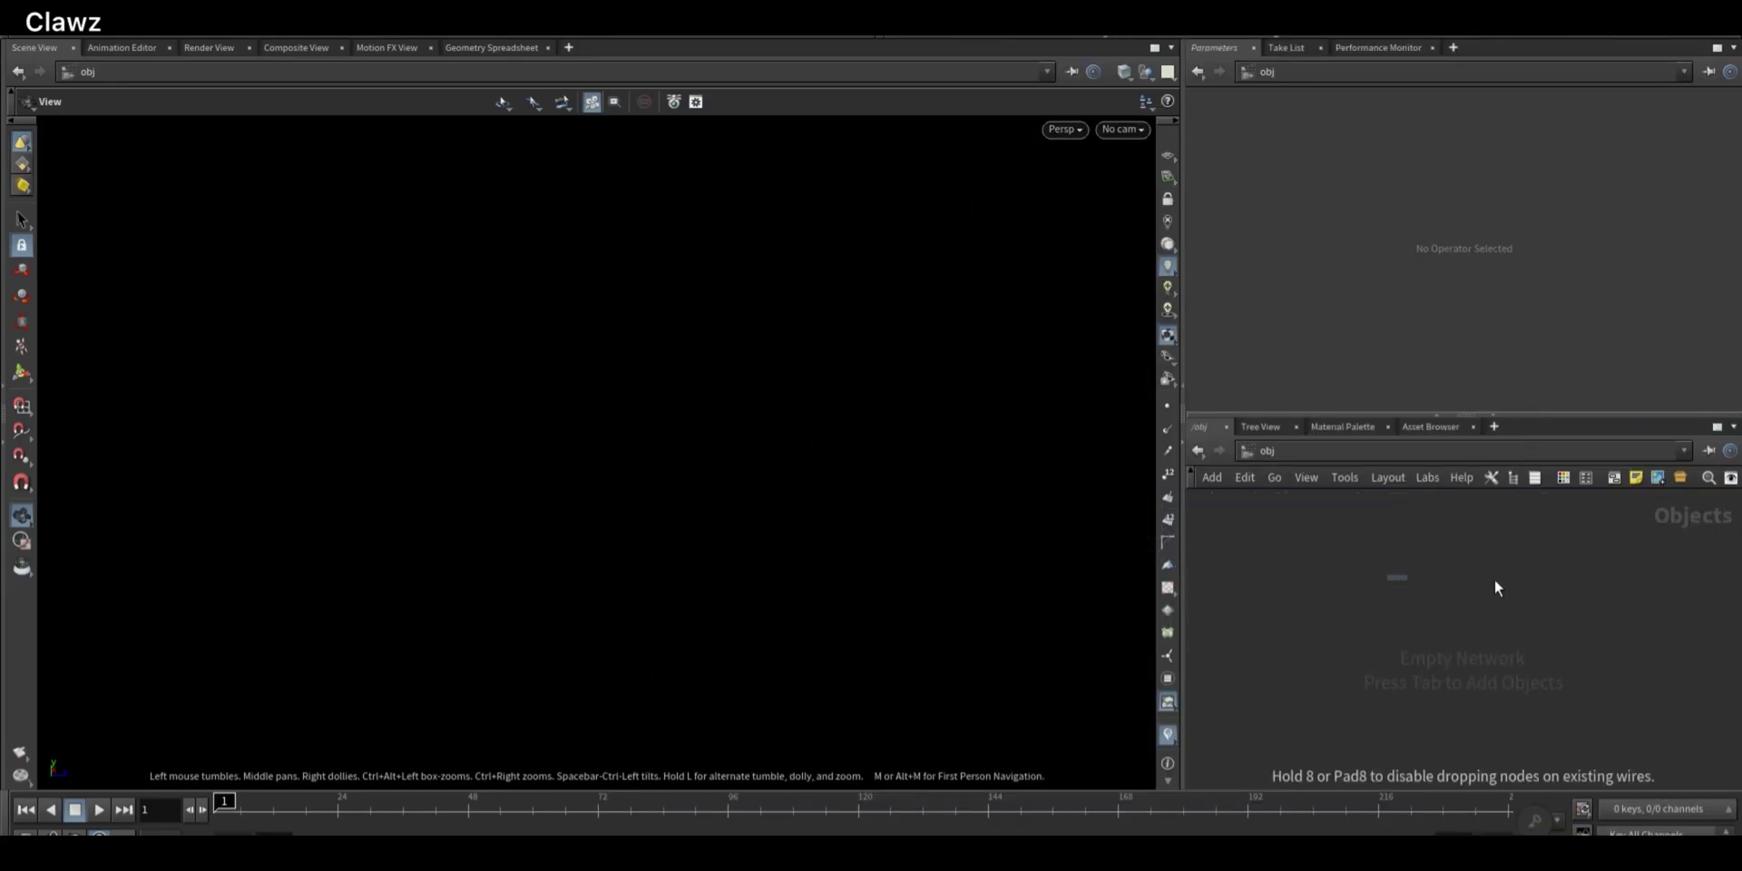
Create a polygon mesh sphere with 100 rows and 100 columns, and set its Y radius to 0.8
left_click(1506, 577)
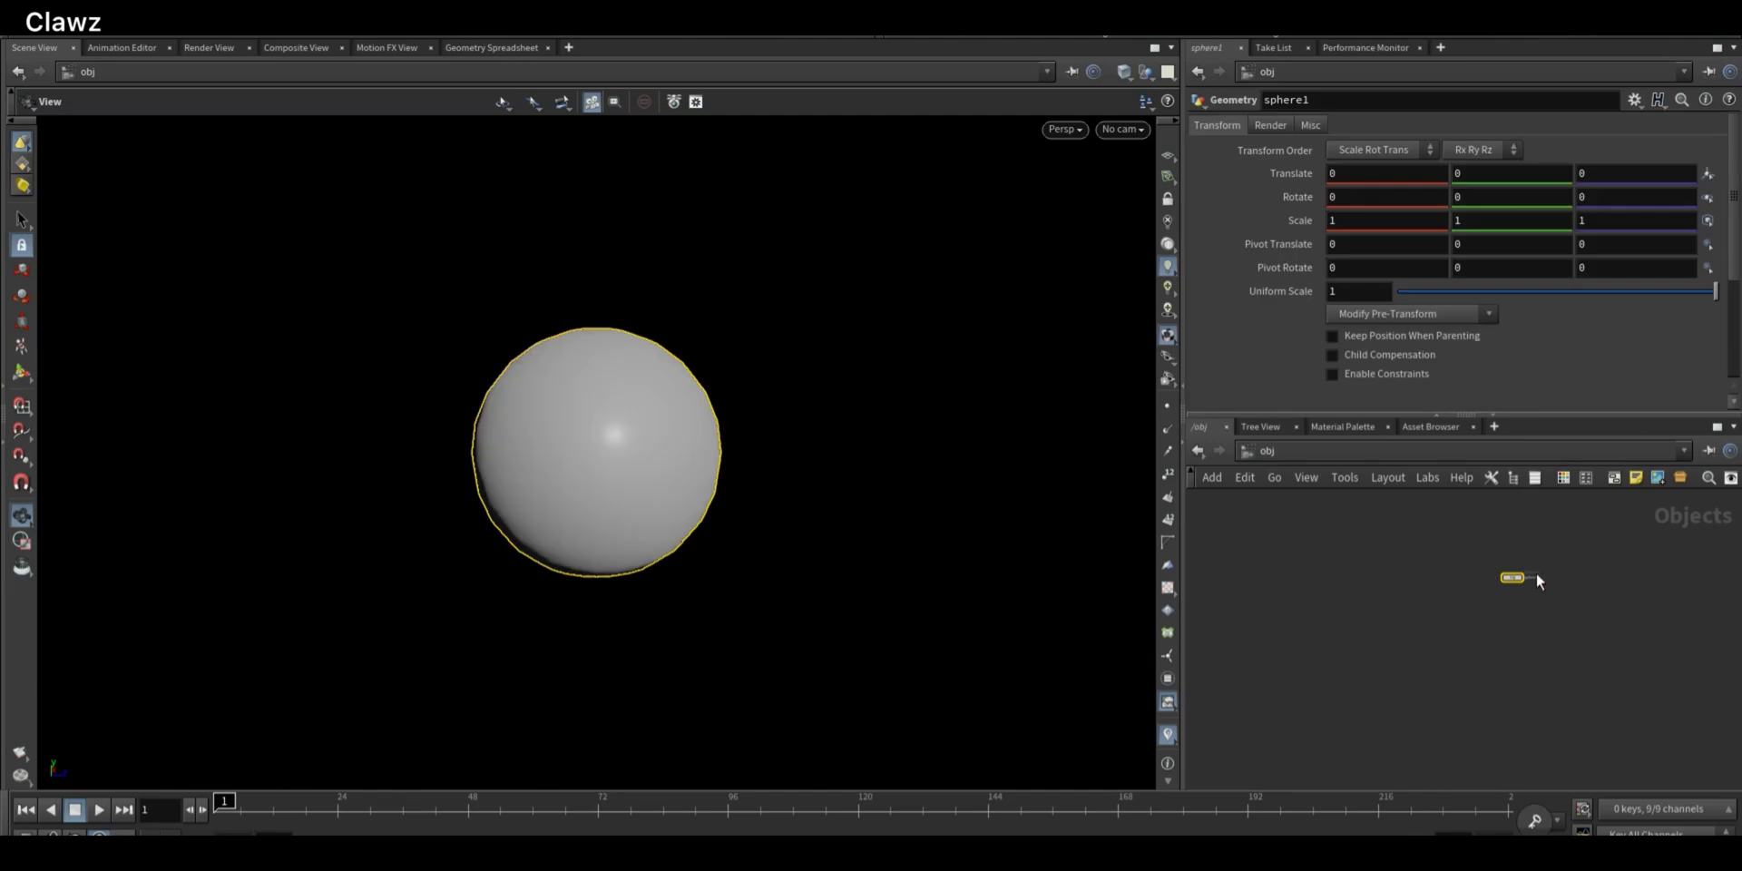
double_click(1408, 558)
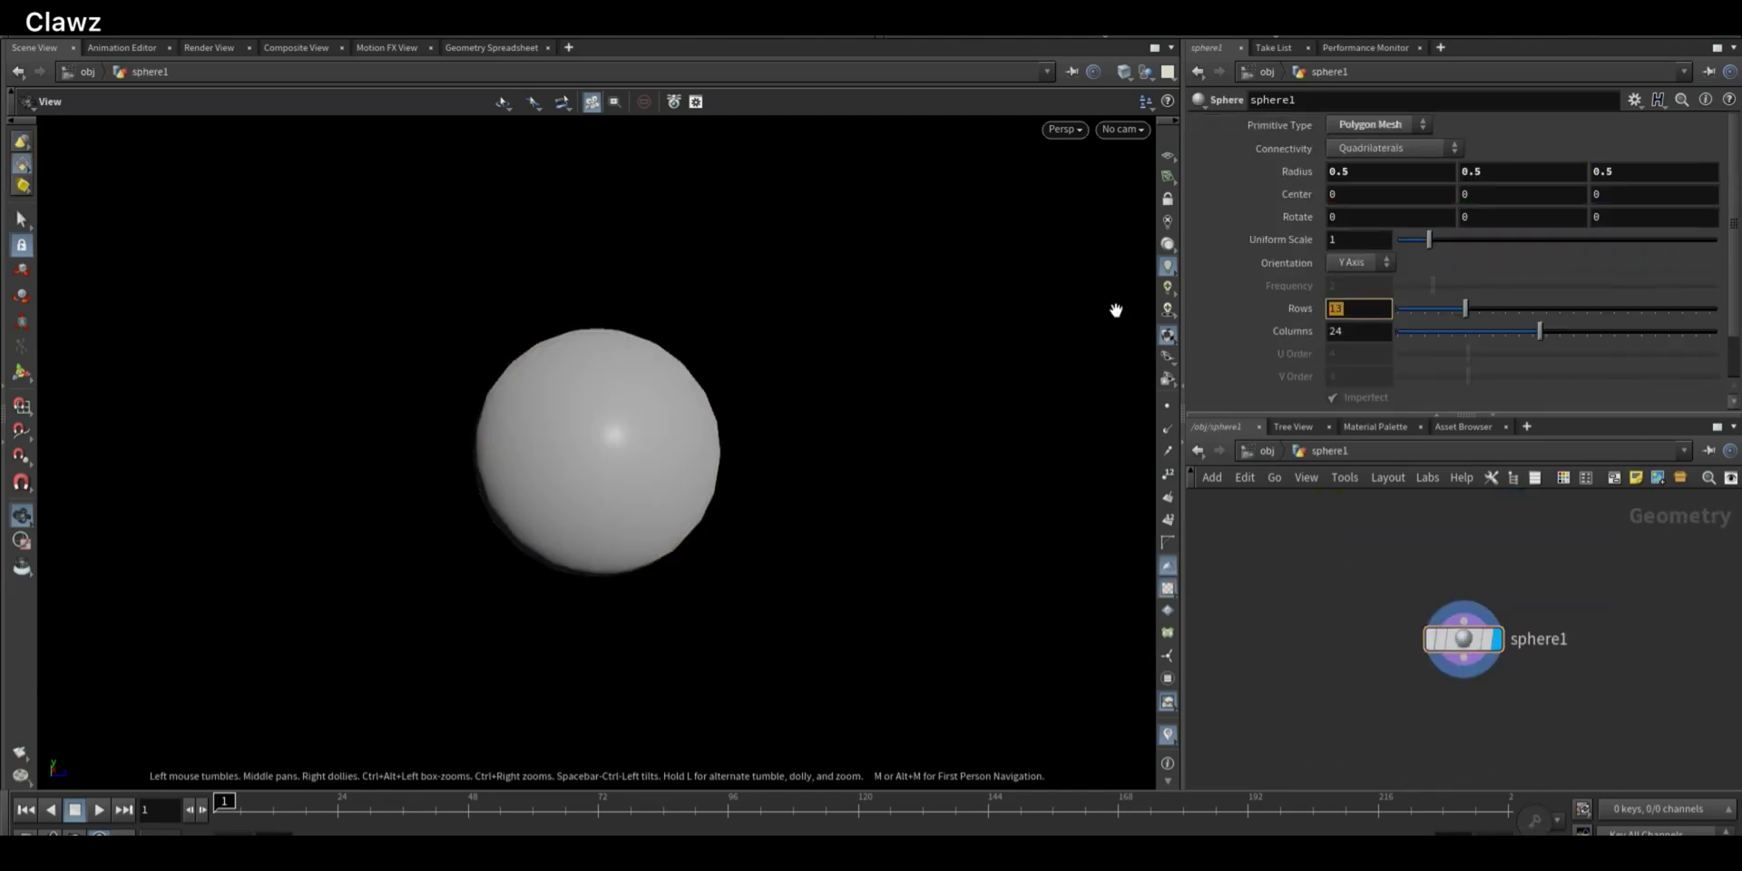
key("Tab")
type("100")
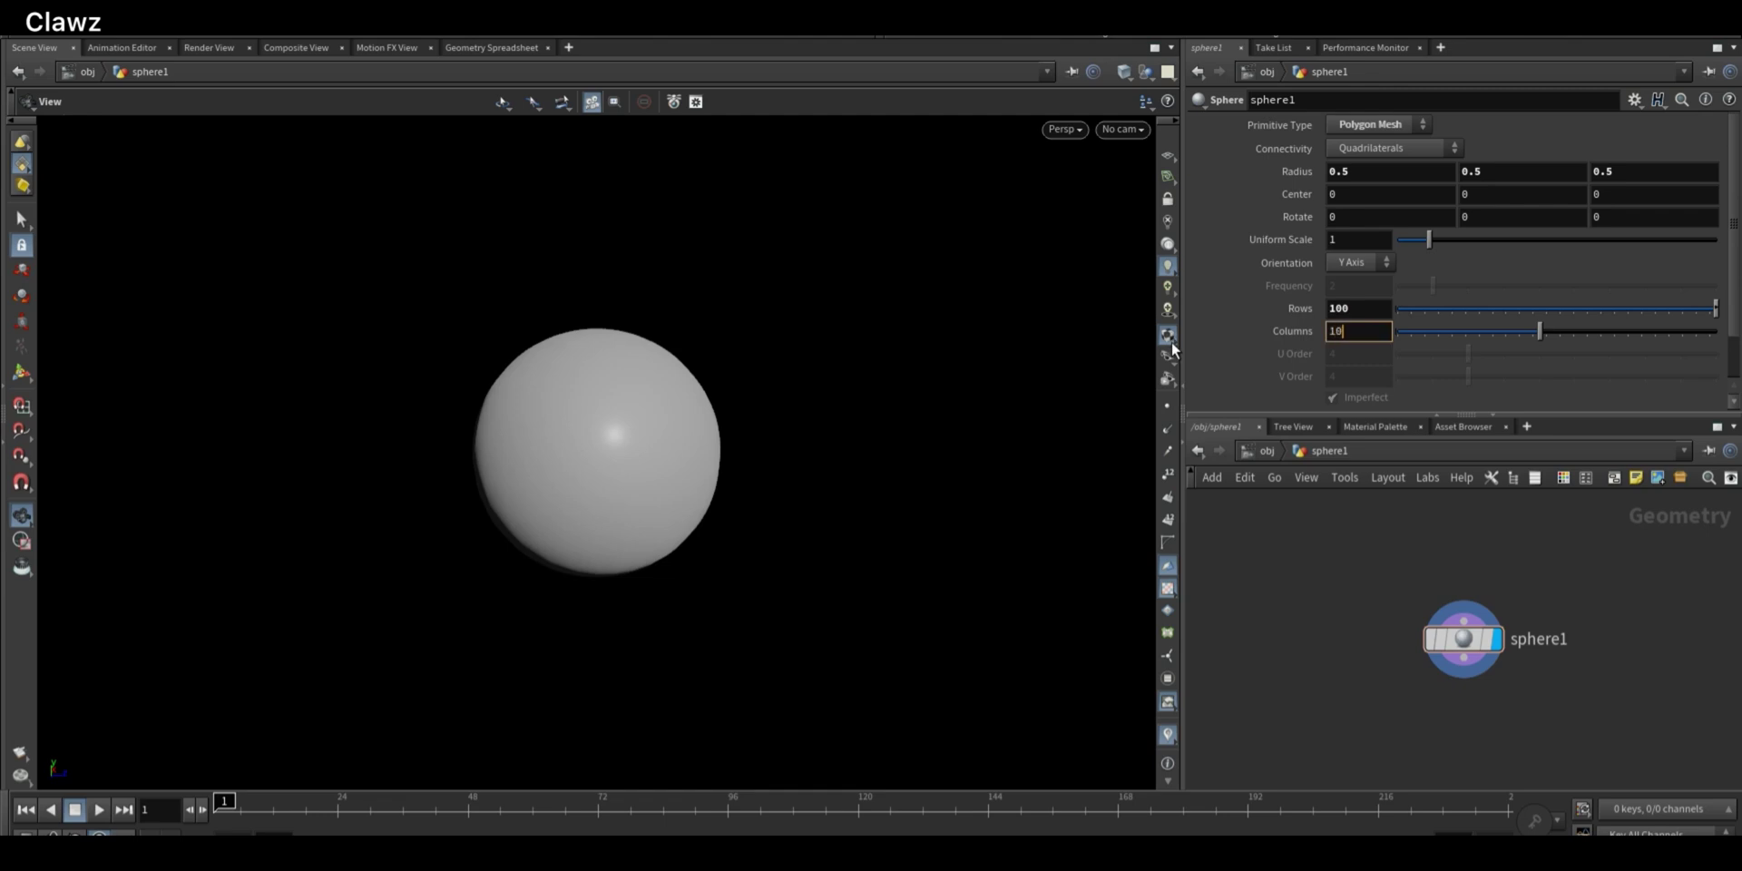
key("Return")
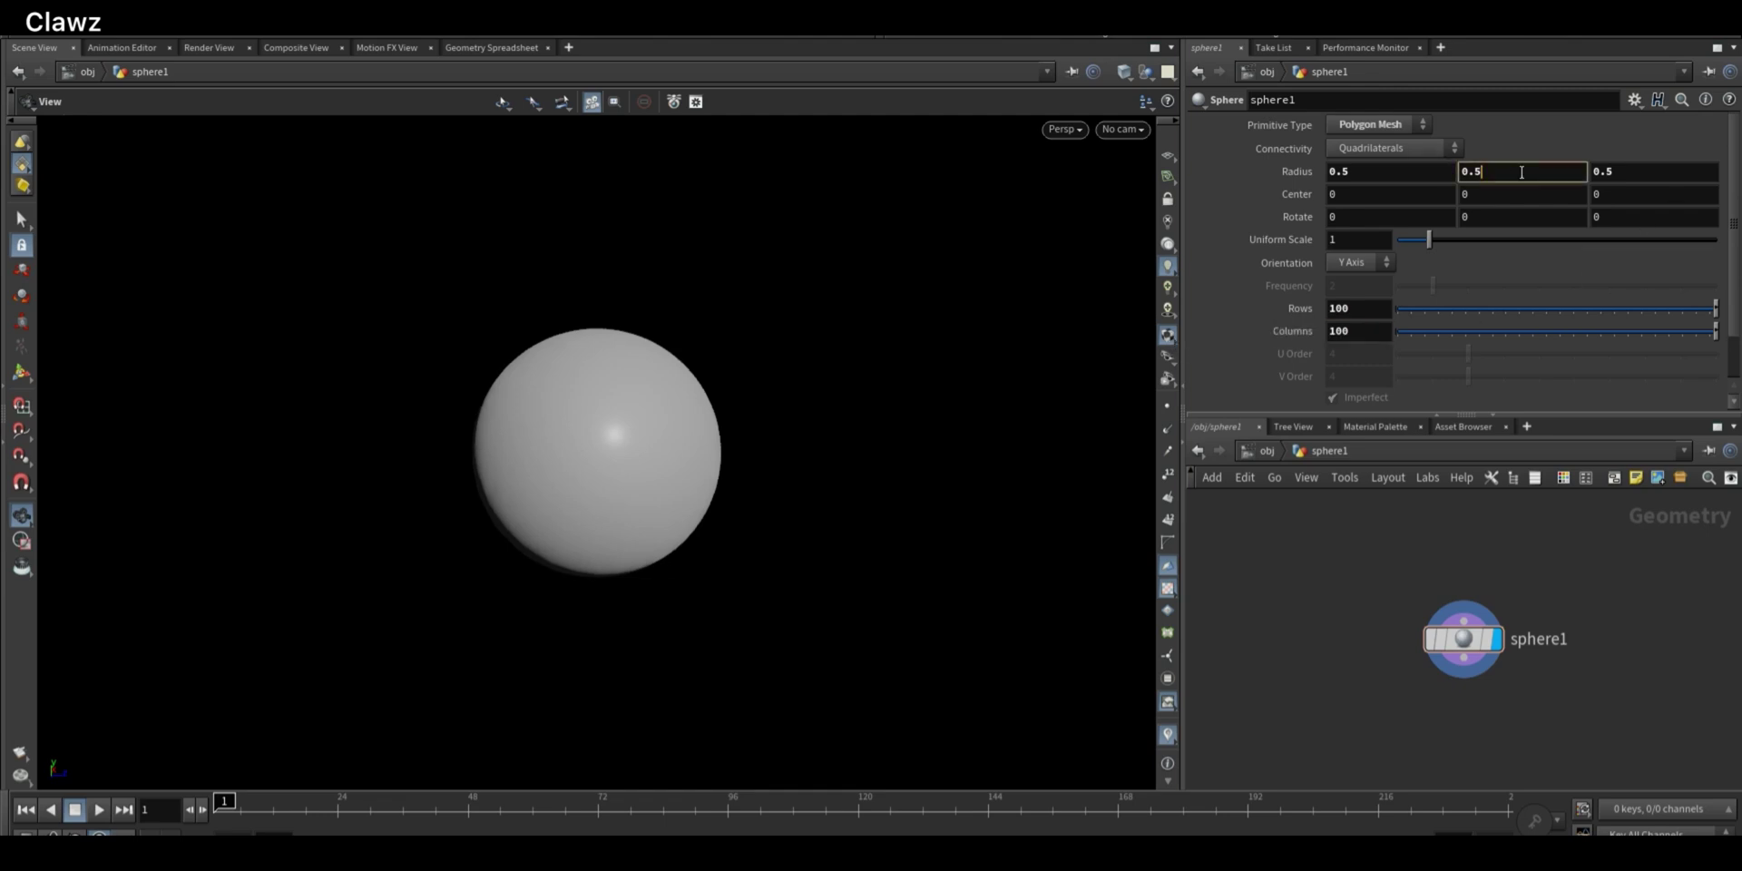
key("Return")
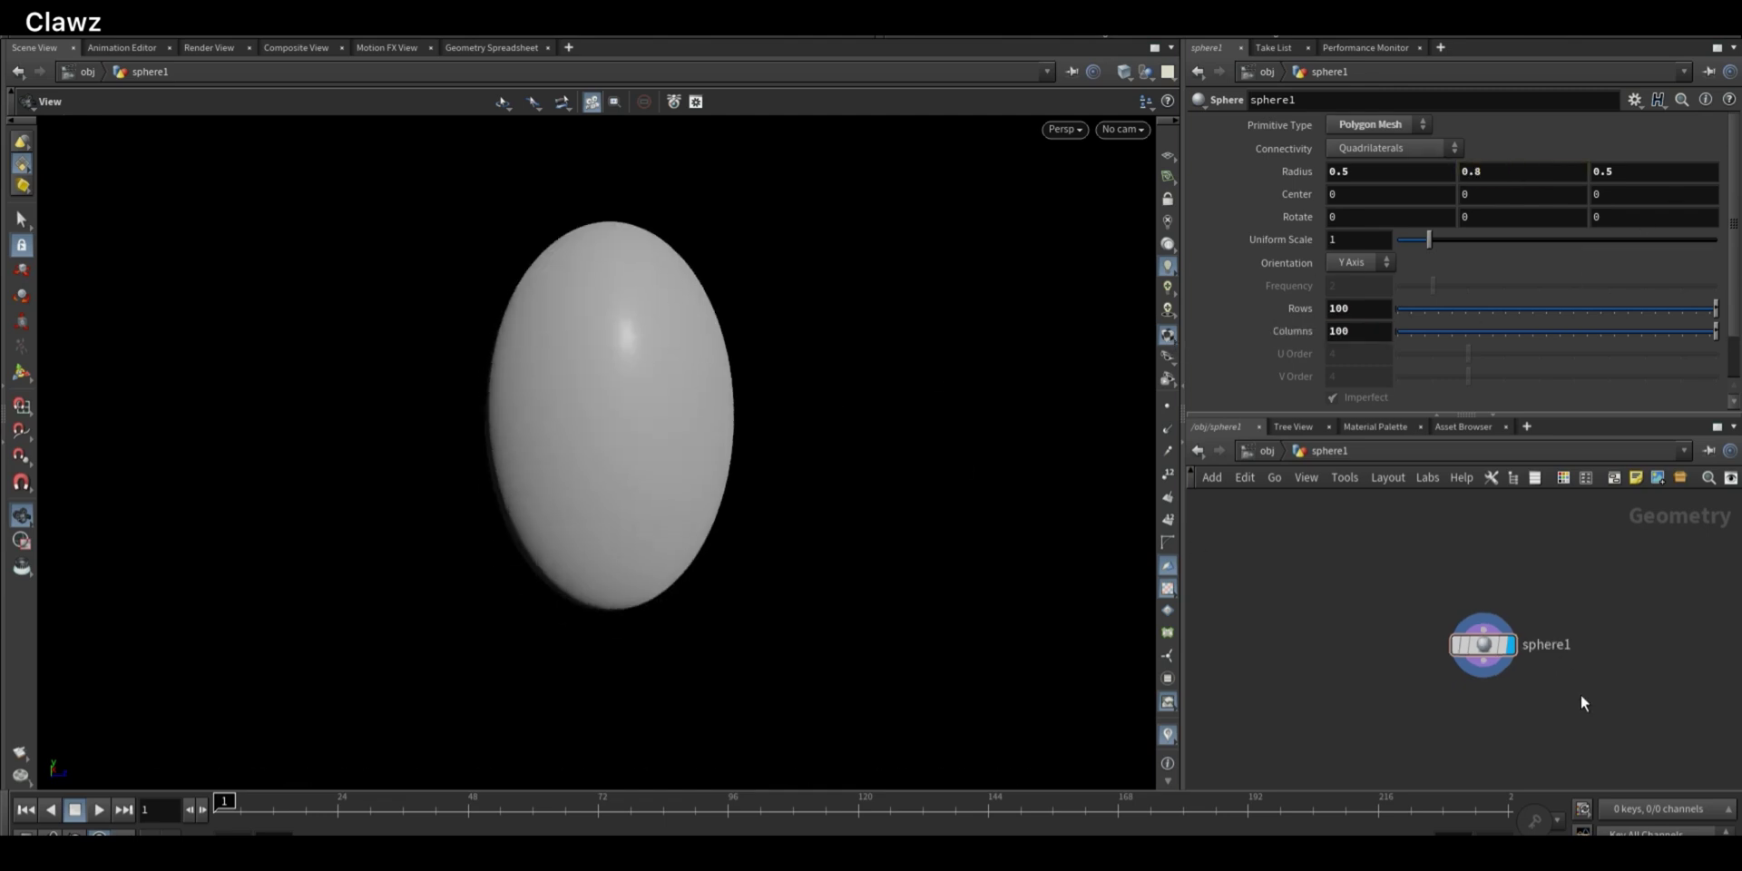
Add a Mountain node after the sphere and make it the displayed node
scroll(1452, 598, "down", 2)
middle_click_drag(1399, 560, 1355, 505)
key("Tab")
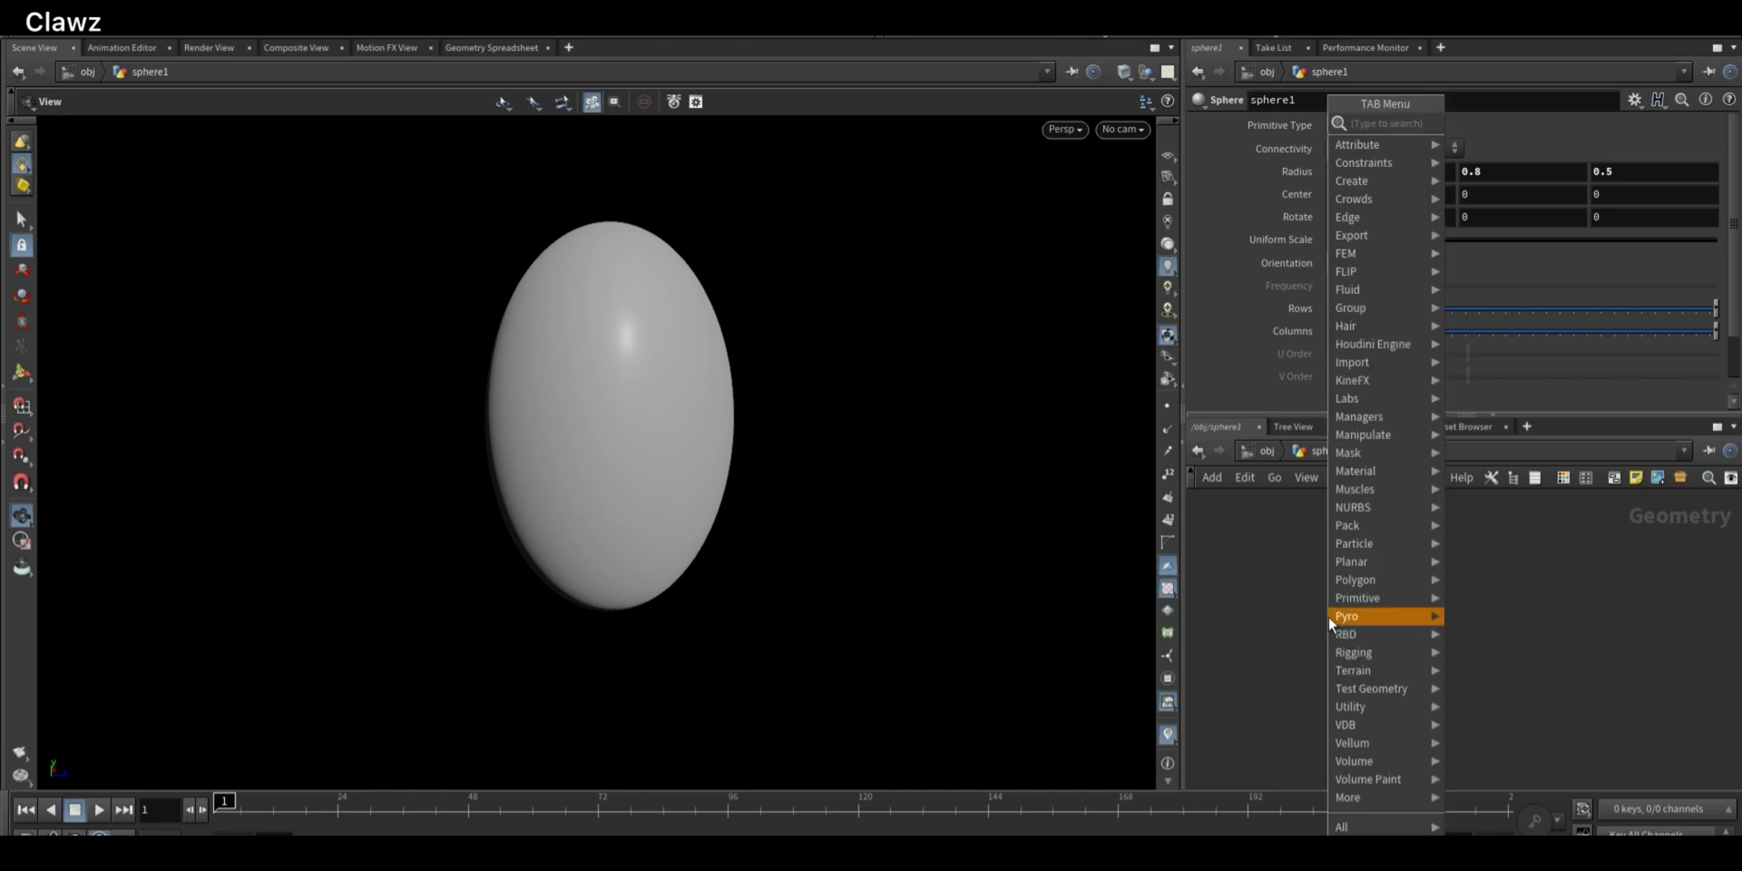
type("moun")
key("Return")
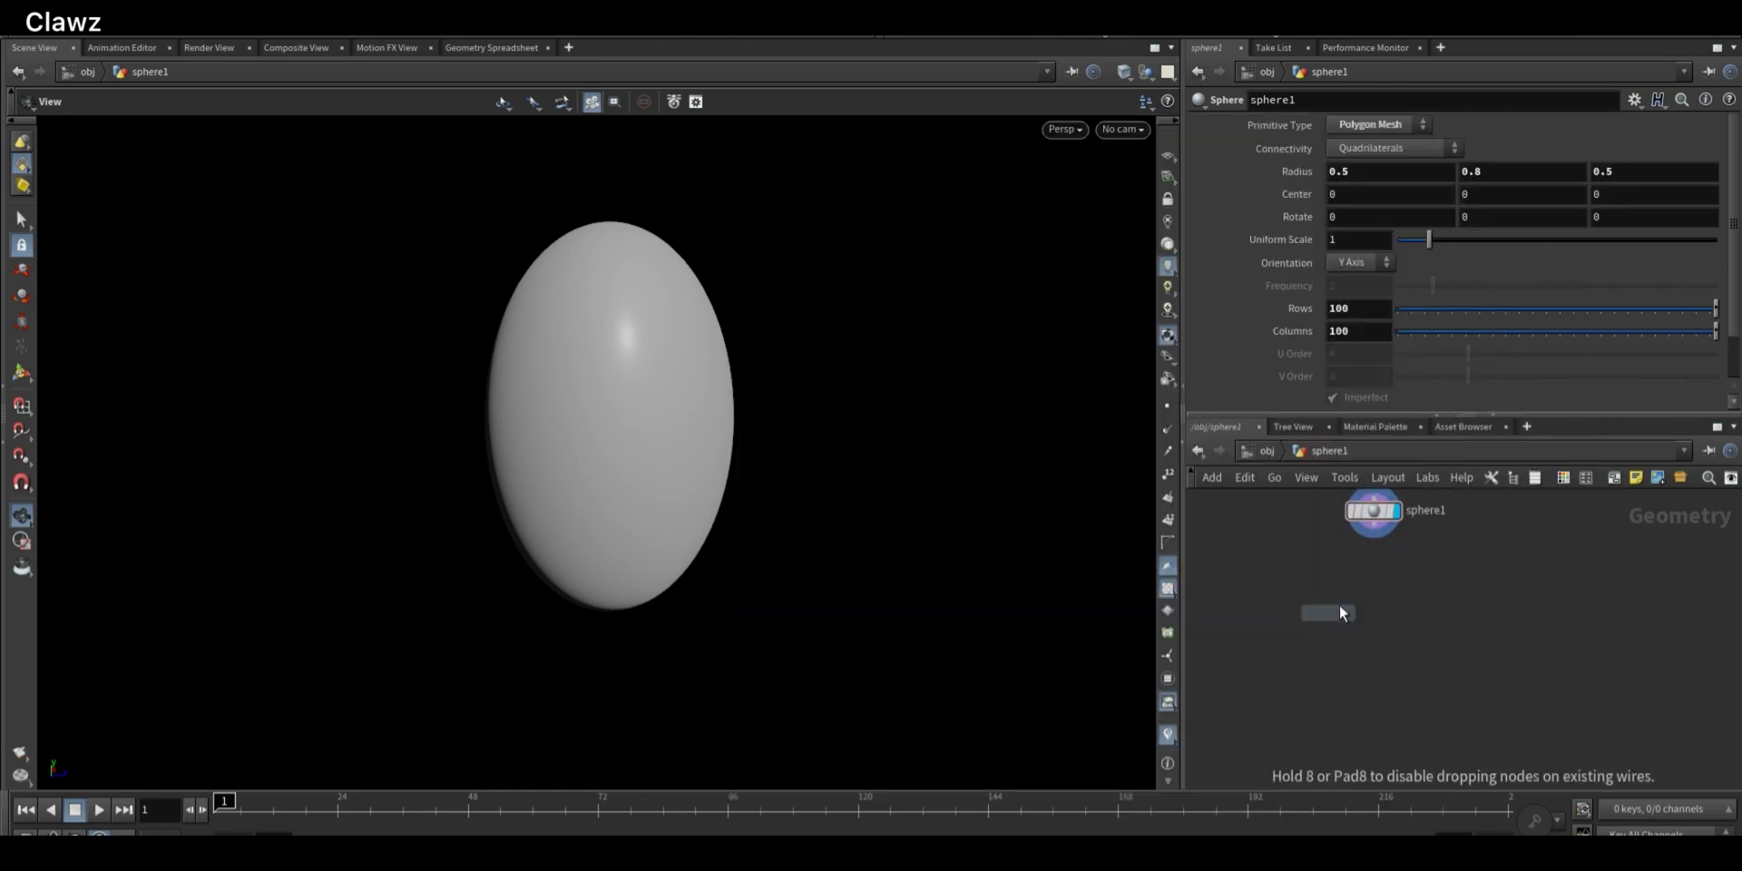
left_click(1383, 556)
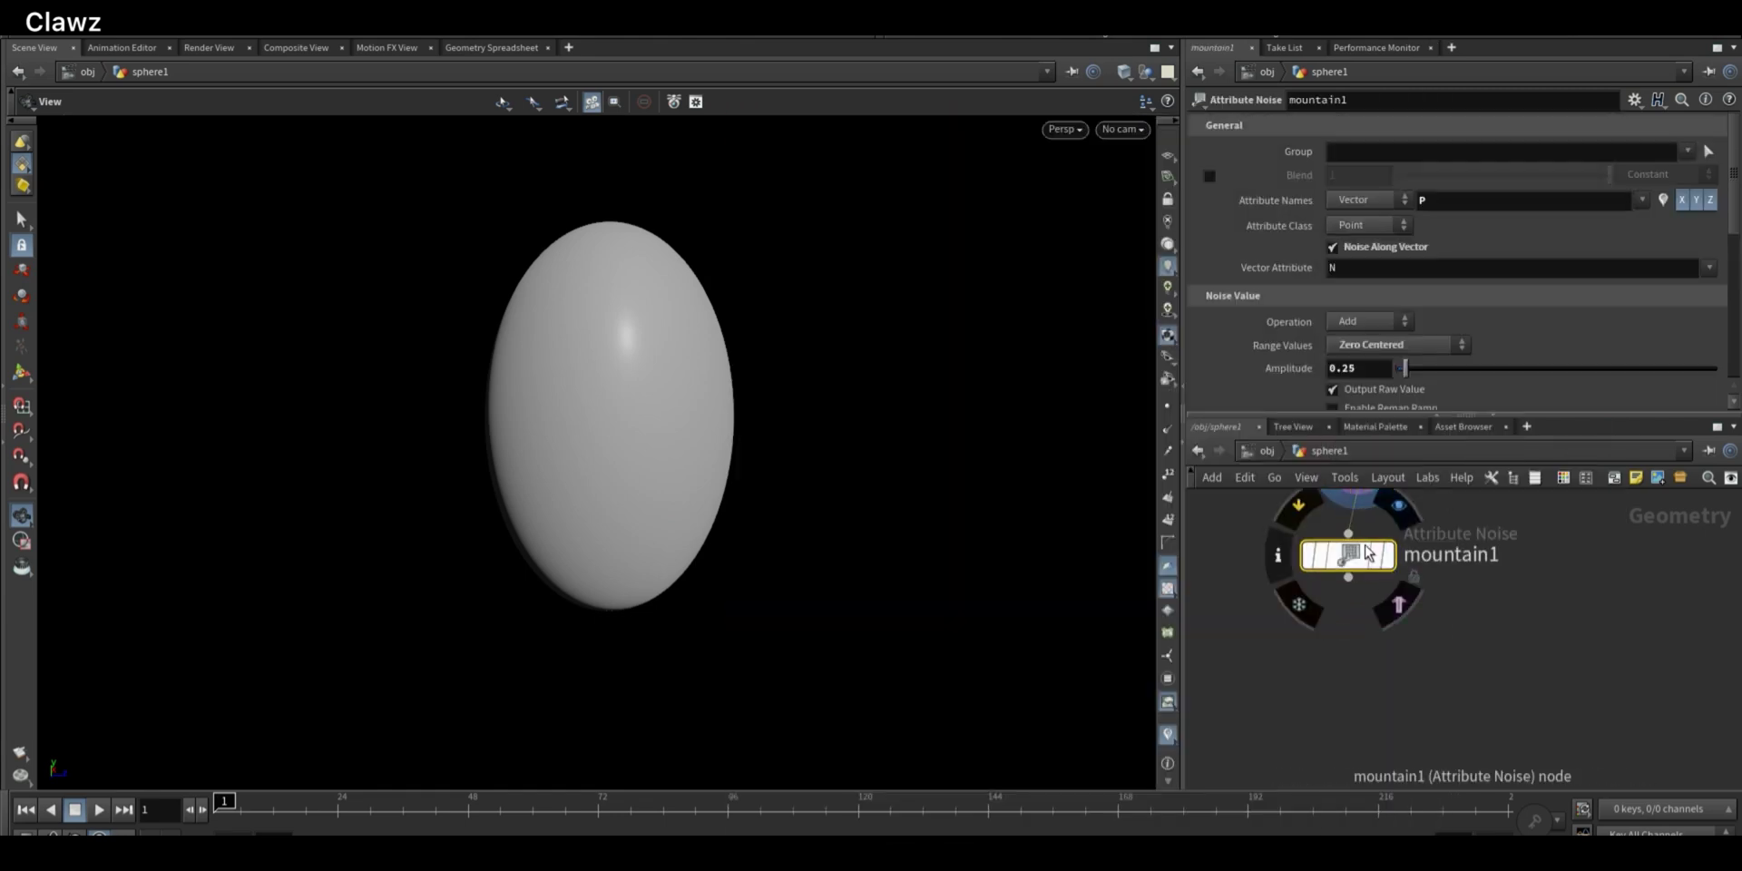
left_click(1388, 555)
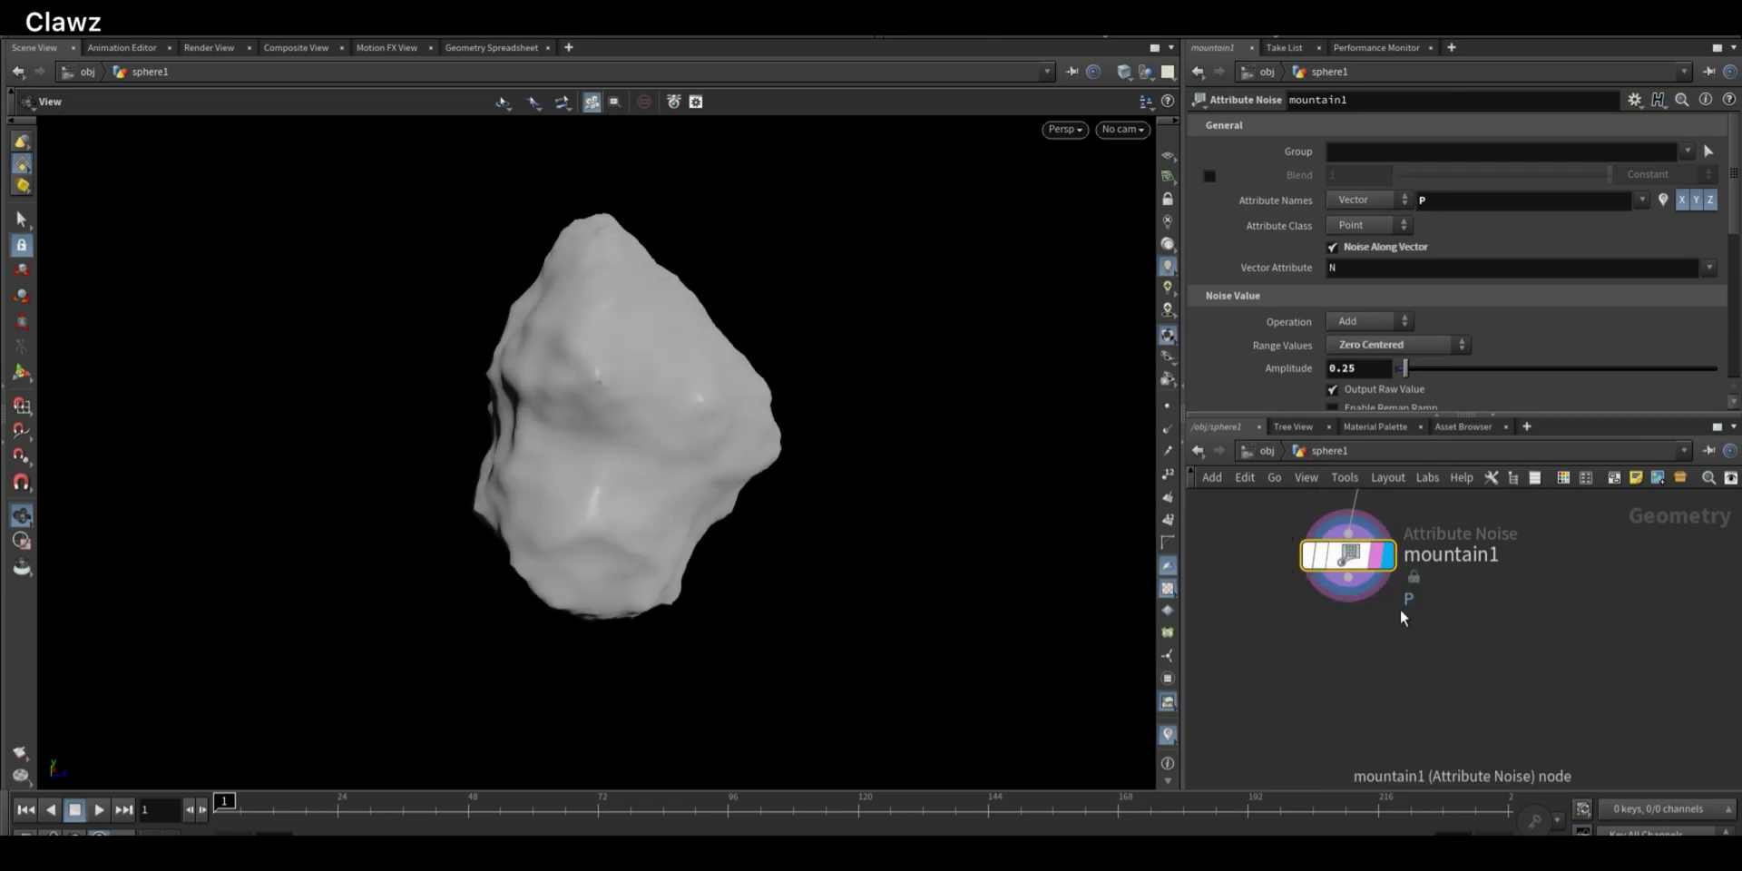
Set the Mountain node's noise type to Fast
scroll(1428, 316, "down", 3)
left_click(1397, 247)
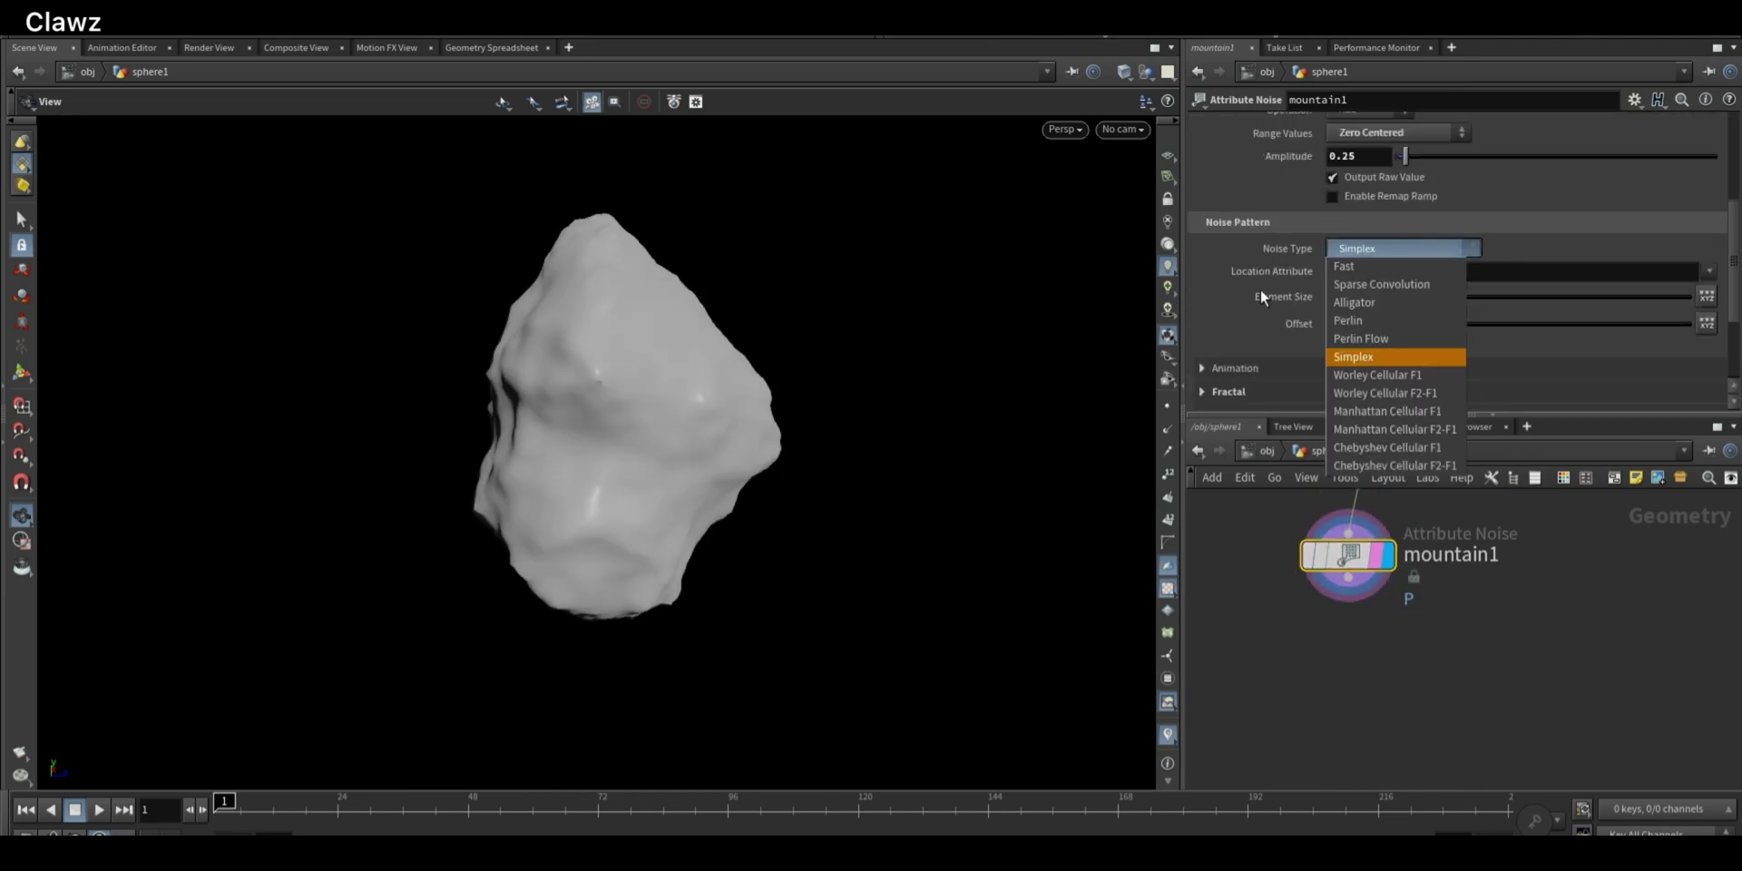
left_click(1344, 266)
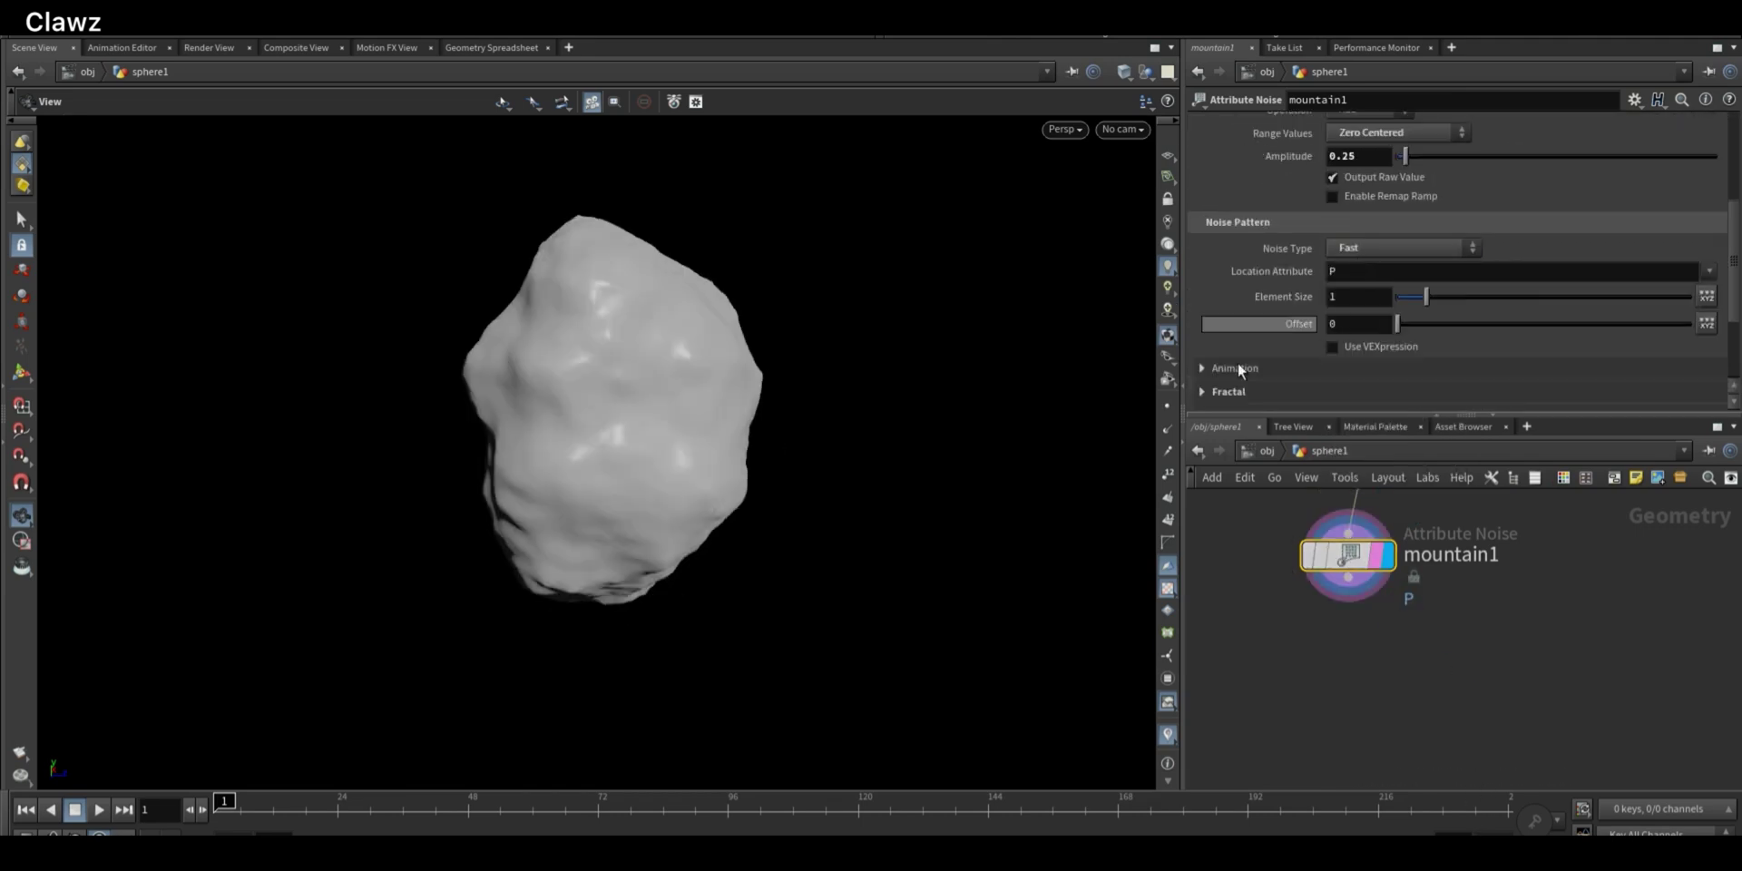
left_click_drag(690, 472, 653, 554)
Add an Attribute Noise node, wire it after the Mountain node and display it
scroll(1660, 701, "down", 4)
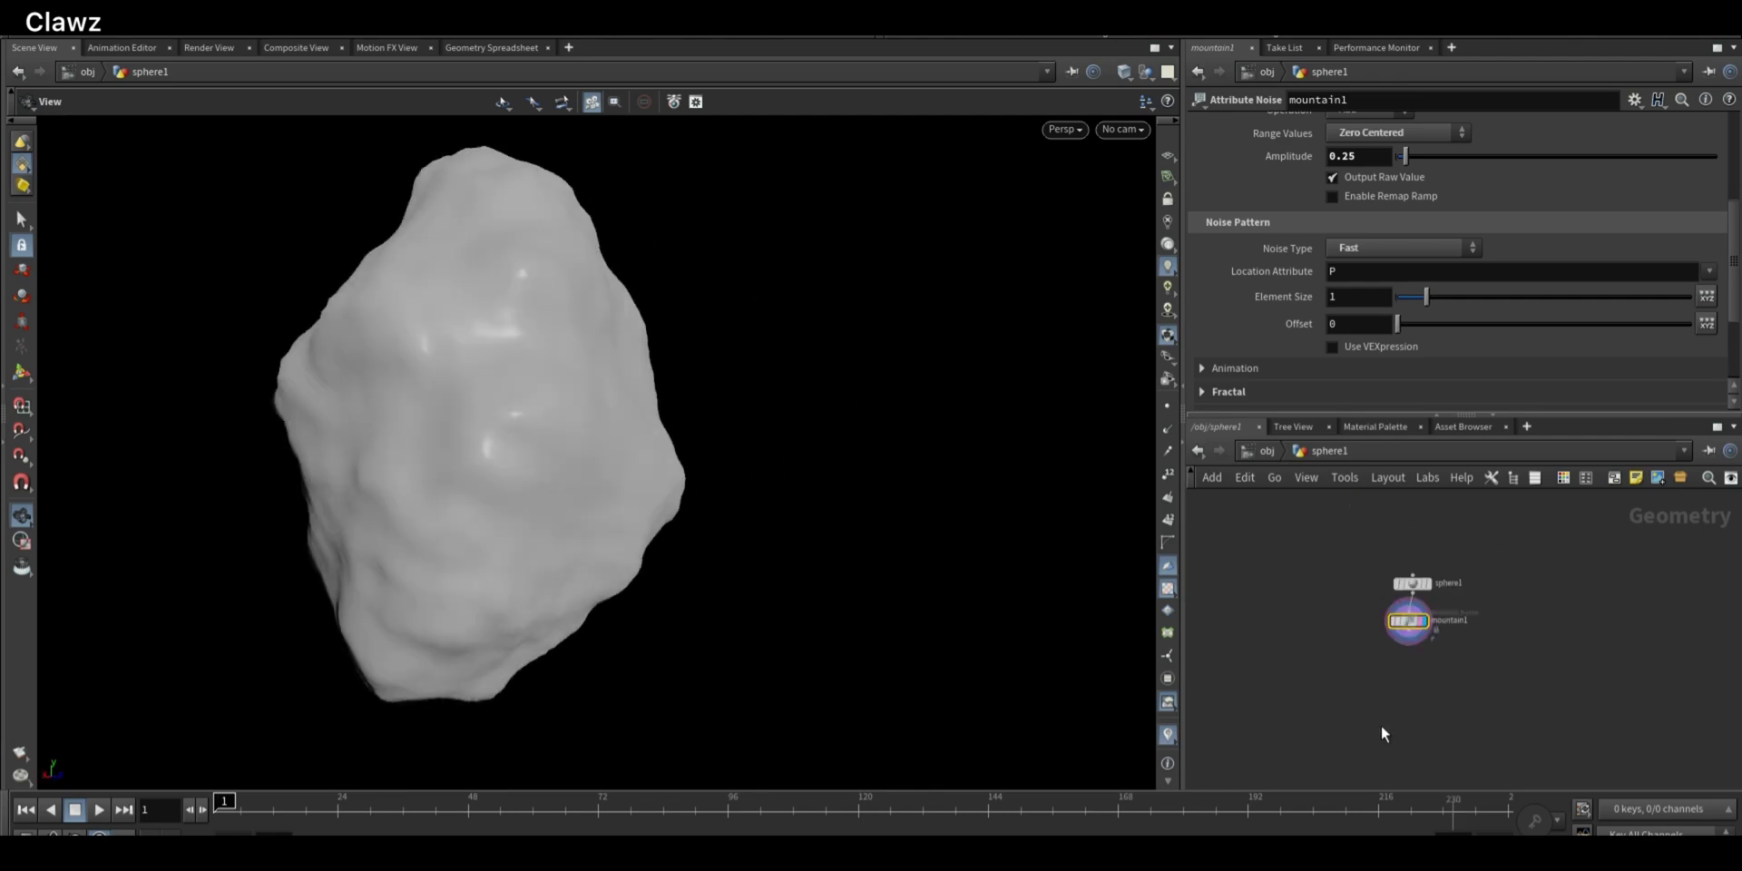
key("Tab")
type("attribn")
key("Return")
left_click(1390, 624)
left_click_drag(1492, 591, 1389, 614)
scroll(1415, 632, "up", 3)
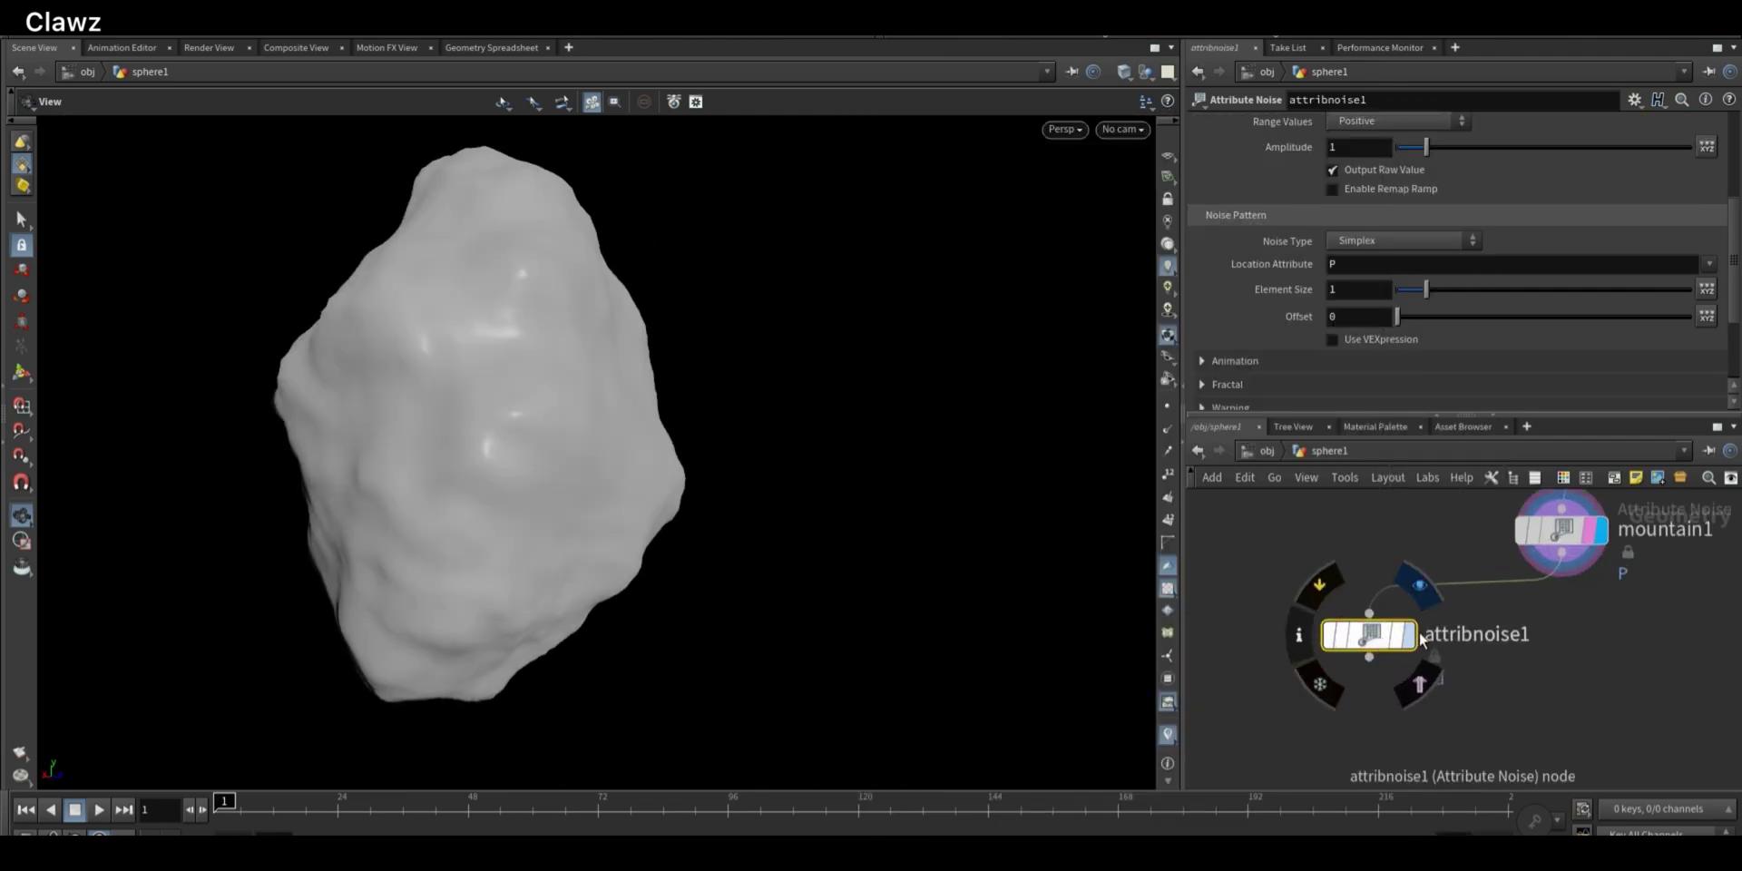
left_click(1408, 634)
Add a Color node after the Attribute Noise node and display its result
scroll(1342, 544, "down", 1)
key("Tab")
type("color")
key("Return")
left_click(1388, 687)
left_click(1422, 688)
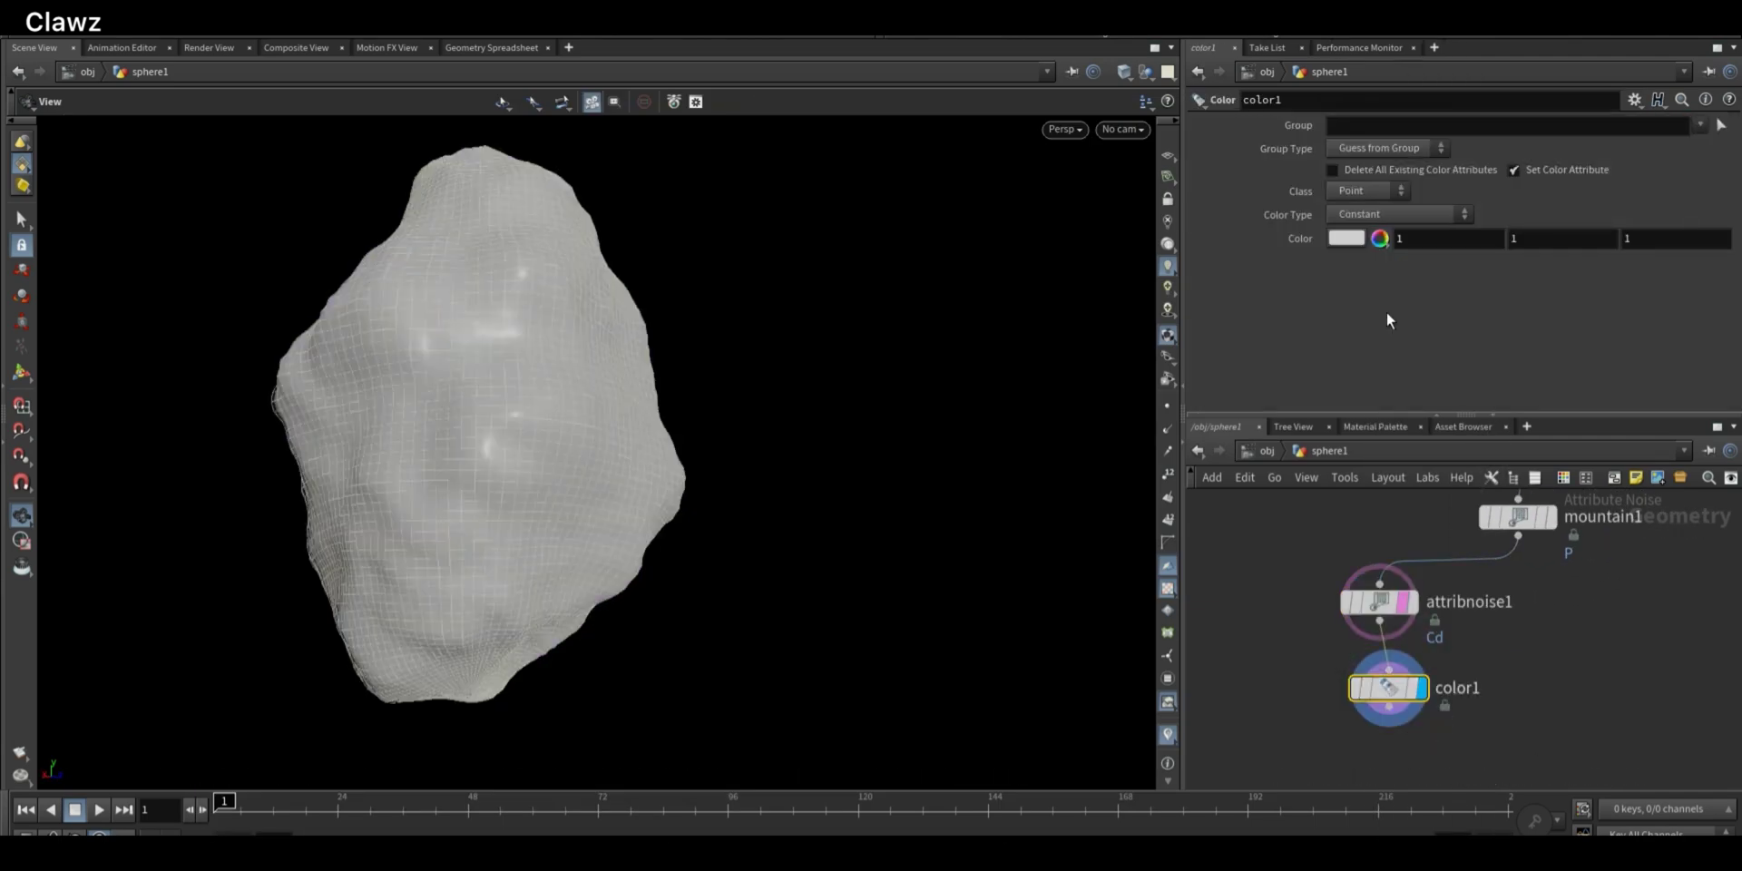
Set the Color node's color type to Ramp from Attribute, driven by the Cd attribute
left_click(1388, 215)
left_click(1370, 305)
left_click(1721, 239)
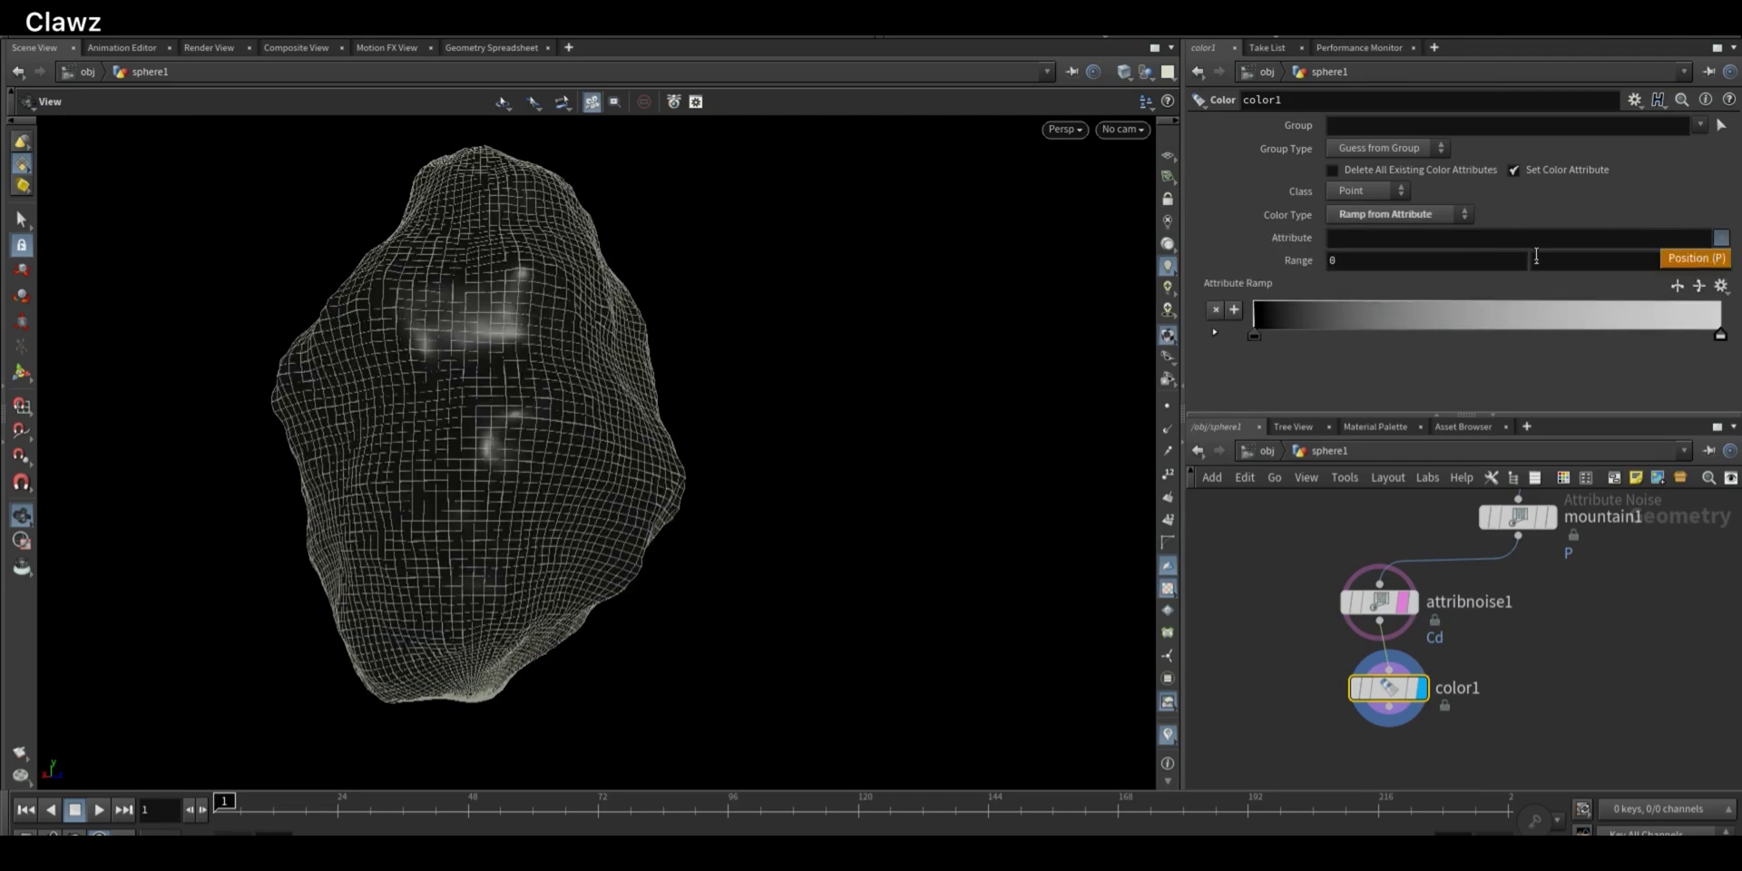
left_click(1450, 239)
key("Return")
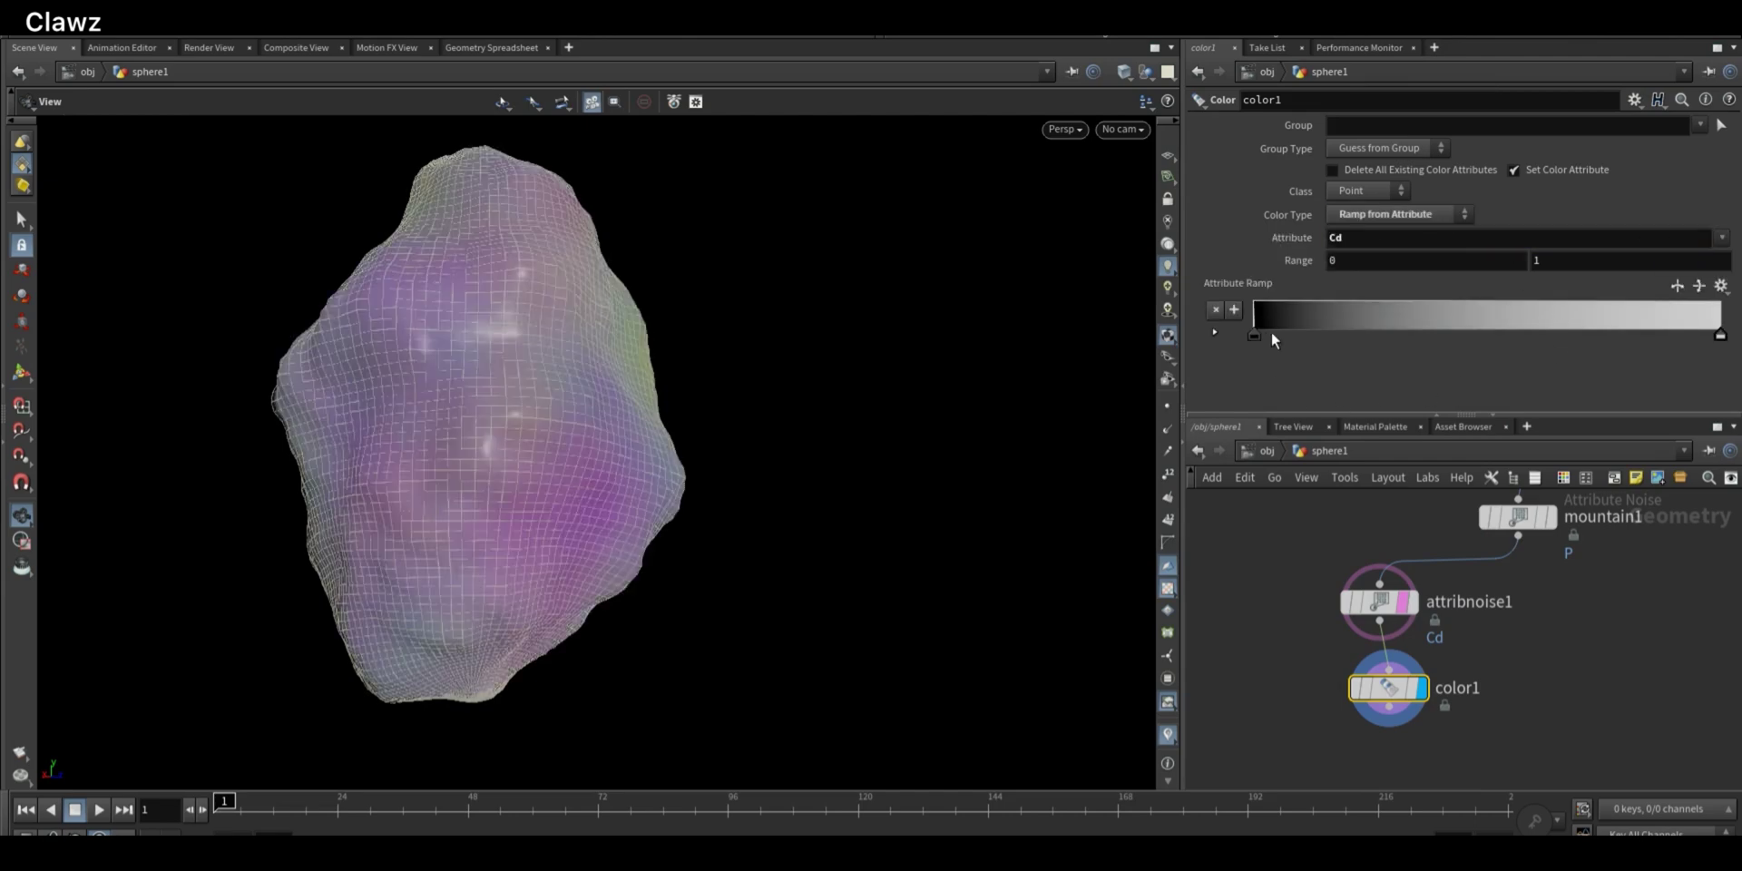
Color the attribute ramp from cyan at its start to magenta at its end
double_click(1255, 335)
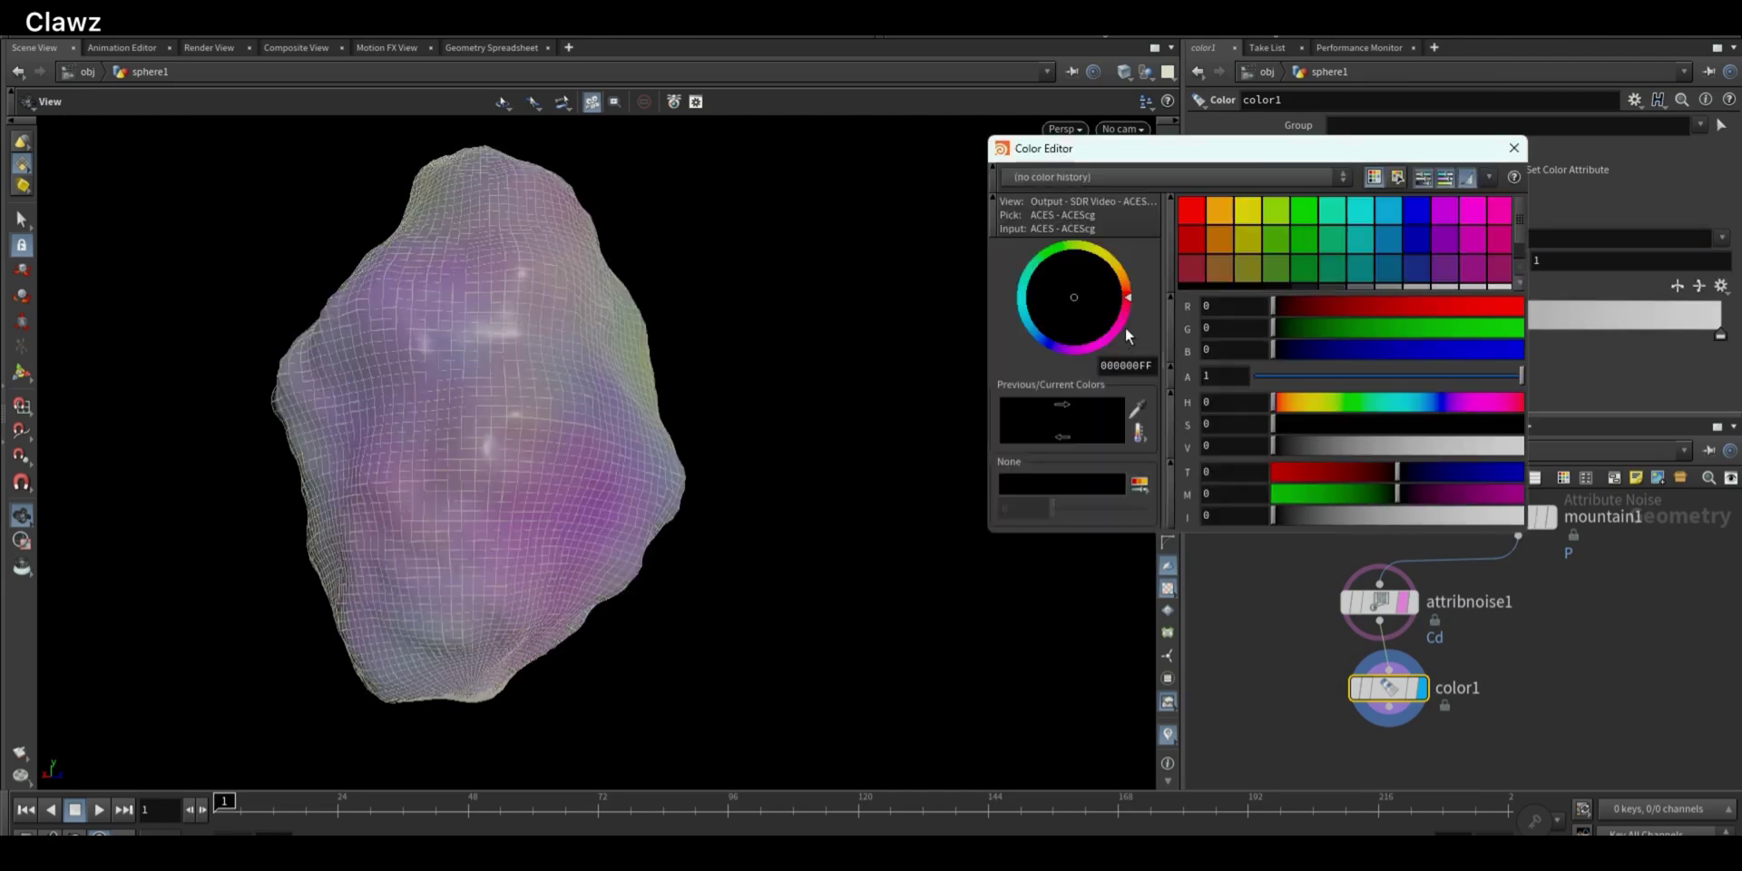
left_click(1363, 214)
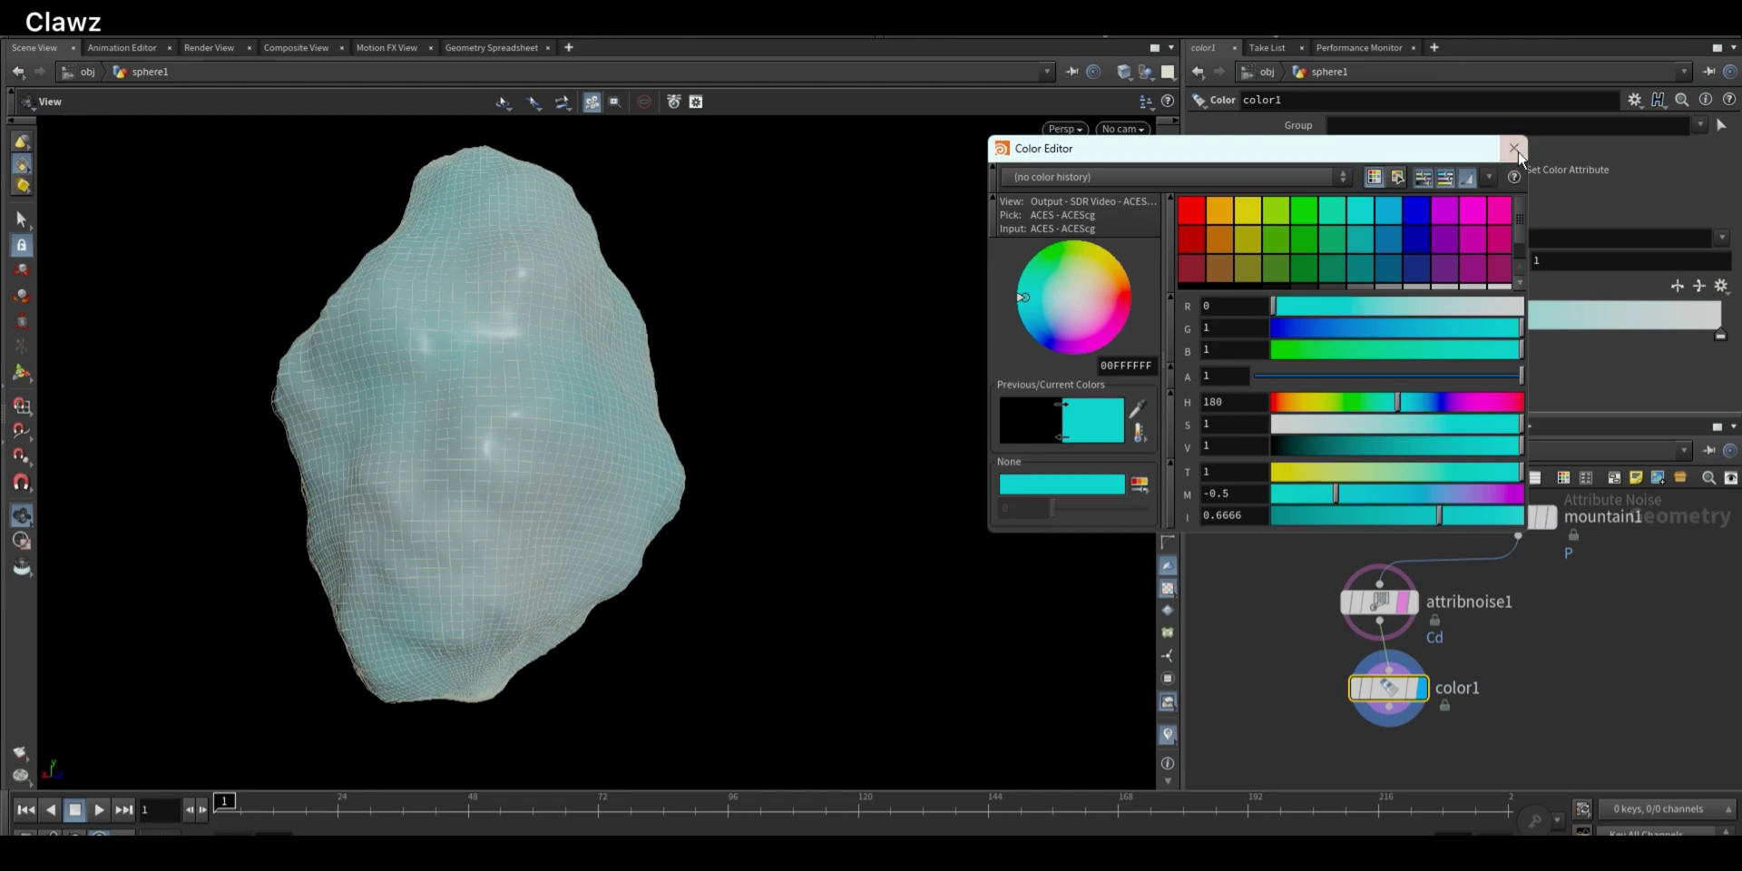
double_click(1718, 338)
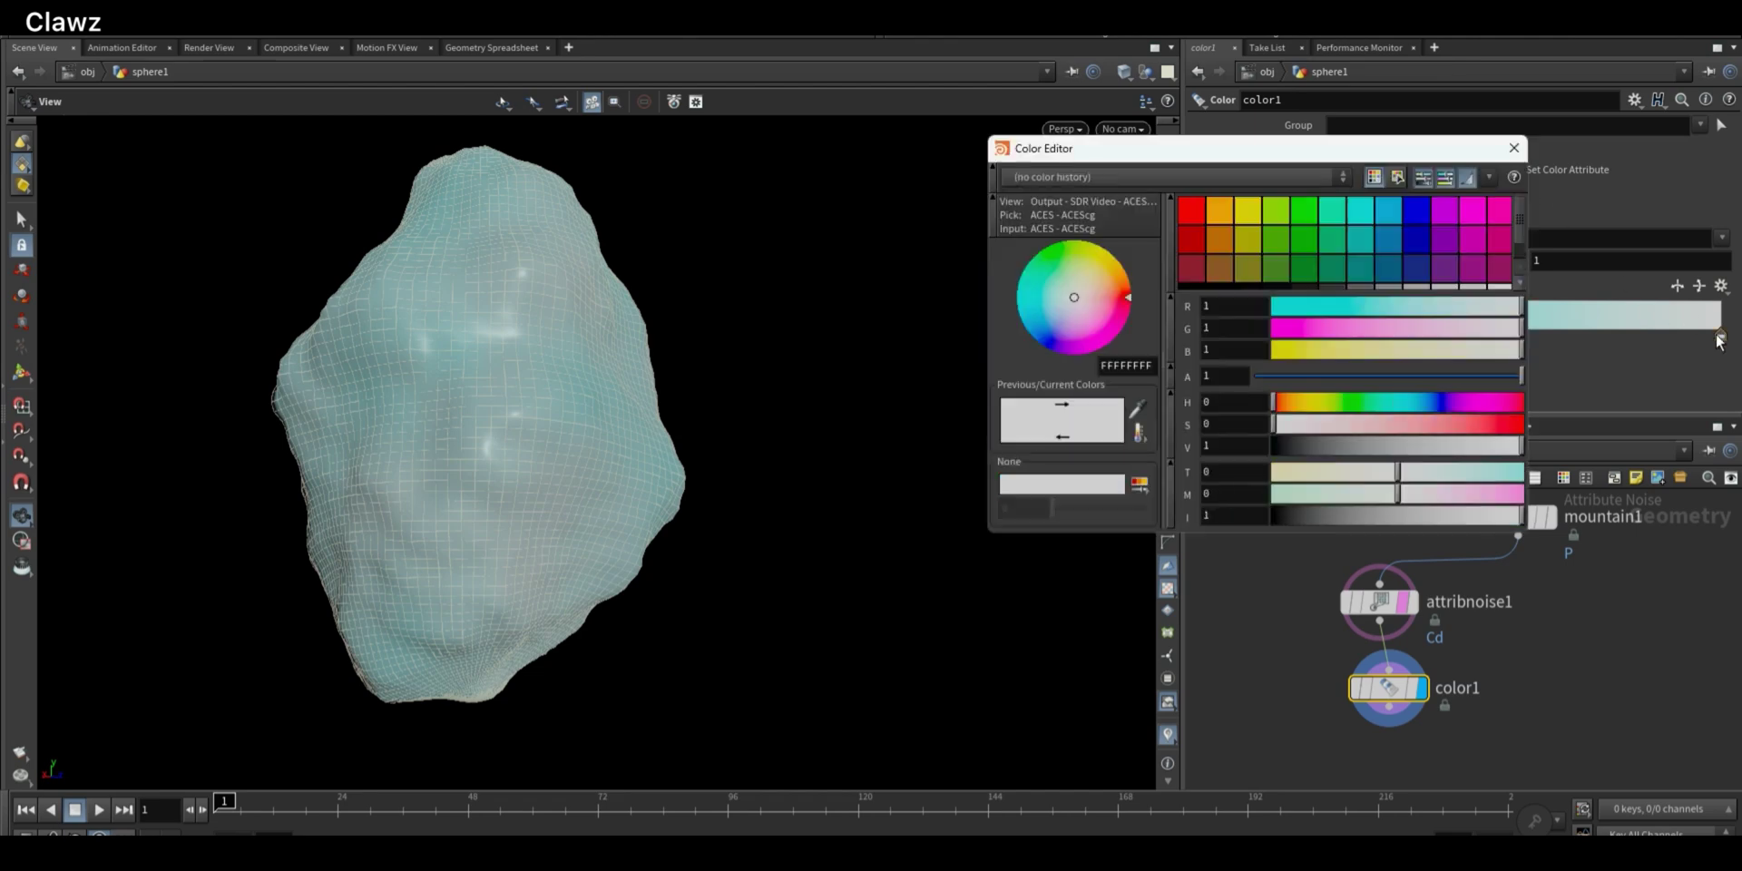
left_click(1482, 204)
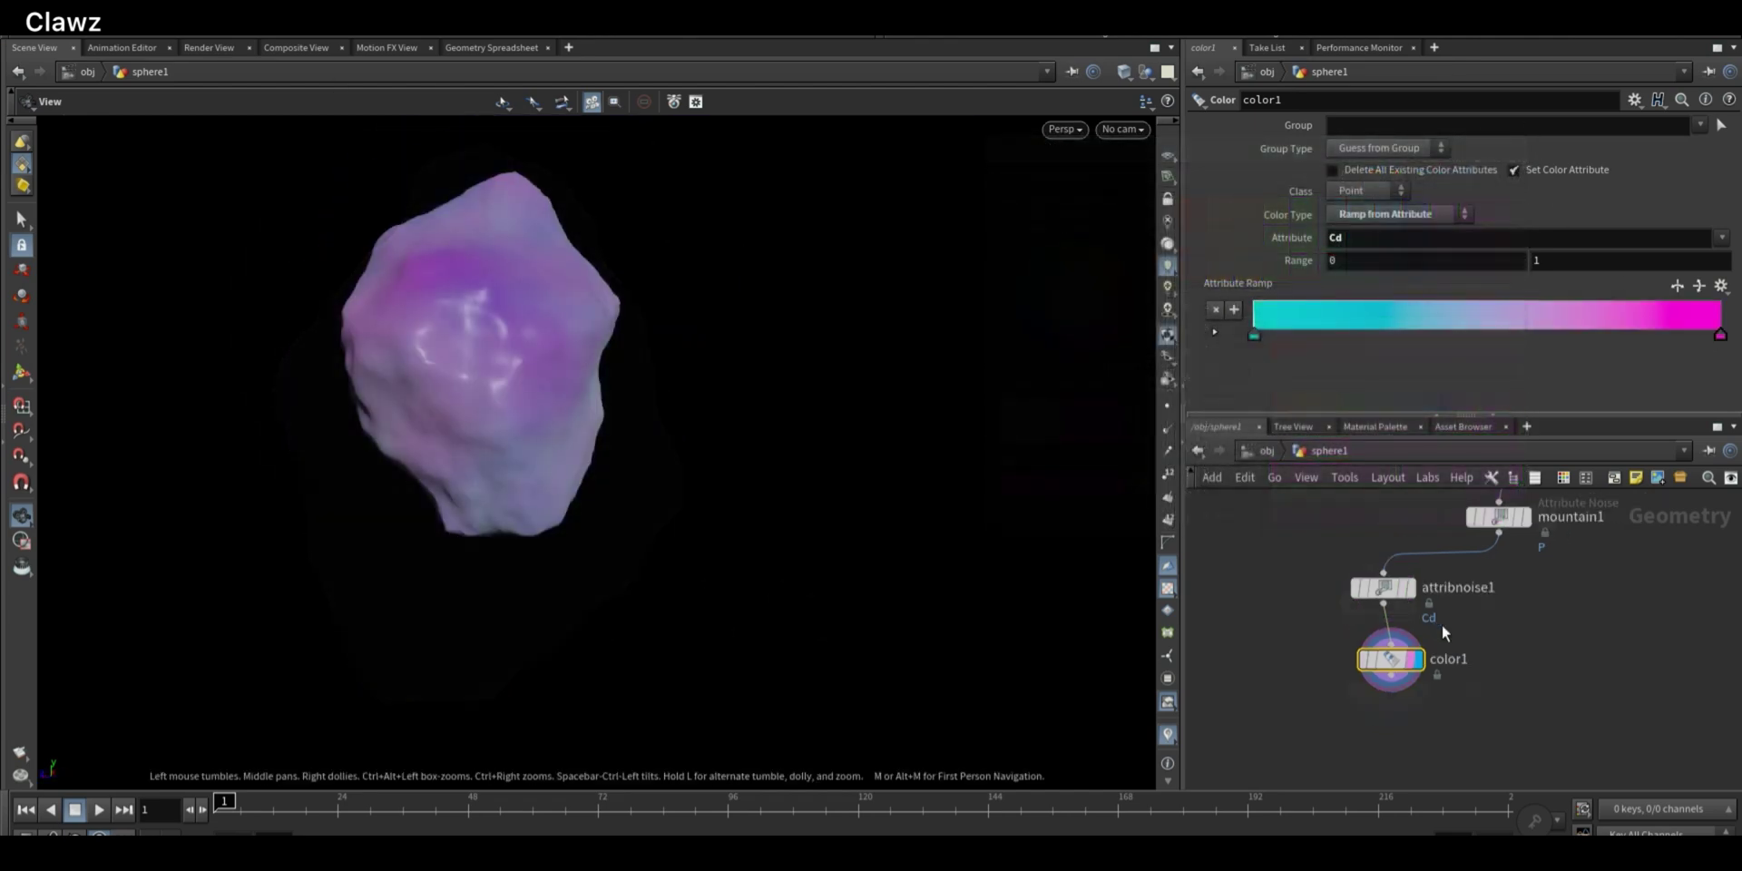
Add an Attribute Create node after the Color node and display it
key("Tab")
type("attcr")
key("Return")
left_click(1336, 630)
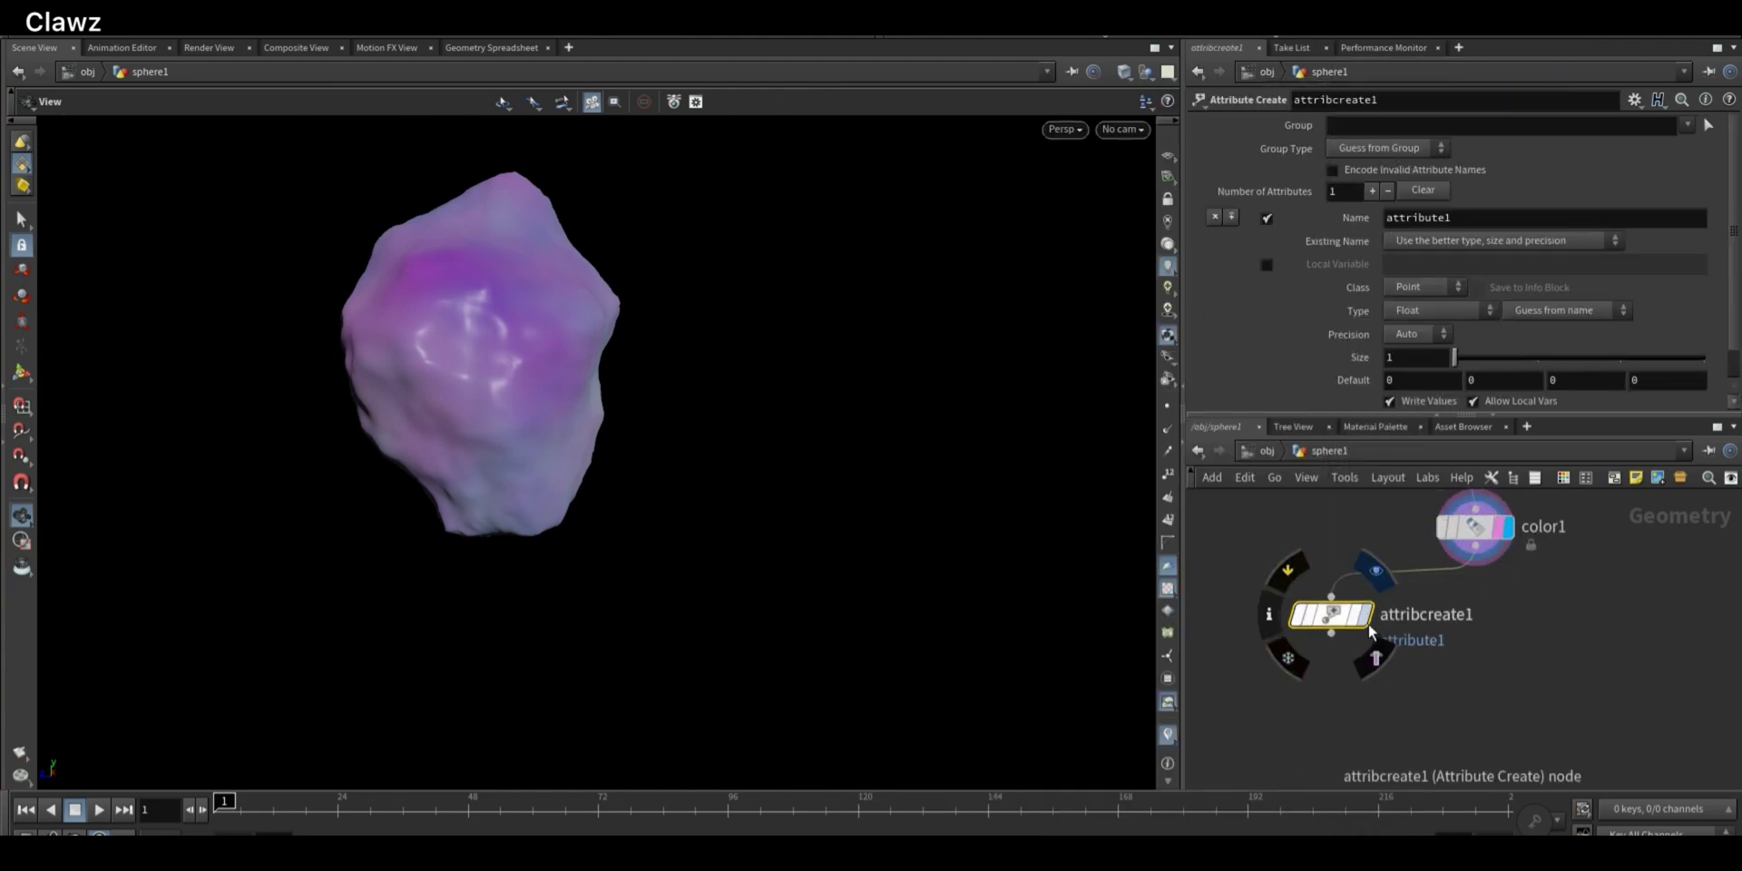
left_click(1368, 623)
Name the created attribute temperature and set its first value component to 10
double_click(1417, 218)
type("temperature")
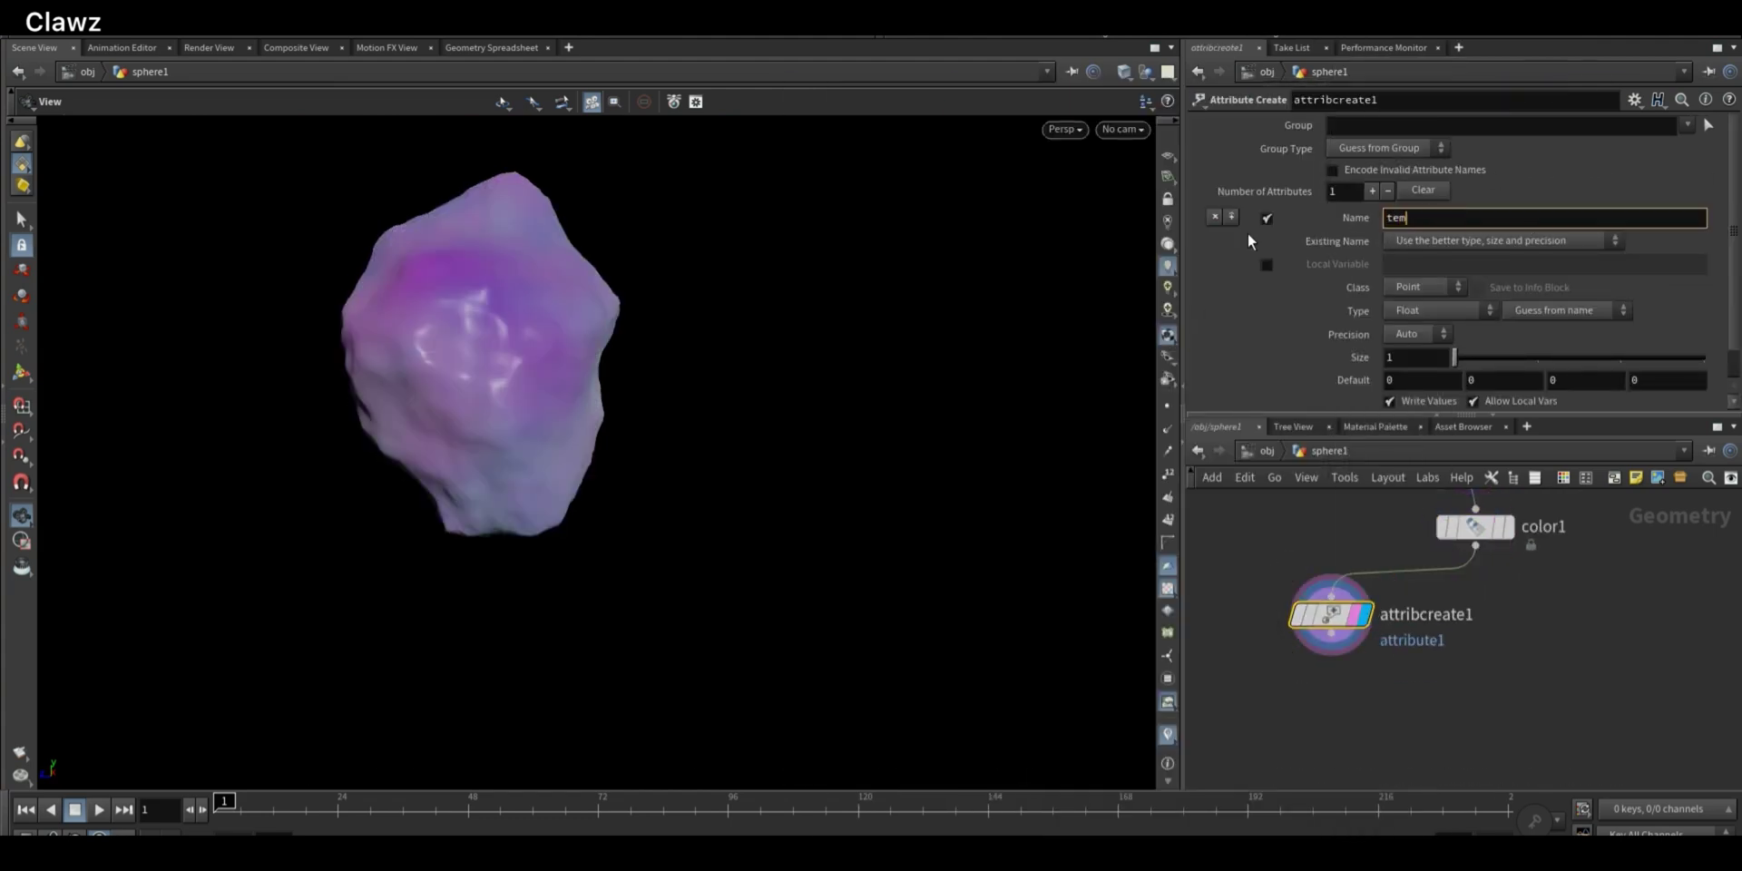
key("Return")
scroll(1471, 279, "down", 1)
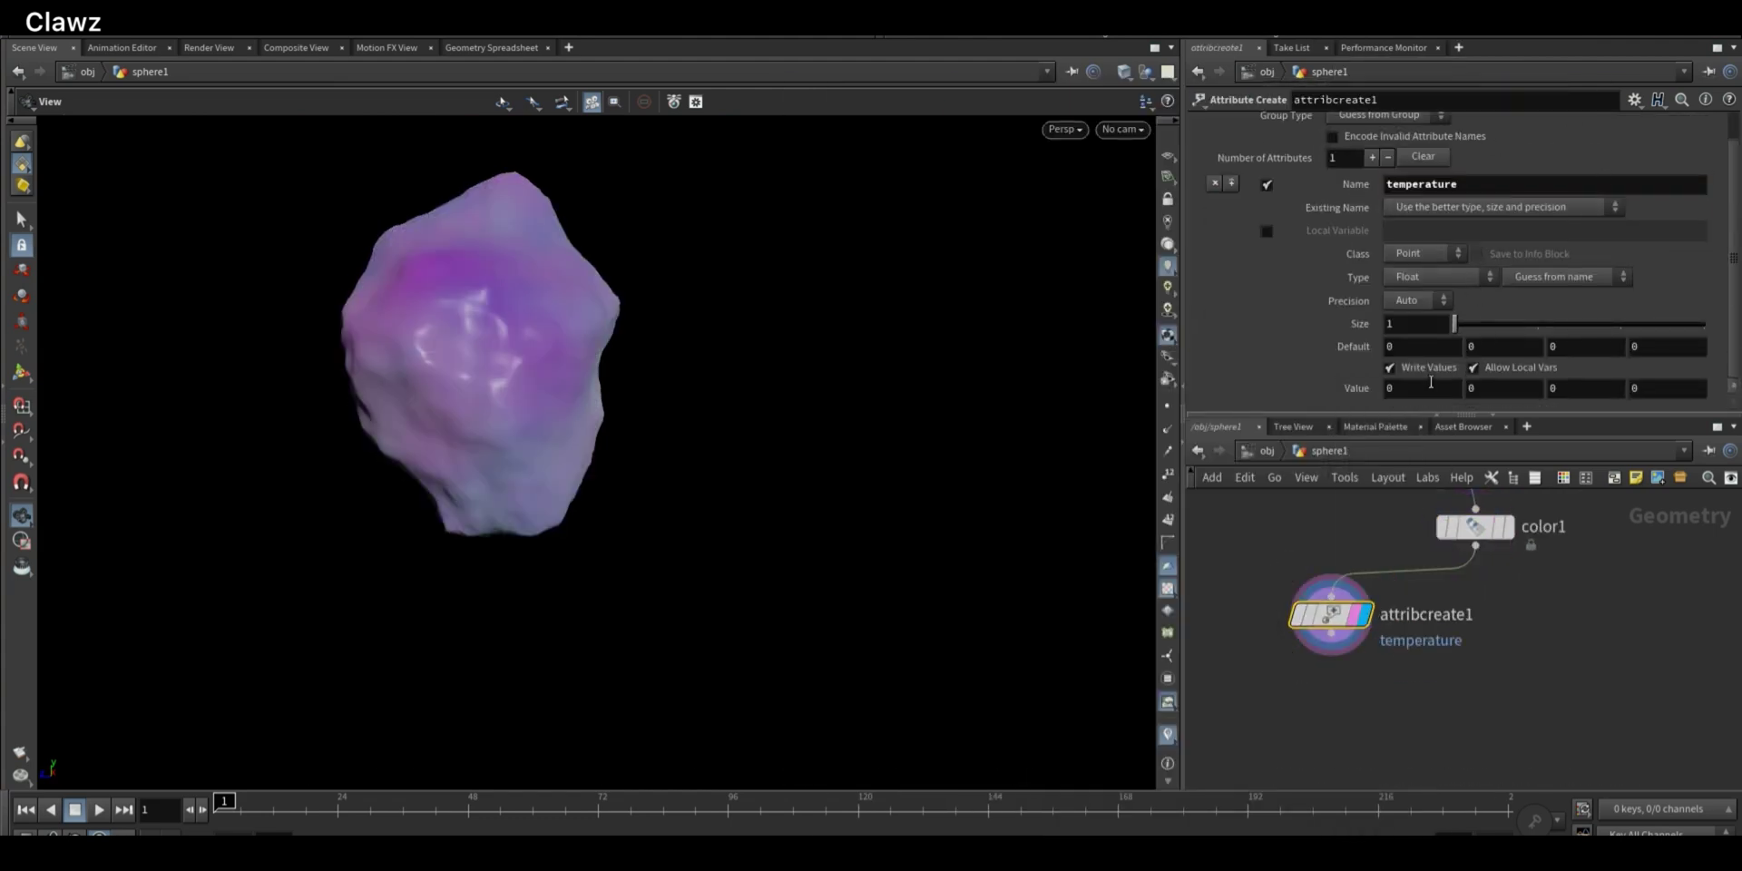
type("10")
key("Return")
scroll(1608, 356, "up", 1)
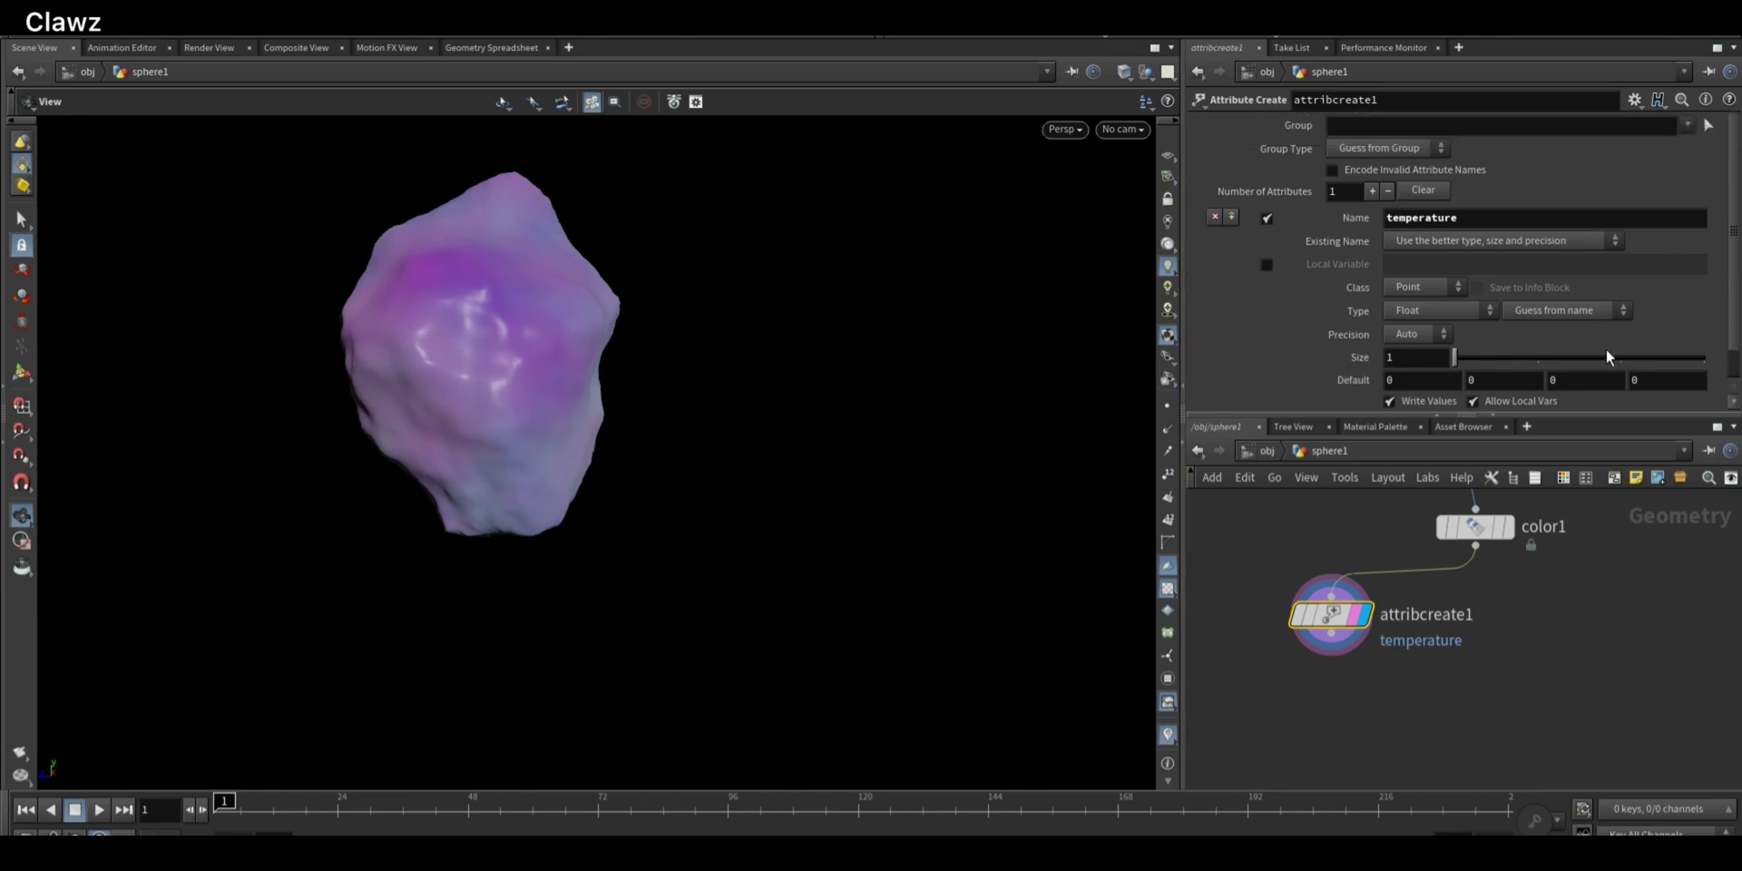
Limit the temperature attribute to small patches of primitives picked at the rock's tip and around its sides
left_click(1715, 129)
left_click_drag(508, 165, 548, 204)
left_click_drag(673, 227, 725, 265, "alt")
left_click_drag(538, 142, 569, 201)
key("Return")
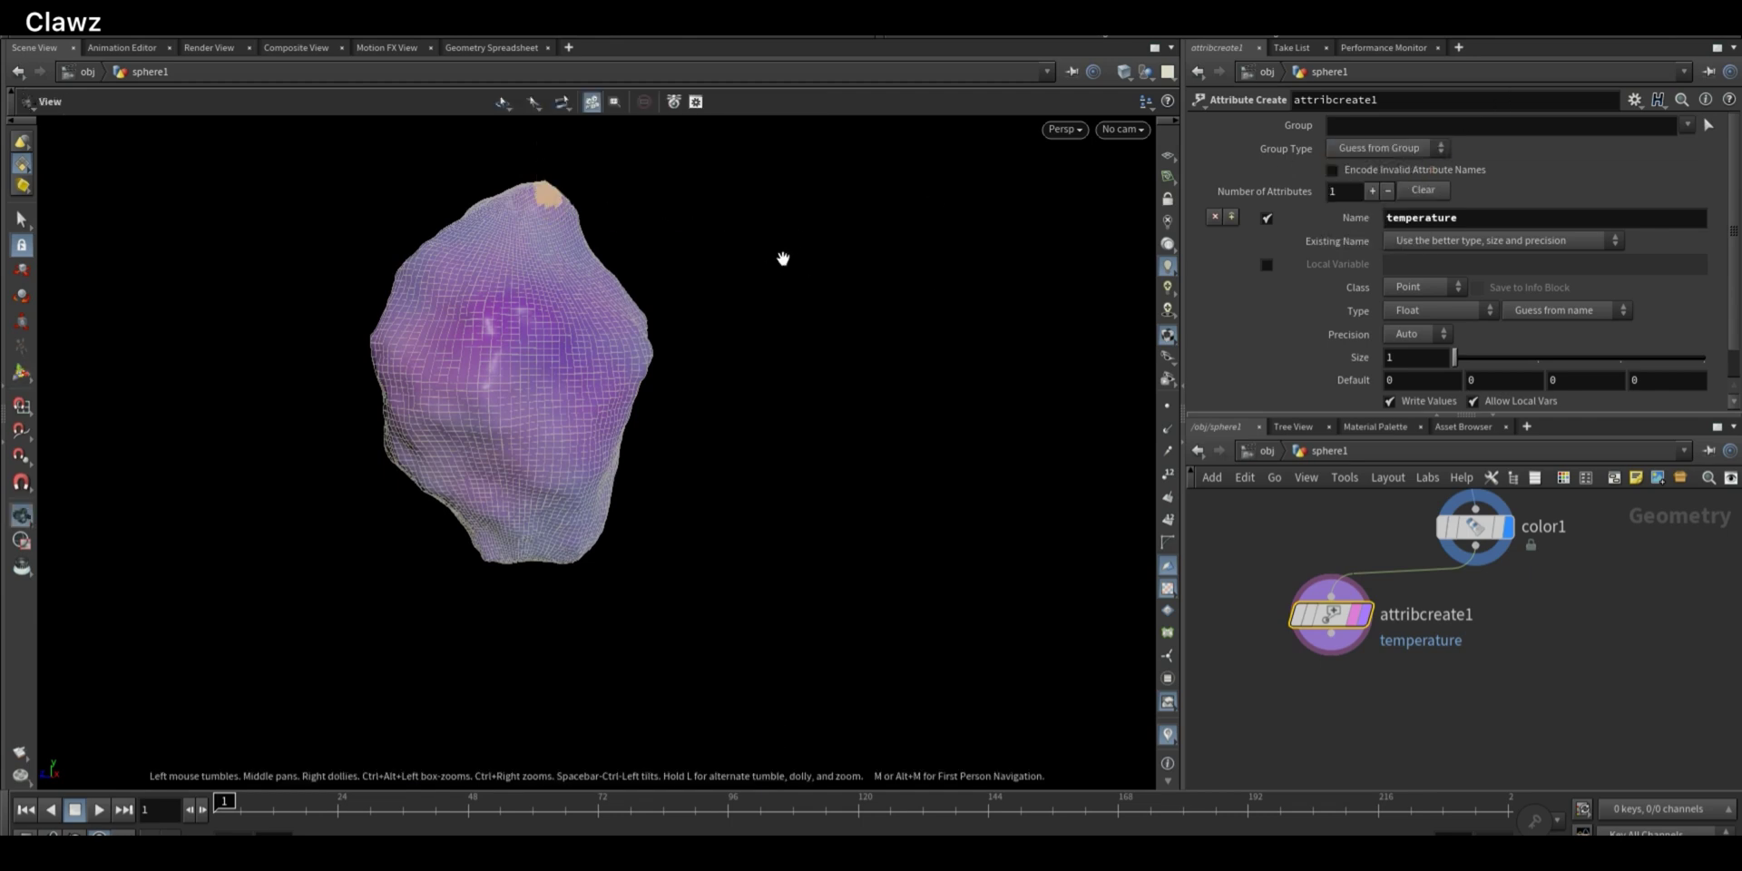
left_click_drag(783, 259, 1034, 386, "alt")
left_click_drag(501, 398, 535, 436, "shift")
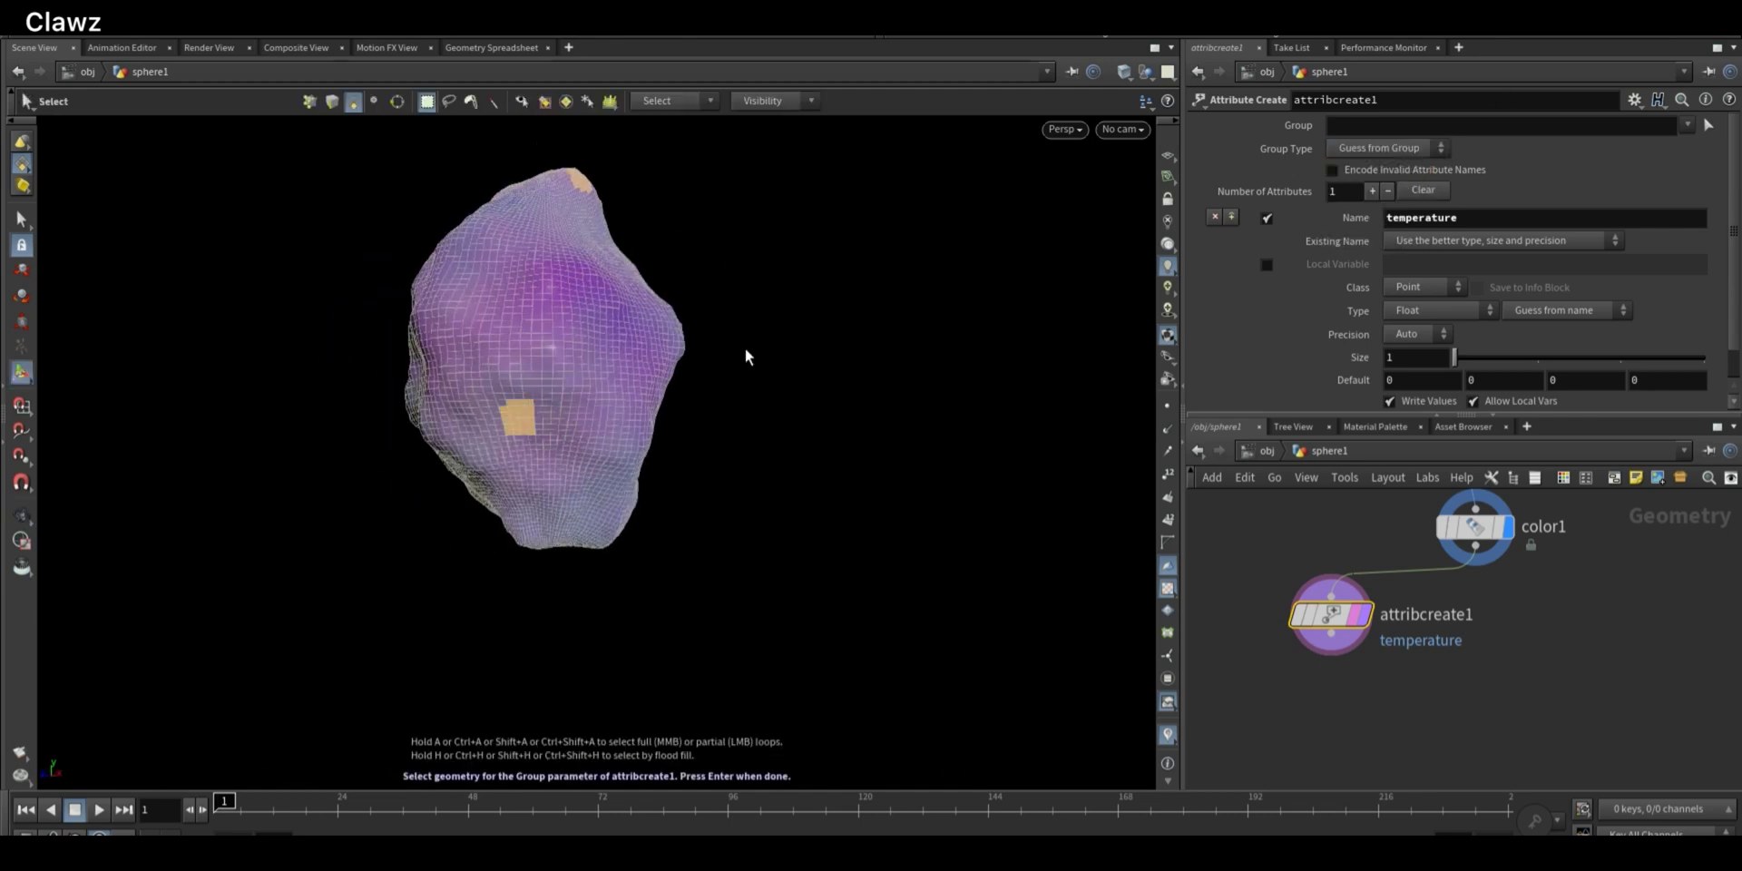
key("Return")
left_click_drag(922, 307, 808, 439)
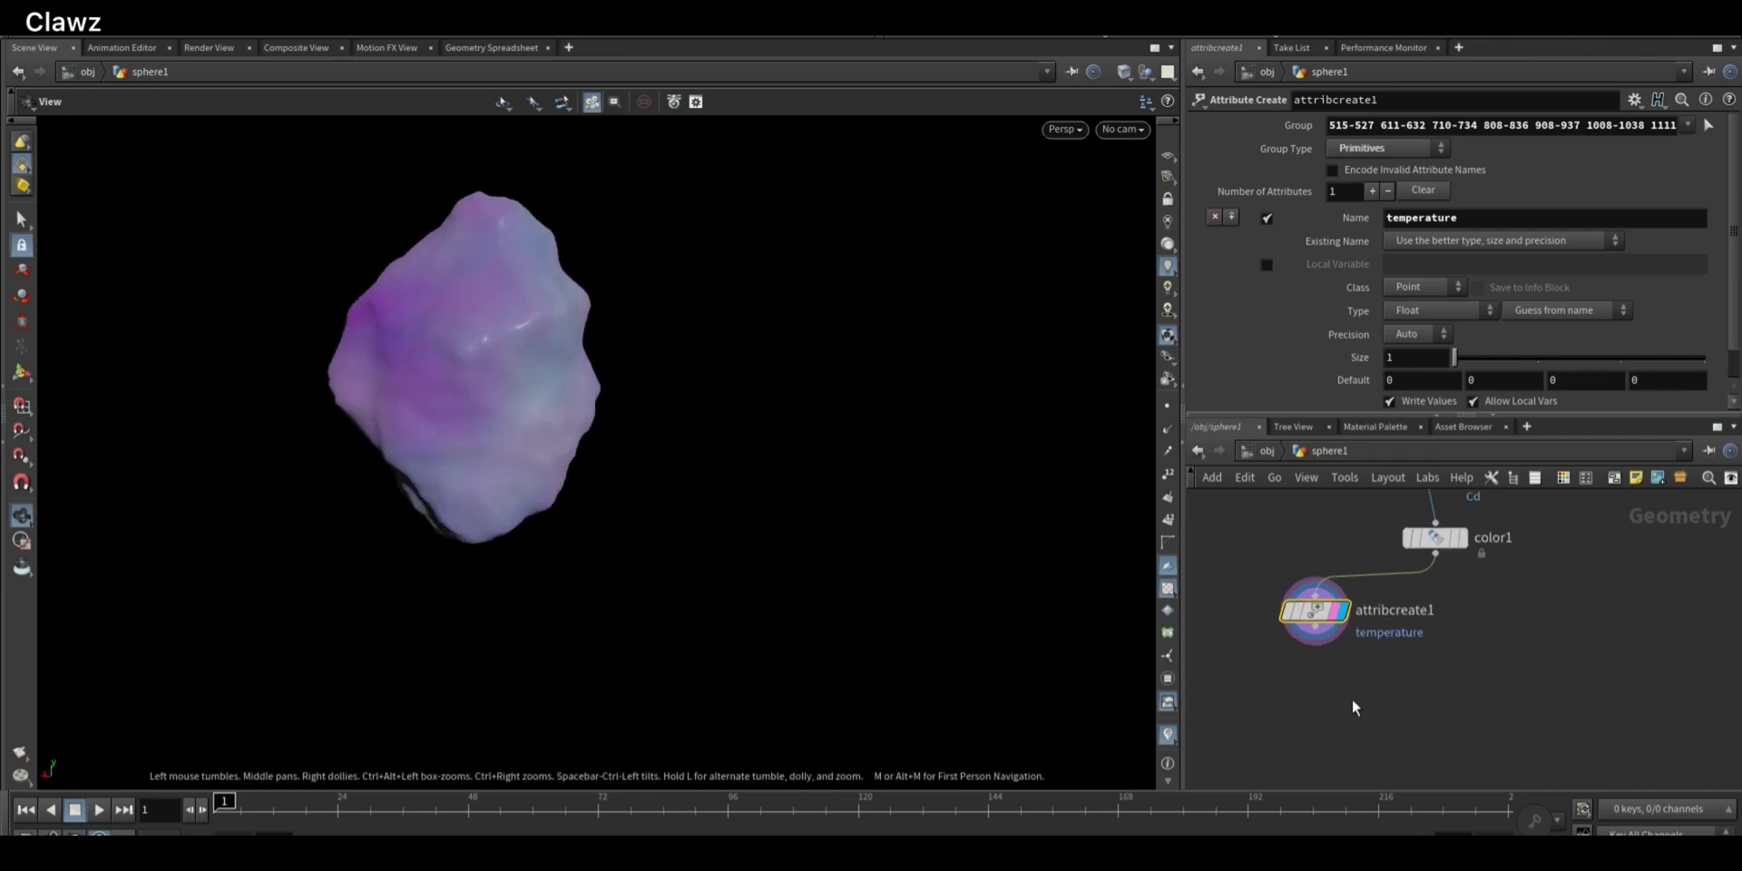
Add a Pyro Source Spread node after the Attribute Create node and set its cooling rate to 0
key("Tab")
type("pyro so")
key("Down")
key("Down")
key("Down")
key("Down")
key("Down")
key("Return")
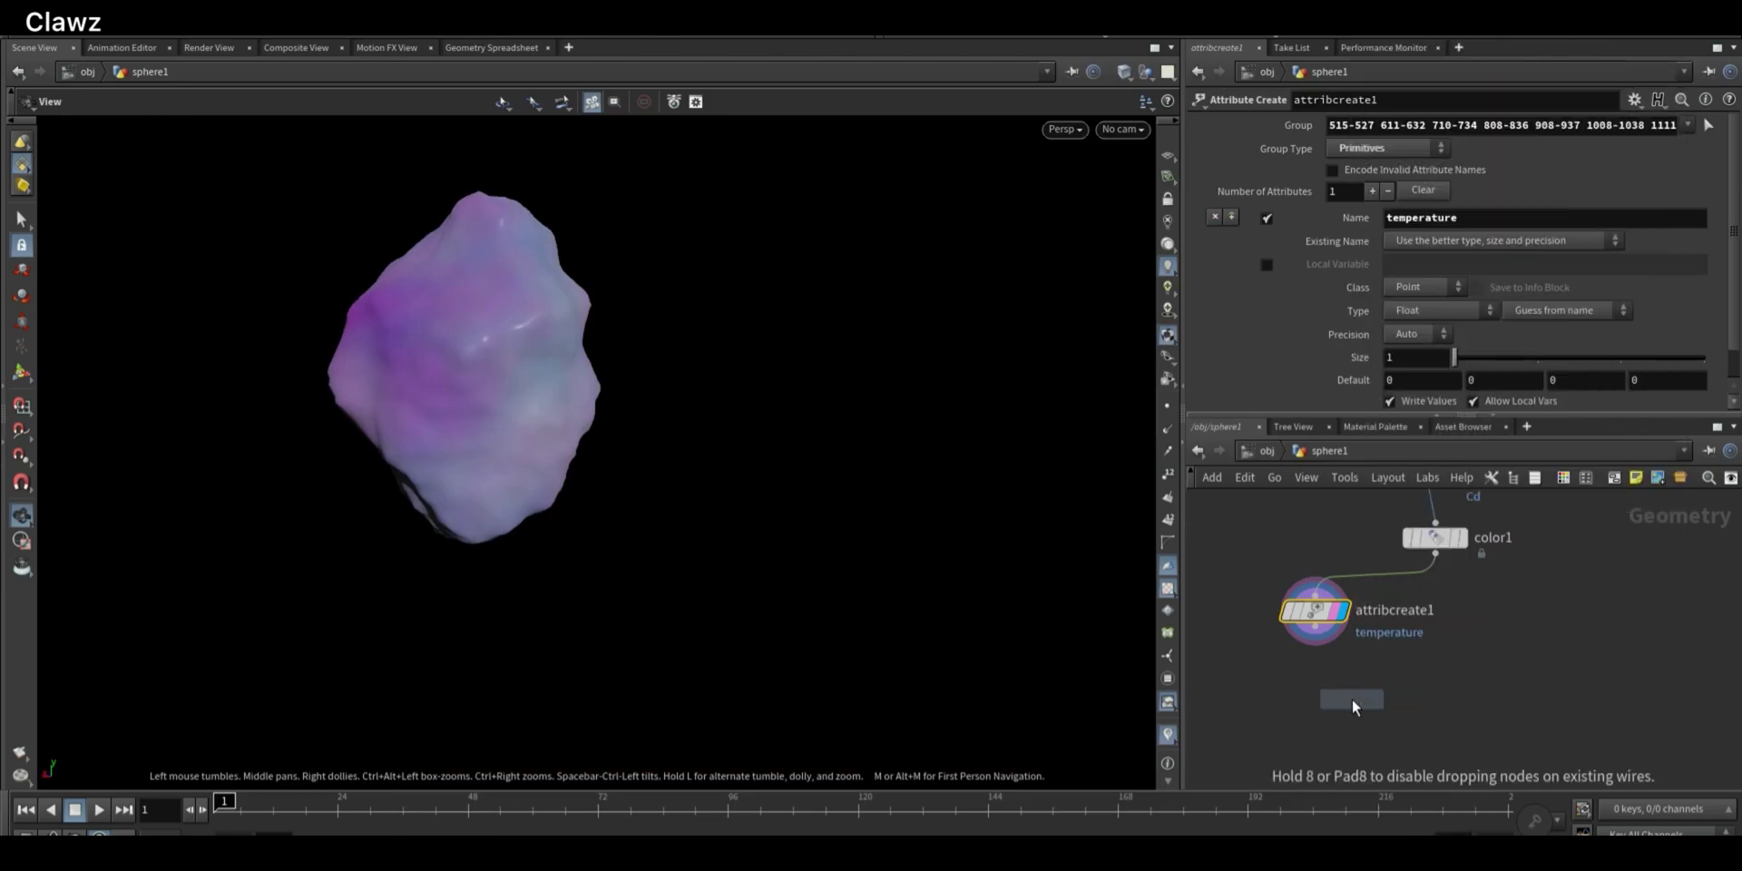
left_click(1352, 699)
scroll(1321, 661, "up", 3)
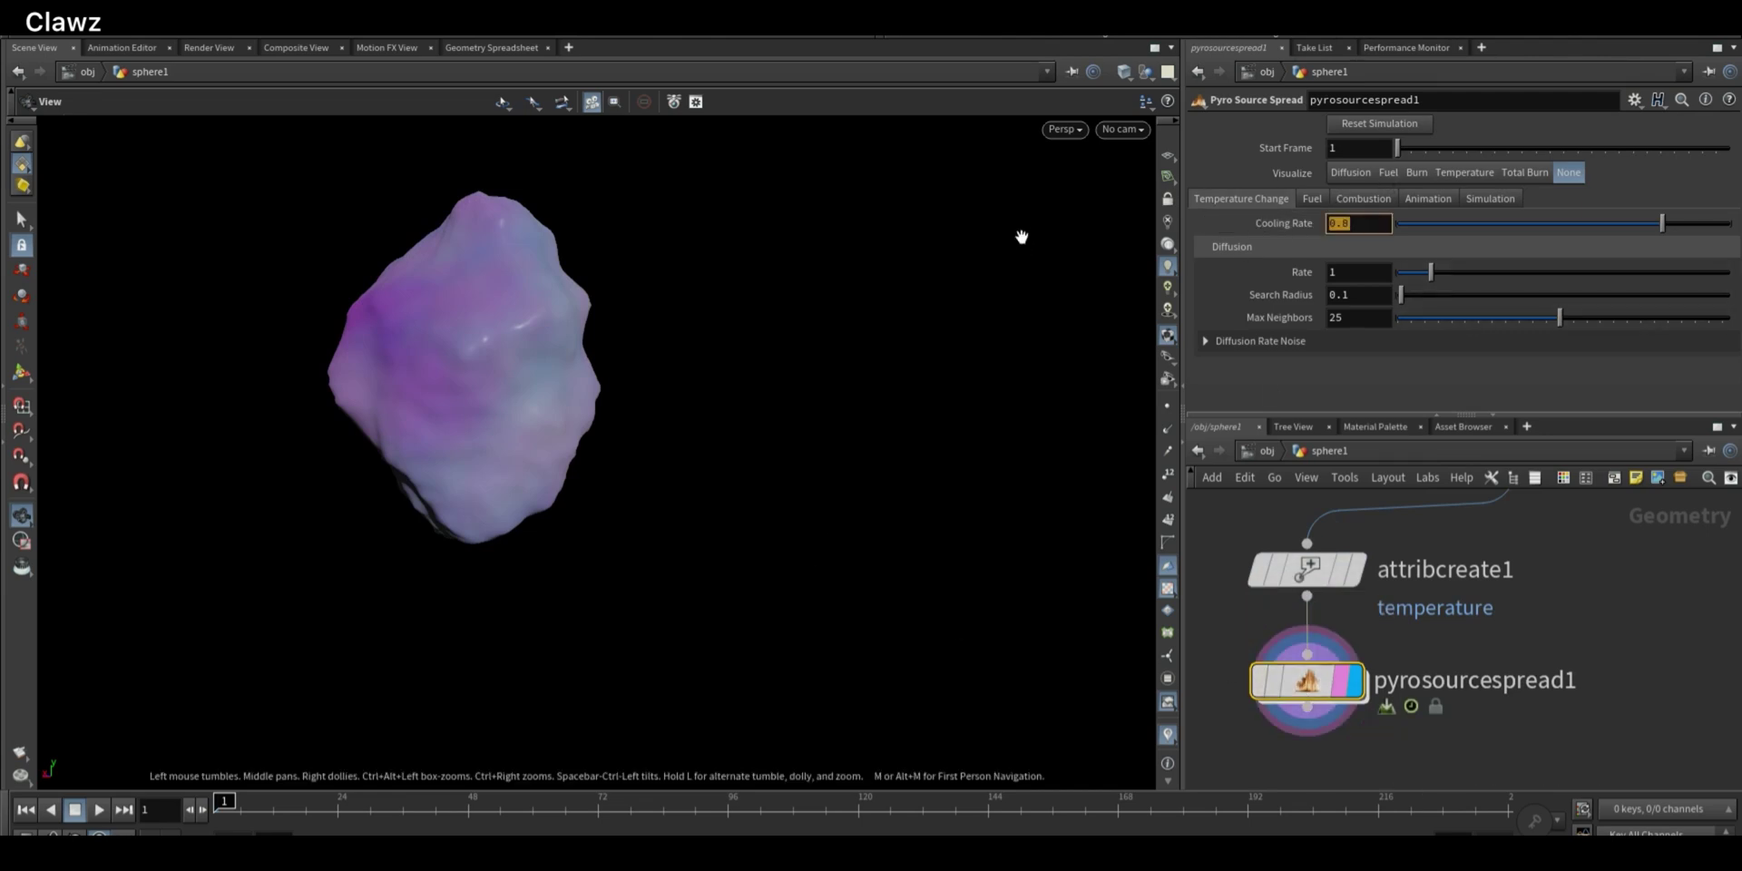
Visualize the Pyro Source Spread node's temperature attribute in the viewport and play the simulation to frame 54
mouse_move(1338, 679)
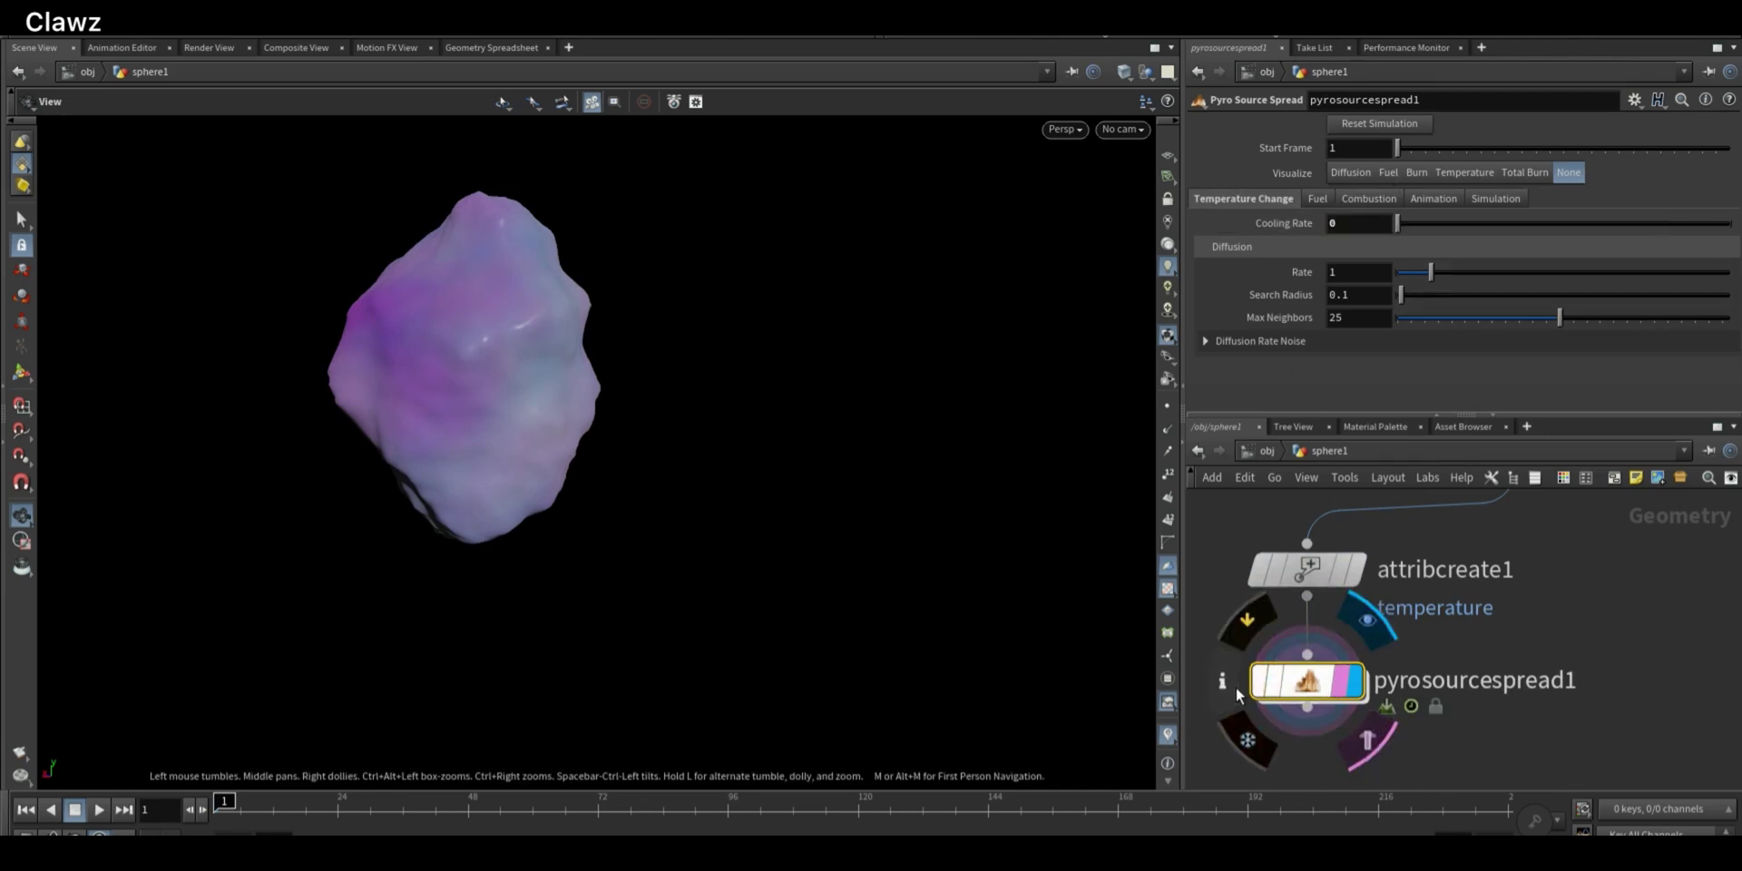
left_click(1225, 683)
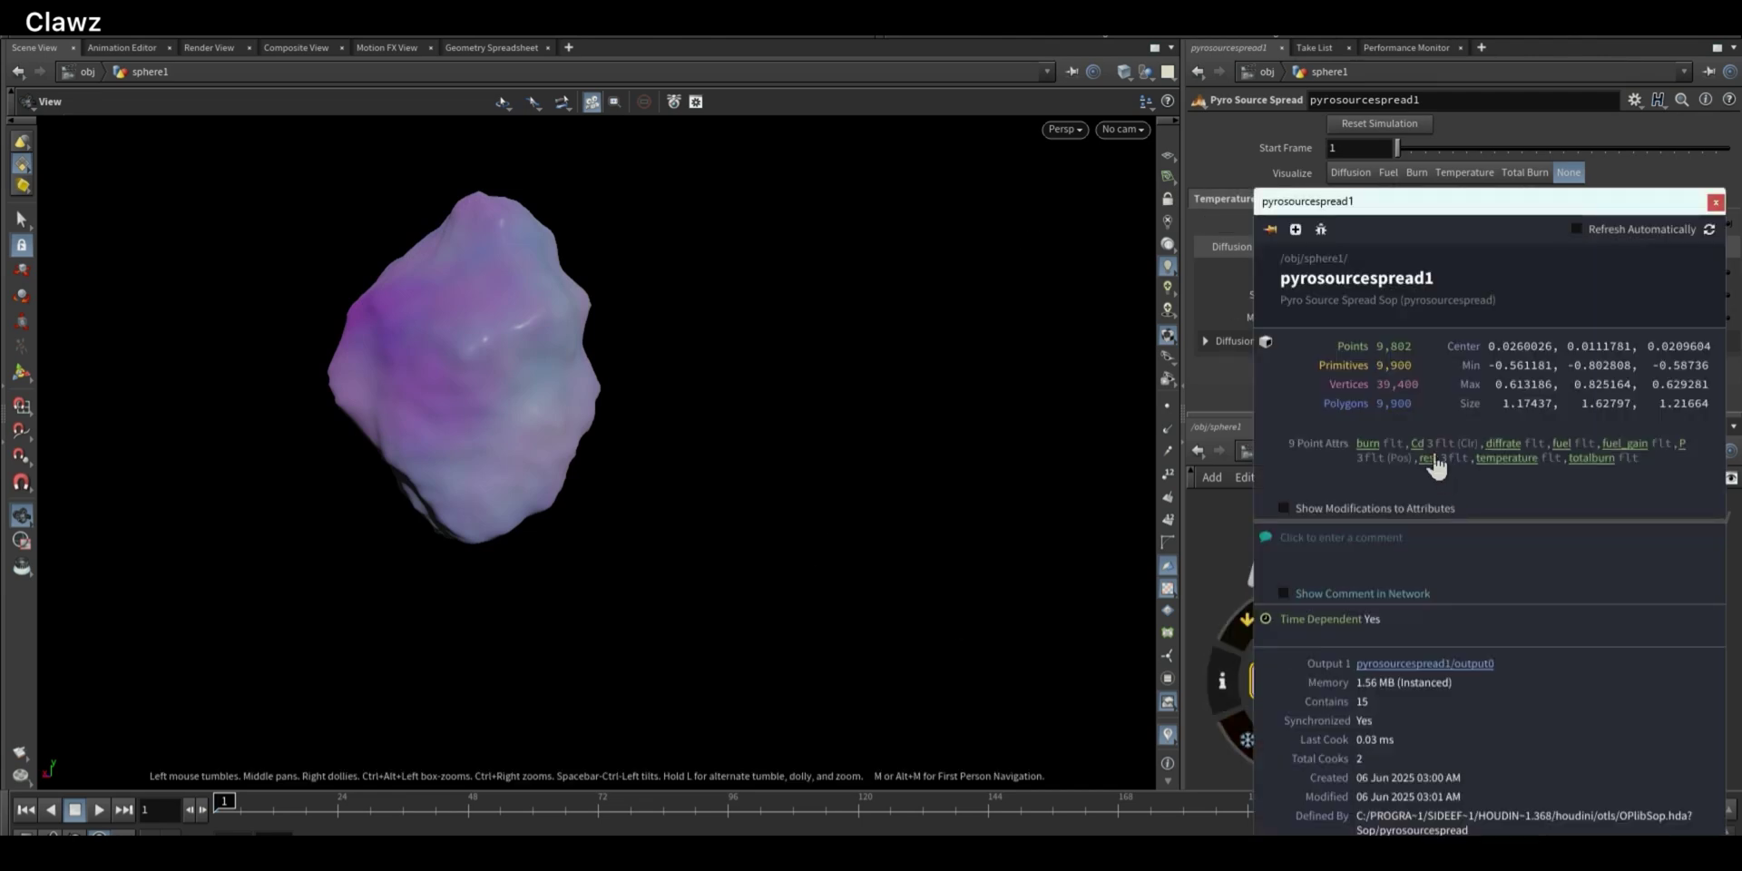
left_click(1508, 460)
left_click_drag(889, 445, 202, 451)
left_click_drag(362, 460, 281, 486)
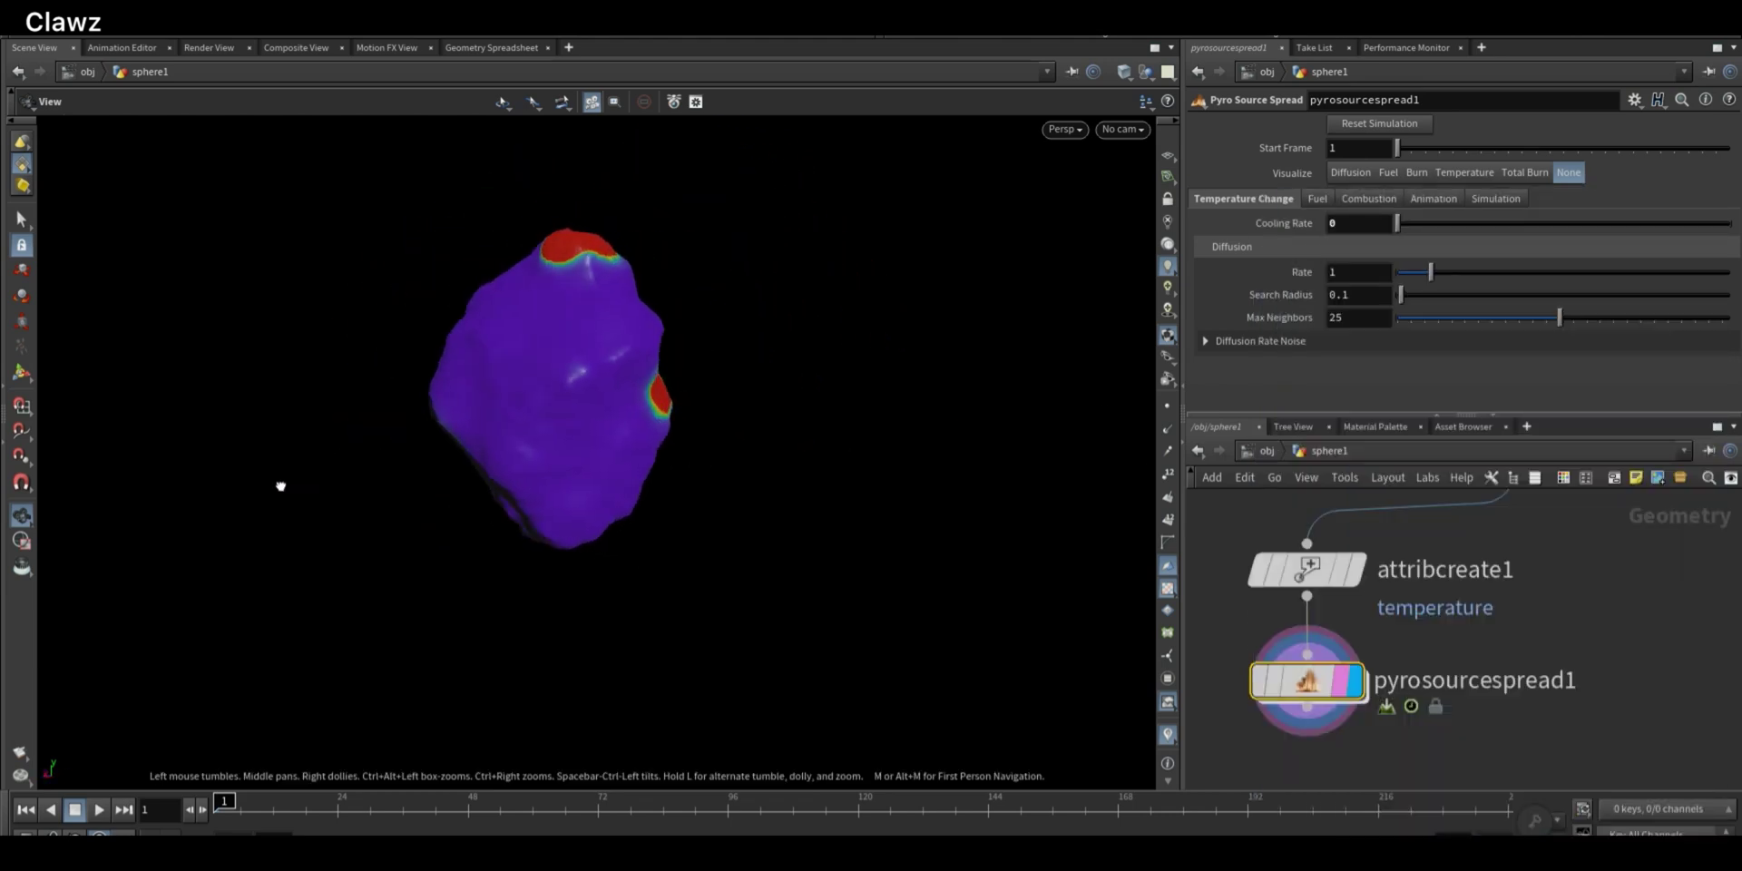
left_click(97, 813)
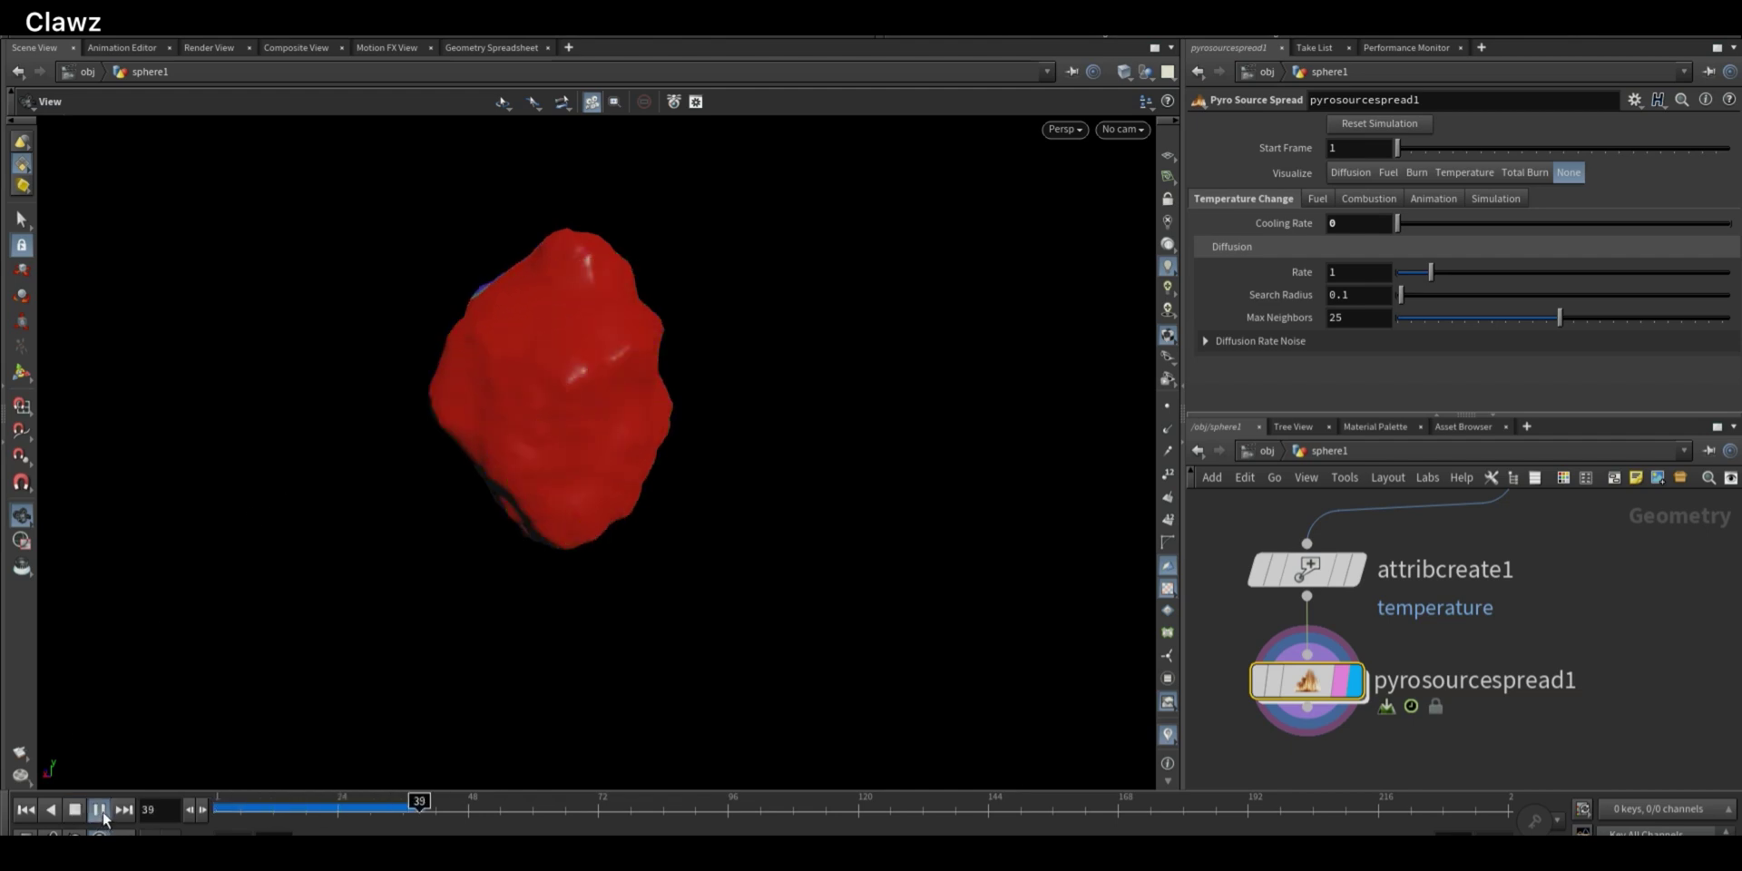
left_click(102, 811)
left_click(1356, 569)
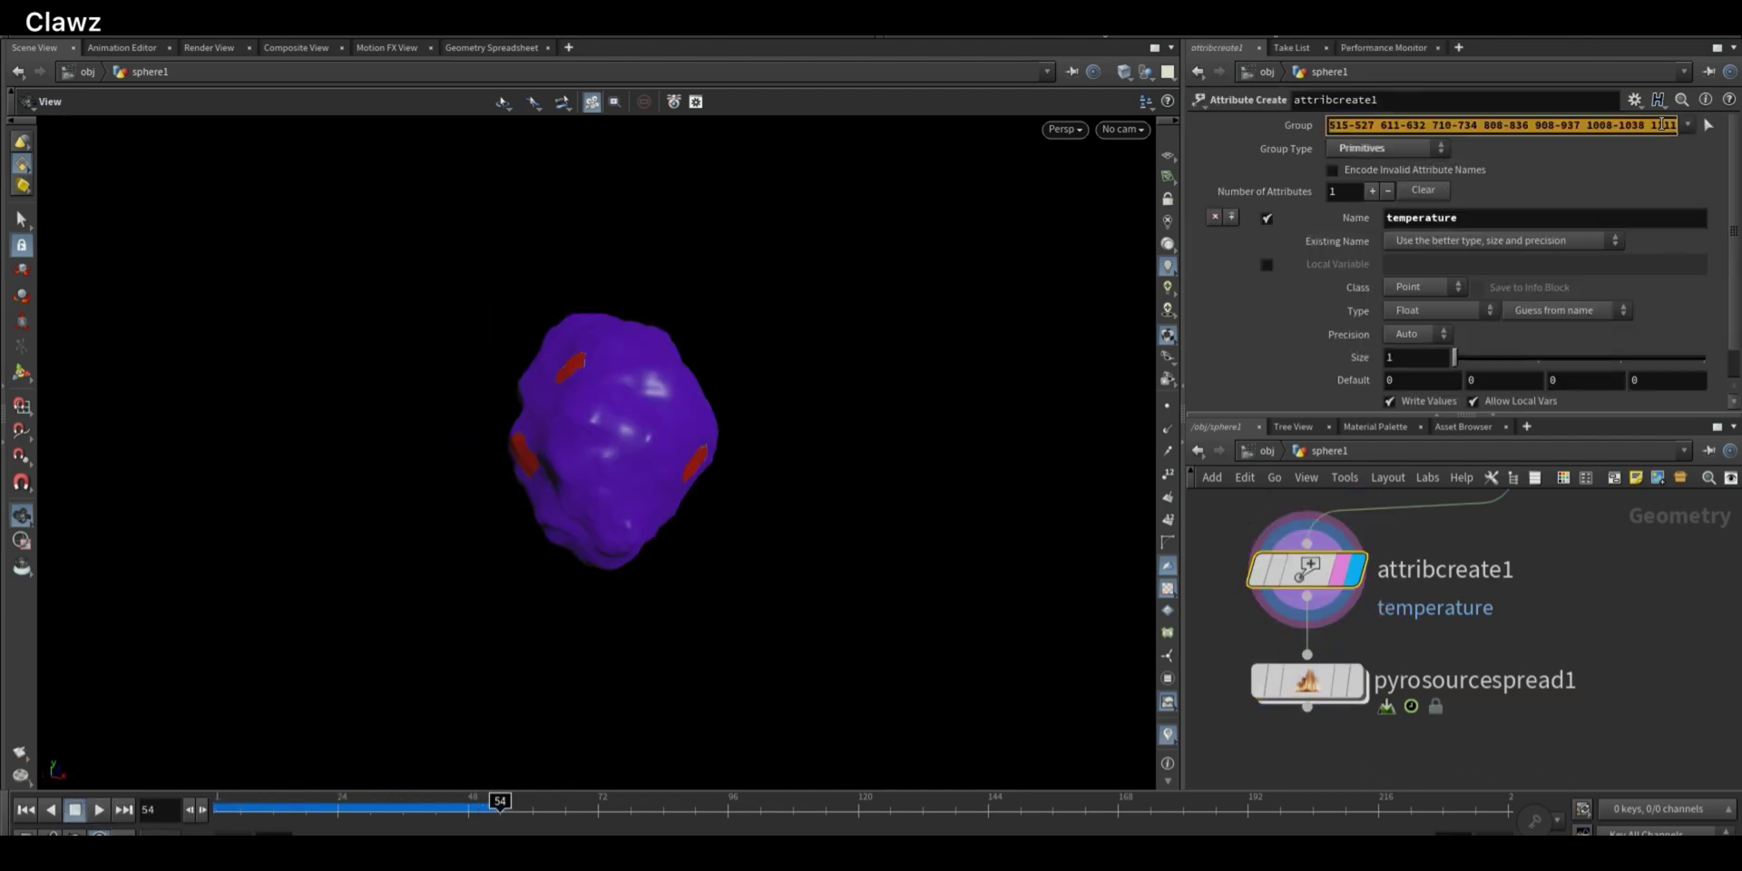
type("50")
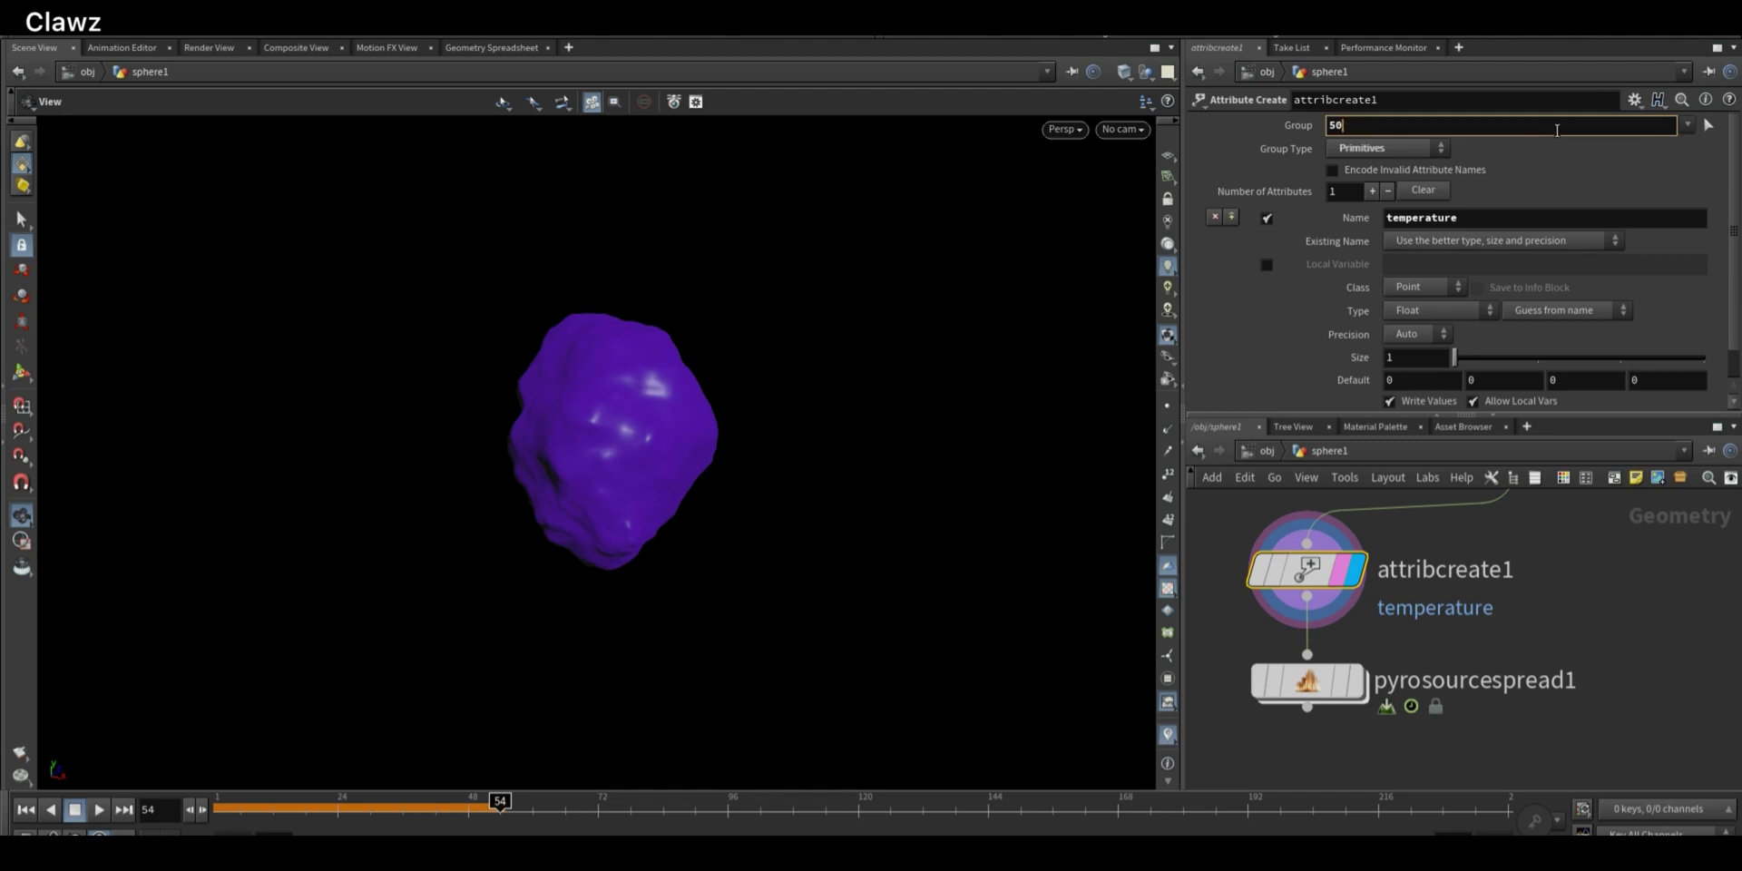
type(" 72 88 8003")
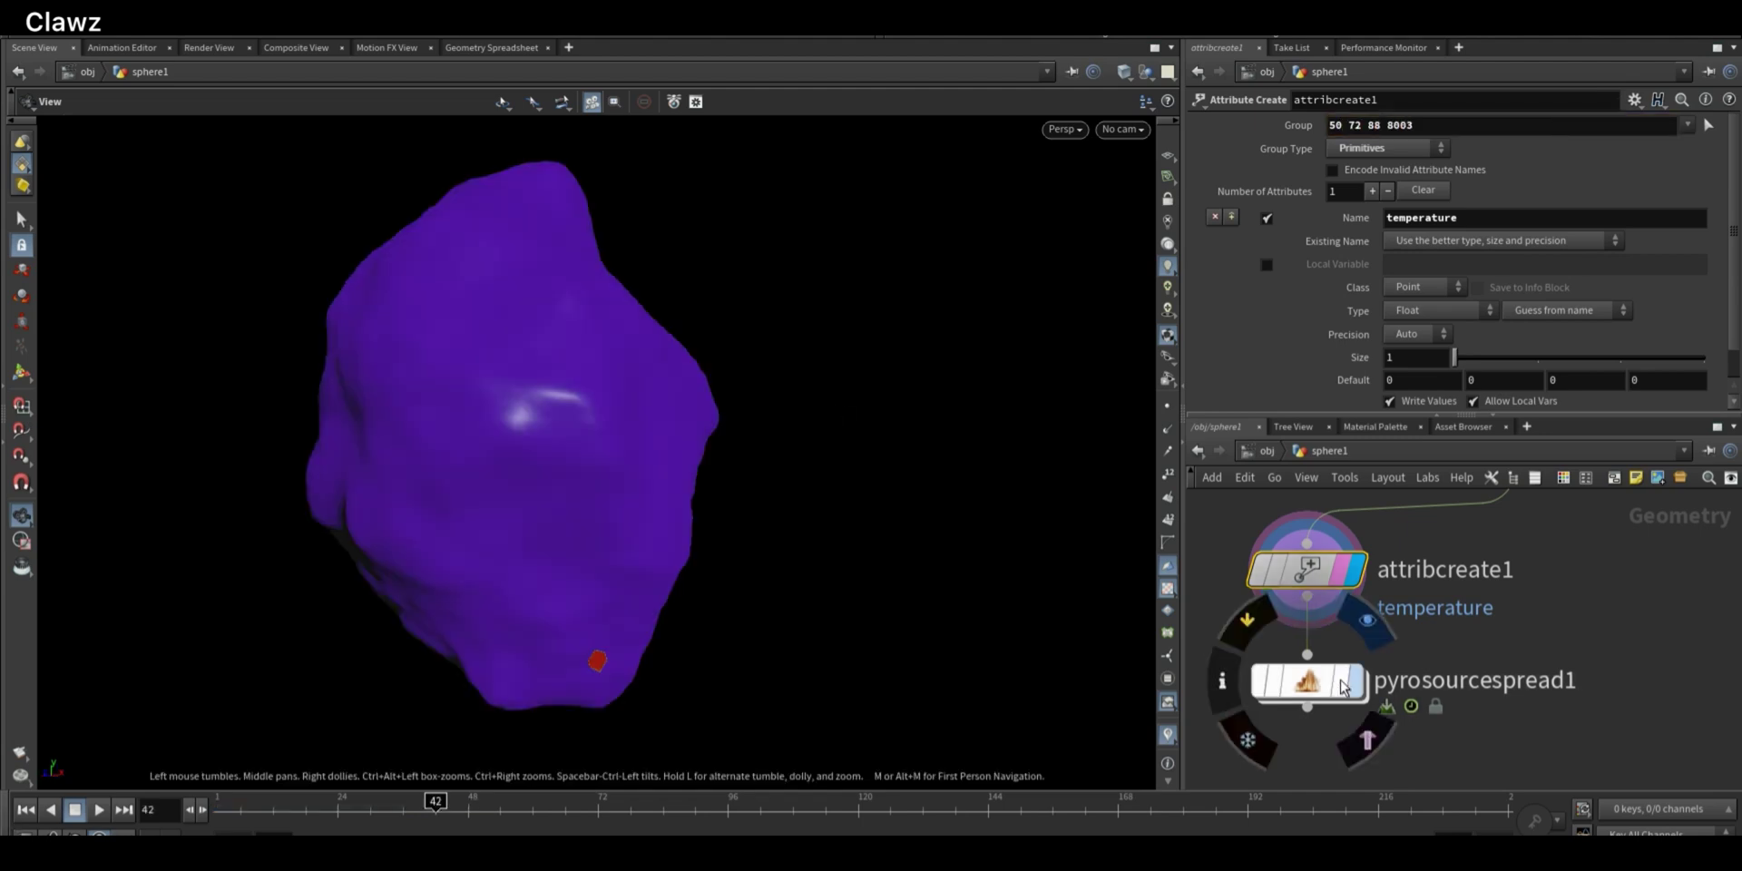
Display the Pyro Source Spread node and play the simulation from frame 1 to examine how the temperature spreads over the rock
left_click(1355, 682)
left_click(25, 810)
left_click(97, 812)
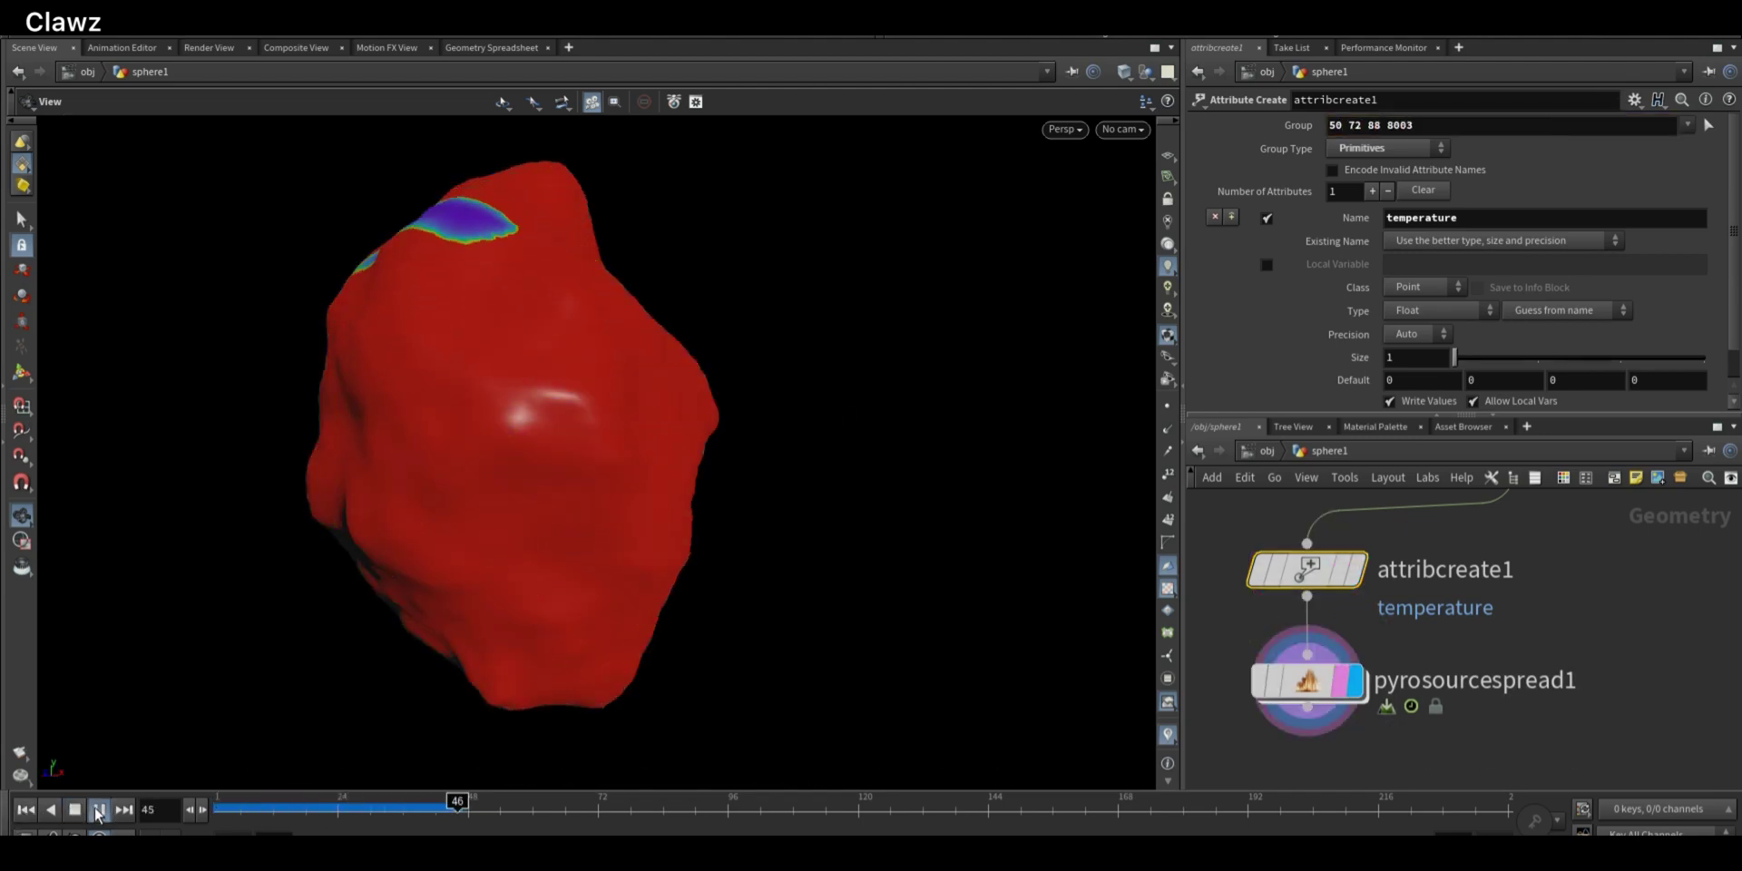
left_click(97, 815)
left_click_drag(509, 581, 788, 413)
left_click(26, 811)
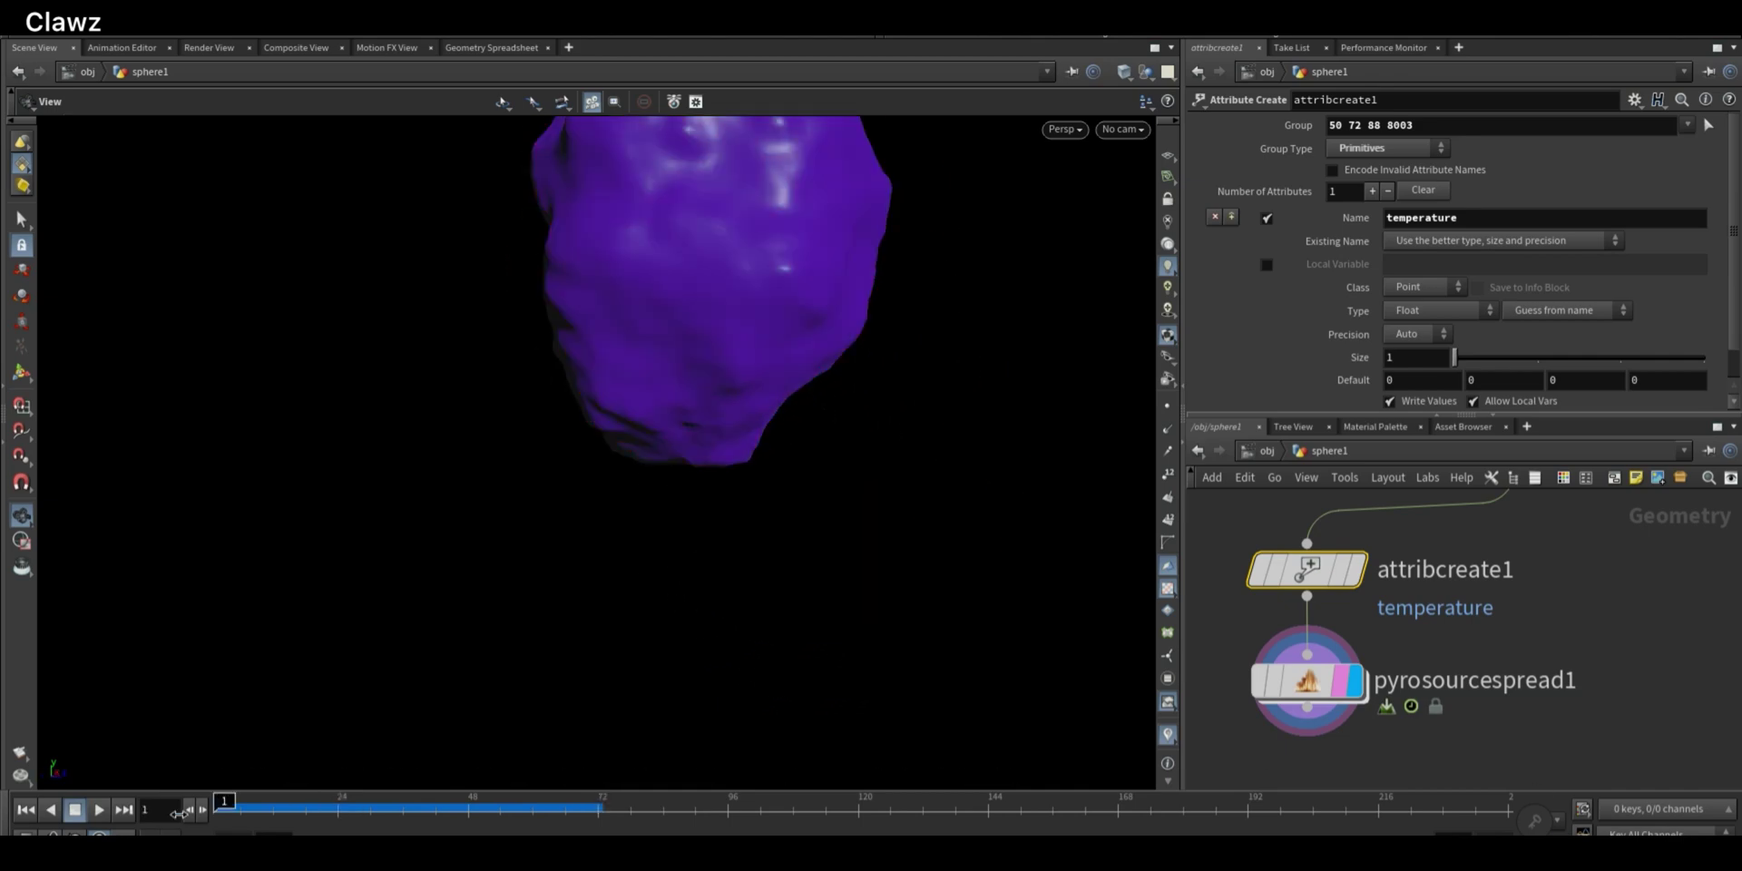
left_click(99, 810)
left_click(99, 810)
middle_click_drag(762, 363, 723, 544)
scroll(1442, 726, "down", 4)
Add an Attribute Blur node after the Pyro Source Spread node and display it
middle_click_drag(1419, 740, 1340, 691)
key("Tab")
type("blur")
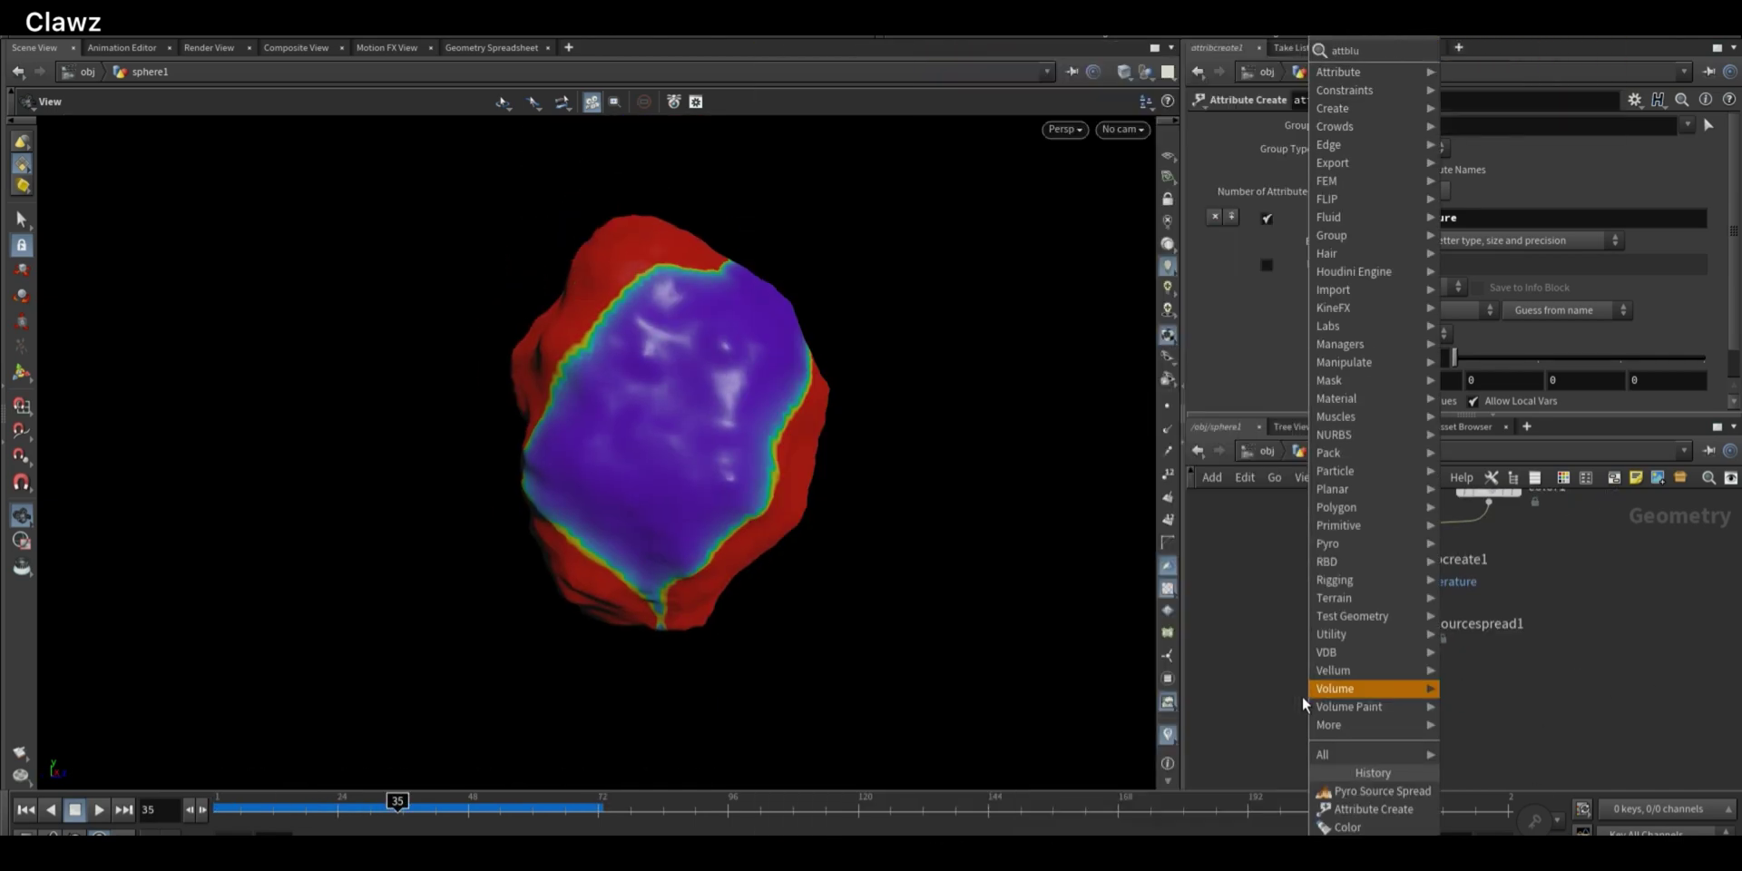
key("Return")
left_click(1370, 698)
left_click(1399, 699)
left_click_drag(1372, 699, 1398, 690)
Blur only the temperature attribute with 100 blurring iterations and replay the simulation from frame 1
left_click(1721, 149)
left_click(1690, 295)
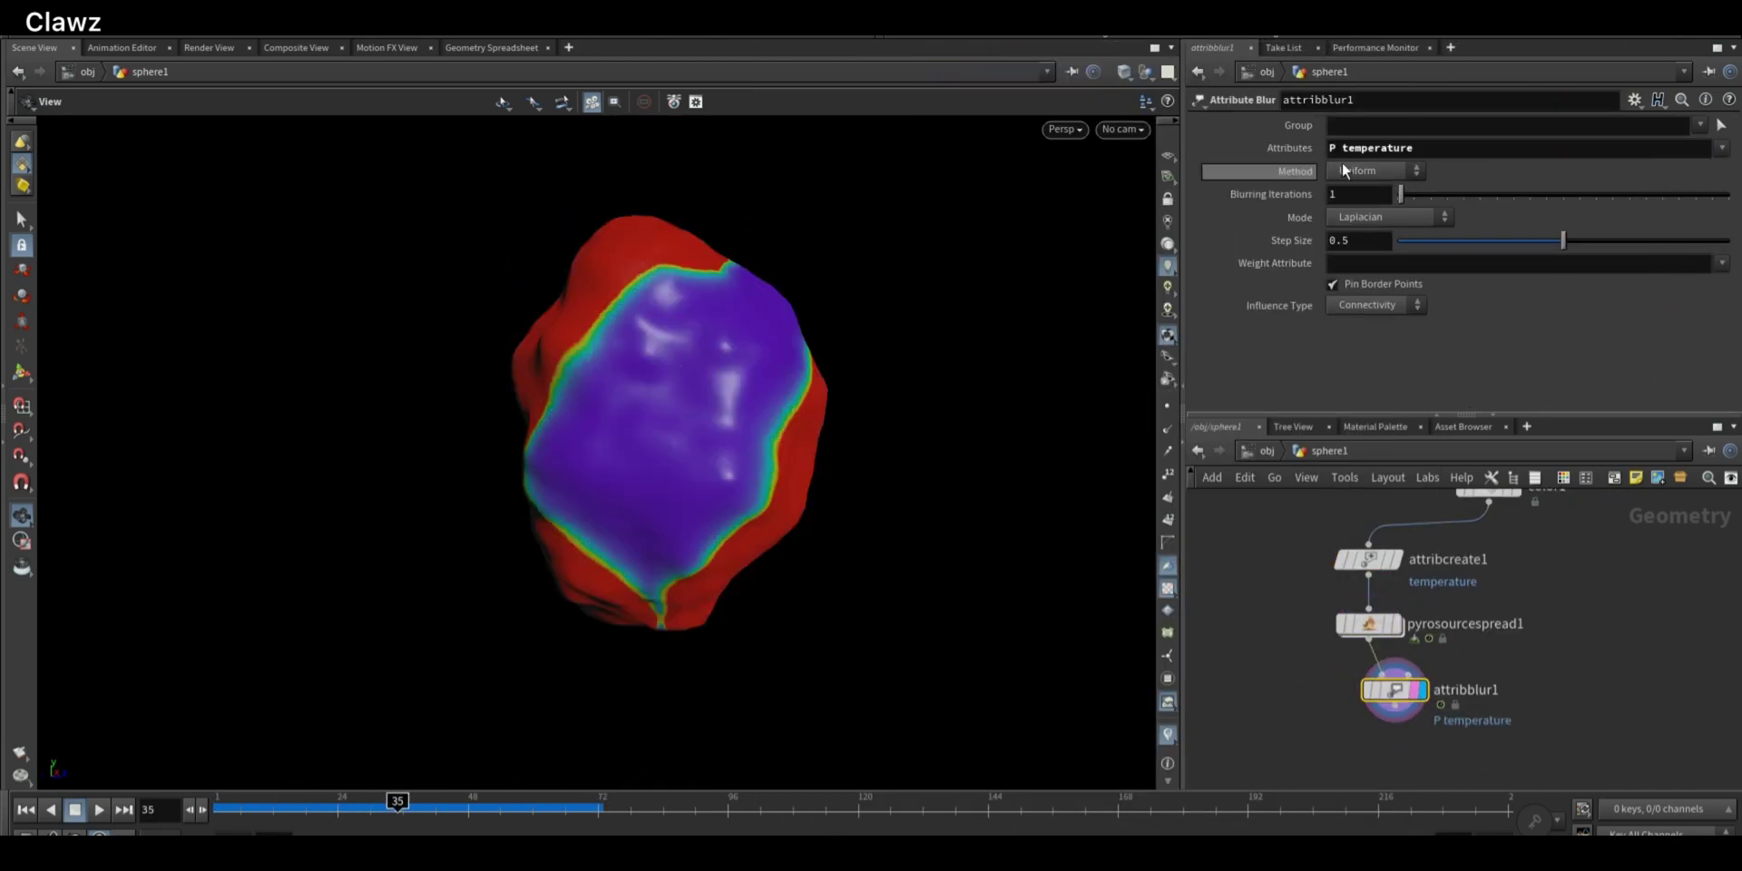
left_click_drag(1400, 194, 1728, 194)
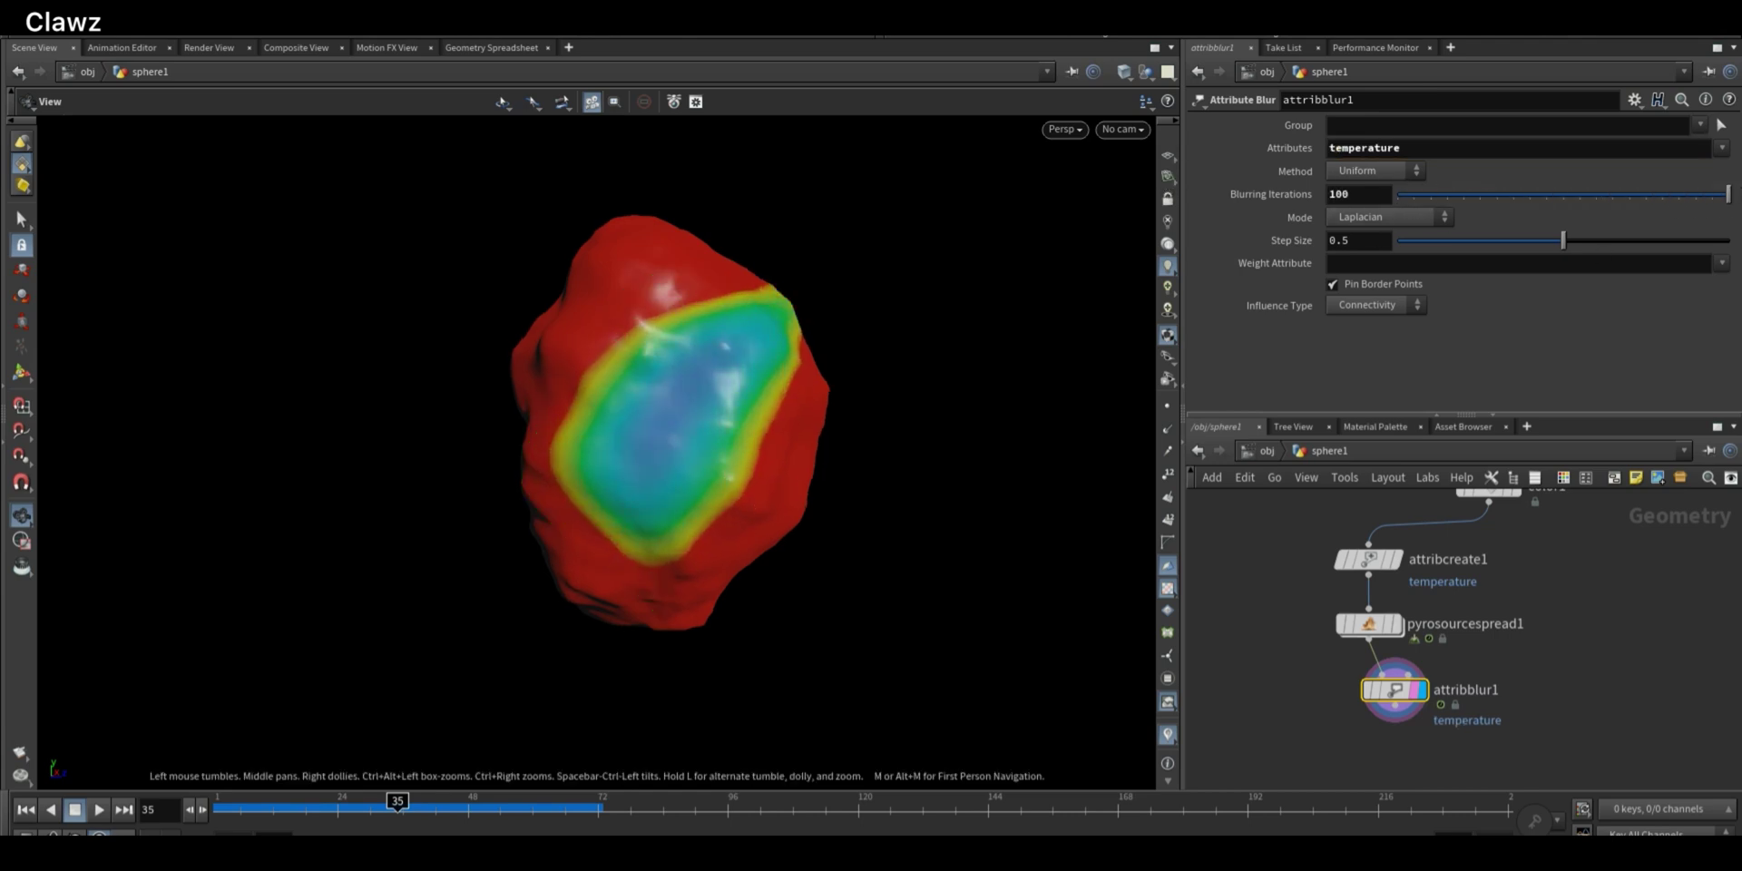
left_click(29, 813)
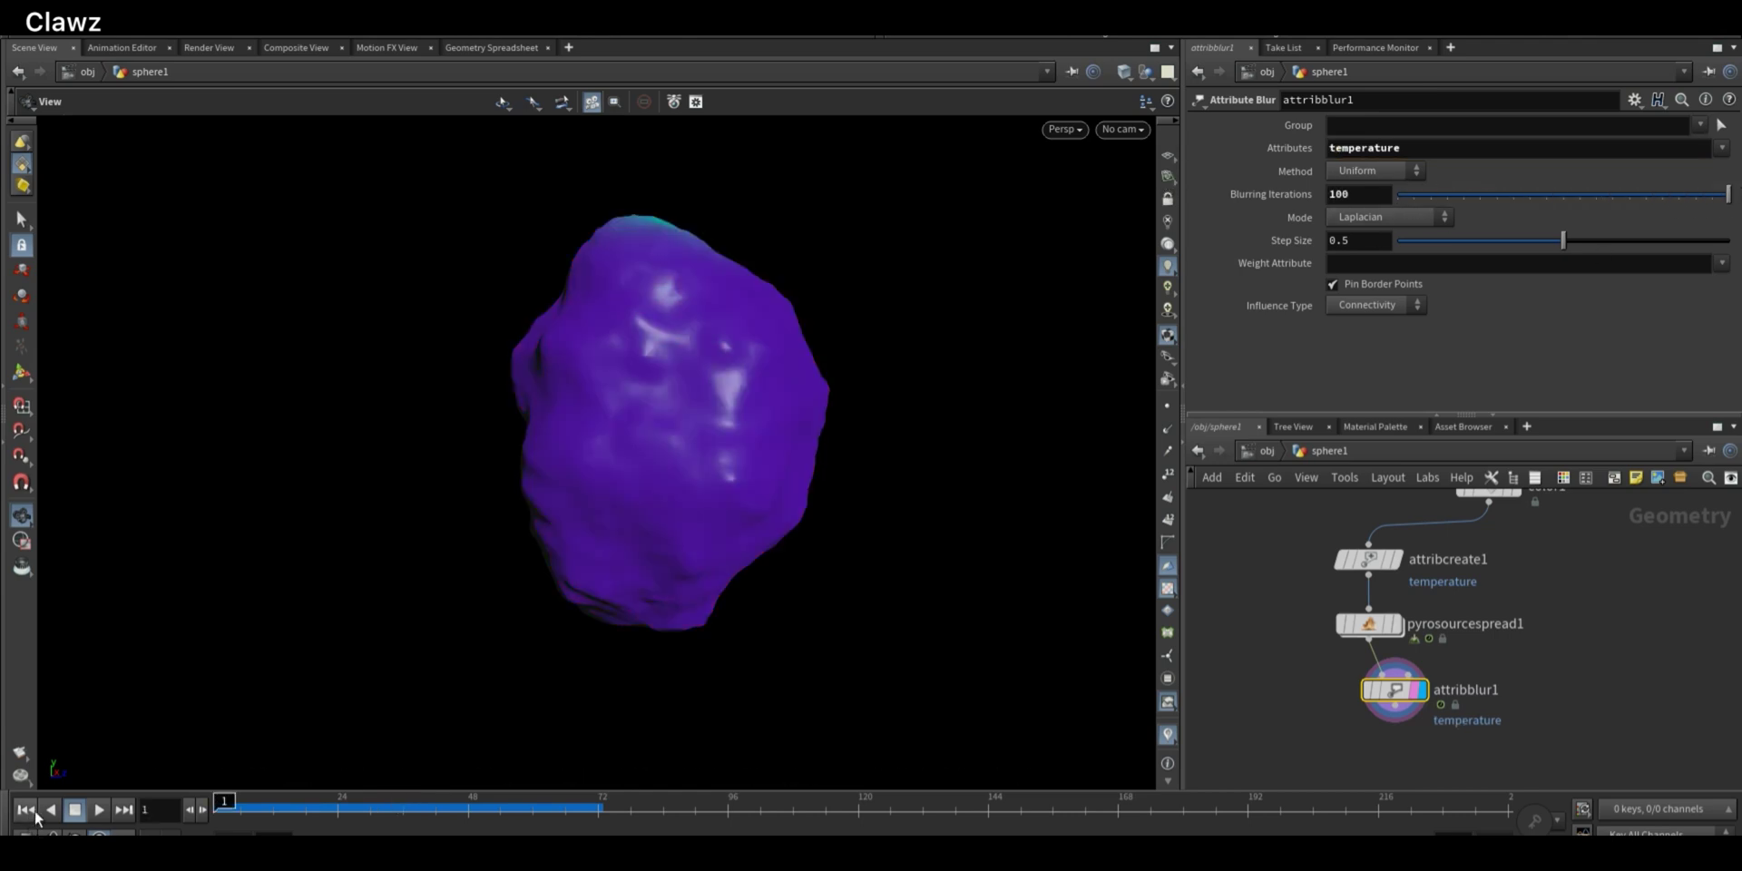
left_click(96, 815)
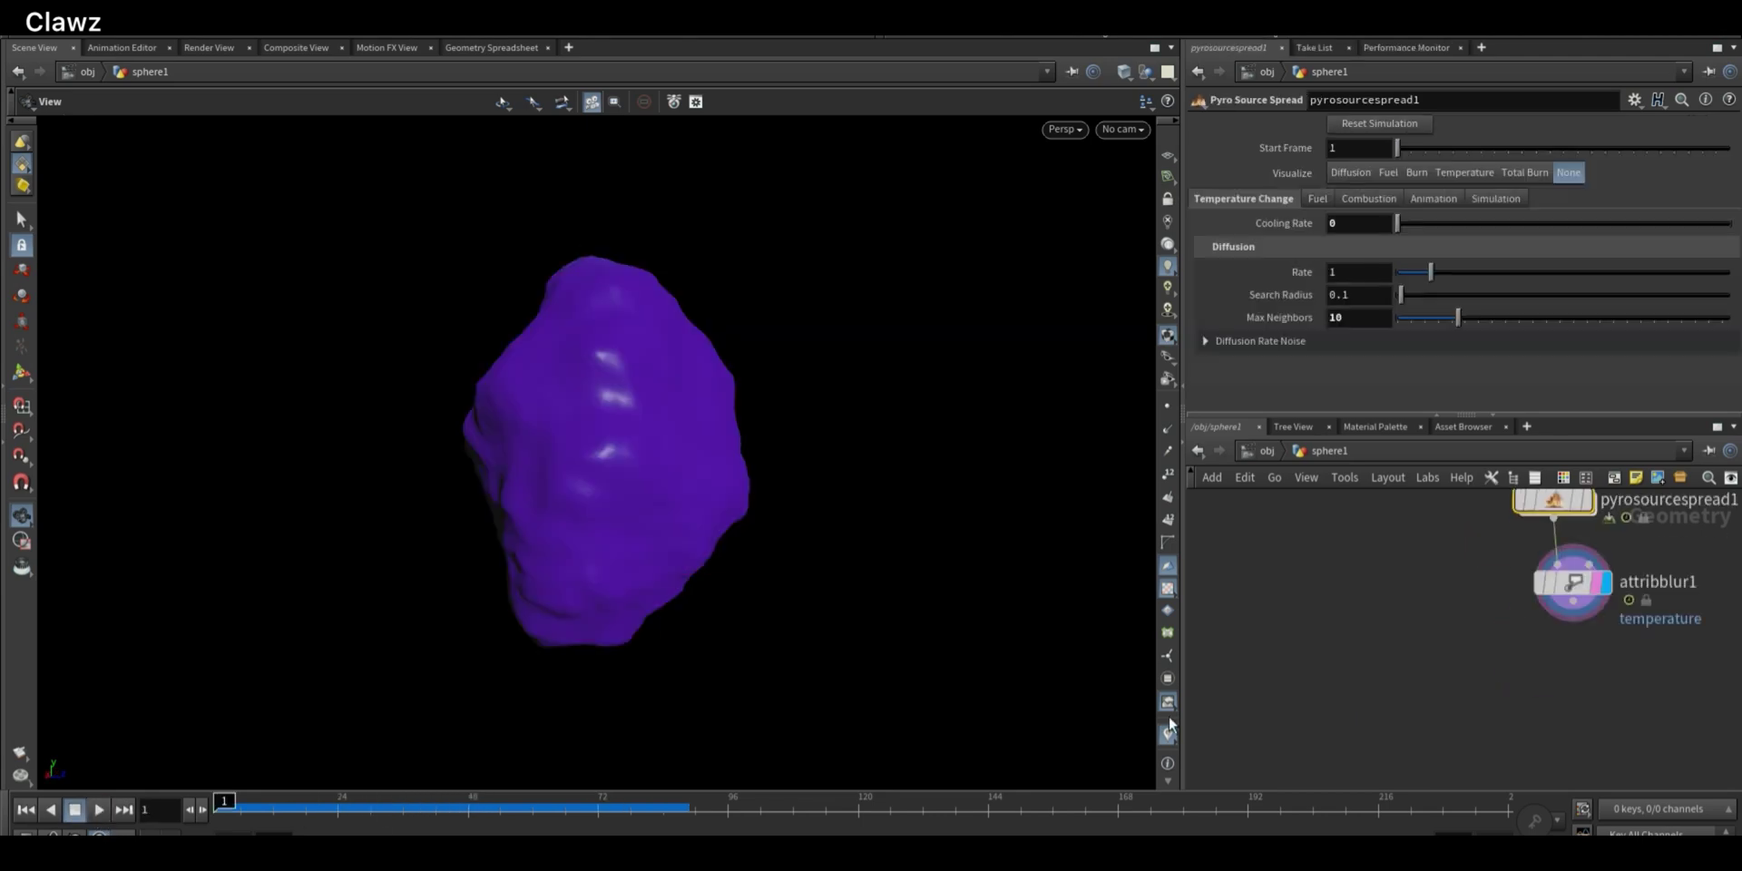
Add an Attribute Randomize node after the Attribute Blur node and set its attribute name to pscale
key("Tab")
left_click(1481, 772)
left_click(1568, 659)
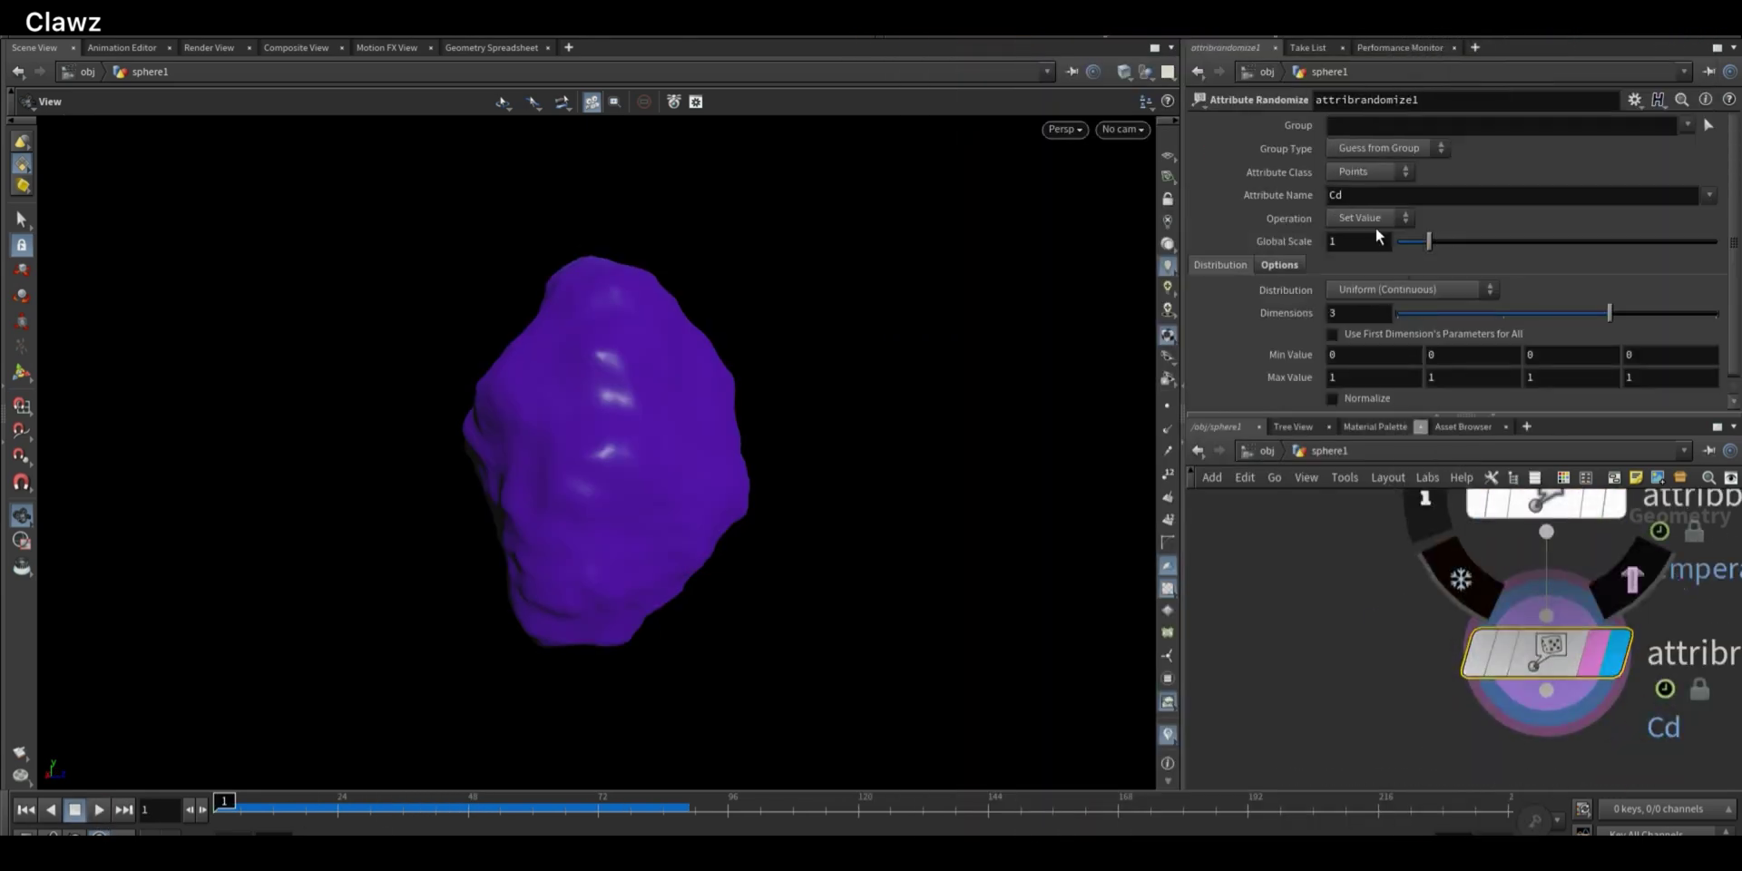
left_click(1399, 195)
type("pscale")
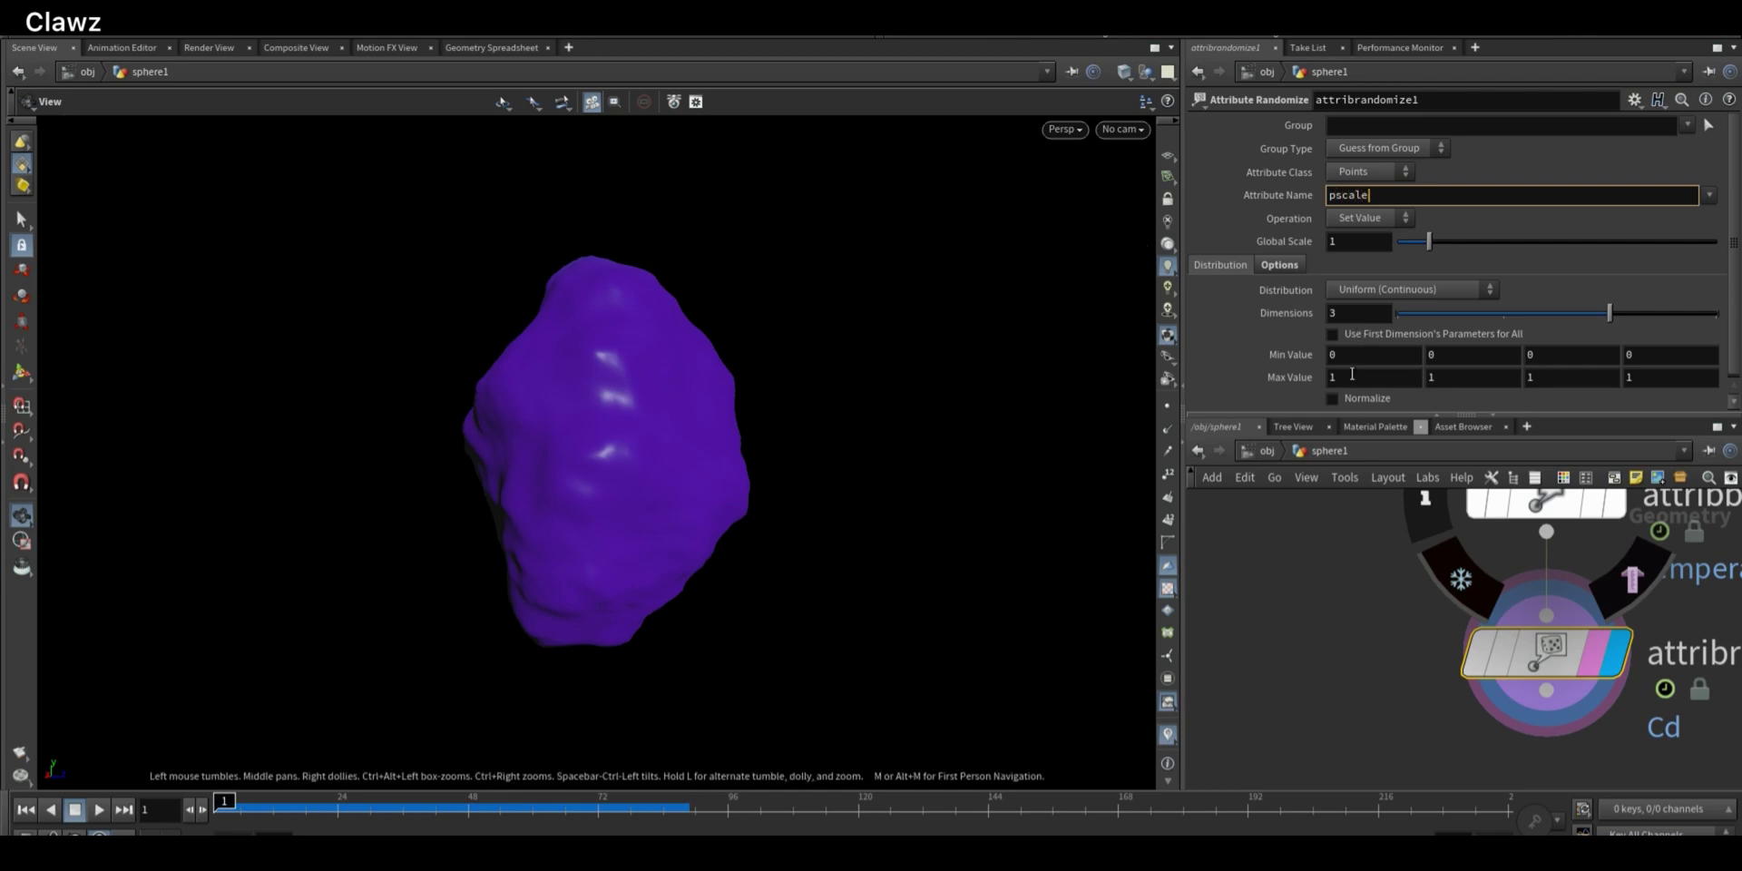
key("Return")
Set the randomized pscale's first minimum value component to 0.05 and first maximum value component to .1
left_click(1363, 356)
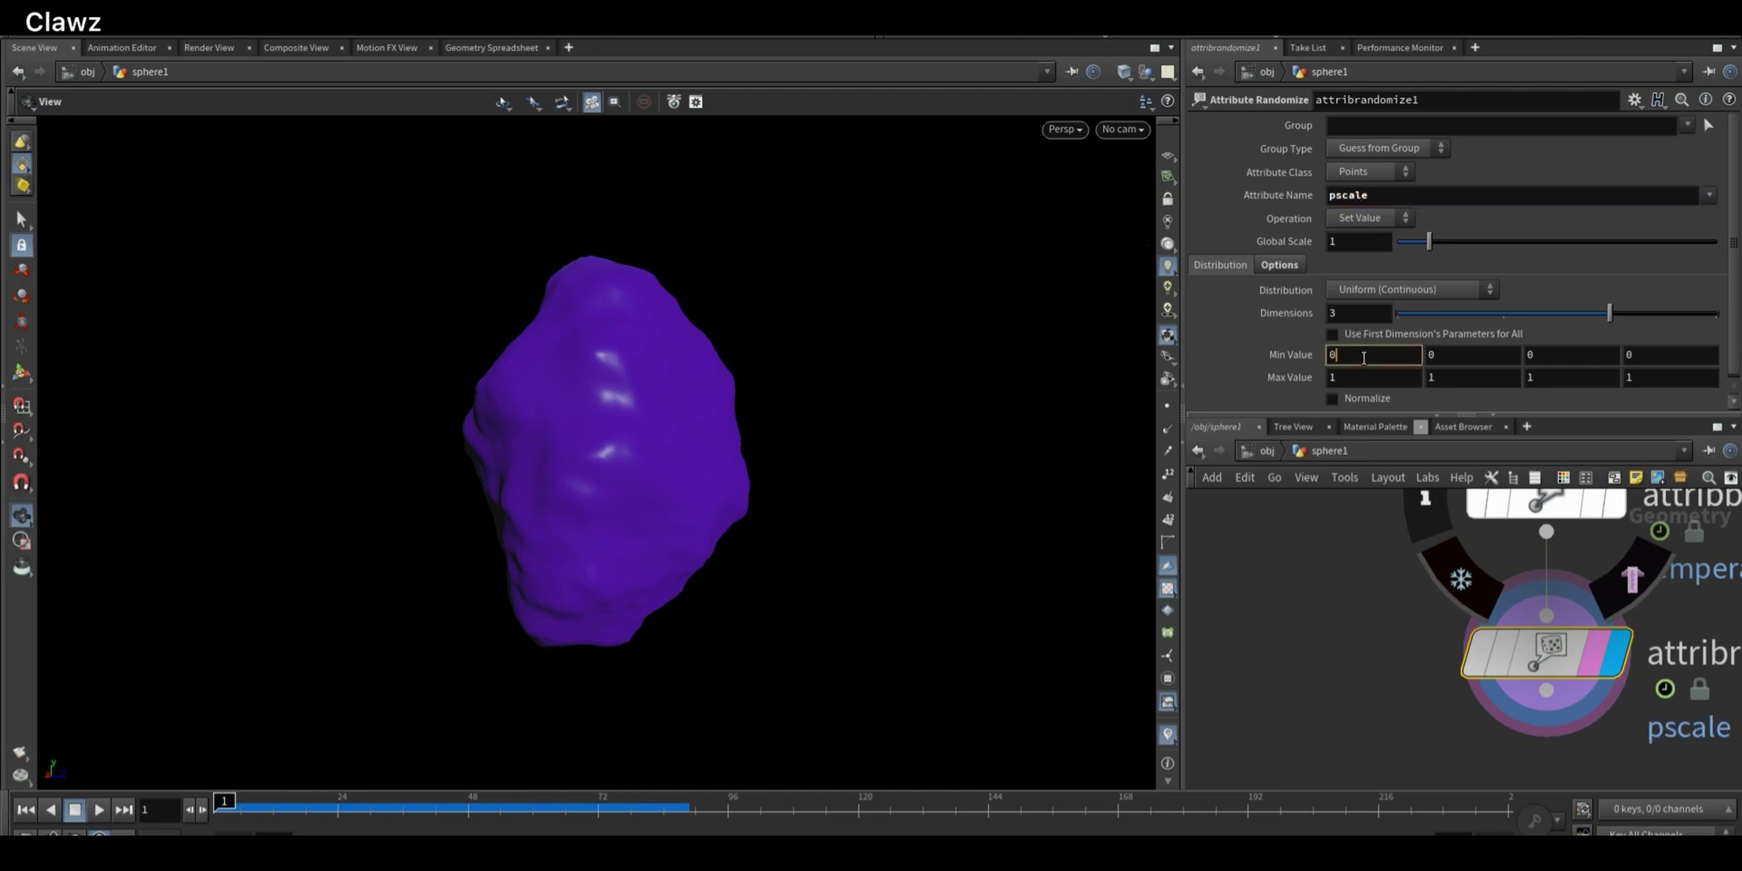
key("Return")
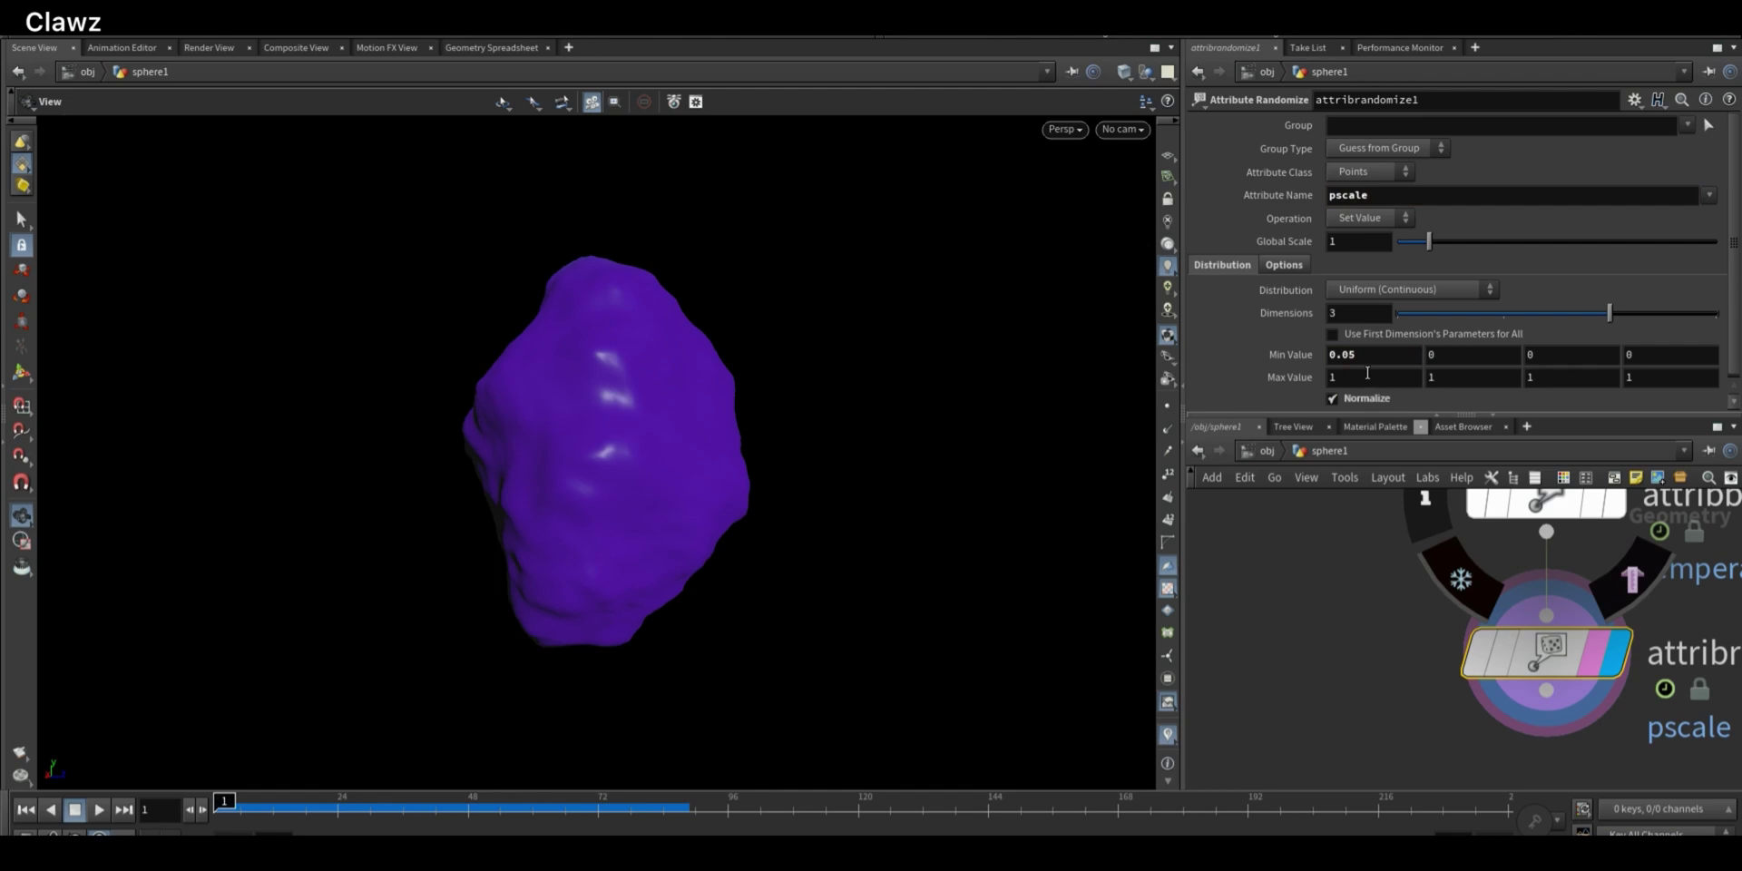
type(".1")
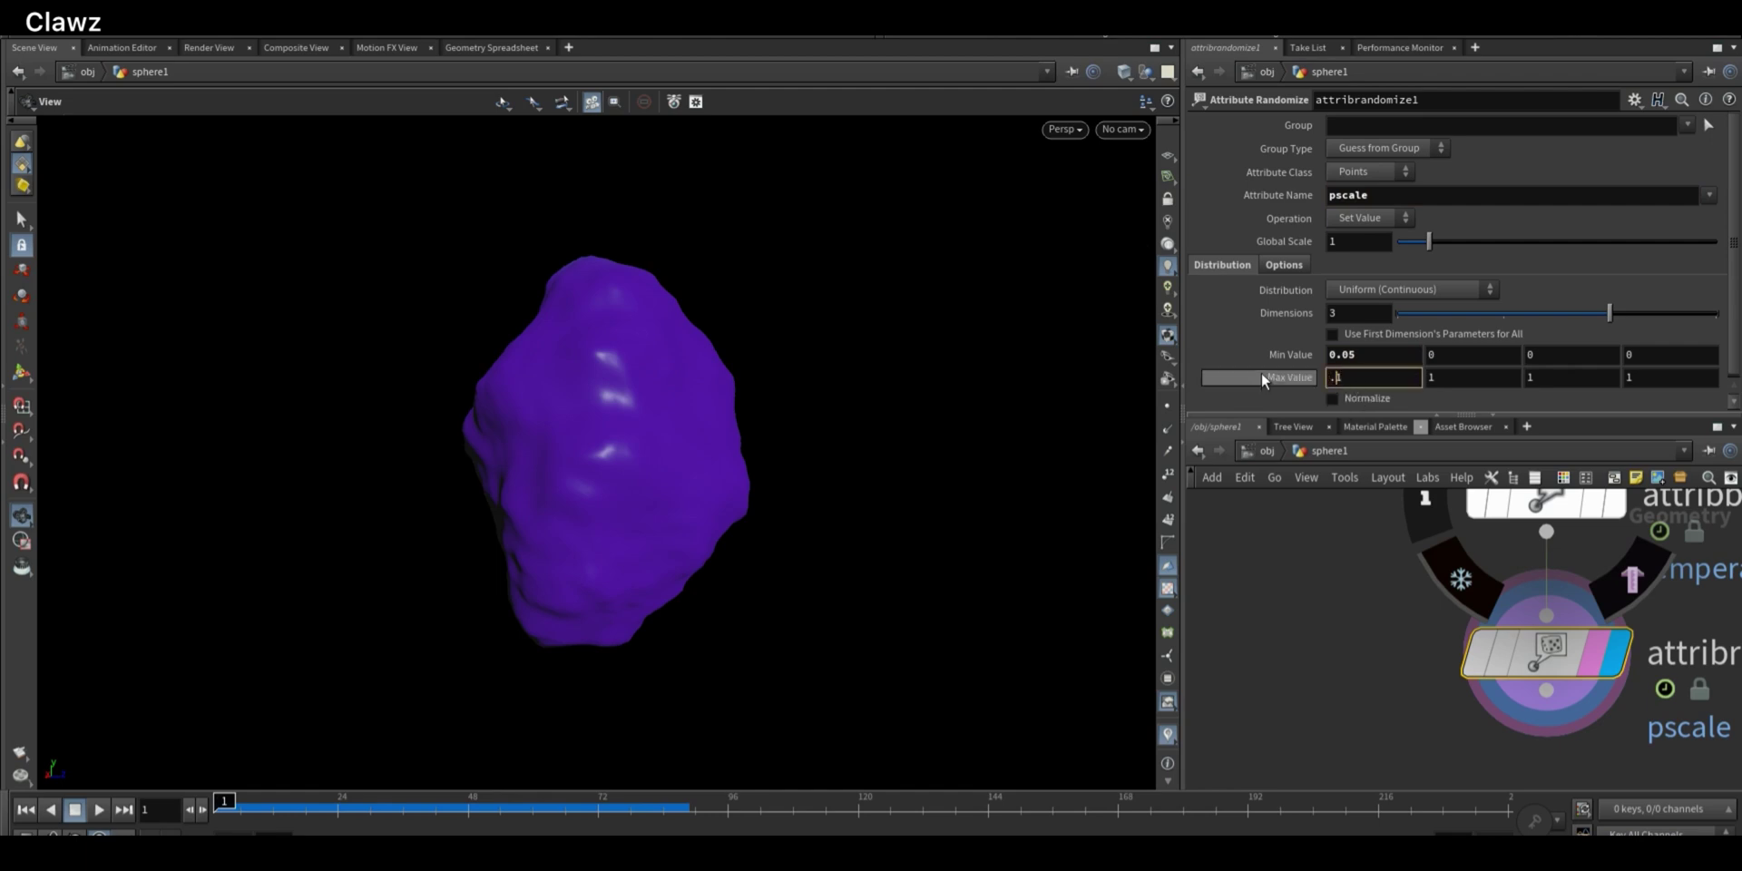
key("Return")
Add an Attribute Remap node after the Attribute Randomize node
scroll(1373, 645, "down", 4)
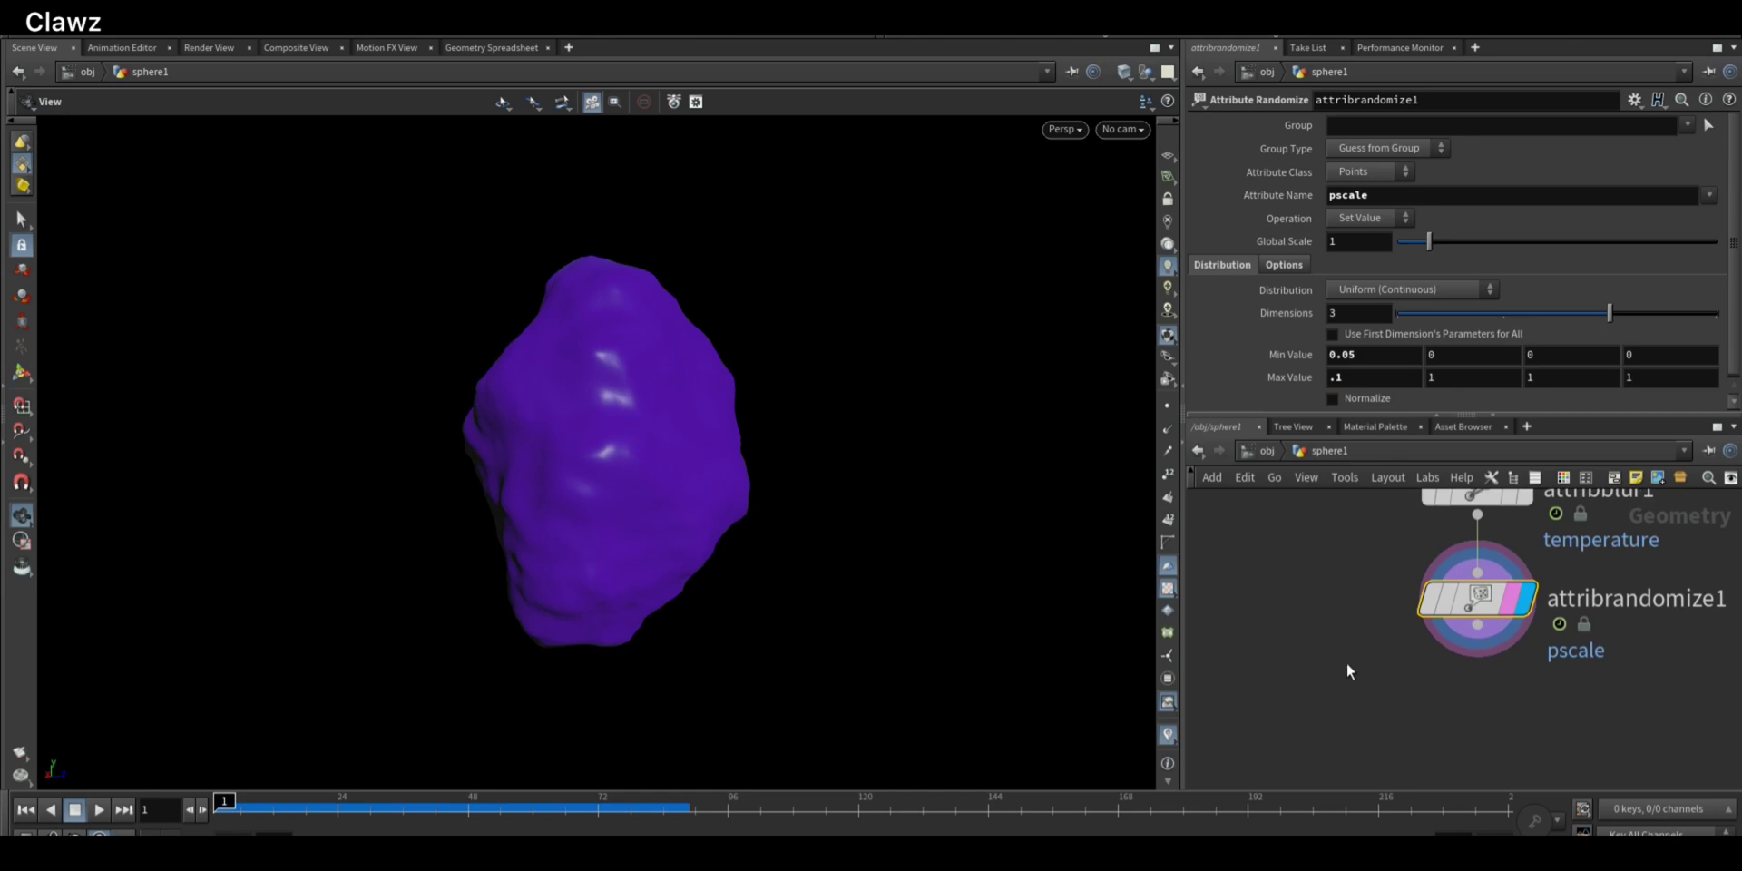
key("Tab")
type("att")
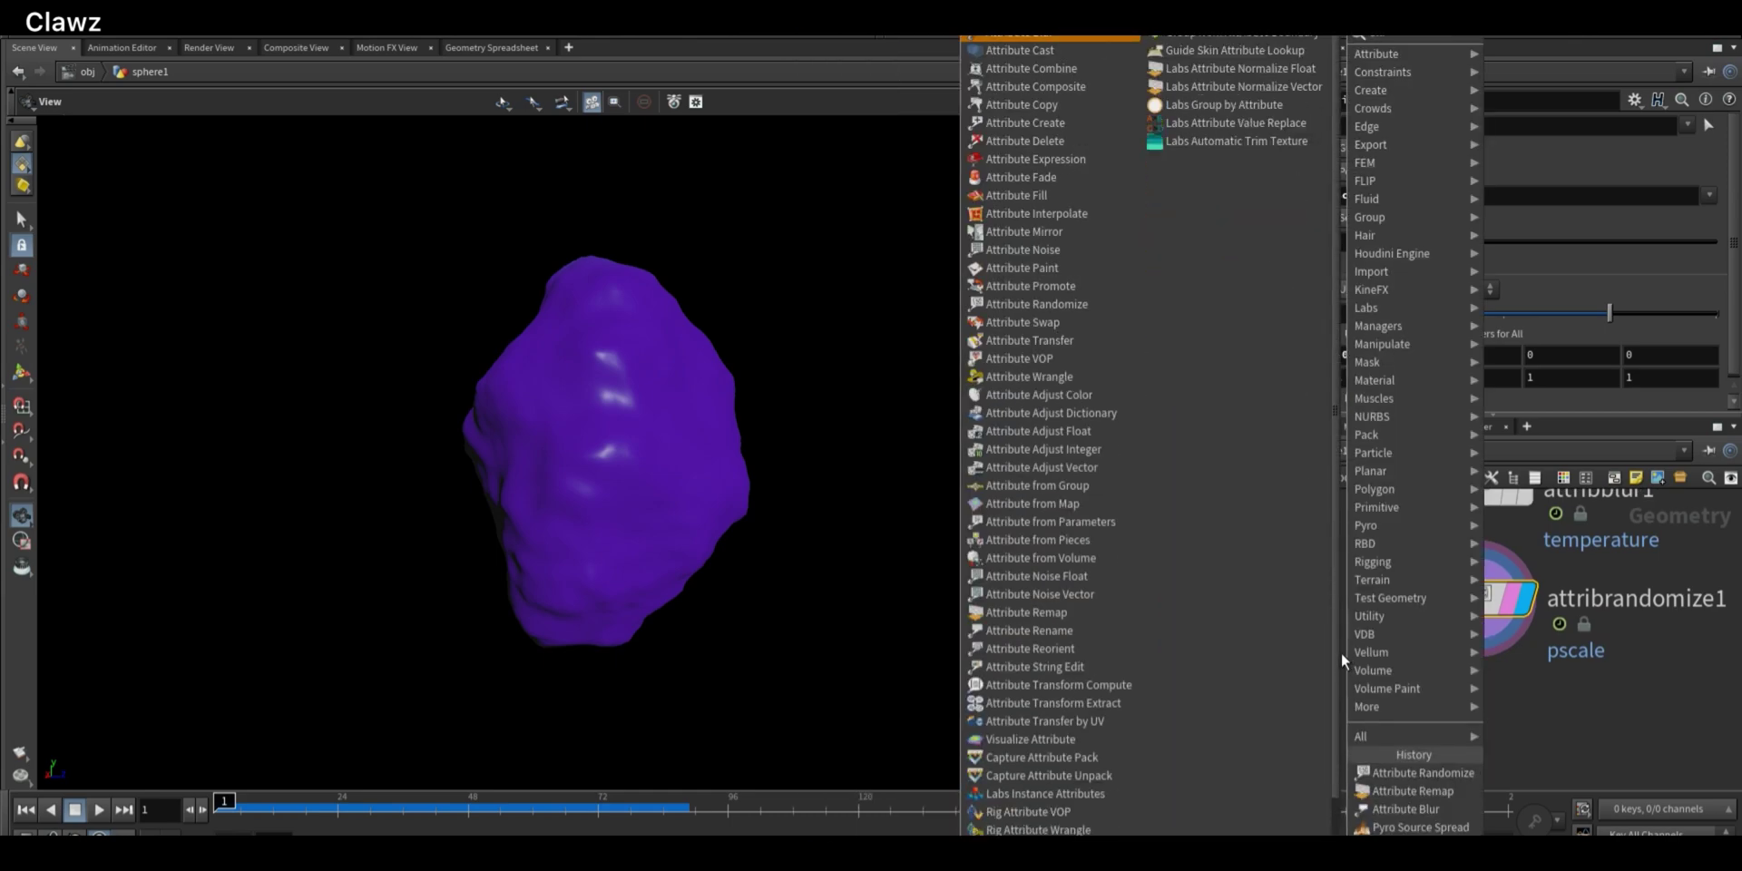
type("ri")
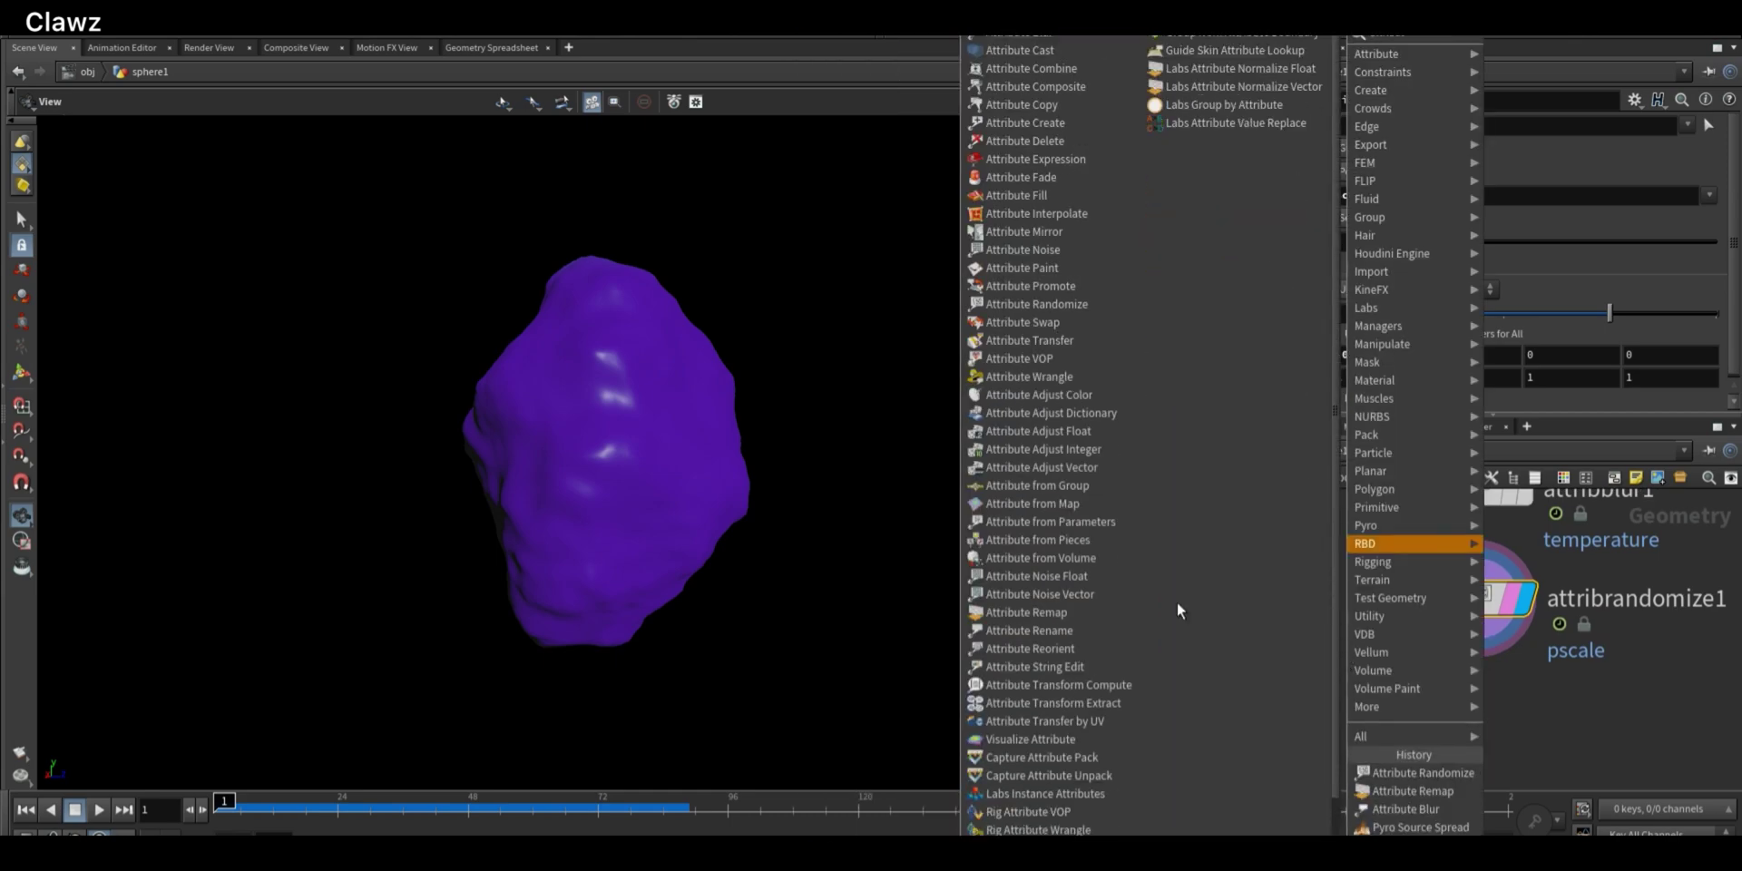
left_click(1026, 612)
left_click(1457, 680)
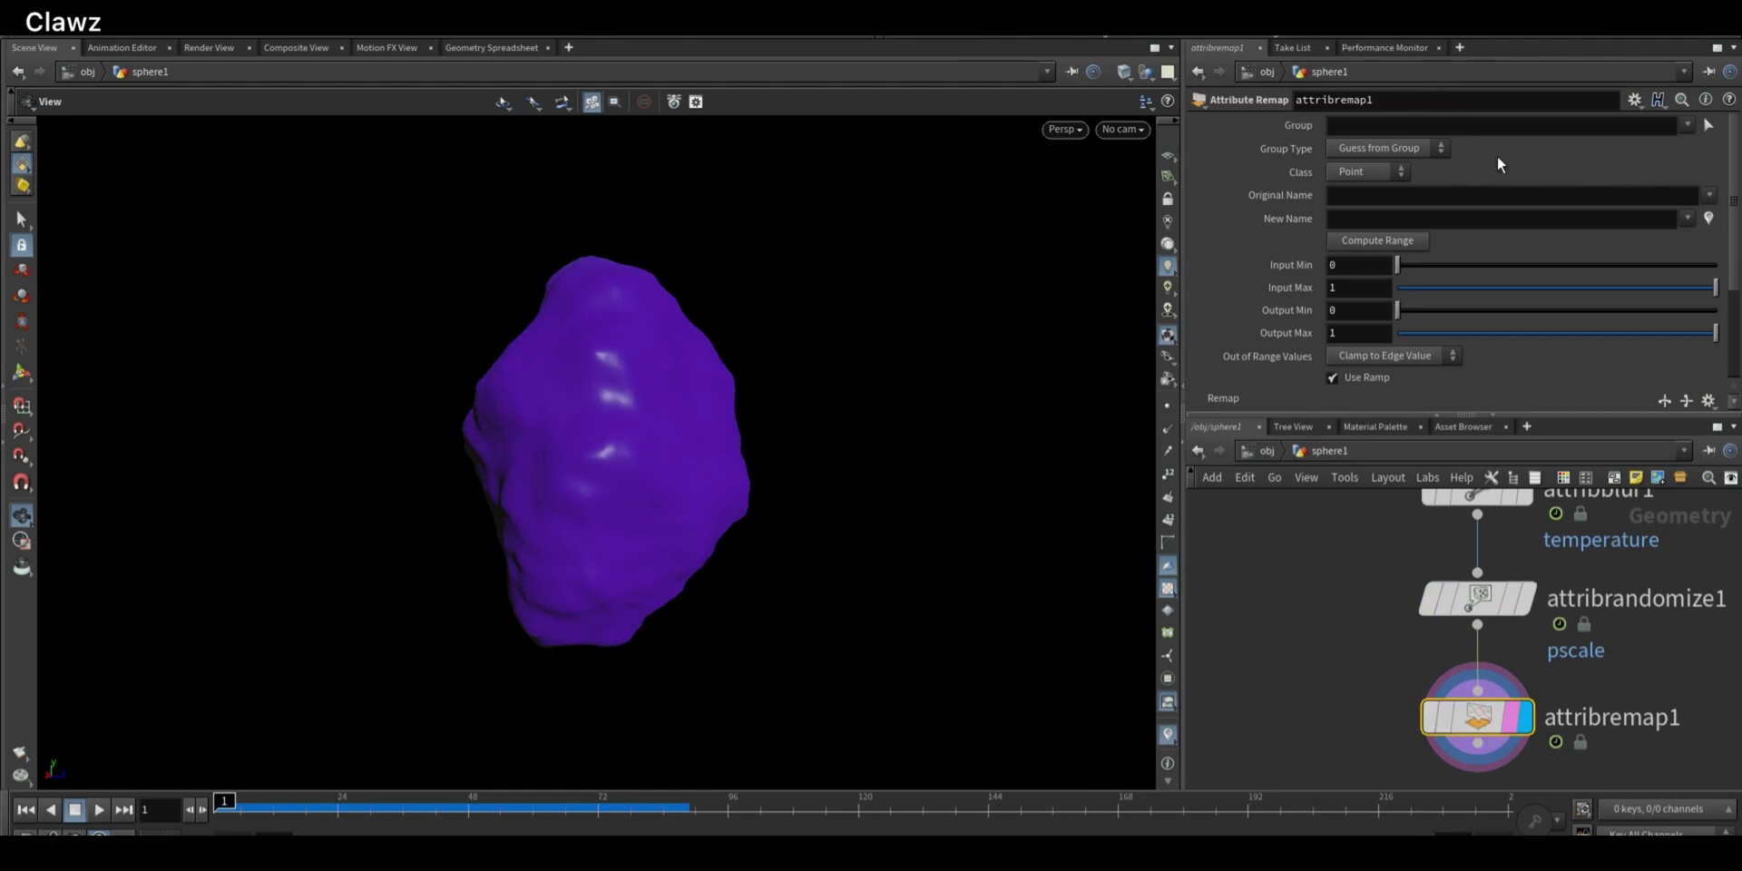
Set the Attribute Remap node's original name to temperature and its new name to pscale
left_click(1709, 196)
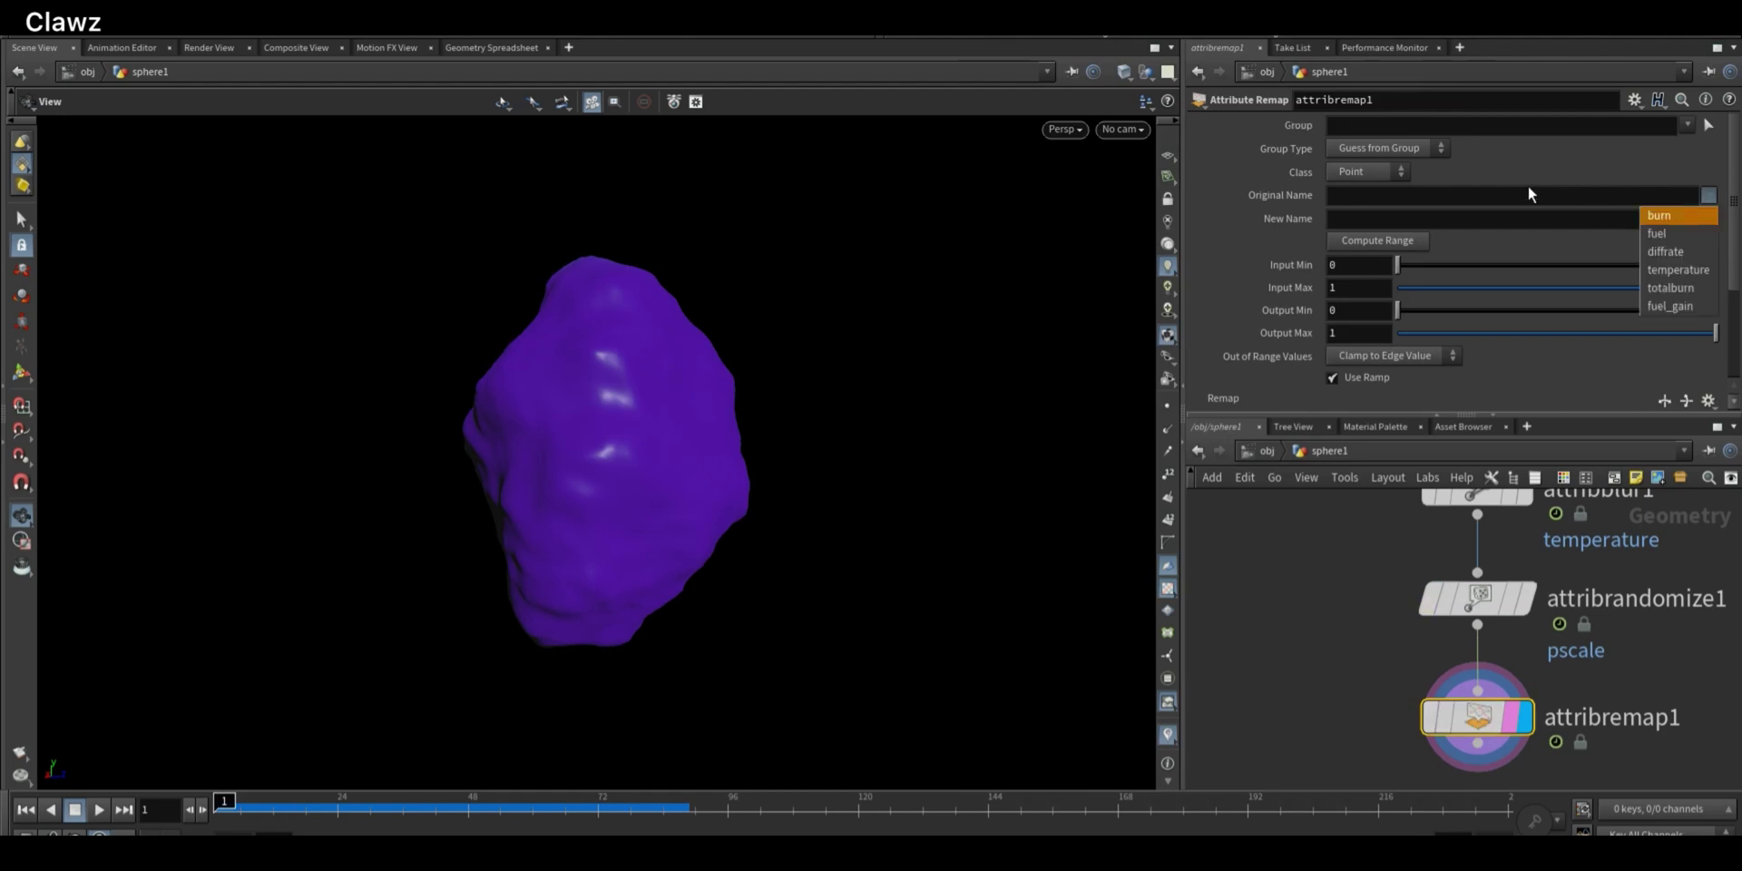
left_click(1672, 271)
left_click(1366, 223)
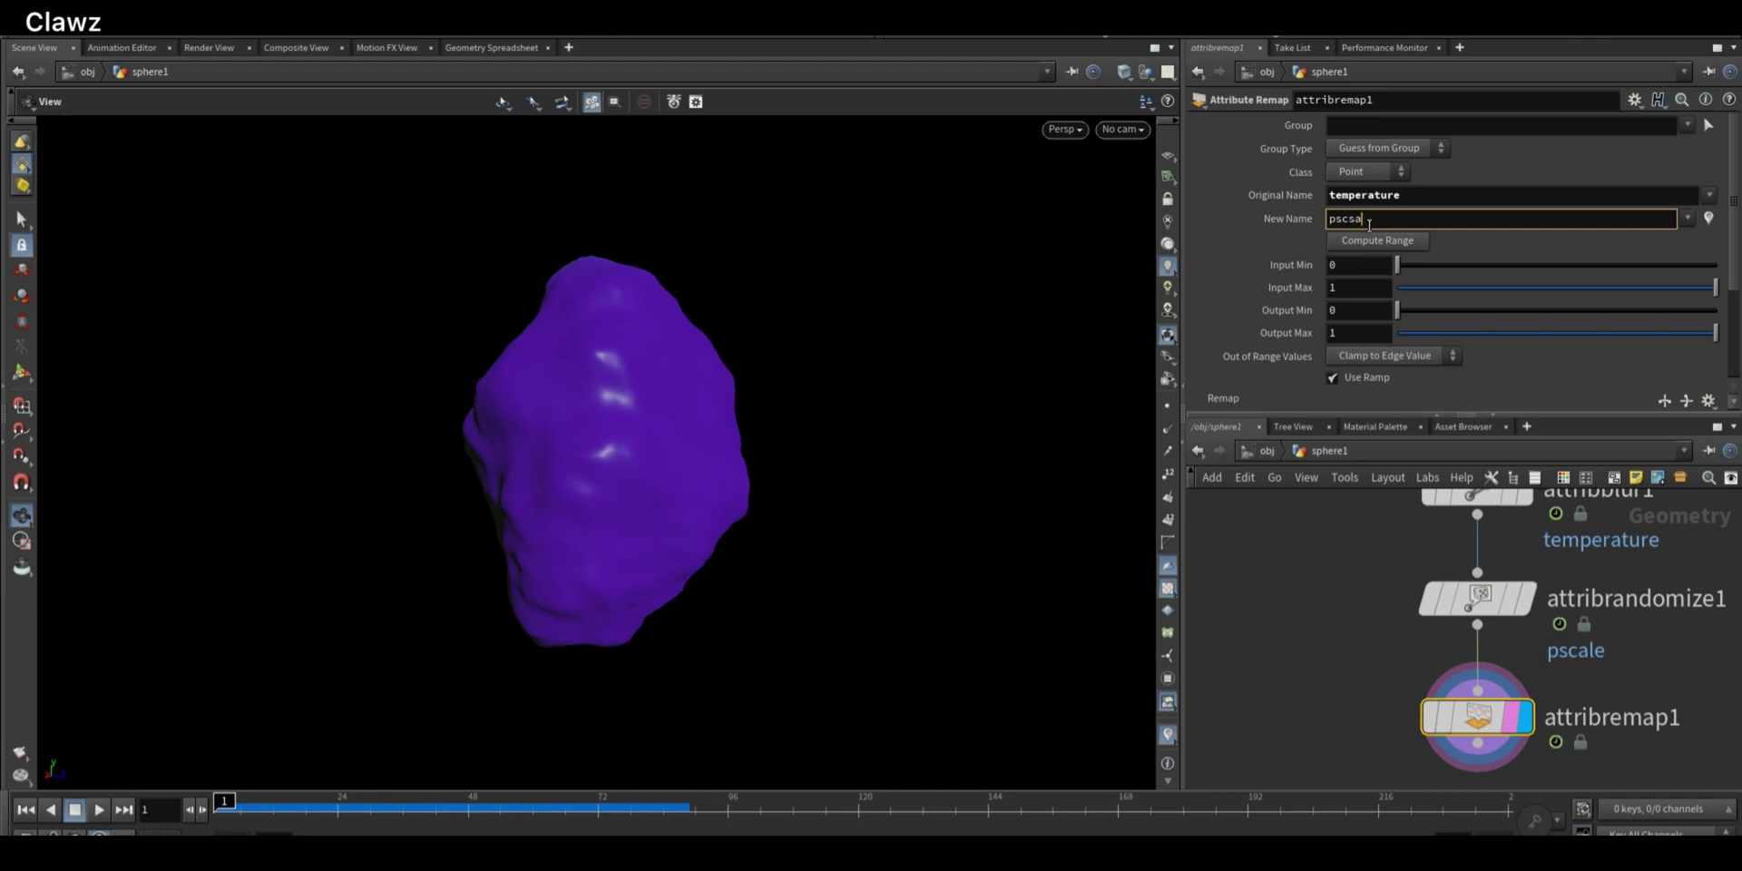
type("pscale")
key("Return")
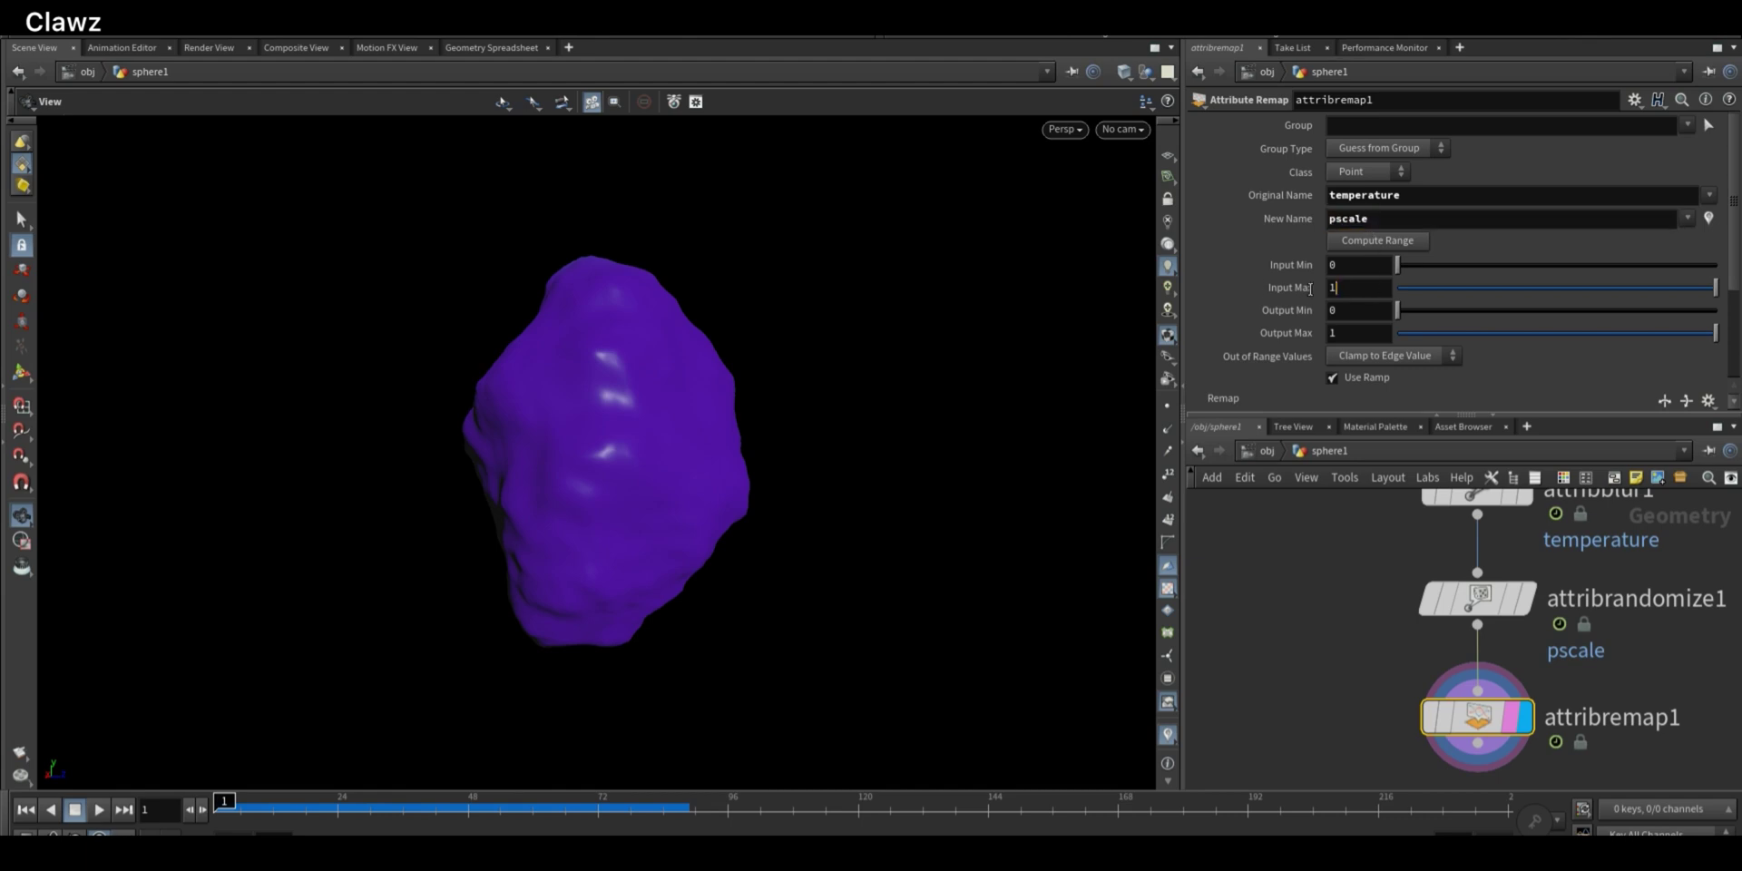
Set the Attribute Remap node's input maximum to 0.1 and its output maximum to .1
left_click_drag(1310, 289, 1214, 275)
type("0.1")
key("Return")
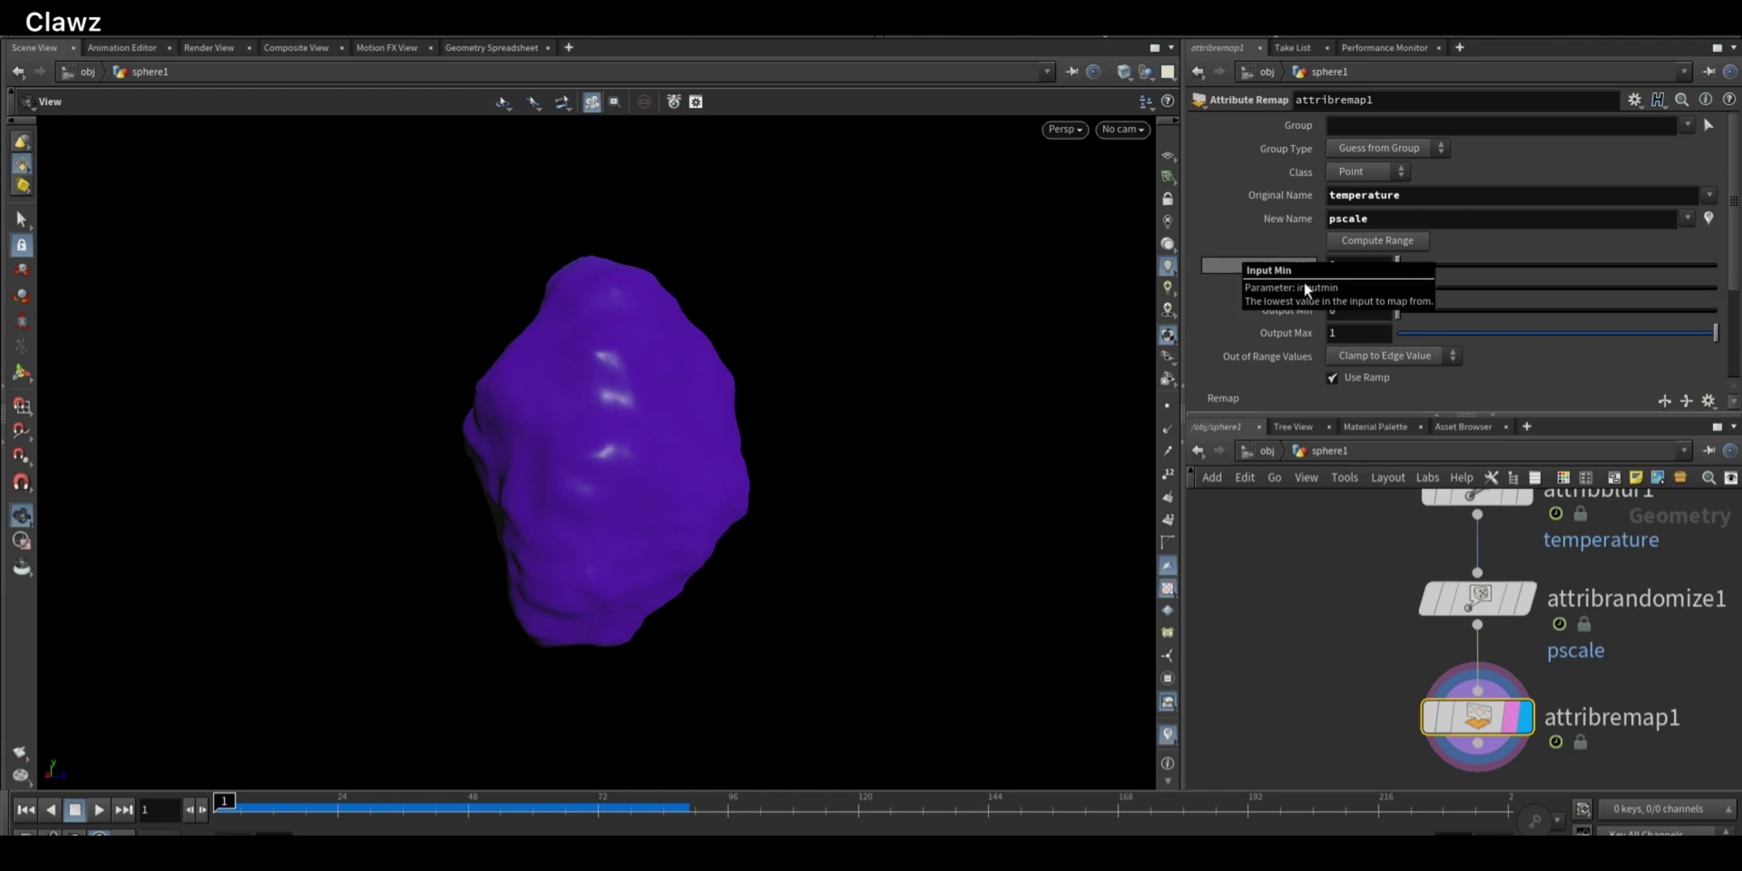
left_click_drag(1343, 334, 1242, 319)
type(".1")
key("Return")
Add a Scatter node after the Attribute Remap node, display it and force its total count to 2000
left_click_drag(1071, 290, 658, 338)
scroll(1471, 607, "down", 5)
scroll(1524, 606, "up", 5)
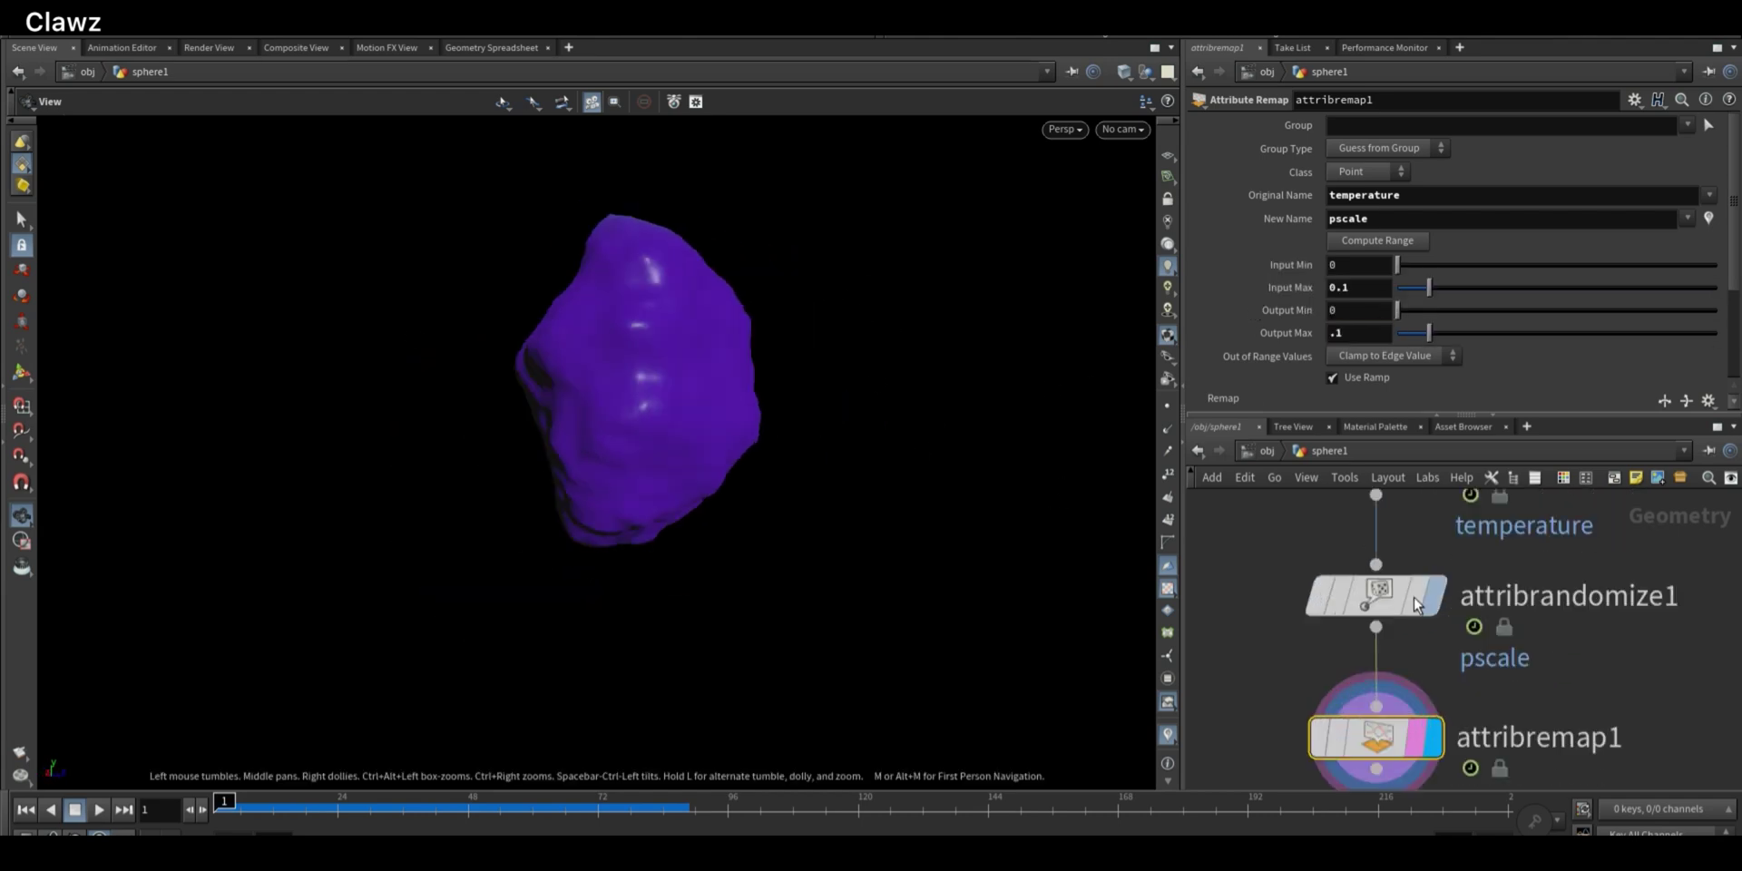
scroll(1524, 606, "down", 3)
middle_click_drag(1376, 600, 1417, 499)
middle_click_drag(1448, 702, 1560, 638)
key("Tab")
type("scat")
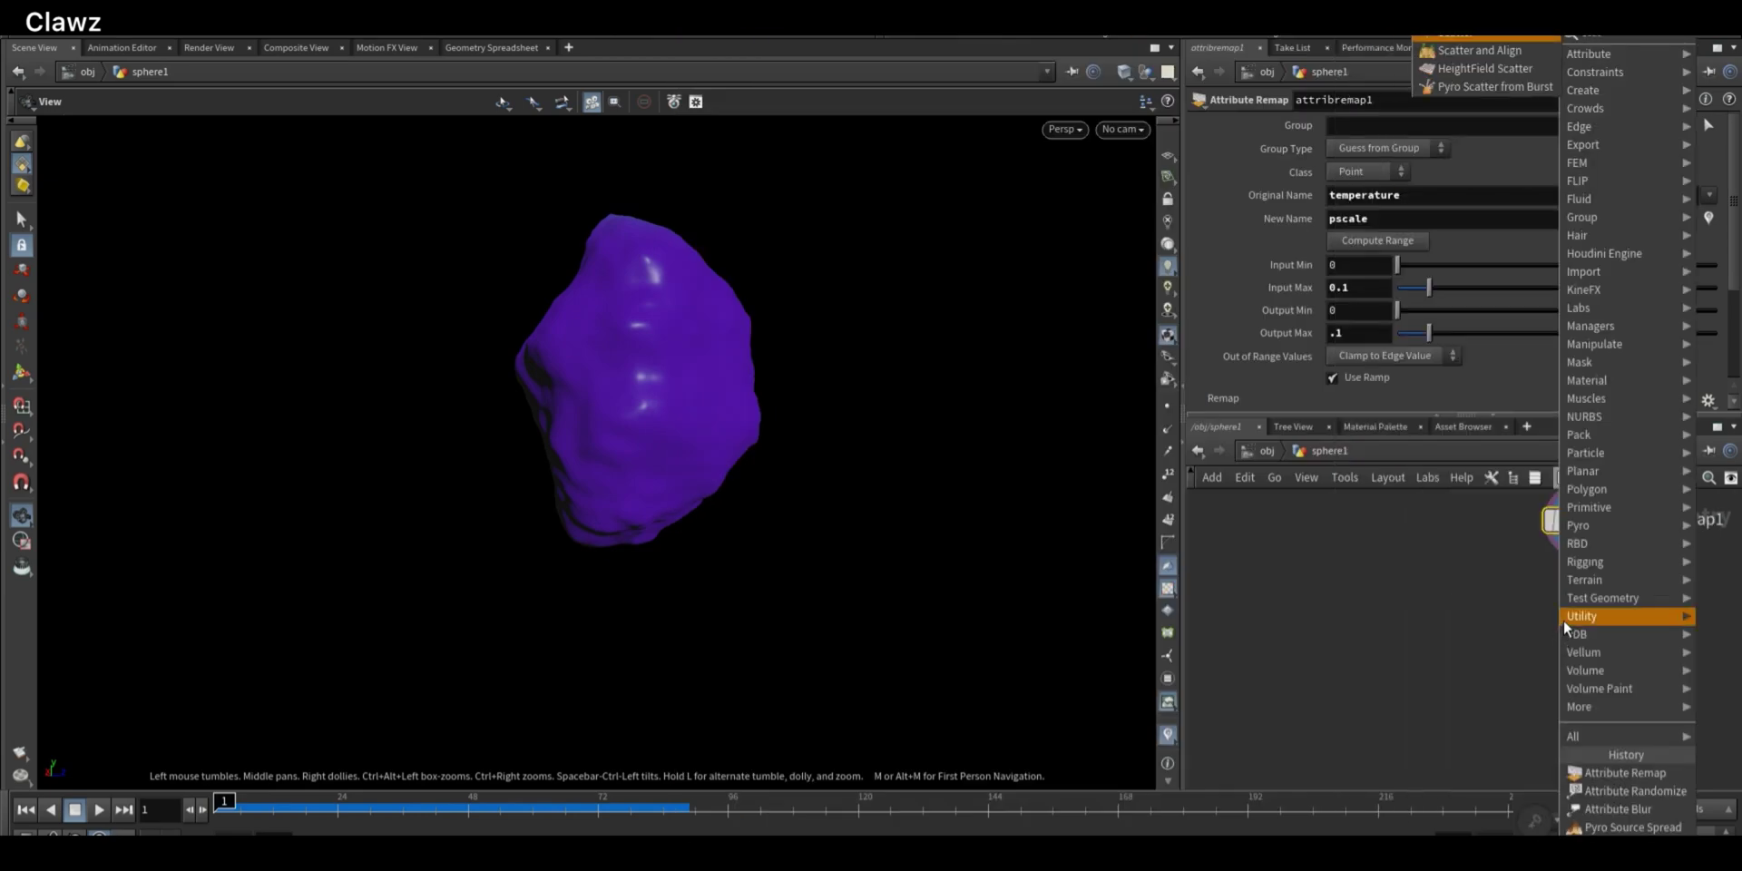
key("Return")
left_click(1598, 614)
scroll(1637, 637, "up", 4)
left_click(1620, 606)
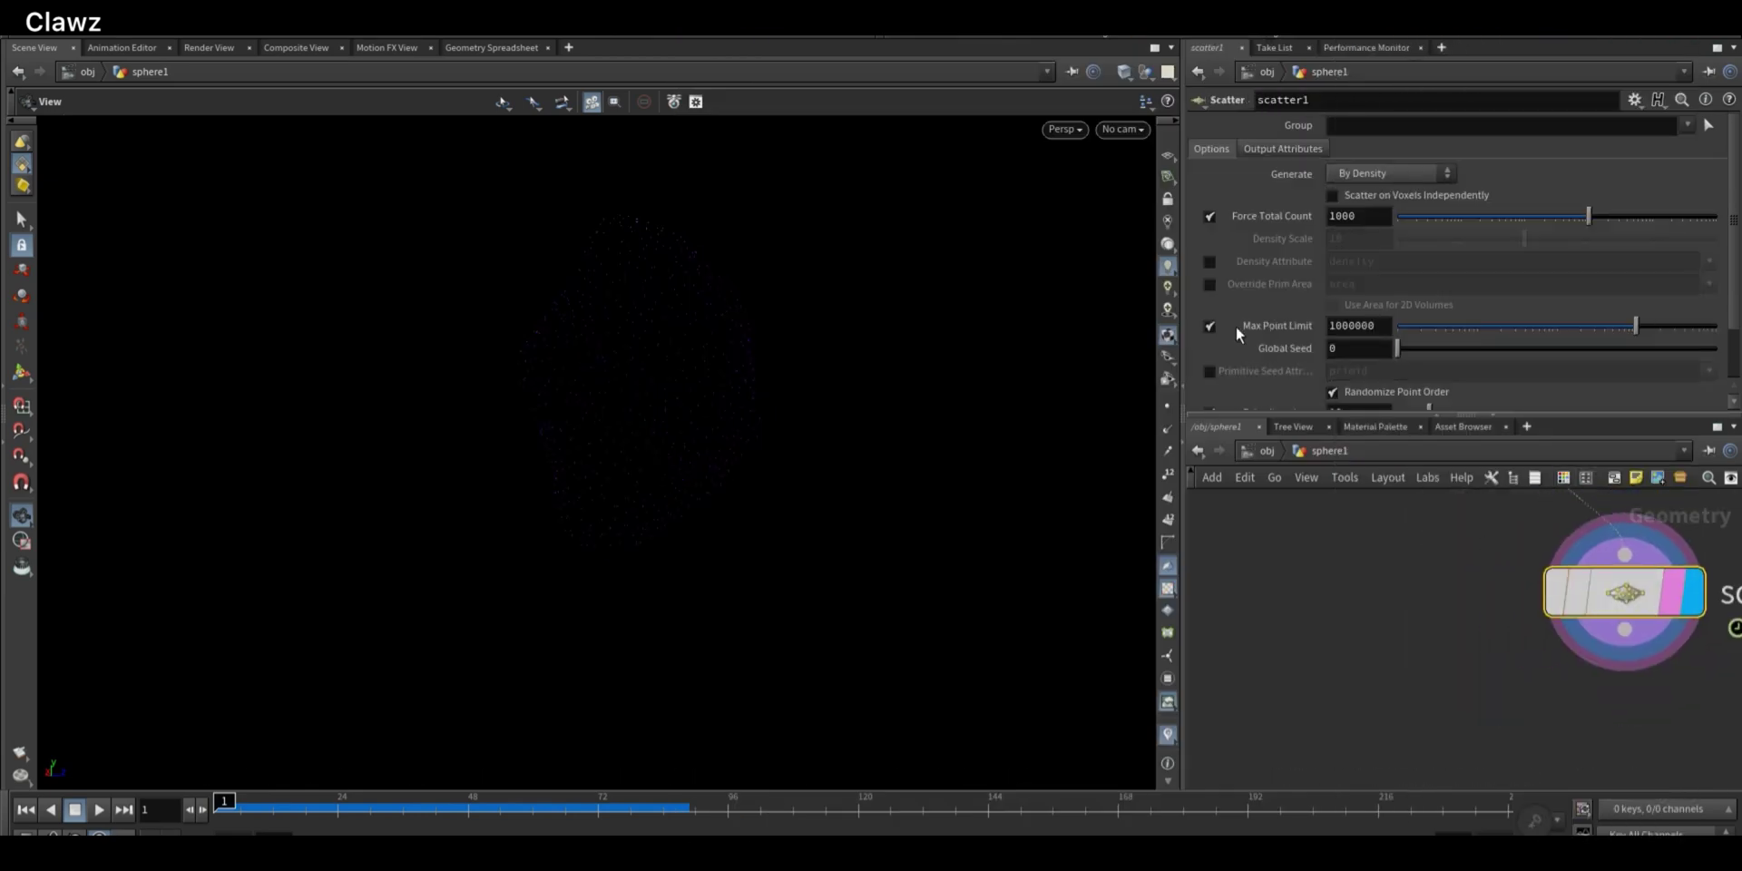
type("2")
key("Return")
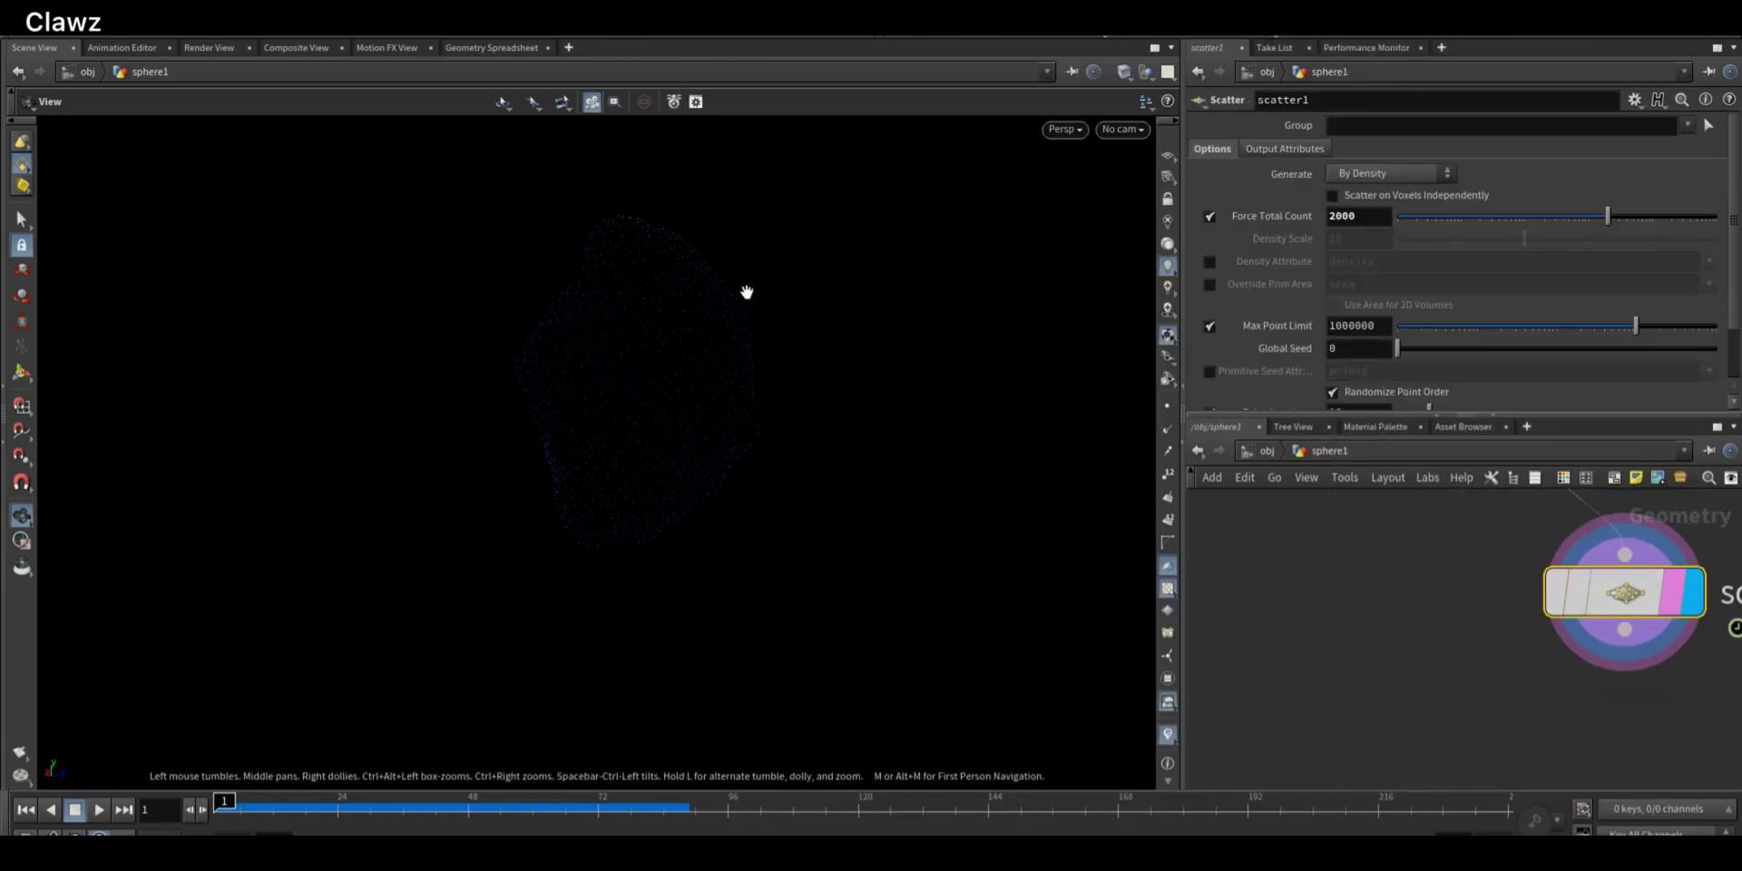
Add a Copy to Points node and connect the scattered points to its second input
left_click_drag(922, 322, 1007, 349)
scroll(1397, 615, "down", 2)
key("Tab")
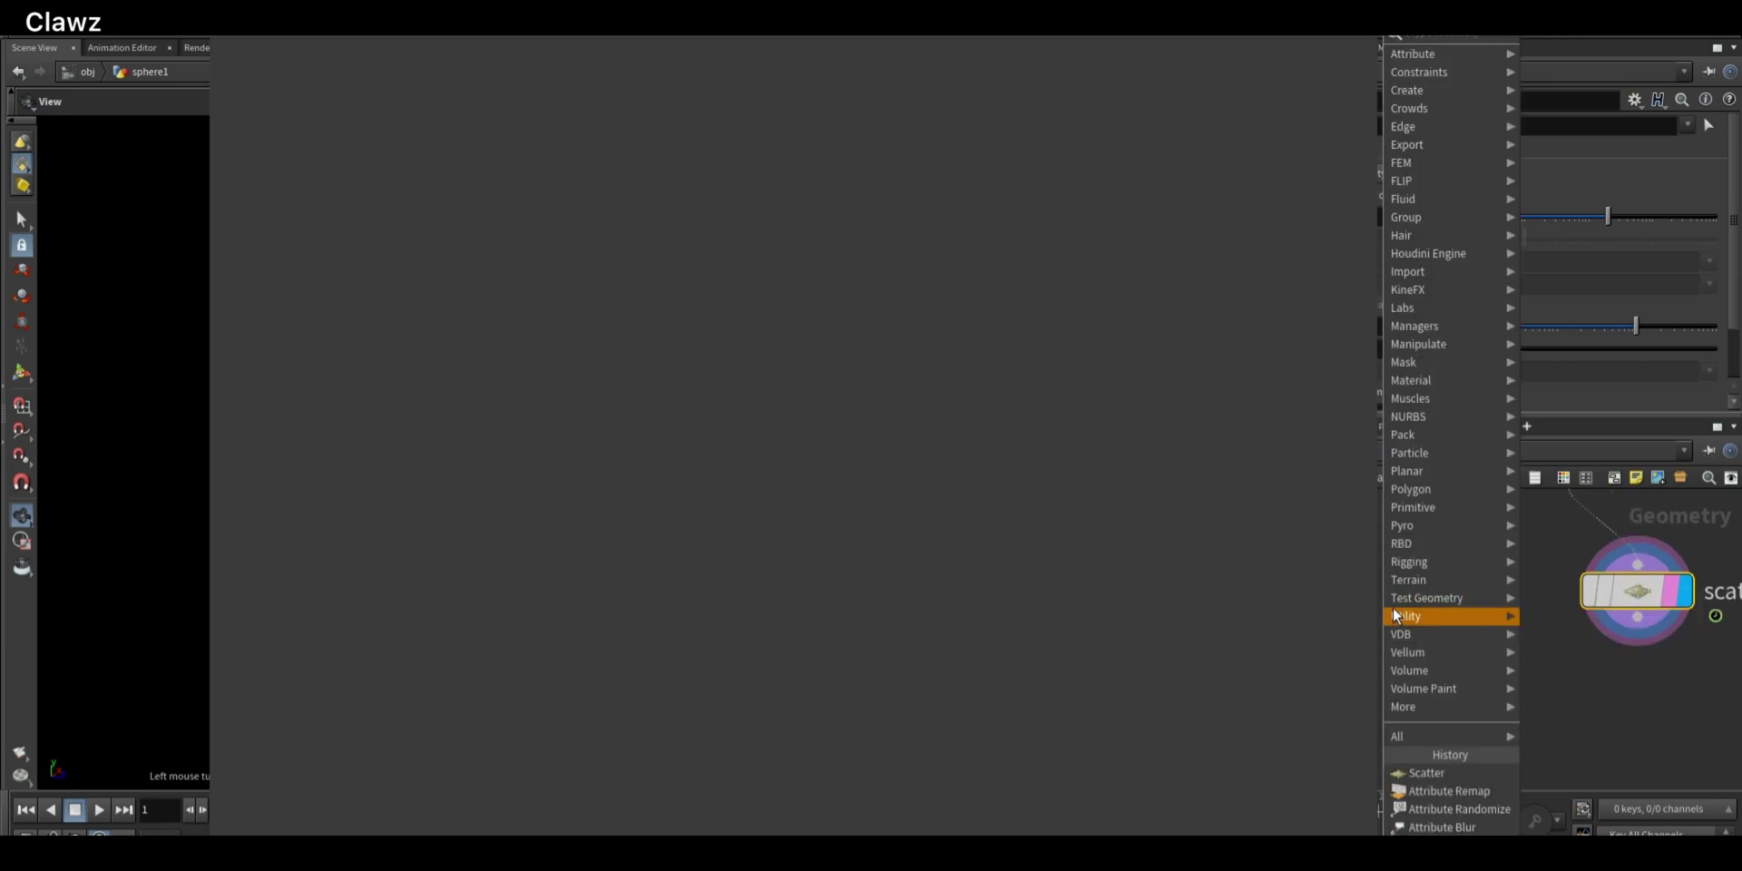
type("copy")
key("Return")
left_click(1348, 743)
key("Tab")
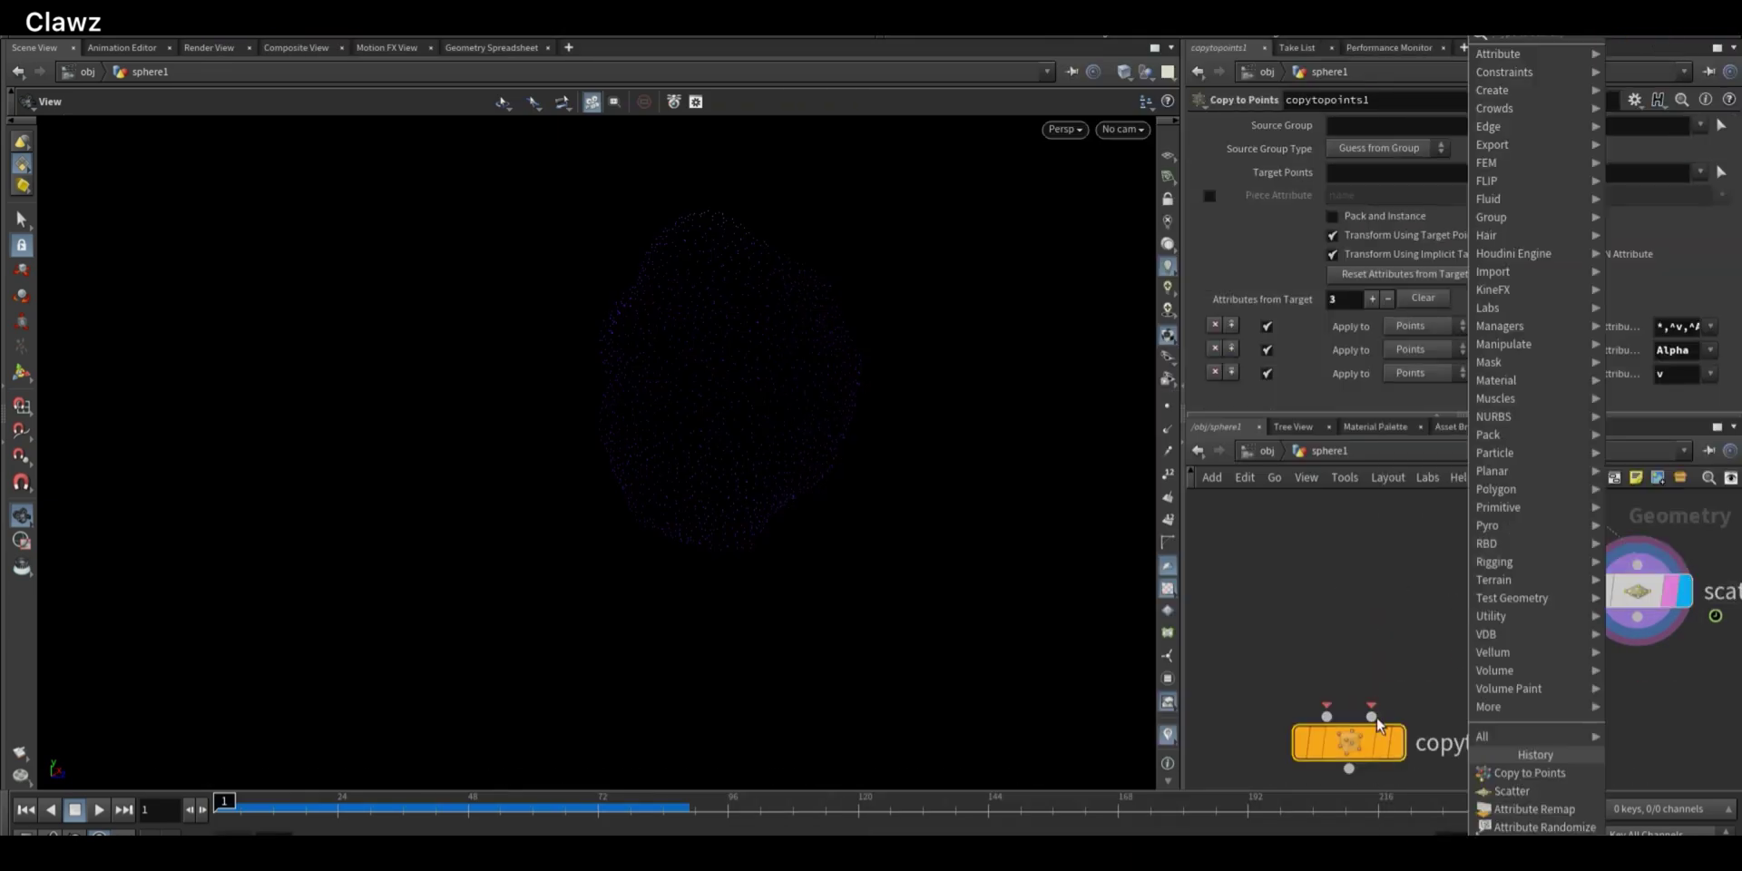
left_click(1375, 720)
left_click(1371, 717)
Add an L-System node and connect it to the first input of the Copy to Points node
middle_click_drag(1249, 597, 1387, 665)
key("Tab")
type("i")
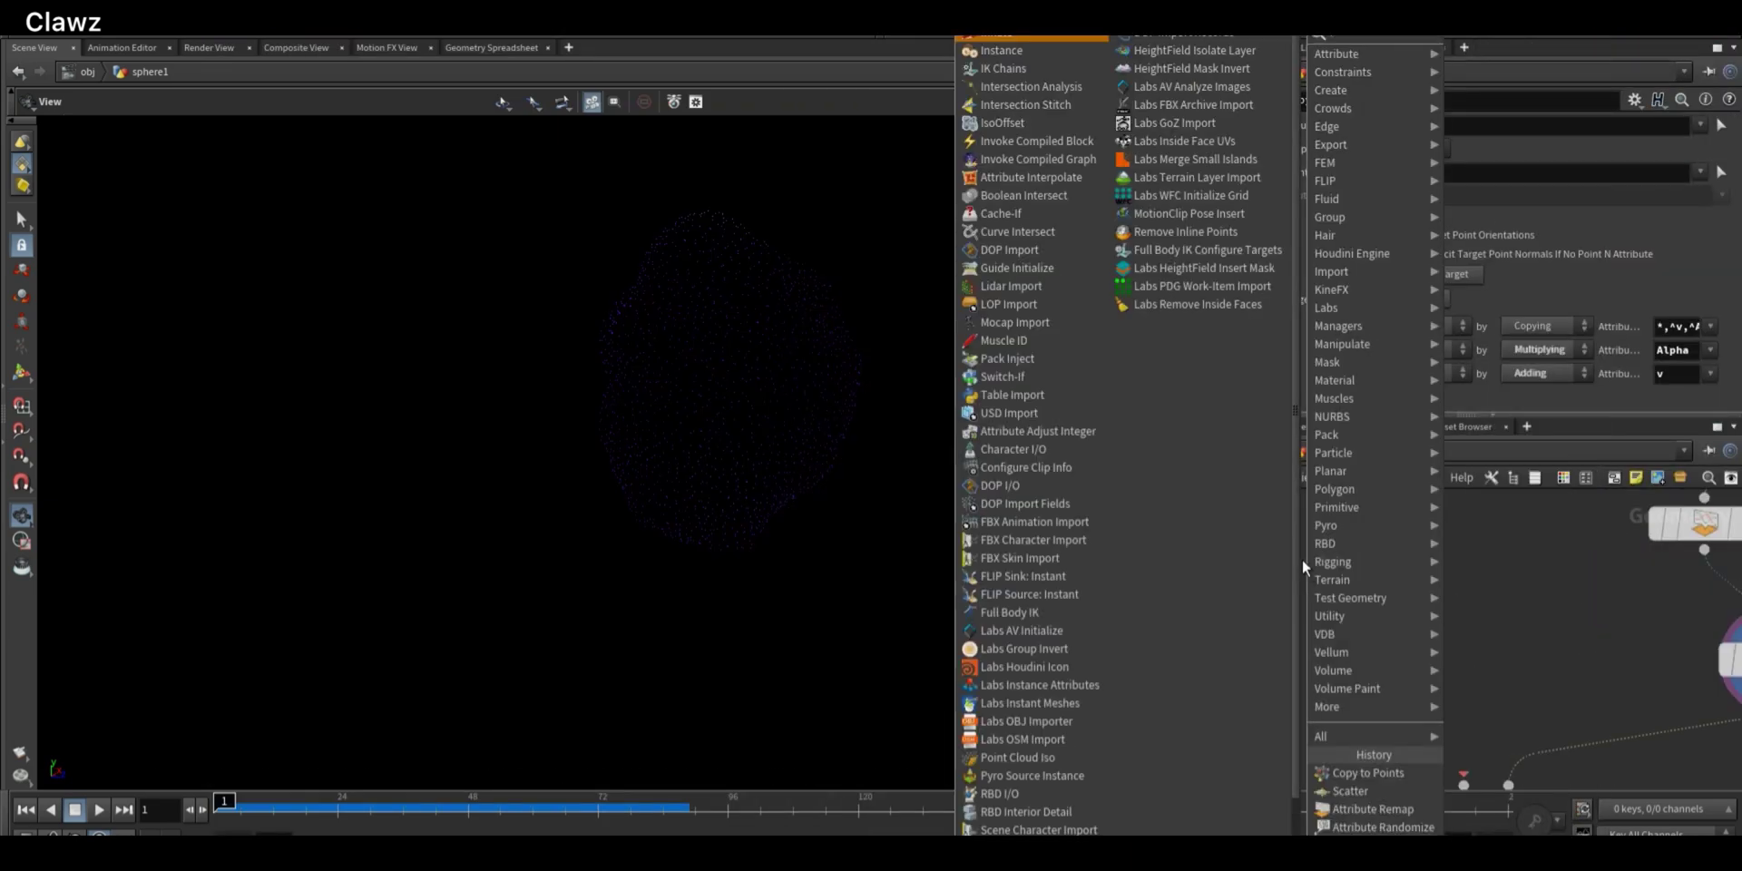
mouse_move(1323, 534)
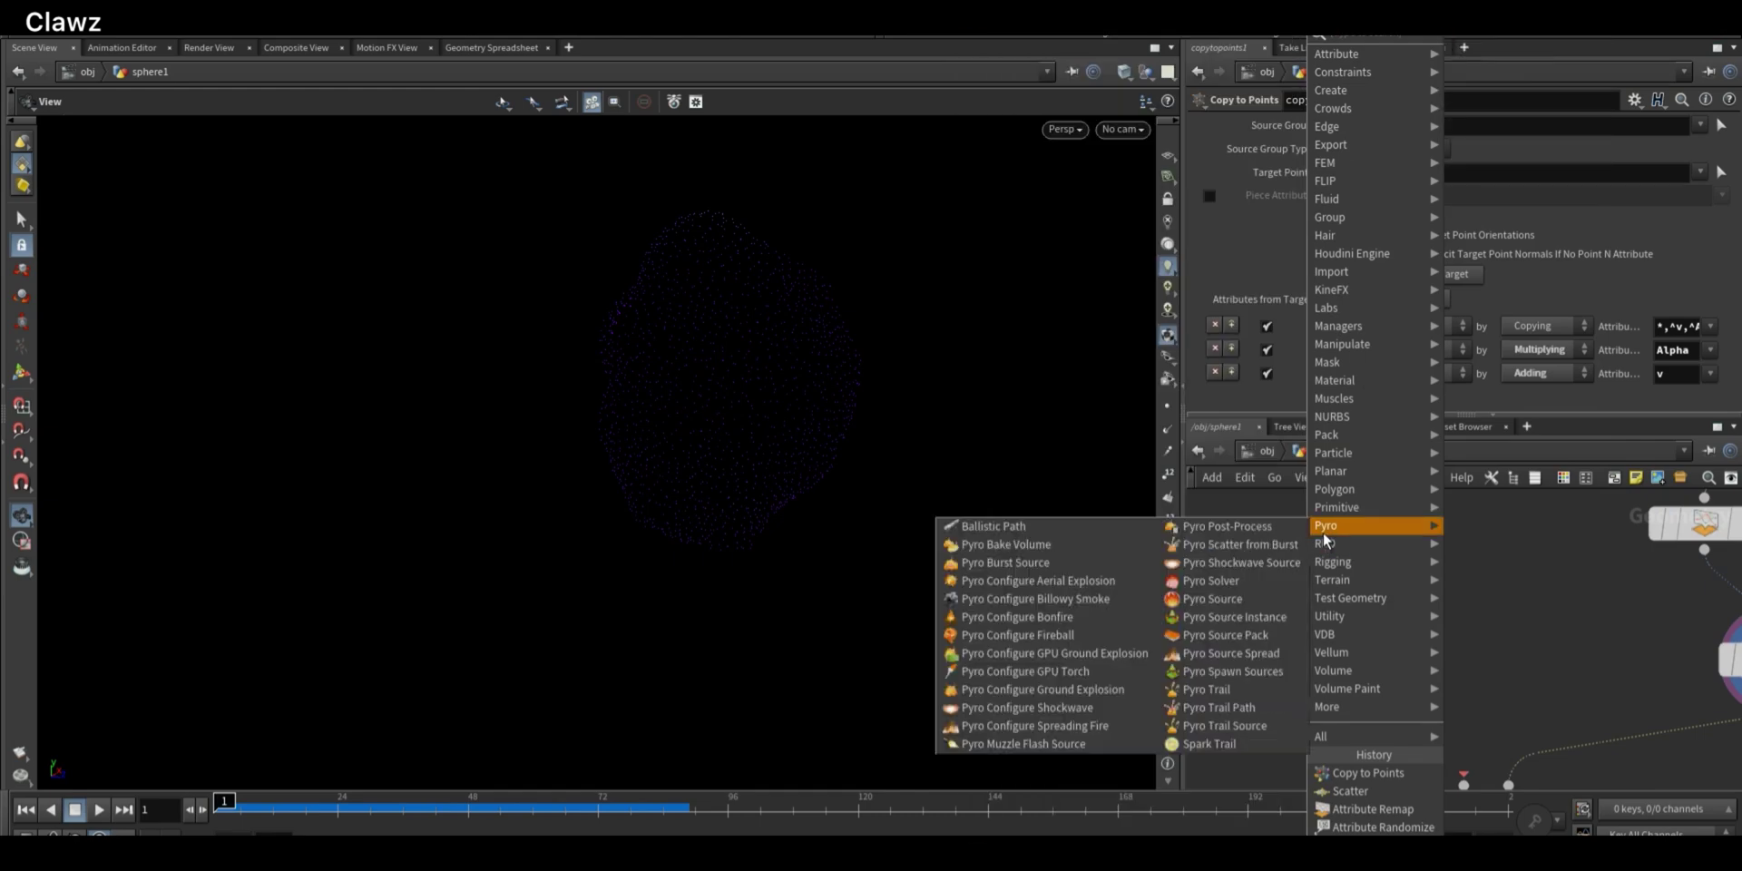
type("lsys")
key("Return")
left_click(1418, 594)
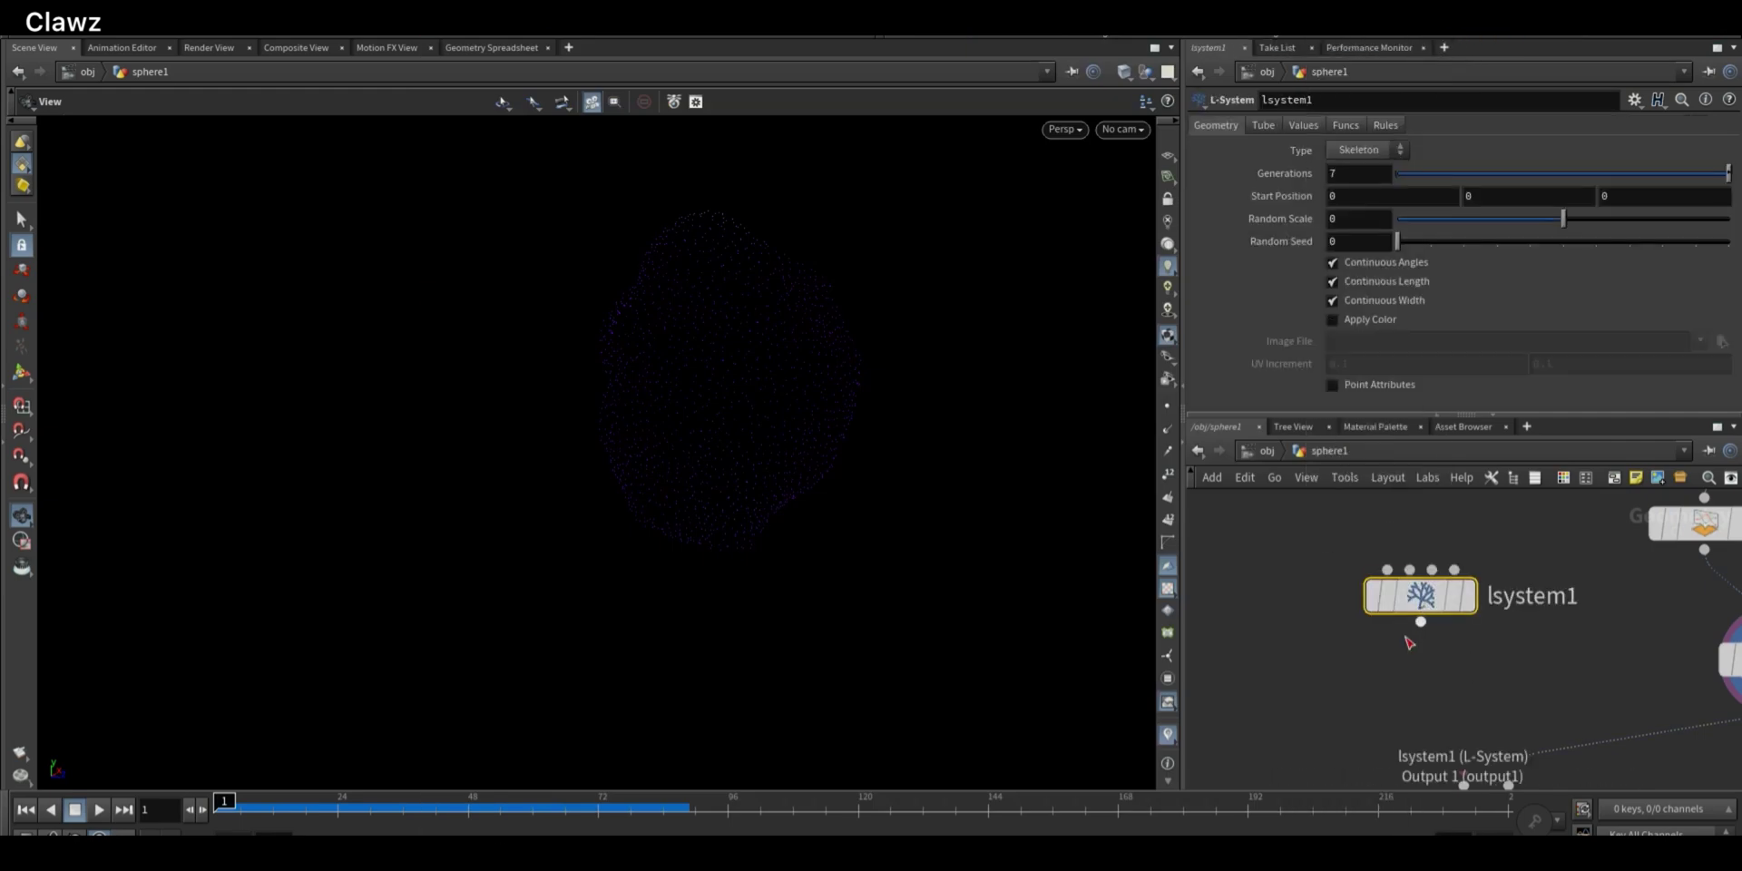
left_click(1417, 625)
middle_click_drag(1419, 688, 1383, 594)
left_click(1423, 687)
Display the L-System node's branching geometry in the viewport
middle_click_drag(1452, 495, 1455, 648)
scroll(1455, 646, "up", 3)
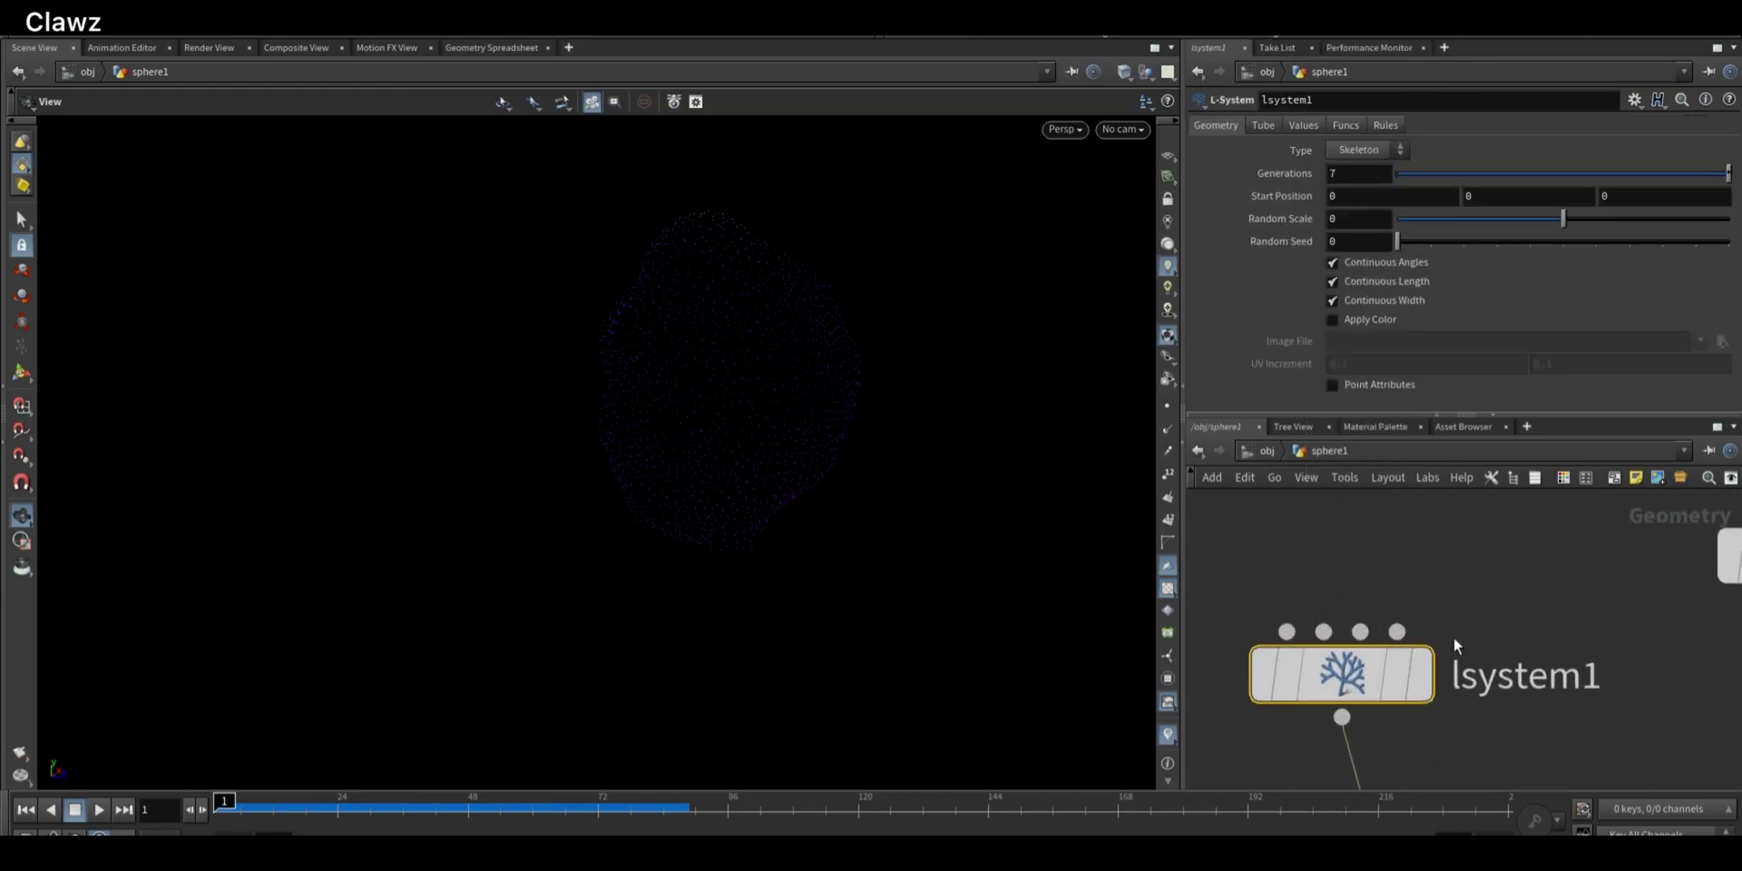
left_click(1420, 673)
left_click_drag(560, 415, 1212, 386)
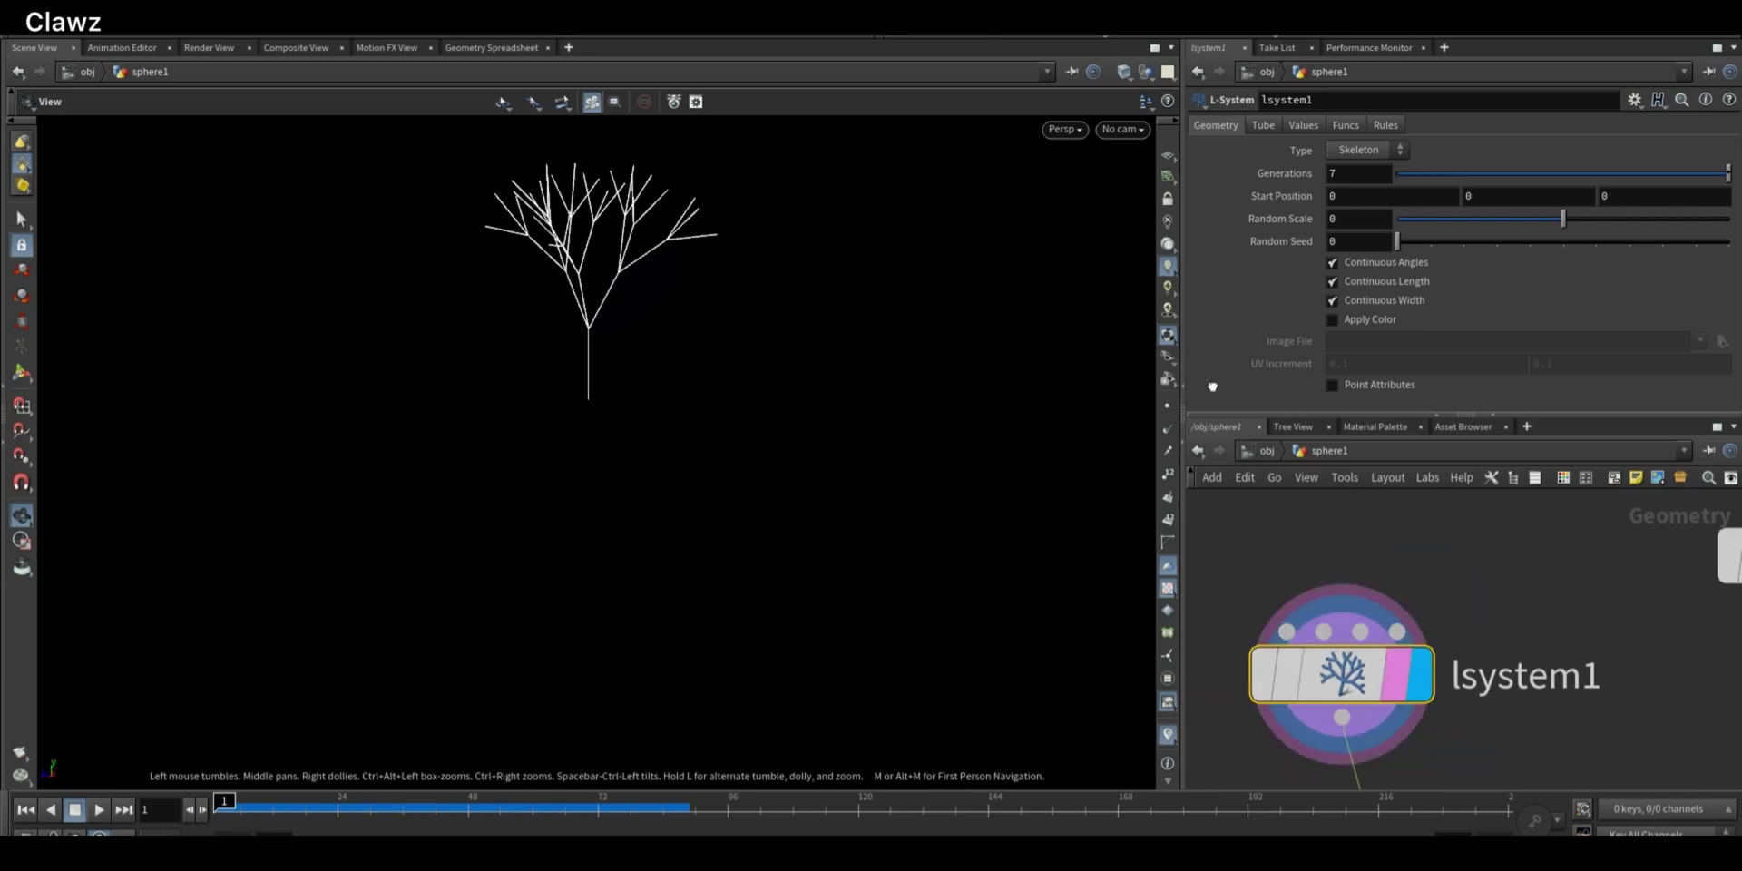
scroll(1338, 567, "down", 3)
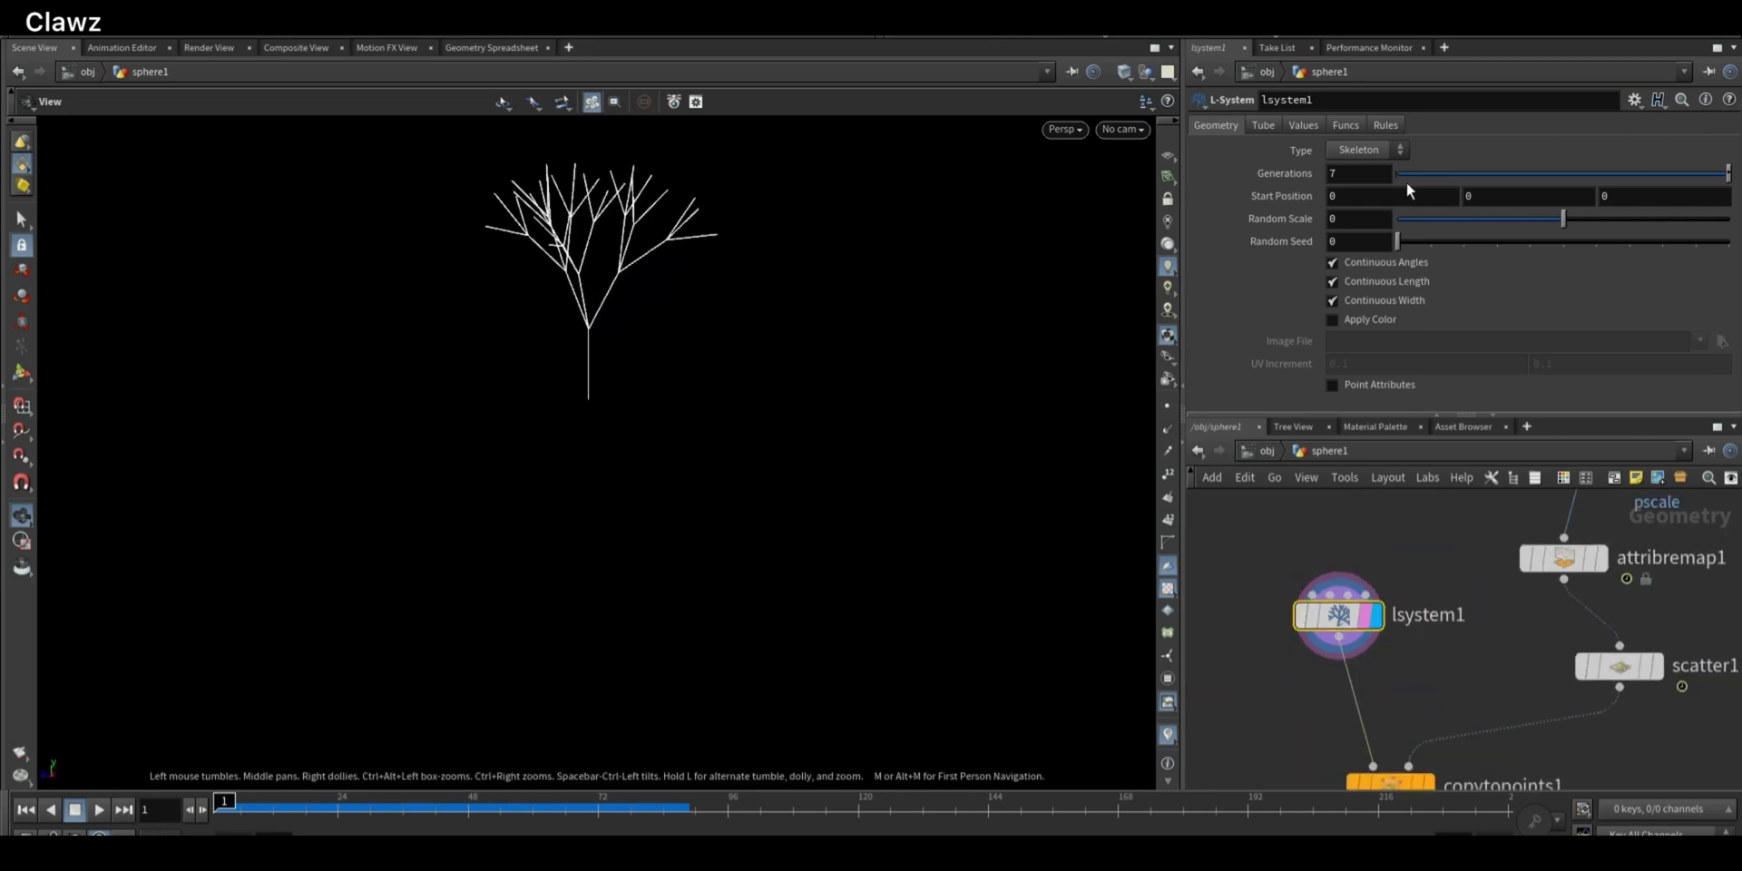
Duplicate the L-System node and place the copy beside the original, above the Copy to Points node
left_click_drag(1351, 626, 1267, 544)
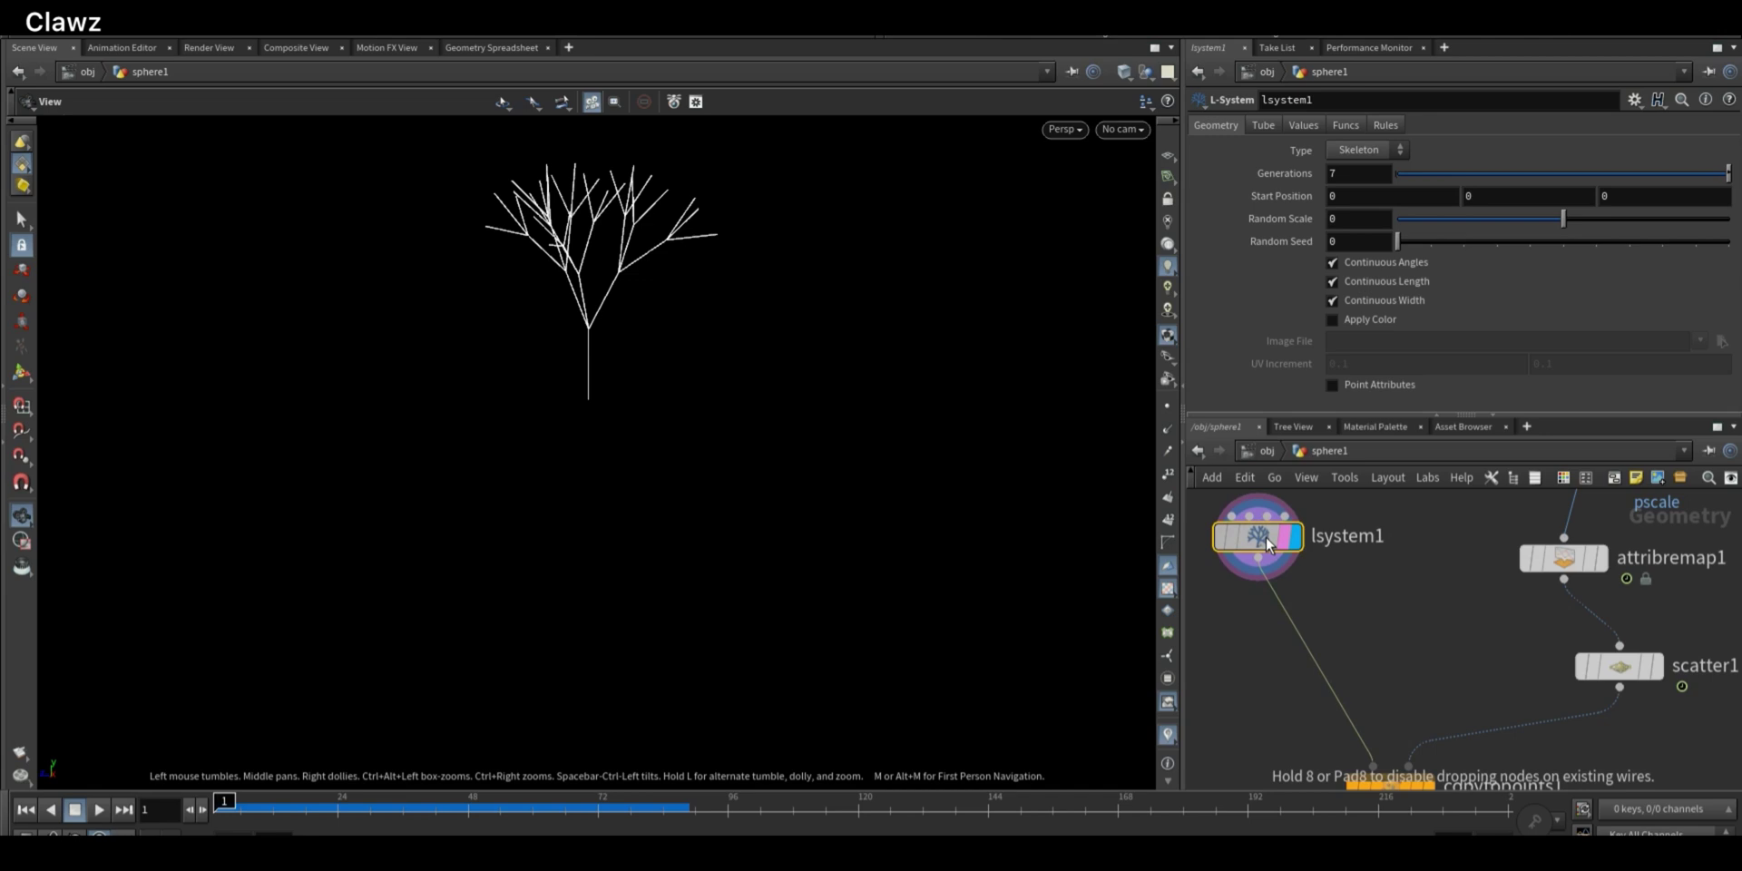
key("ctrl+c")
key("ctrl+v")
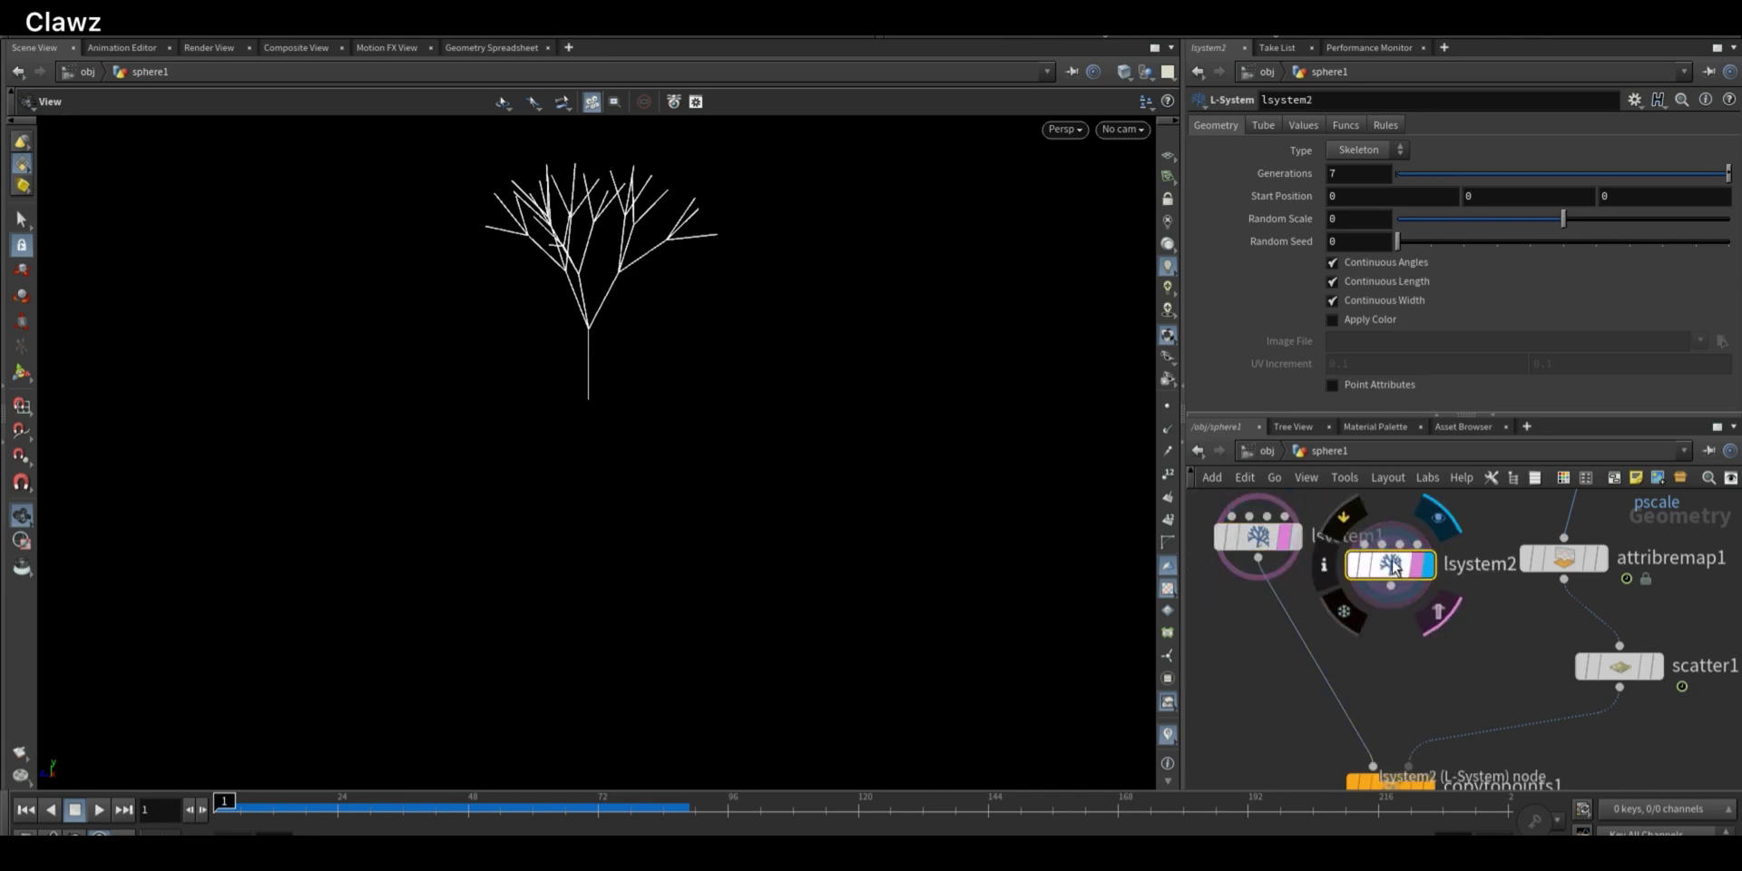
left_click_drag(1390, 566, 1391, 535)
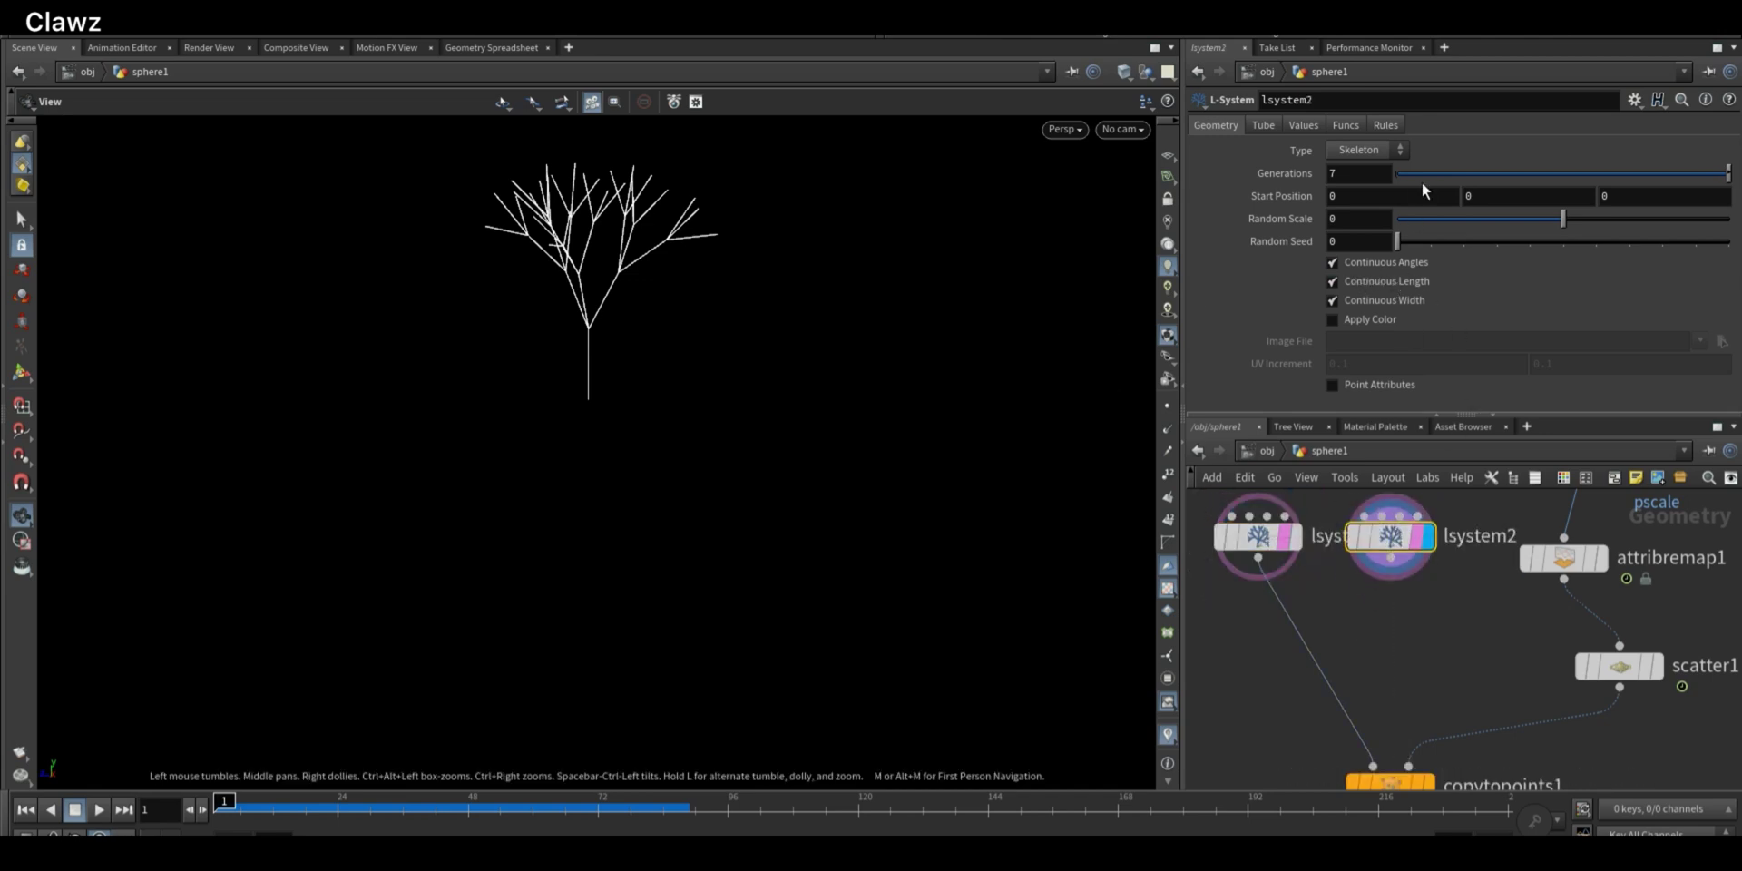
Vary the second L-System by setting 8 generations, a random scale of -0.436 and a random seed of 1
left_click_drag(1426, 247, 1479, 246)
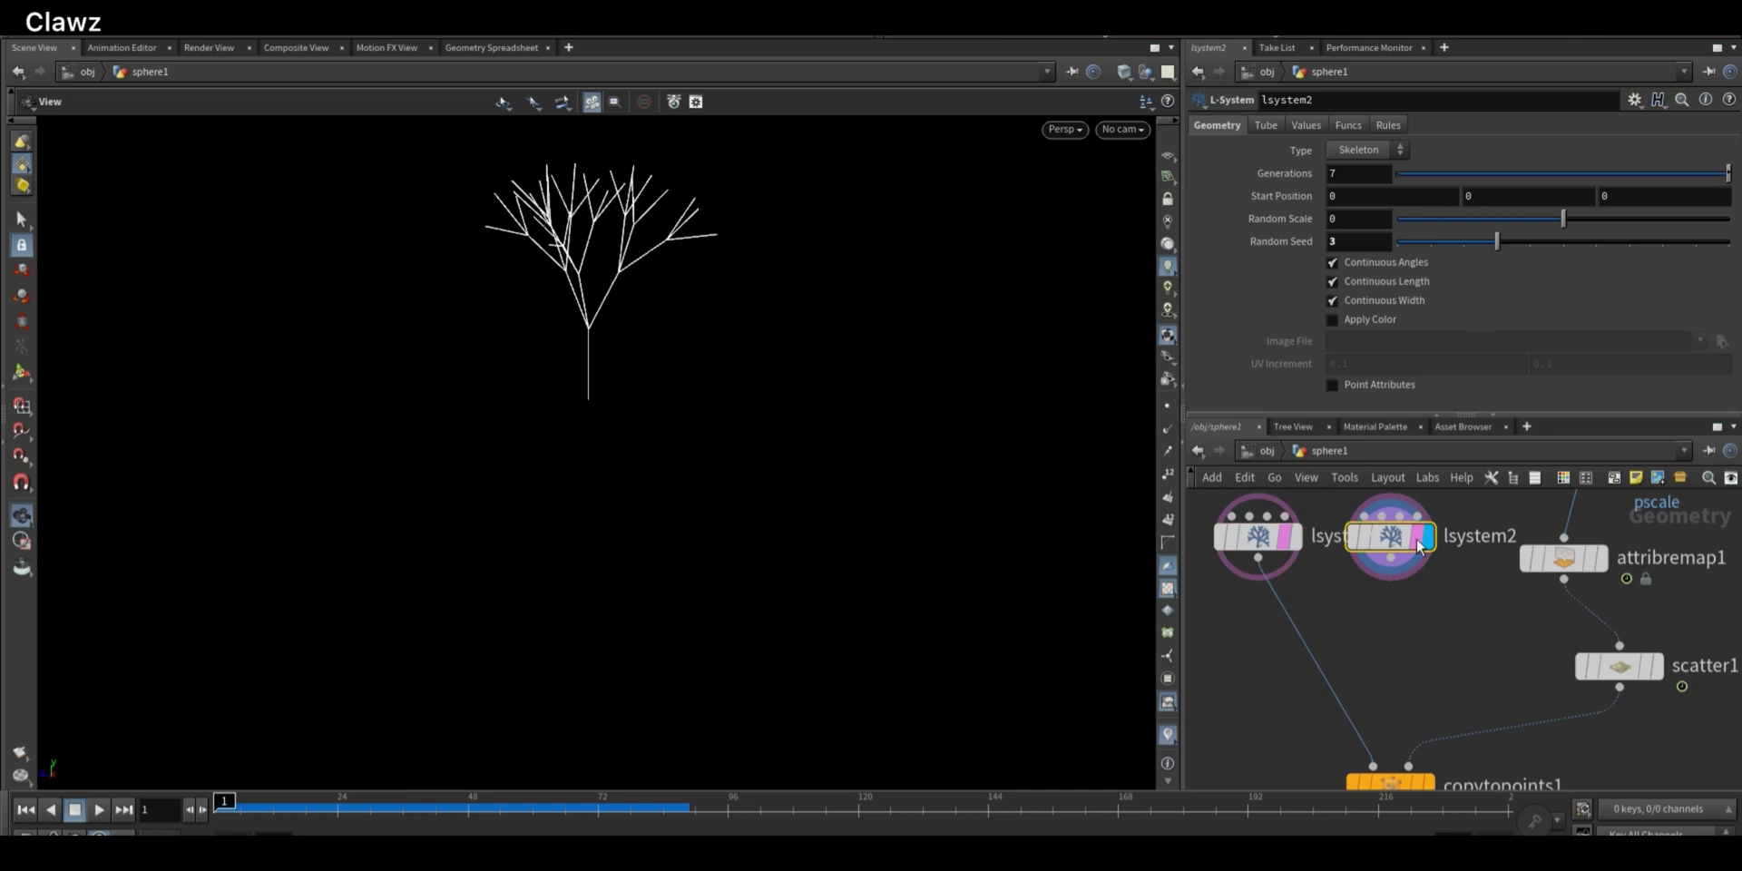
mouse_move(1406, 544)
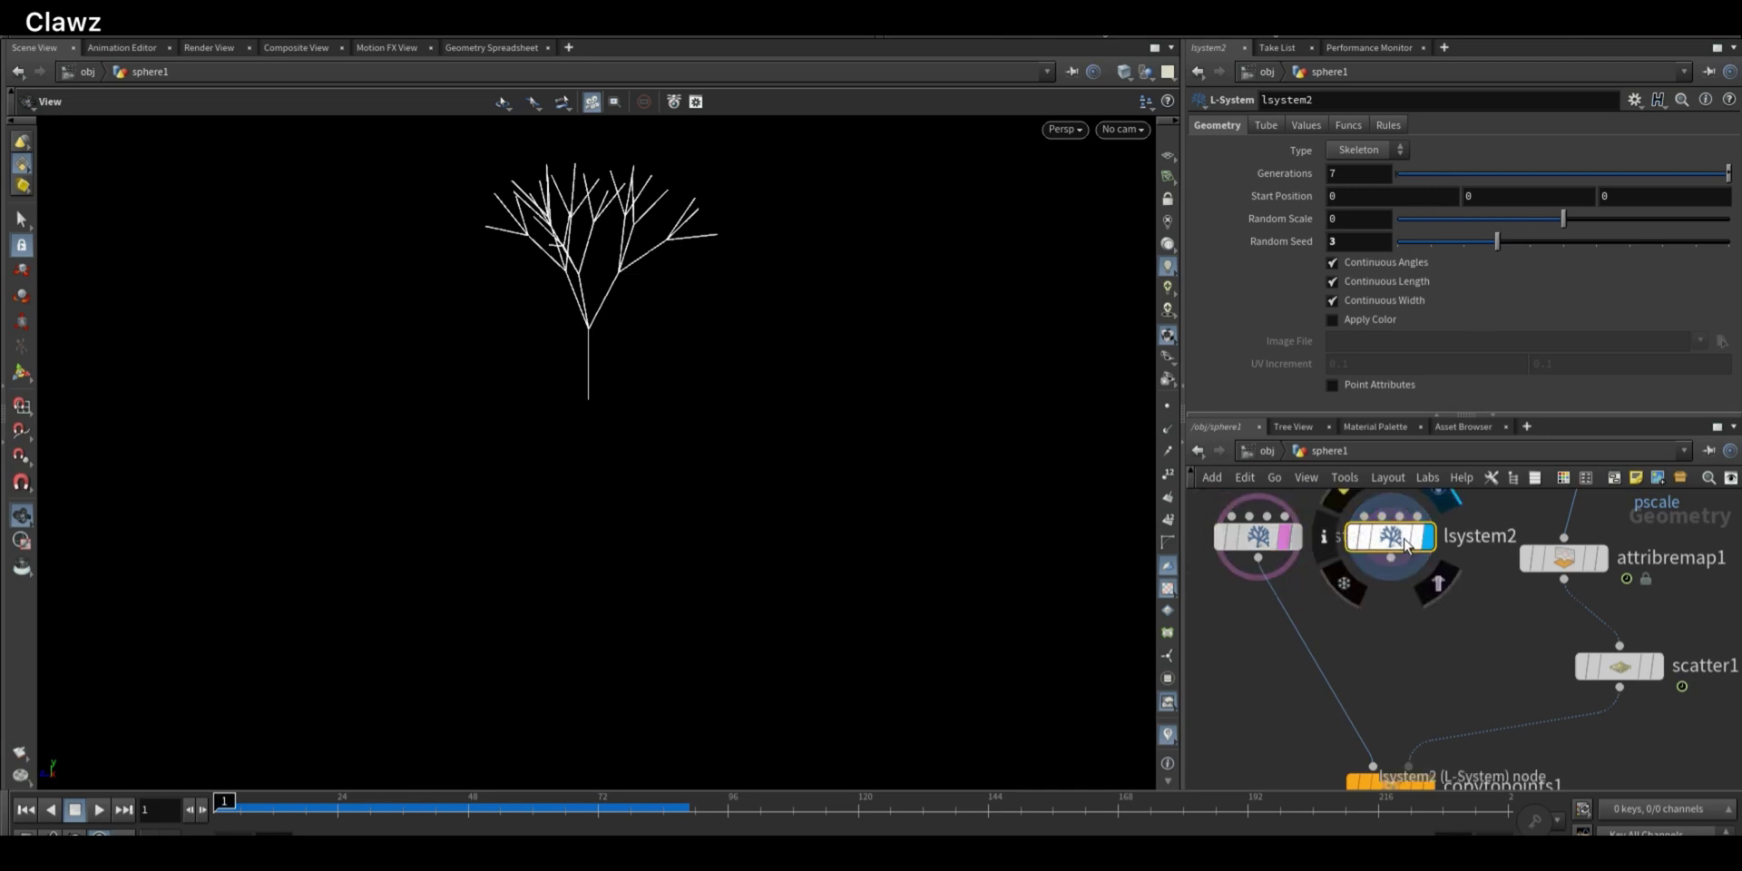
left_click(1438, 583)
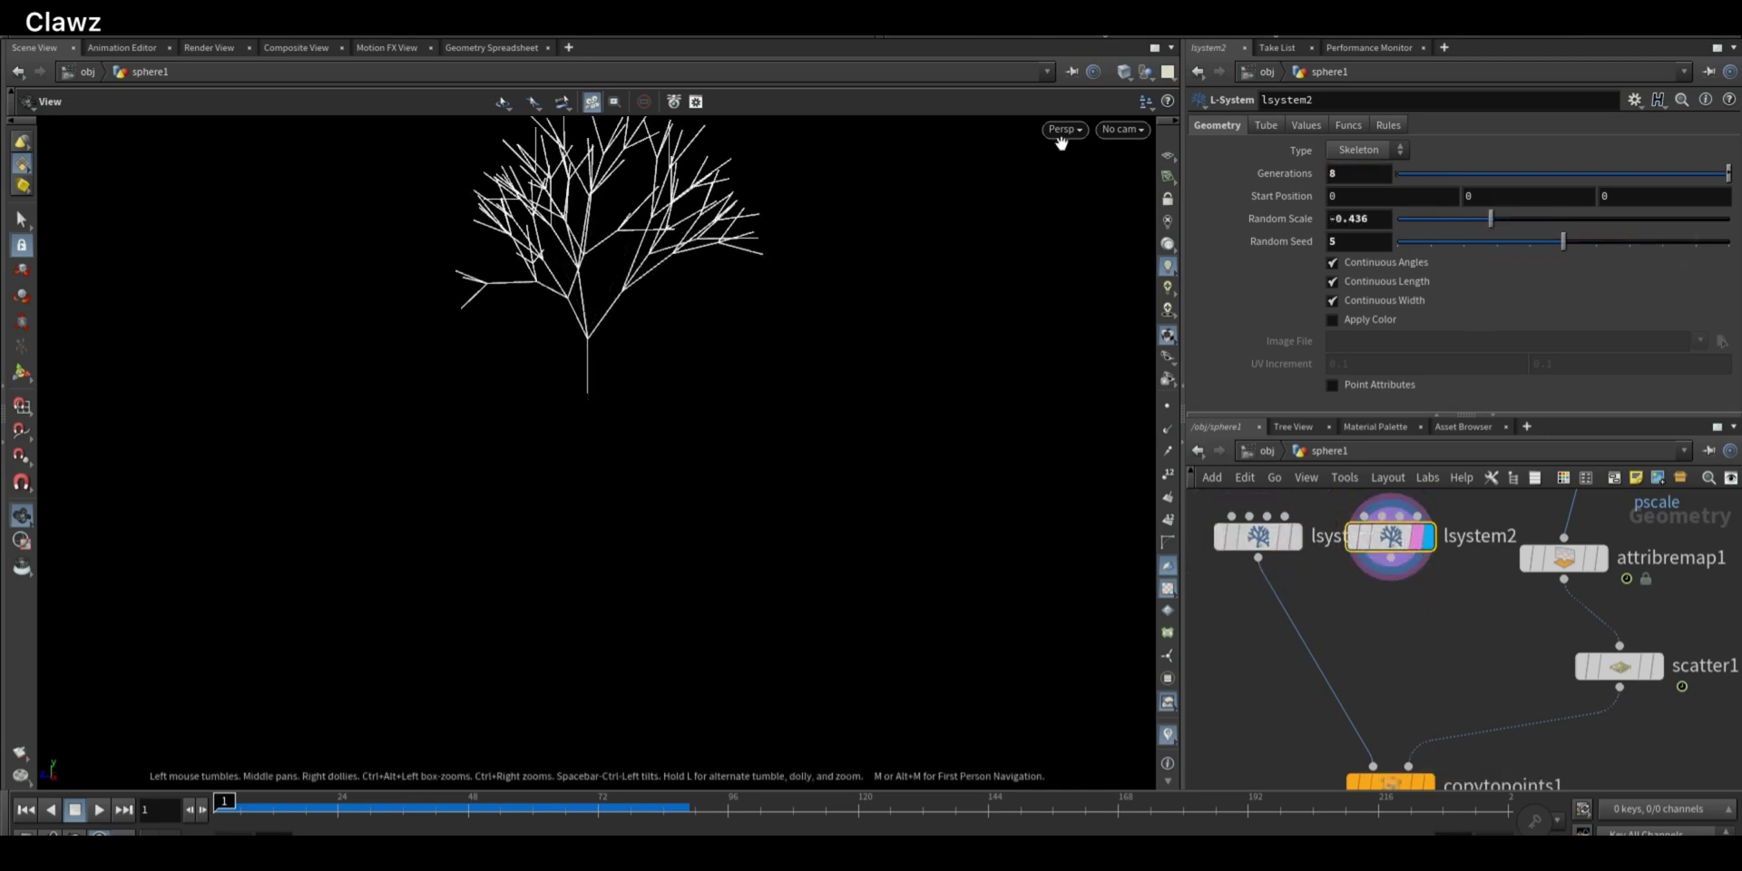
left_click_drag(472, 318, 626, 292)
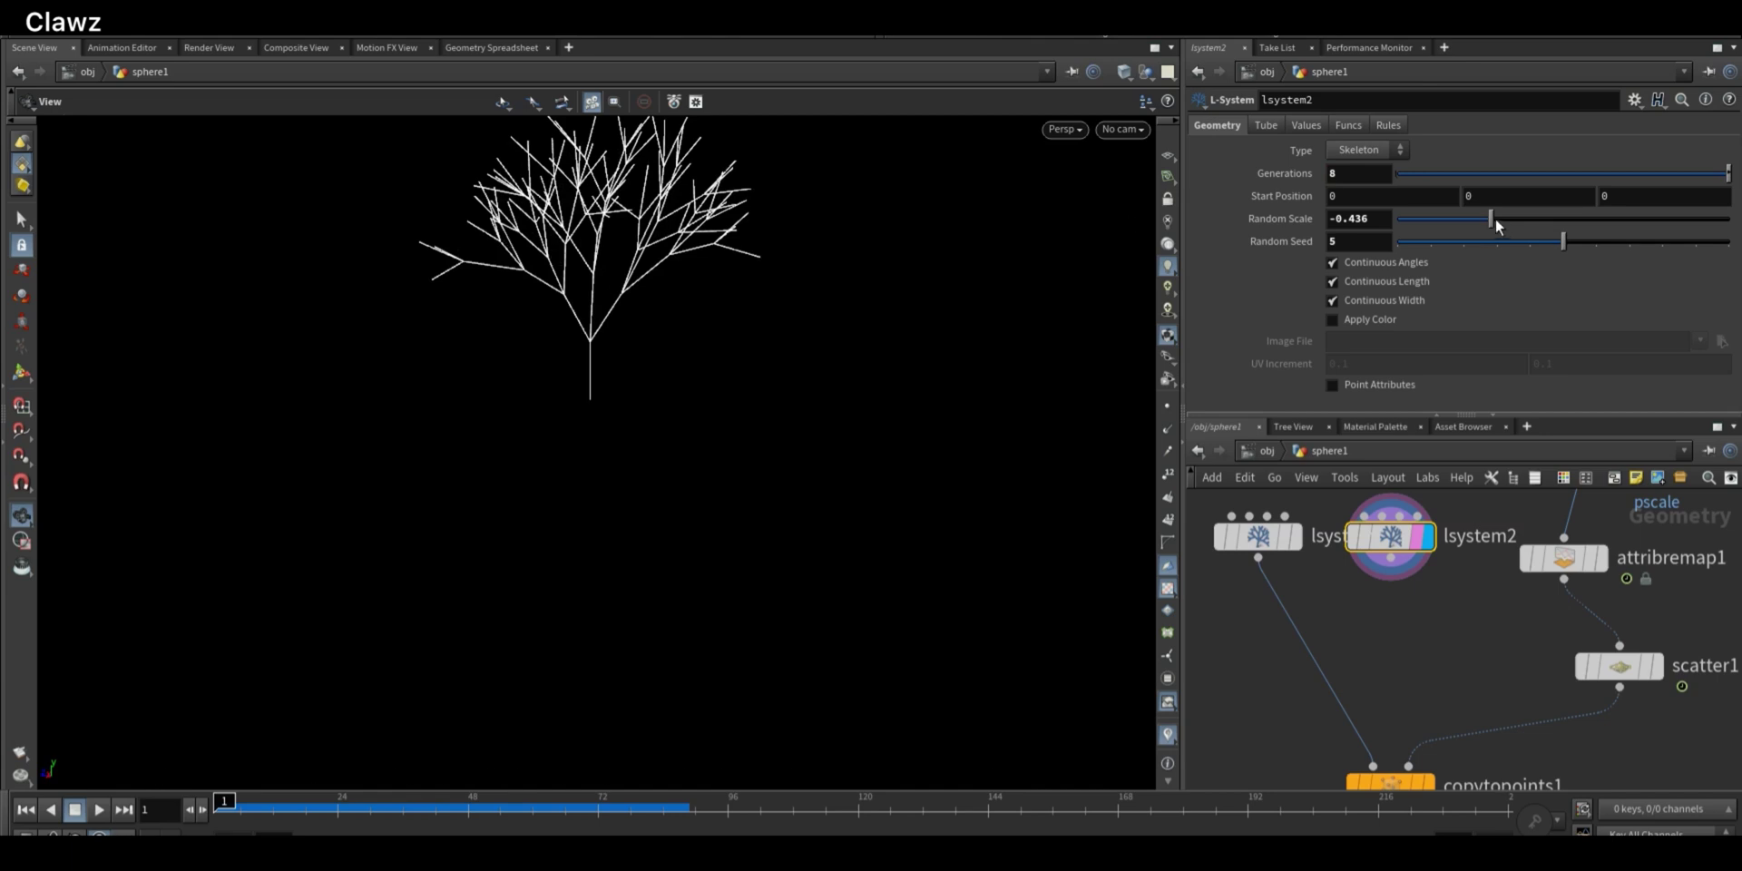
left_click_drag(1561, 241, 1435, 258)
Space out the first two L-System nodes and add a third L-System node beside them
scroll(1476, 555, "down", 3)
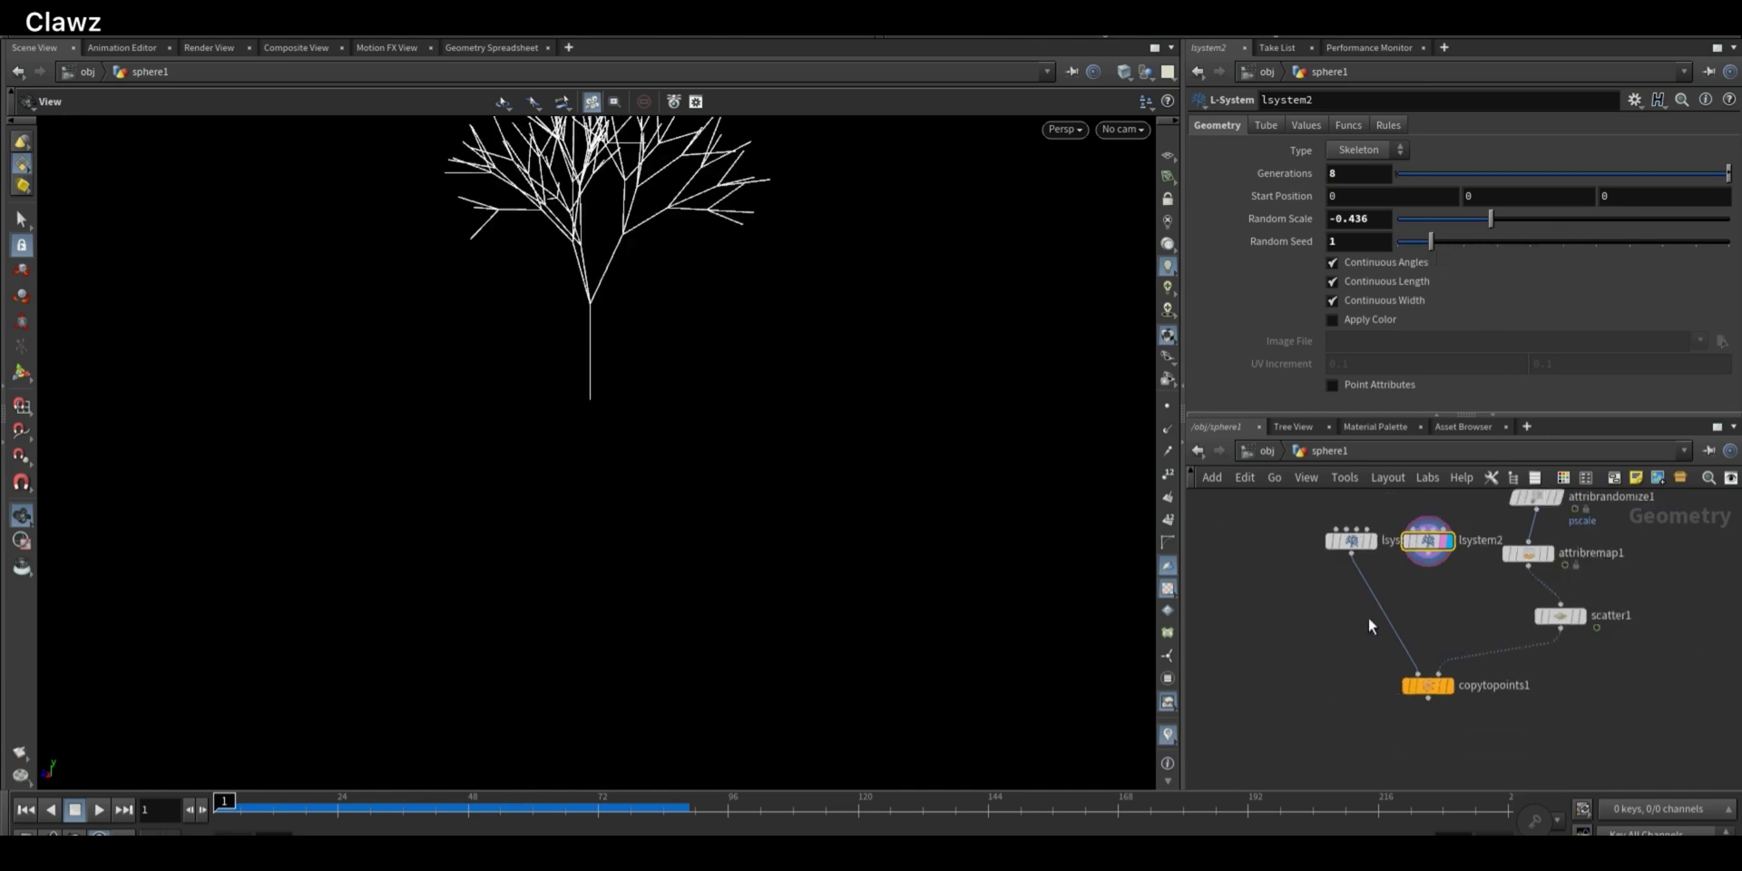
left_click_drag(1364, 555, 1289, 555)
left_click(1298, 541)
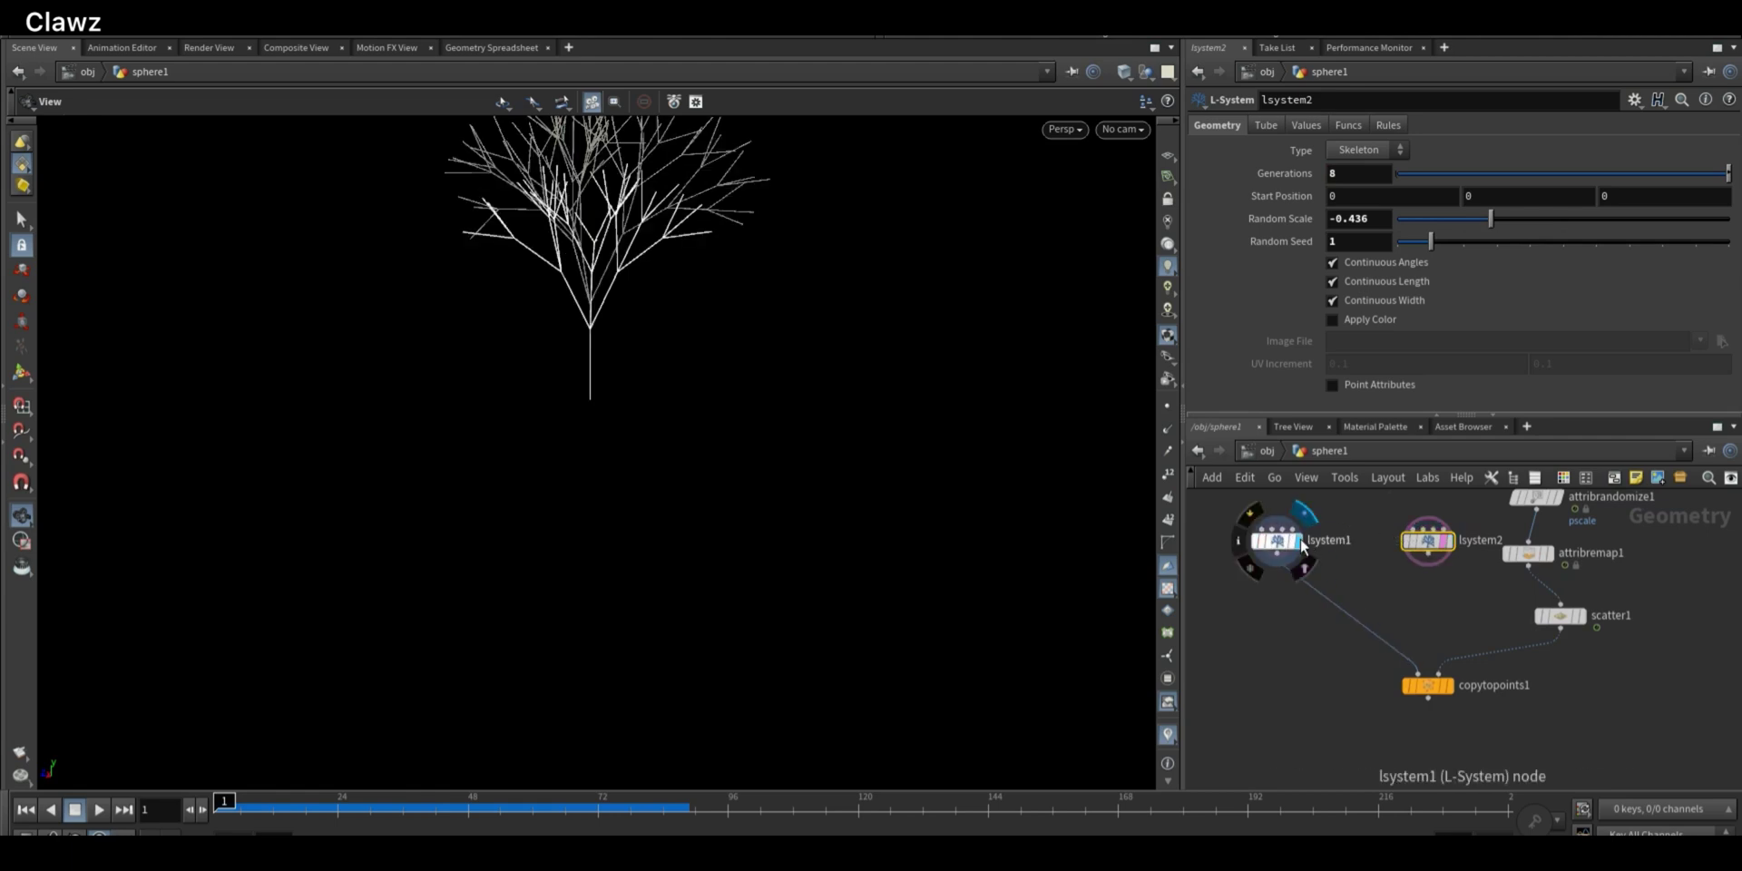
mouse_move(1449, 551)
left_mouse_down()
mouse_move(1355, 550)
mouse_move(1415, 550)
left_mouse_up()
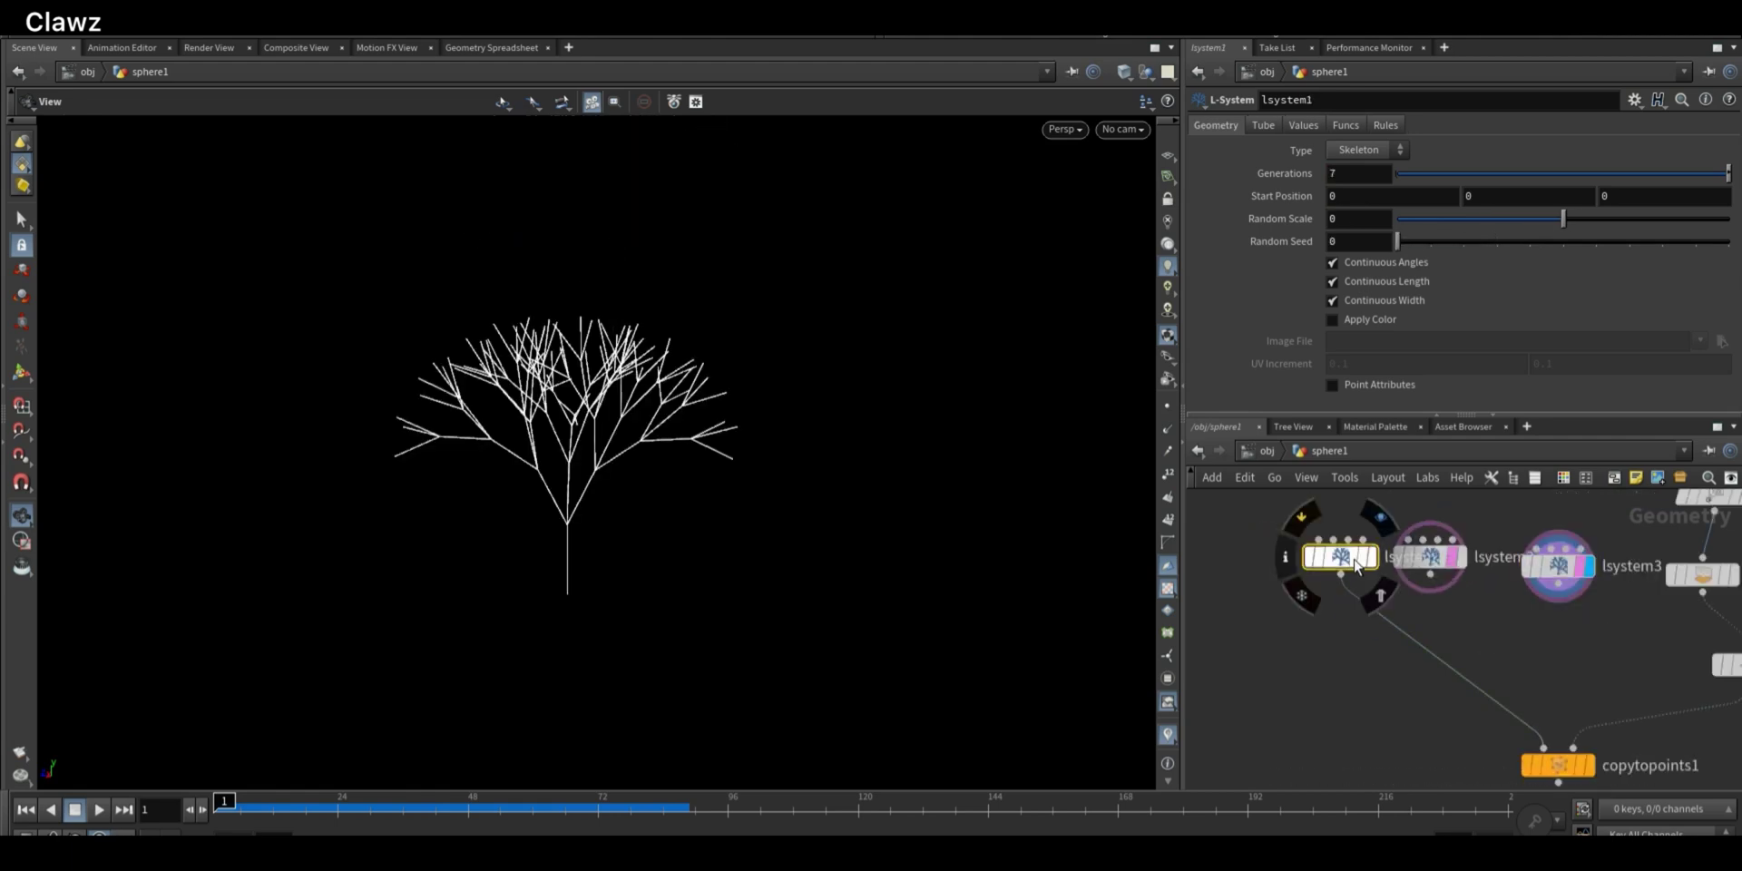
Display the three L-System nodes one after another to compare their branching shapes
scroll(1354, 564, "up", 3)
left_click(1385, 555)
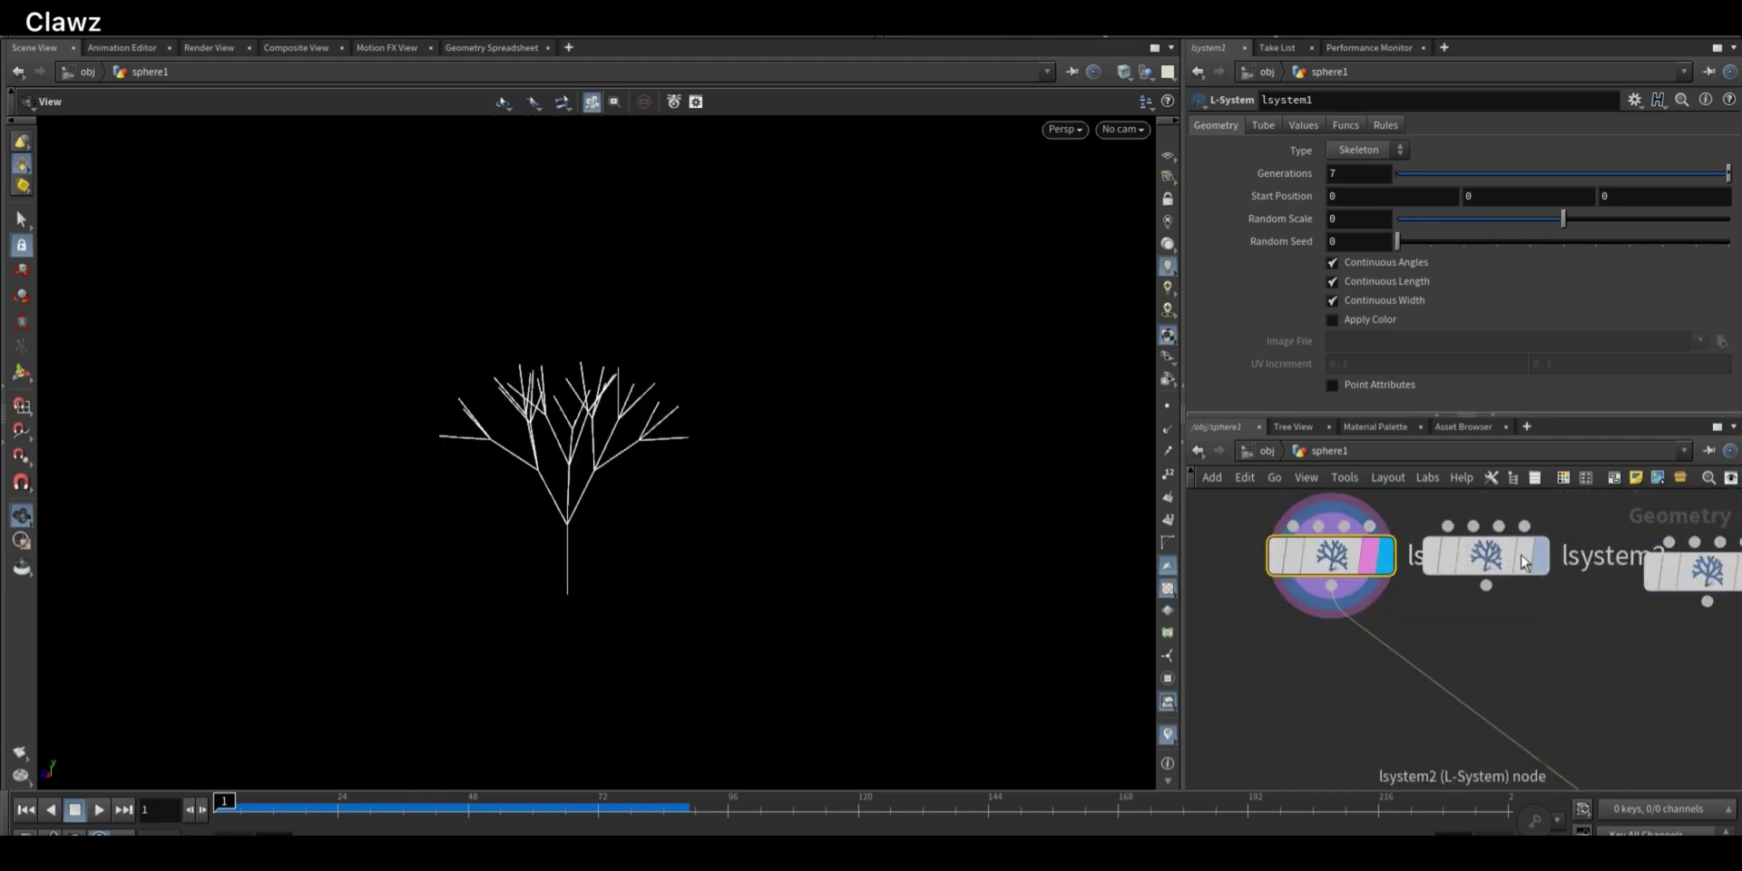
left_click(1536, 556)
middle_click_drag(1611, 612, 1348, 598)
left_click(1486, 555)
left_click_drag(1405, 557, 1388, 548)
scroll(1377, 629, "down", 4)
Add a Merge node before the Copy to Points node and connect all three L-System nodes to it
key("Tab")
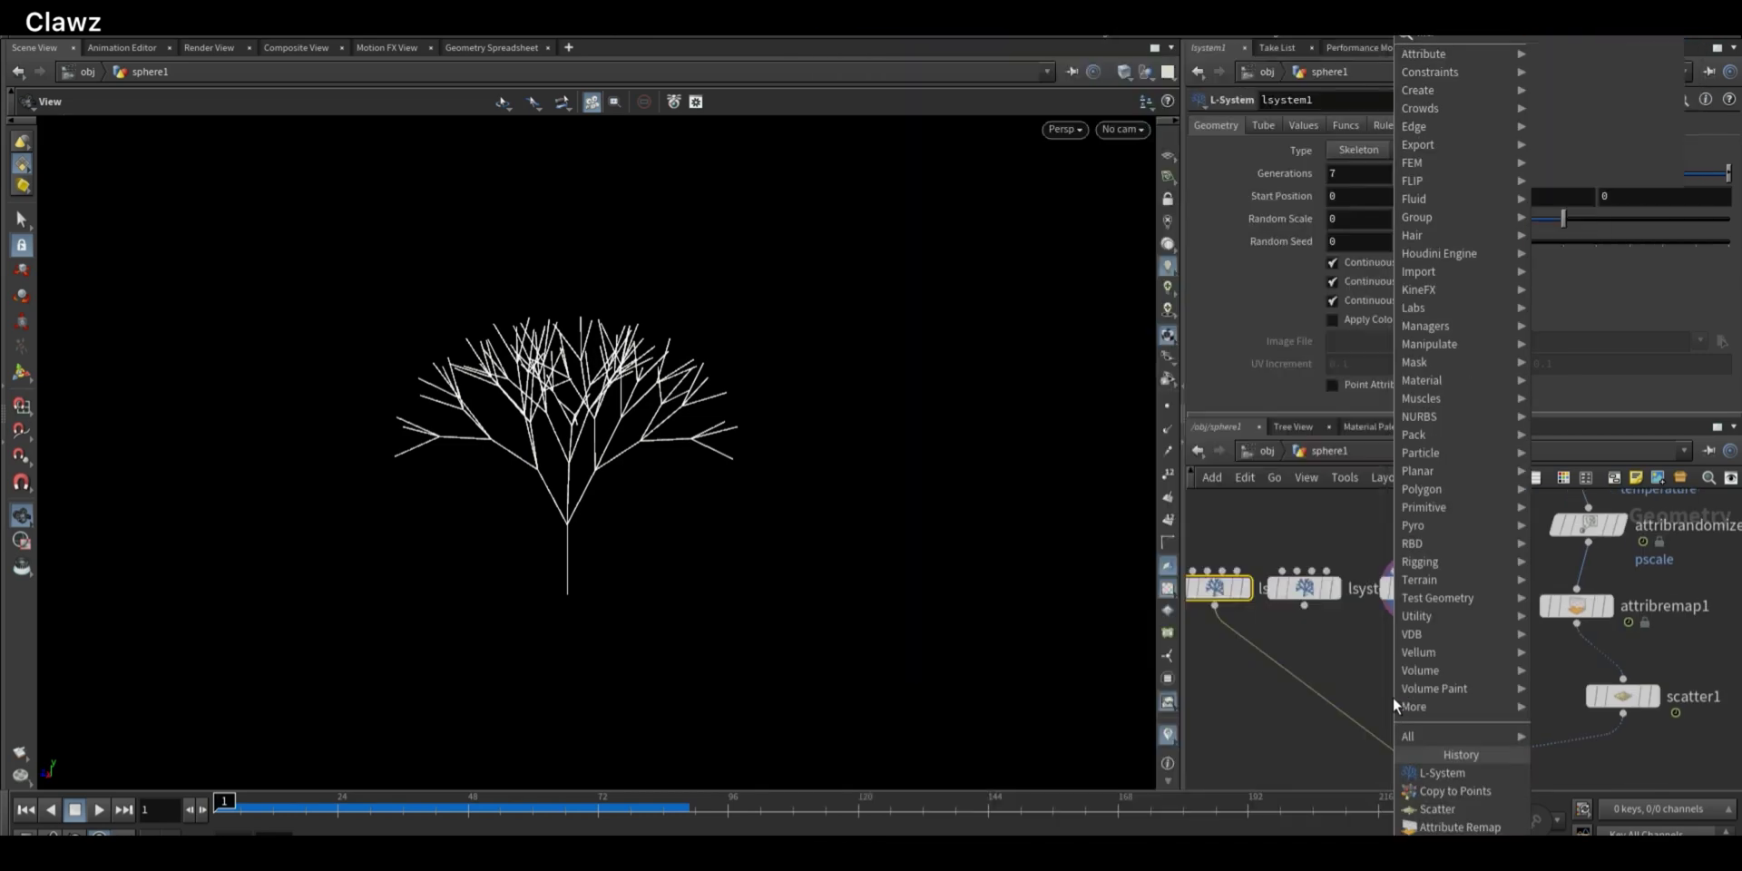
type("merge")
left_click(1290, 661)
scroll(1302, 650, "up", 4)
left_click(1310, 554)
left_click(1303, 645)
left_click(1504, 554)
left_click(1329, 638)
Insert a Connectivity node after the Merge node, feeding the Copy to Points node, and position it under the merge
key("Tab")
type("conn")
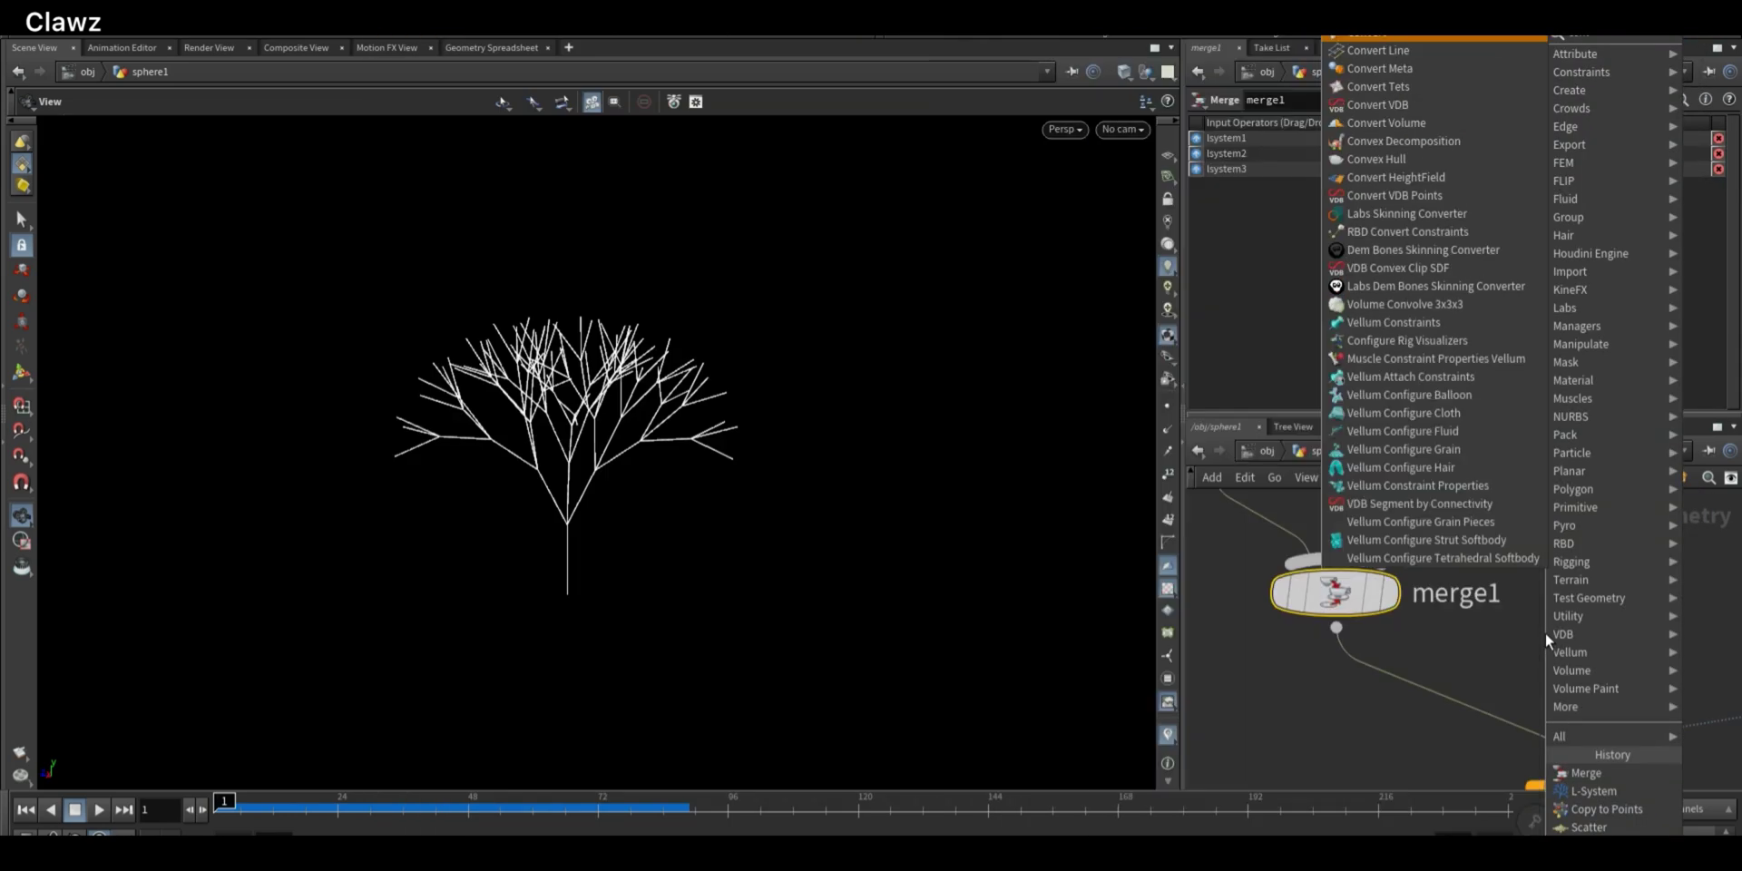
key("Return")
left_click(1398, 716)
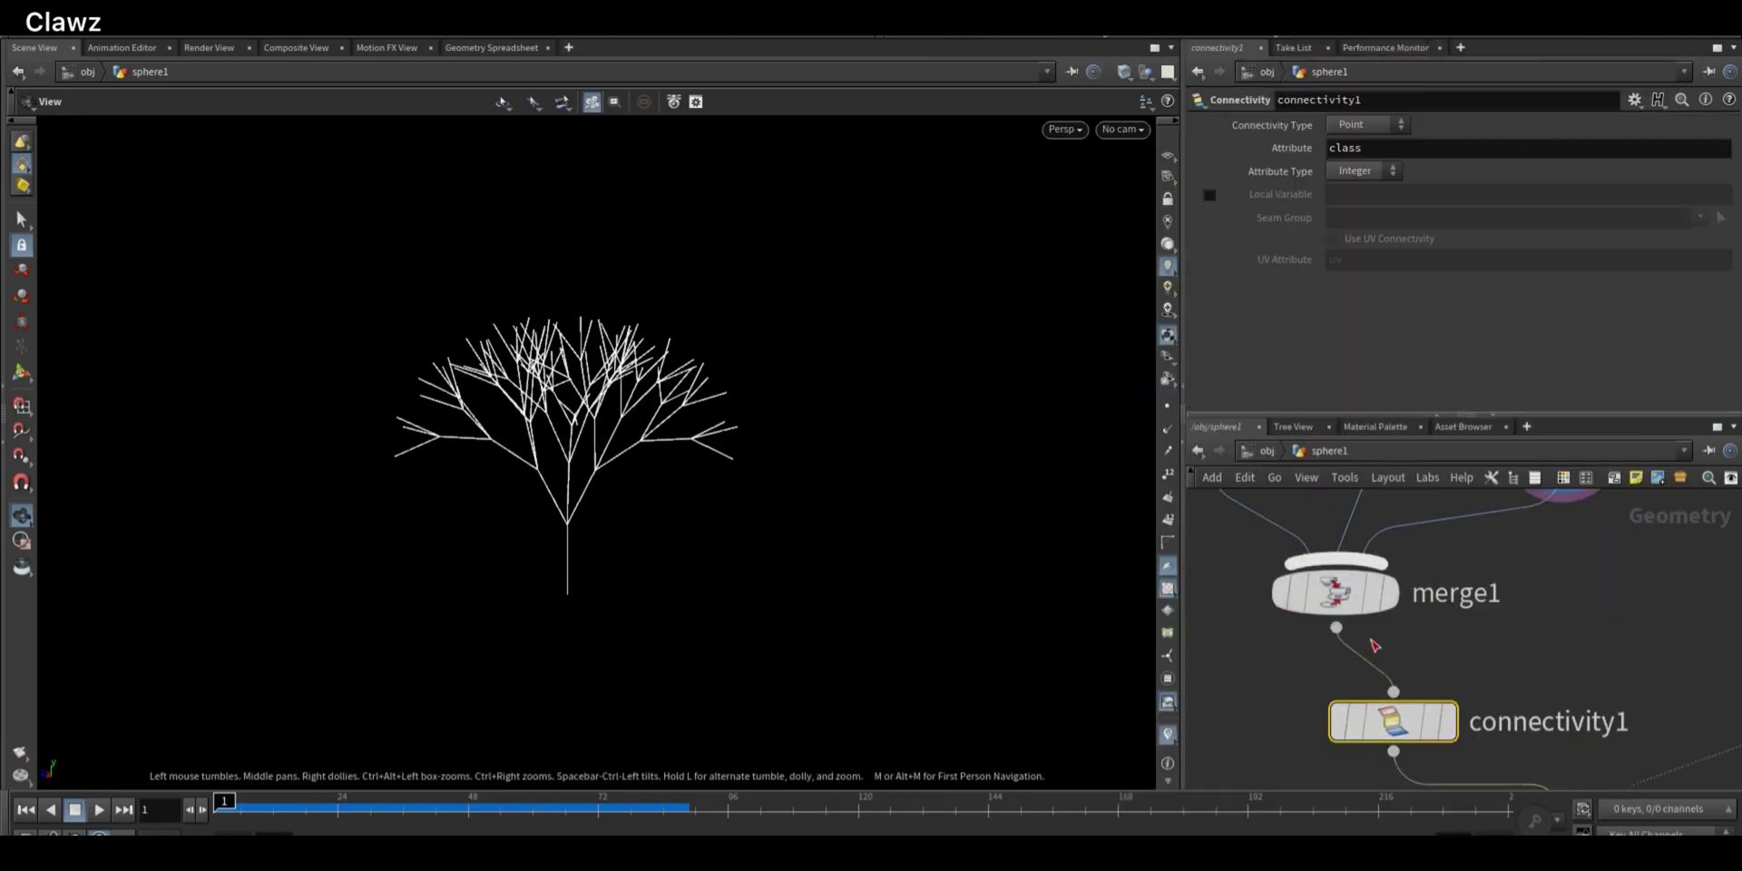
left_click_drag(1390, 720, 1315, 696)
Insert an Attribute from Pieces node between Scatter and Copy to Points, and connect the Connectivity output to its second input
scroll(1562, 683, "down", 4)
middle_click_drag(1571, 684, 1426, 635)
key("Tab")
type("atfp")
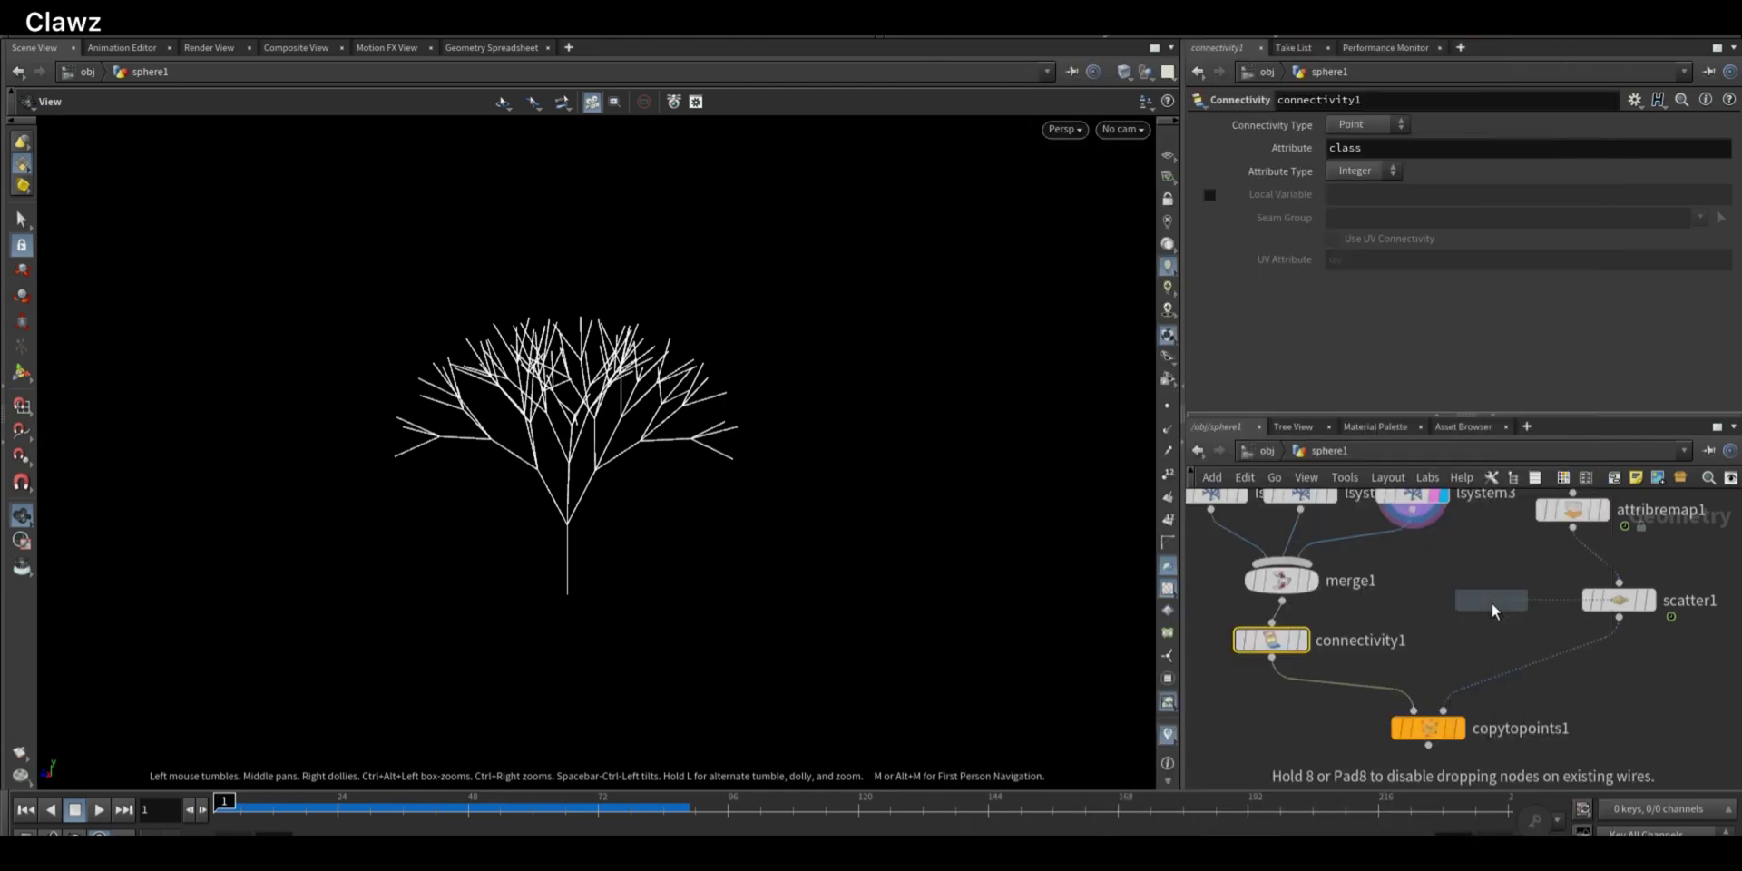
left_click(1522, 677)
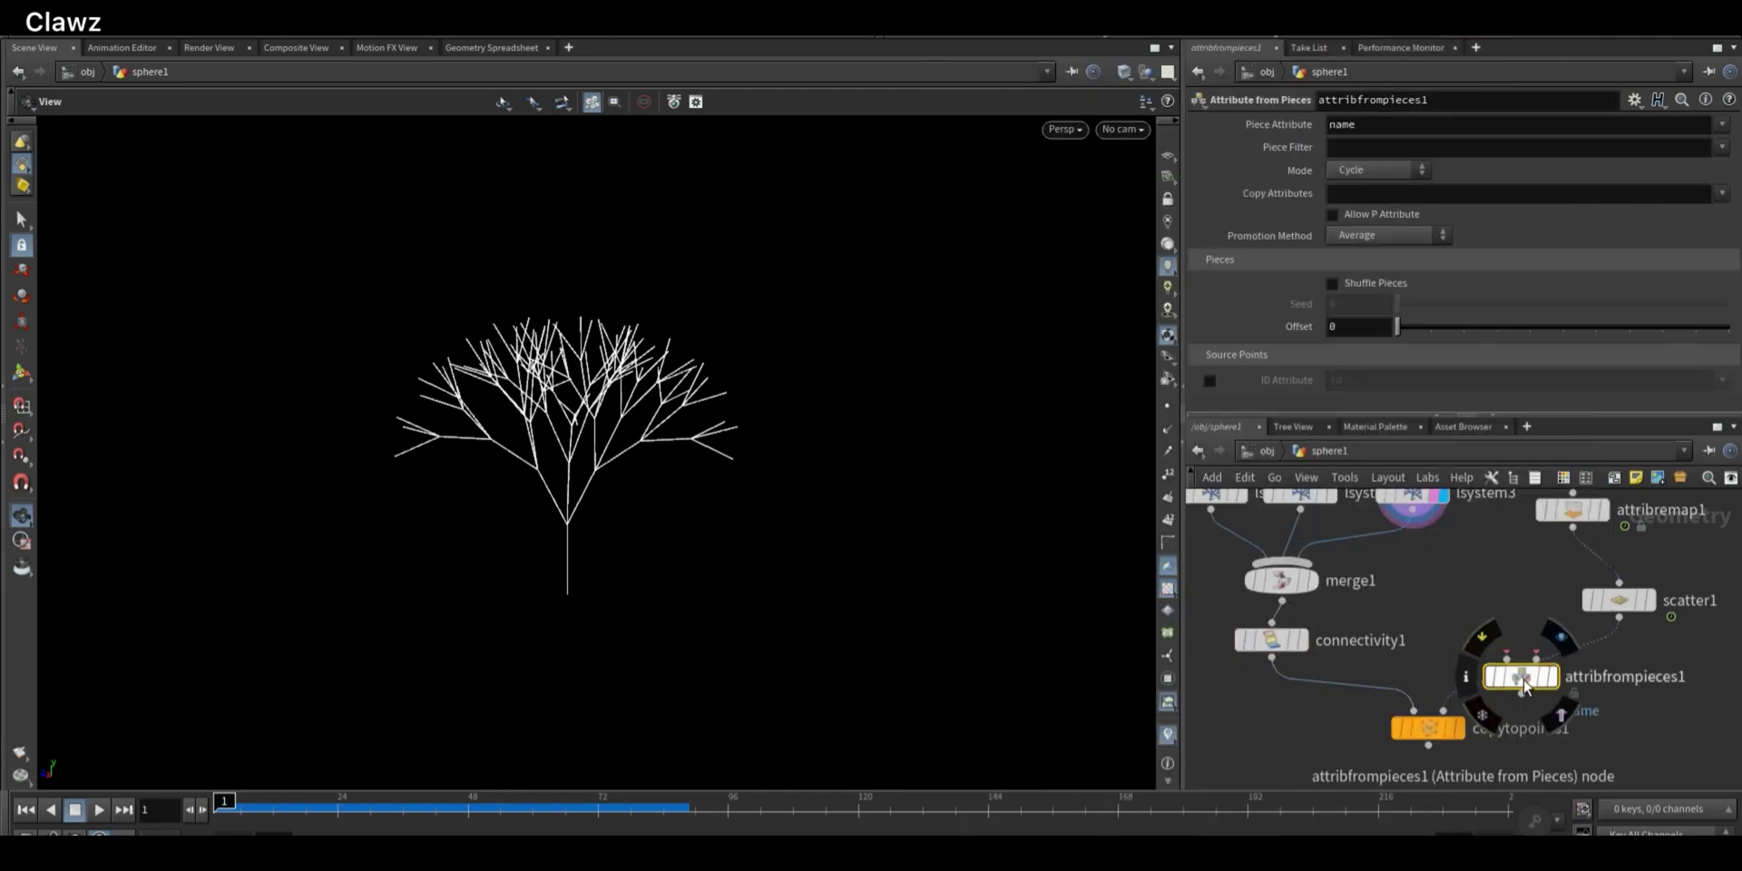
left_click_drag(1526, 687, 1567, 635)
left_click(1556, 655)
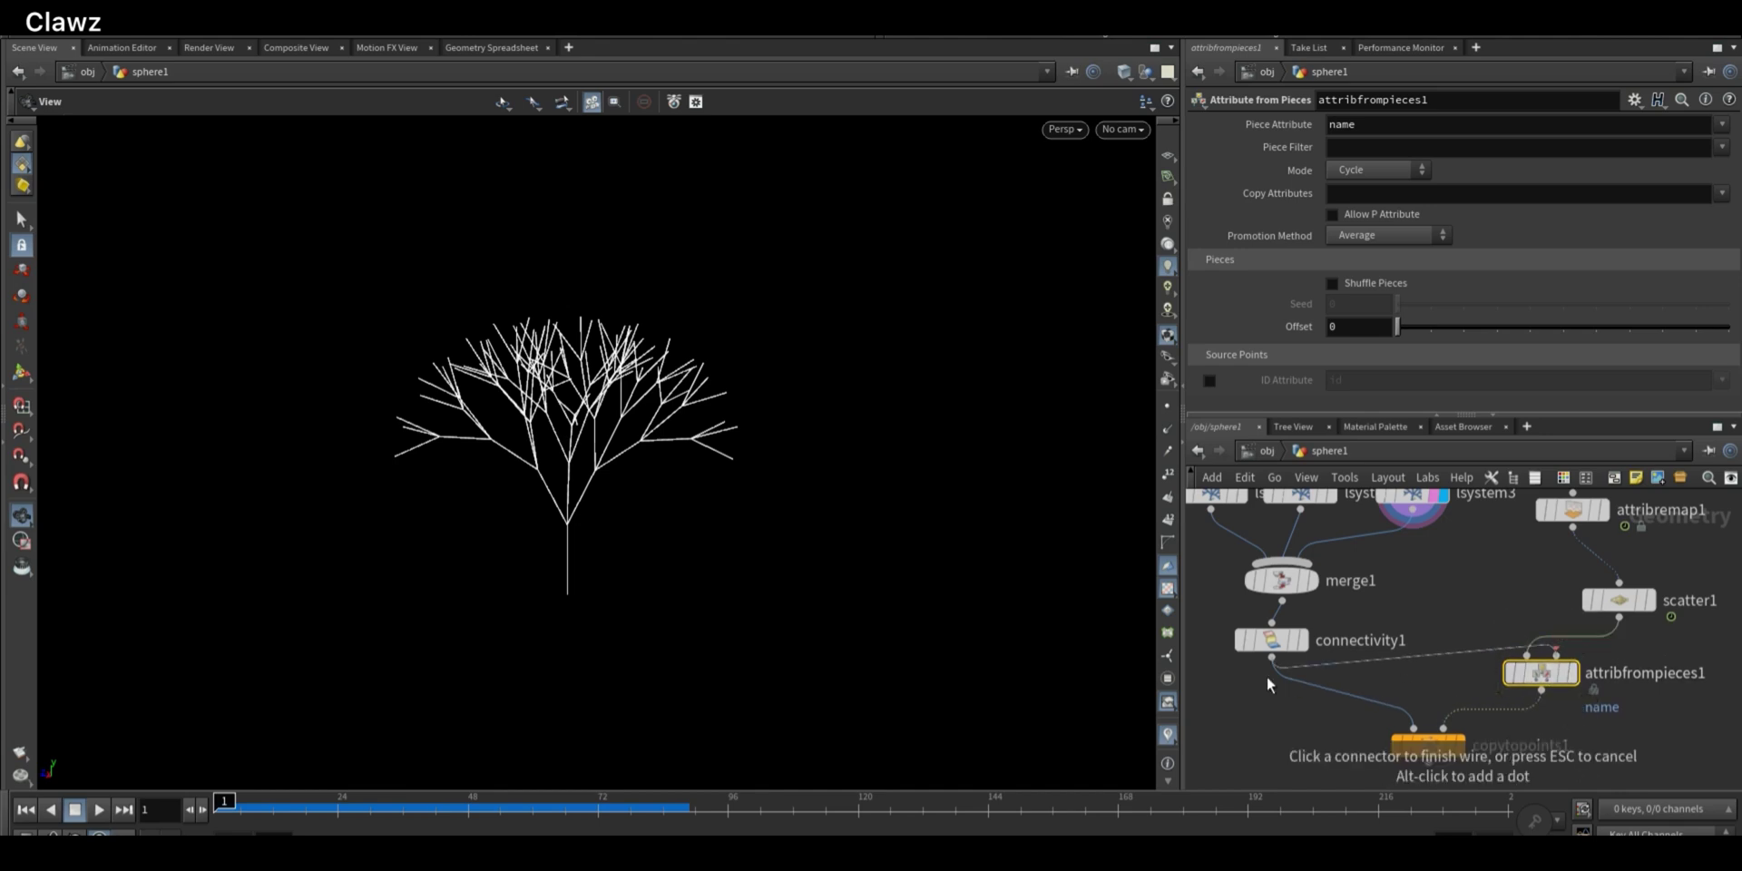
left_click(1269, 670)
Display the Copy to Points node and enable its Piece Attribute option
scroll(1443, 733, "up", 2)
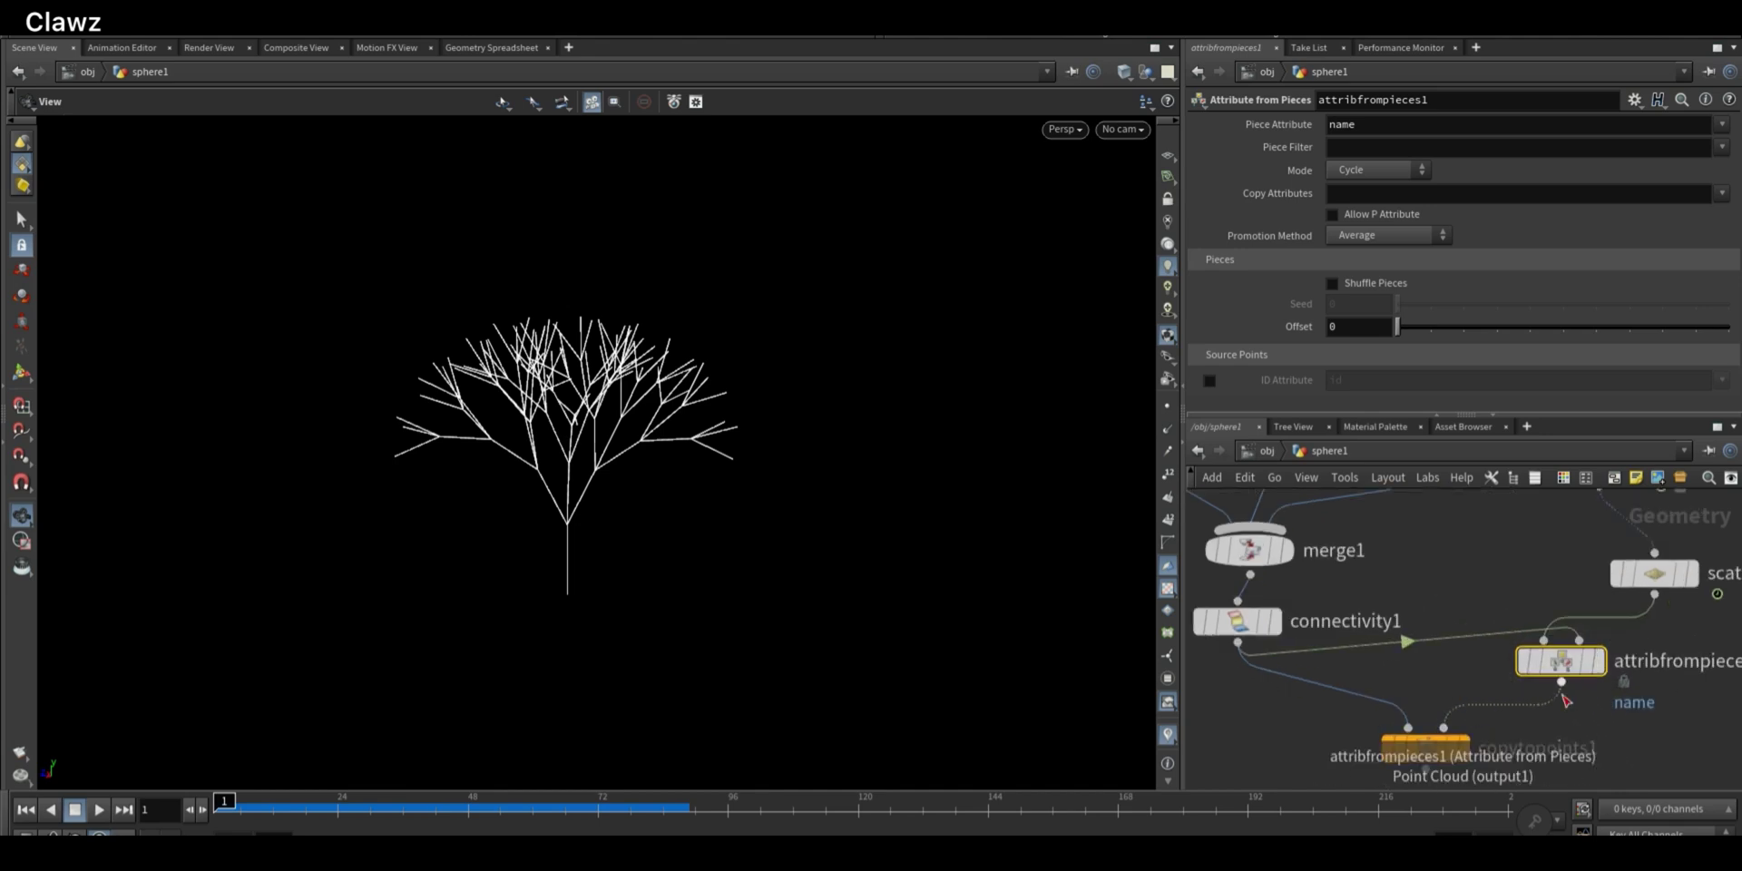
scroll(1506, 736, "up", 2)
middle_click_drag(1462, 753, 1485, 641)
scroll(1484, 640, "up", 2)
left_click(1483, 635)
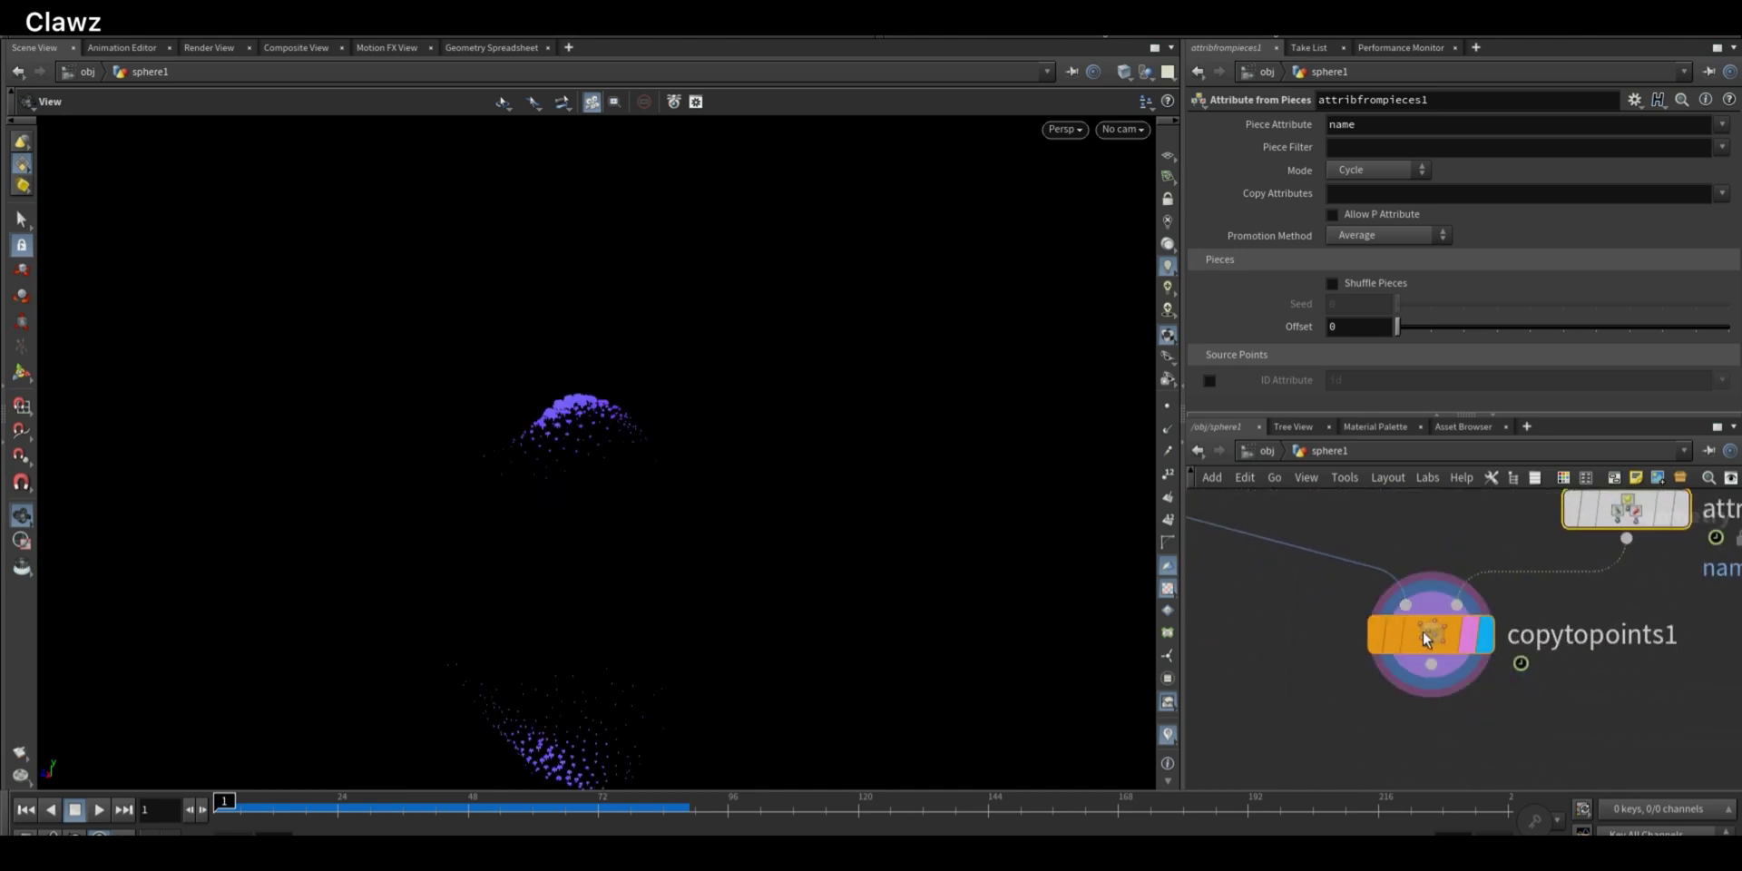
left_click(1423, 630)
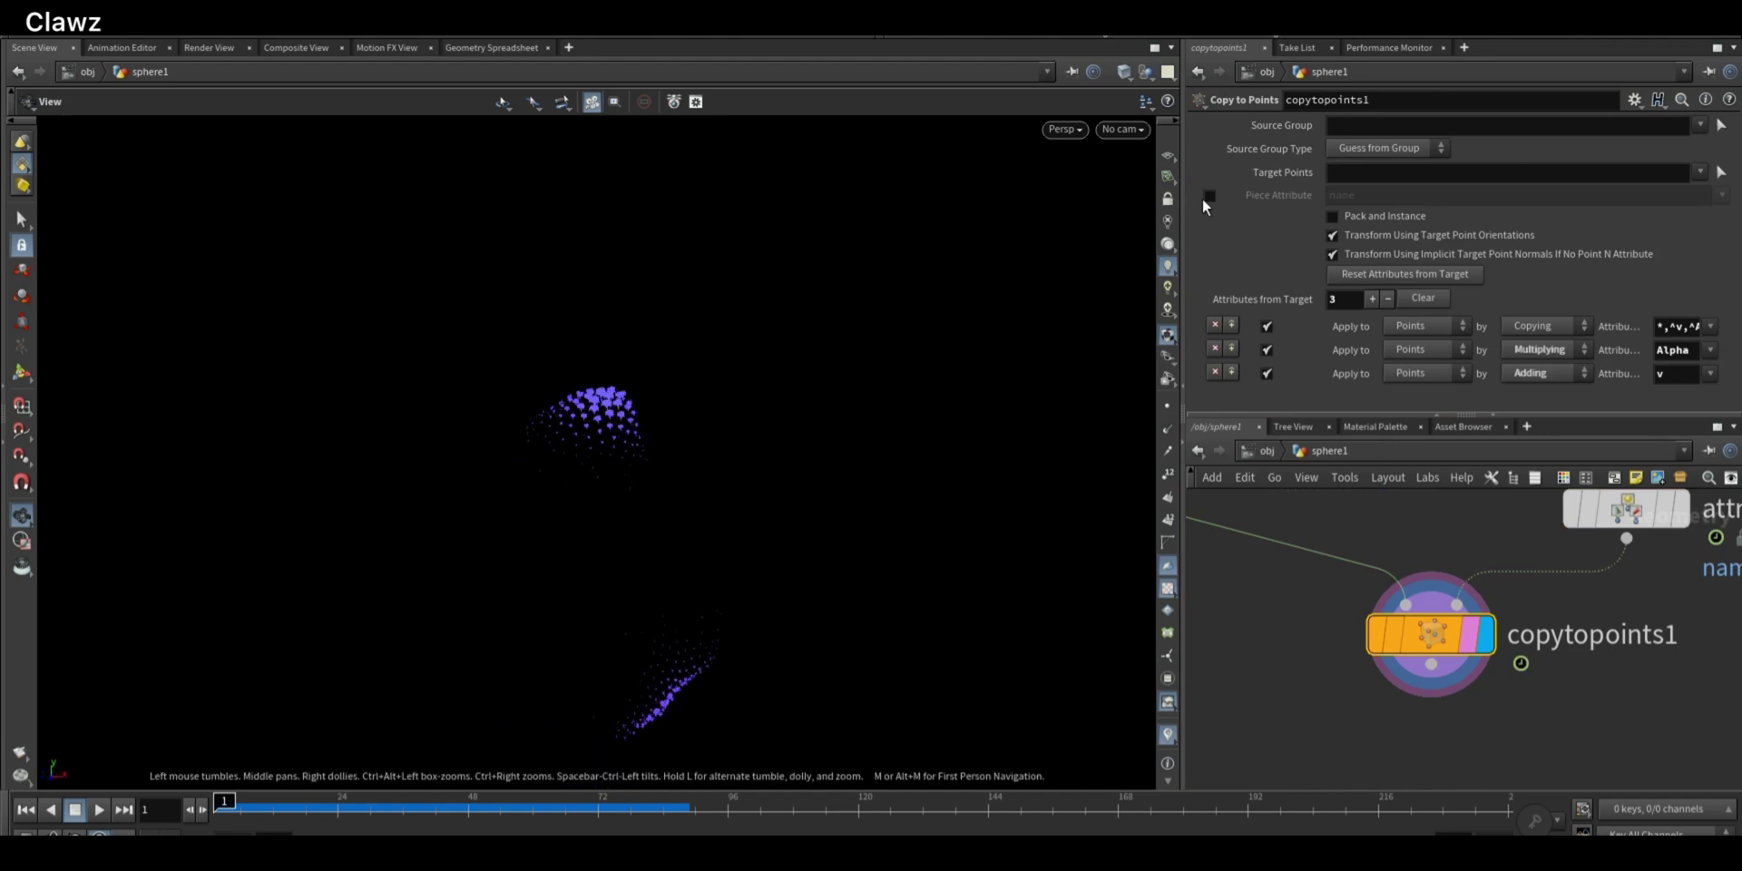
left_click(1210, 196)
Play the animation from the first frame to check how the copied plants grow over the rock
scroll(1416, 635, "down", 3)
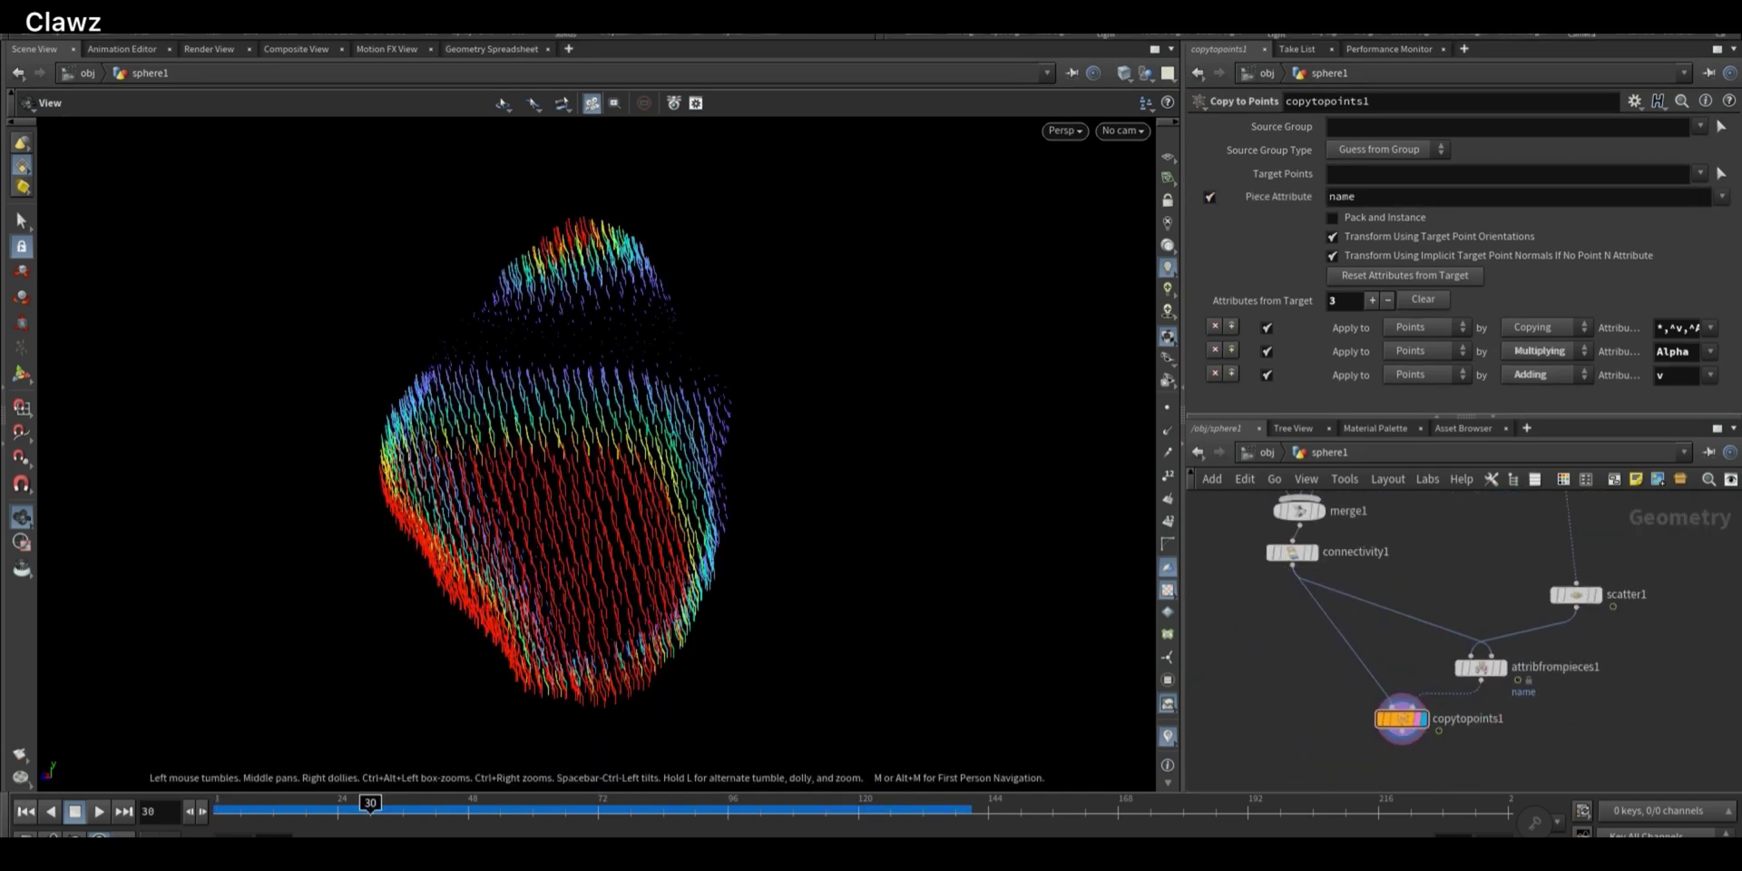
left_click(25, 811)
left_click(102, 814)
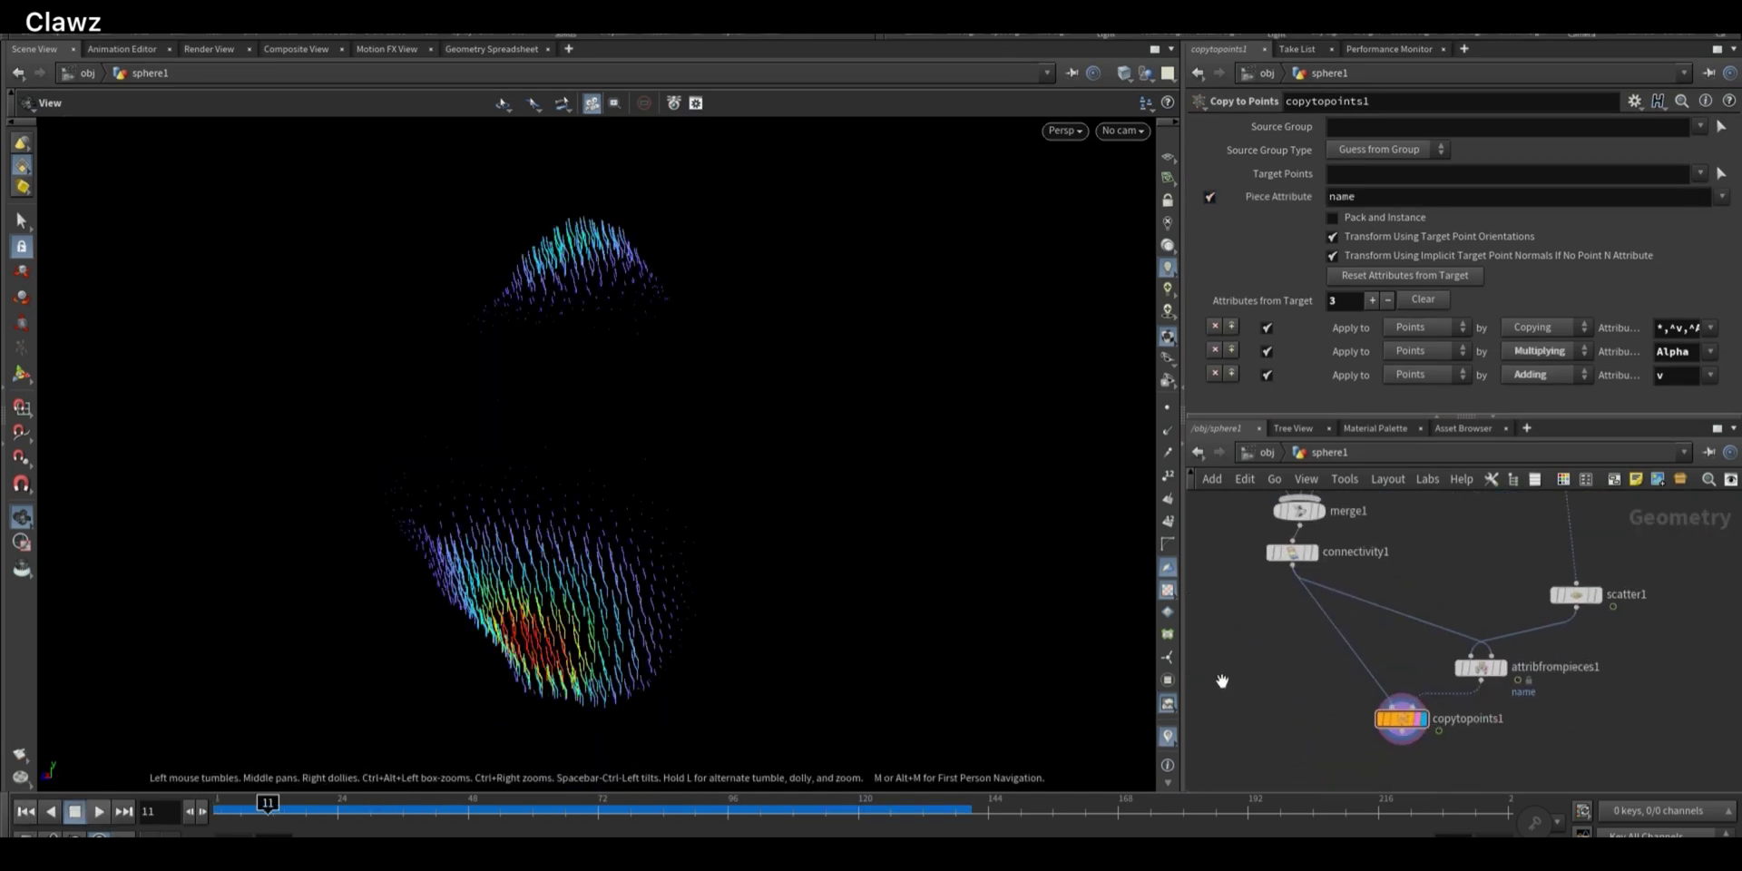
Set the Attribute from Pieces node's piece attribute to class and its mode to Random
middle_click_drag(1530, 687, 1574, 665)
left_click(1417, 532)
left_click_drag(1622, 679, 1623, 680)
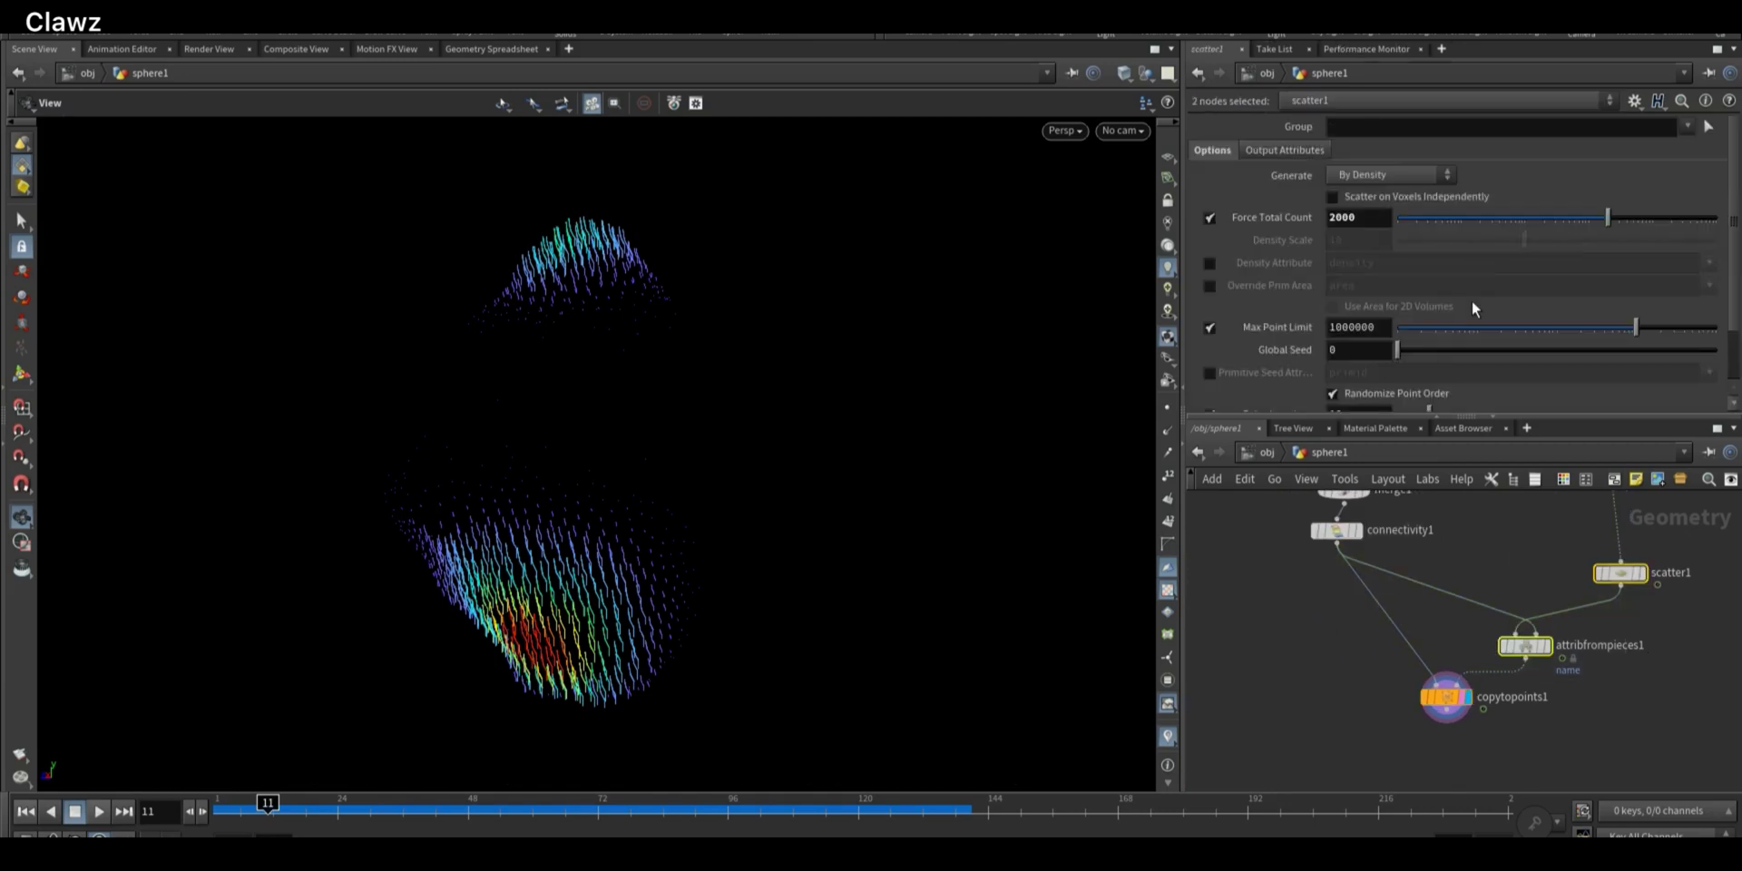
left_click(1515, 648)
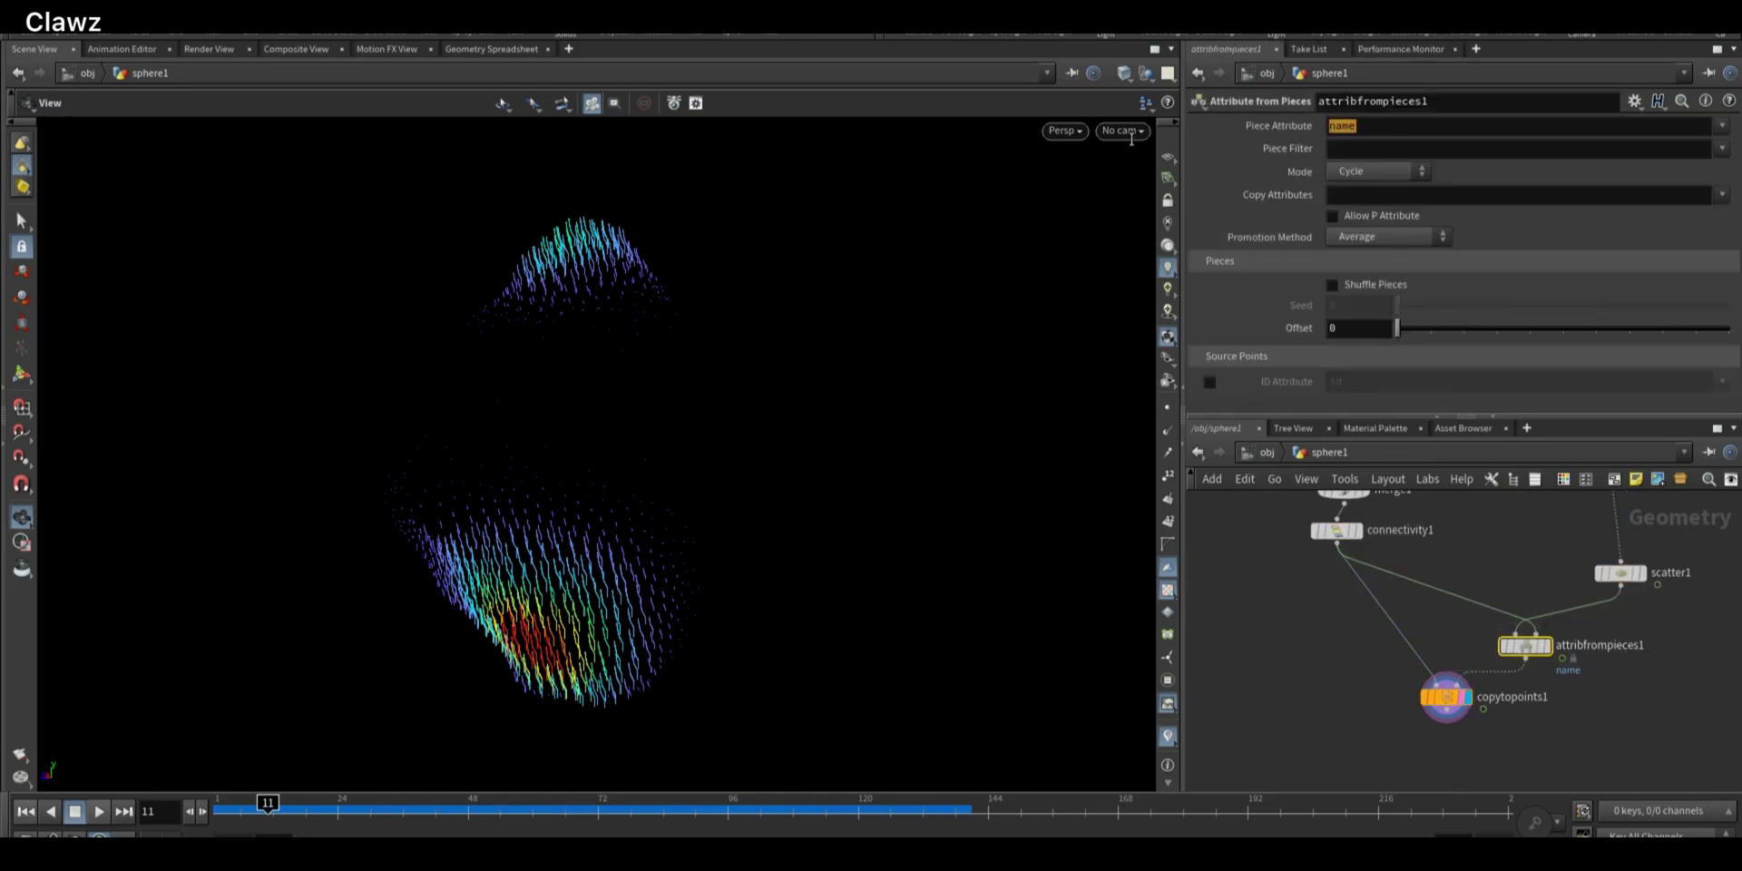
left_click(1719, 129)
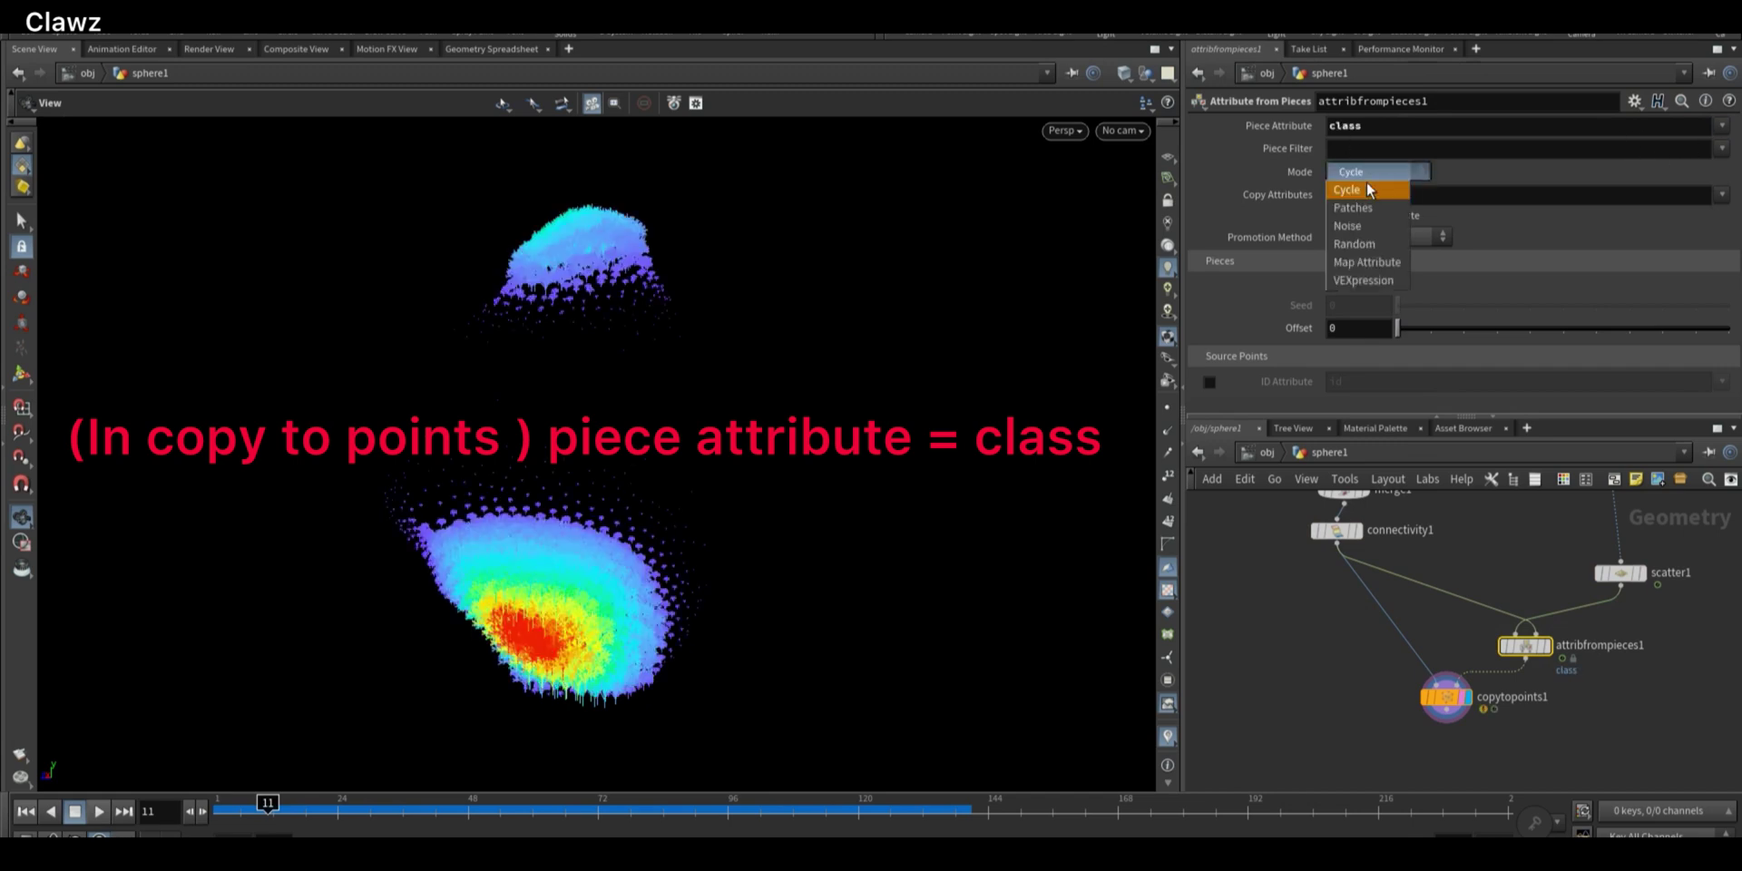
left_click(1354, 244)
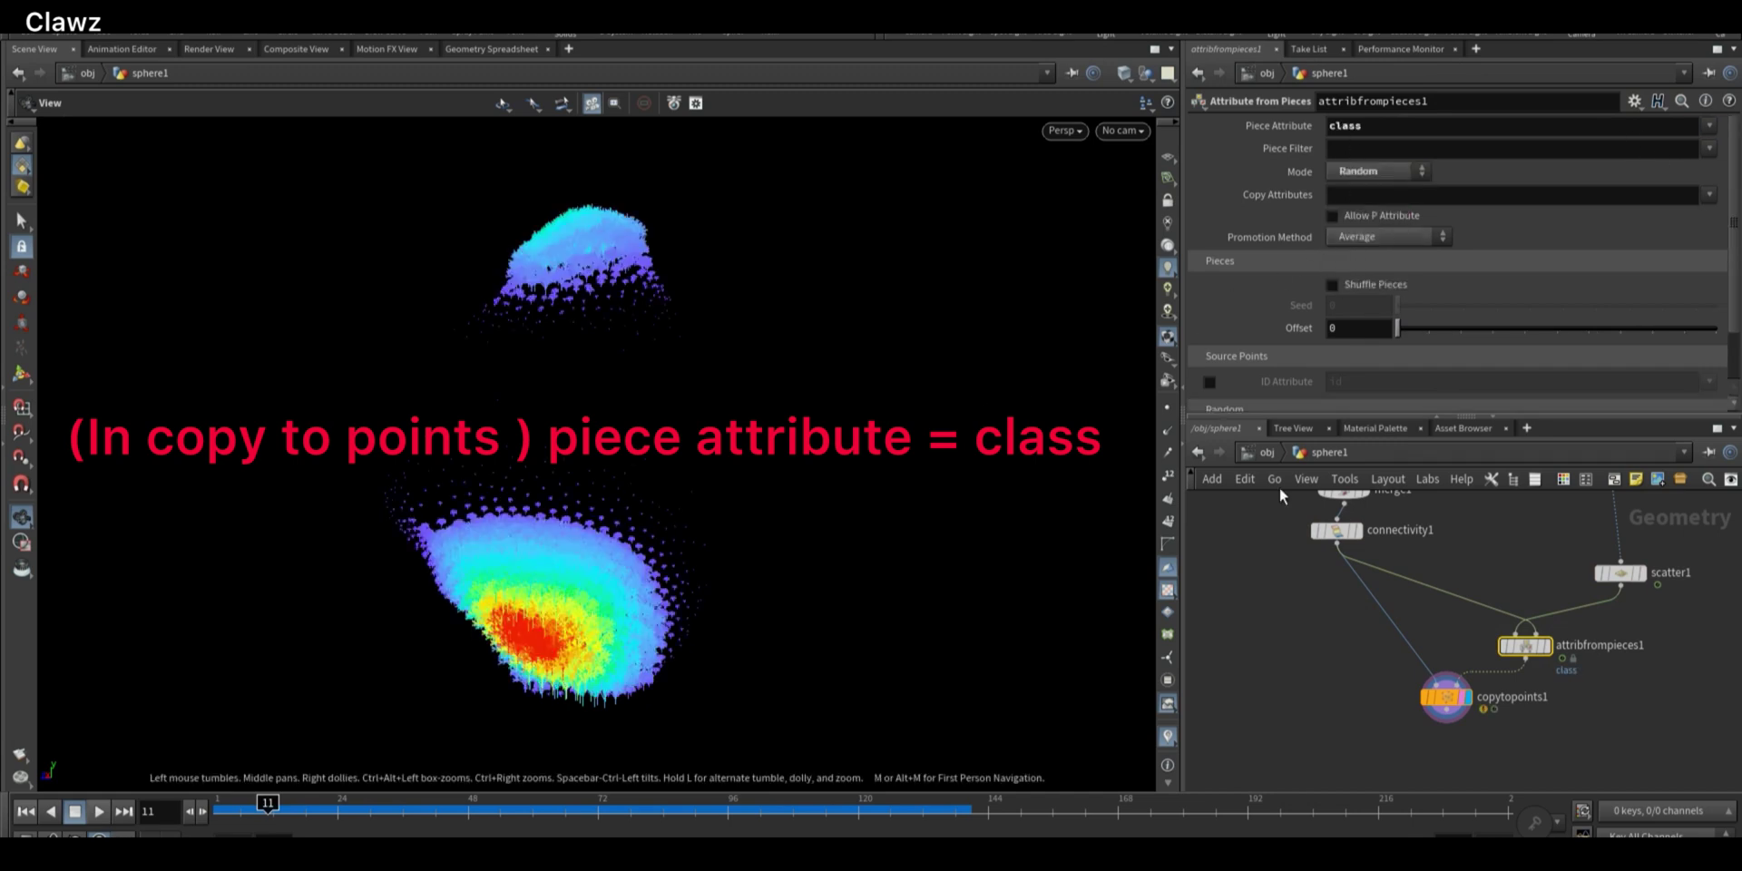
Insert an Attribute Wrangle between Attribute Remap and Scatter, display it and set its VEX expression to @N = @P;
scroll(1448, 766, "up", 2)
middle_click_drag(1588, 689, 1464, 808)
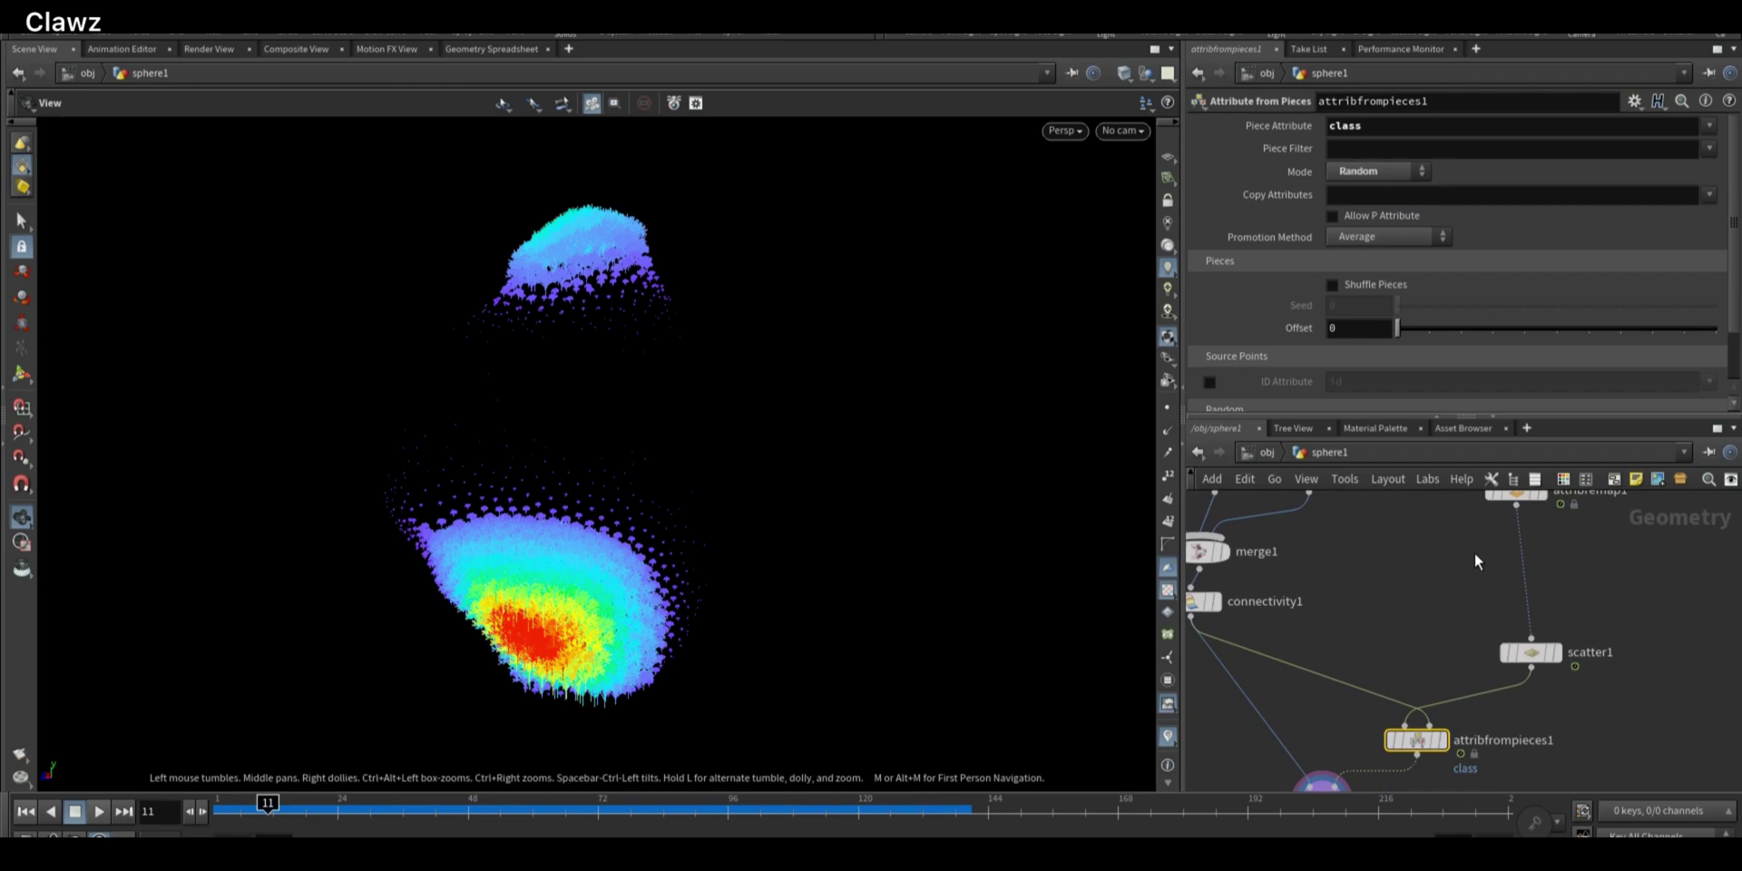
key("Tab")
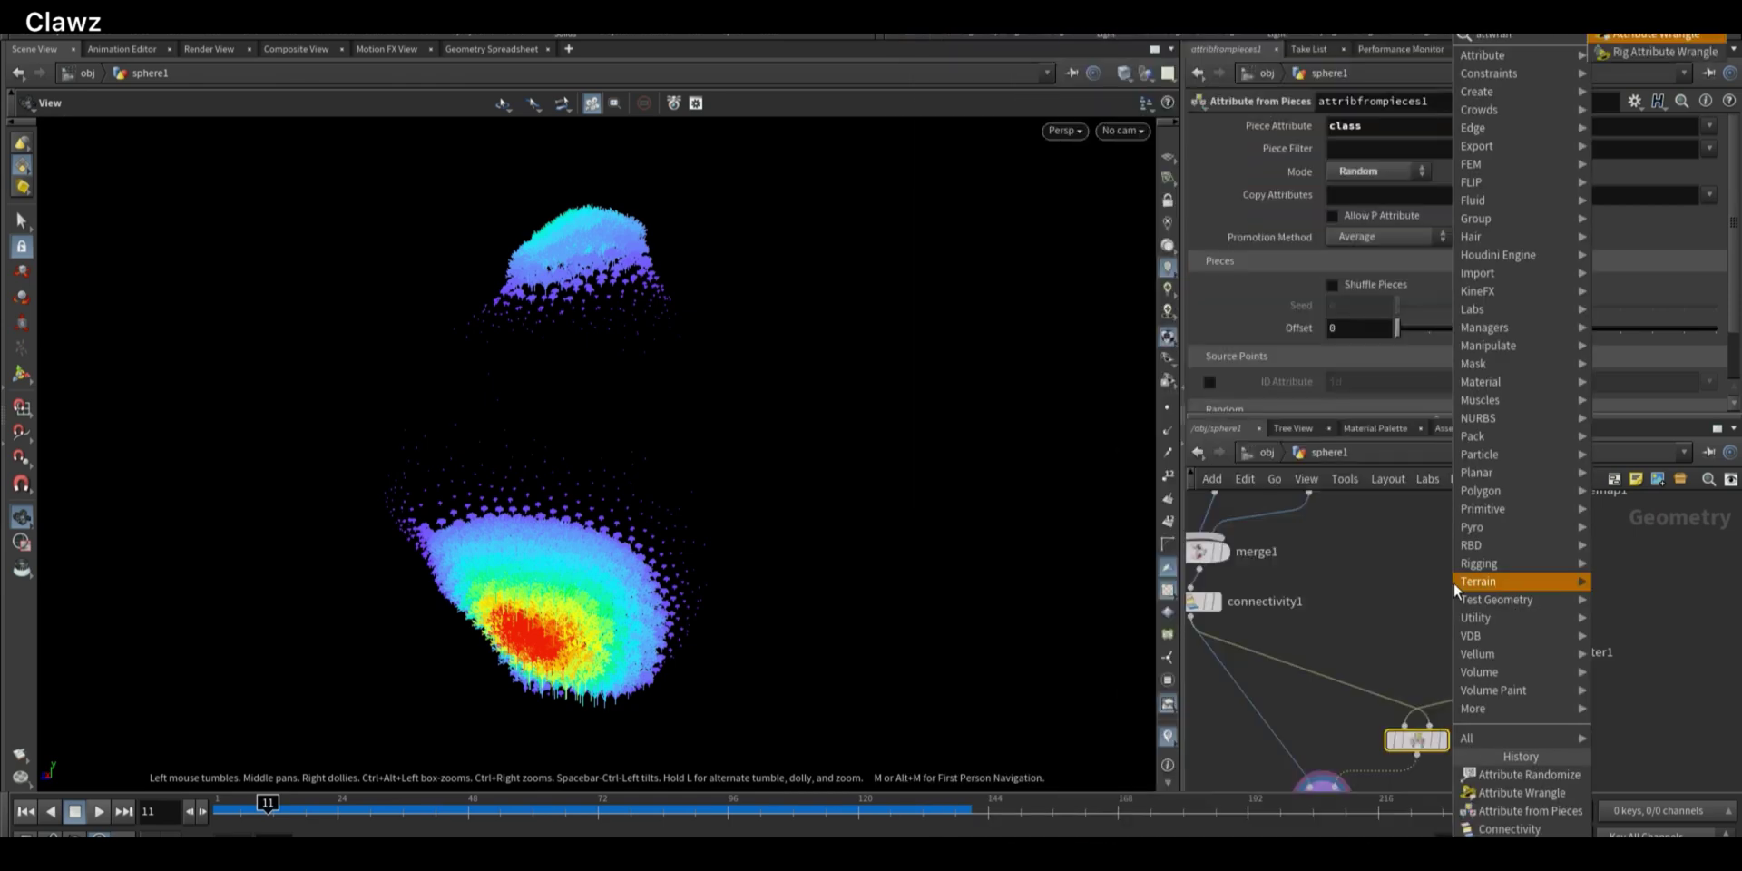
left_click(1454, 583)
left_click(1484, 570)
scroll(1586, 557, "up", 3)
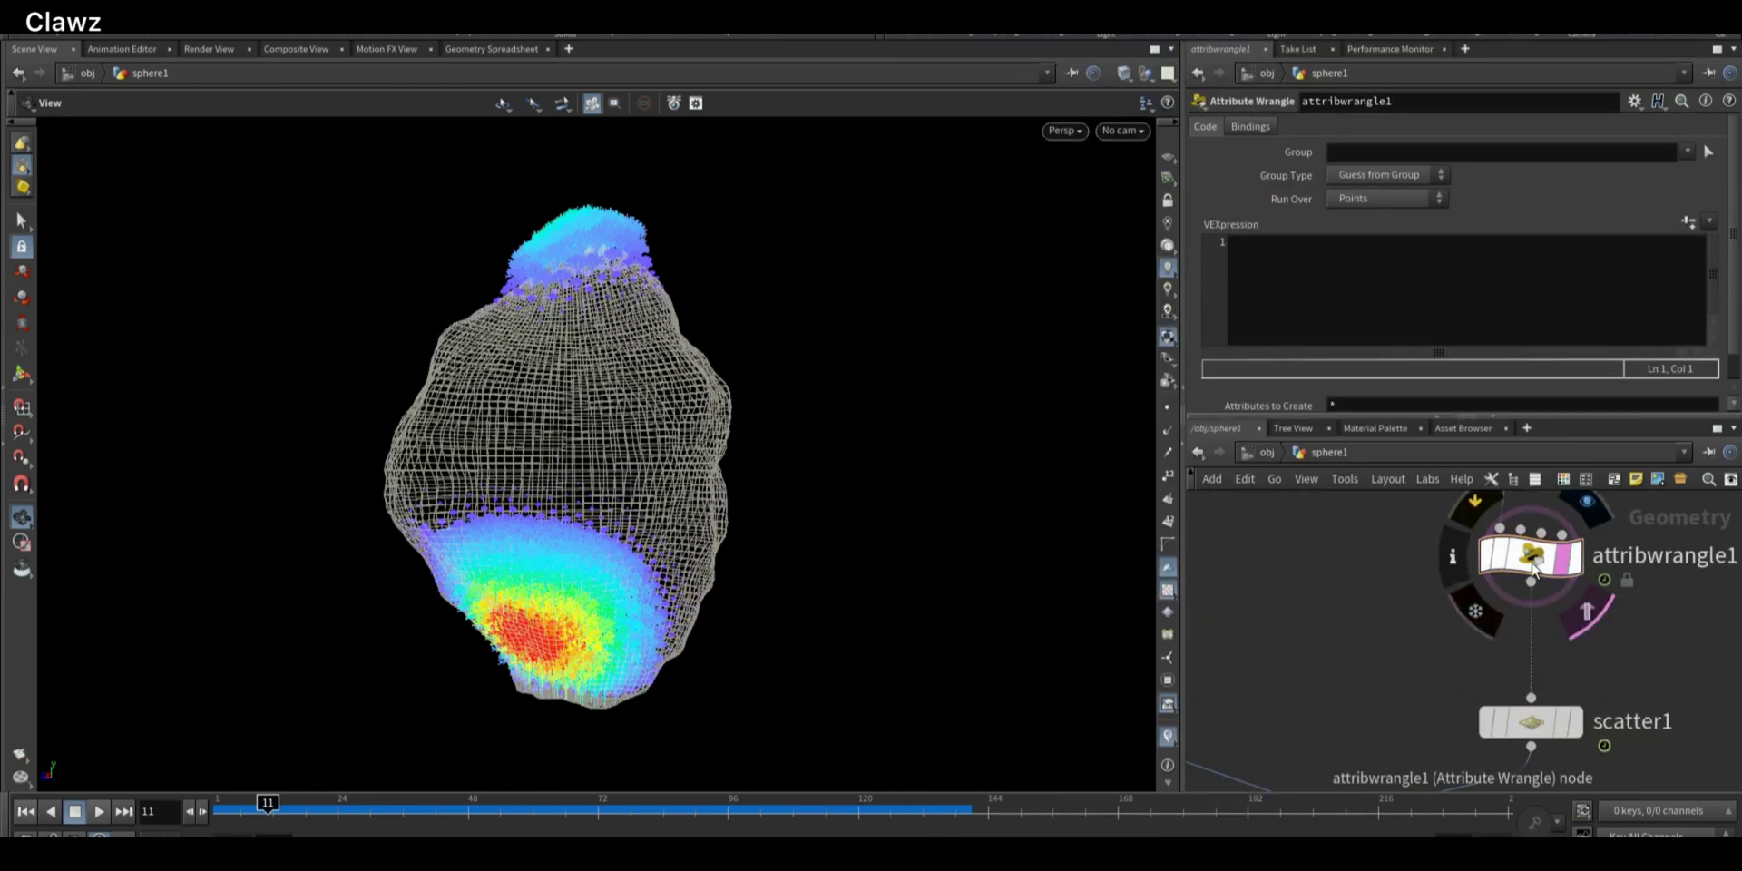
left_click(1576, 557)
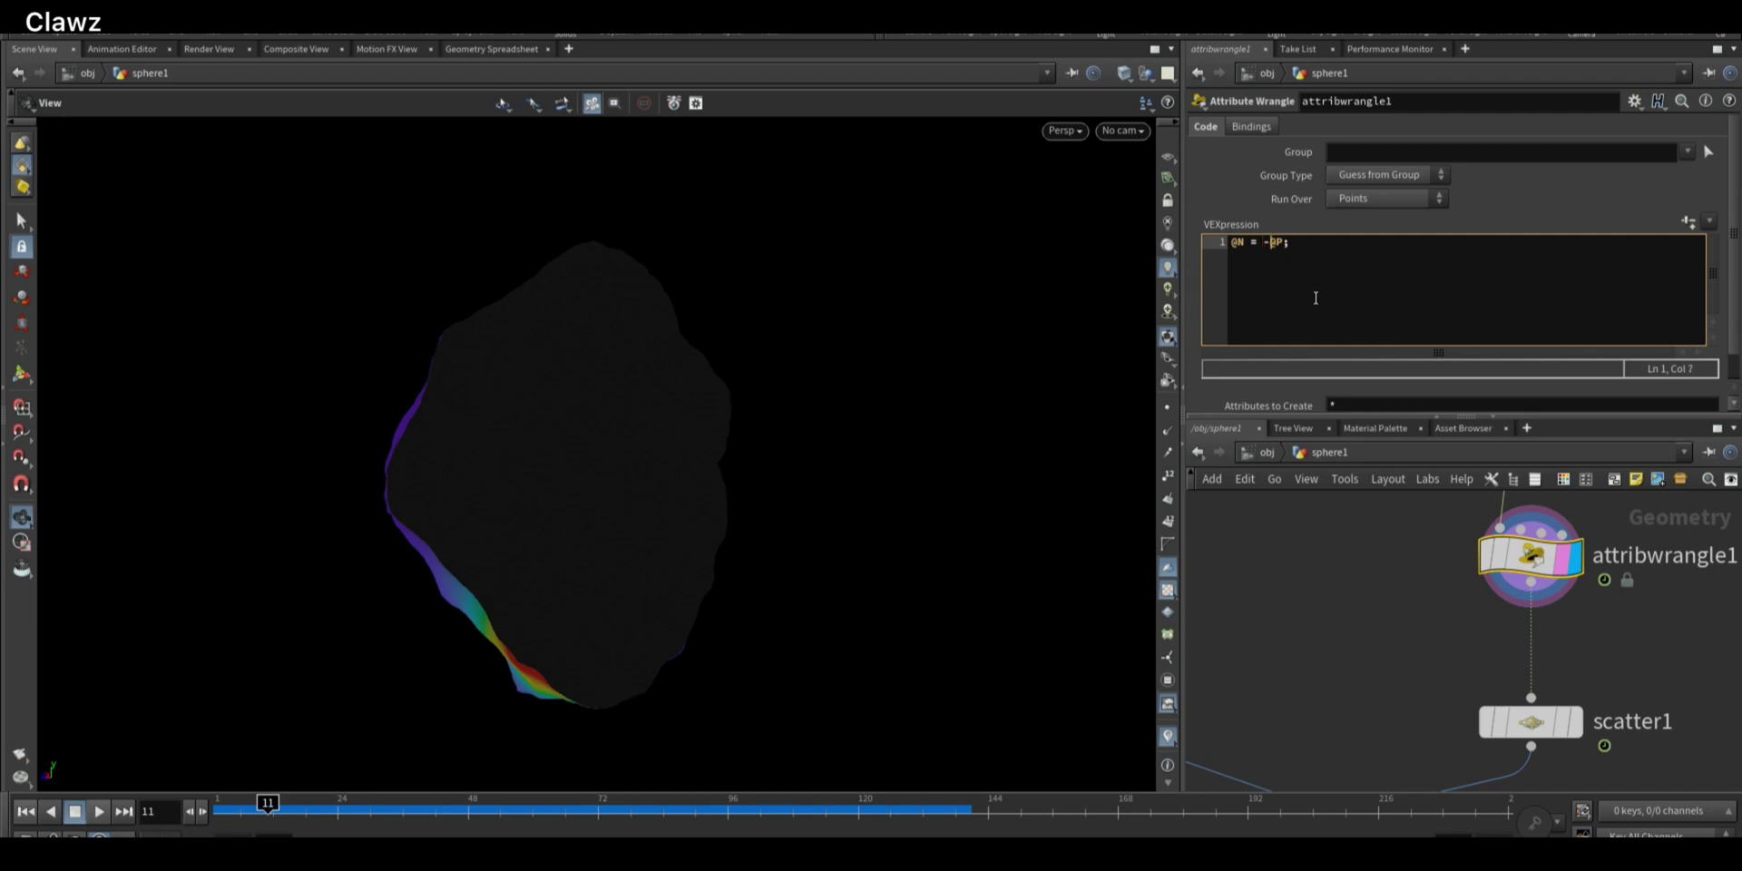
left_click_drag(649, 363, 849, 391)
middle_click_drag(1364, 664, 1331, 590)
key("Tab")
mouse_move(1332, 583)
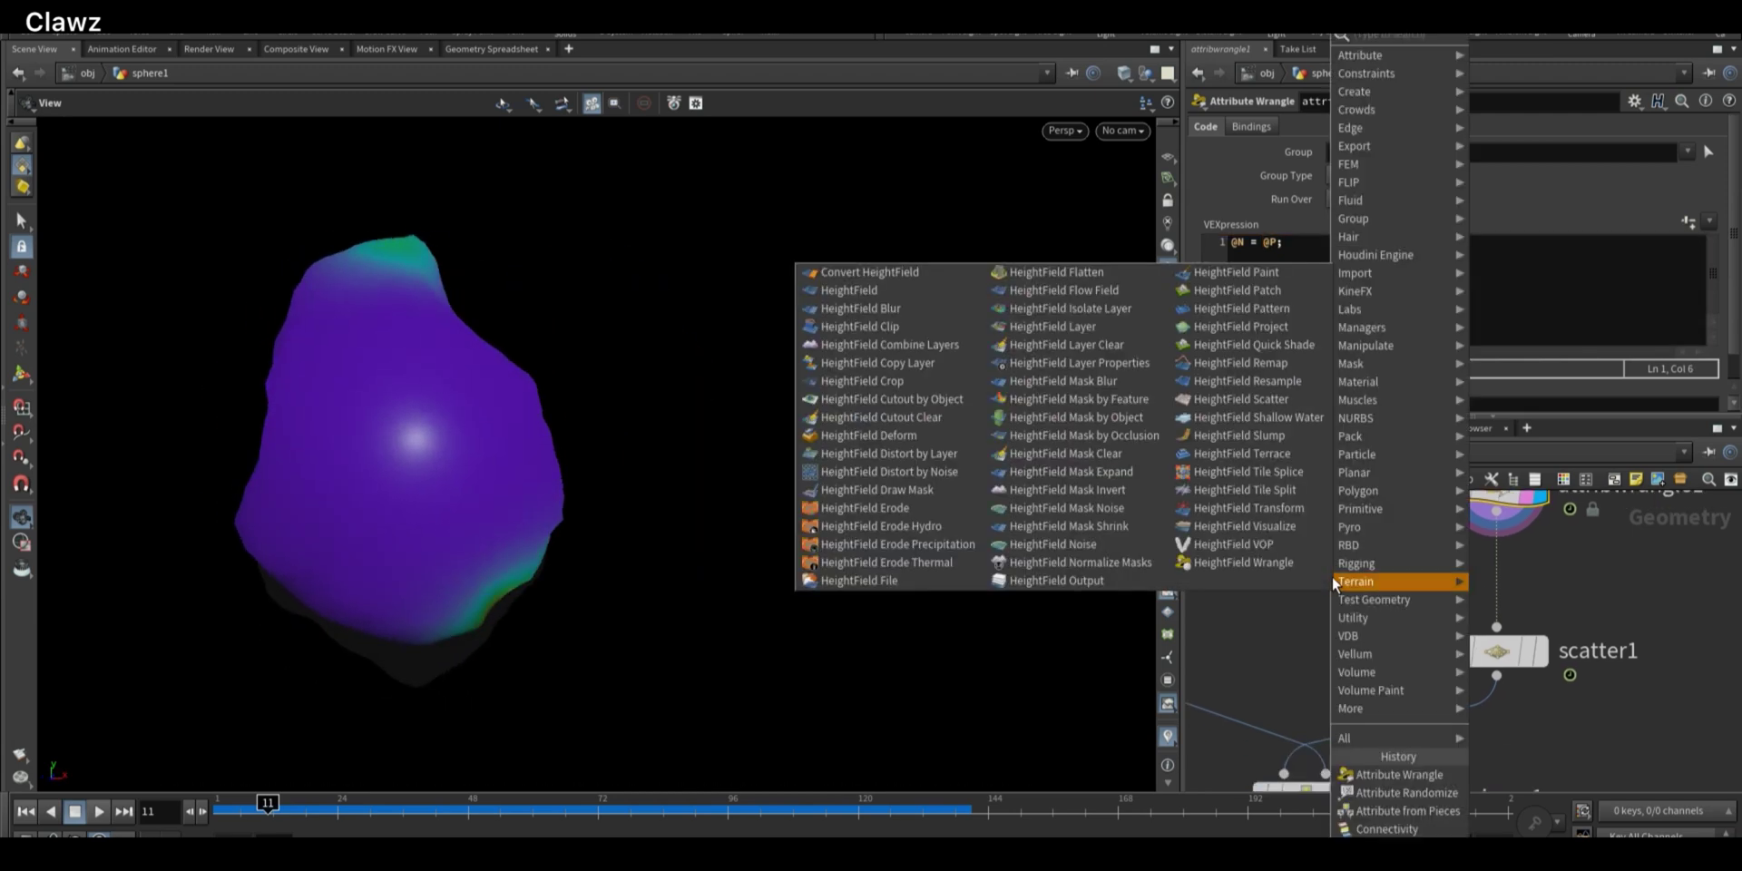
type("a")
key("Escape")
Duplicate the existing Attribute Randomize node and insert the copy between the Attribute Wrangle and Scatter nodes
middle_click_drag(1626, 621, 1606, 763)
scroll(1606, 763, "down", 3)
left_click(1454, 562)
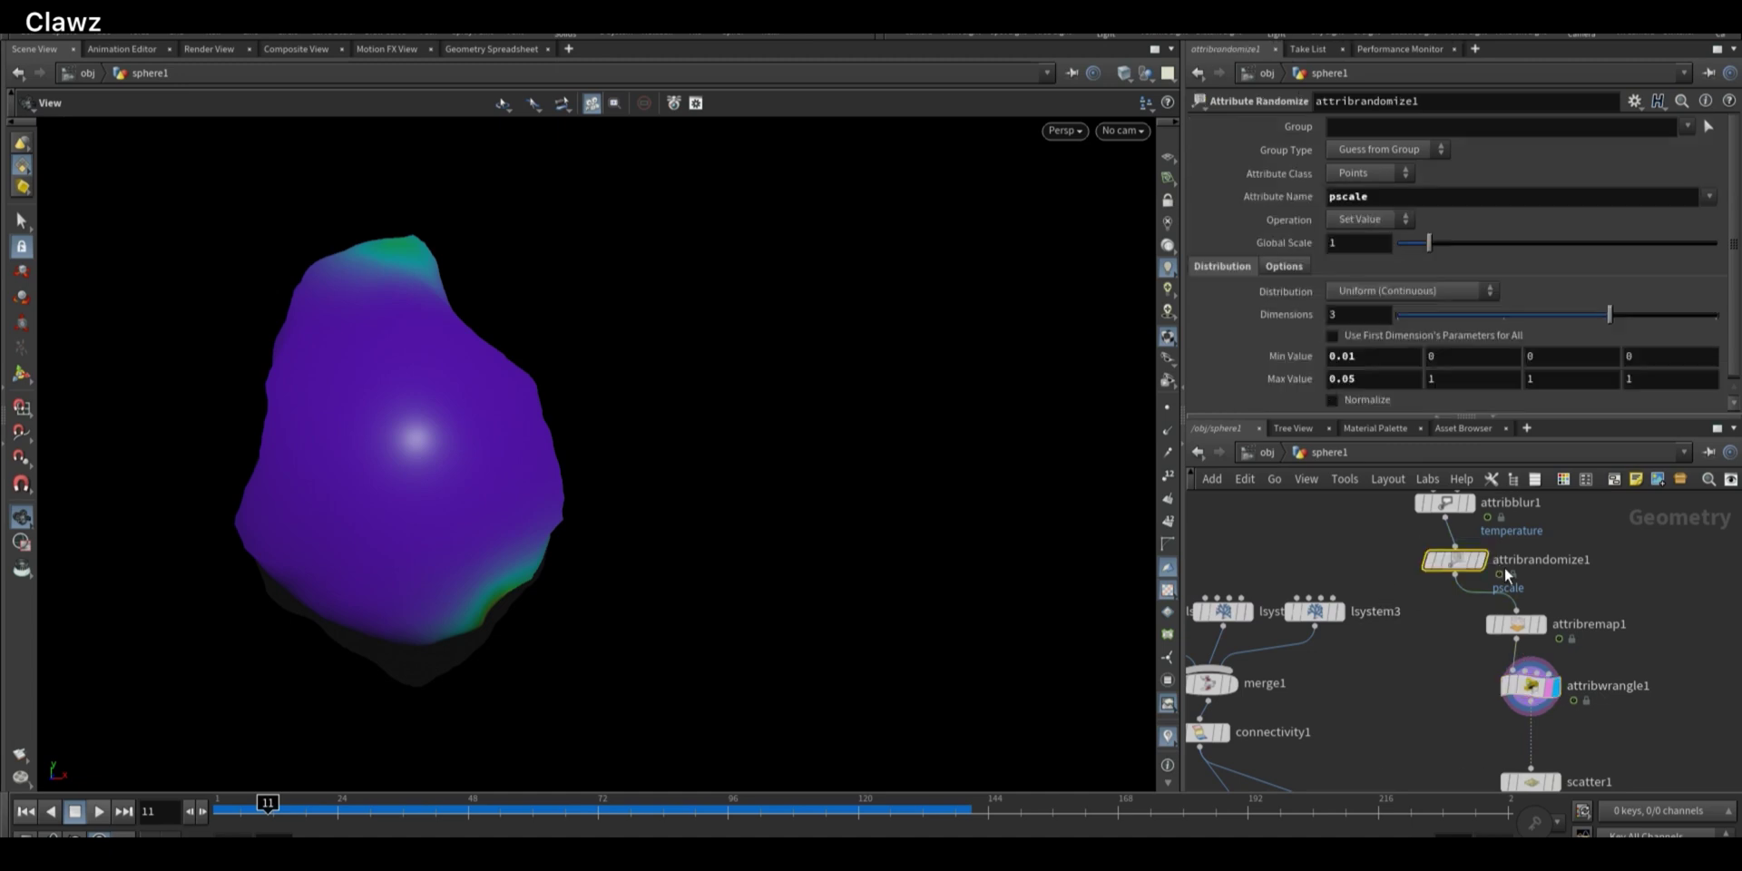
middle_click_drag(1694, 723, 1645, 557)
scroll(1597, 574, "up", 3)
key("ctrl+v")
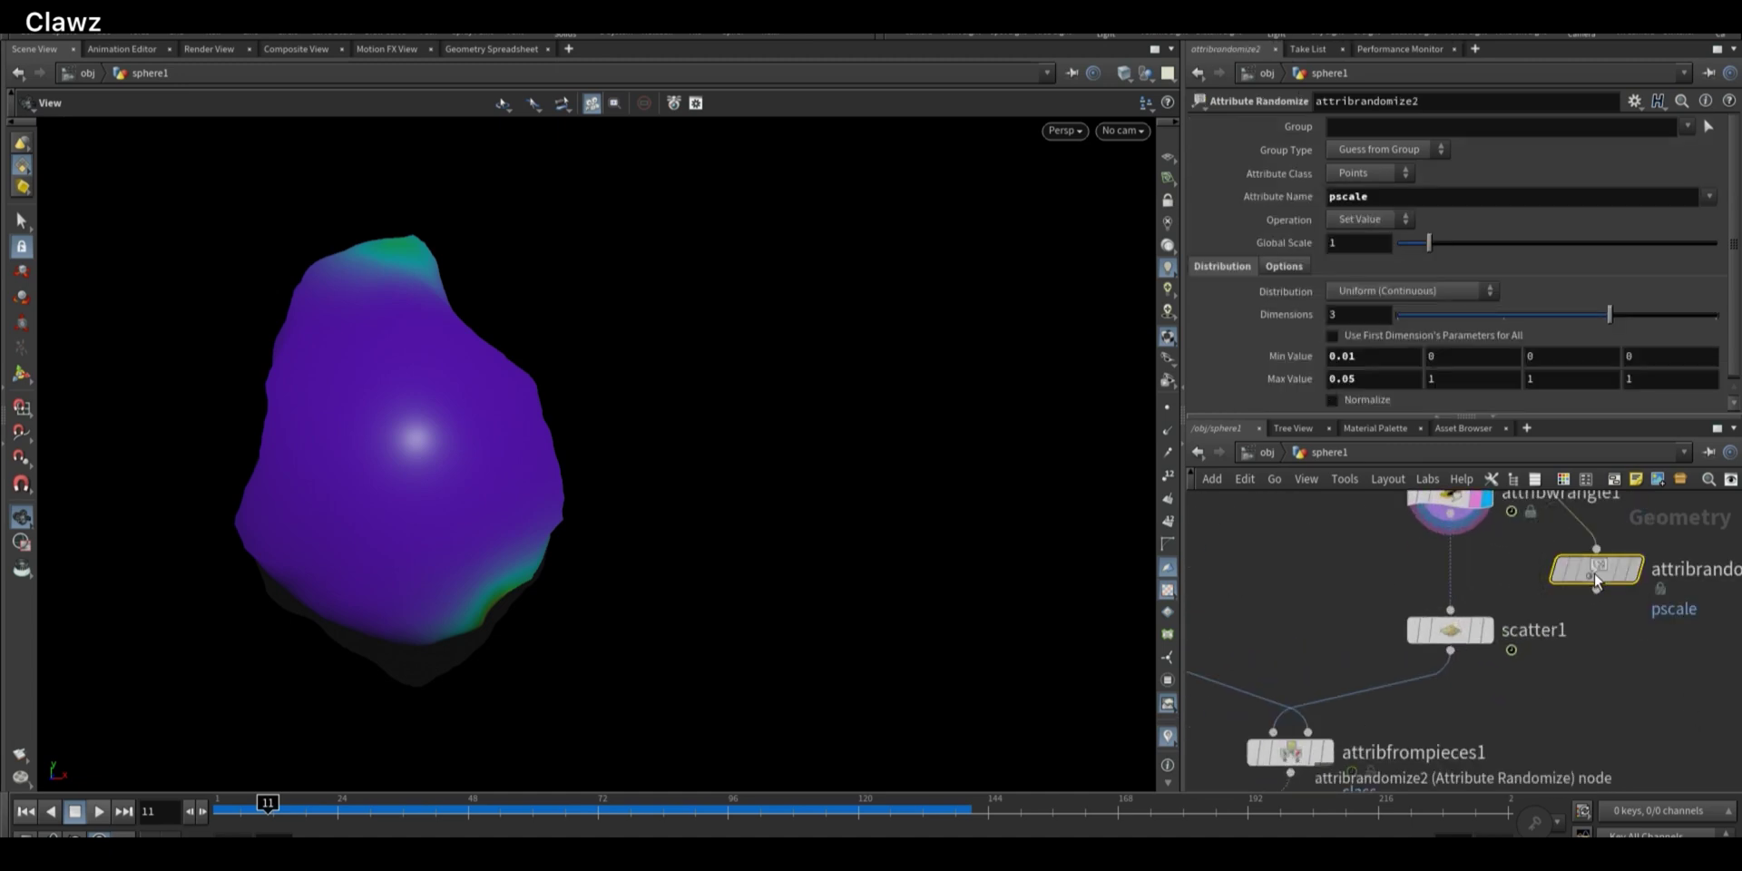
left_click_drag(1593, 573, 1439, 575)
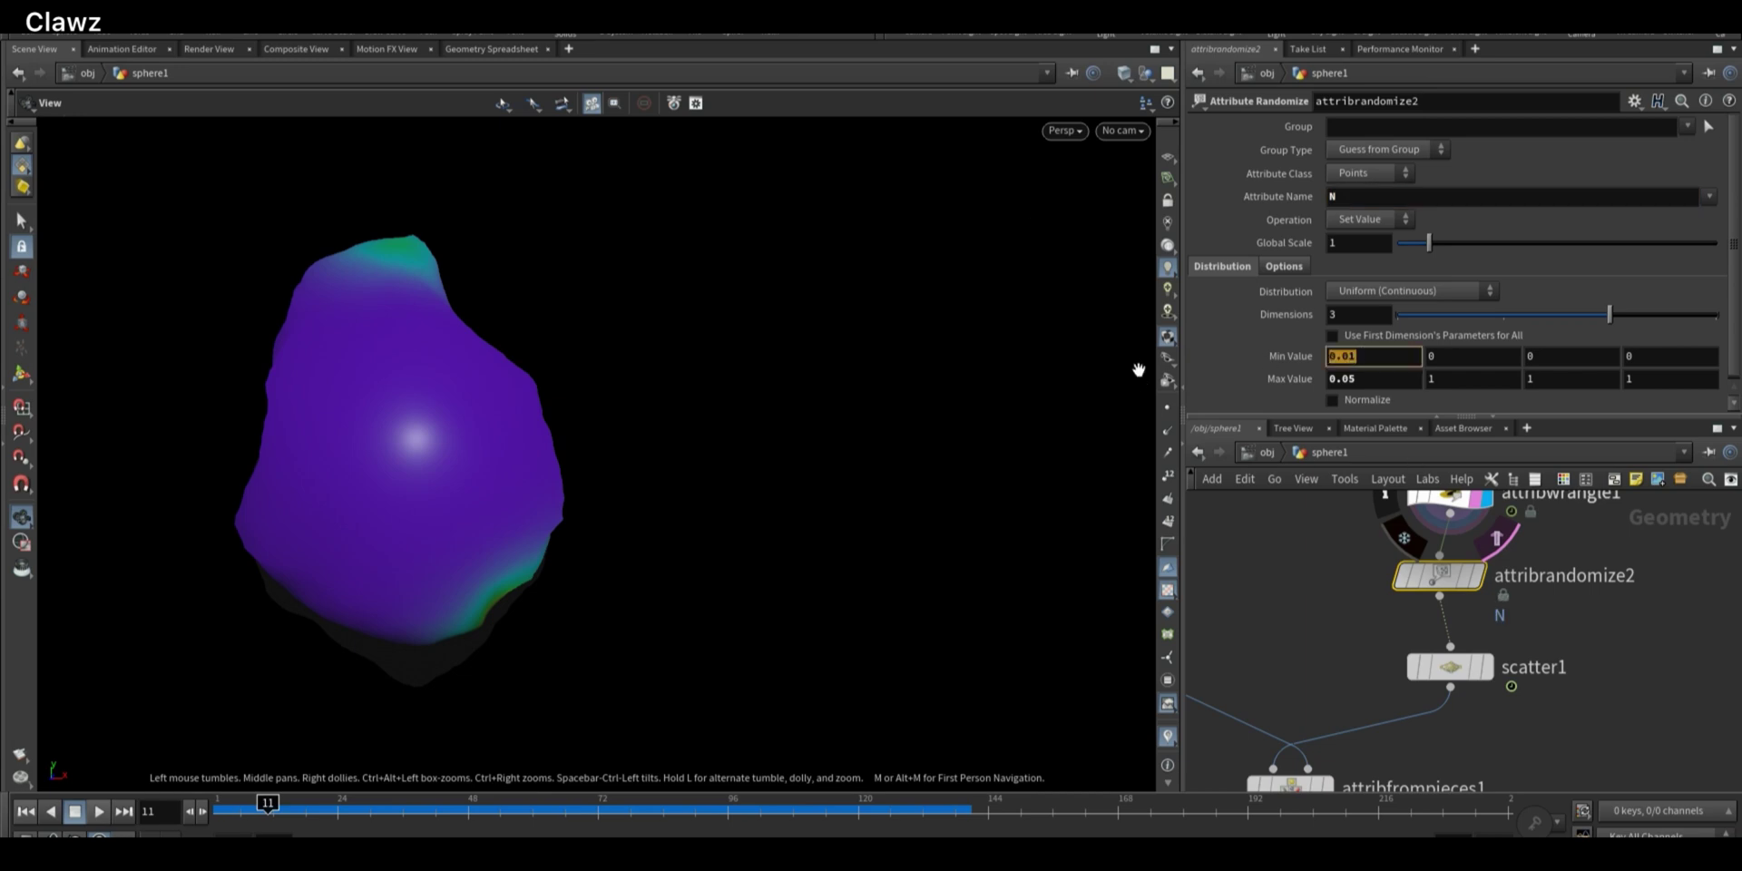
Set the duplicated N randomize node's first Min Value component to 1 and first Max Value component to -1
key("Tab")
type("-1")
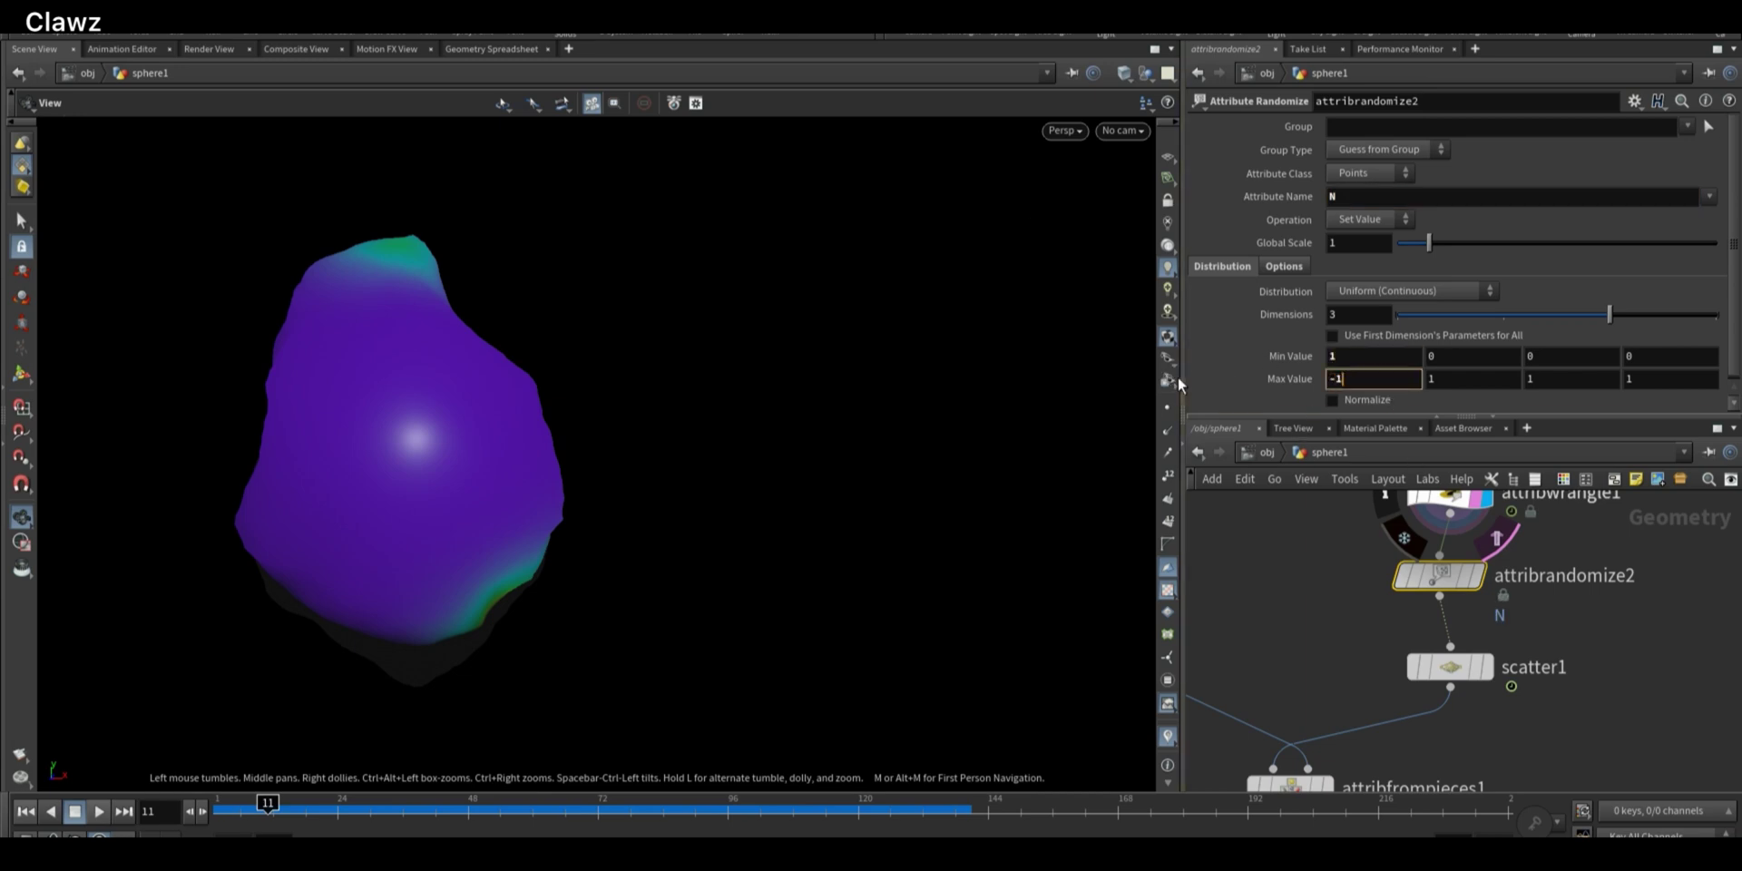
key("Return")
Display the Copy to Points result and turn off the temperature color visualization in the viewport
scroll(1515, 687, "down", 3)
scroll(1323, 711, "up", 5)
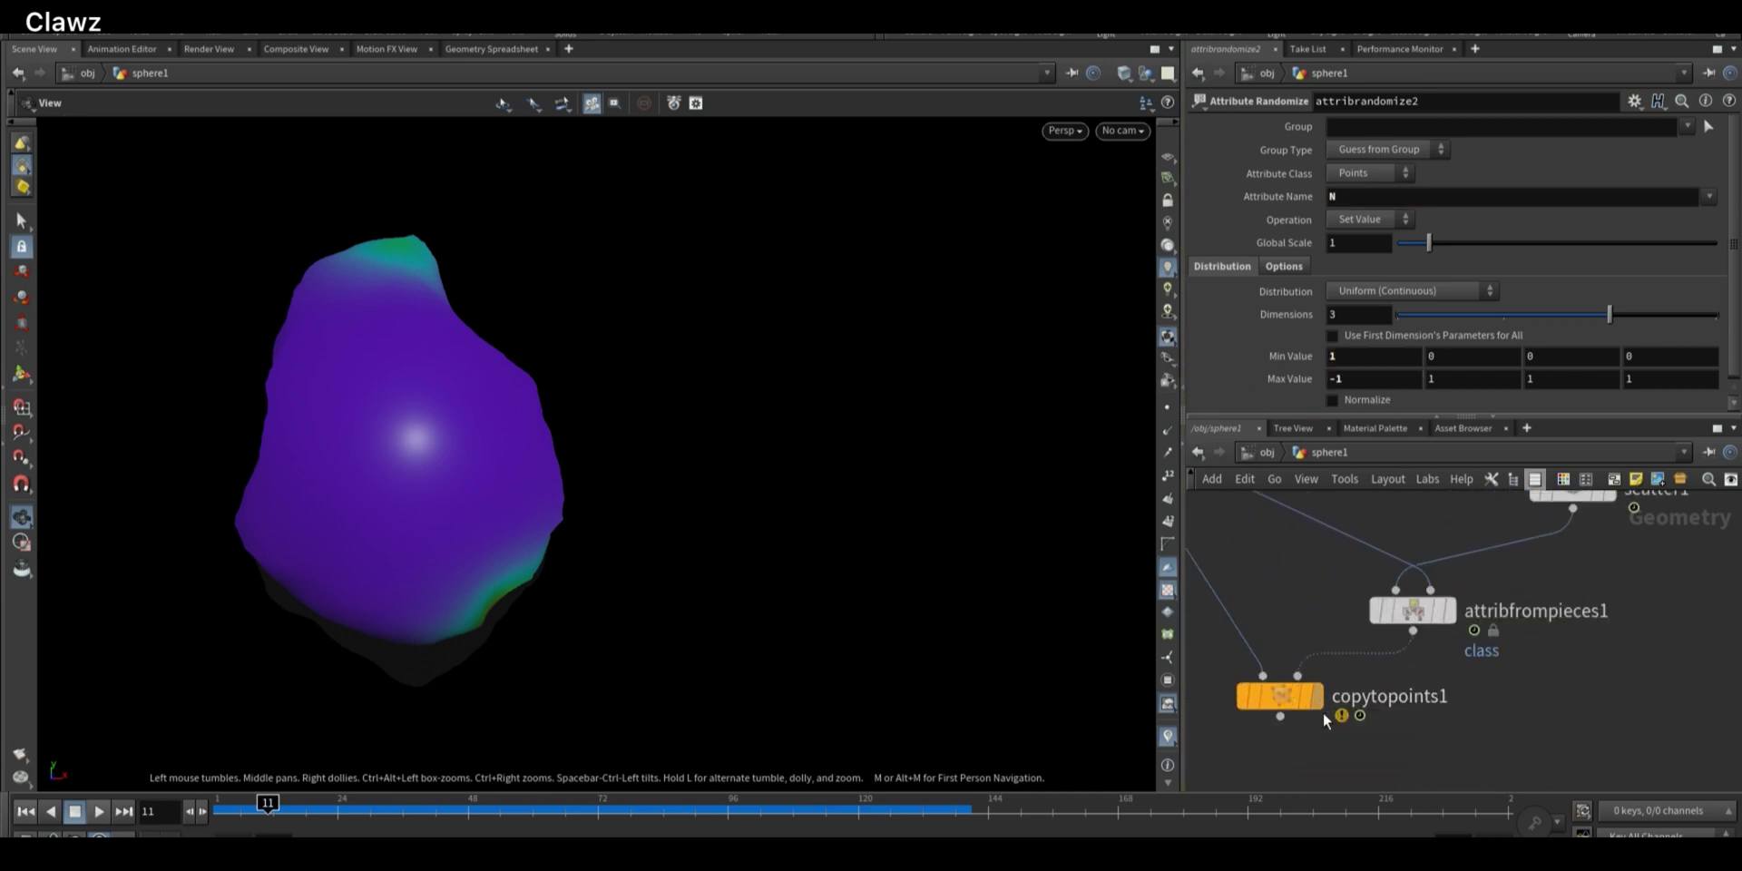
left_click(1317, 692)
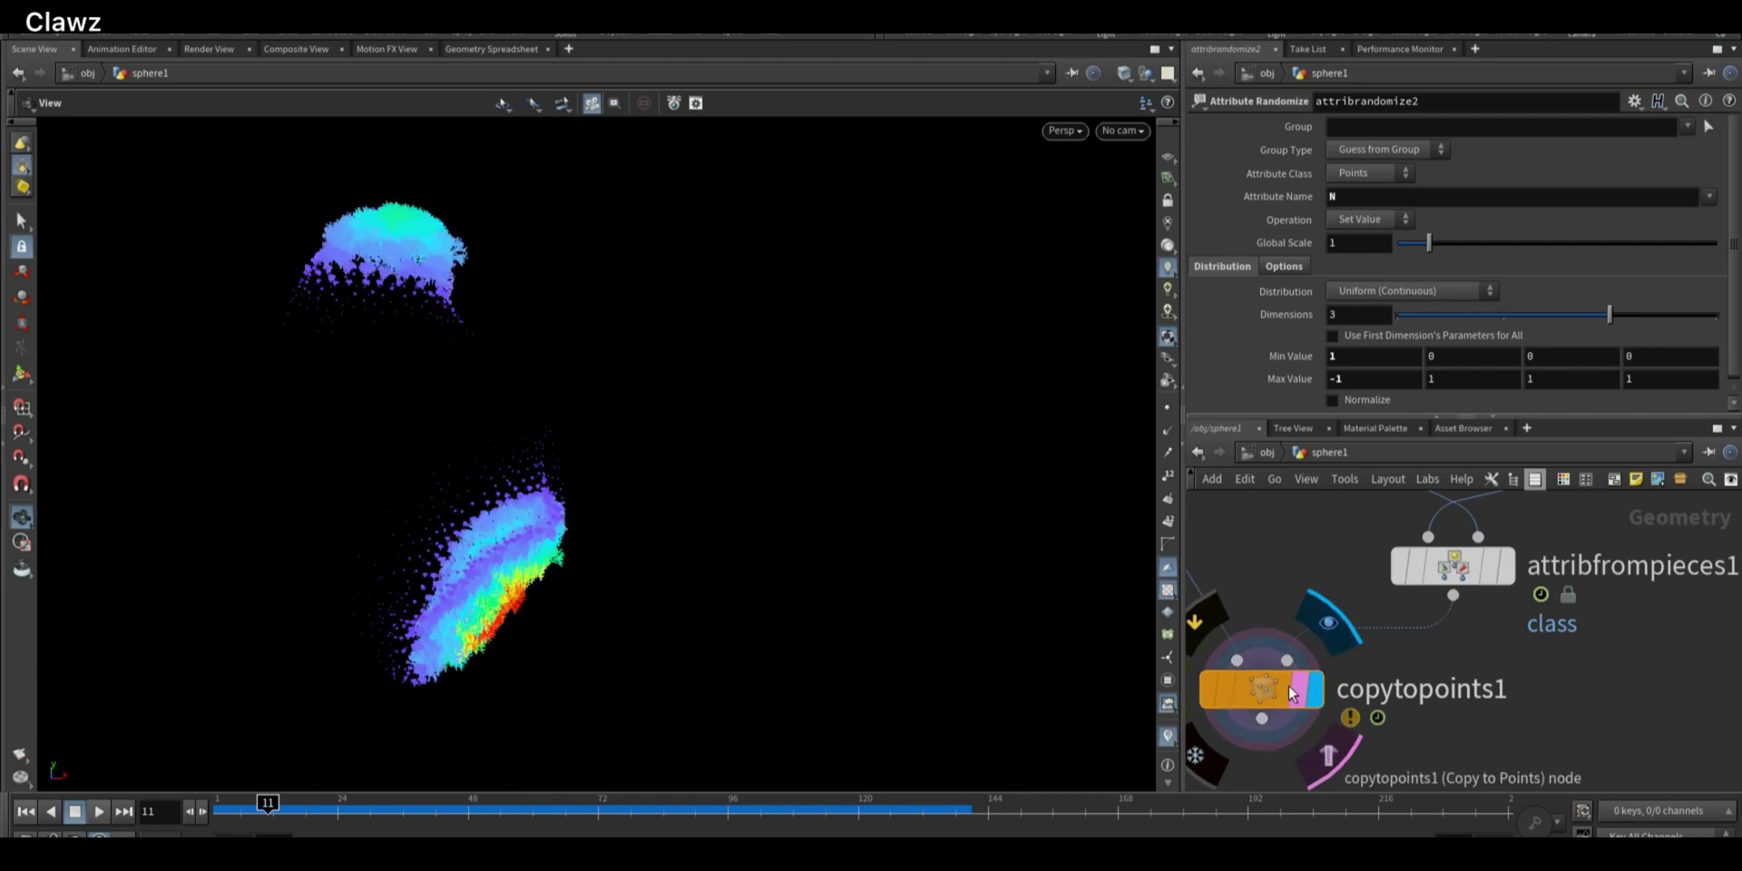
scroll(537, 589, "up", 8)
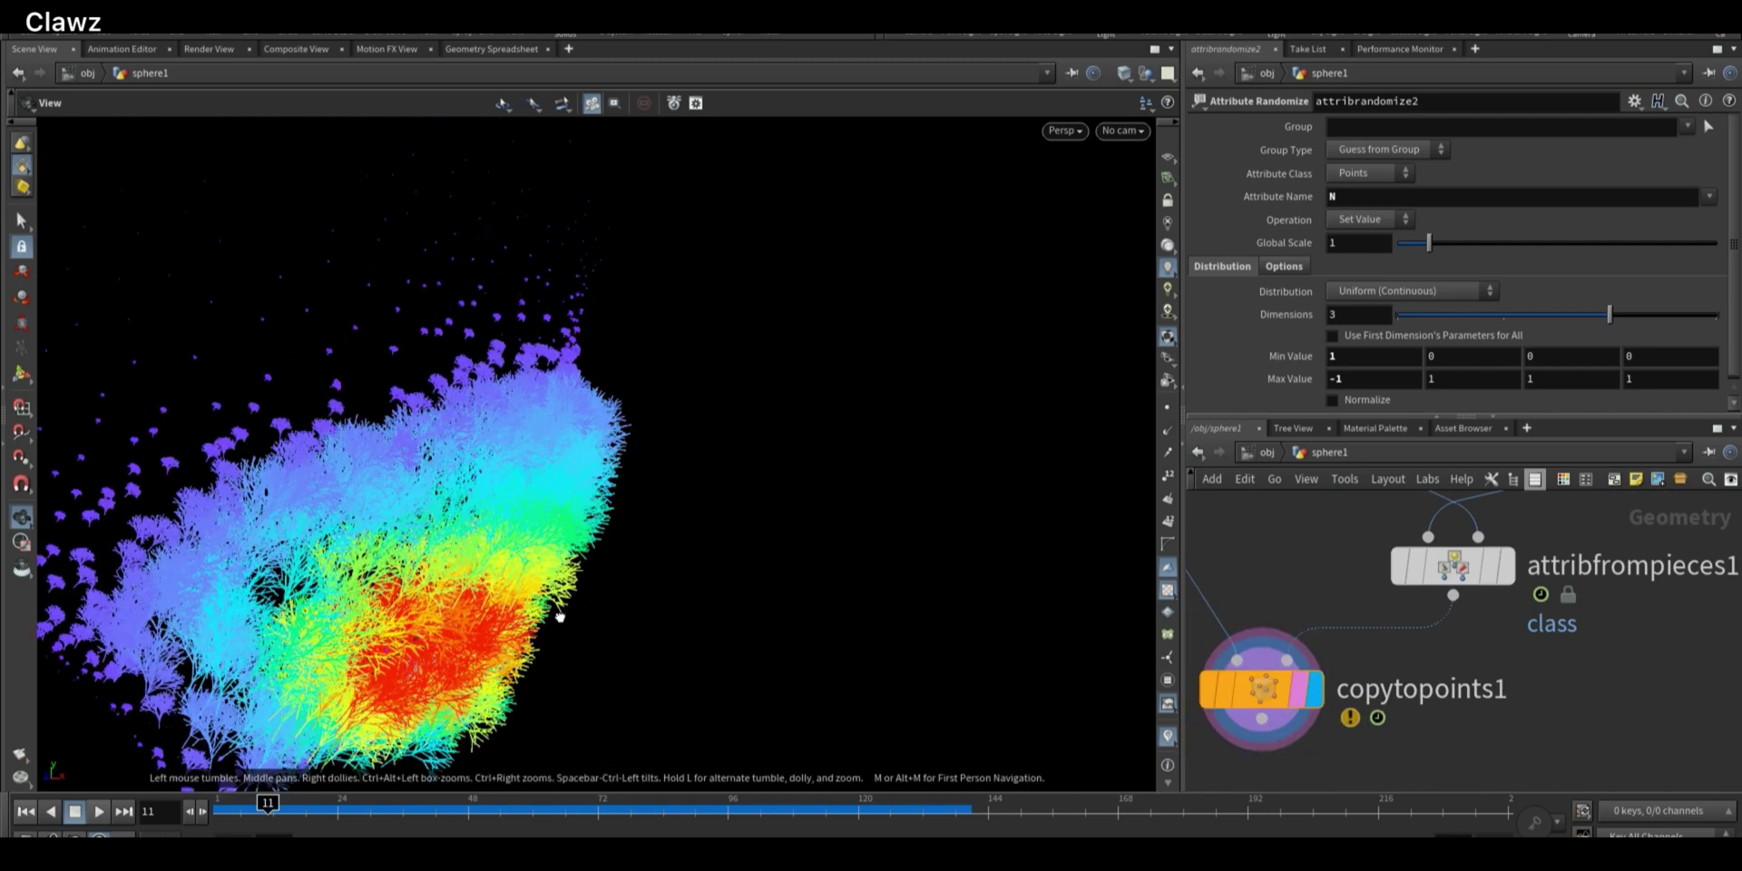
scroll(1349, 703, "down", 3)
middle_click_drag(1282, 711, 1342, 668)
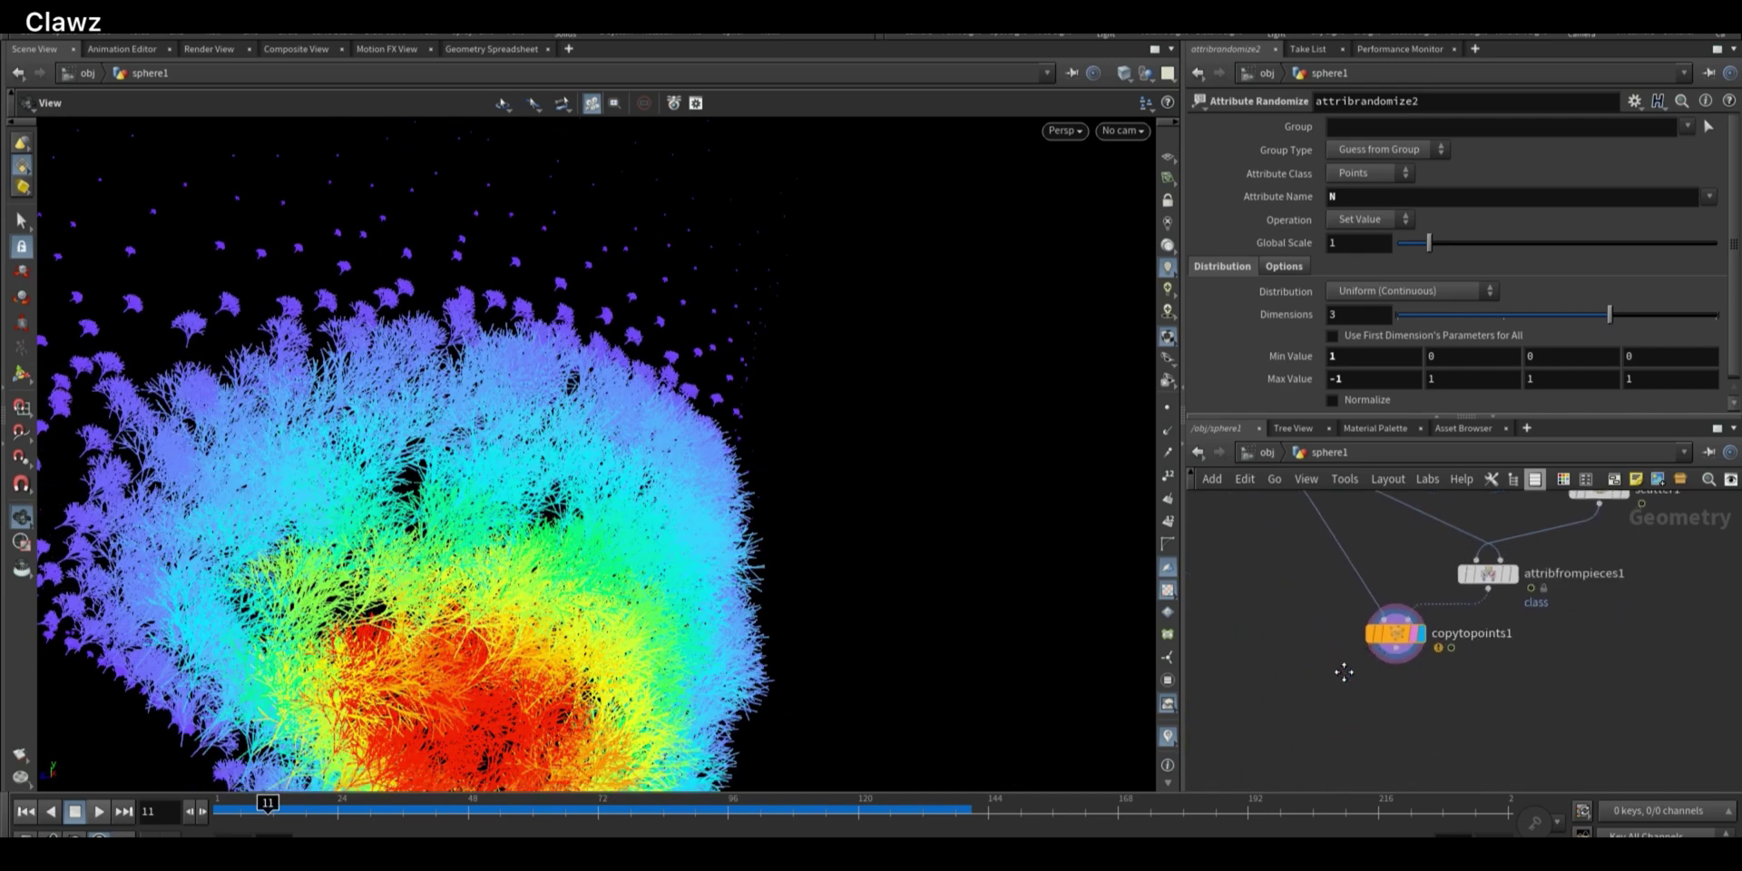
left_click(1168, 735)
left_click_drag(650, 624, 662, 677)
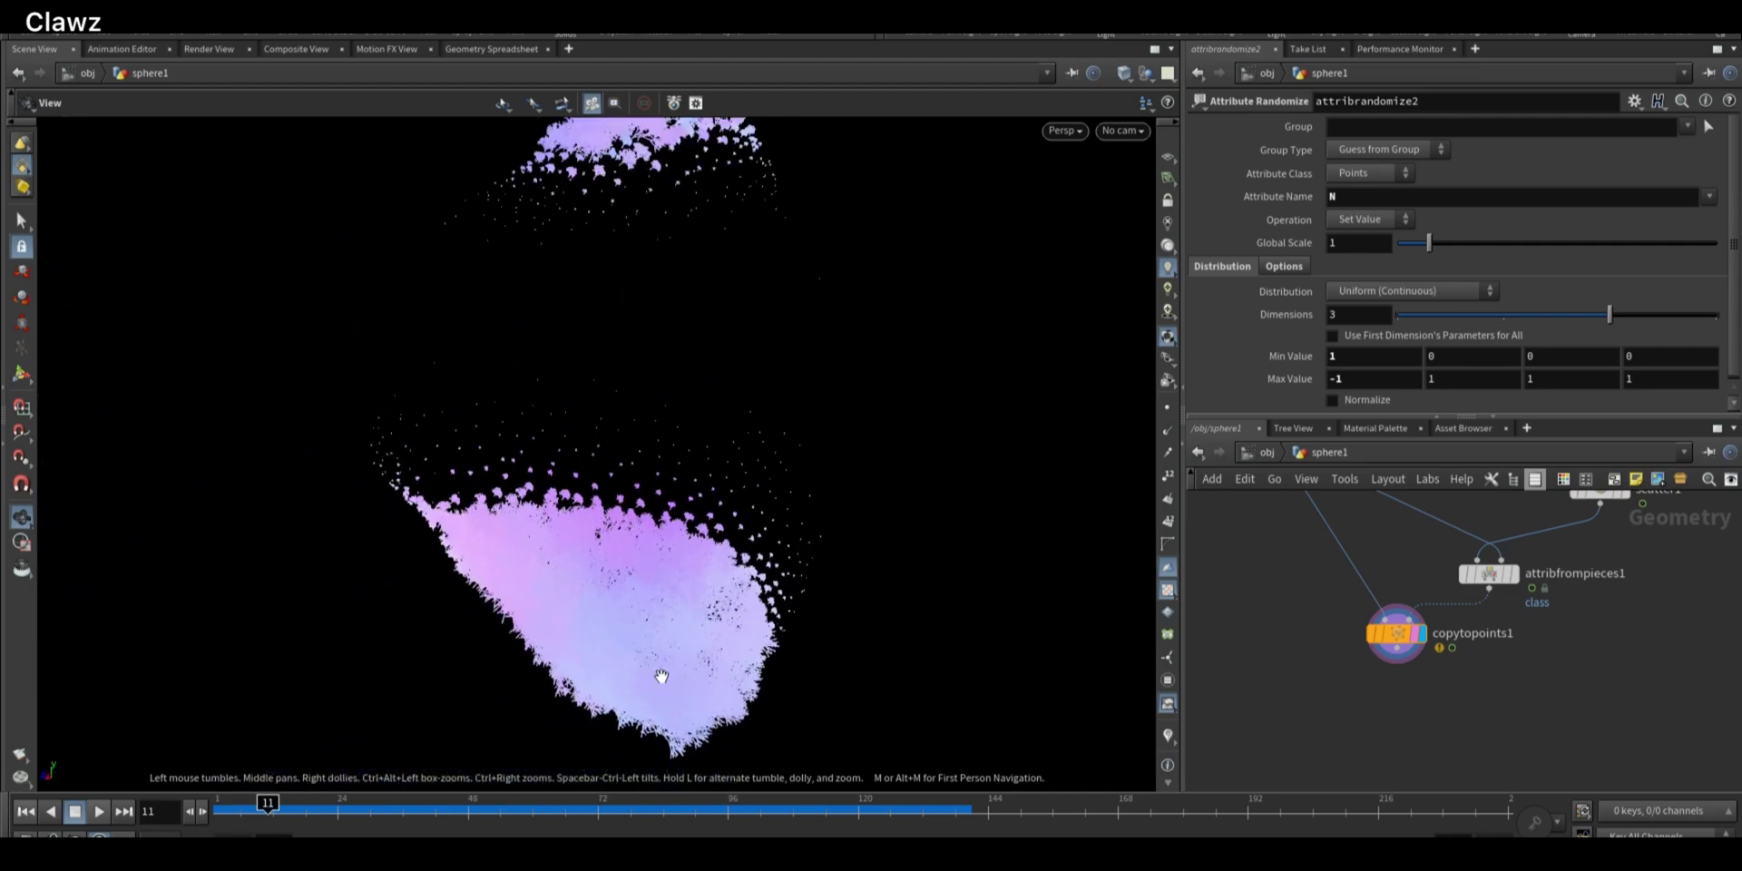
Play the animation from the first frame and examine the copied plants' growth and orientation up close
left_click(25, 813)
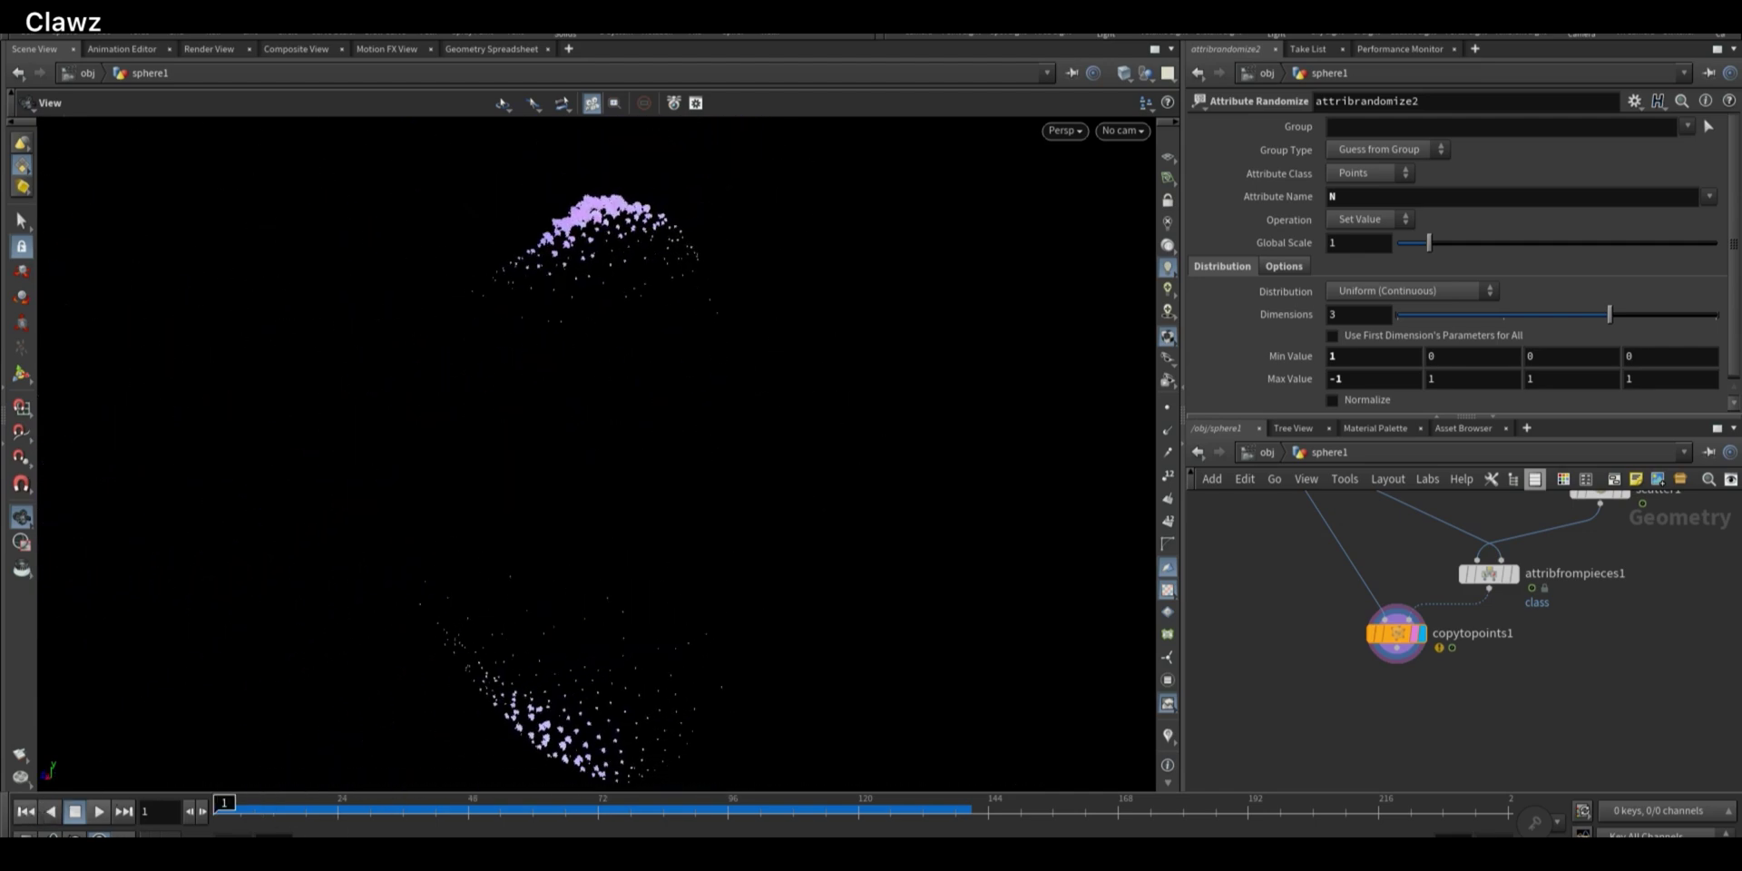
left_click(99, 812)
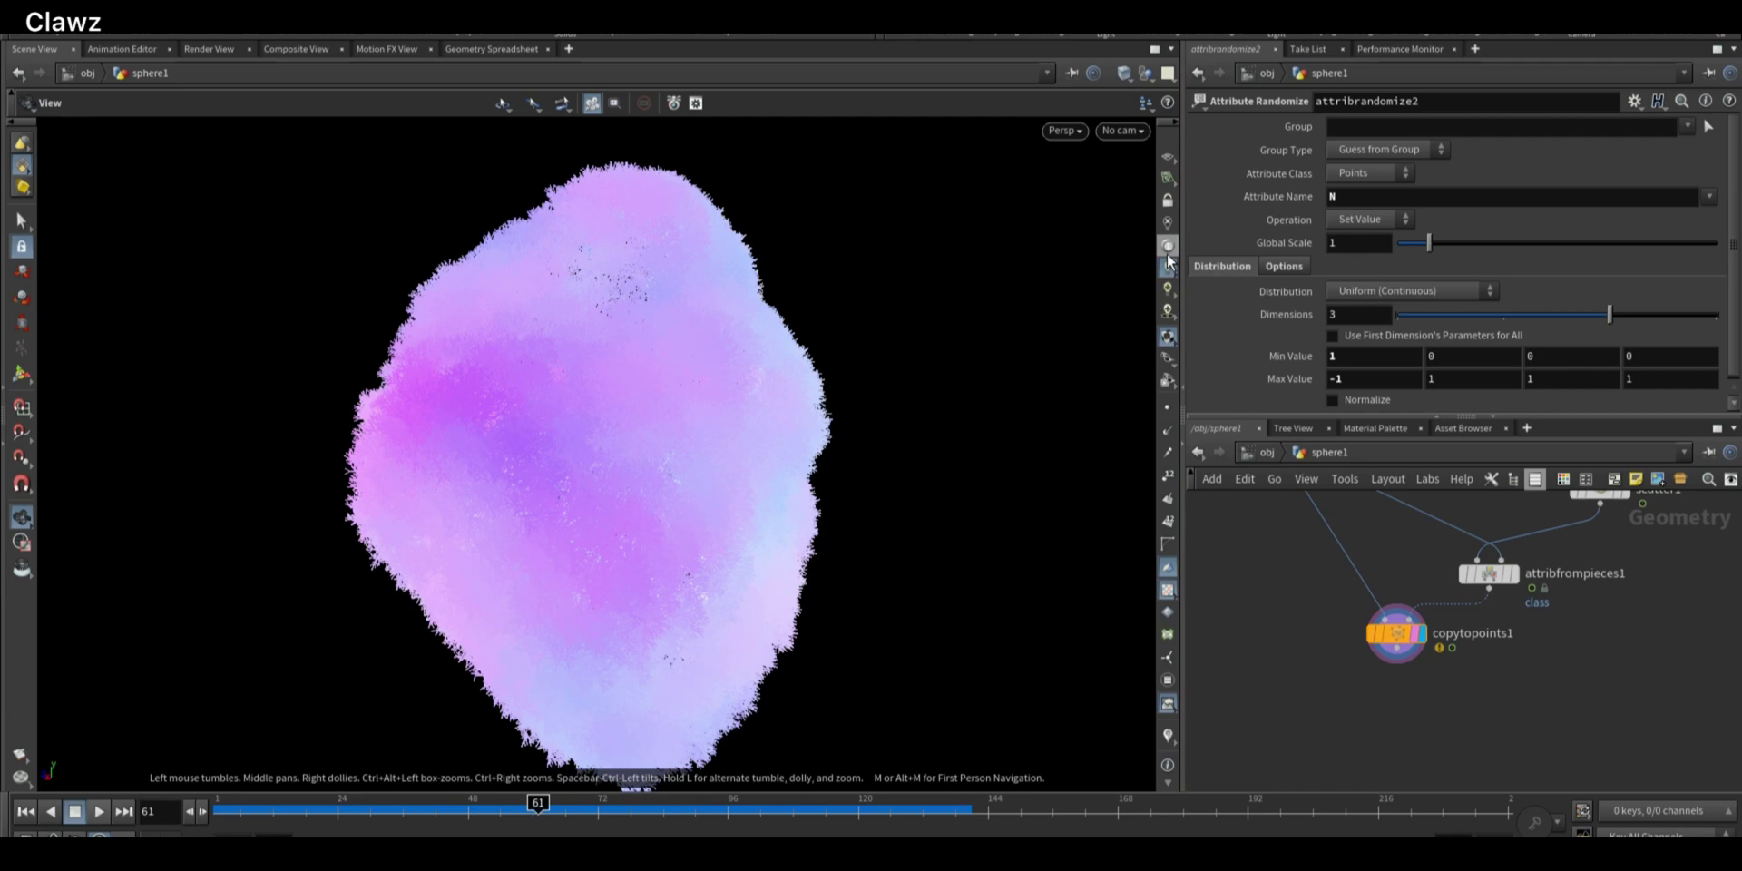
left_click_drag(647, 352, 650, 447)
right_click_drag(650, 447, 427, 525)
left_click_drag(427, 526, 432, 478)
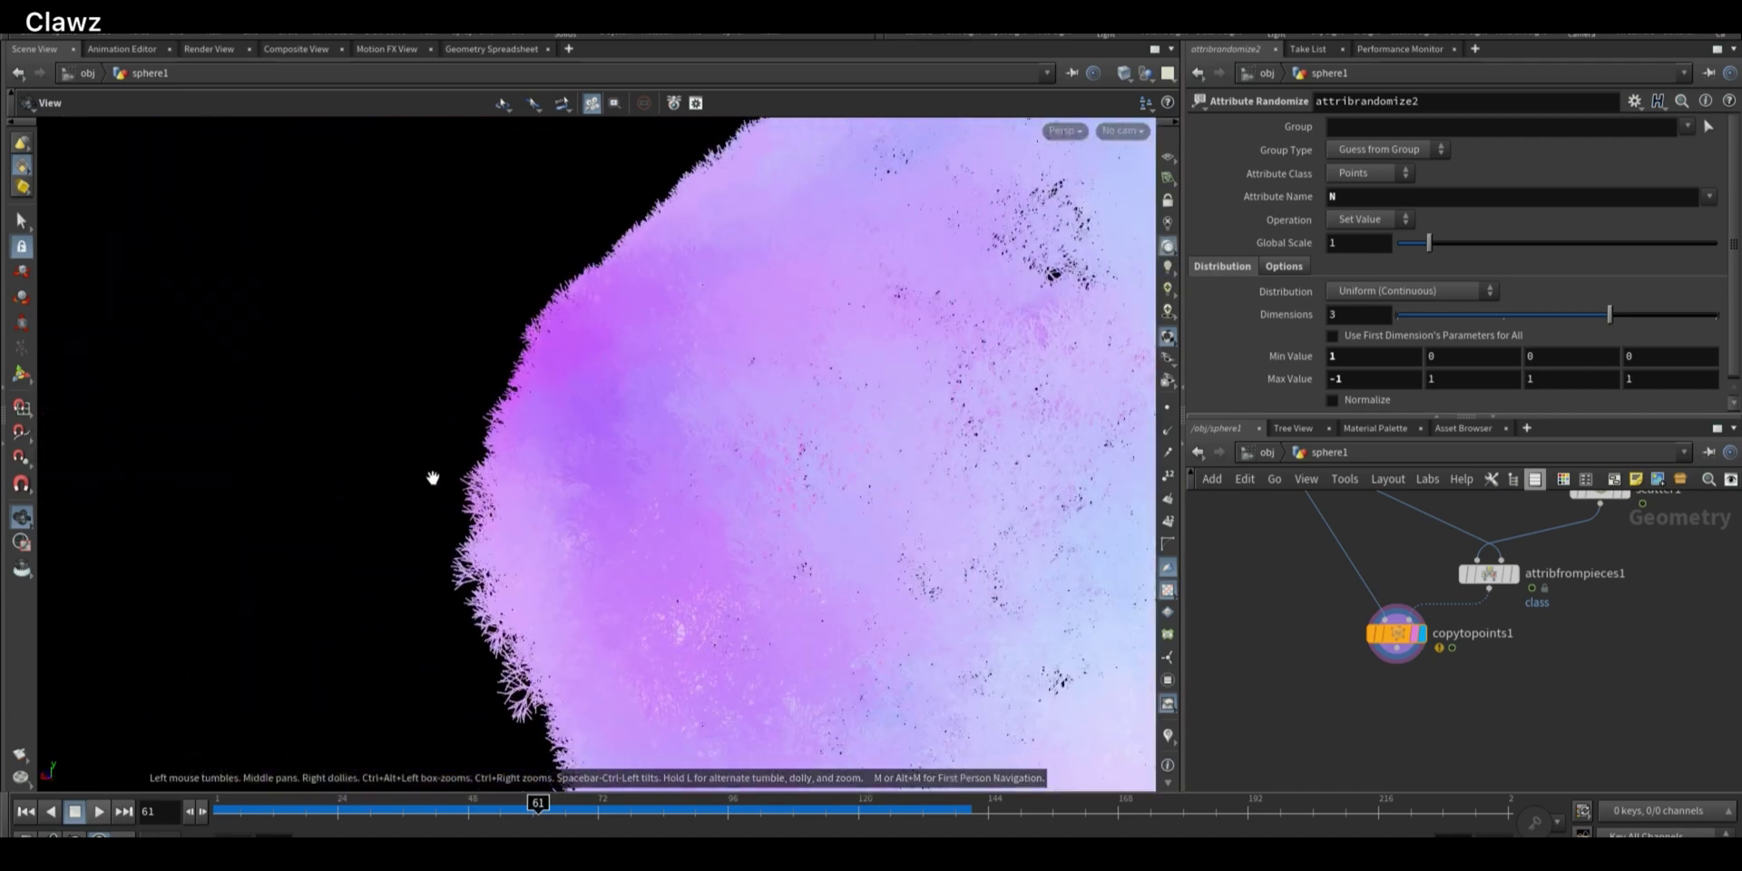
left_click_drag(607, 524, 409, 382)
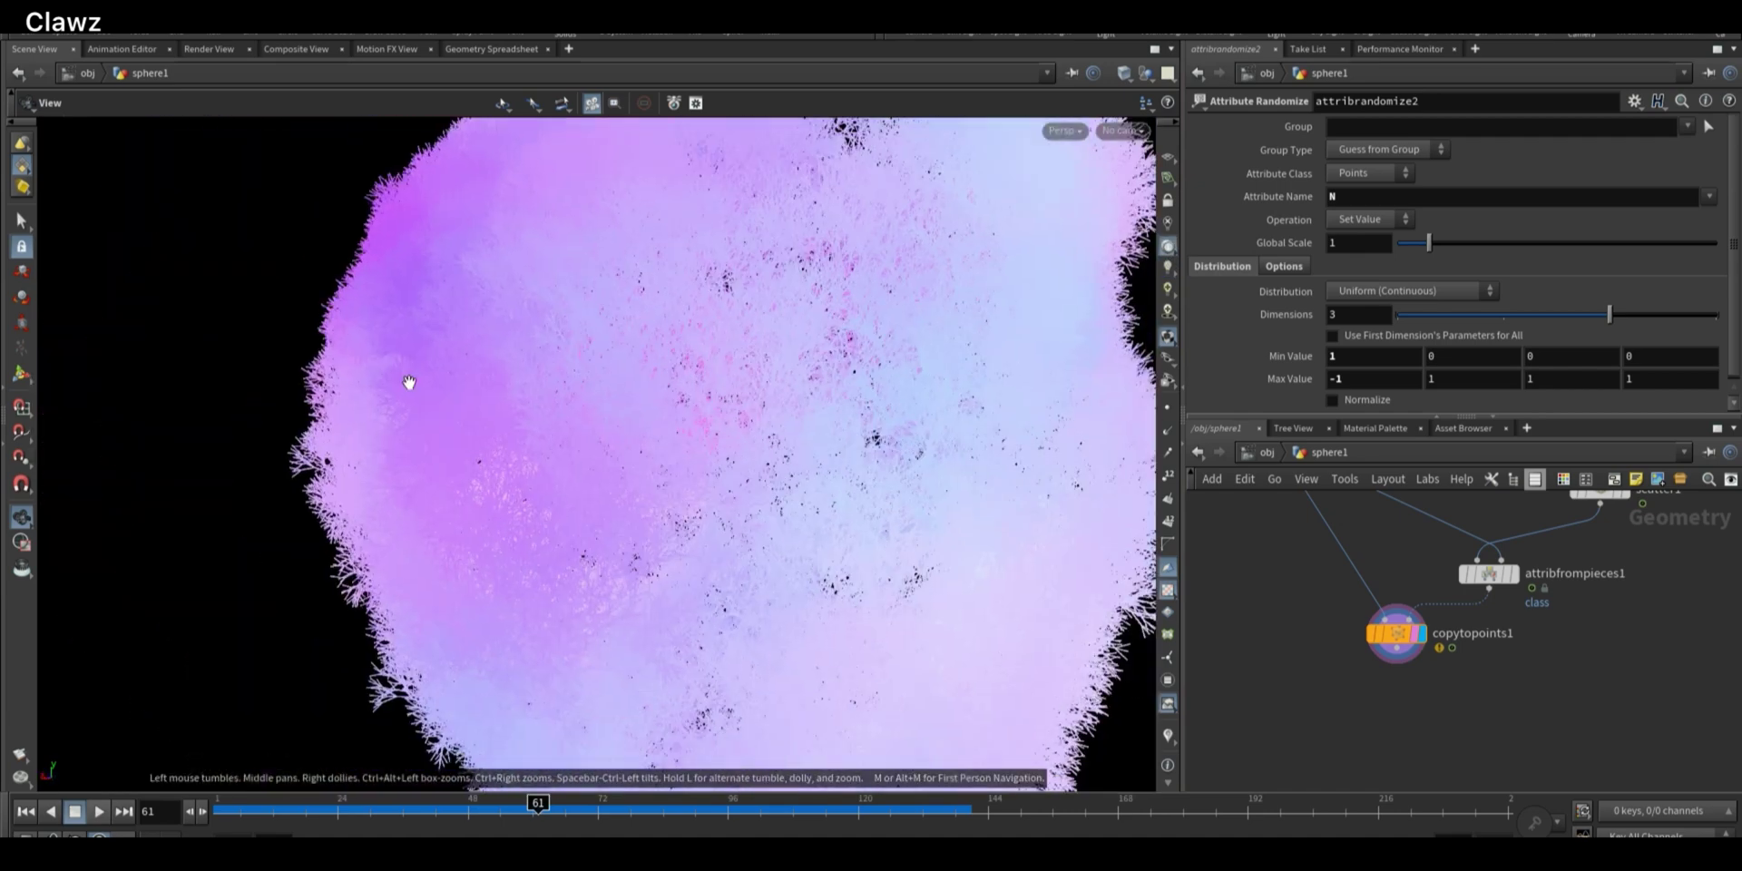
key("ctrl+Up")
left_click(98, 811)
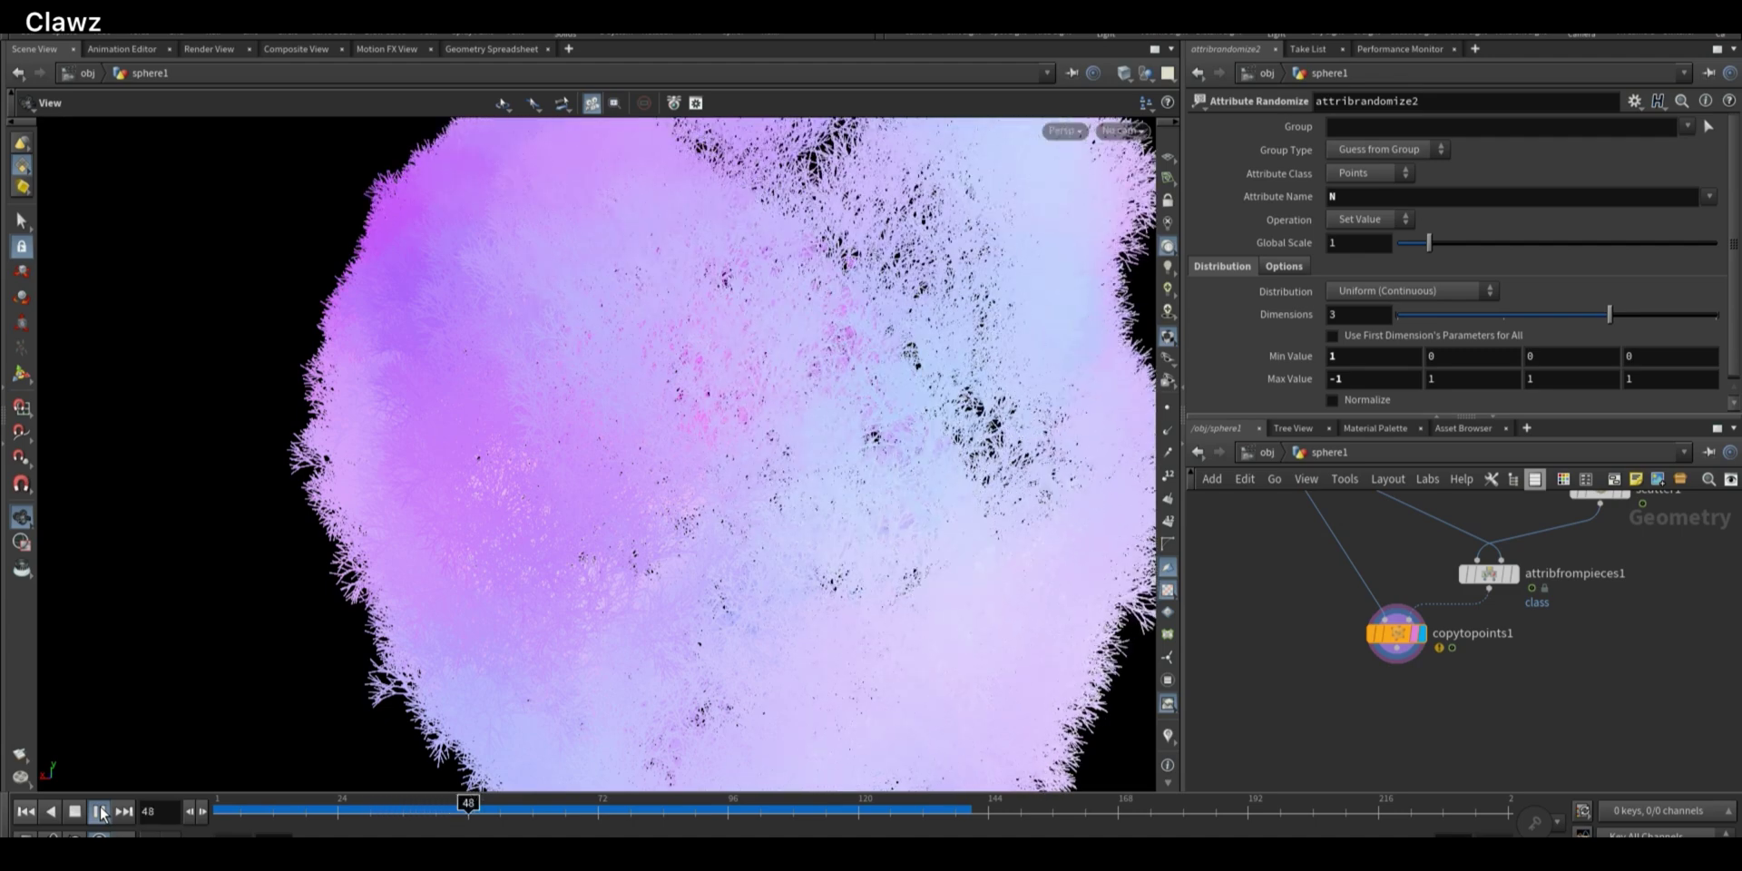
Add a Merge node below Copy to Points and connect the Copy to Points output to it
scroll(945, 678, "down", 1)
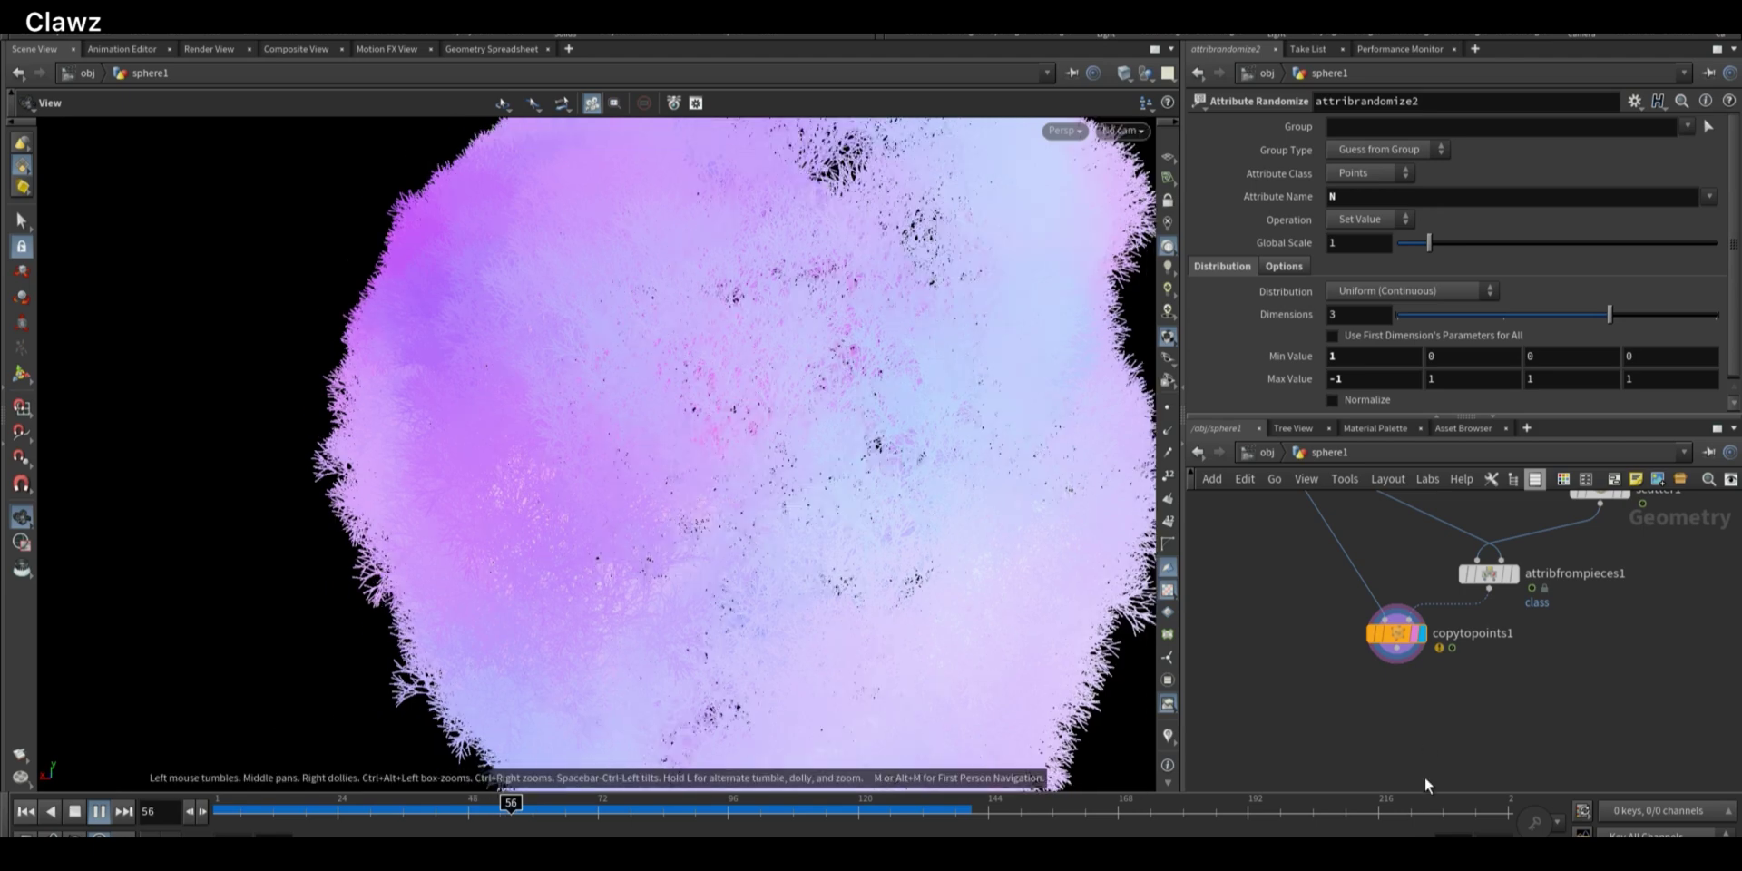
scroll(1352, 716, "down", 2)
middle_click_drag(1352, 716, 1546, 669)
scroll(1420, 685, "down", 1)
middle_click_drag(1421, 692, 1470, 666)
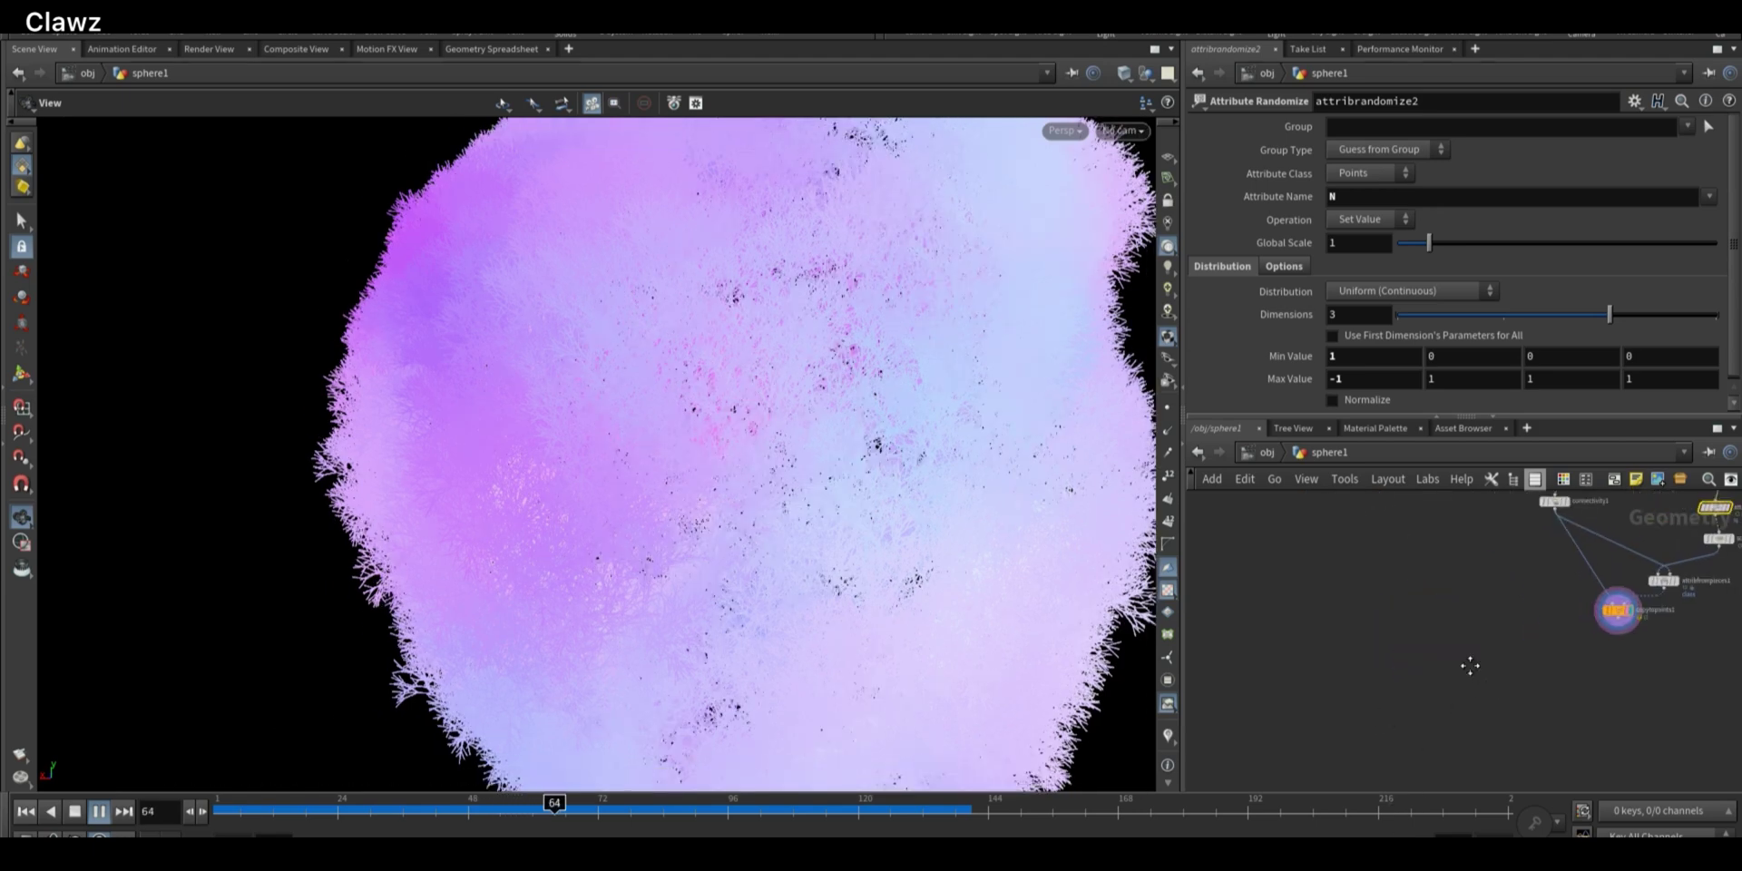
key("Tab")
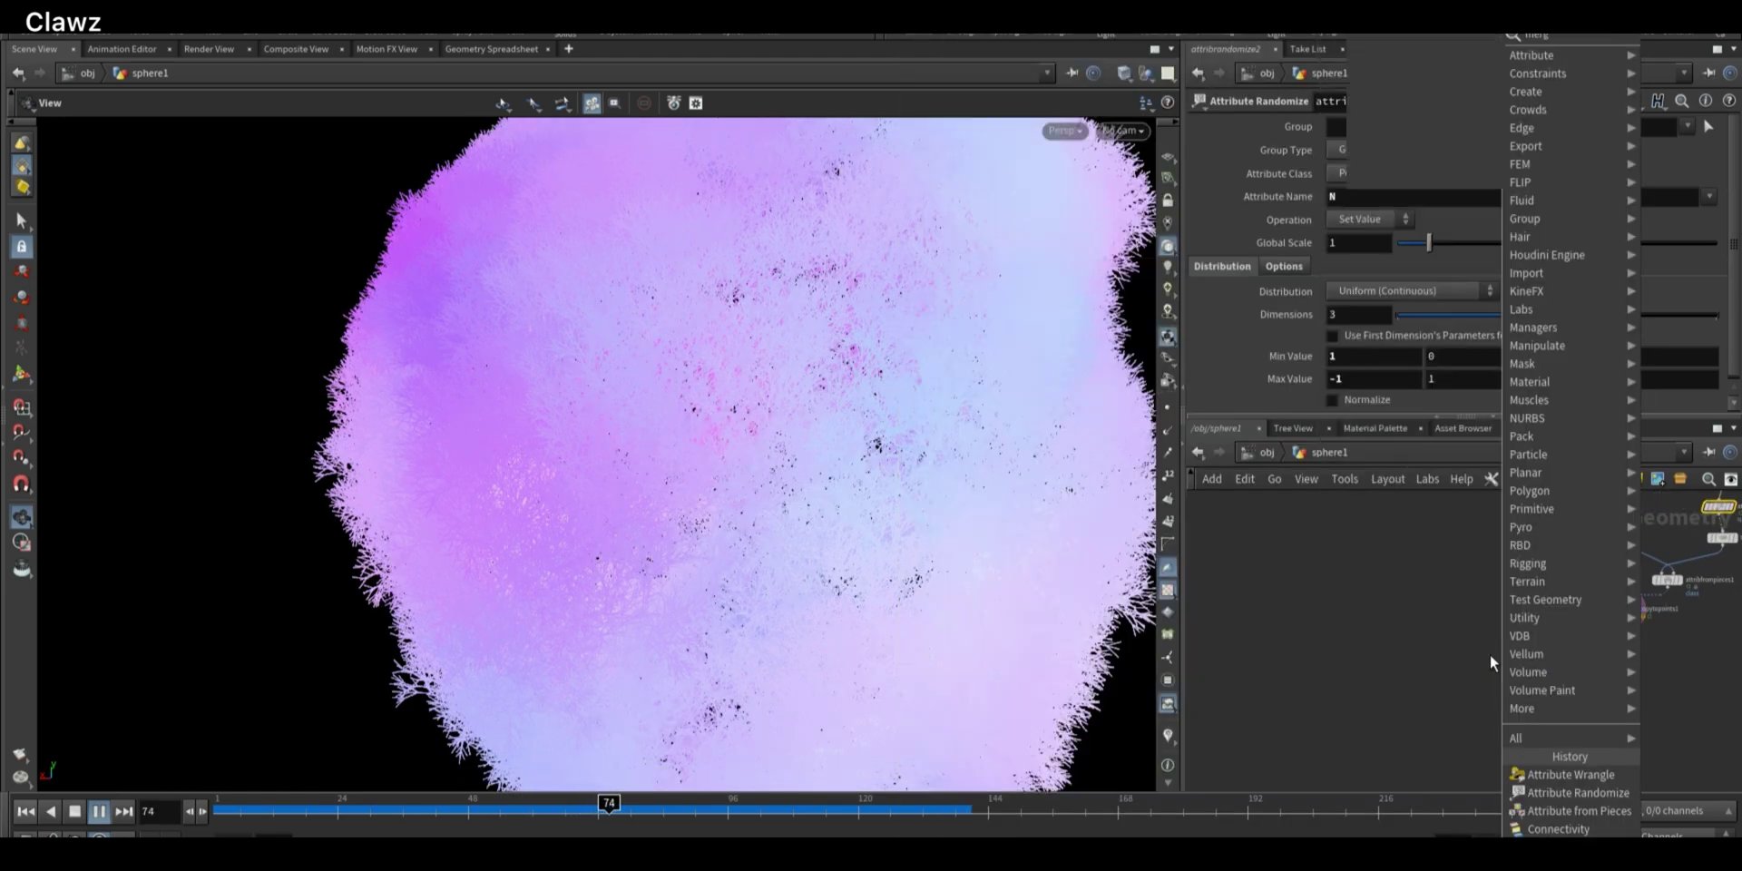
left_click(1490, 655)
left_click(1538, 669)
left_click_drag(1619, 625, 1541, 655)
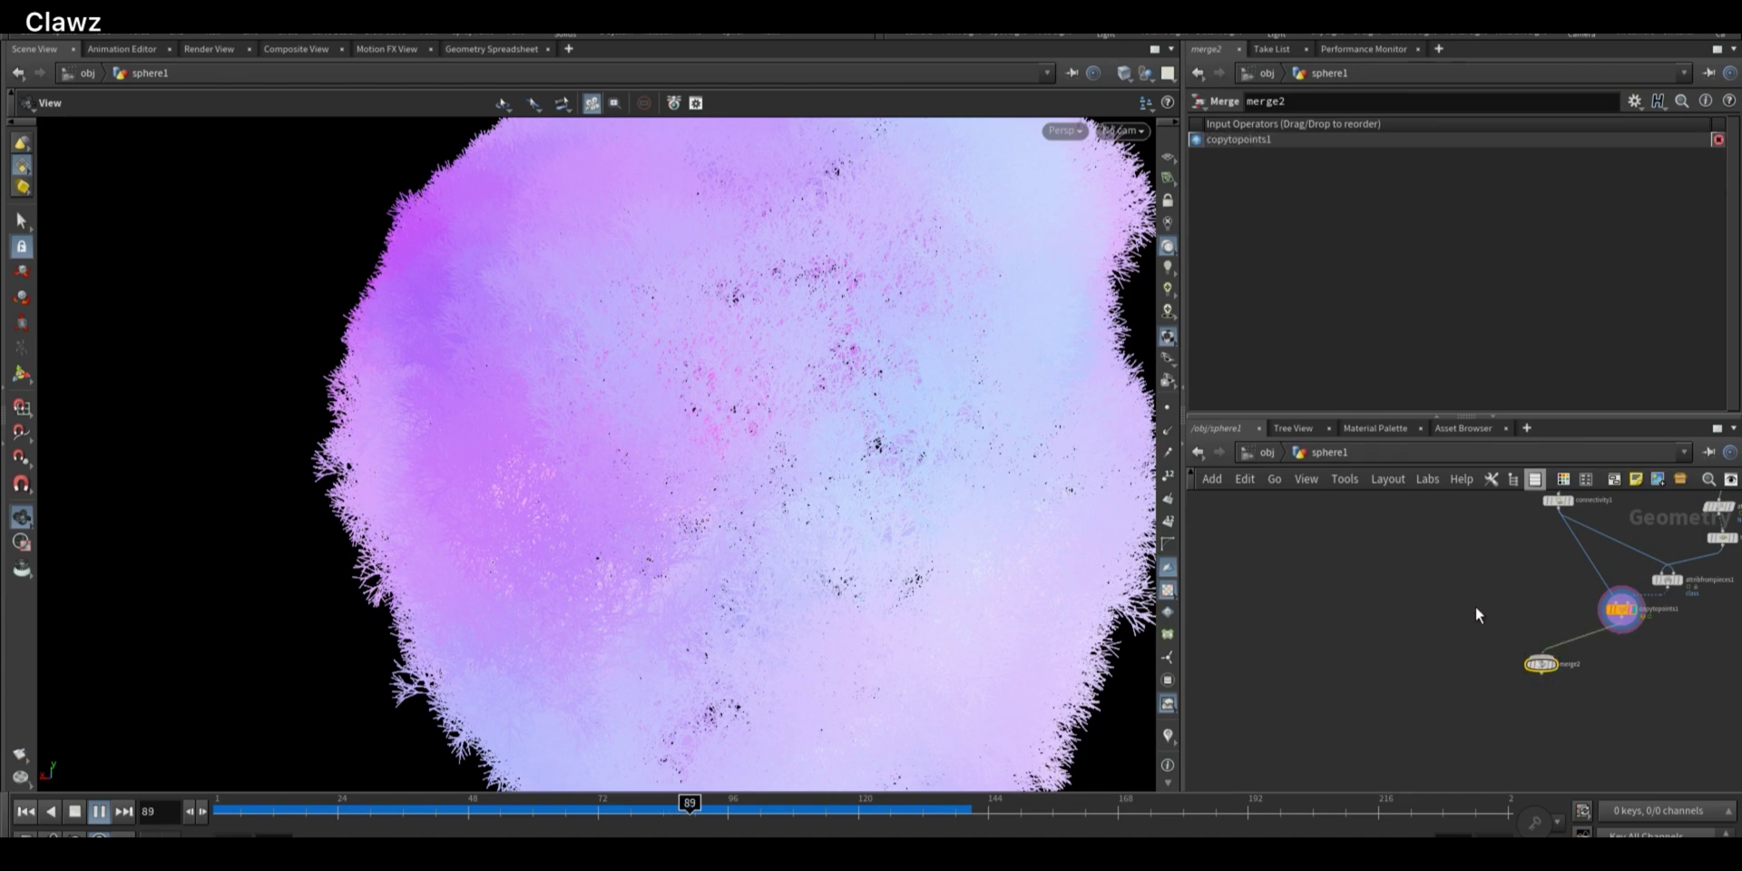
Stop playback, branch a Null node off the rock geometry above the temperature attribute nodes and name it rock
middle_click_drag(1560, 621, 1469, 696)
middle_click_drag(1723, 612, 1611, 722)
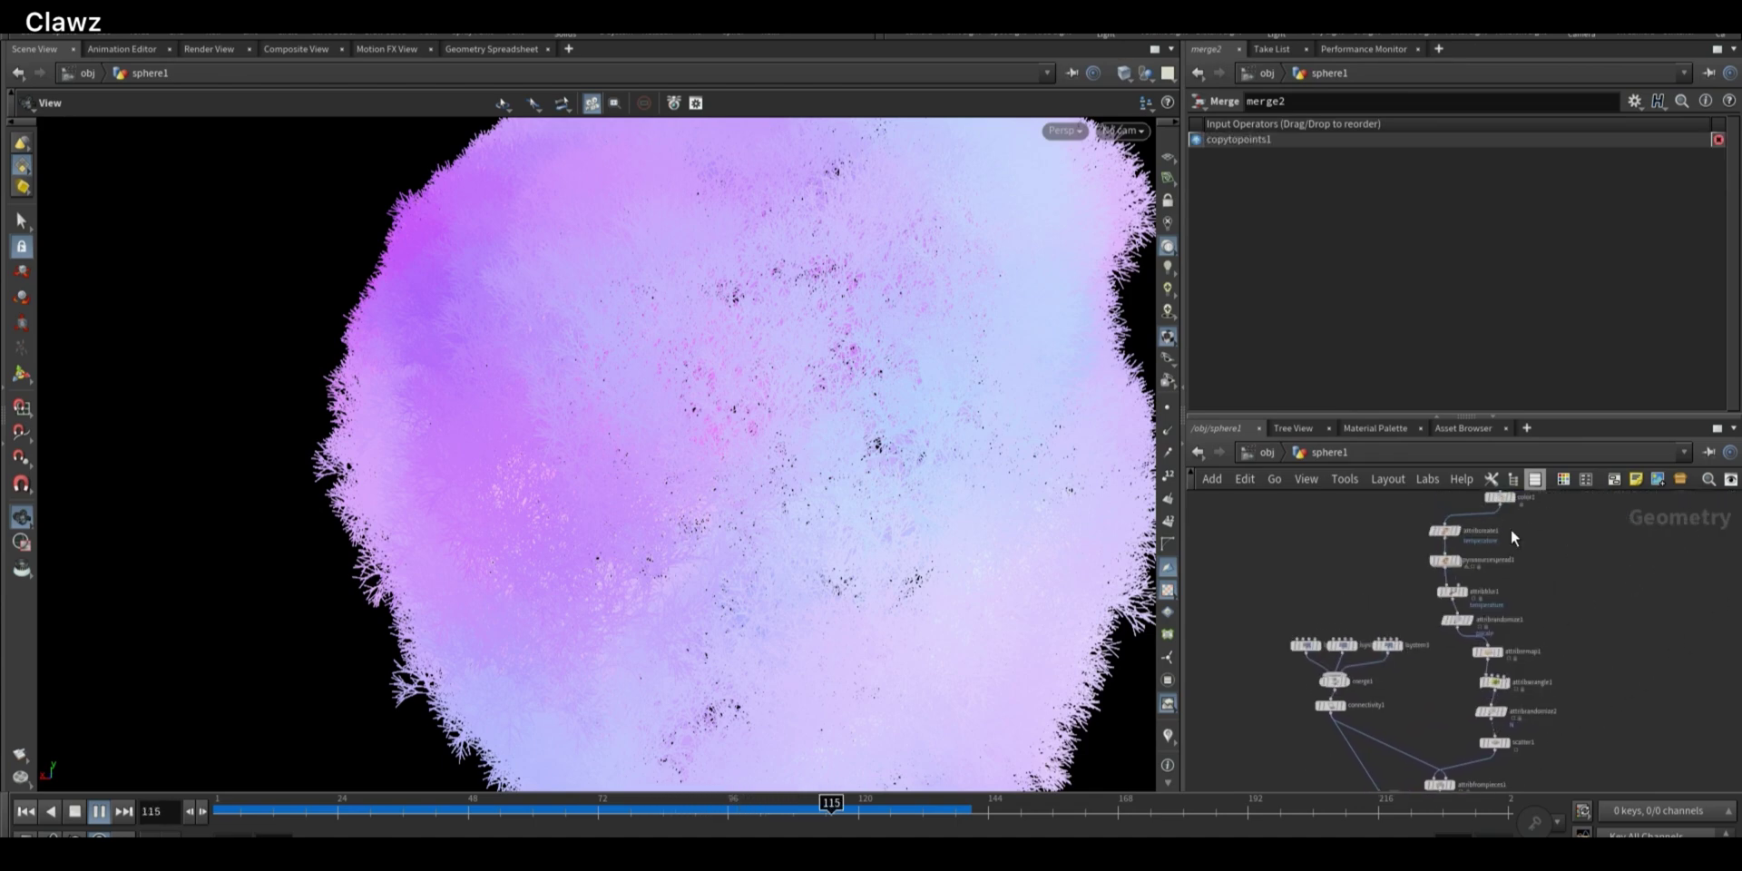
left_click(100, 815)
middle_click_drag(1593, 572, 1548, 704)
left_click(1455, 639)
middle_click_drag(1320, 621, 1580, 603)
key("Tab")
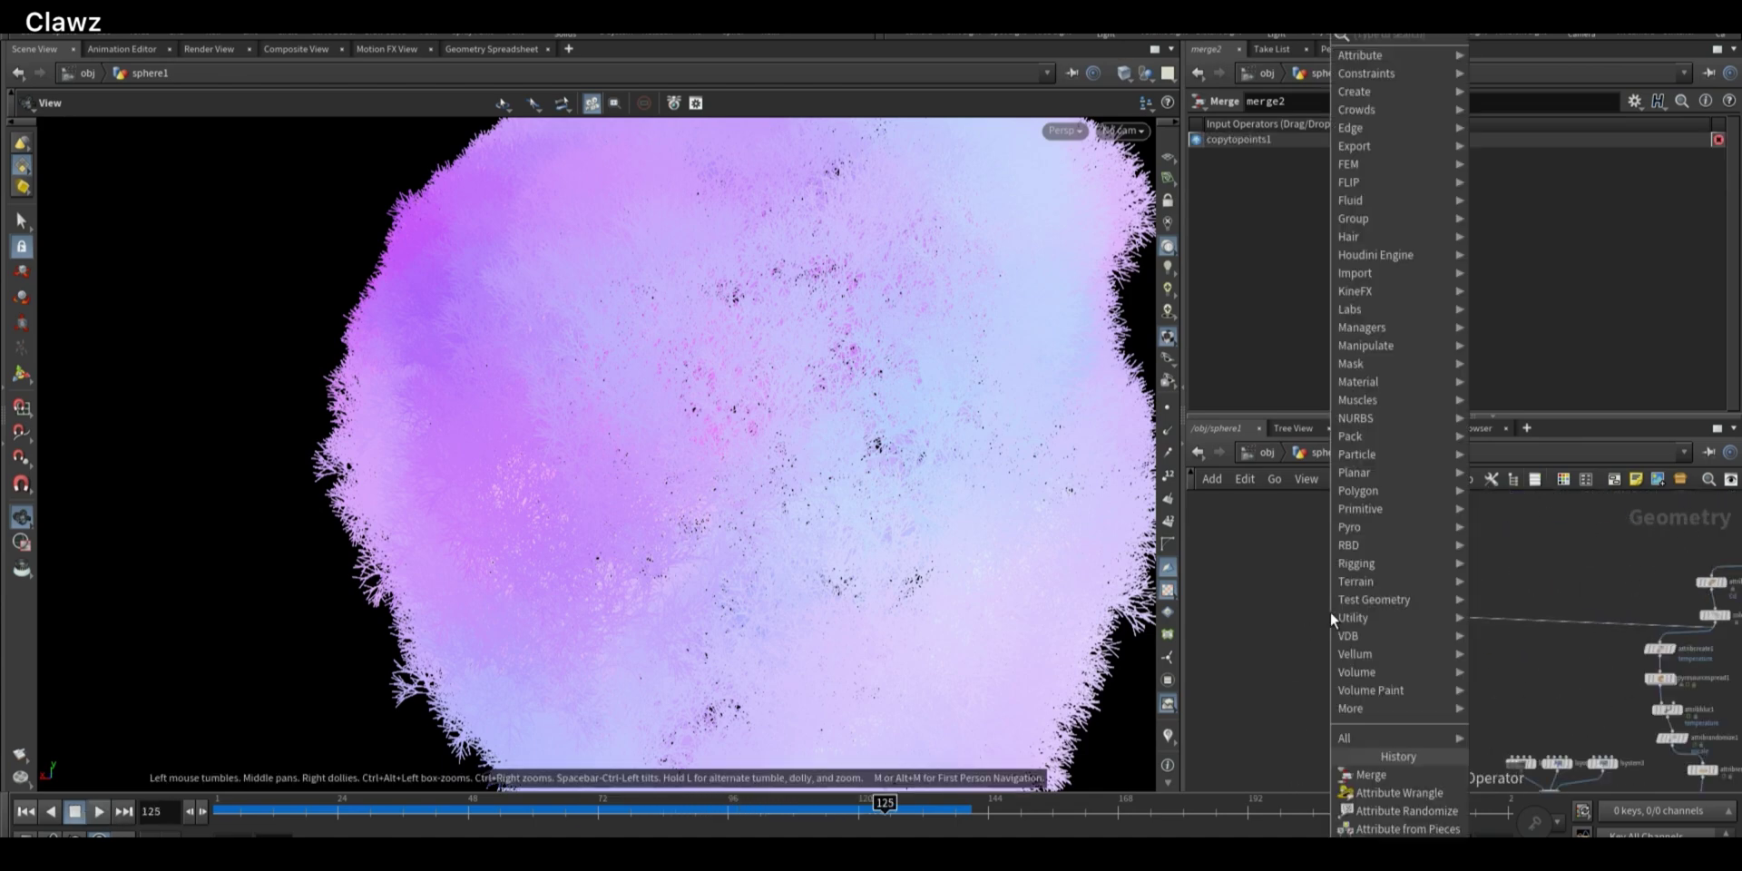
type("nu")
key("Return")
left_click(1330, 612)
scroll(1331, 610, "up", 2)
left_click(1316, 595)
type("rock")
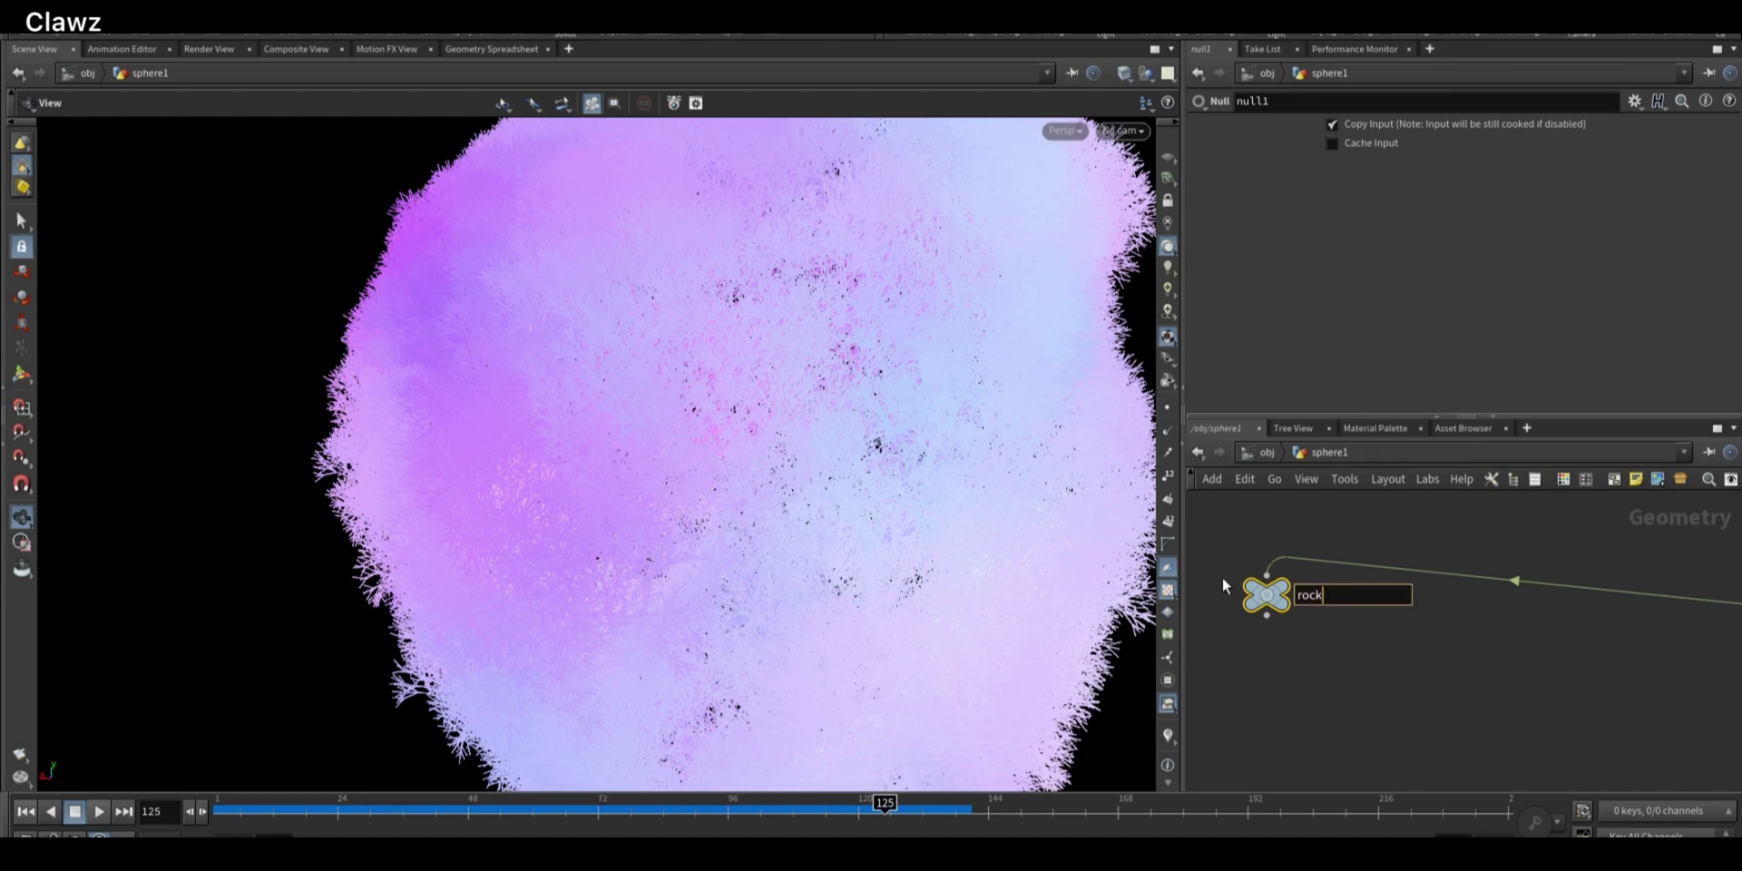
key("Return")
Connect the rock Null to the new Merge node and display the merged rock and plants
left_click(1269, 620)
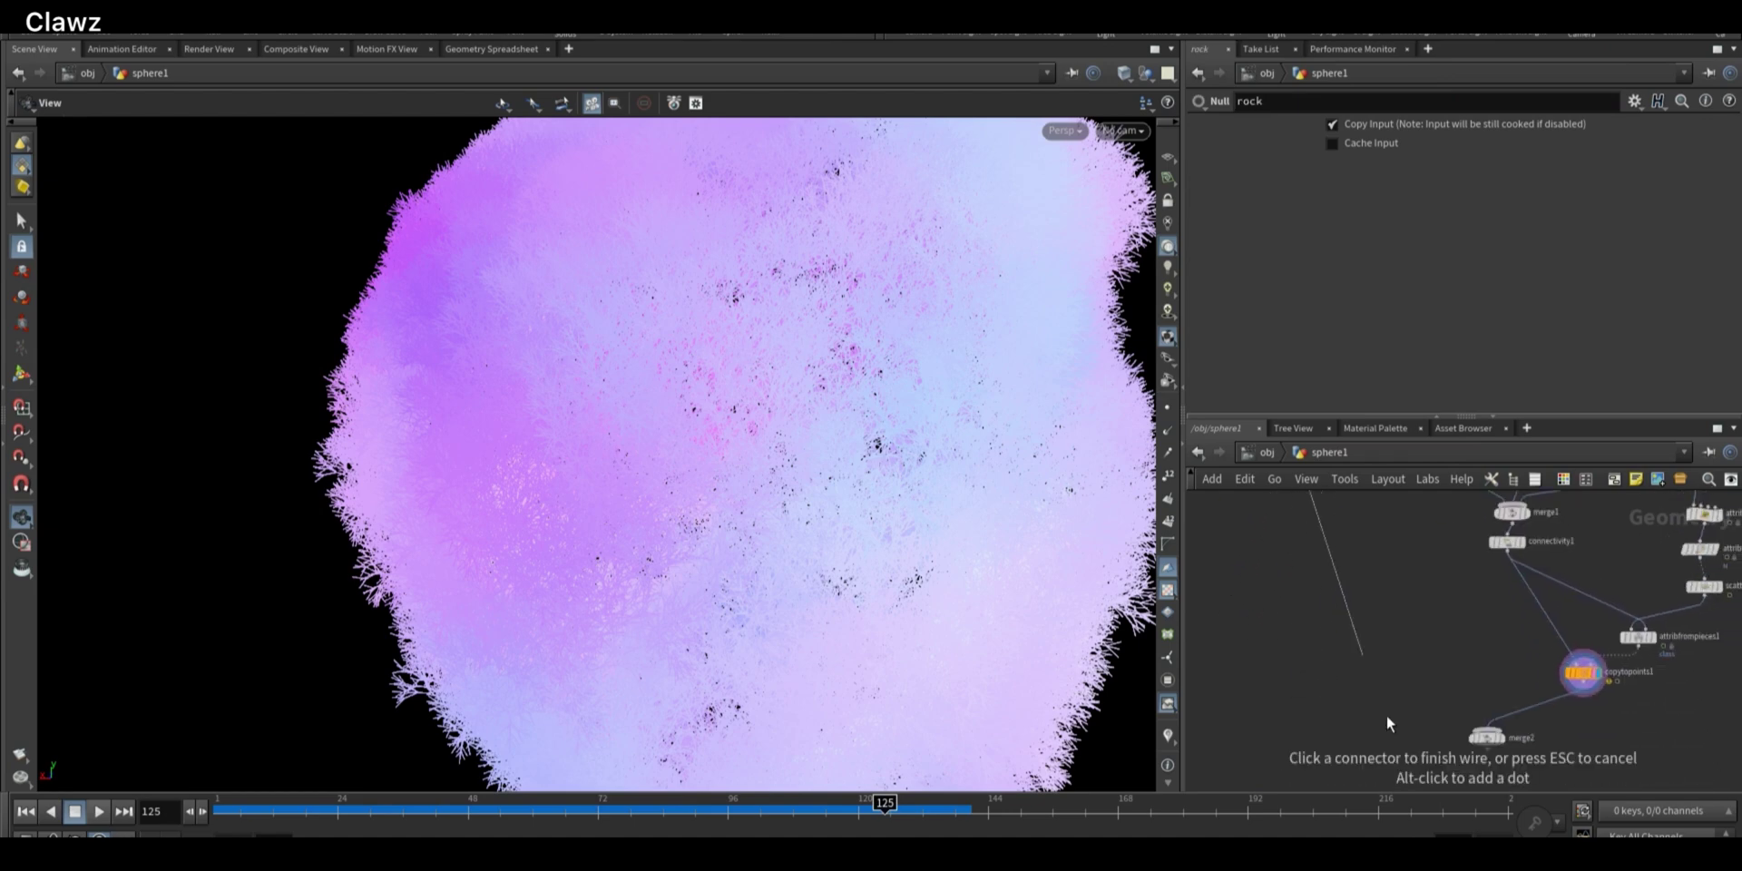
left_click(1477, 738)
scroll(1484, 740, "up", 3)
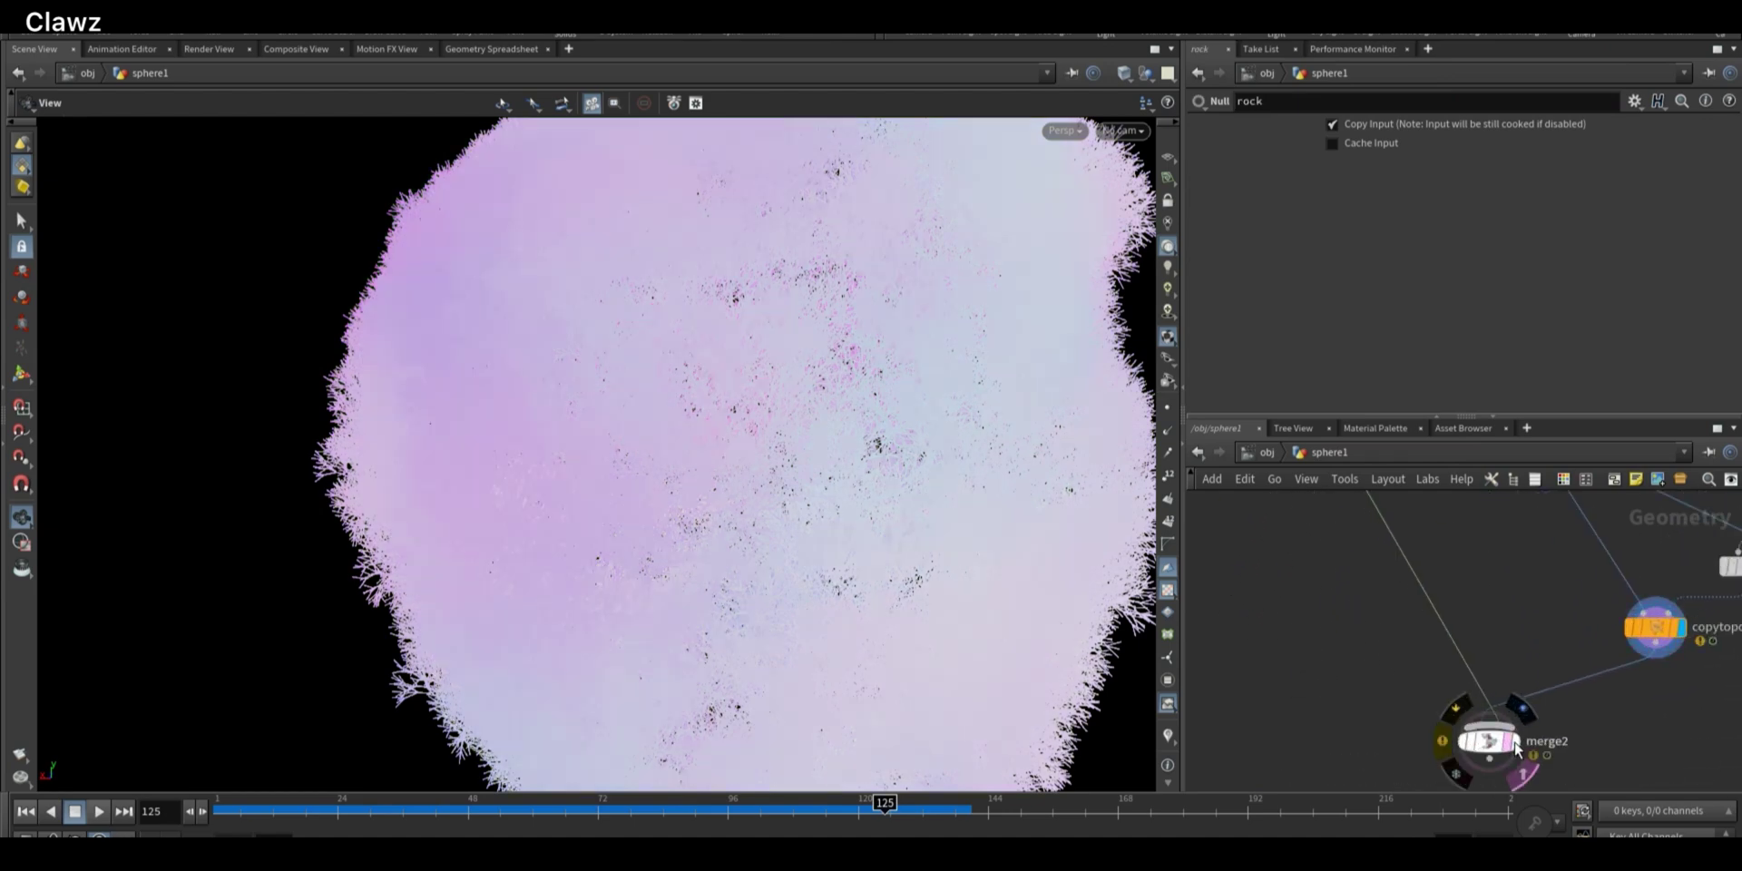
scroll(1498, 740, "down", 5)
mouse_move(1472, 685)
middle_mouse_down()
mouse_move(1432, 763)
mouse_move(1467, 689)
middle_mouse_up()
left_click_drag(635, 590, 580, 581)
scroll(581, 580, "down", 5)
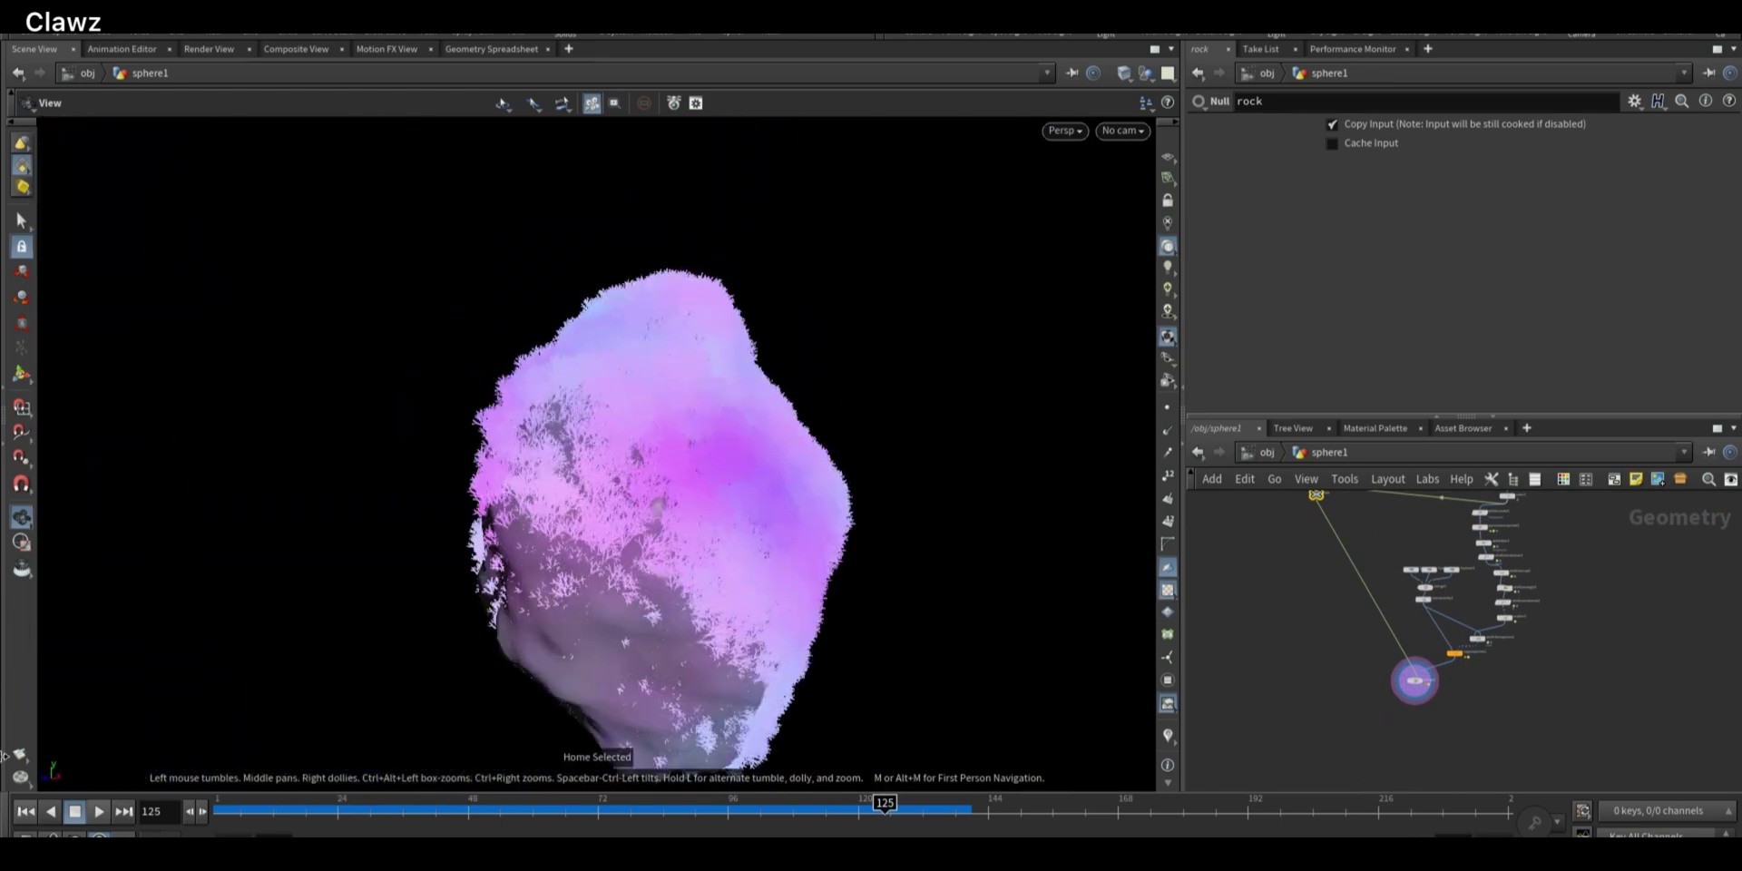
Play the merged result from the first frame and inspect the plant coverage from several sides of the rock
left_click(25, 812)
left_click(101, 813)
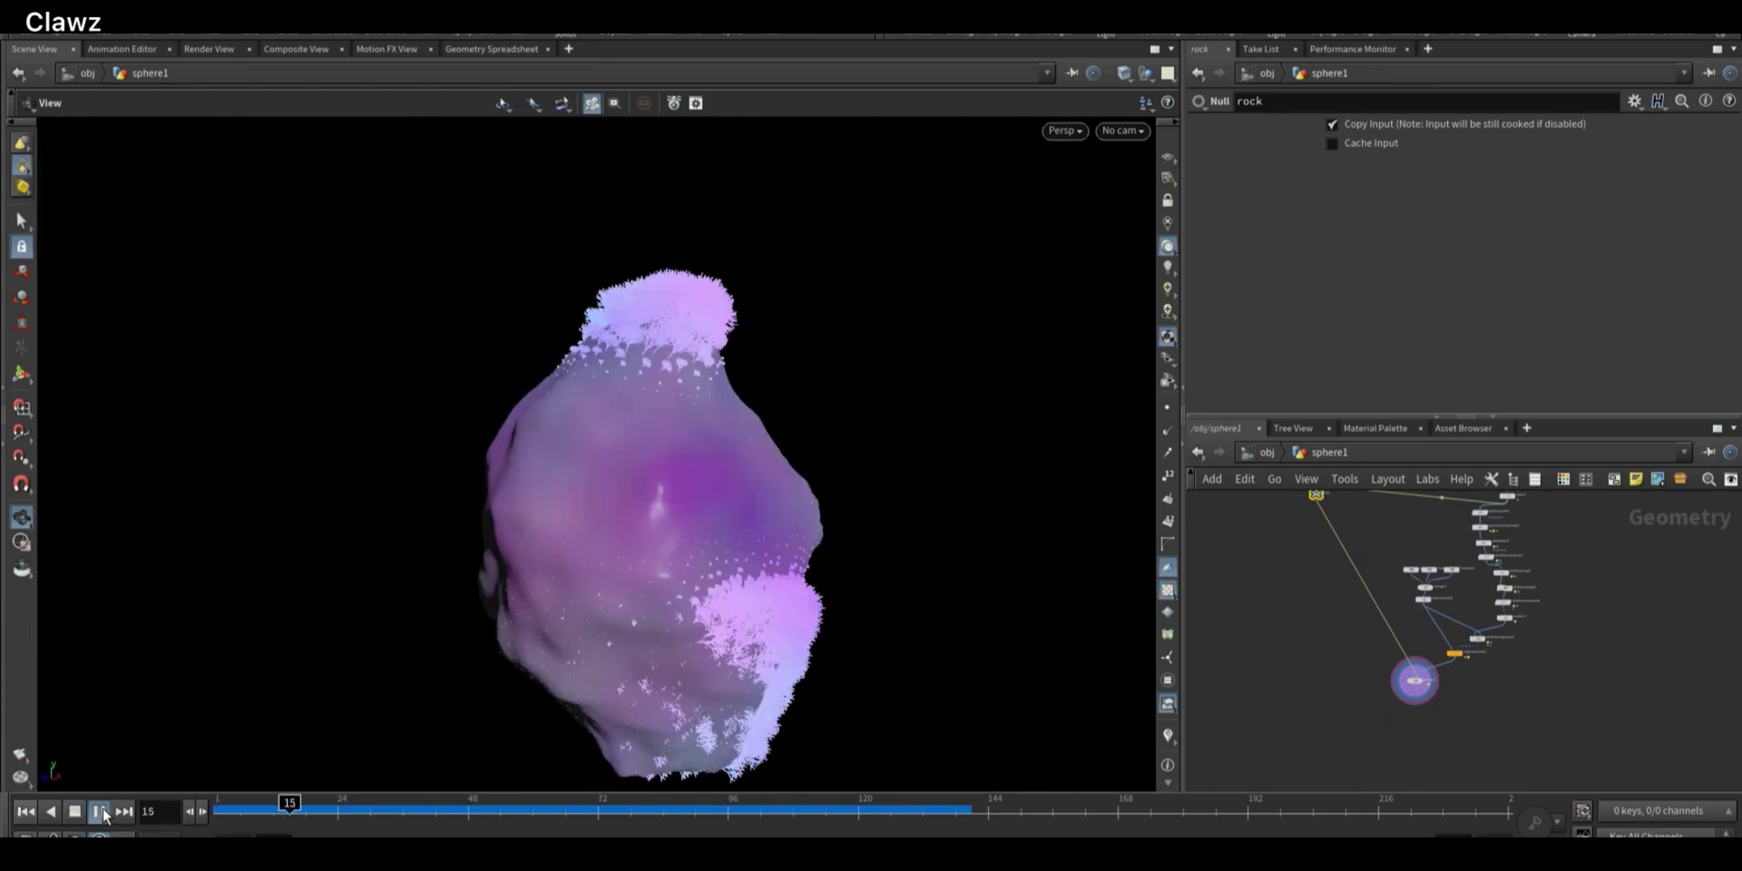
left_click(104, 815)
left_click_drag(840, 476, 526, 712)
left_click(25, 811)
left_click(100, 811)
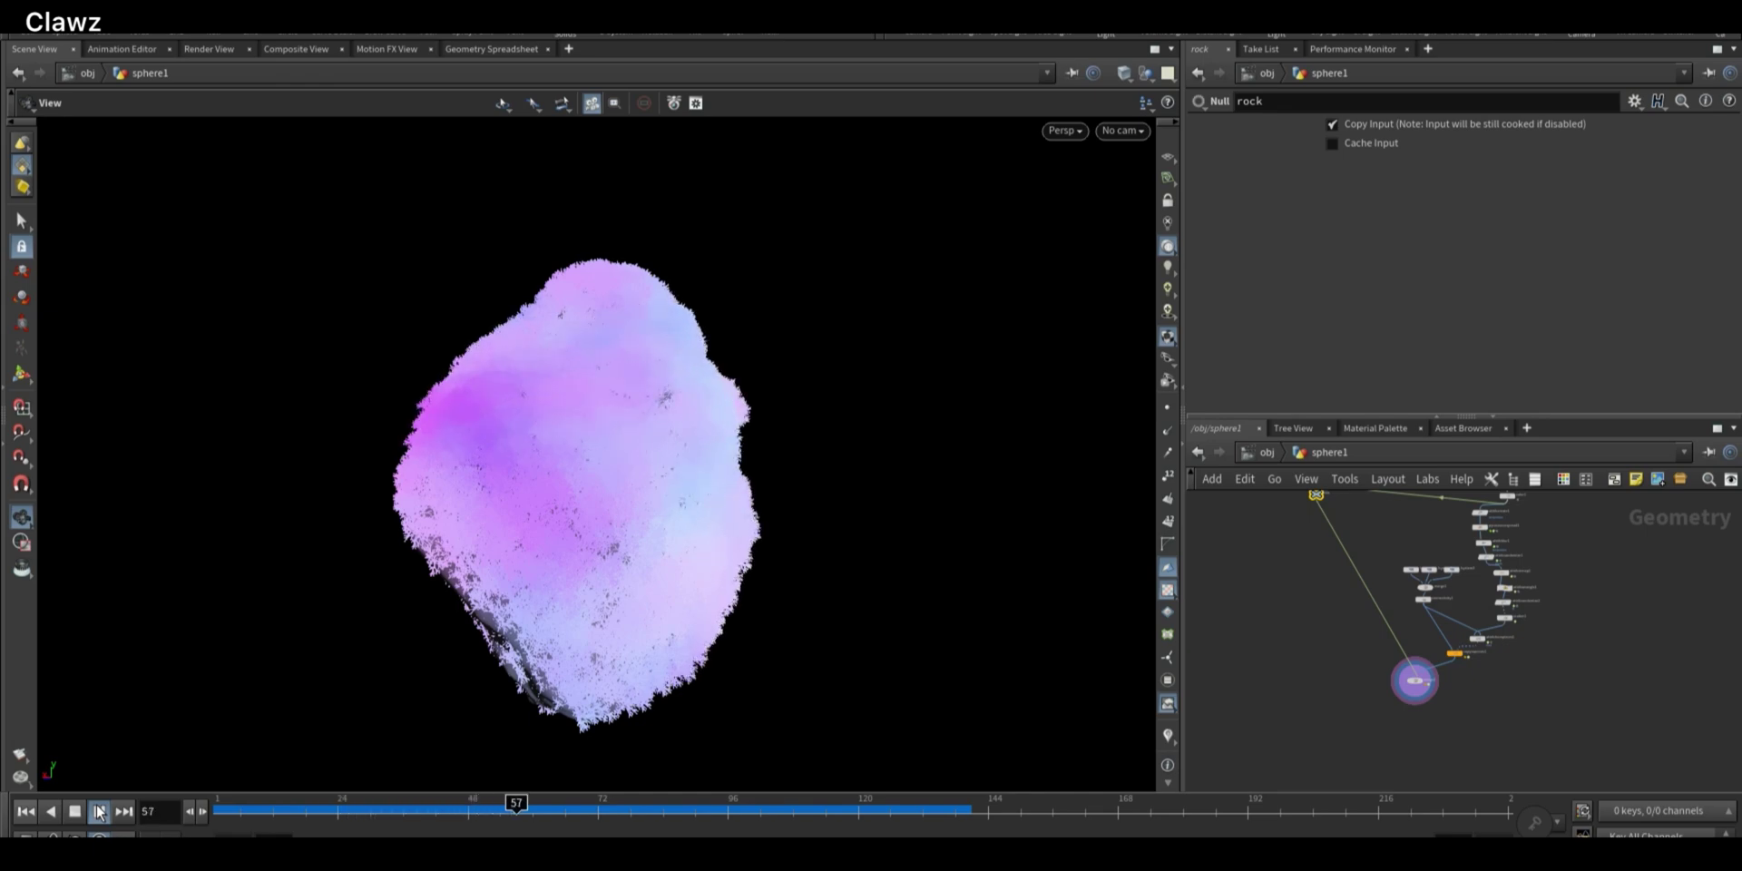
left_click(100, 812)
mouse_move(544, 580)
left_mouse_down()
mouse_move(563, 563)
mouse_move(668, 572)
mouse_move(315, 595)
left_mouse_up()
left_click_drag(862, 606, 617, 555)
scroll(612, 551, "up", 4)
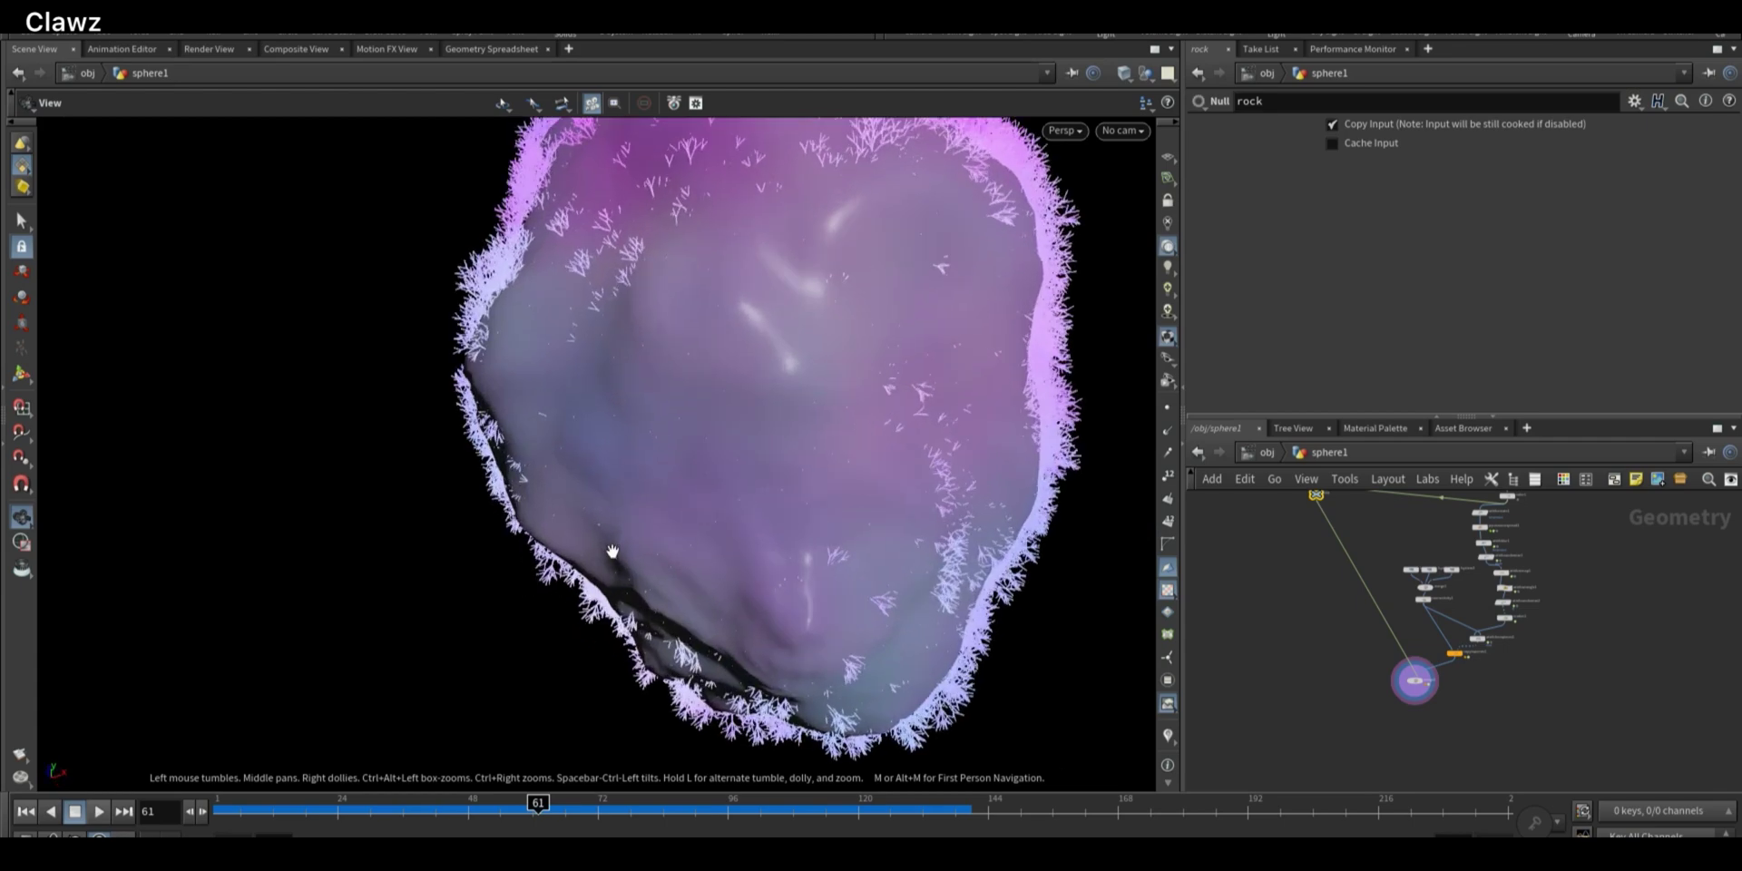
Delete the Attribute Randomize node for N between the Attribute Wrangle and Scatter nodes
scroll(1367, 607, "up", 4)
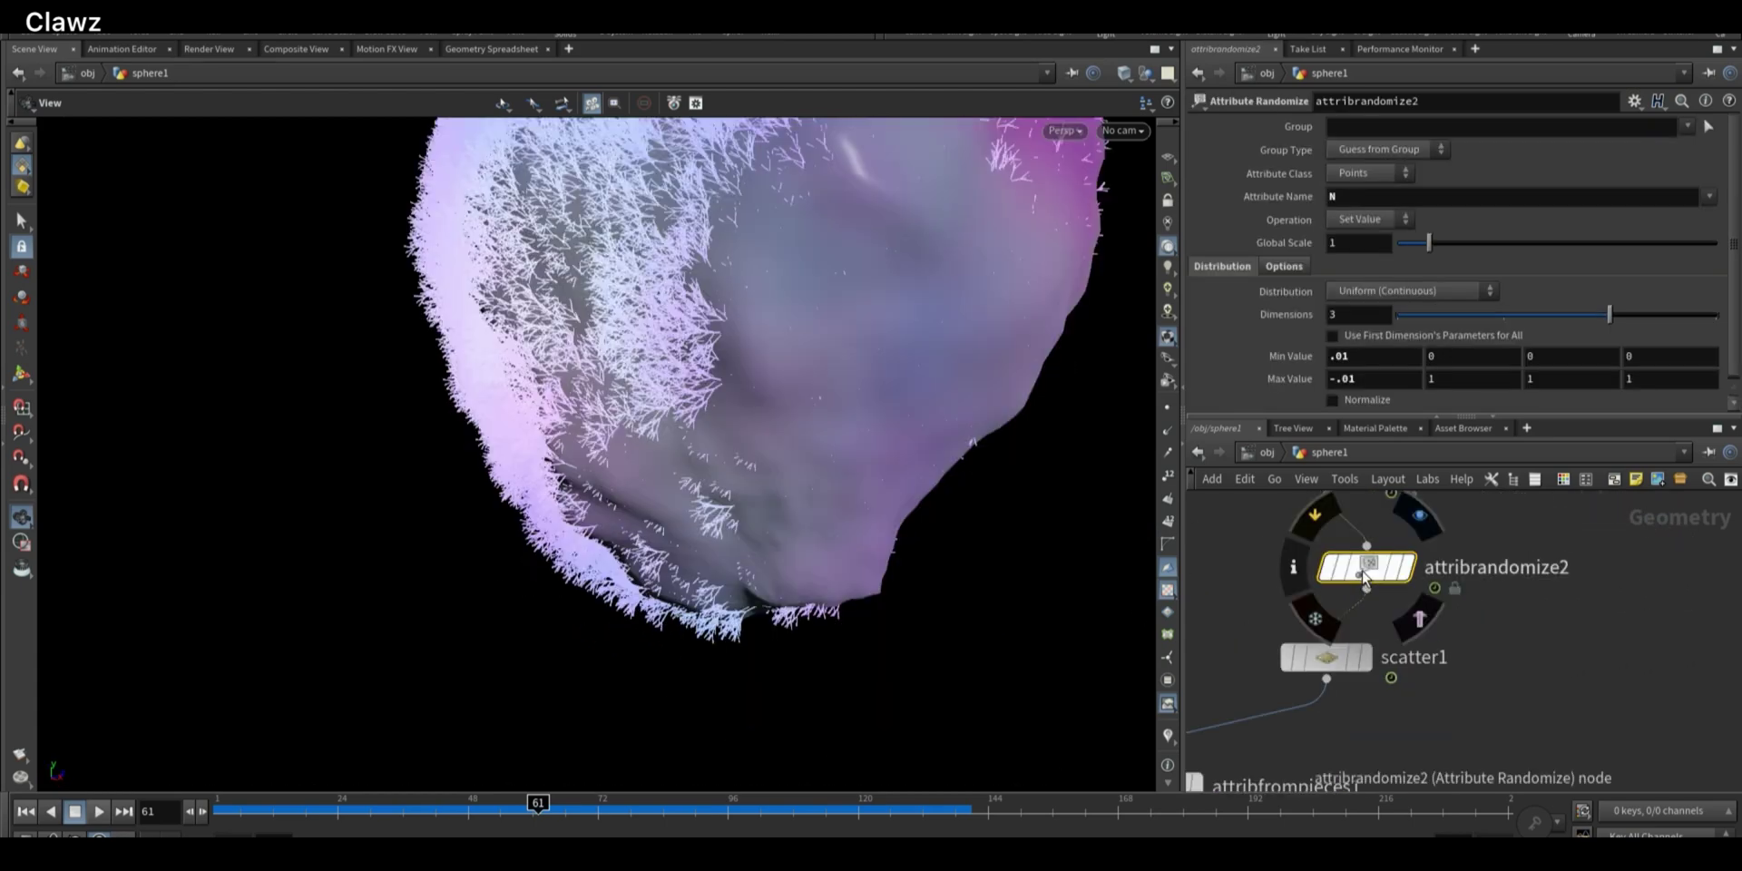
key("Delete")
middle_click_drag(1513, 570, 1561, 631)
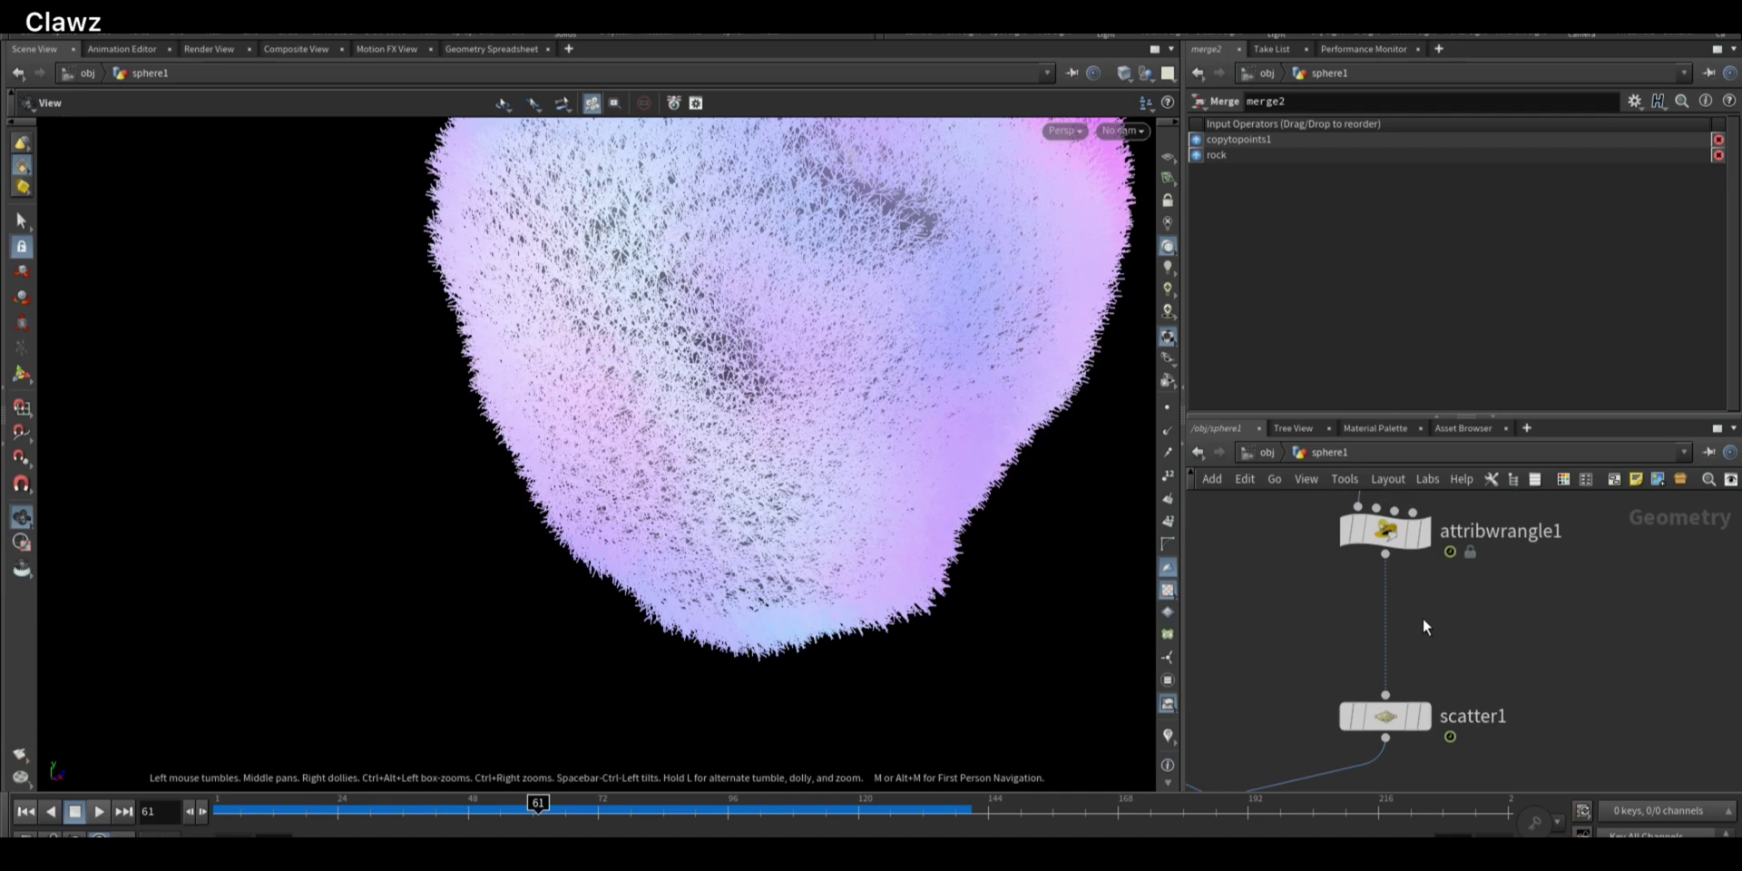
Insert a new Attribute Randomize between Attribute Wrangle and Scatter, with its attribute name set to orient and 4 dimensions
key("Tab")
type("att")
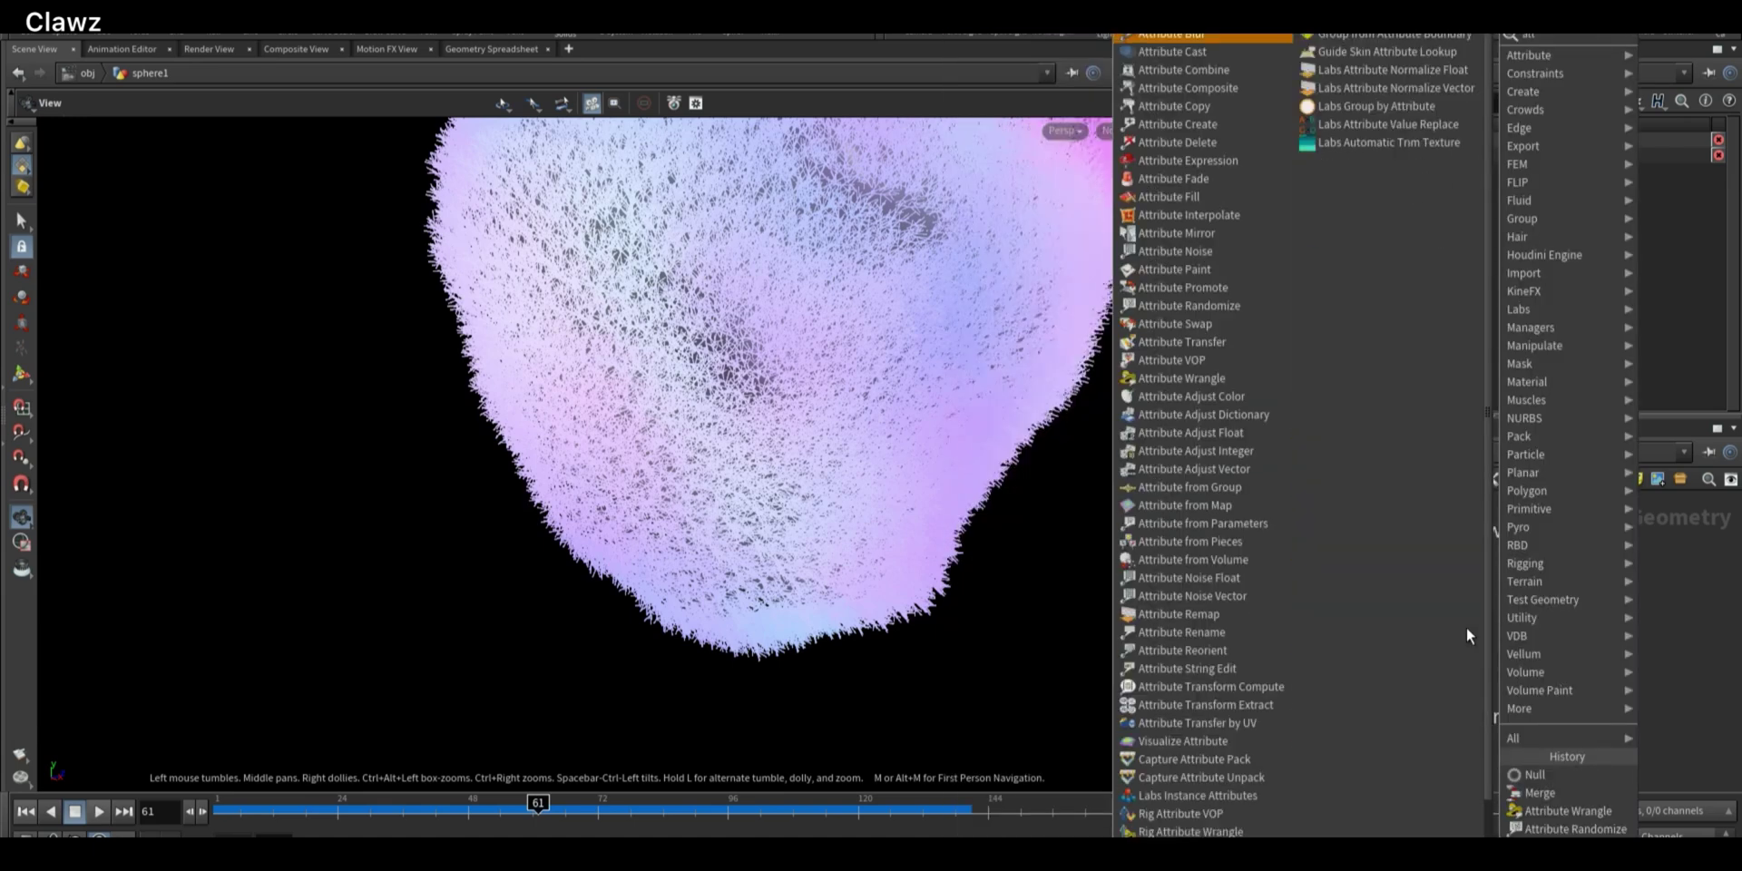
type("rand")
key("Return")
left_click_drag(1343, 626, 1394, 626)
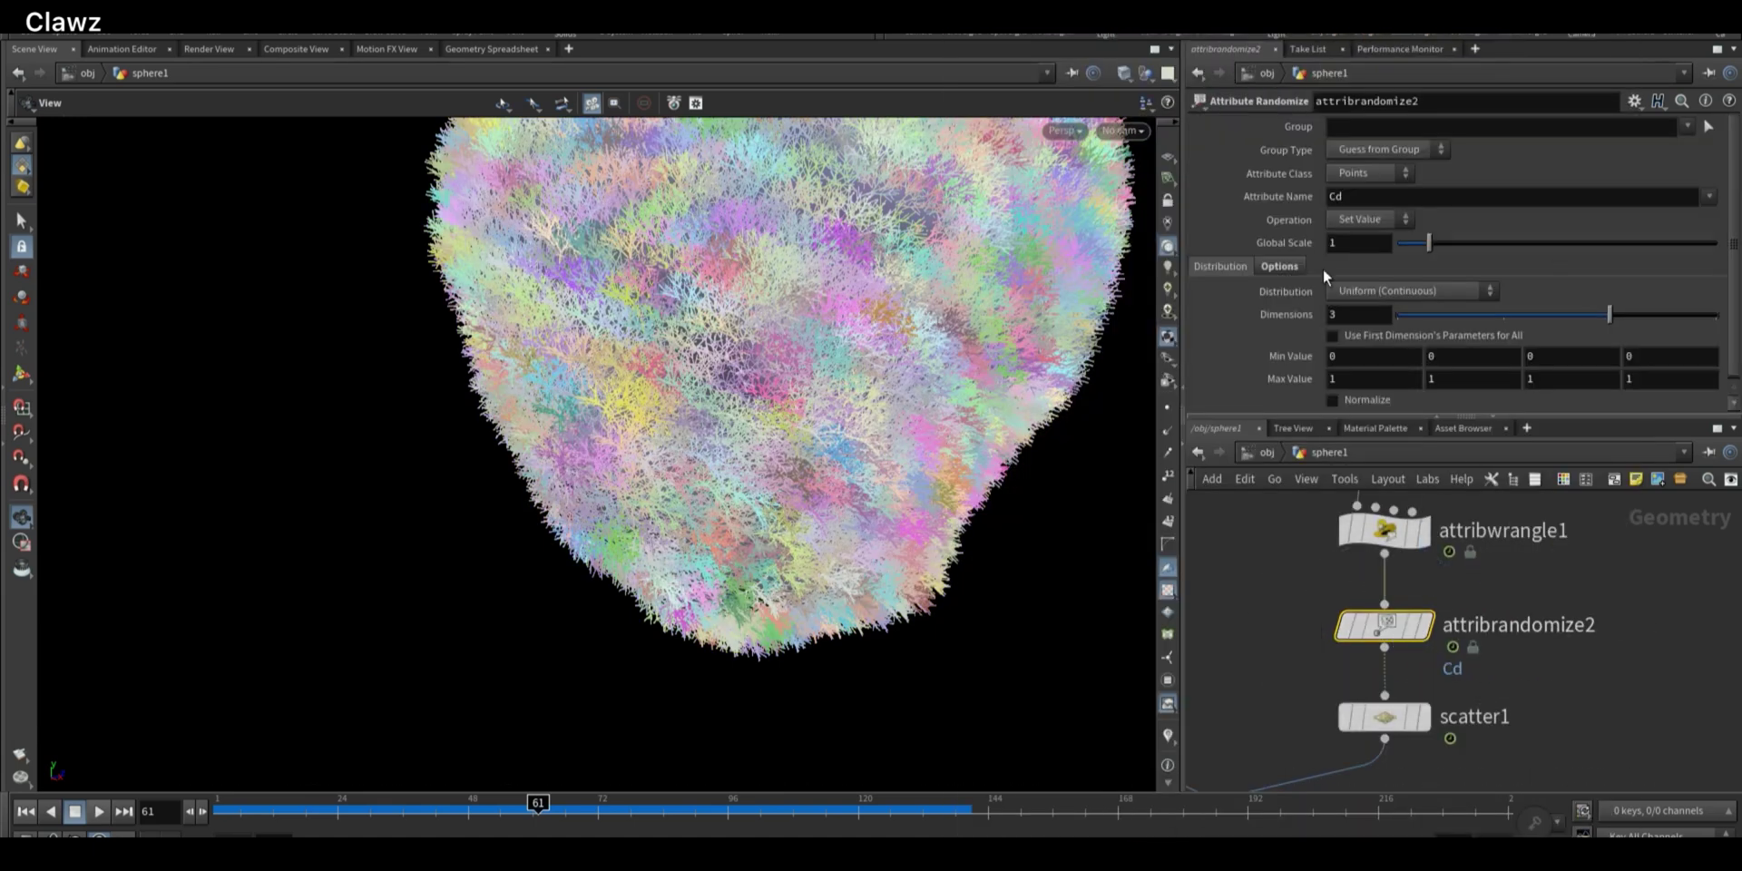
type("orient")
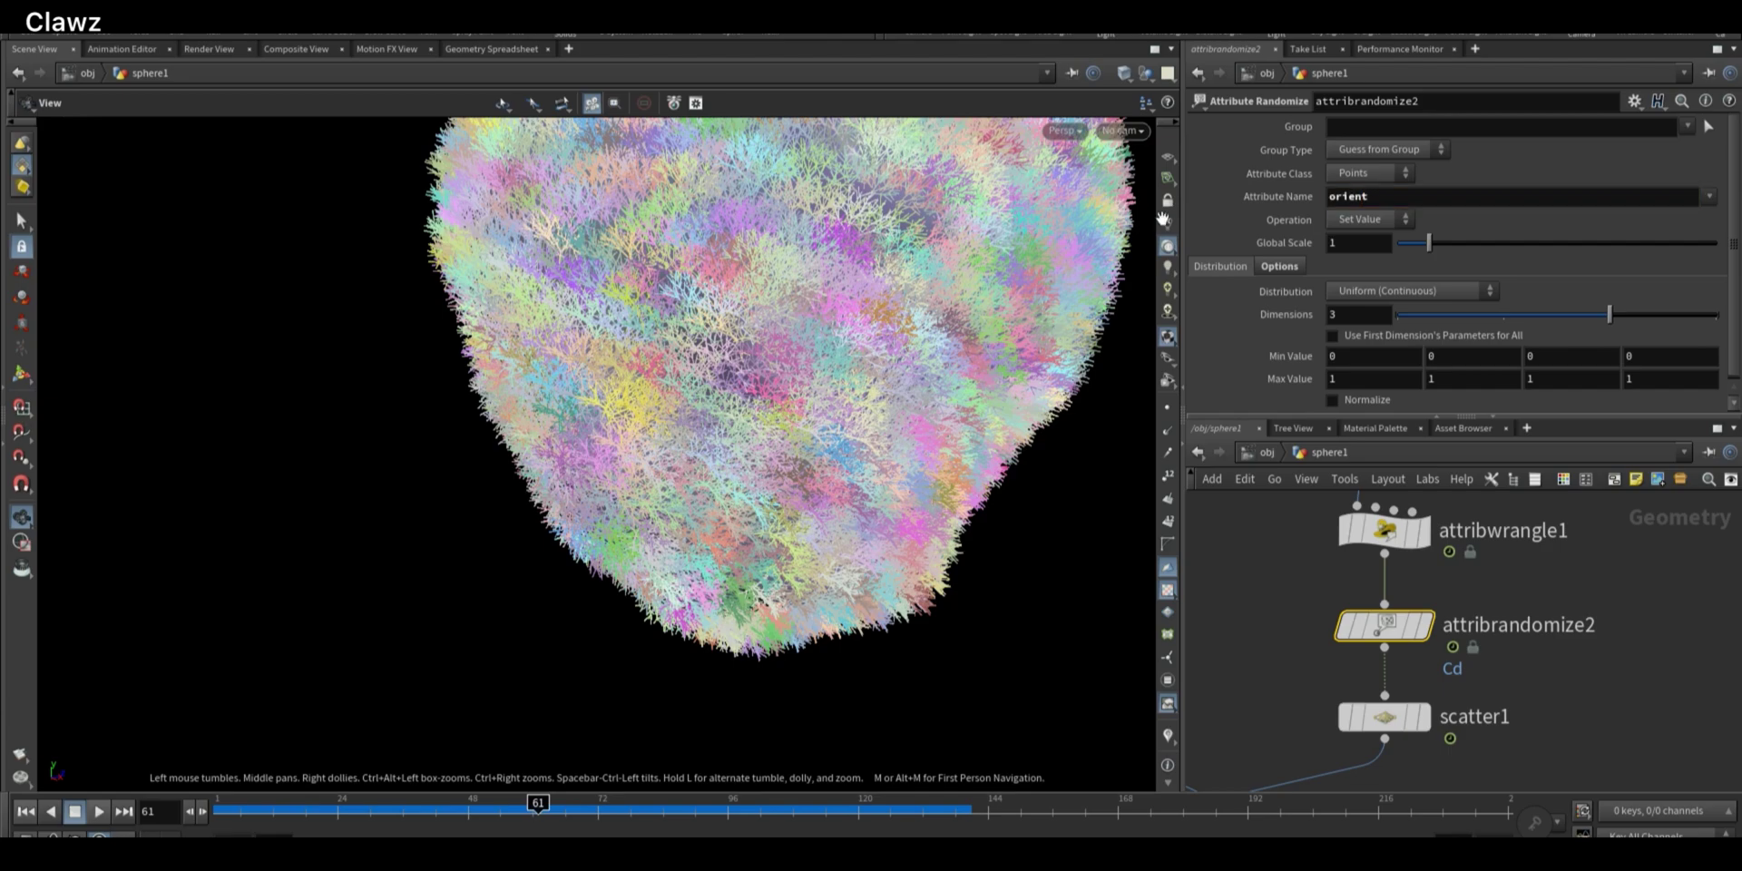
left_click_drag(1609, 314, 1622, 320)
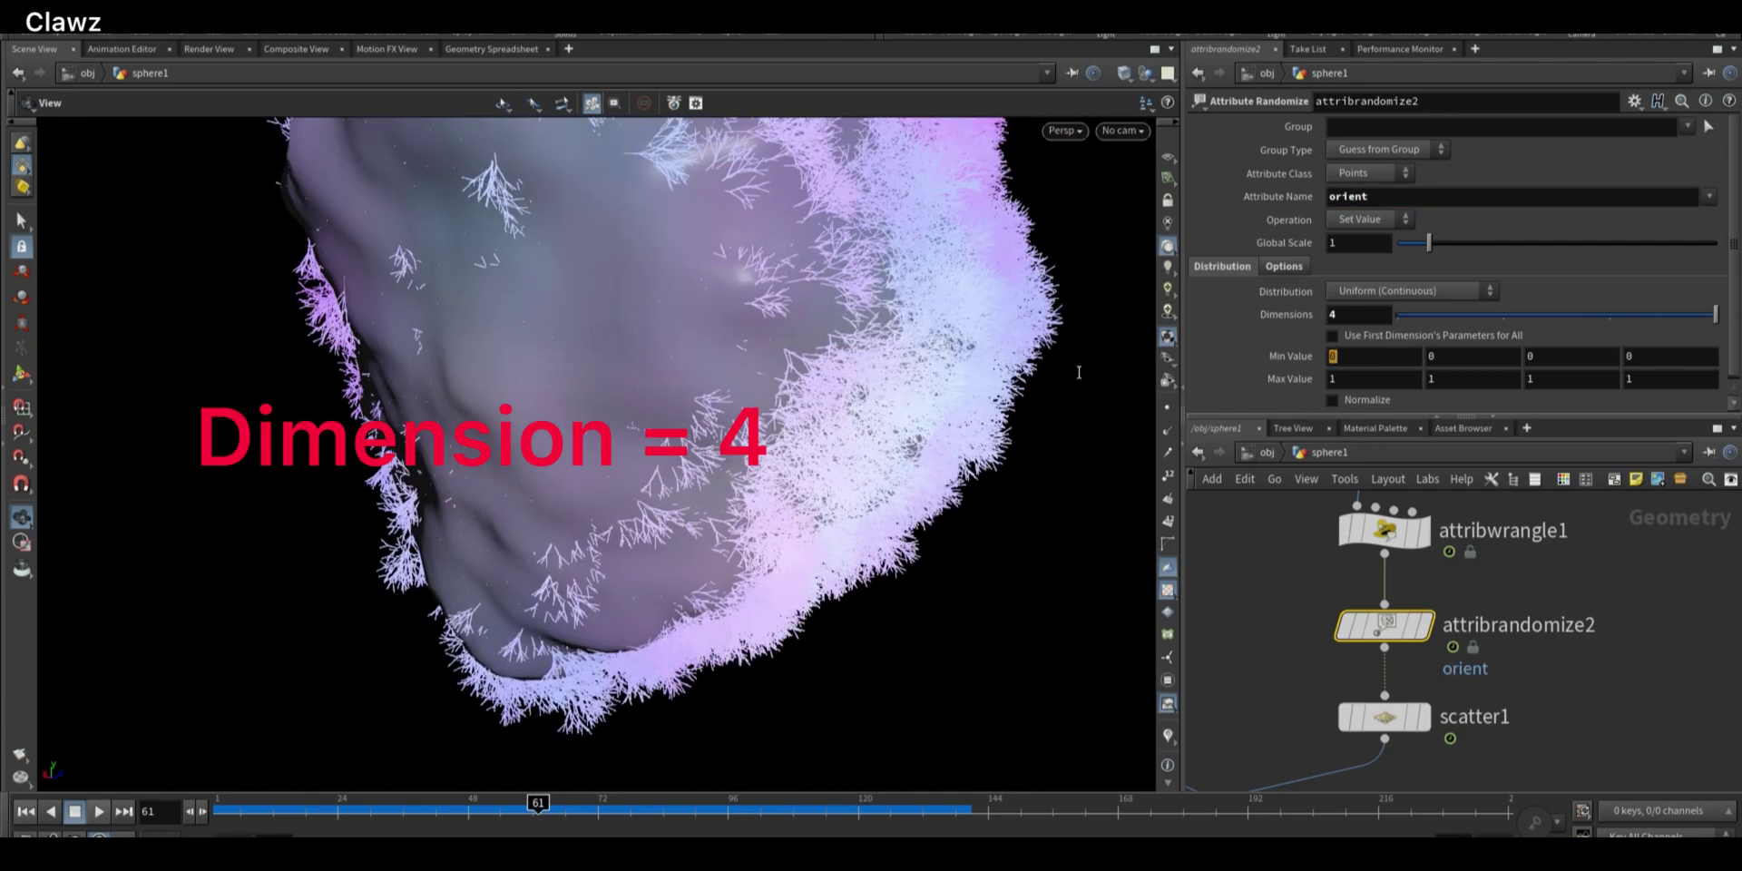
Set the orient randomization's first Min Value component to .01 and its first Max Value component to -.01
type("-1")
key("Return")
left_click_drag(1077, 362, 998, 490)
left_click_drag(1377, 357, 1200, 356)
type(".01")
key("Return")
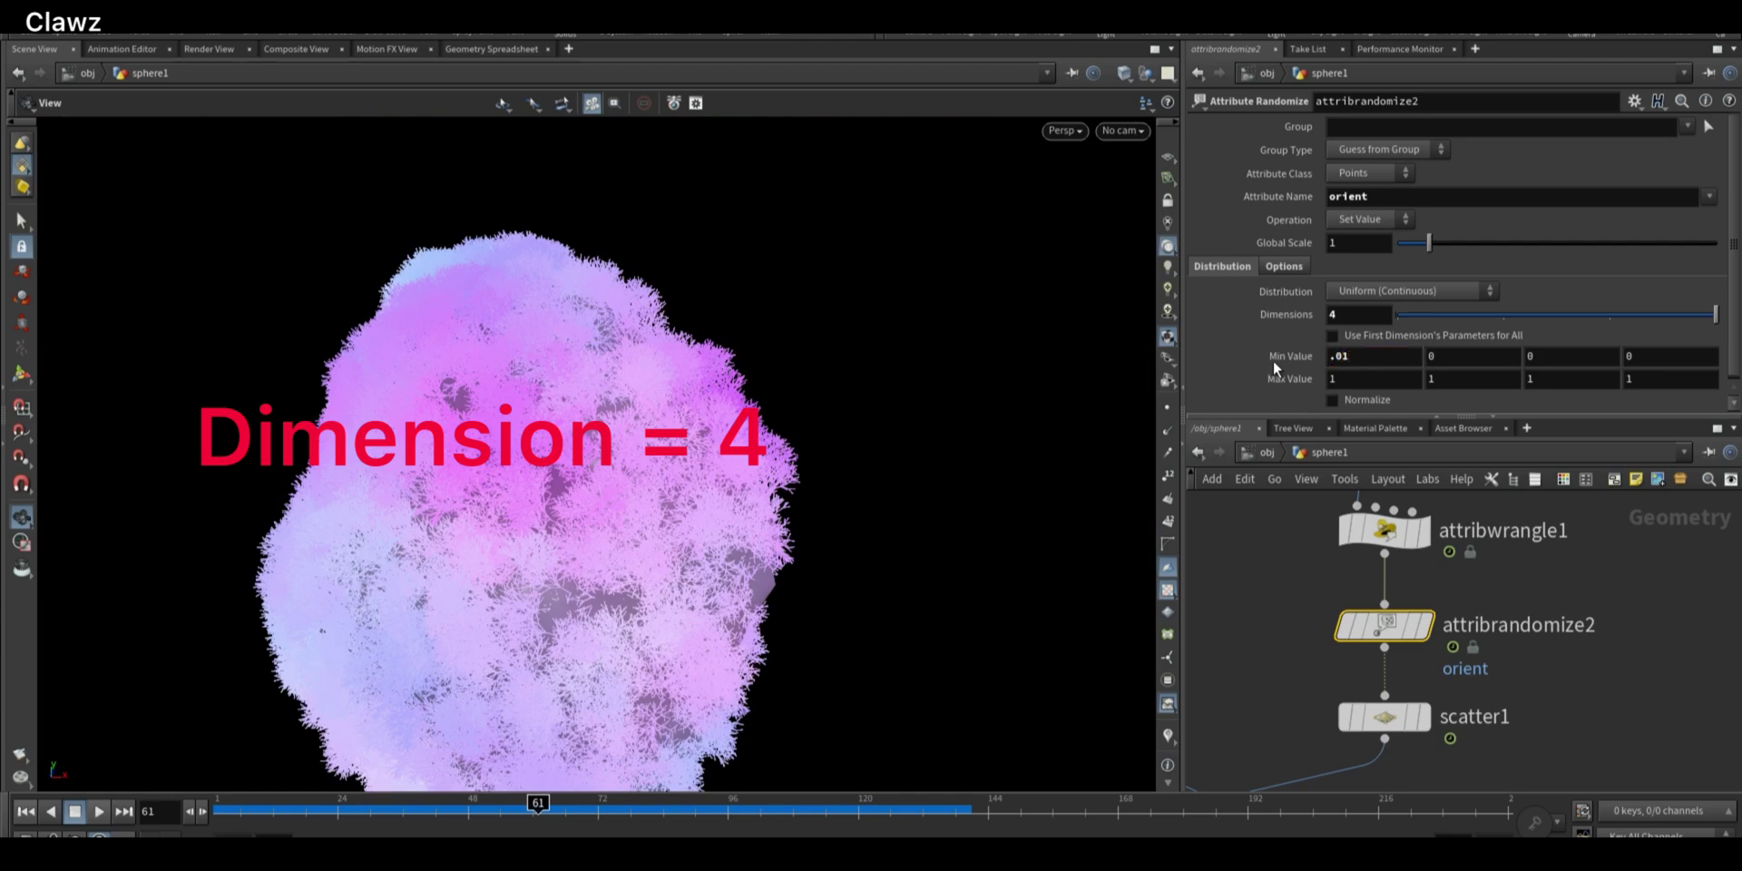
left_click_drag(1361, 380, 1216, 381)
left_click_drag(933, 385, 635, 408)
left_click_drag(1361, 380, 1282, 379)
type("-.0")
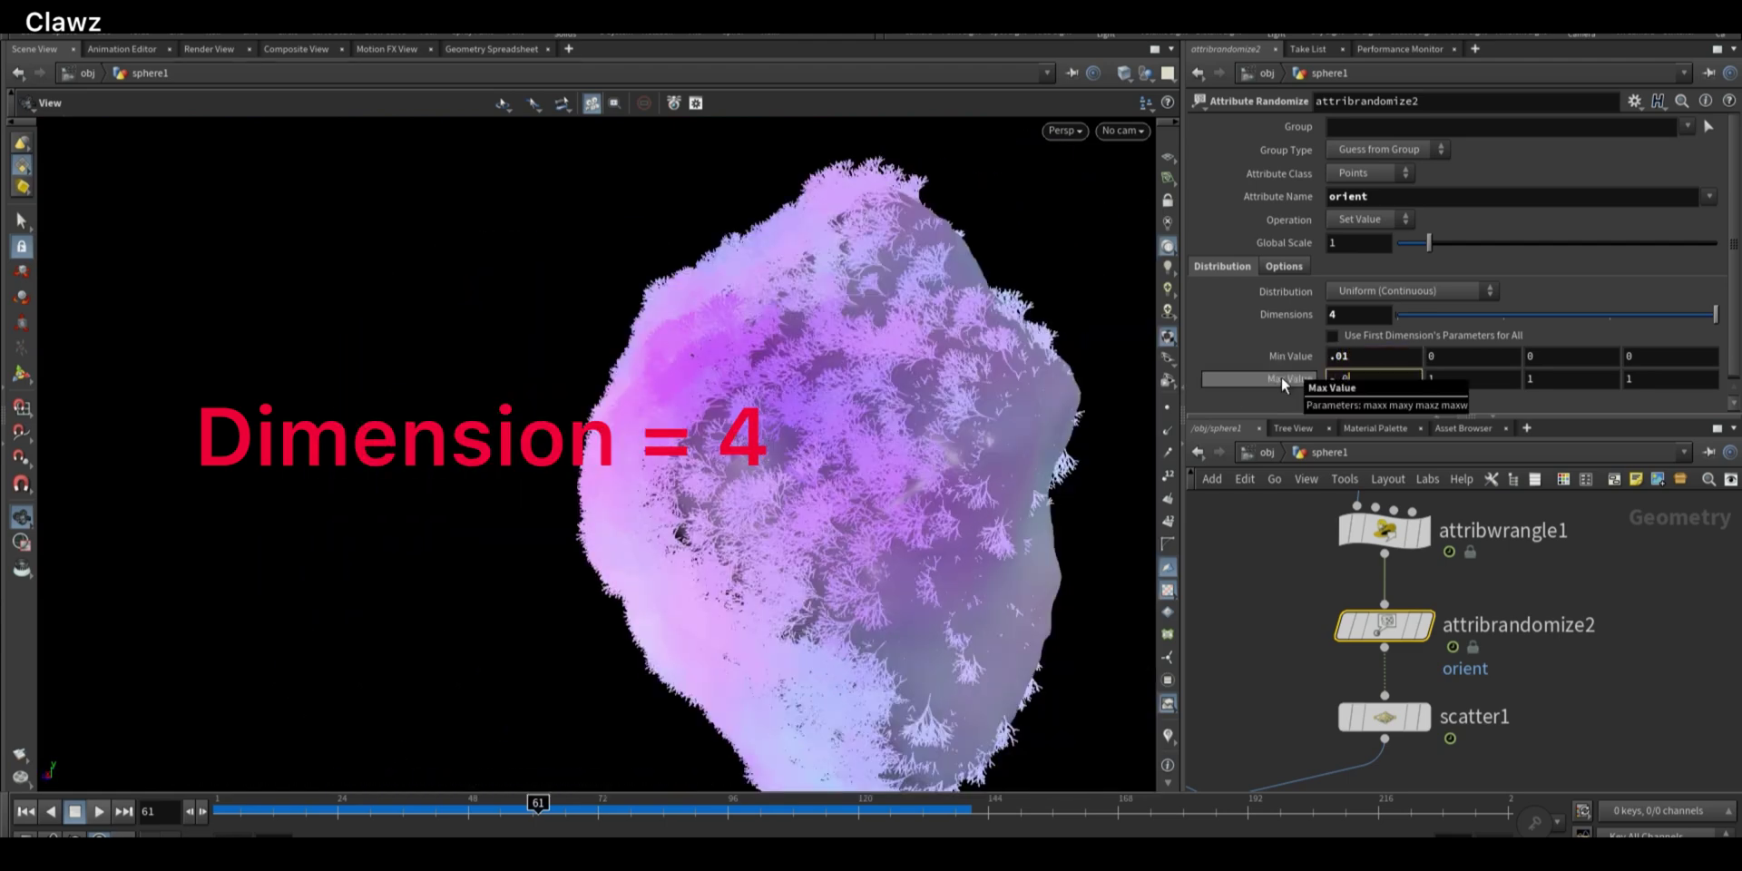
key("Return")
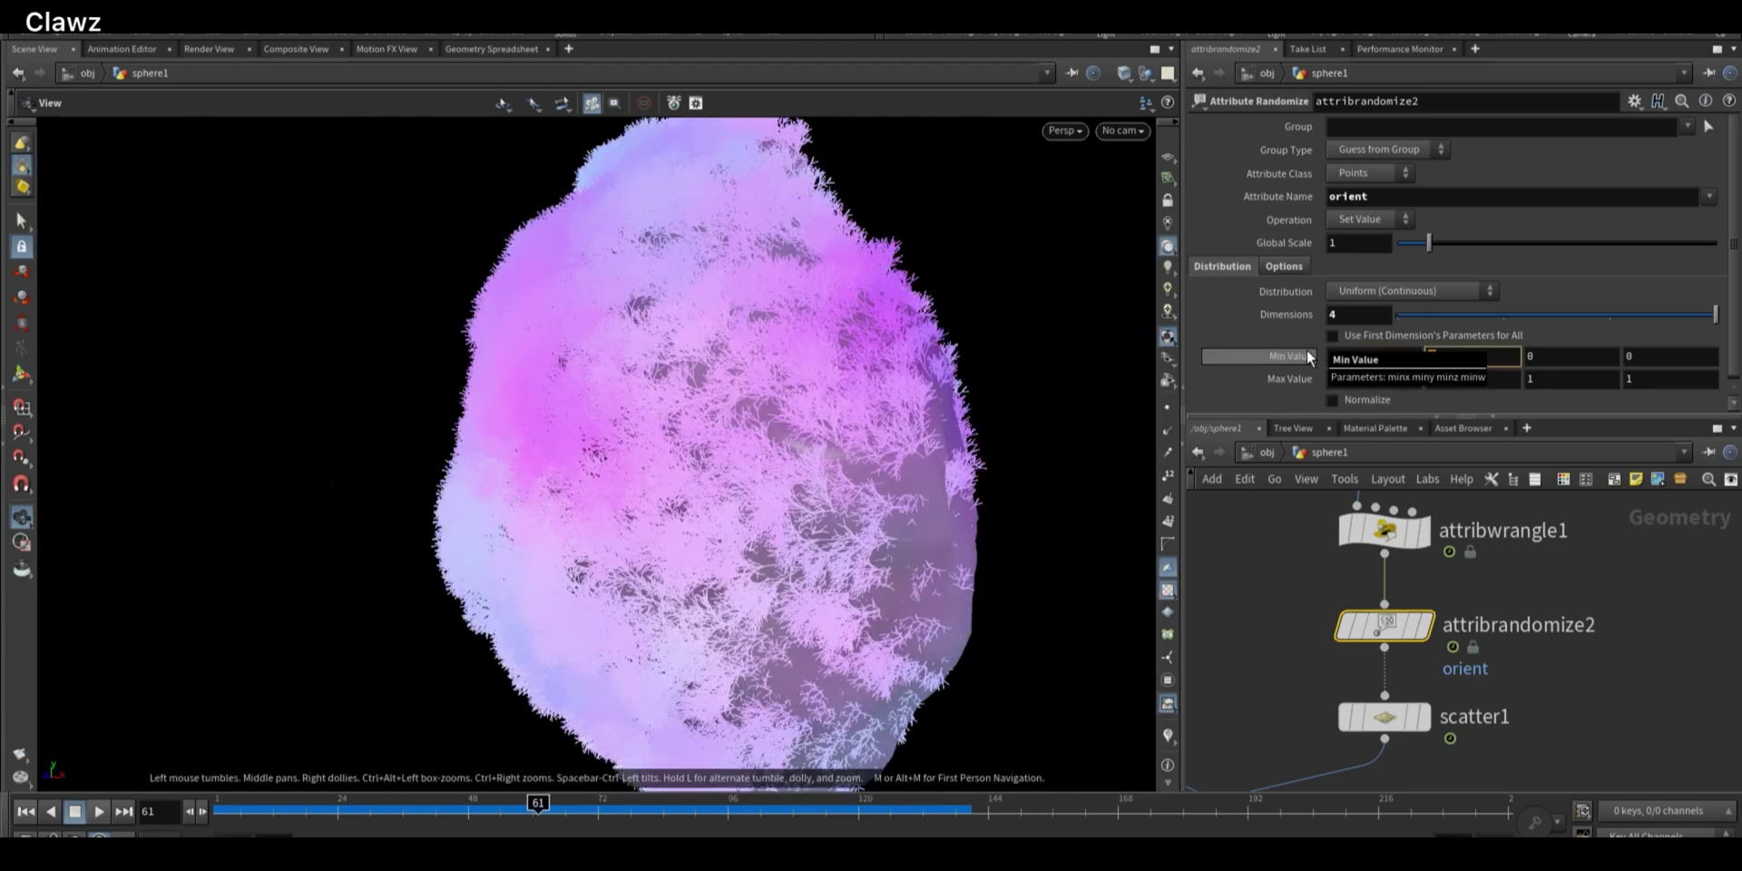
Set the orient randomization's remaining Min Value components to .01 and its remaining Max Value components to -.01
type(".01")
key("Tab")
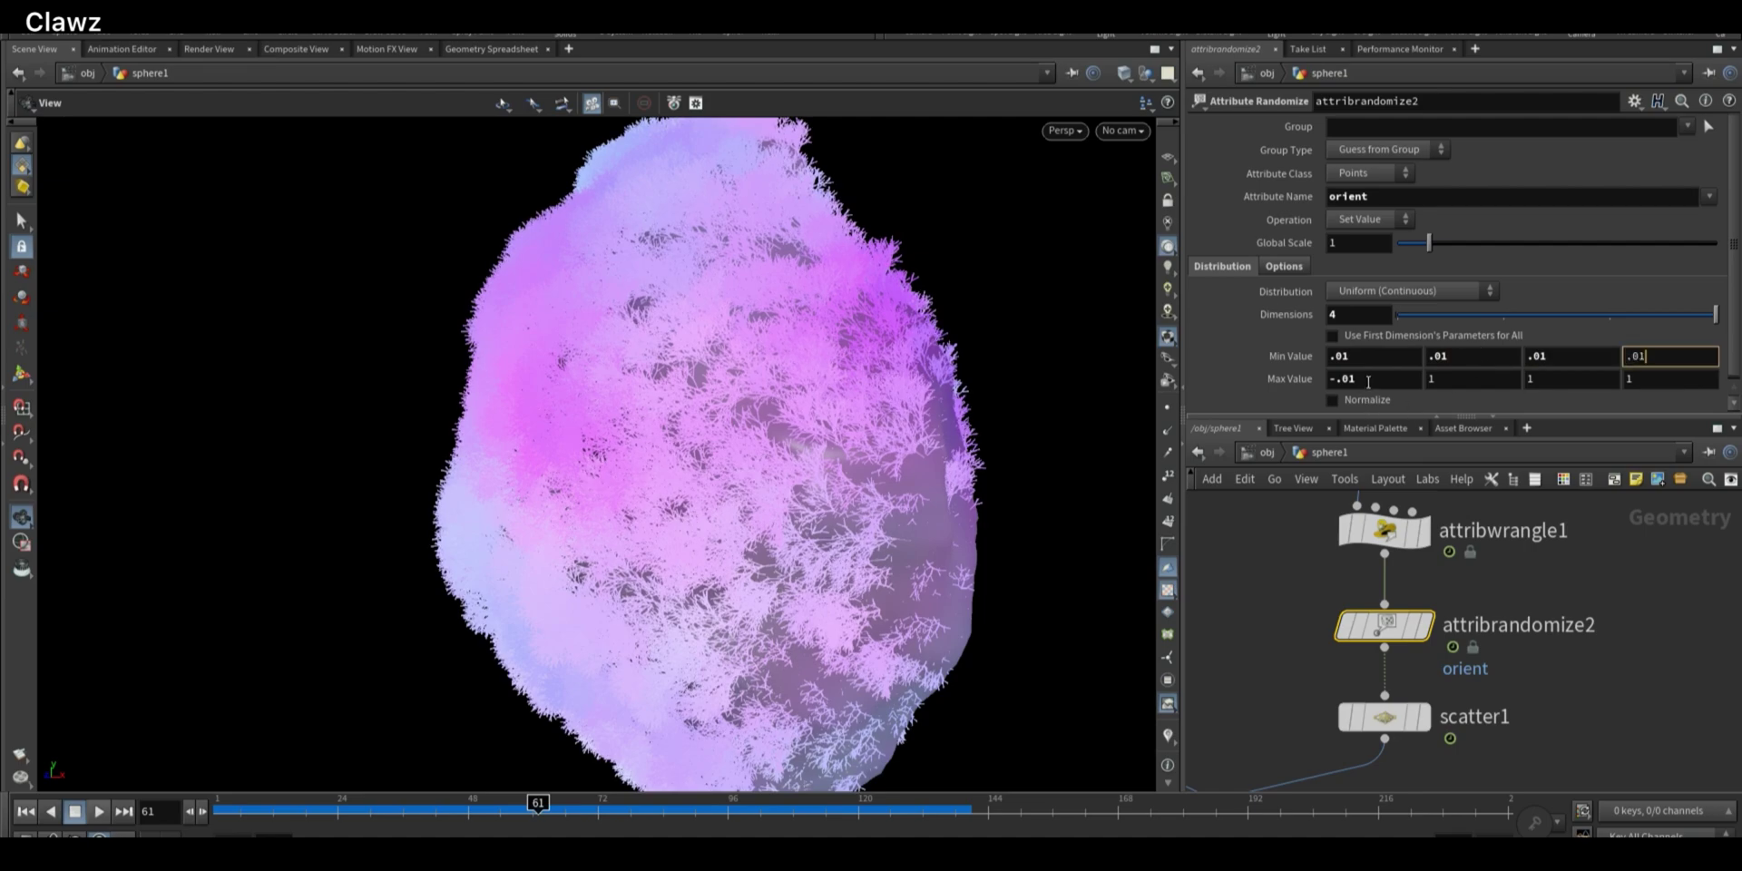
type("-.01")
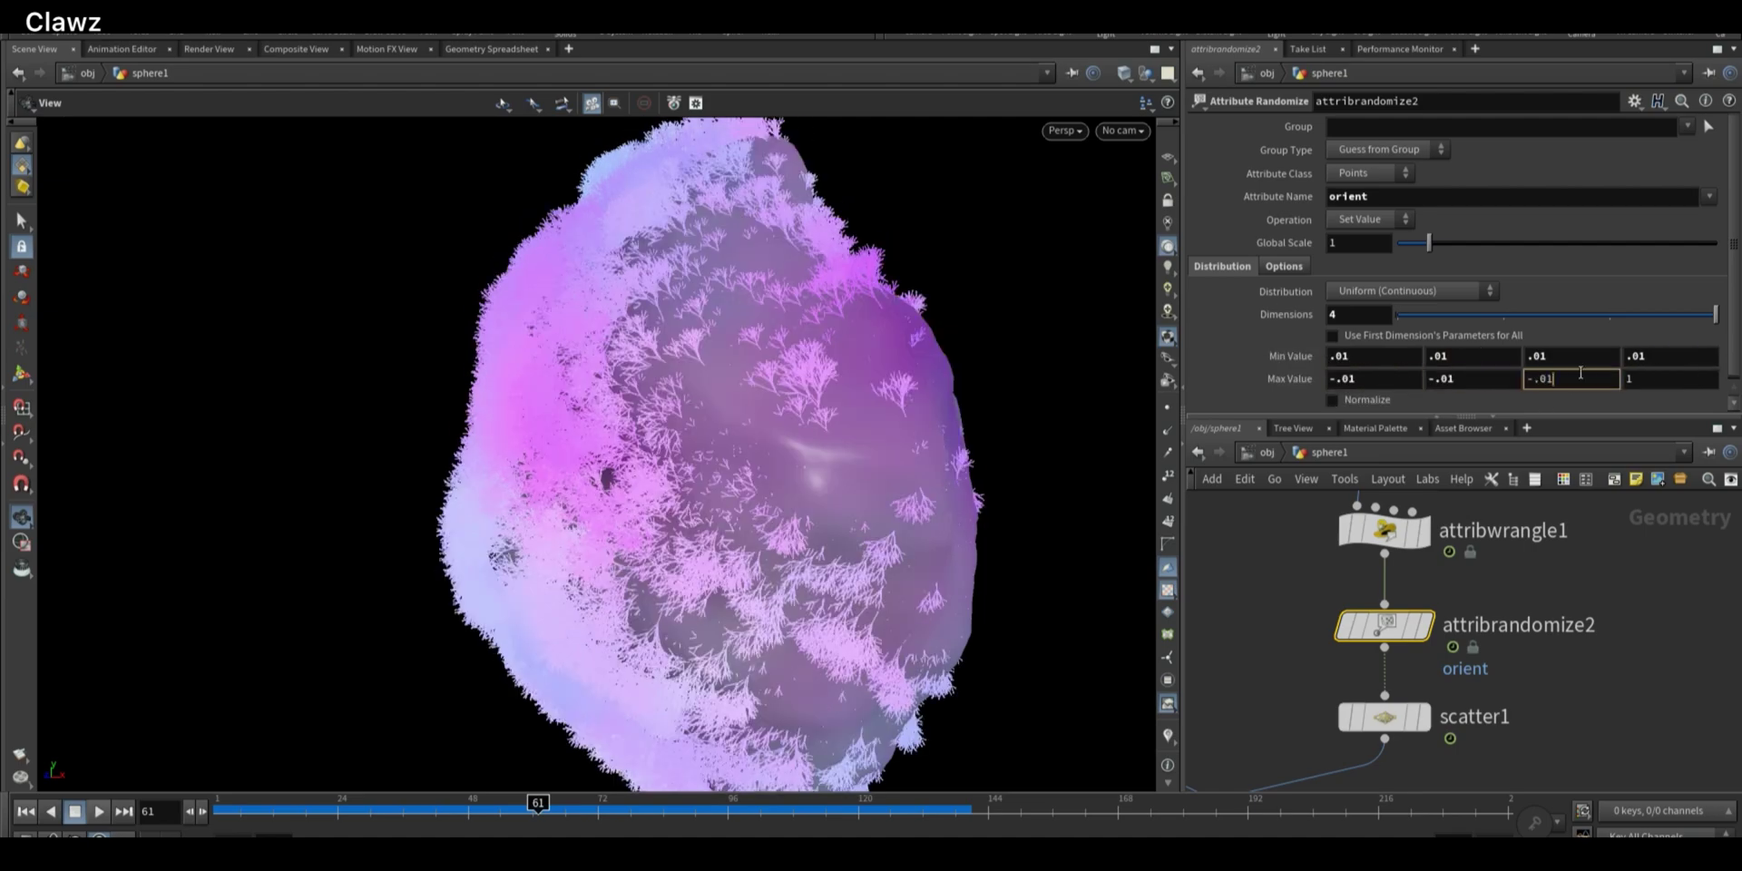
key("Tab")
key("Return")
Examine the plant coverage from several sides of the rock and replay the growth from the first frame
left_click_drag(908, 401, 658, 435)
scroll(658, 436, "up", 4)
scroll(659, 404, "down", 5)
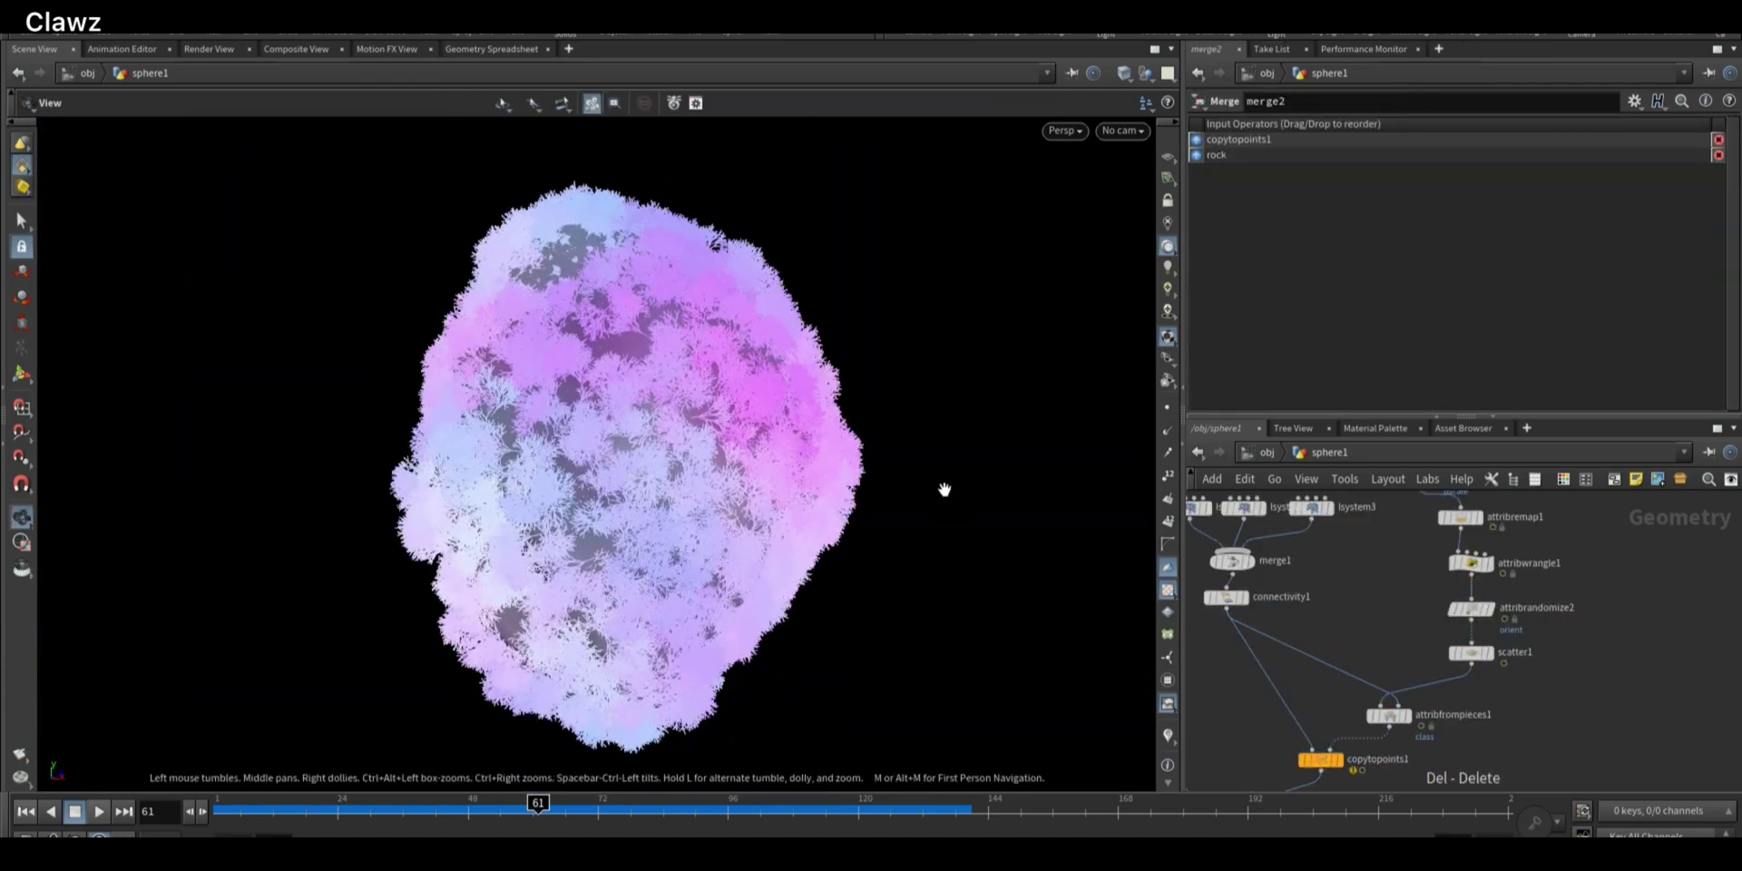
left_click_drag(944, 490, 310, 620, "alt")
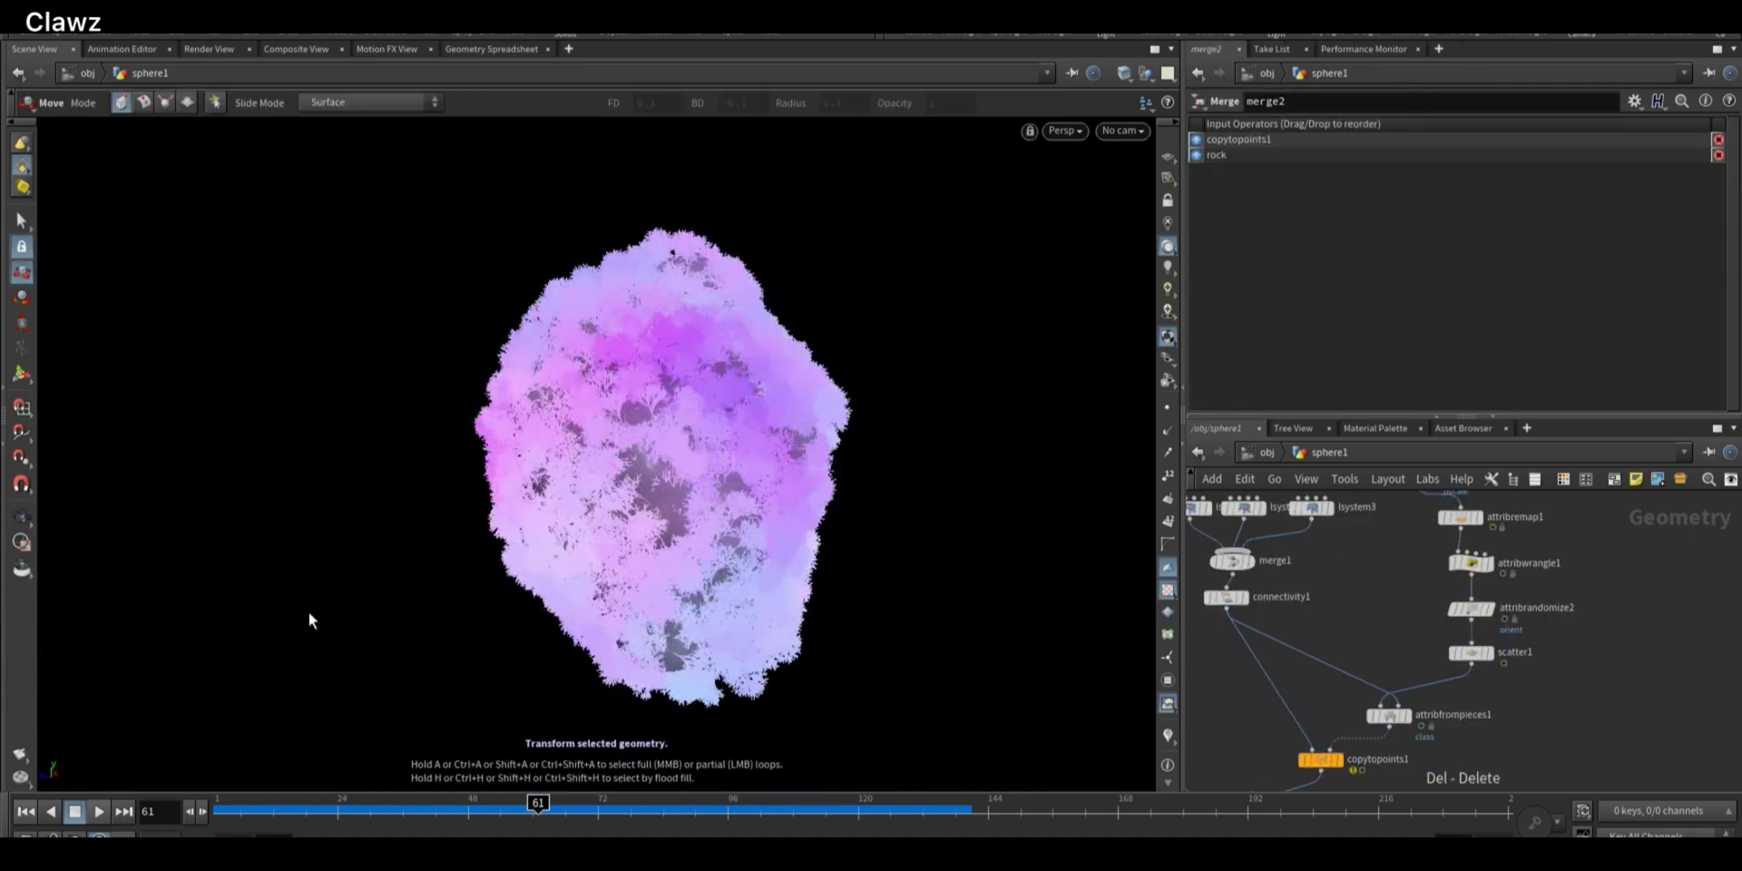
left_click(25, 813)
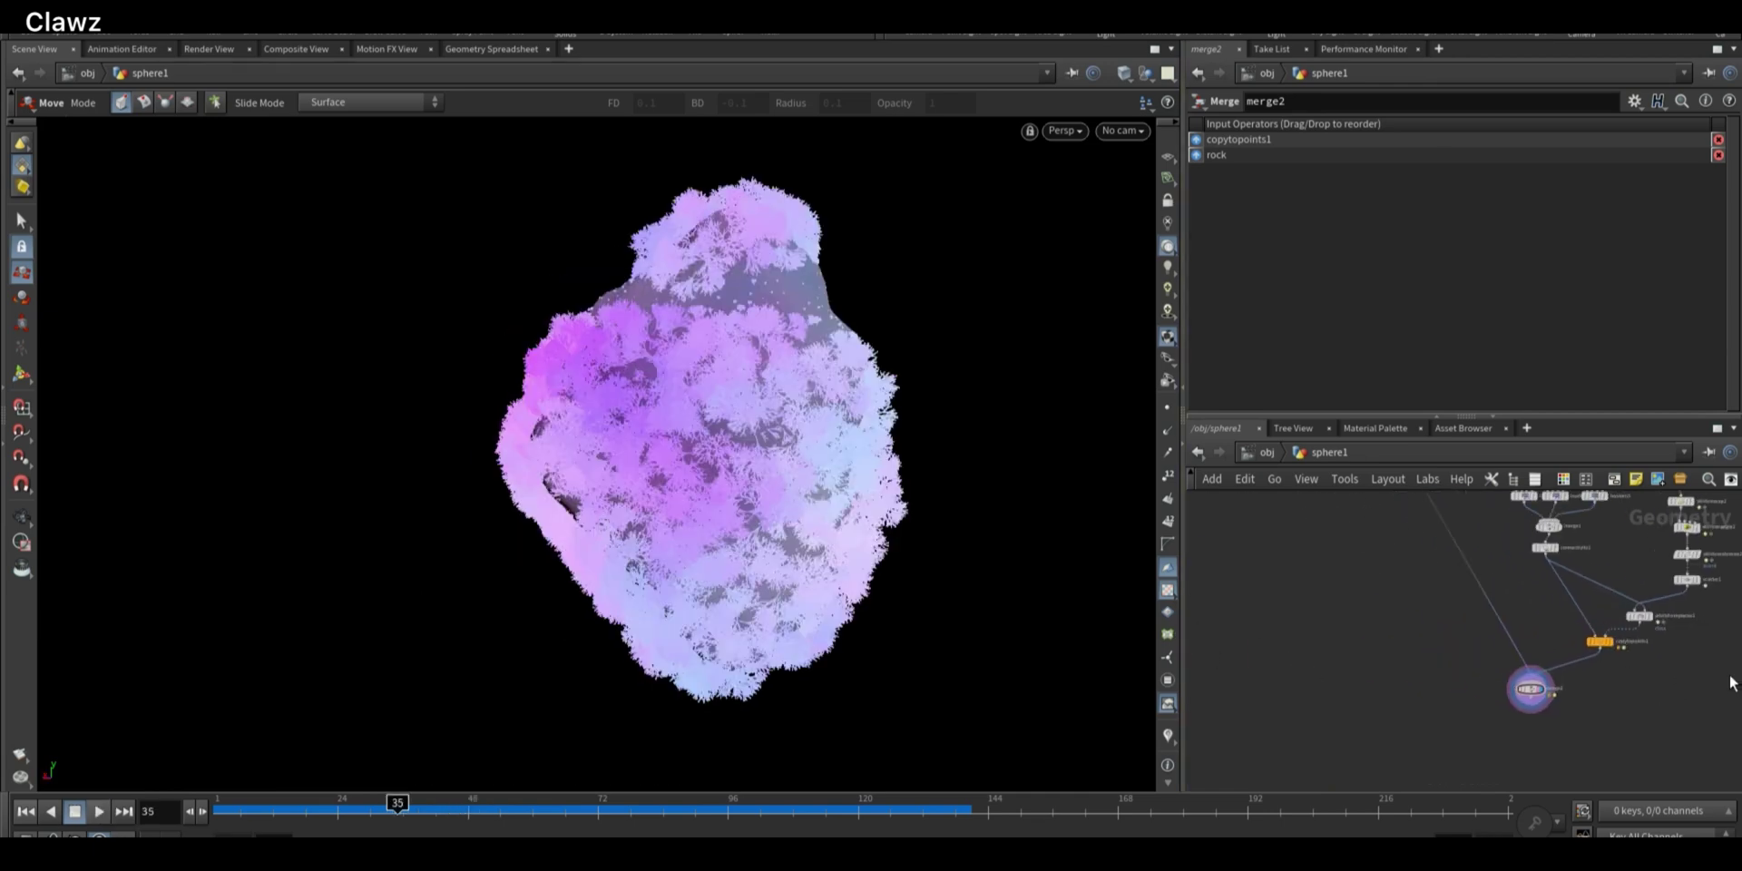
Add a Null node fed by the Copy to Points output and name it moss
left_click(1652, 704)
scroll(1625, 671, "up", 3)
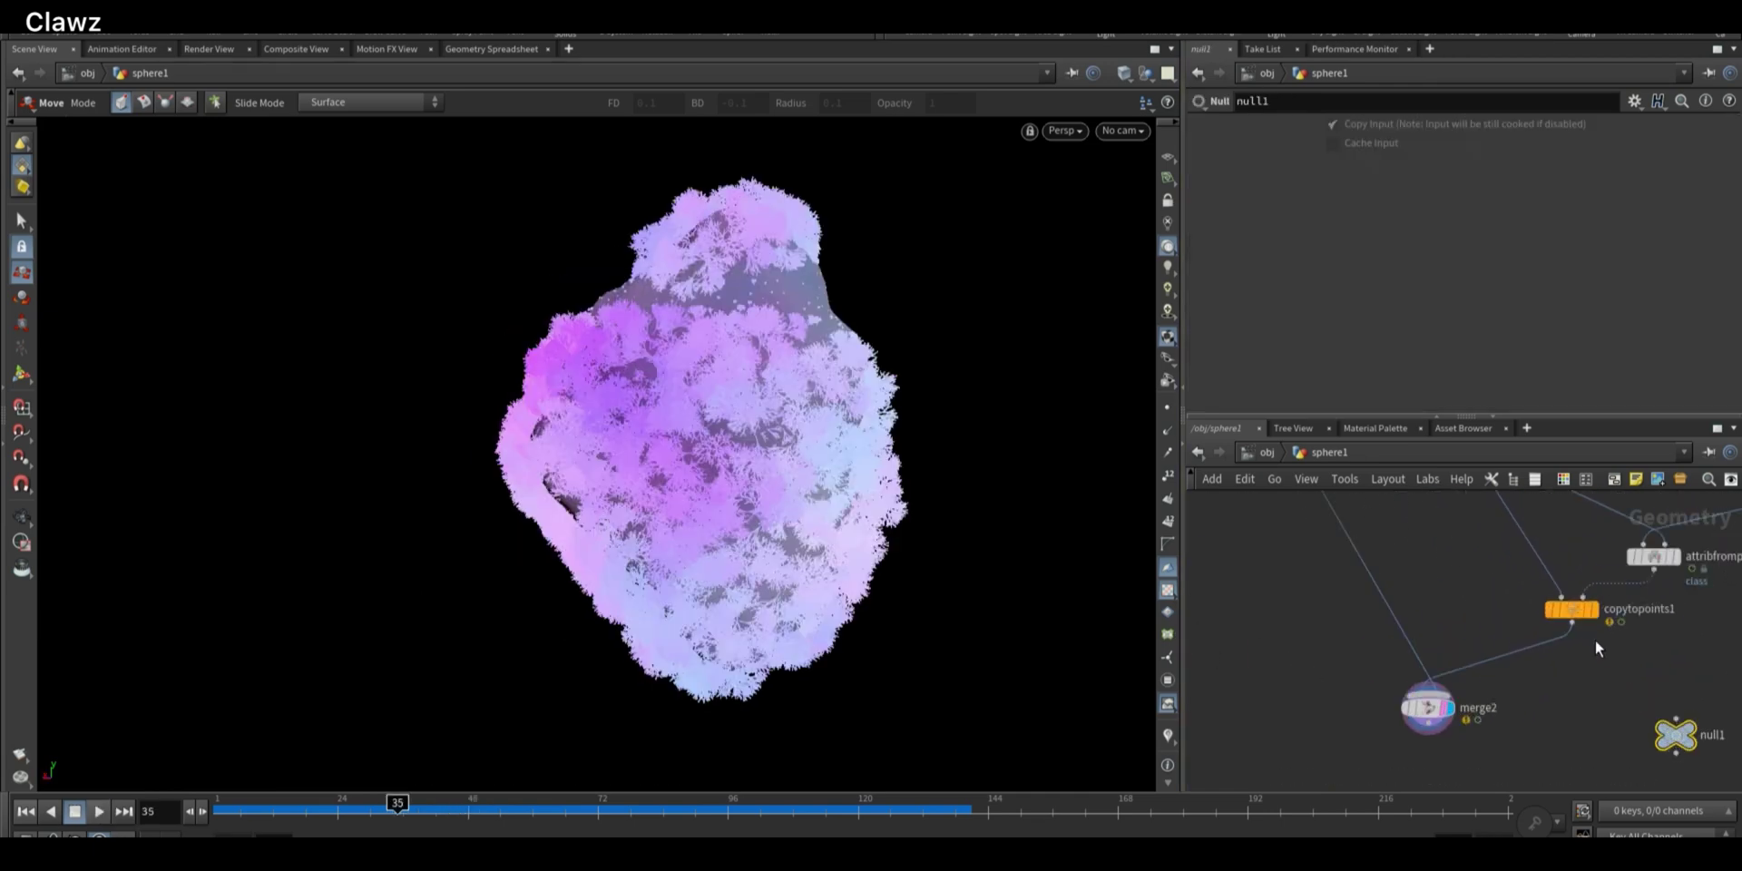
left_click(1674, 716)
scroll(1561, 626, "up", 2)
double_click(1547, 676)
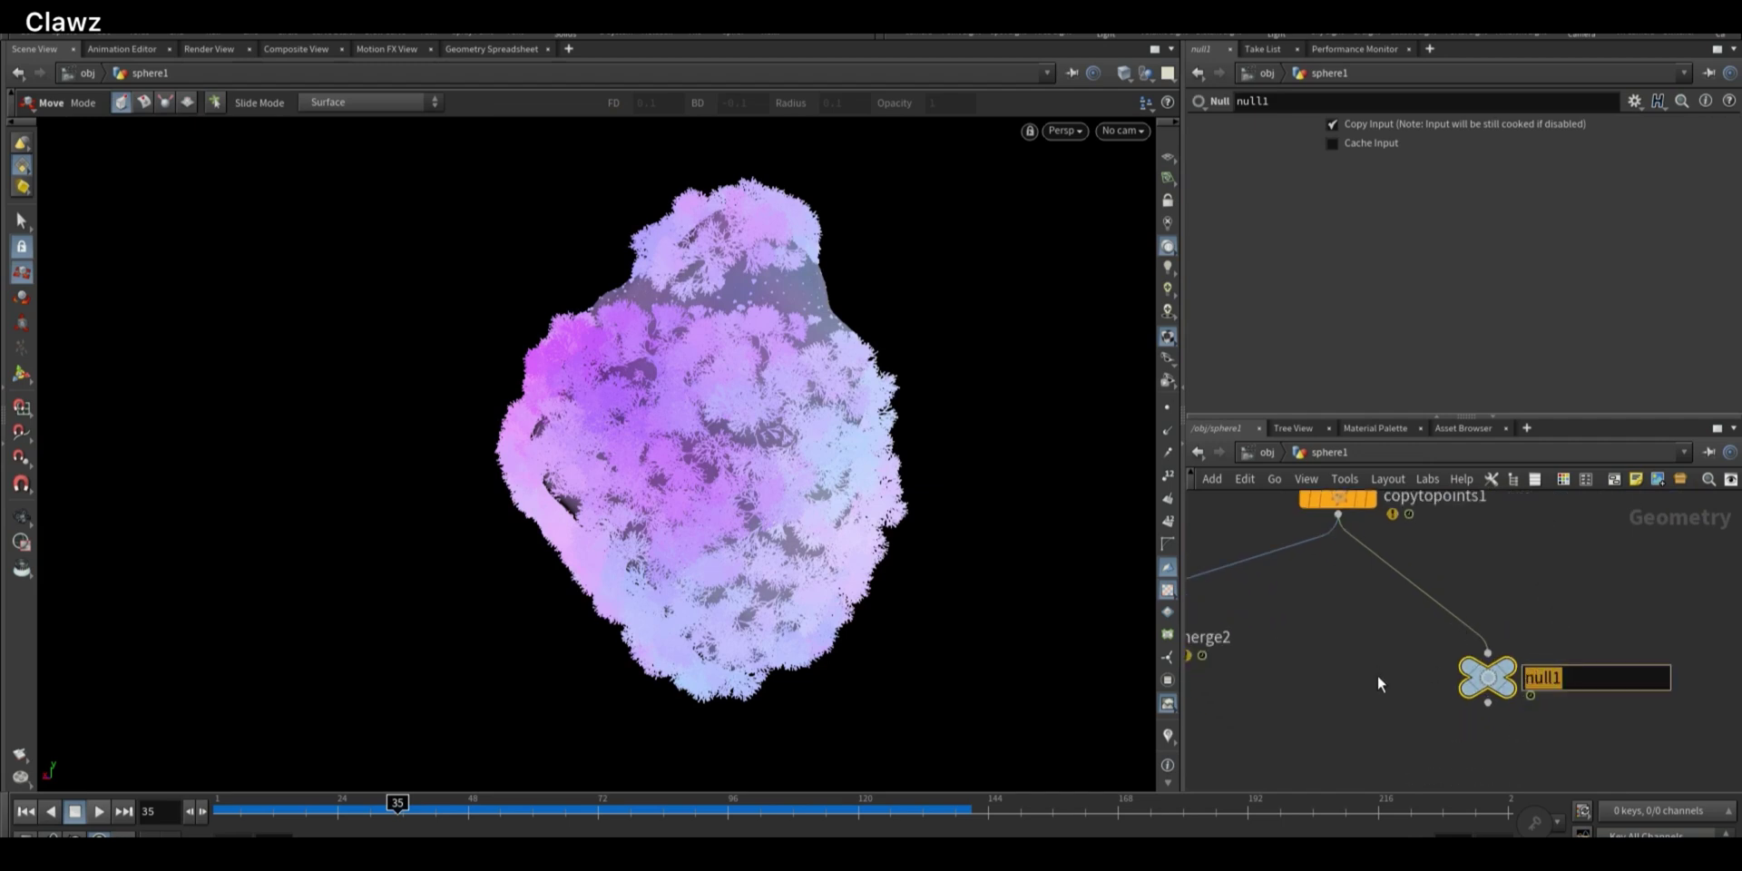
type("moss")
key("Return")
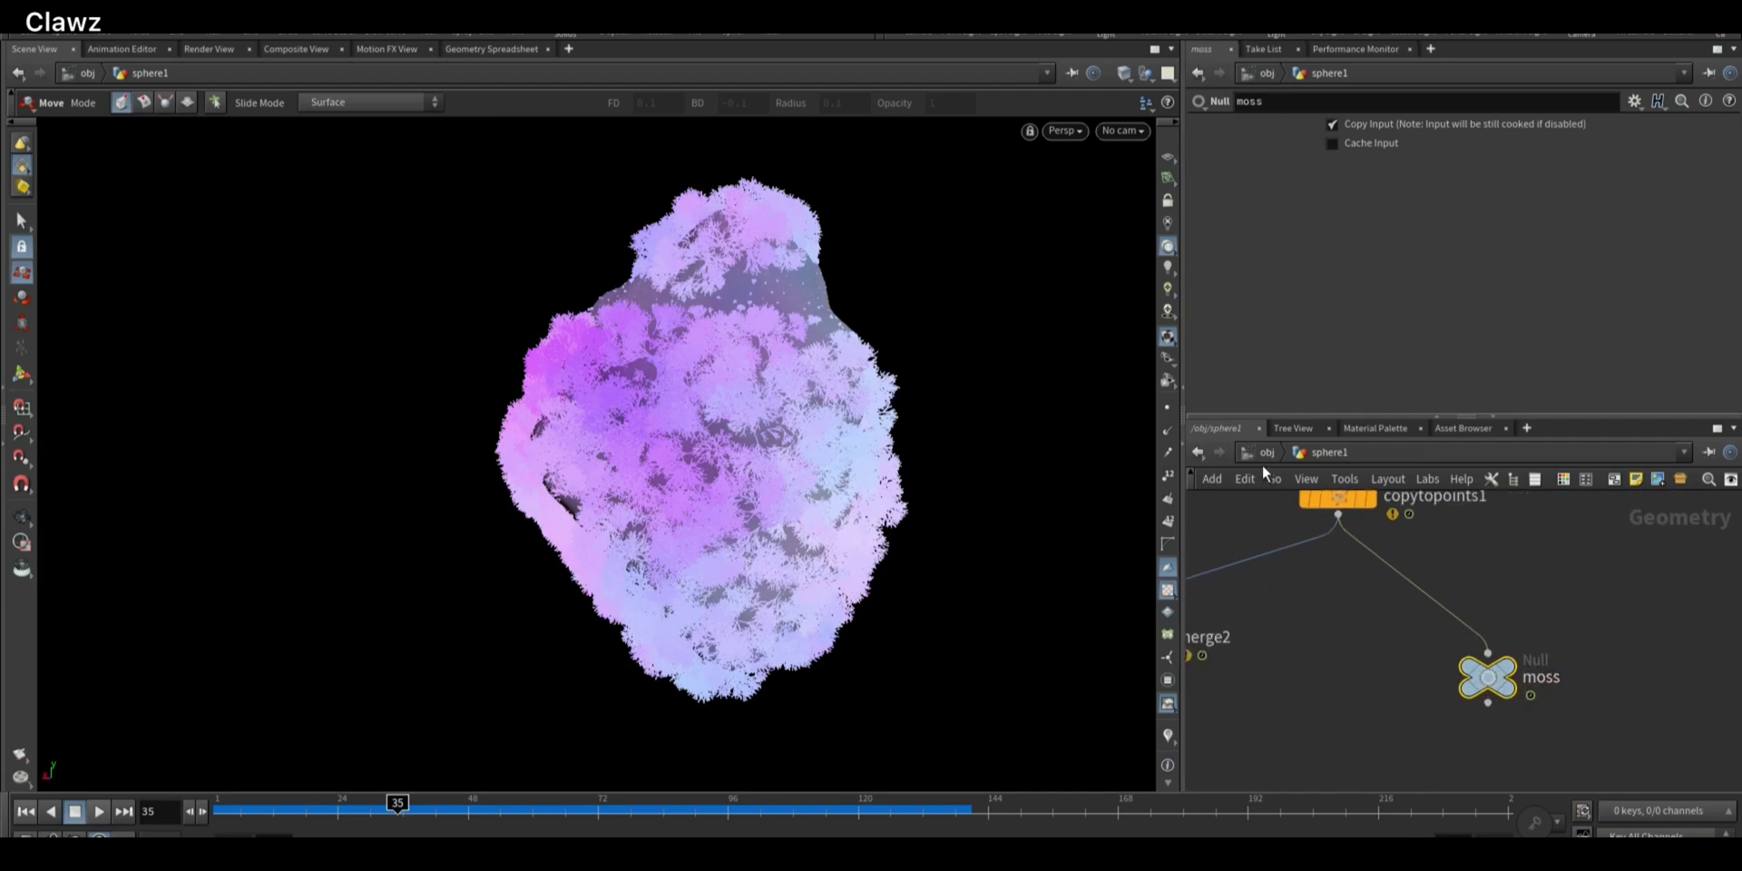
Create a new Geometry object at the object level and name it moss
key("u")
scroll(1424, 668, "up", 3)
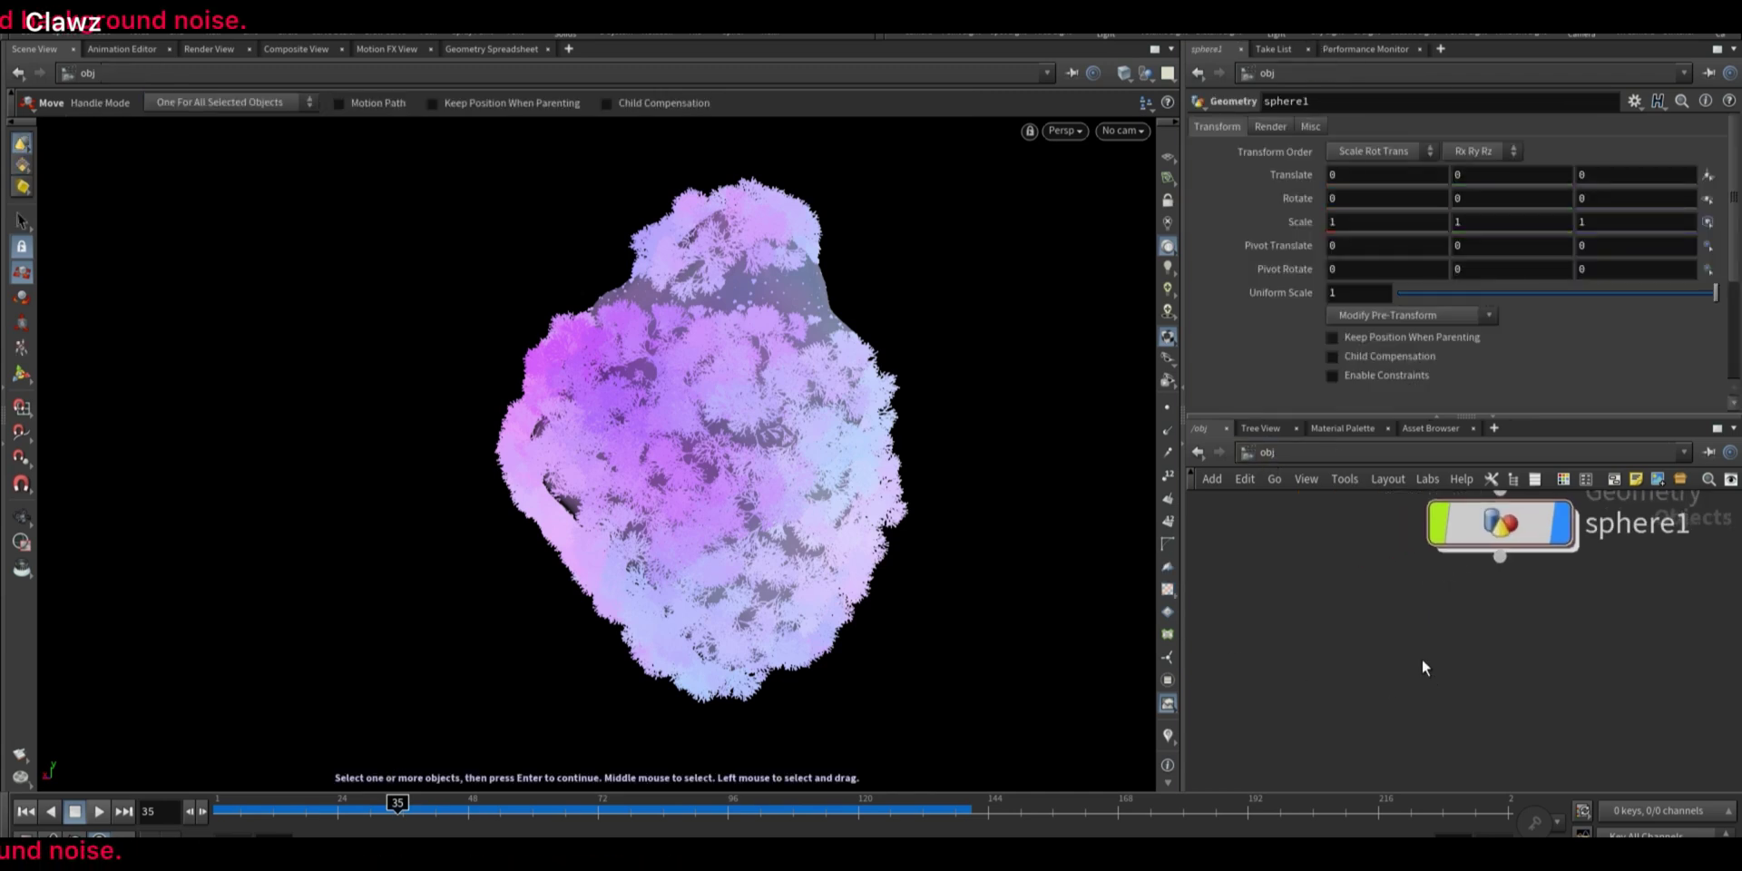
key("Tab")
type("geo")
key("Return")
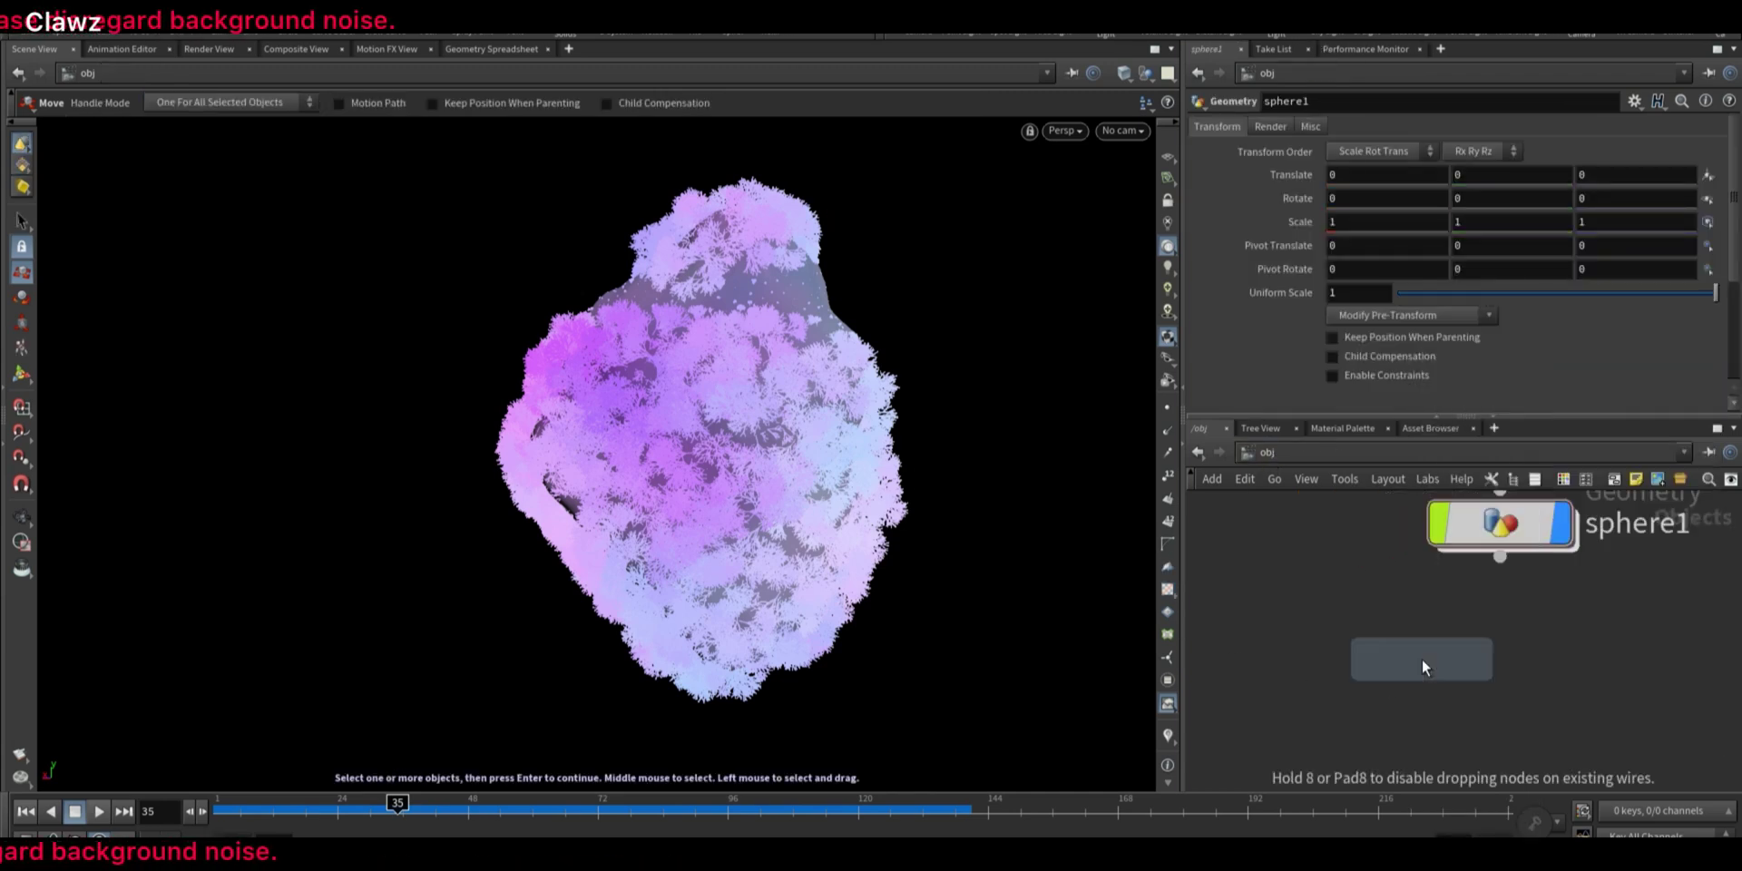
left_click(1420, 662)
double_click(1499, 676)
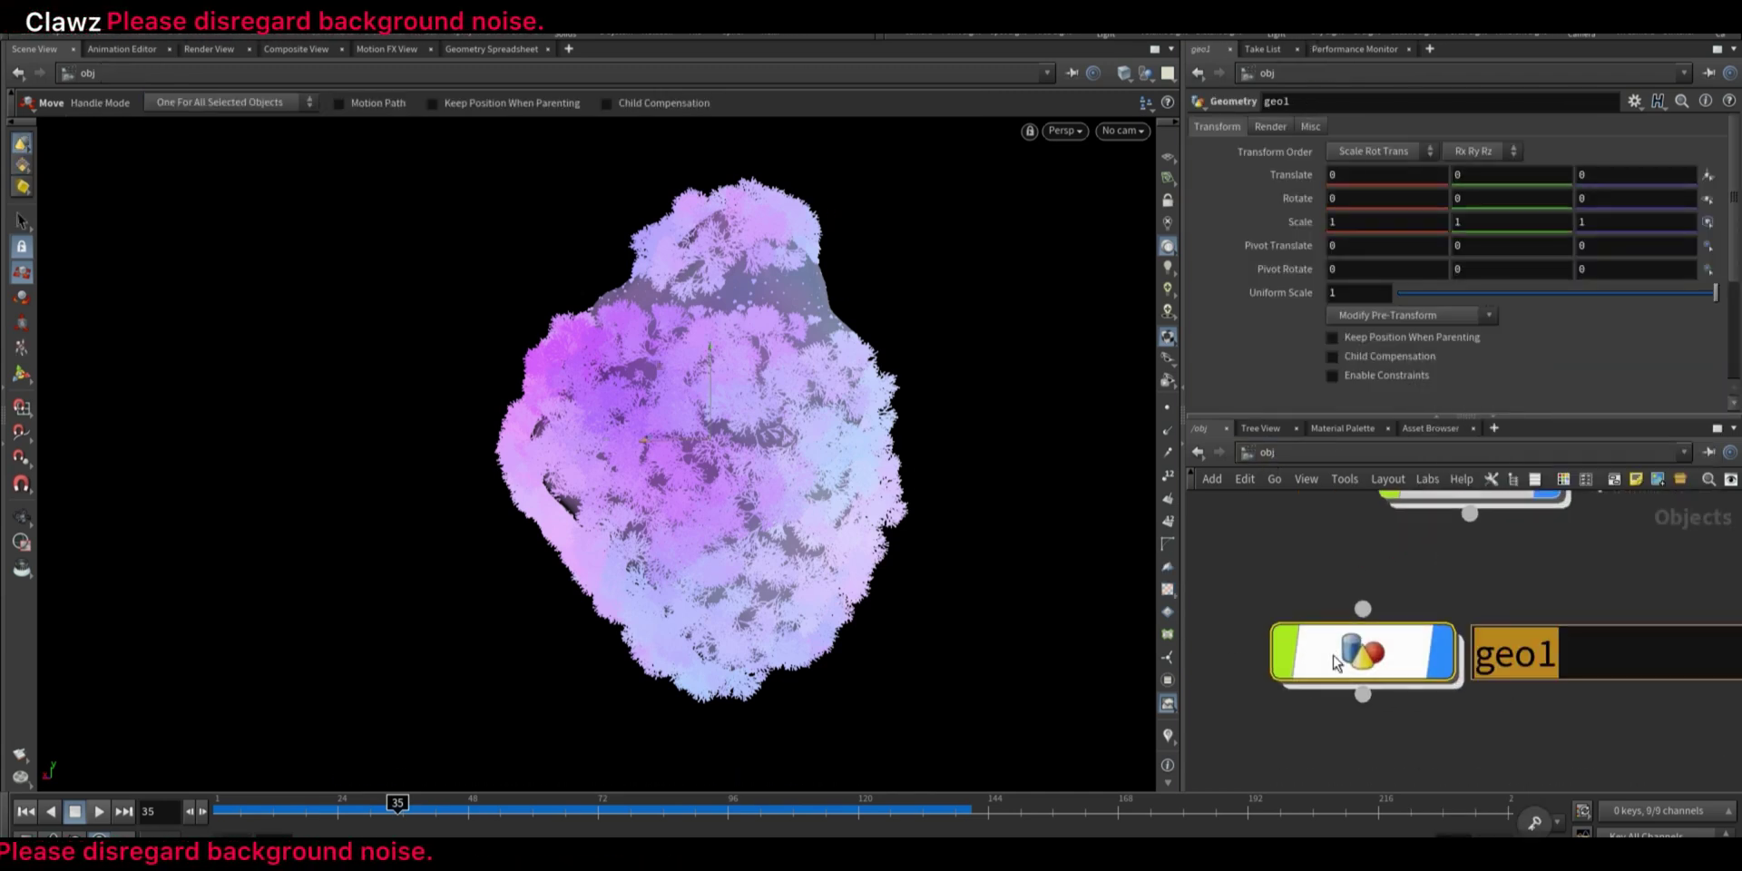
type("moss")
key("Return")
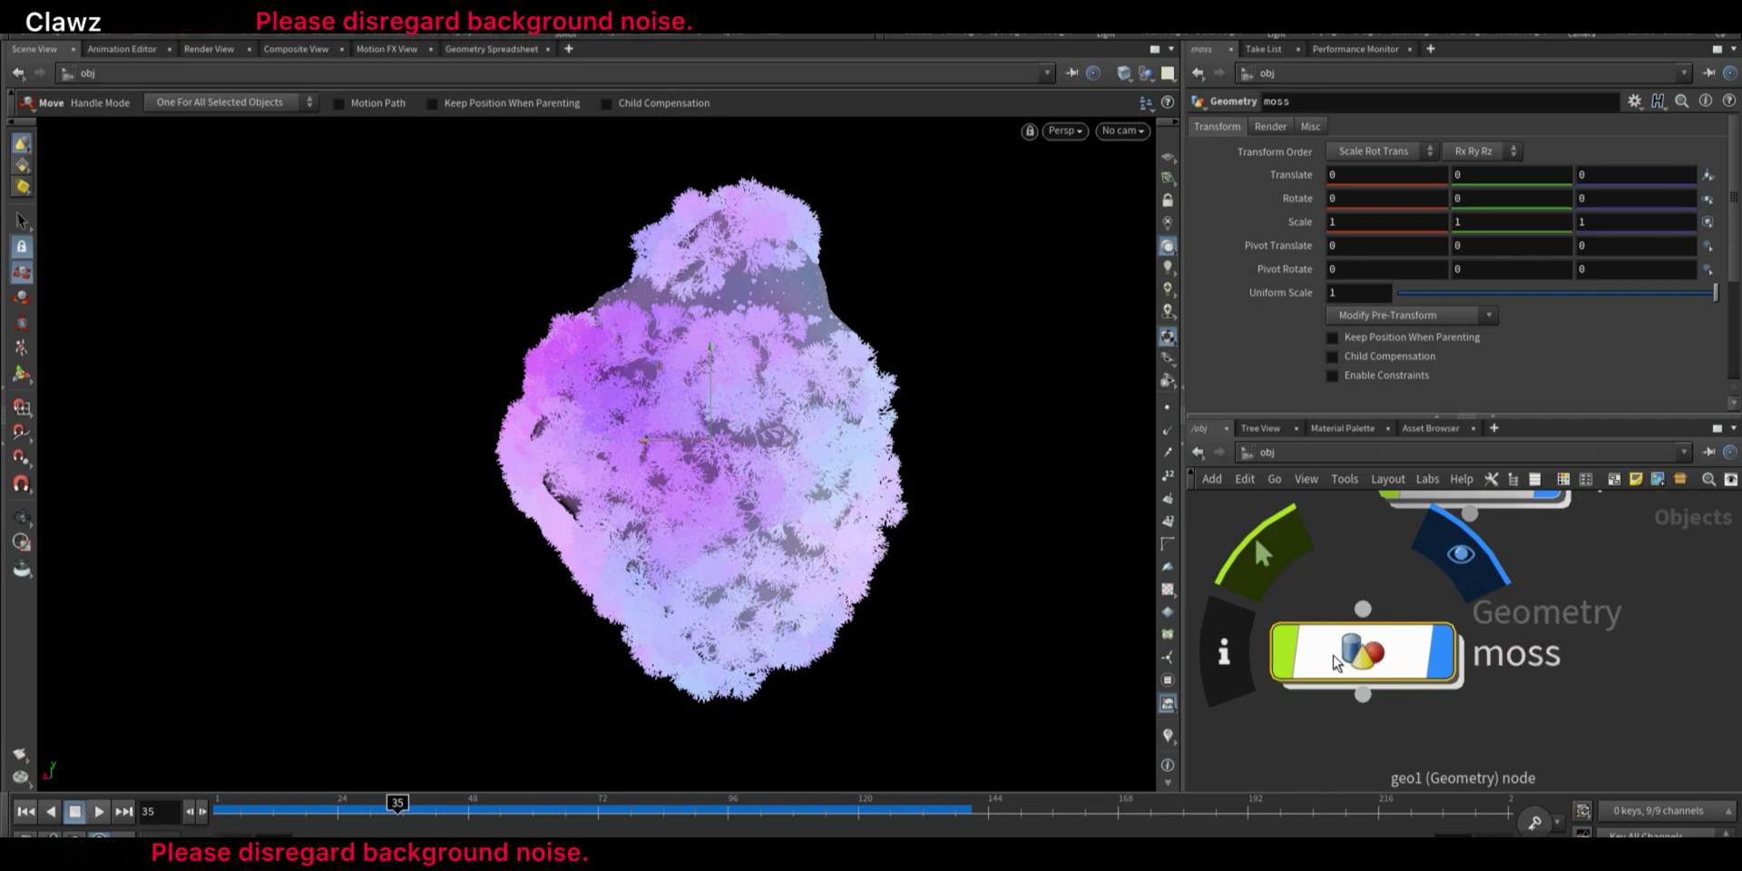
Colour the moss object node pink
key("c")
left_click_drag(1690, 758, 1441, 676)
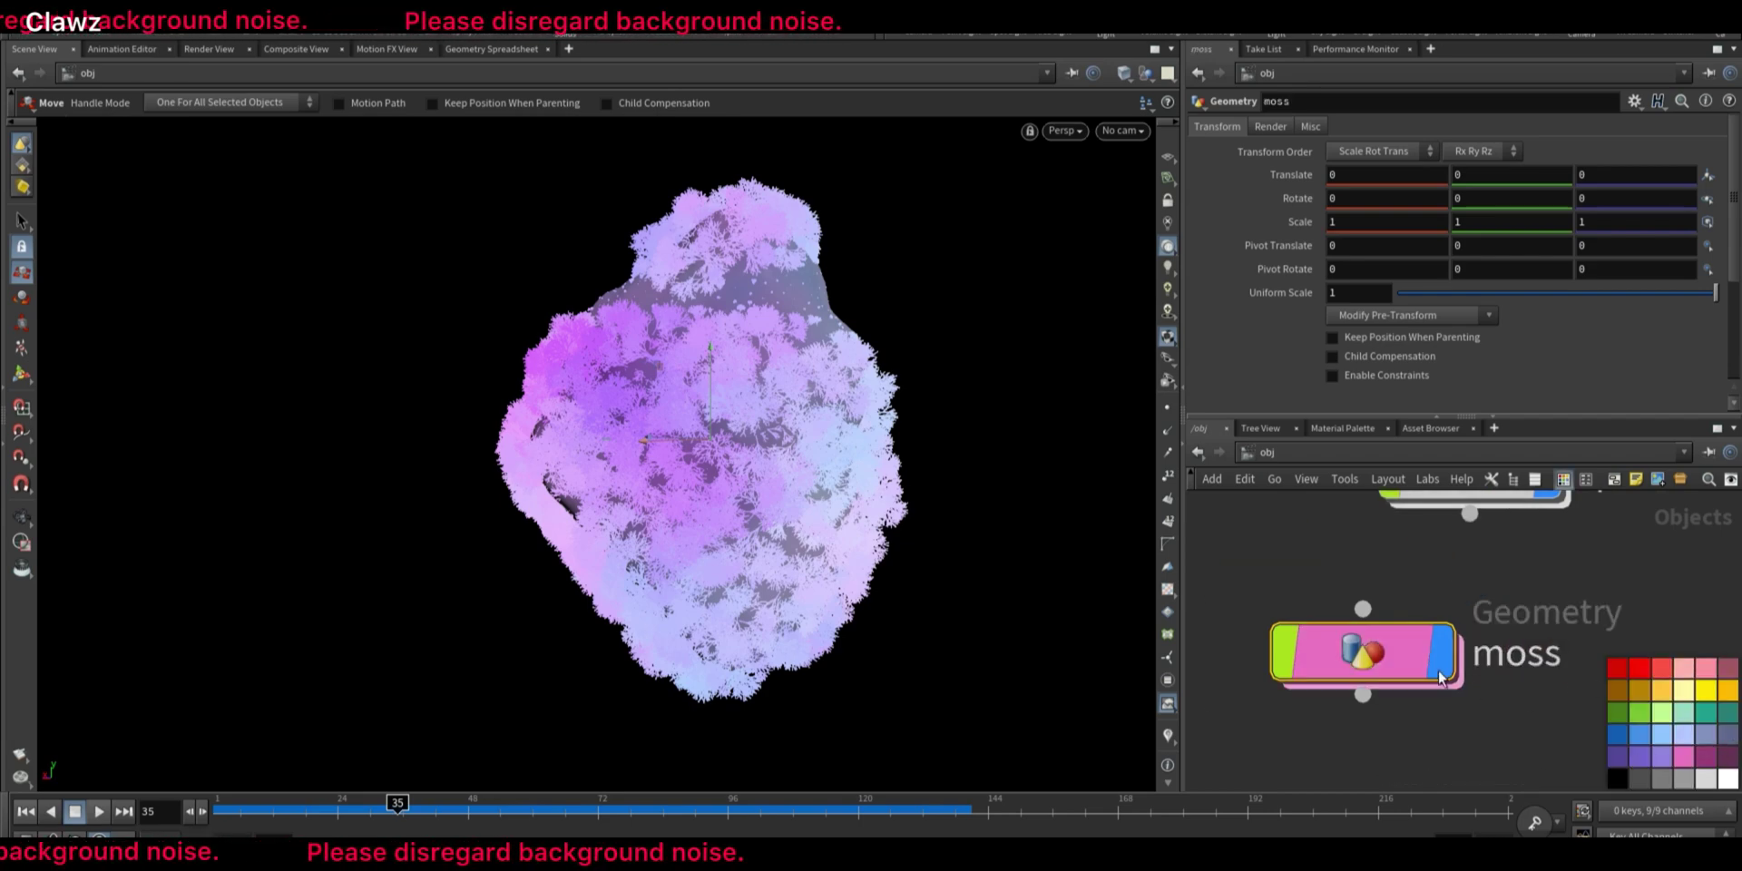
key("c")
Create another Geometry object below the moss object and name it rock
scroll(1464, 734, "down", 3)
middle_click_drag(1462, 734, 1500, 646)
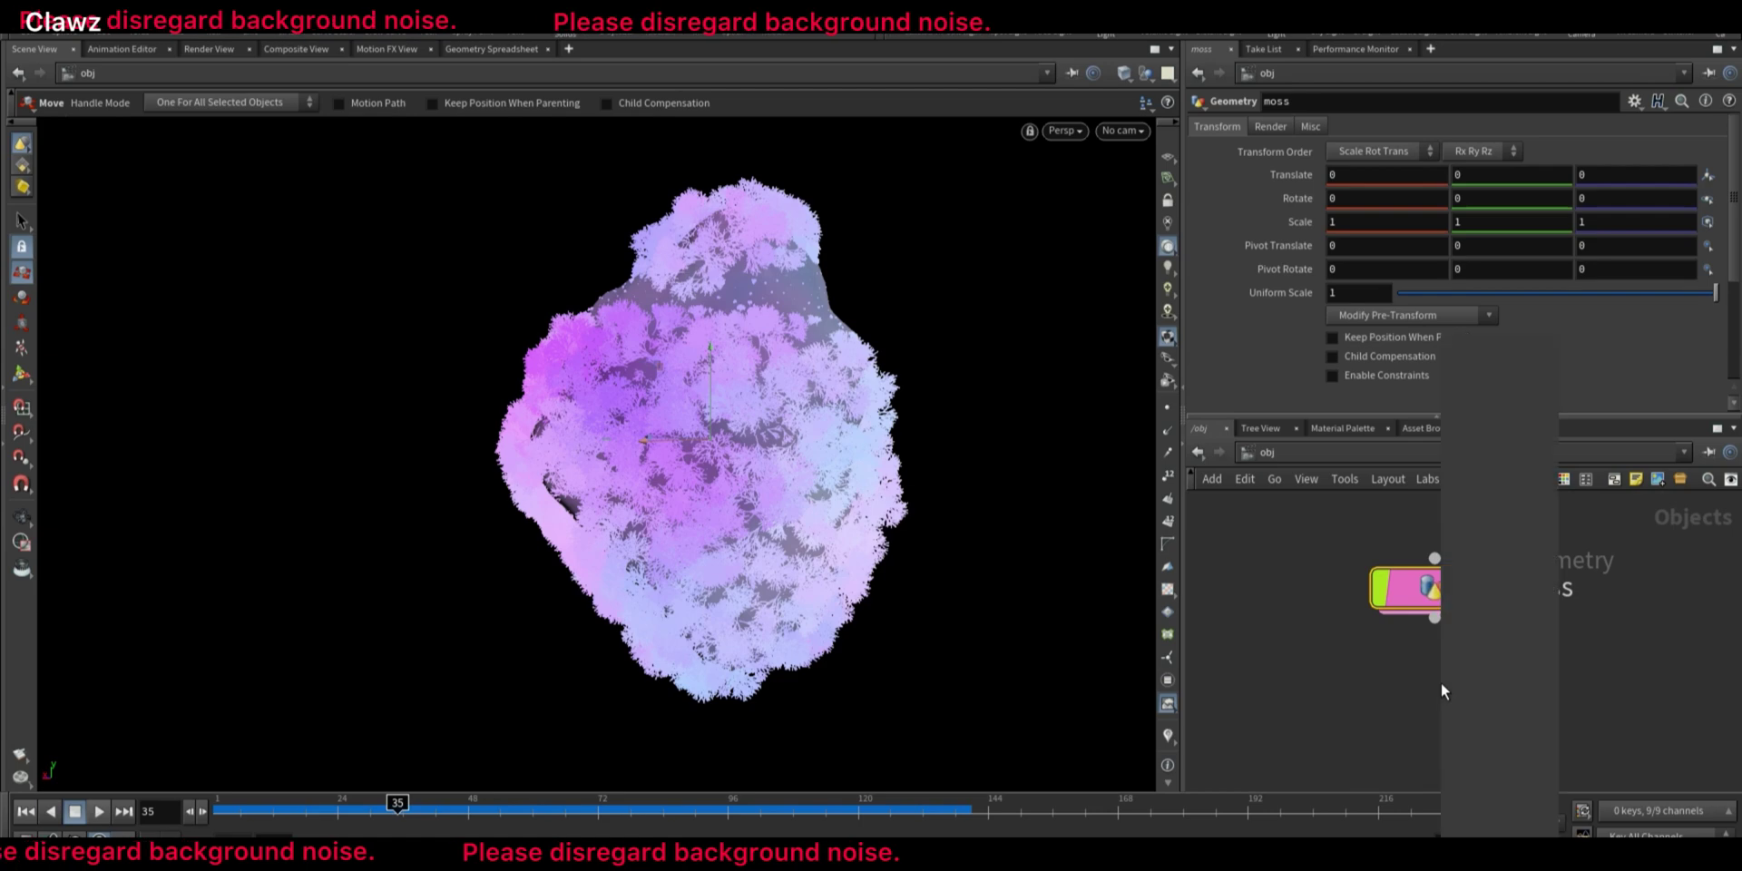
type("geo")
key("Return")
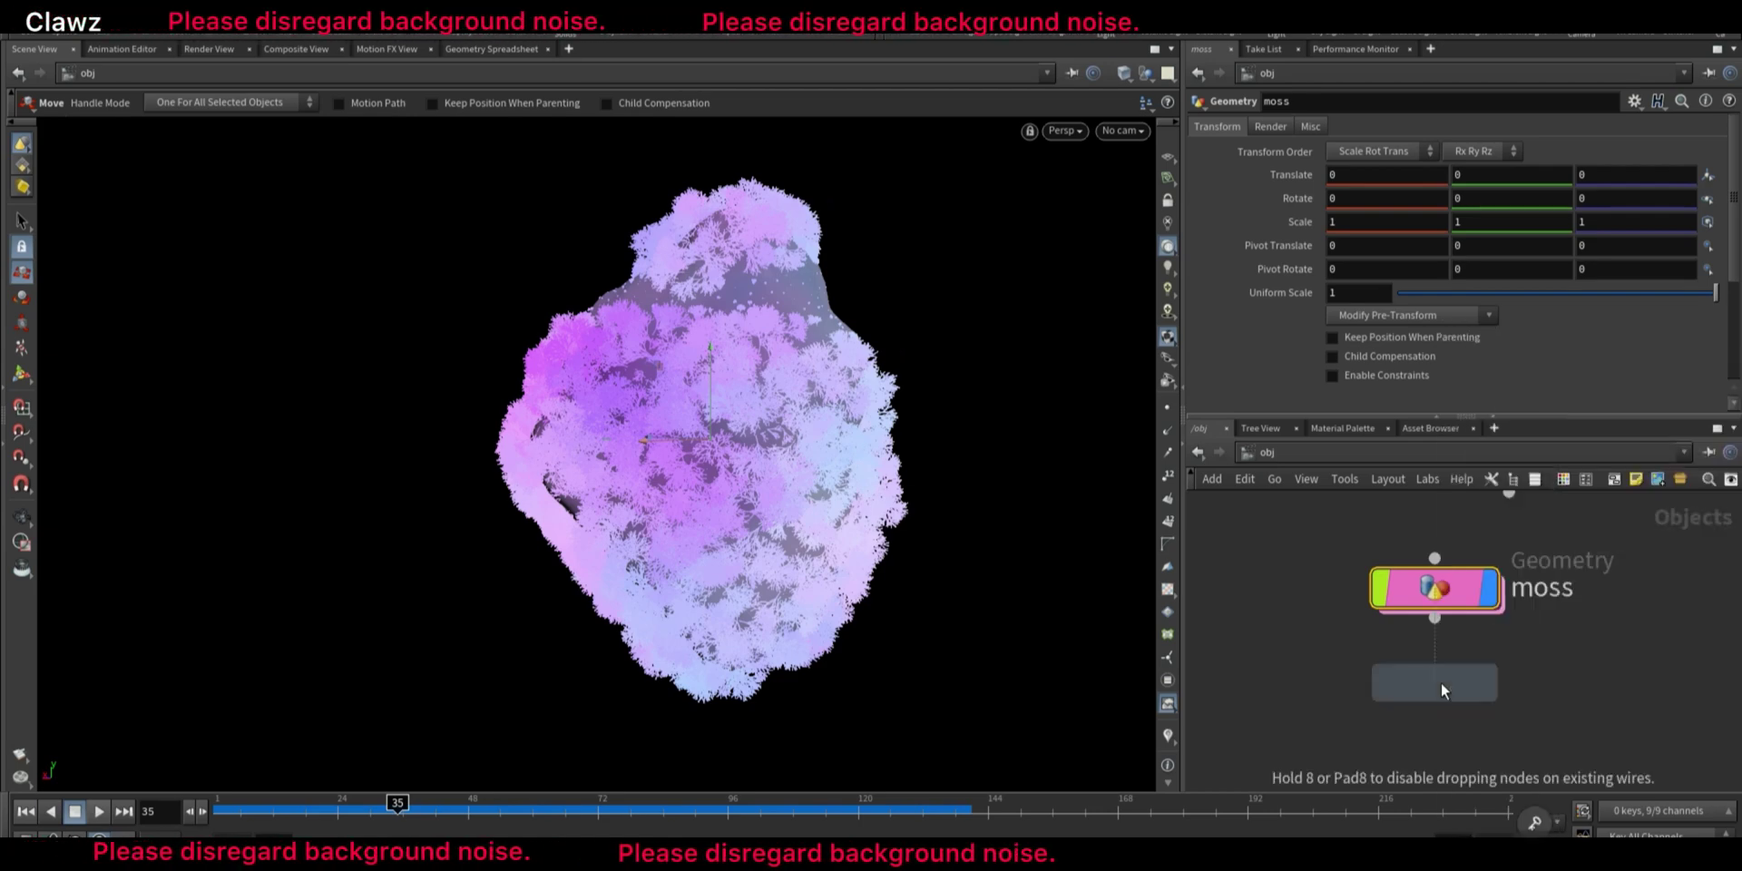
left_click(1441, 682)
double_click(1540, 682)
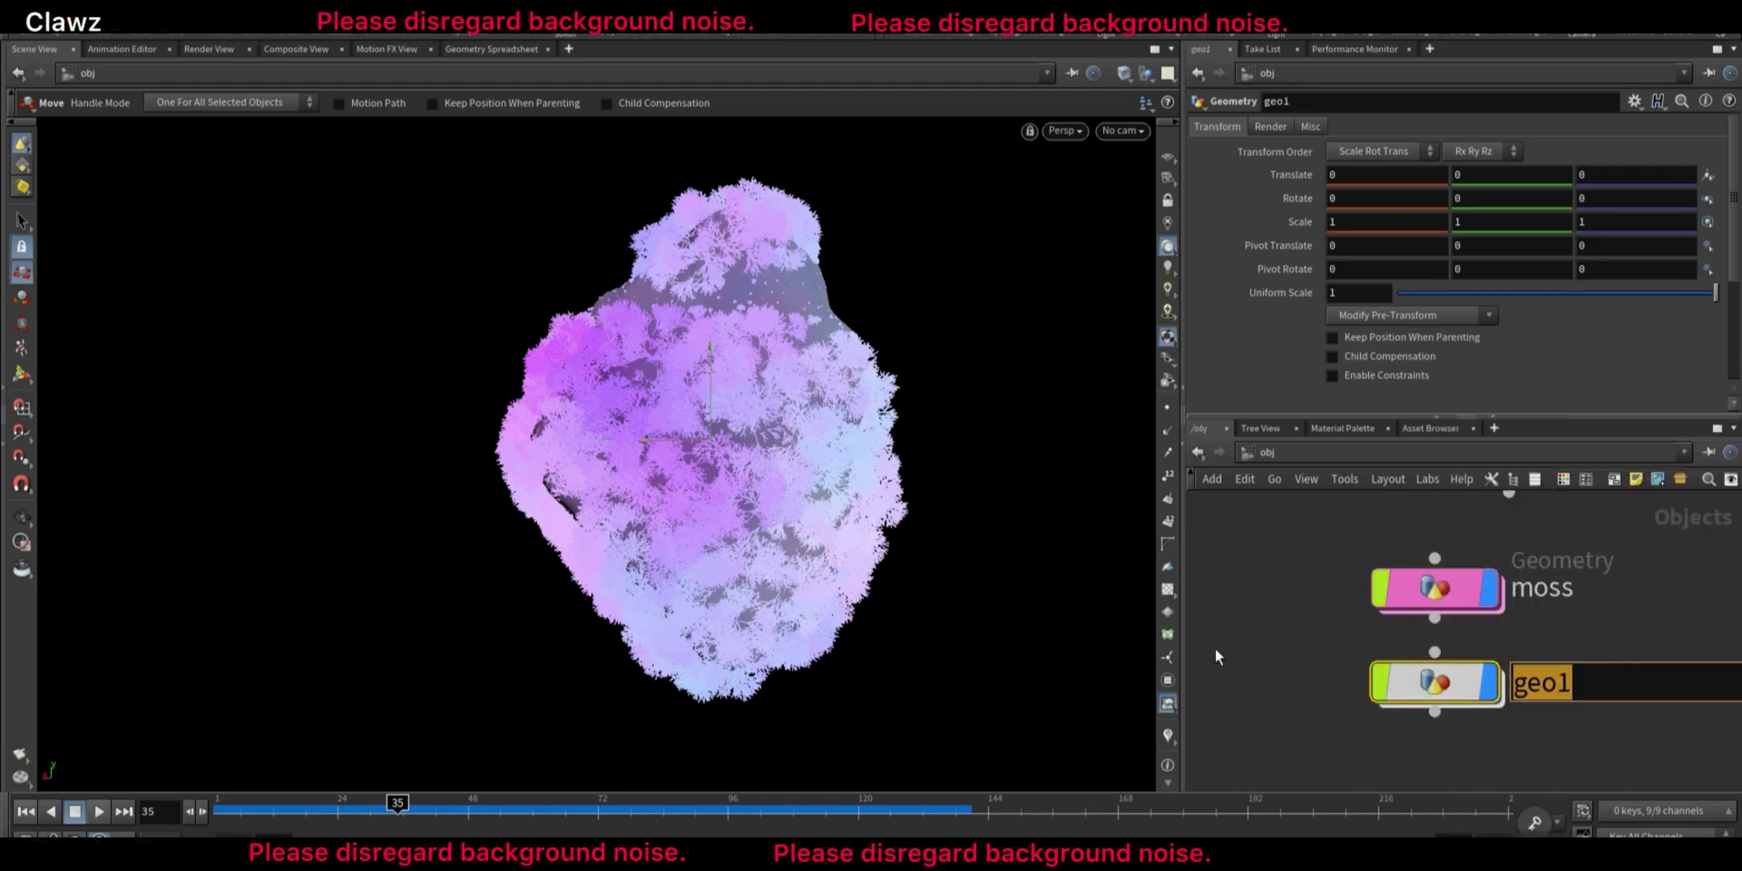
type("rock")
key("Return")
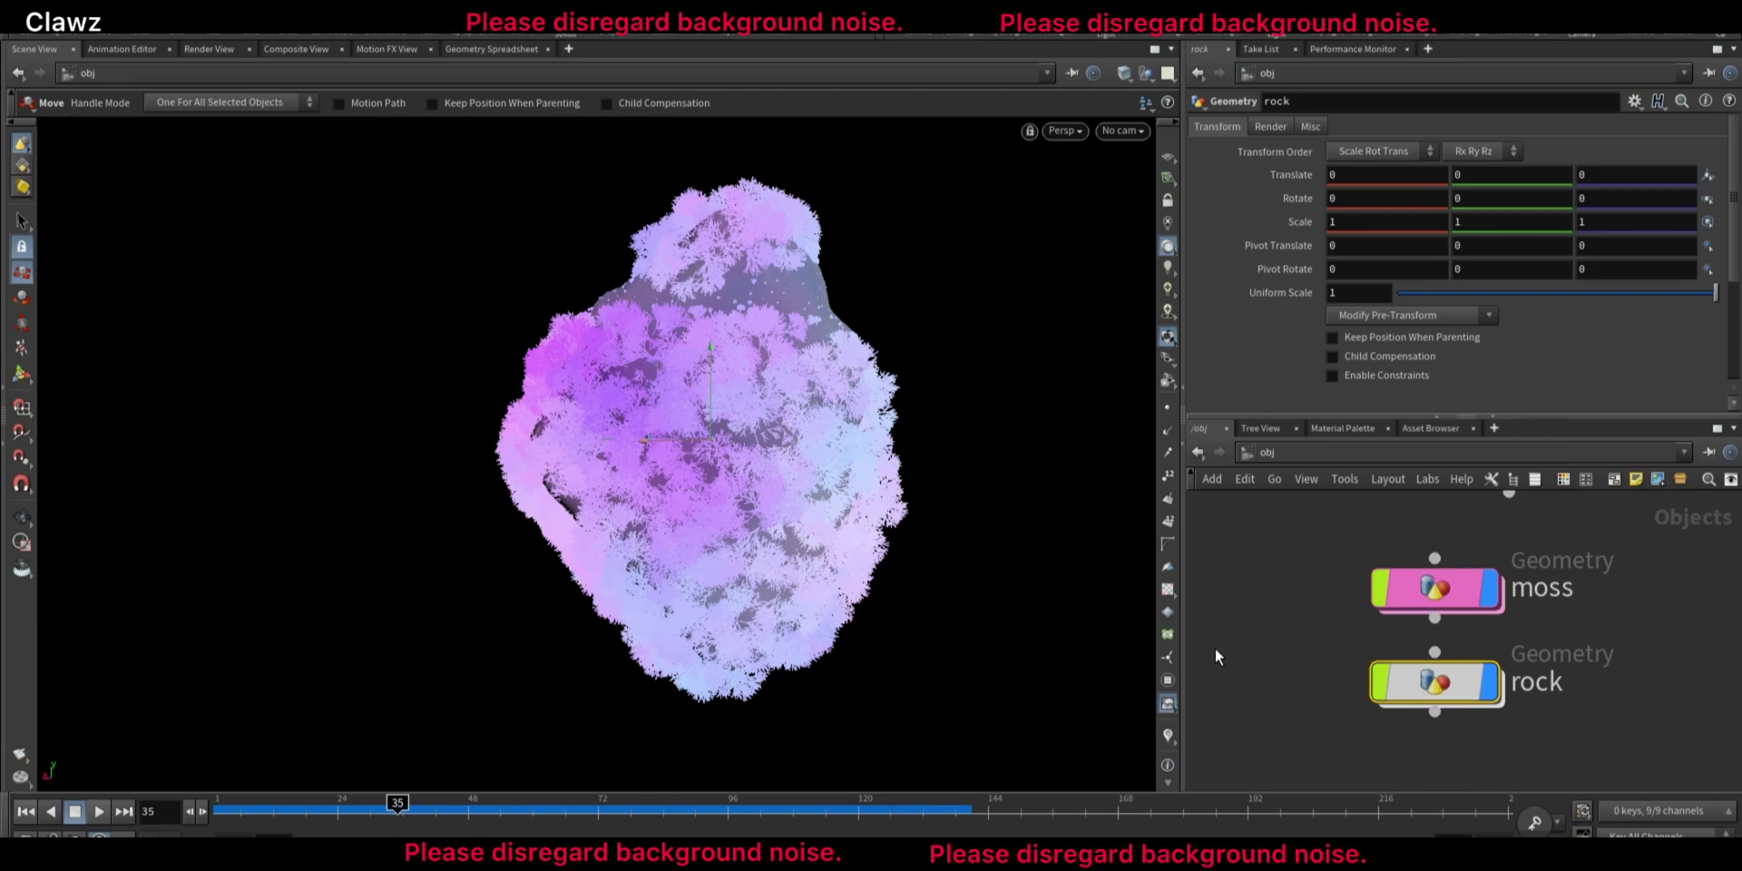
Colour the rock object node dark gray
key("c")
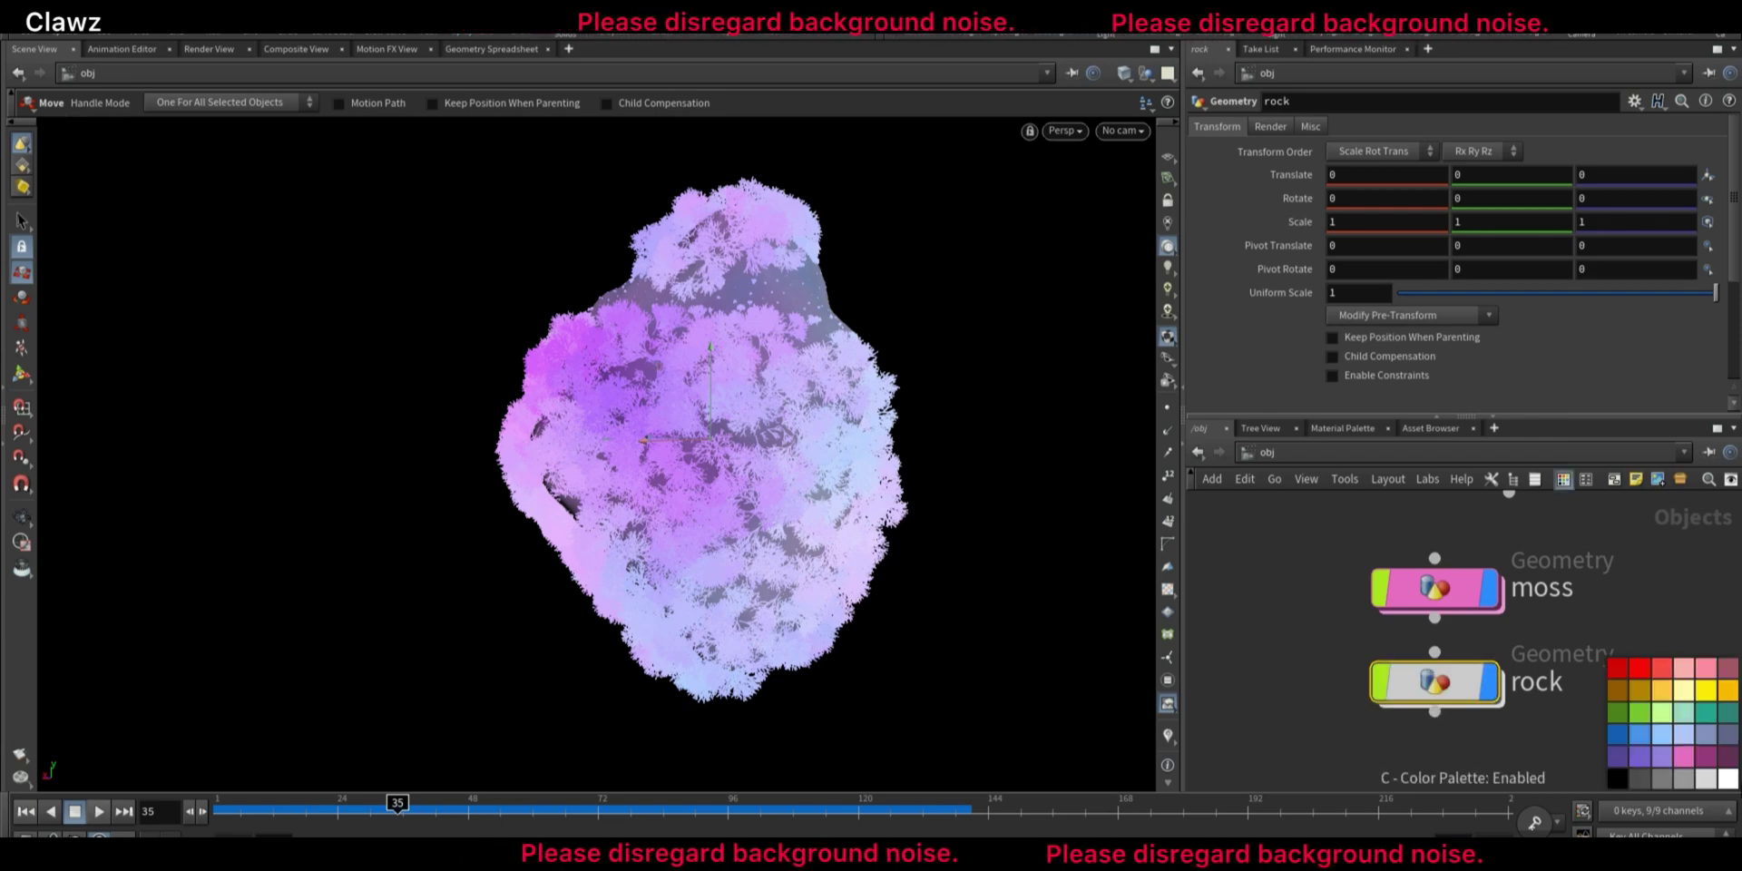
left_click(1683, 782)
scroll(1586, 723, "down", 3)
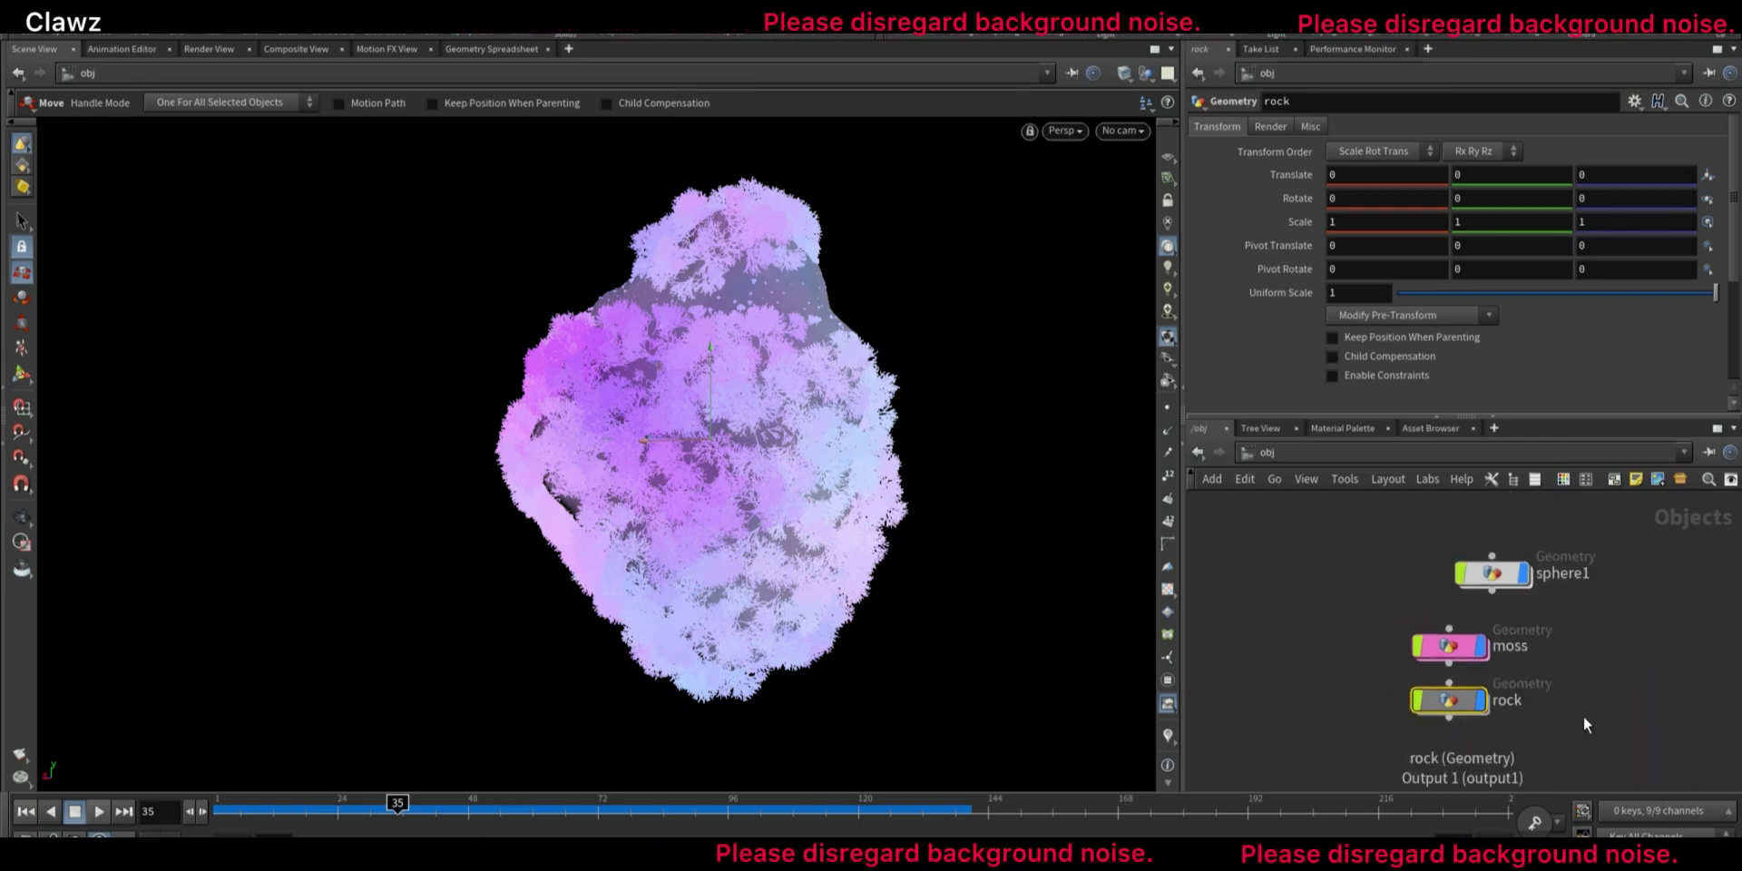
Add an Object Merge inside the moss object, with Object 1 set to ../../sphere1/moss/
middle_click_drag(1586, 724, 1482, 623)
scroll(1479, 619, "up", 3)
double_click(1402, 546)
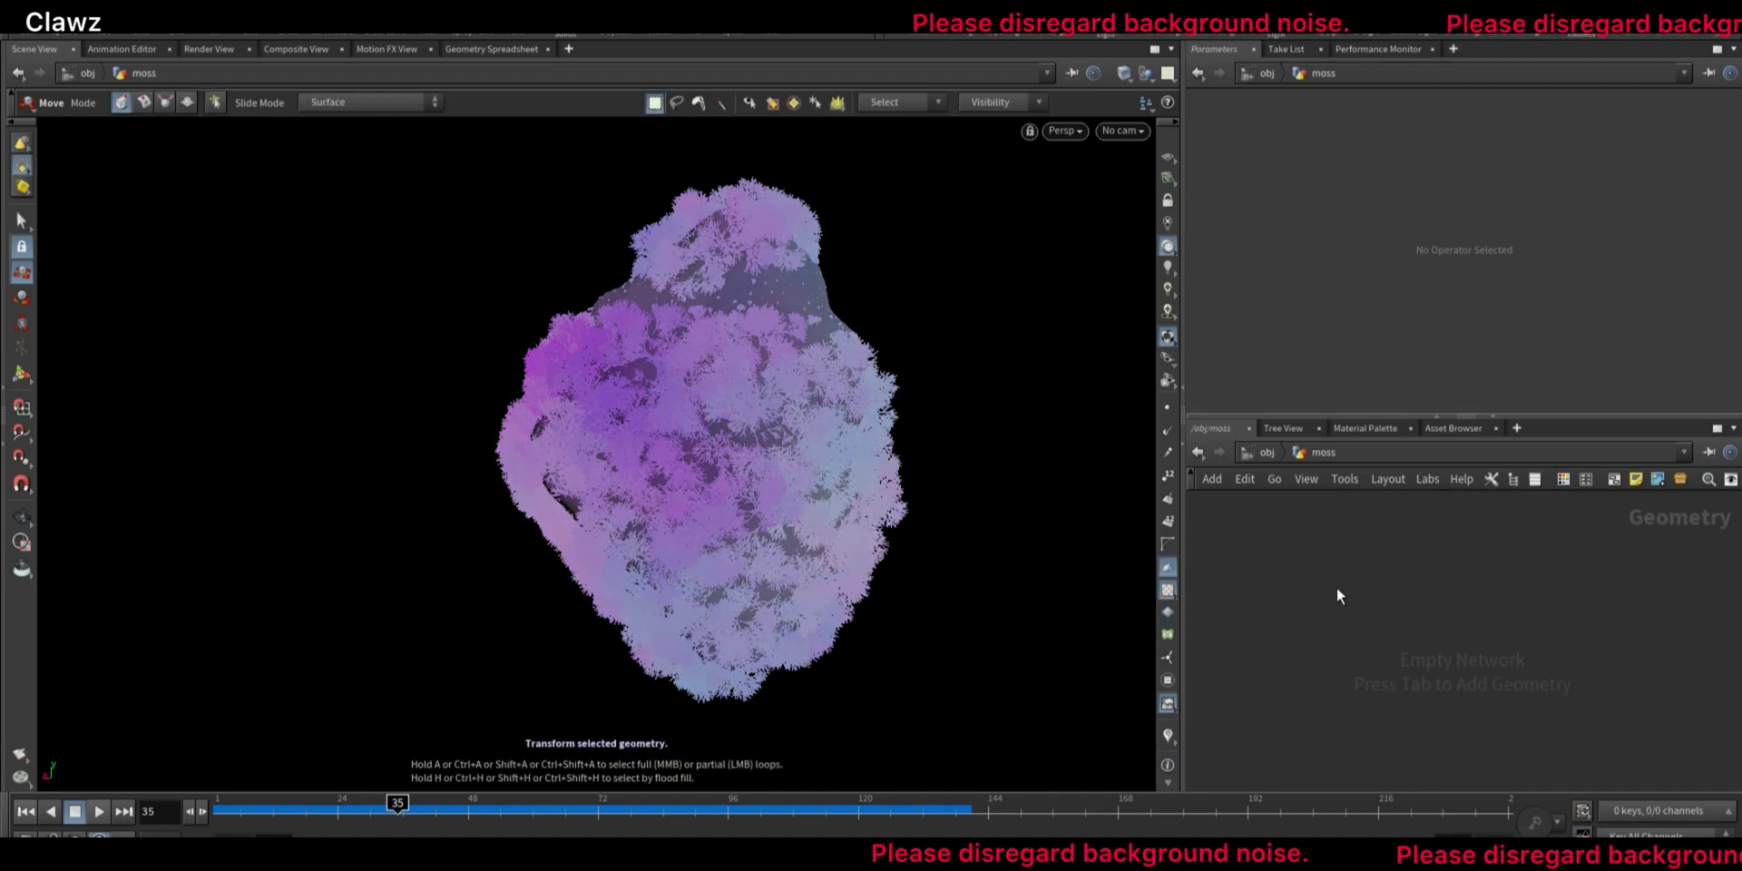
key("Tab")
left_click(1323, 584)
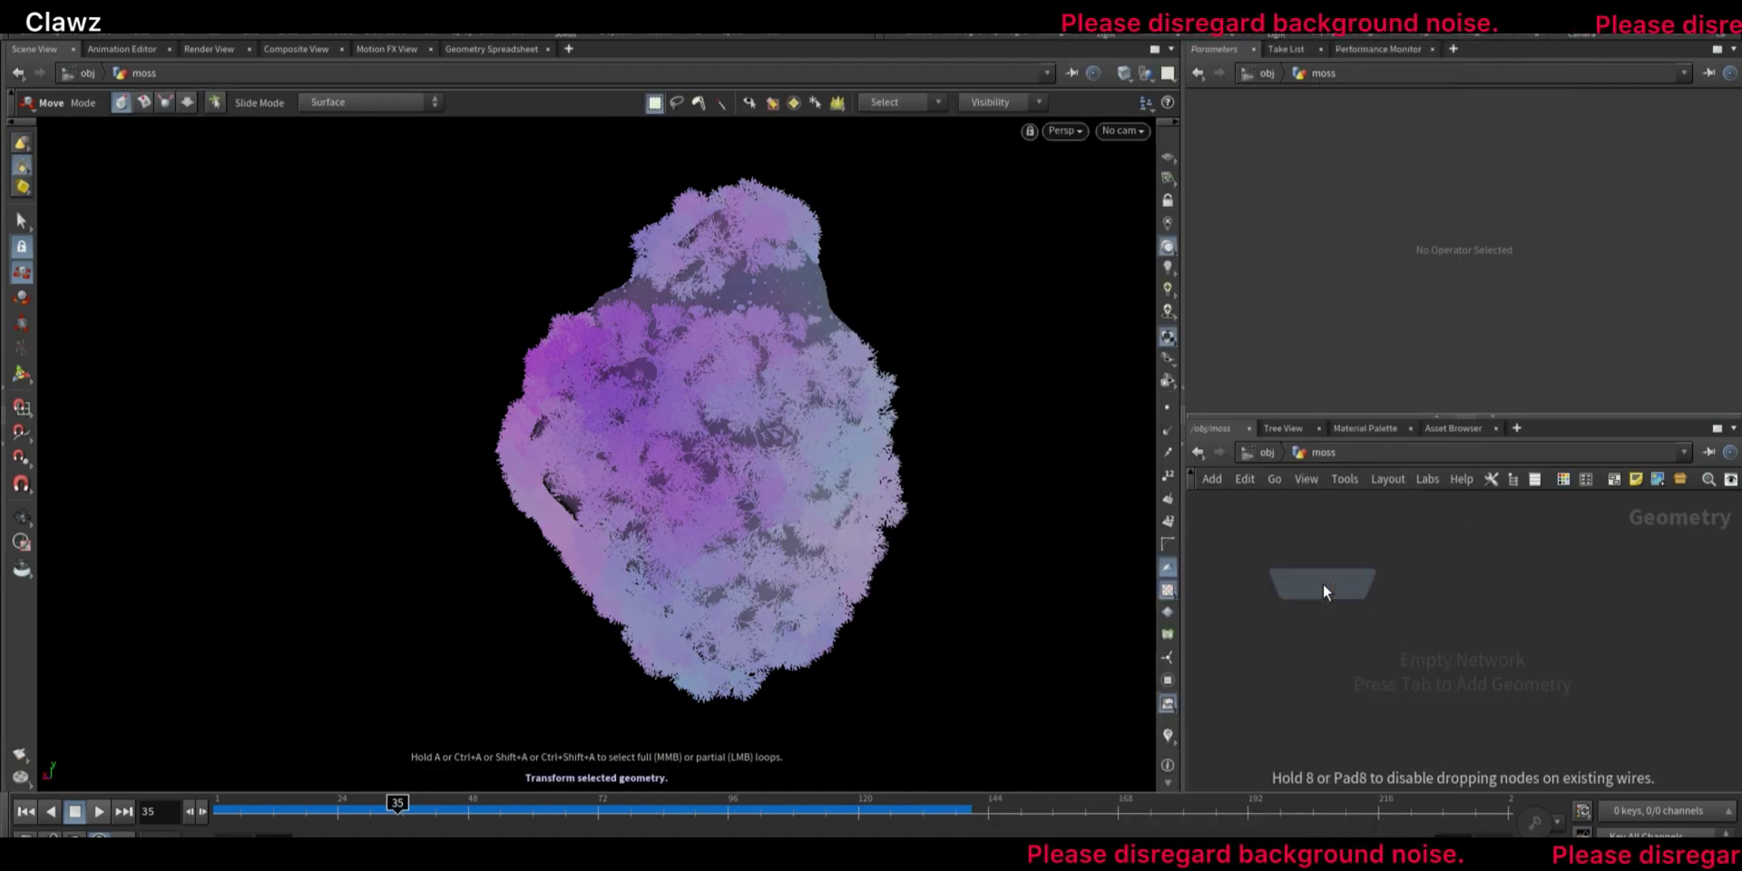
left_click(1450, 610)
left_click(1453, 173)
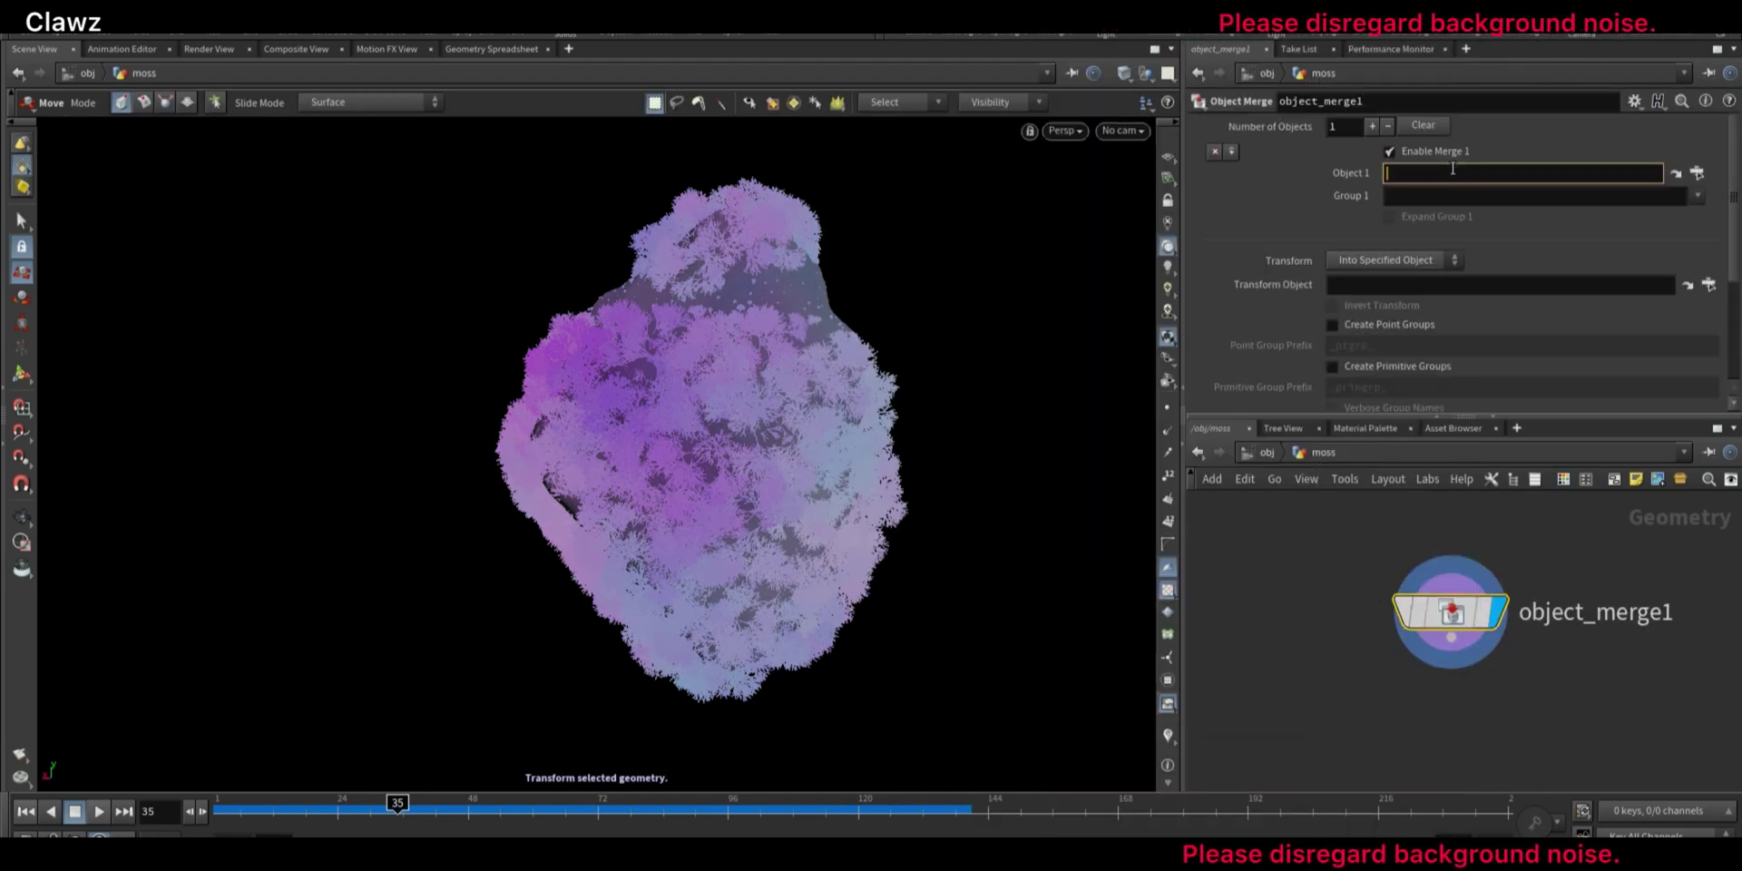
type("../../sphere1/m")
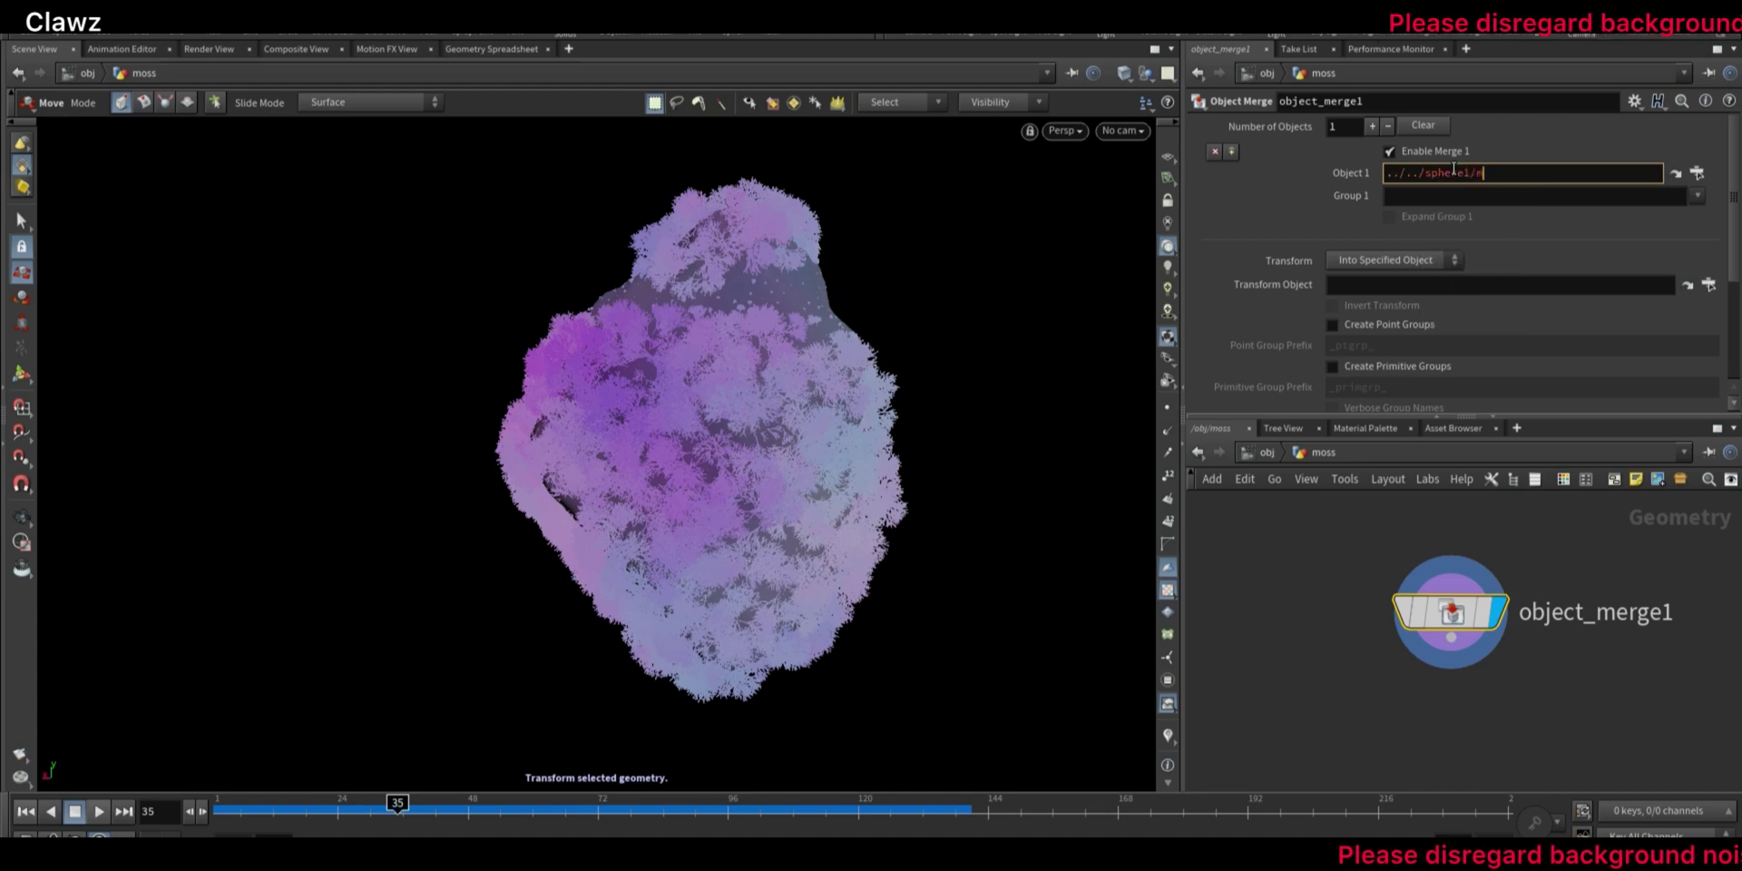
type("oss/")
key("Return")
Return to the object level, turn off the display of sphere1 and move its node aside
key("u")
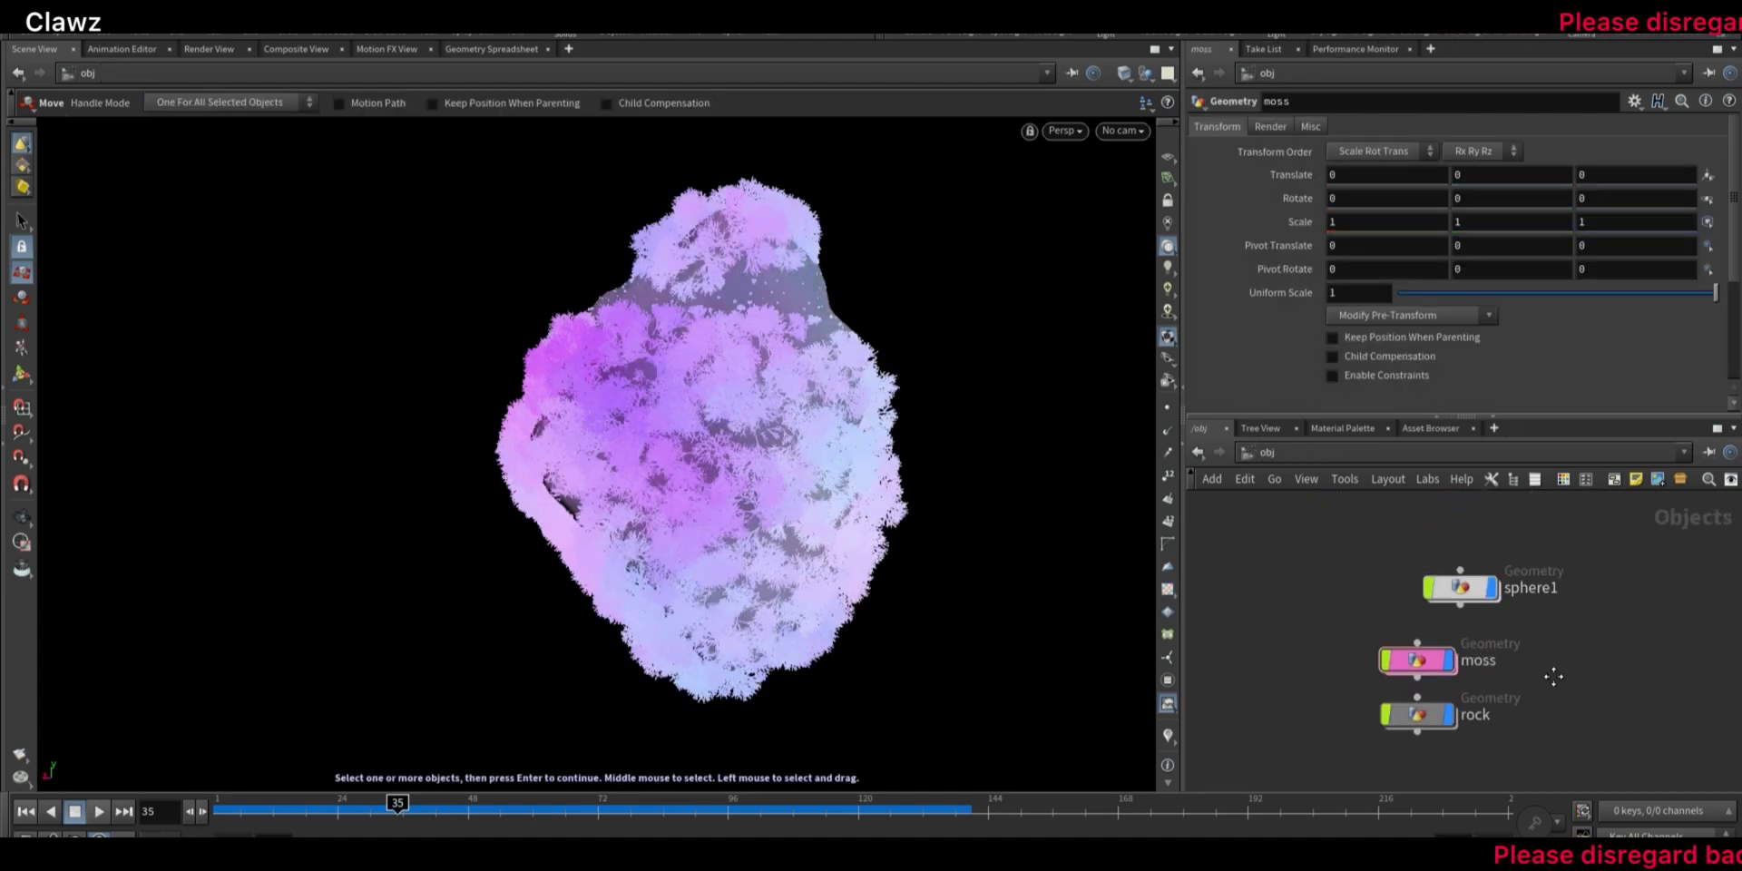
left_click(1491, 588)
left_click_drag(1460, 588, 1590, 588)
Add an Object Merge inside the rock object, with Object 1 set to ../../sphere1/rock/
double_click(1418, 715)
key("Tab")
left_click(1489, 774)
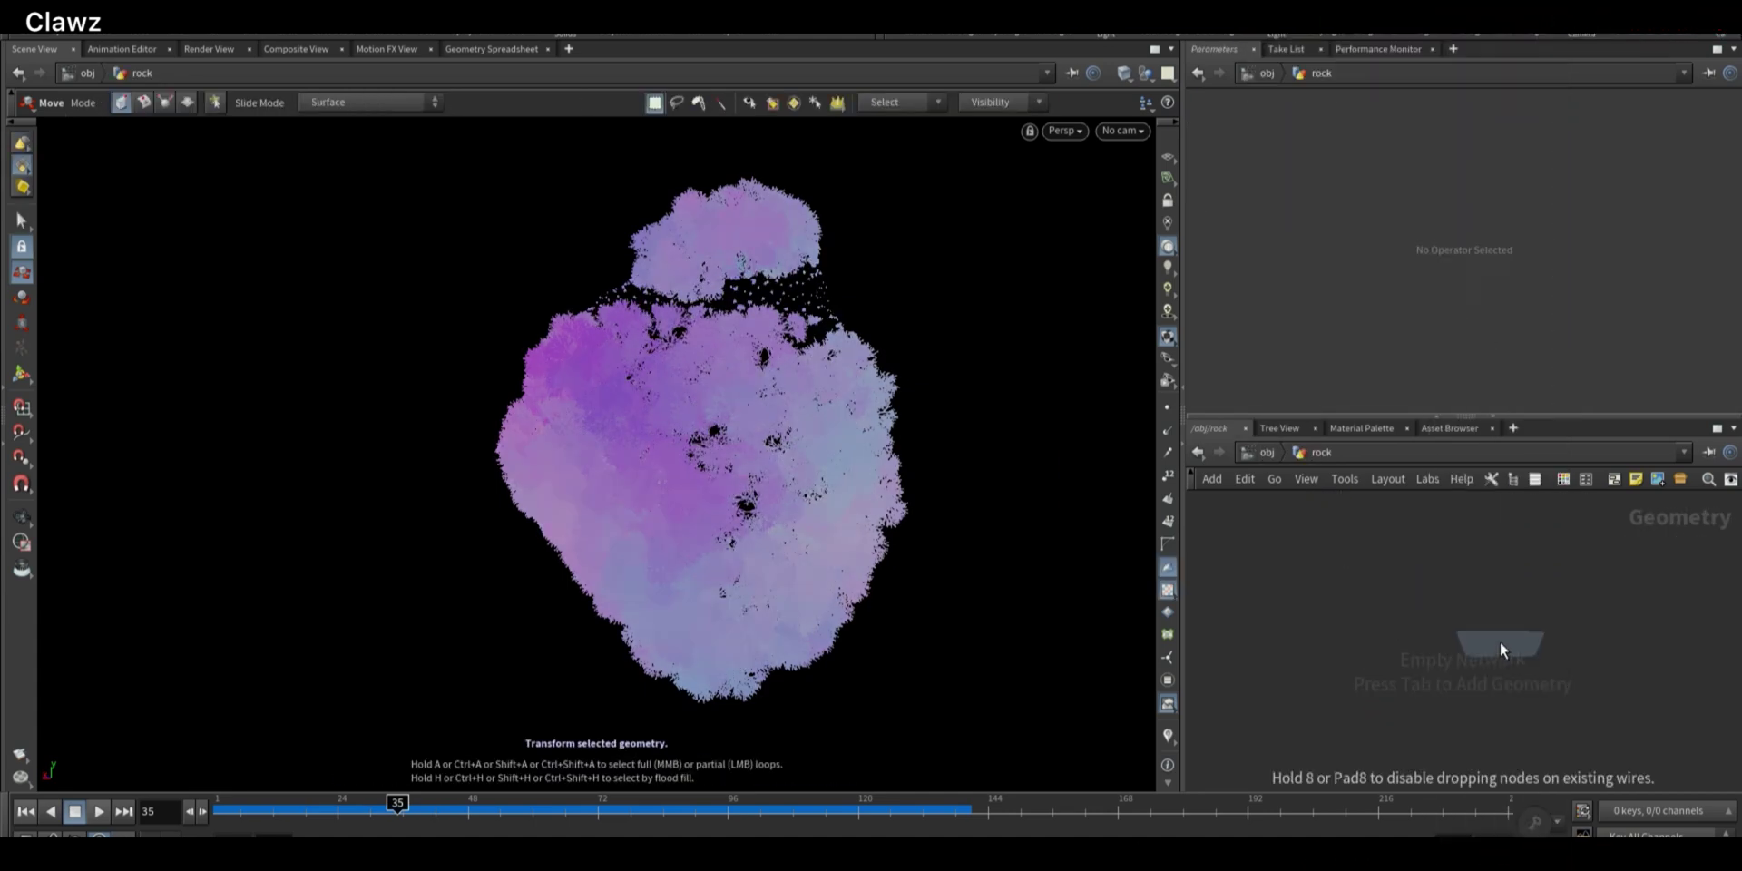
left_click(1499, 643)
left_click(1439, 178)
type("../../")
key("Down")
key("Down")
key("Return")
type("../sphe")
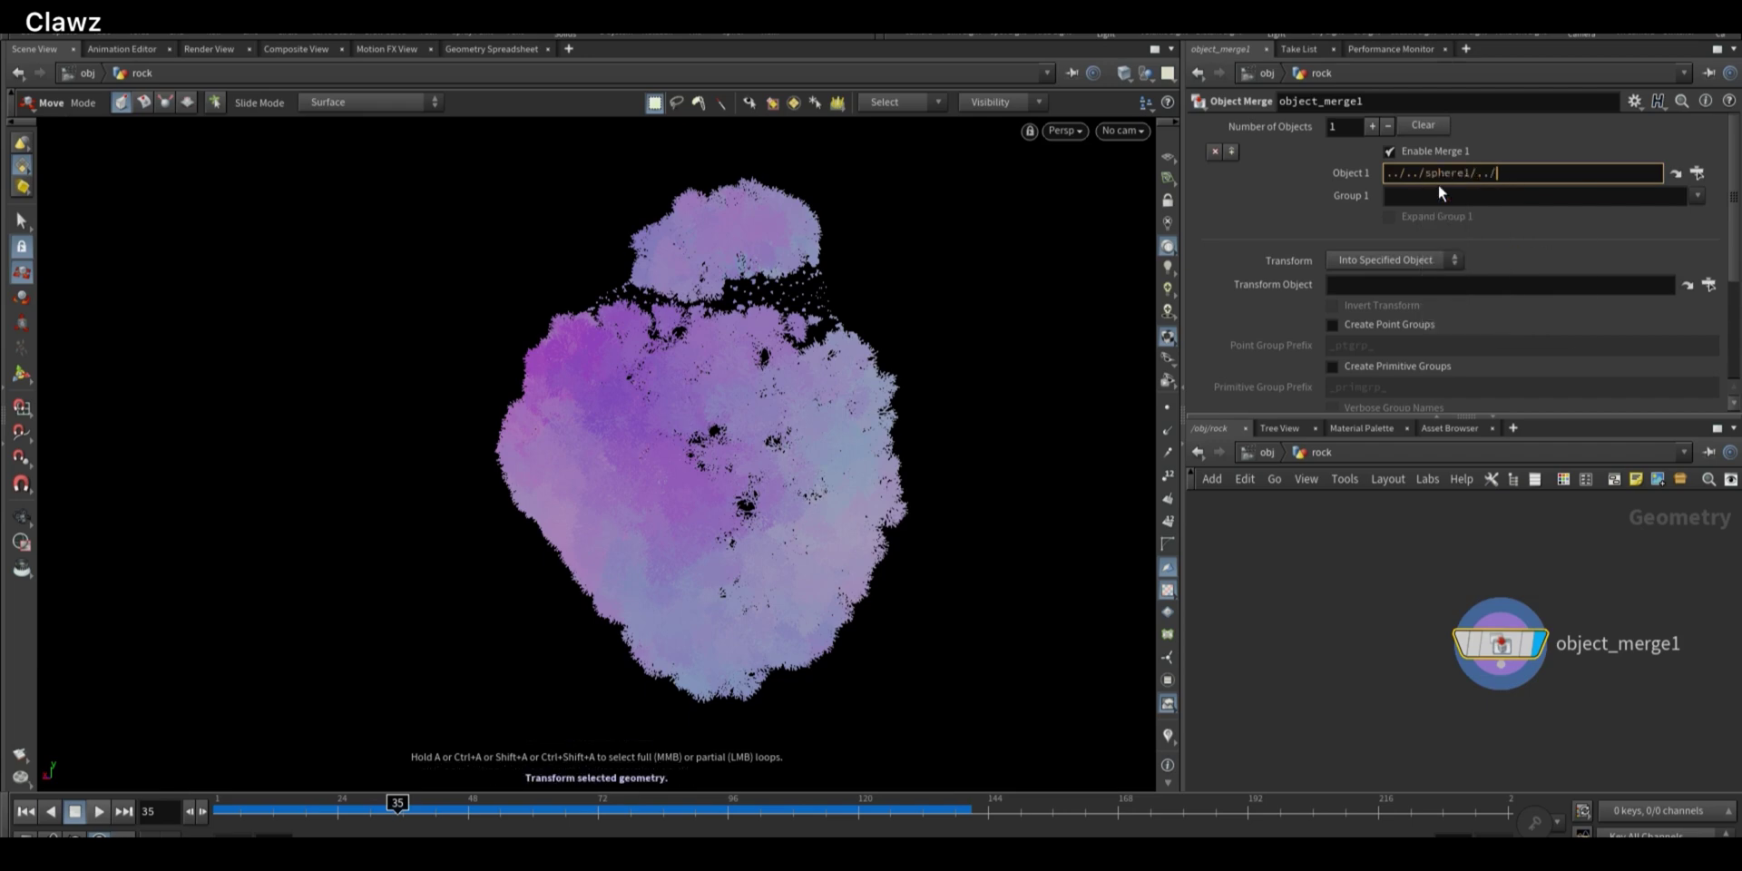
type("re1/rock/")
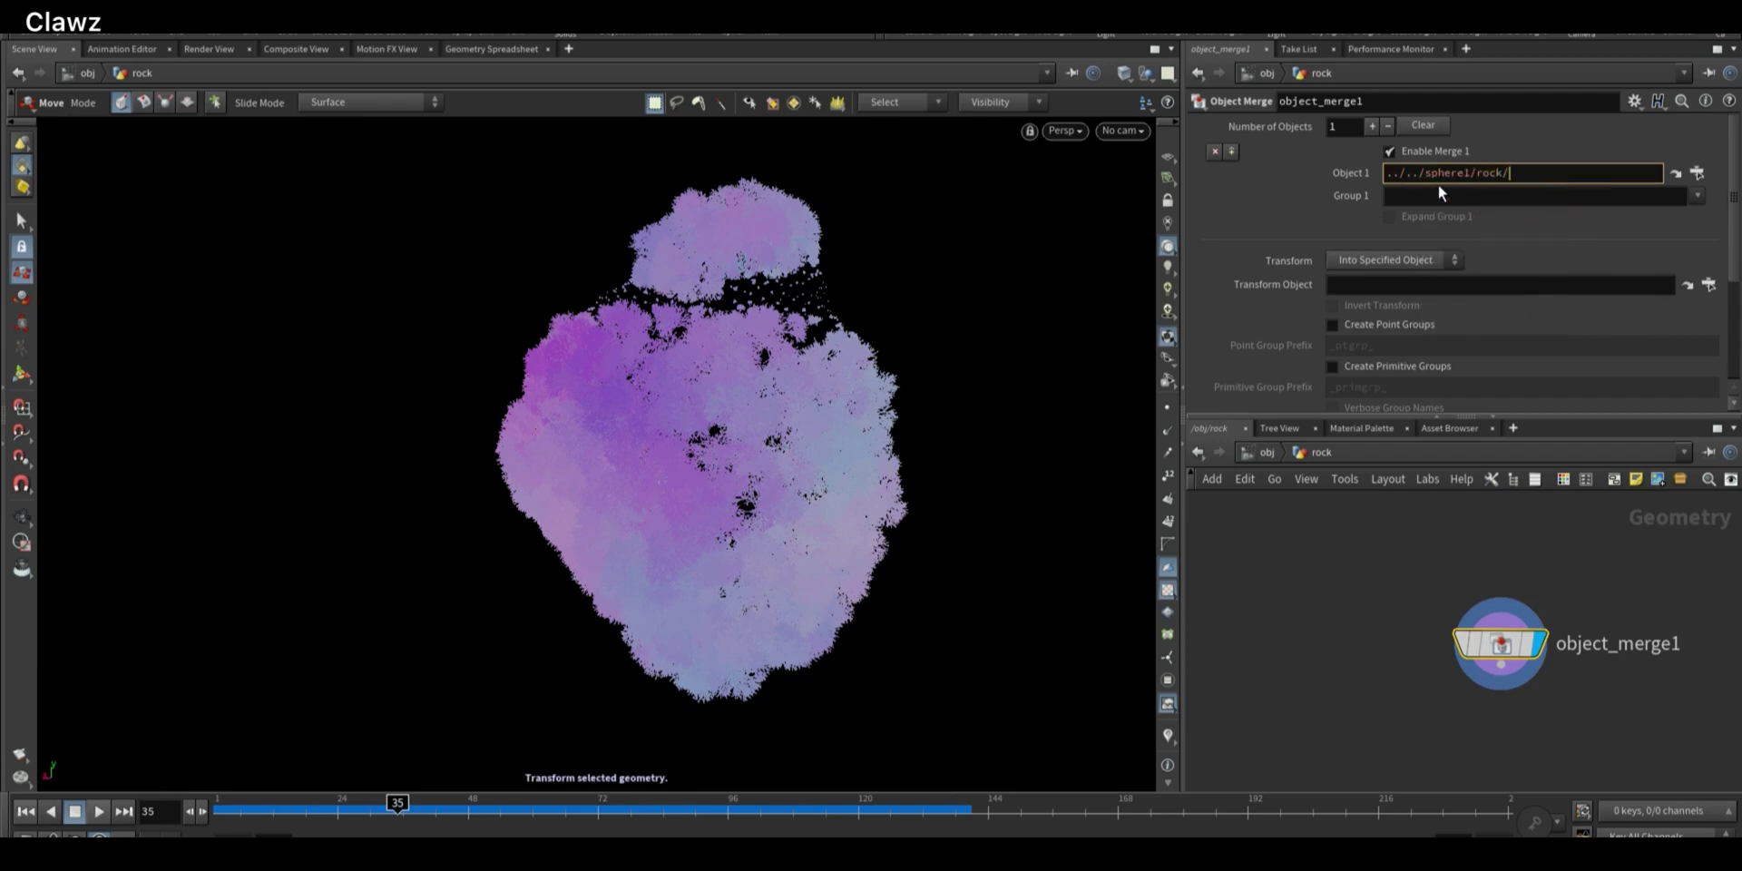
key("Return")
Return to the object level and switch the workspace to the Solaris desktop
left_click(1266, 452)
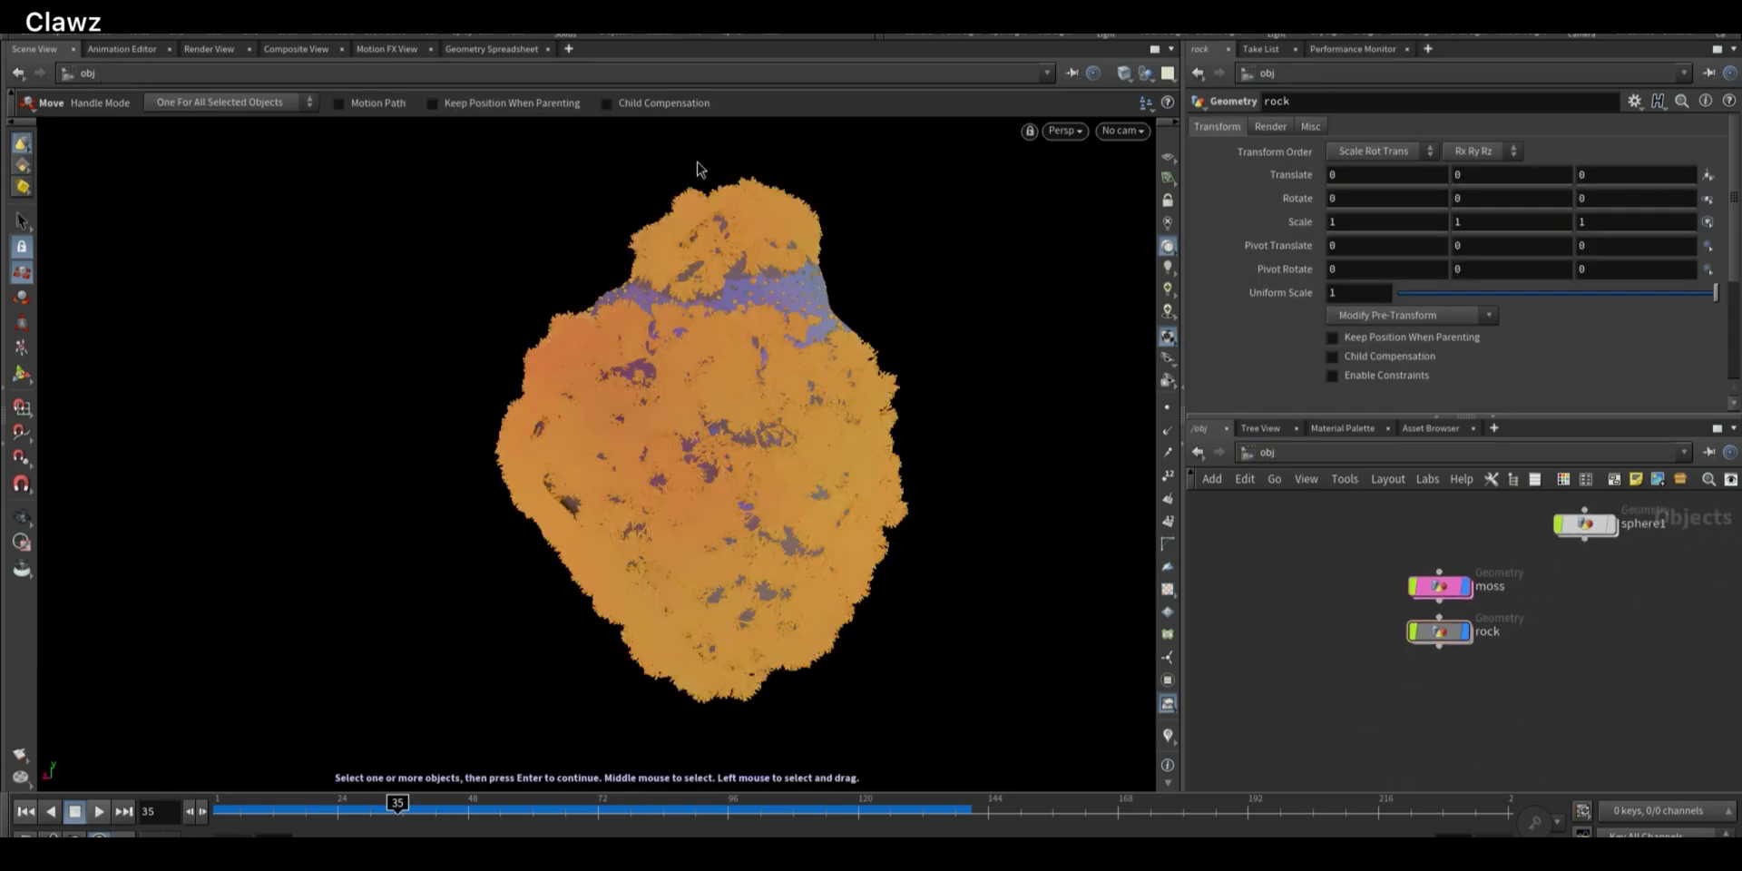
left_click(351, 43)
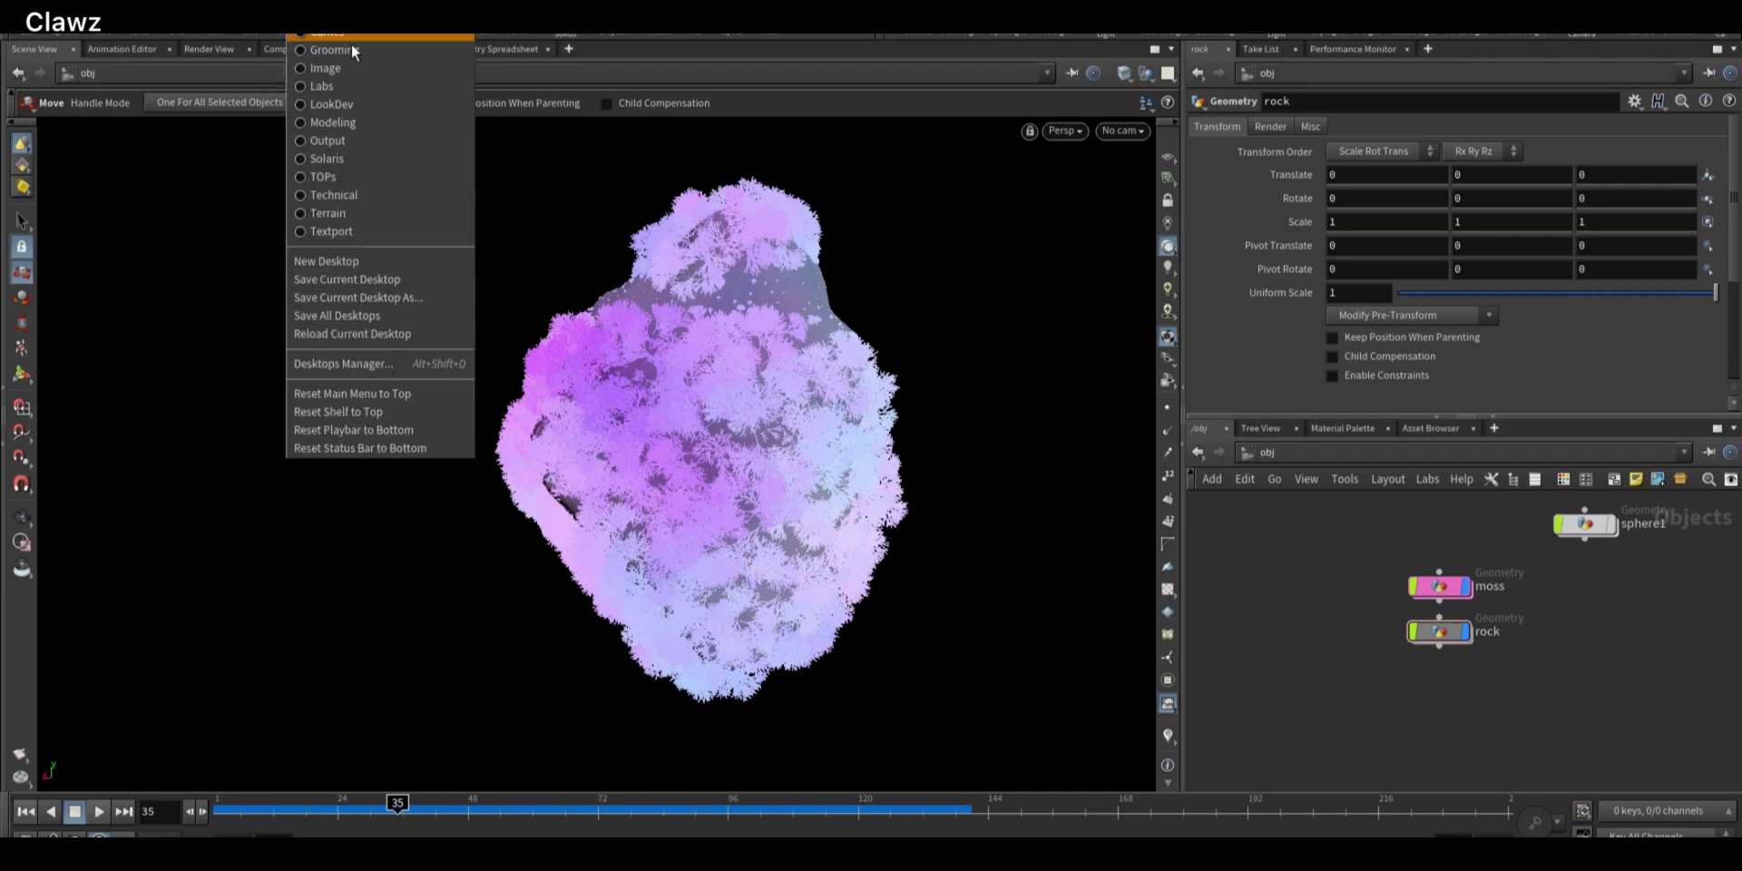
left_click(354, 158)
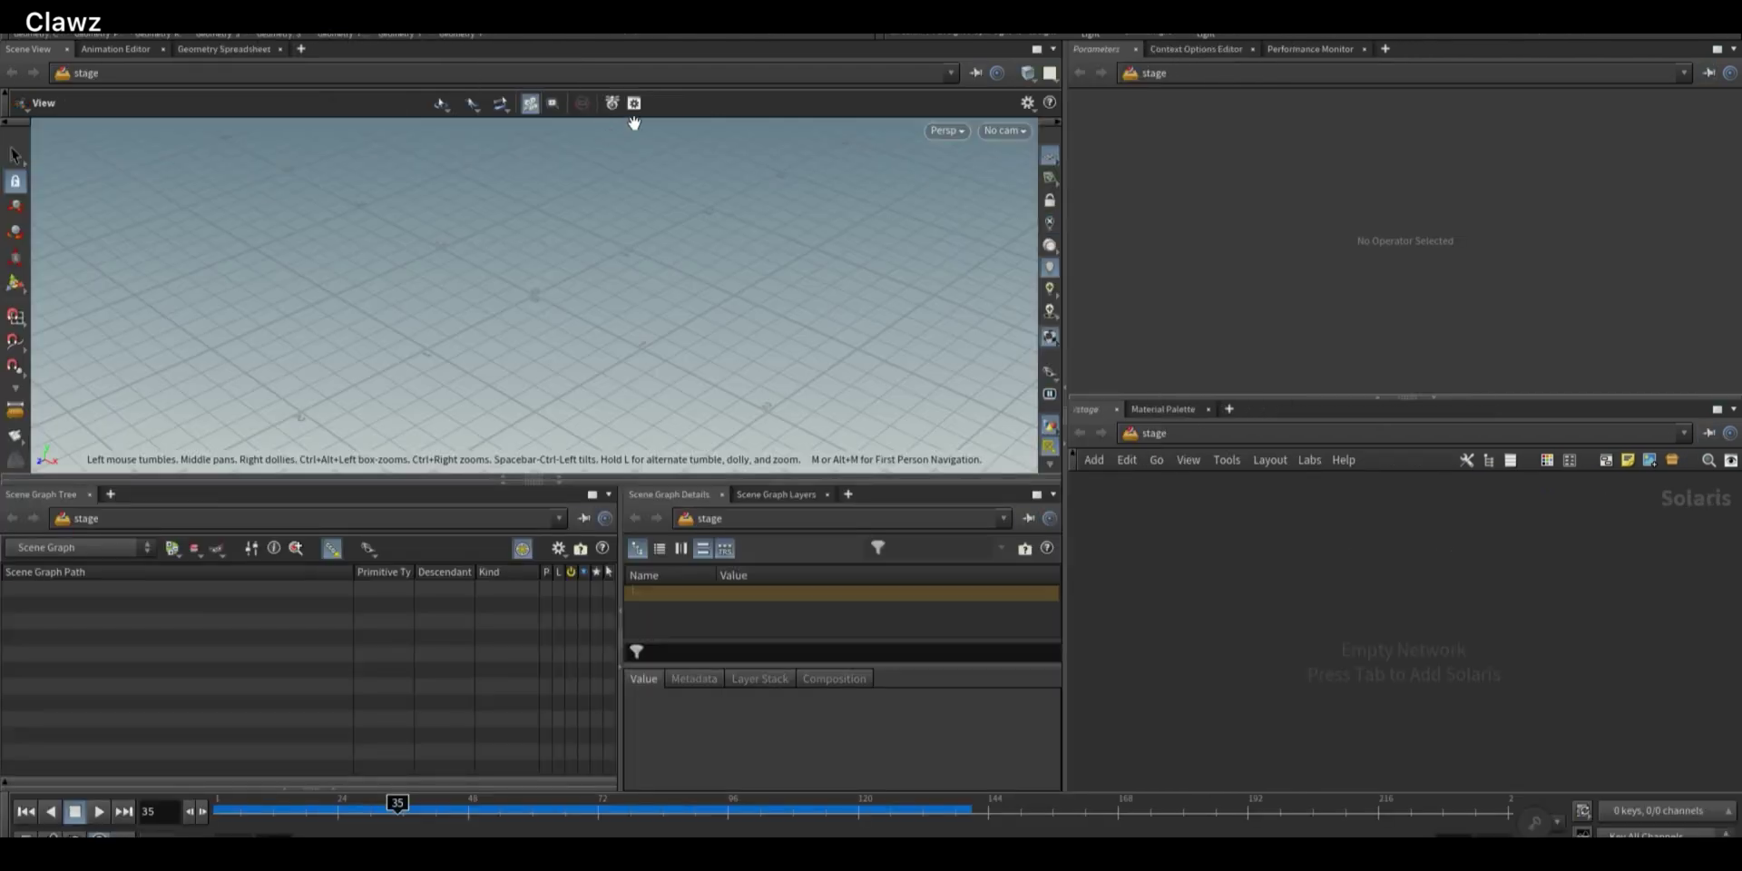
Add a SOP Import node to the empty stage network
key("Tab")
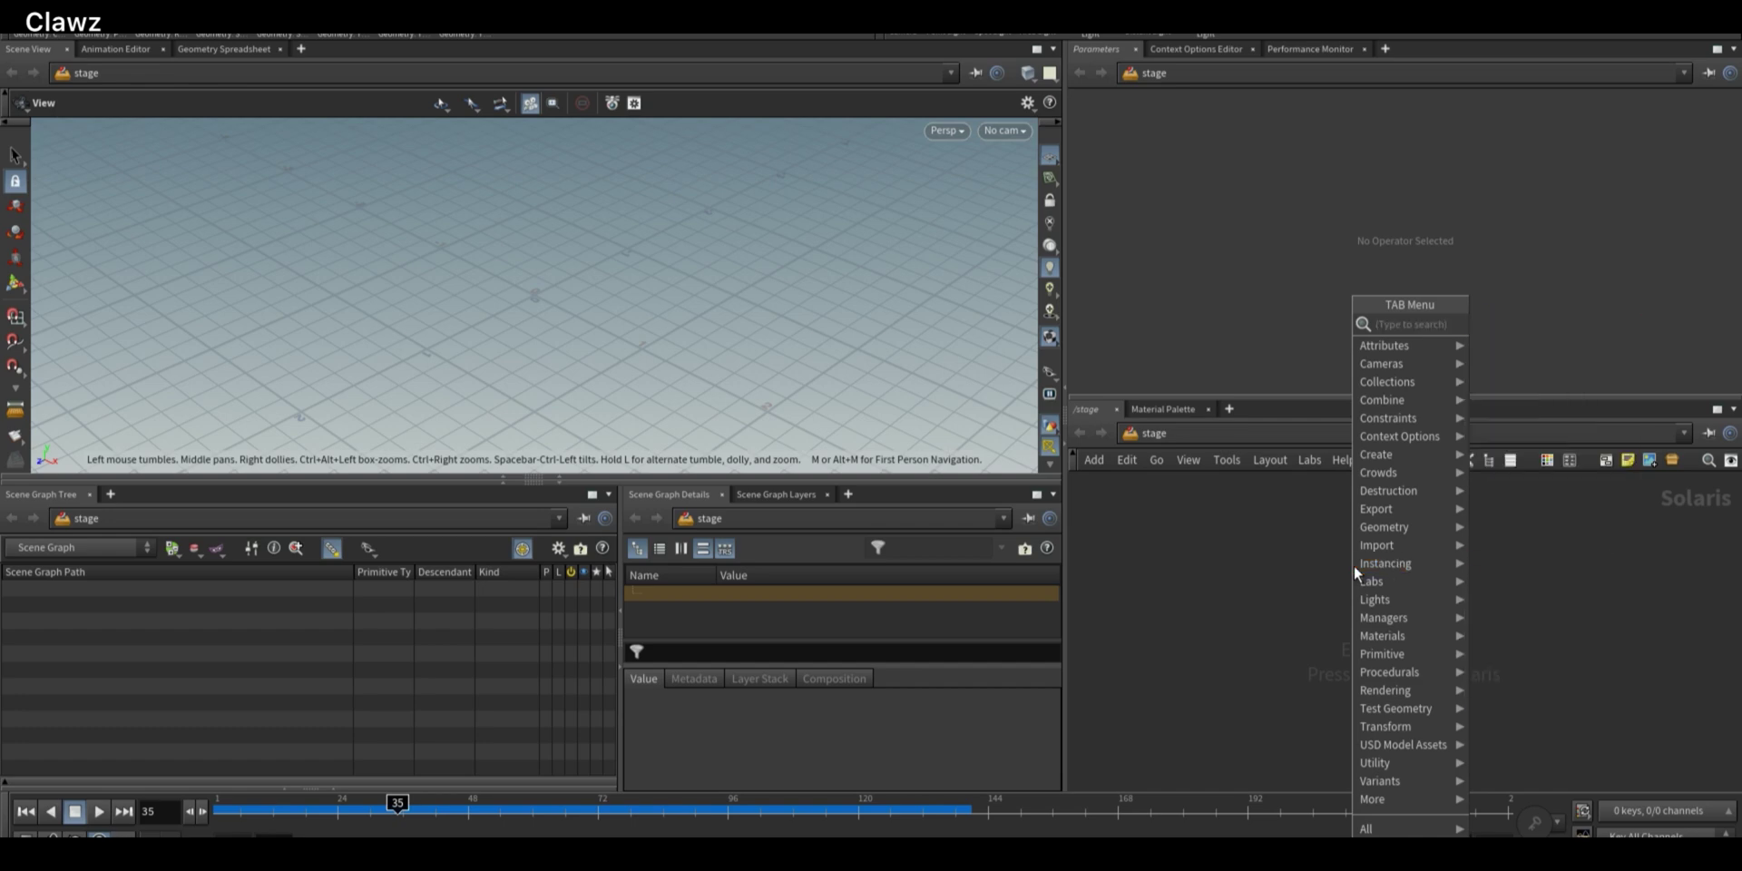
type("sop")
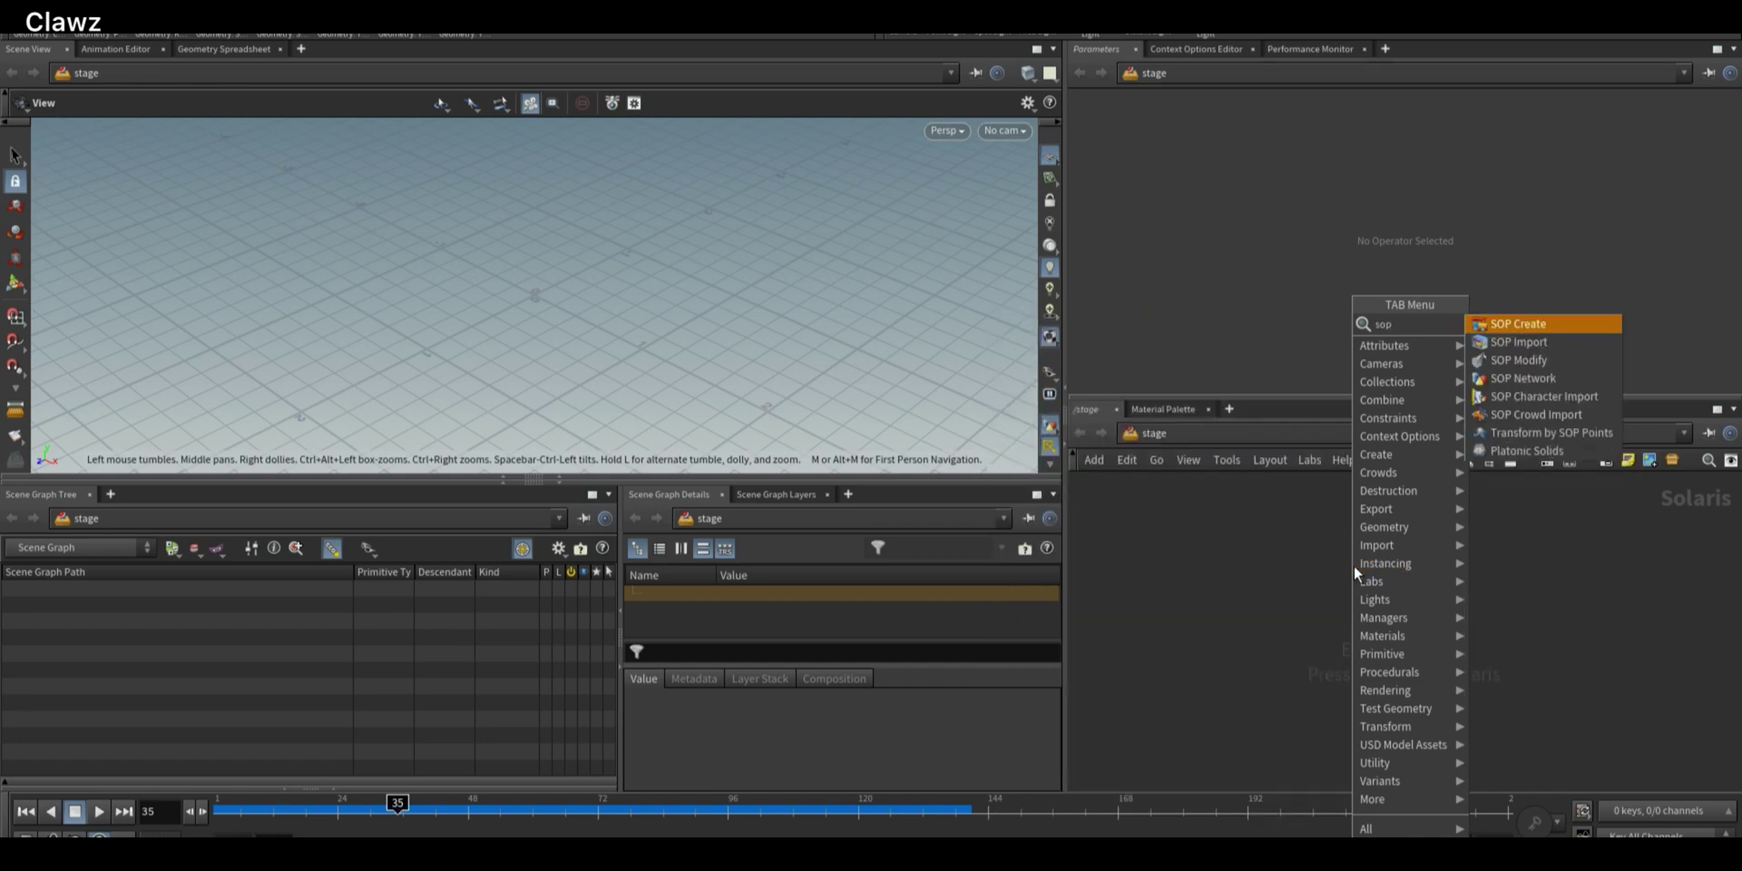
key("Down")
key("Return")
left_click(1523, 617)
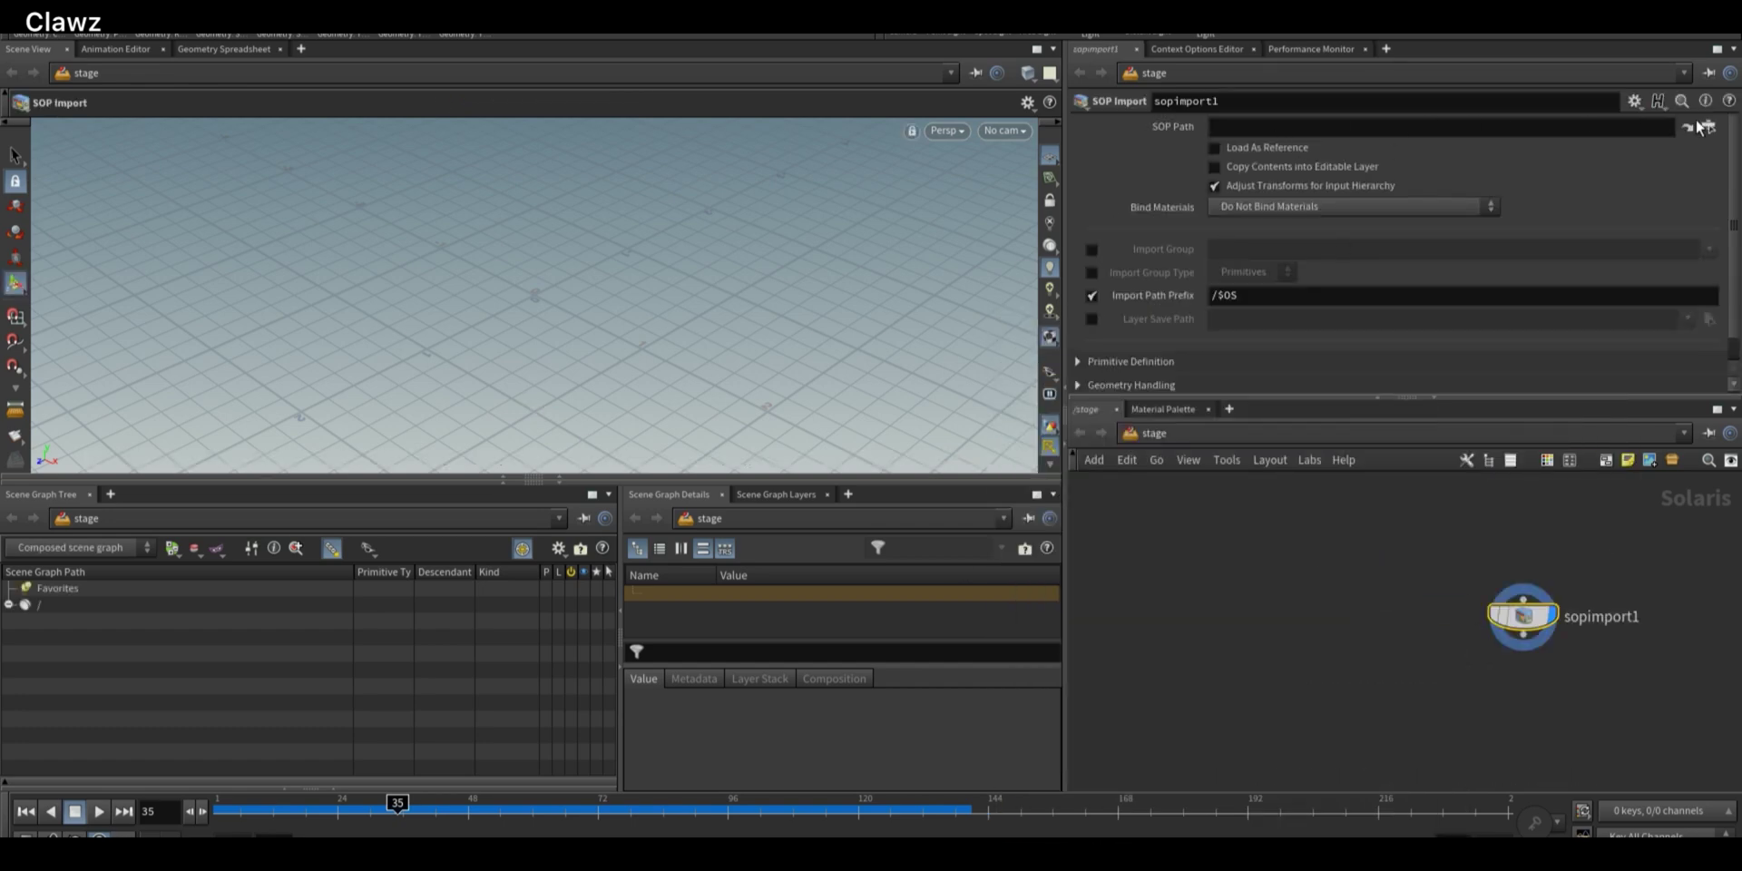
Expand the scene graph root and set the SOP Import's SOP Path to /obj/moss
left_click(16, 606)
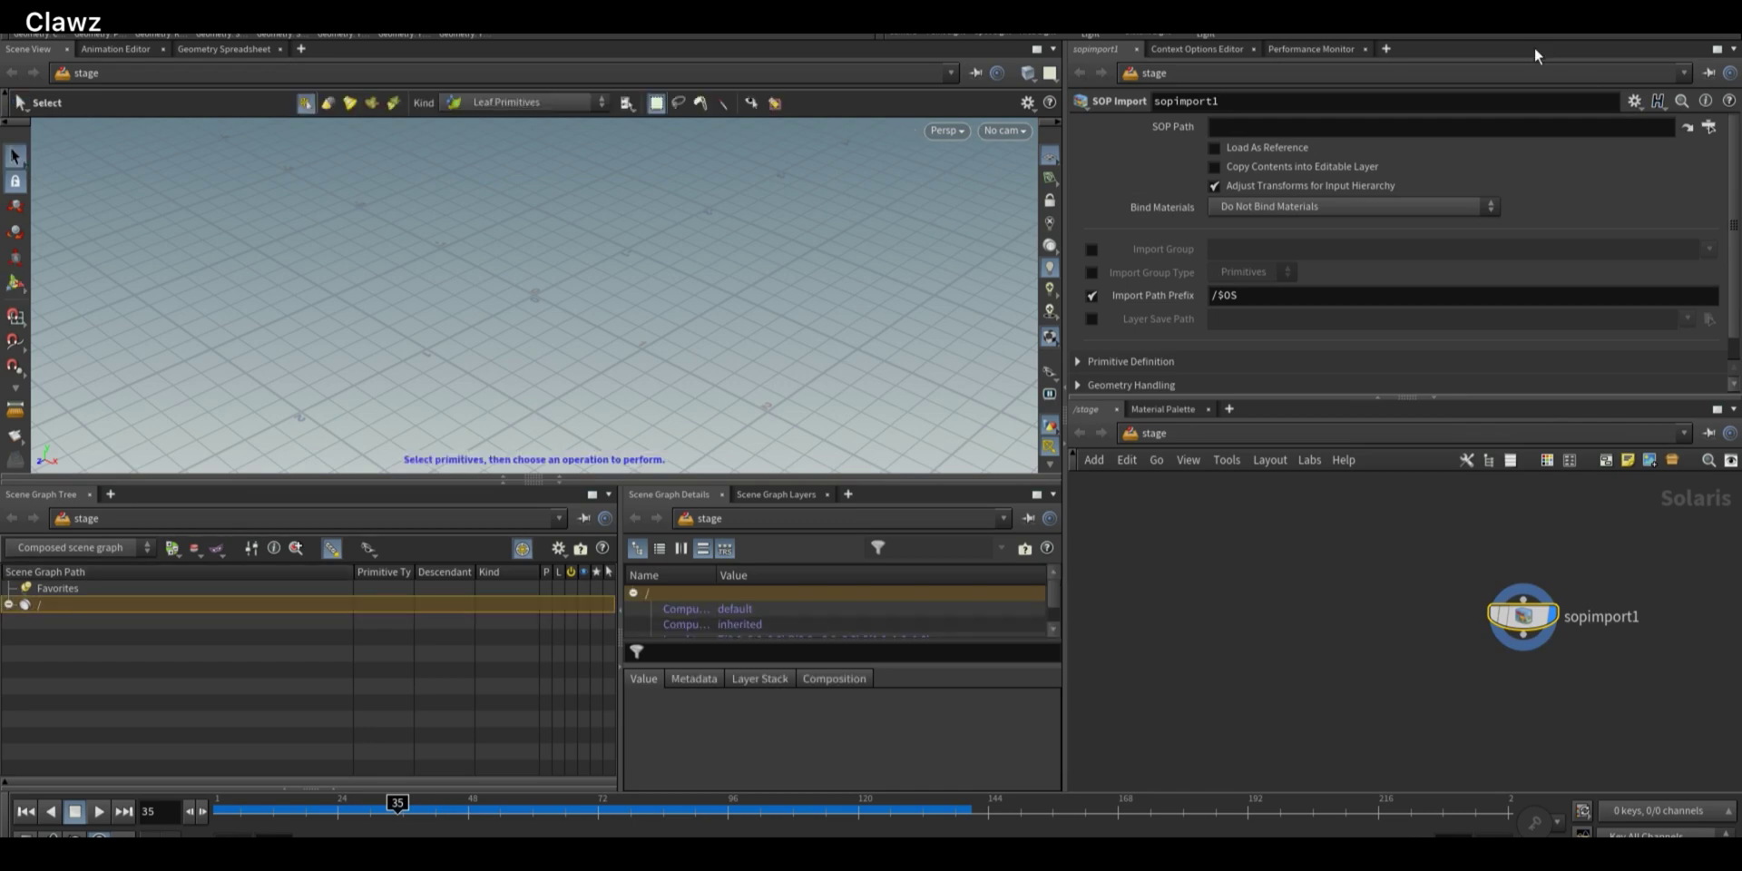
left_click(1709, 126)
left_click(1571, 280)
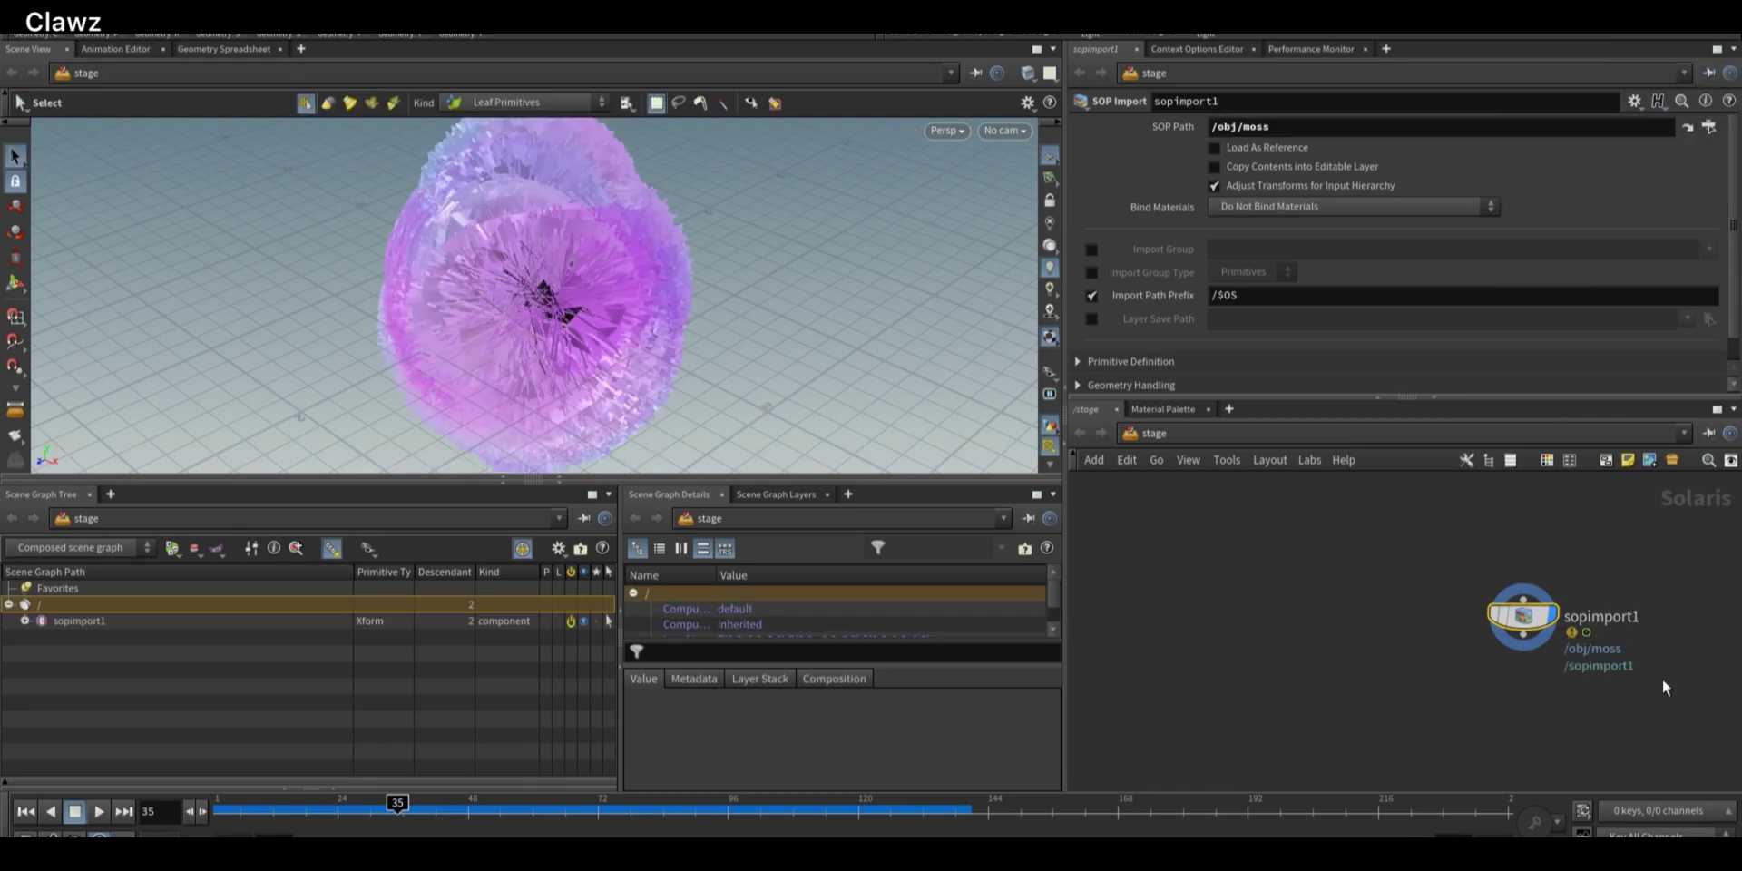
Reposition the SOP Import node and rename it moss
left_click_drag(1524, 617, 1415, 562)
double_click(1493, 562)
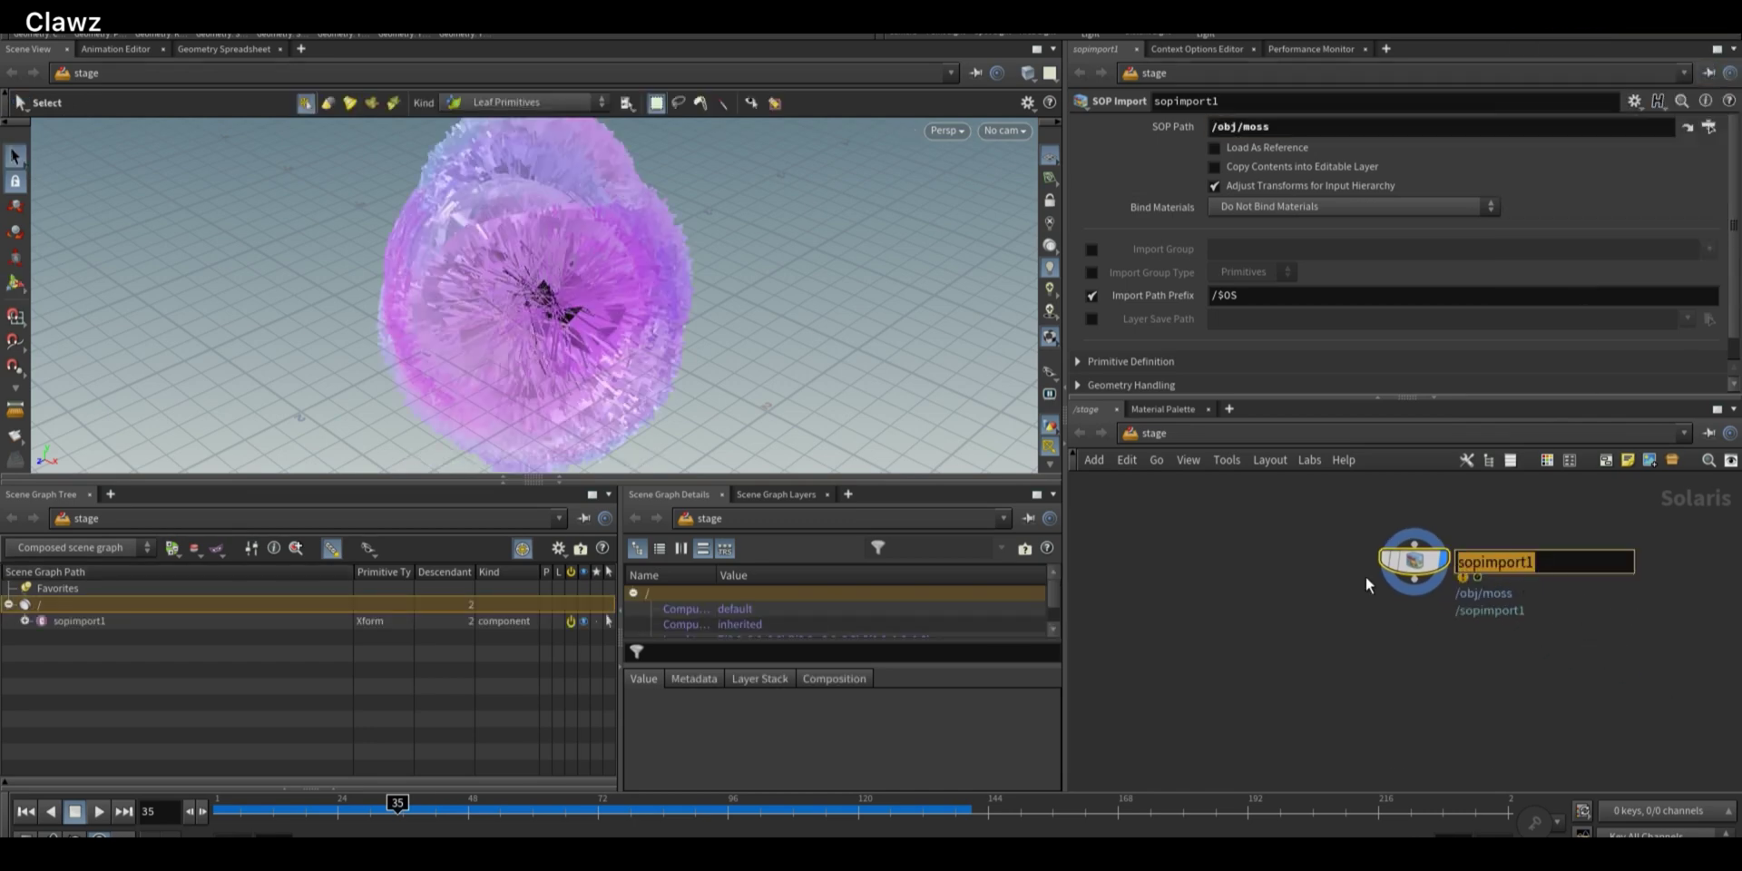
type("moss")
key("Return")
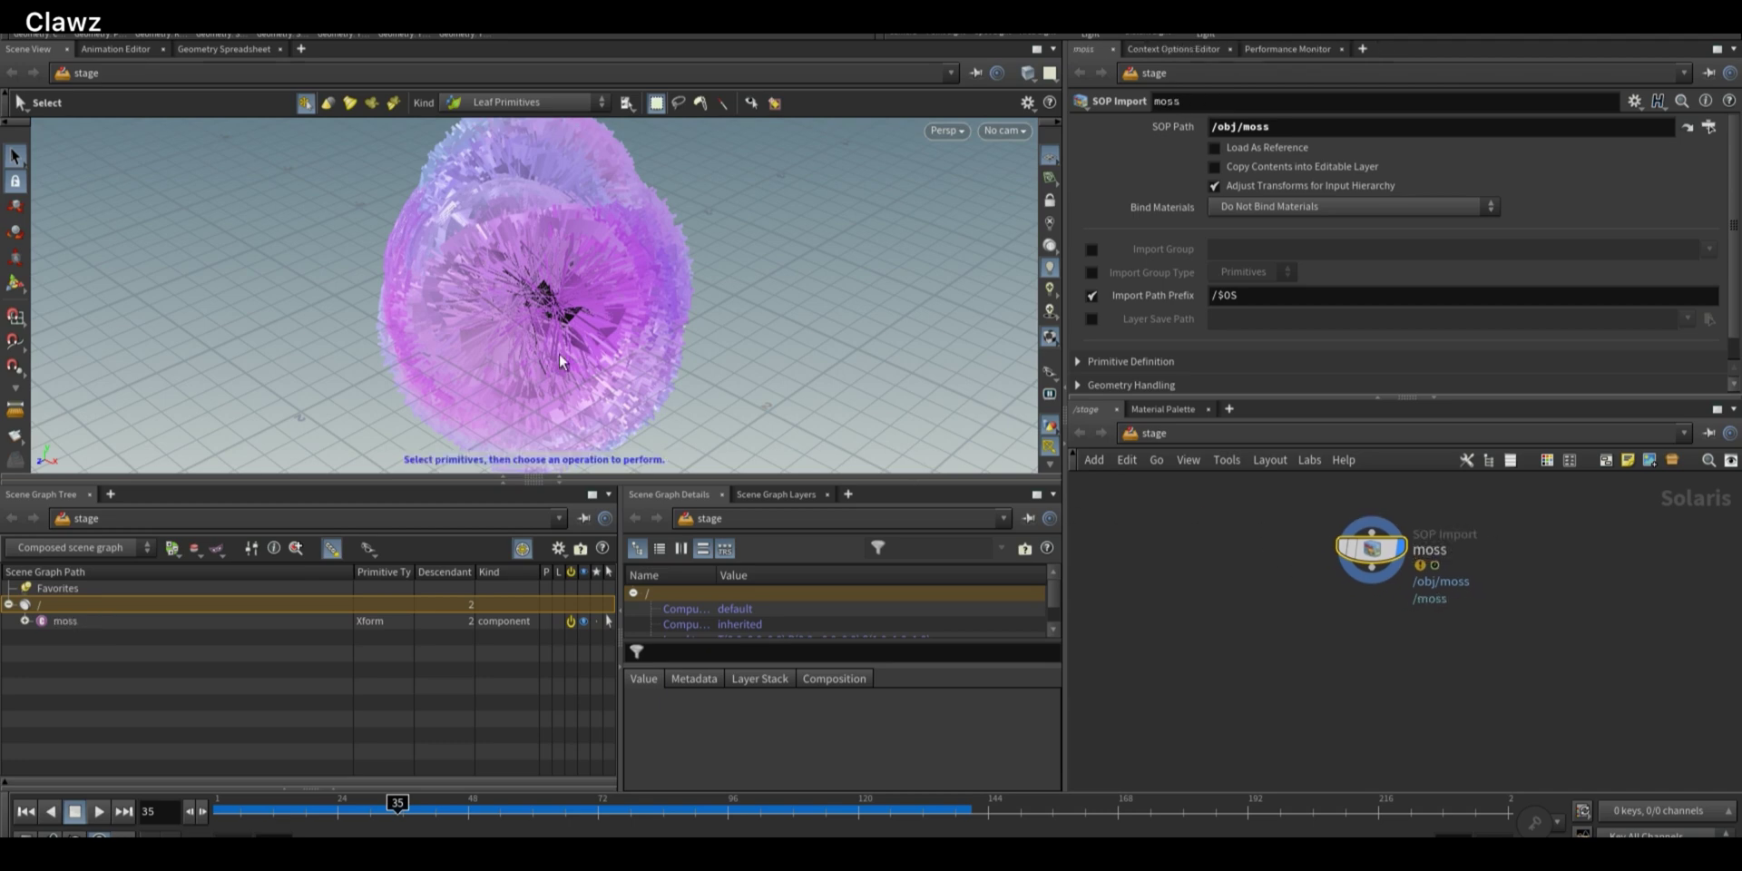
Set Quickmark 2 on the stage network and open the moss object's network in /obj
left_click(666, 267)
left_click(751, 257)
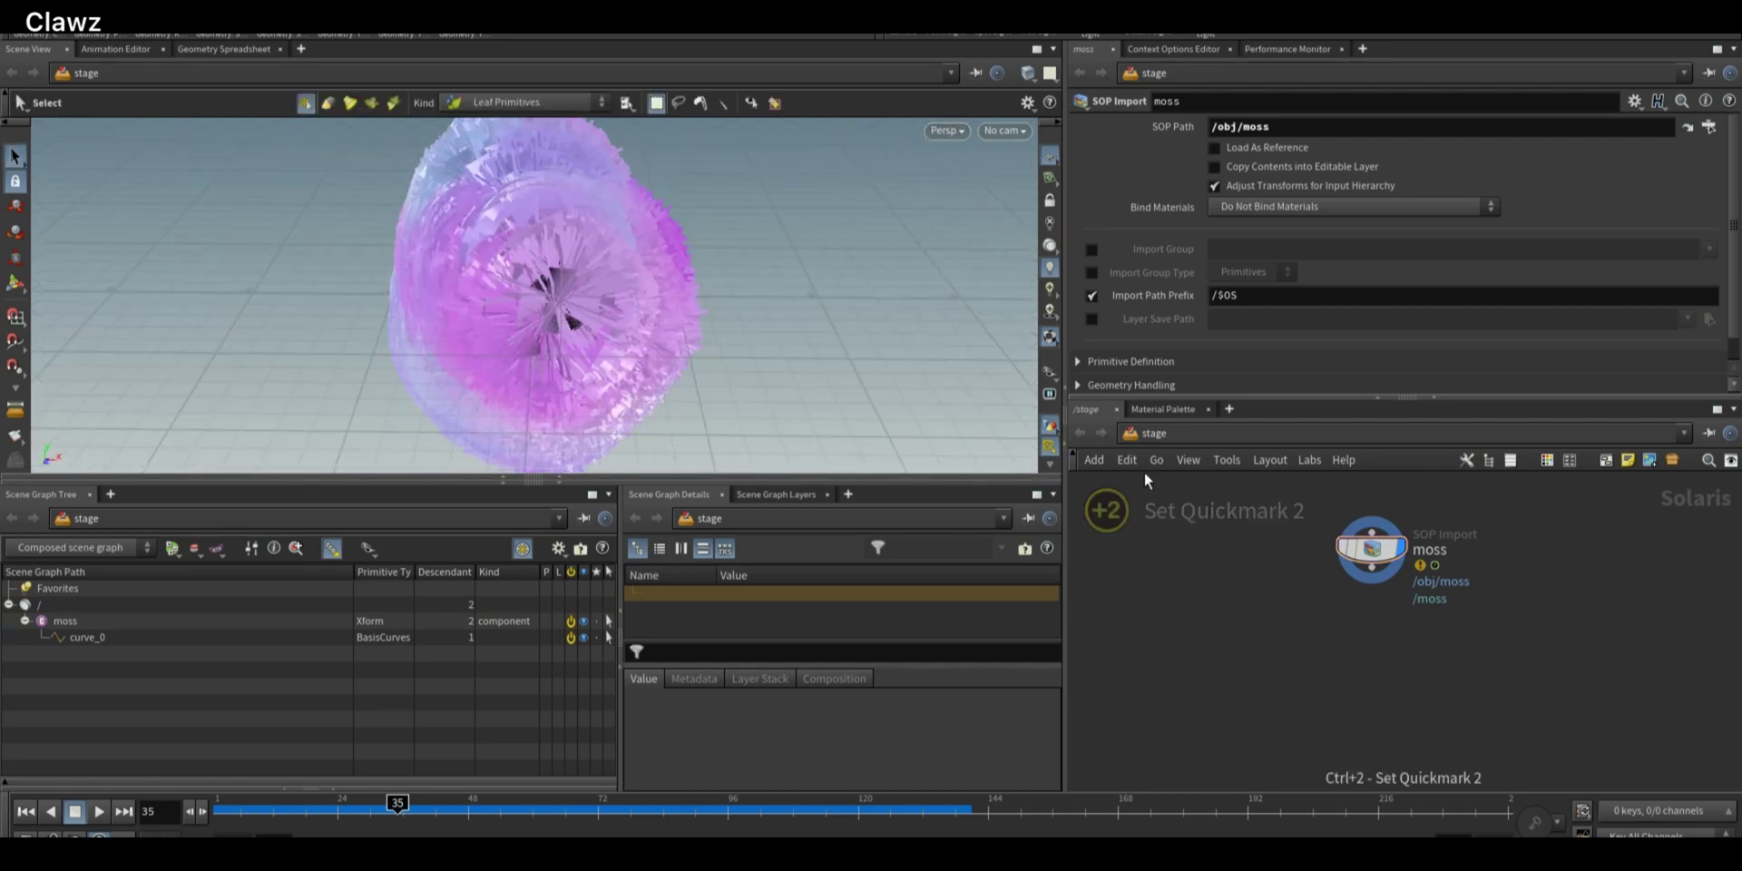
left_click(1157, 433)
left_click(1221, 520)
double_click(1317, 595)
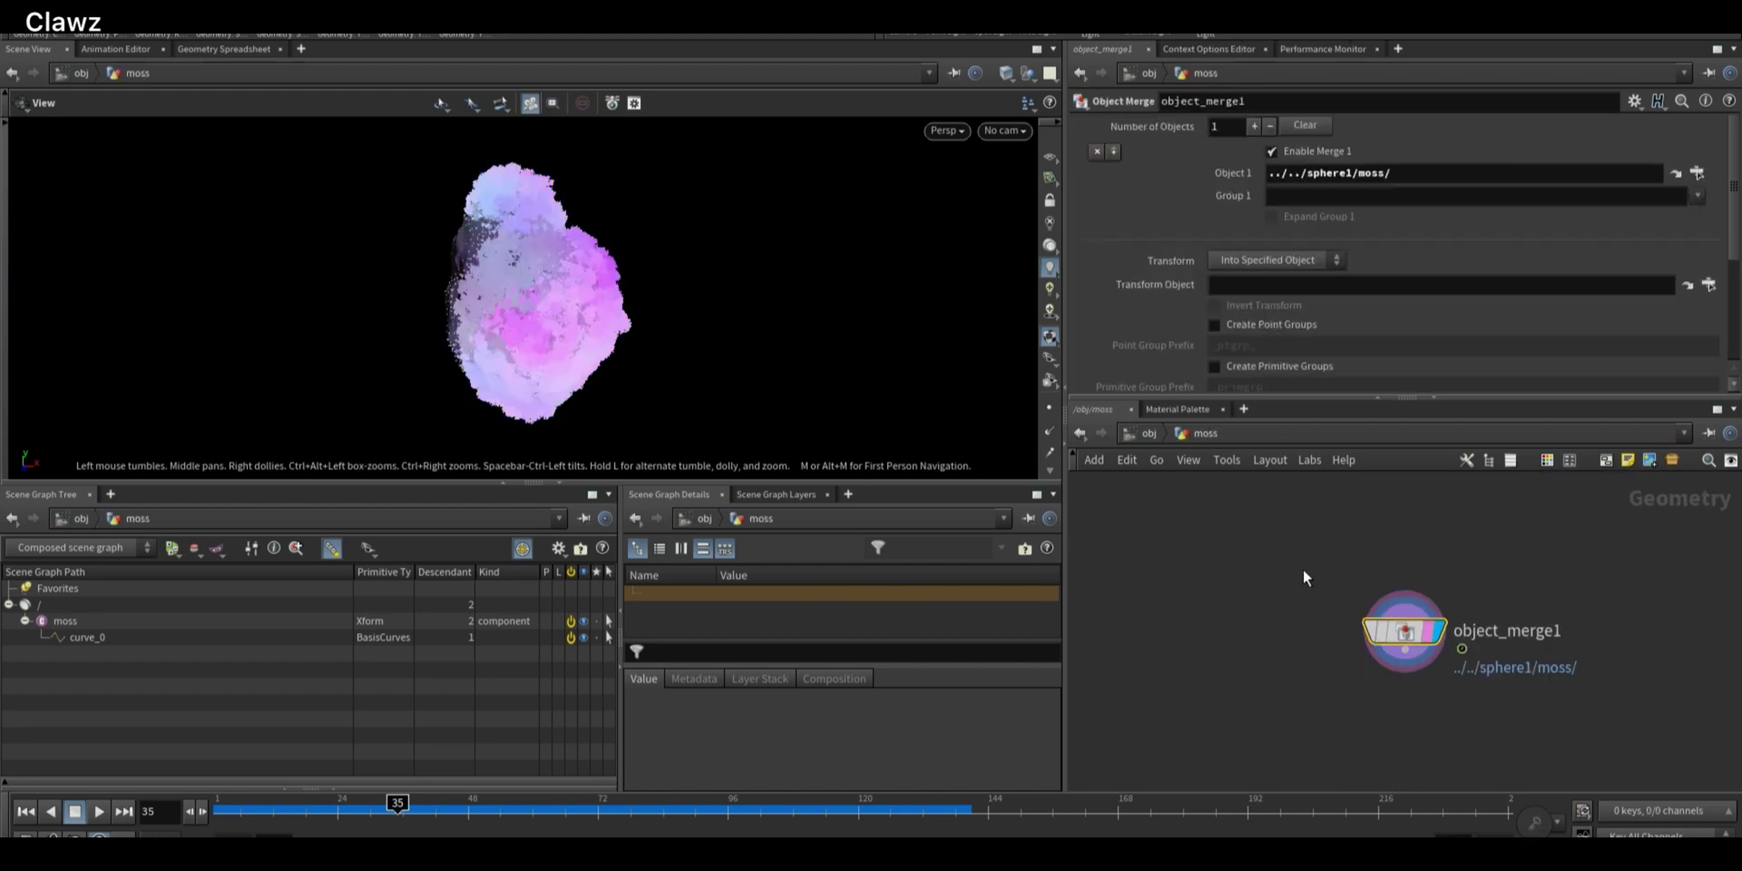
Add an Attribute Wrangle connected below the Object Merge in the moss network and display it
key("Tab")
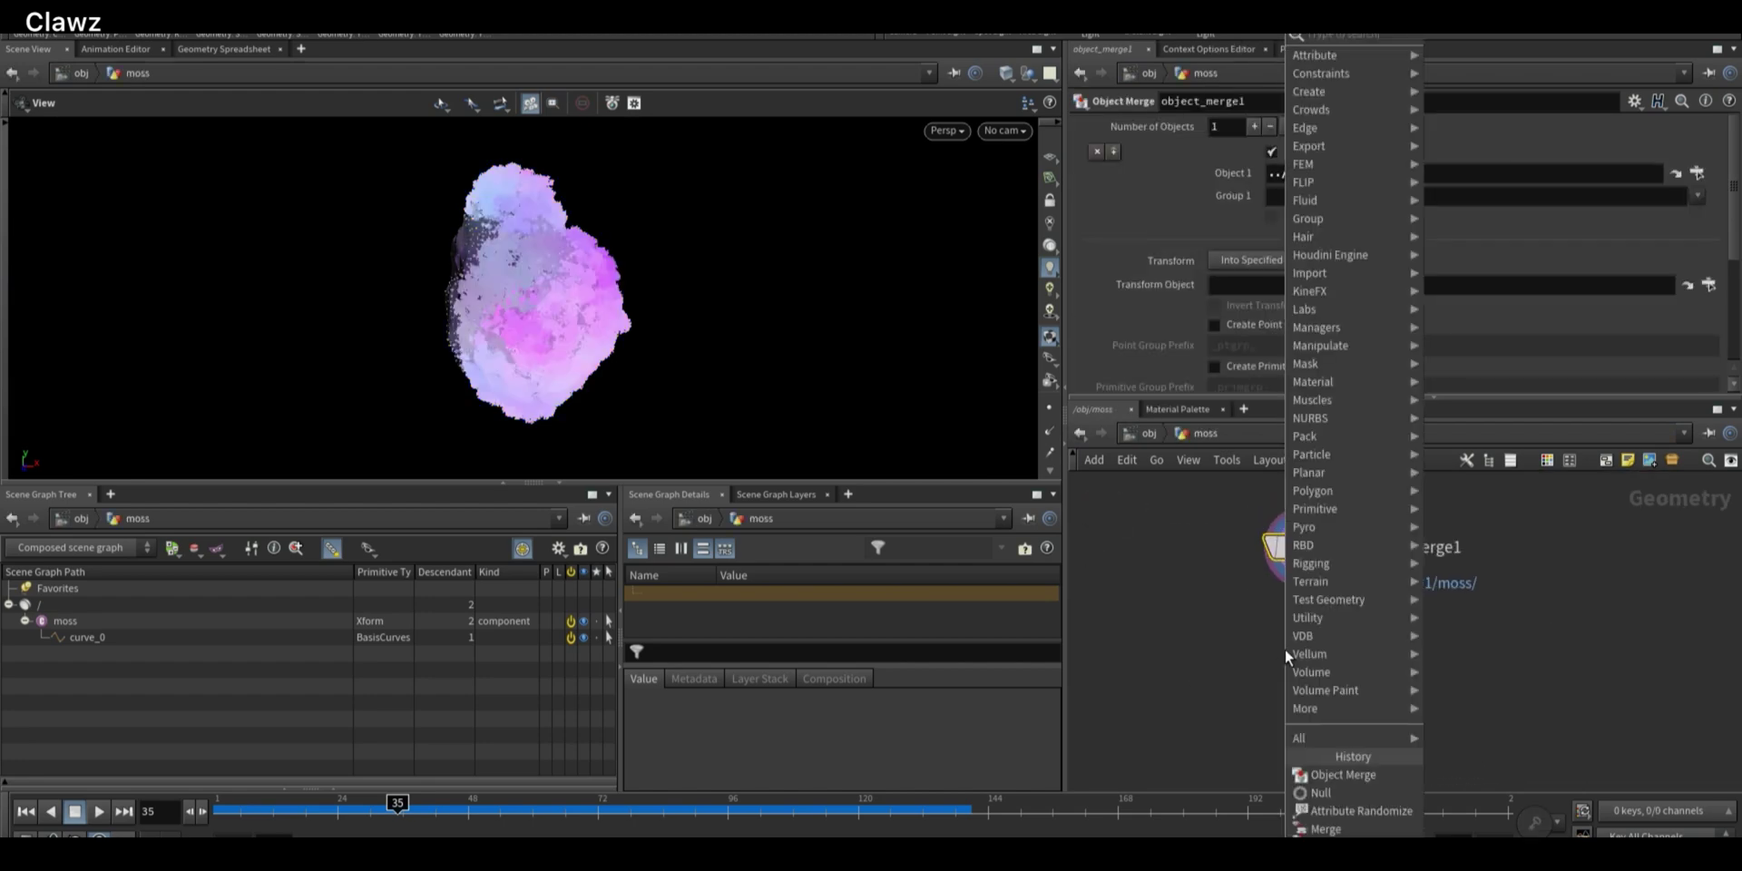
type("aw")
key("Return")
left_click(1307, 661)
scroll(1316, 665, "up", 3)
left_click_drag(1339, 676, 1377, 666)
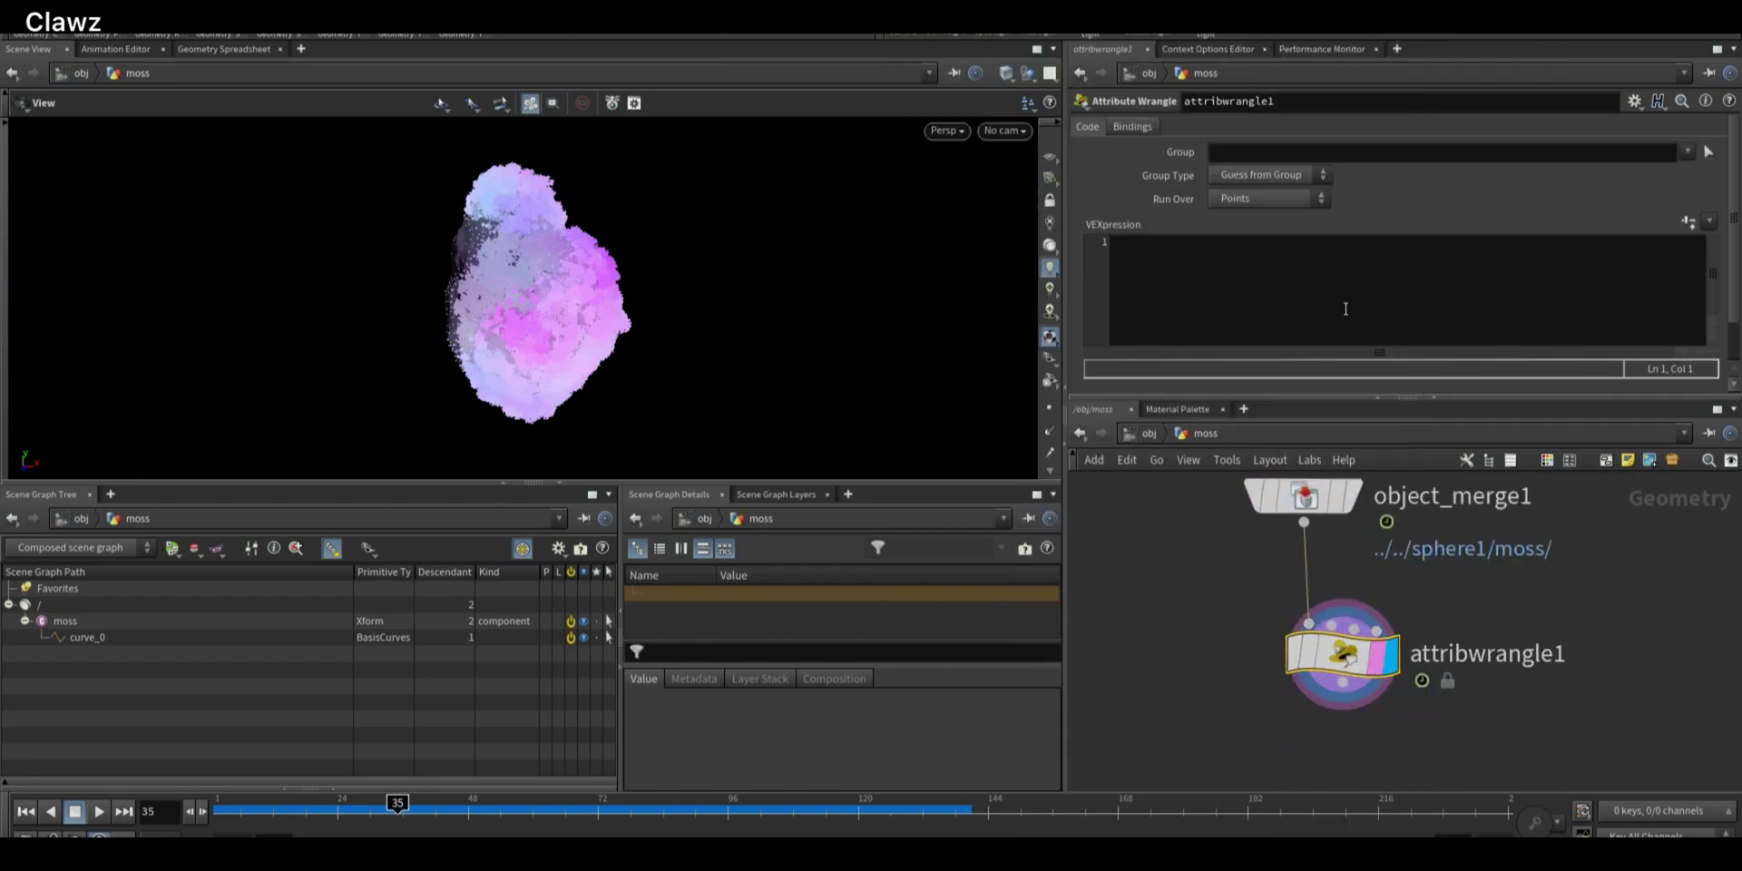
left_click(1263, 280)
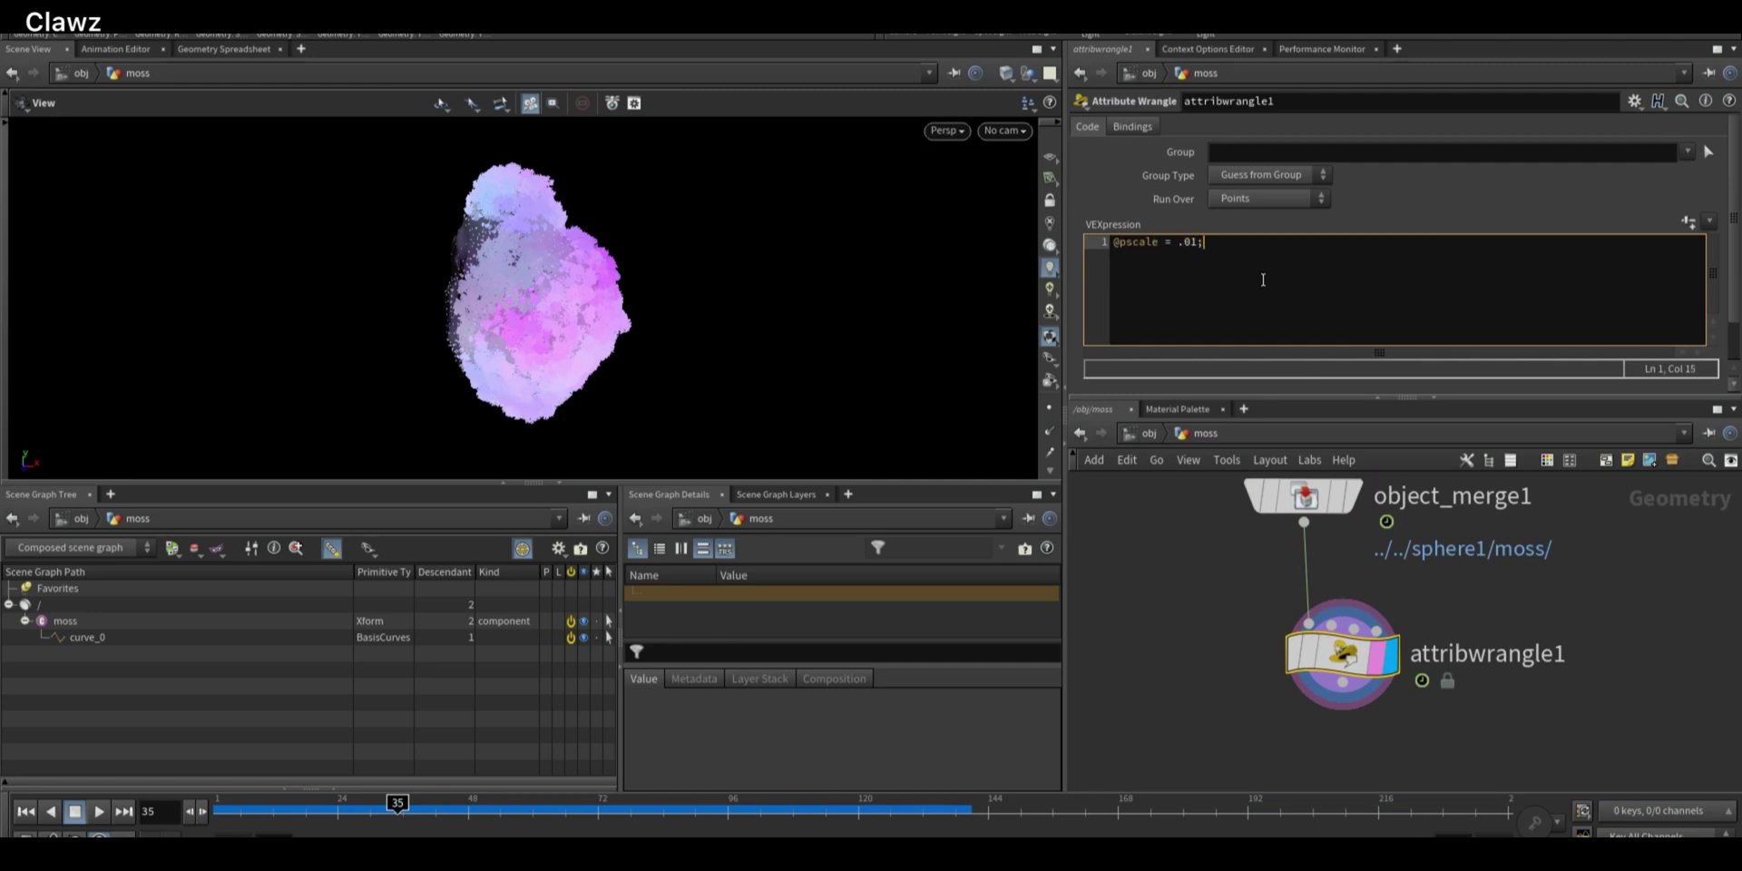
left_click(1149, 434)
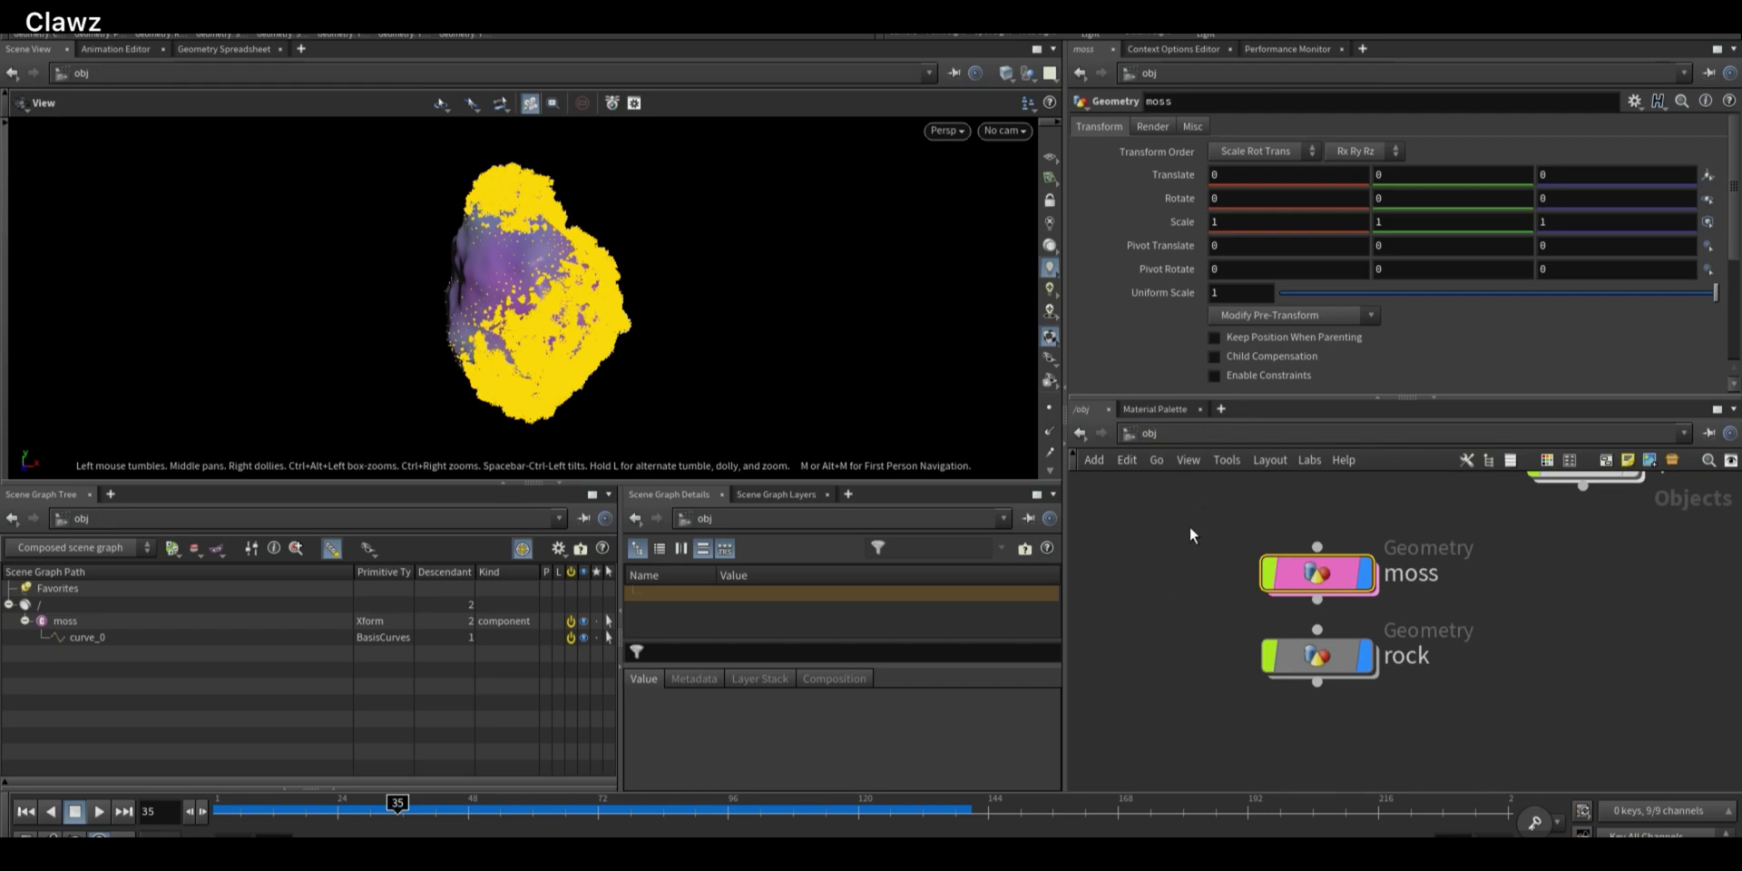
key("1")
key("2")
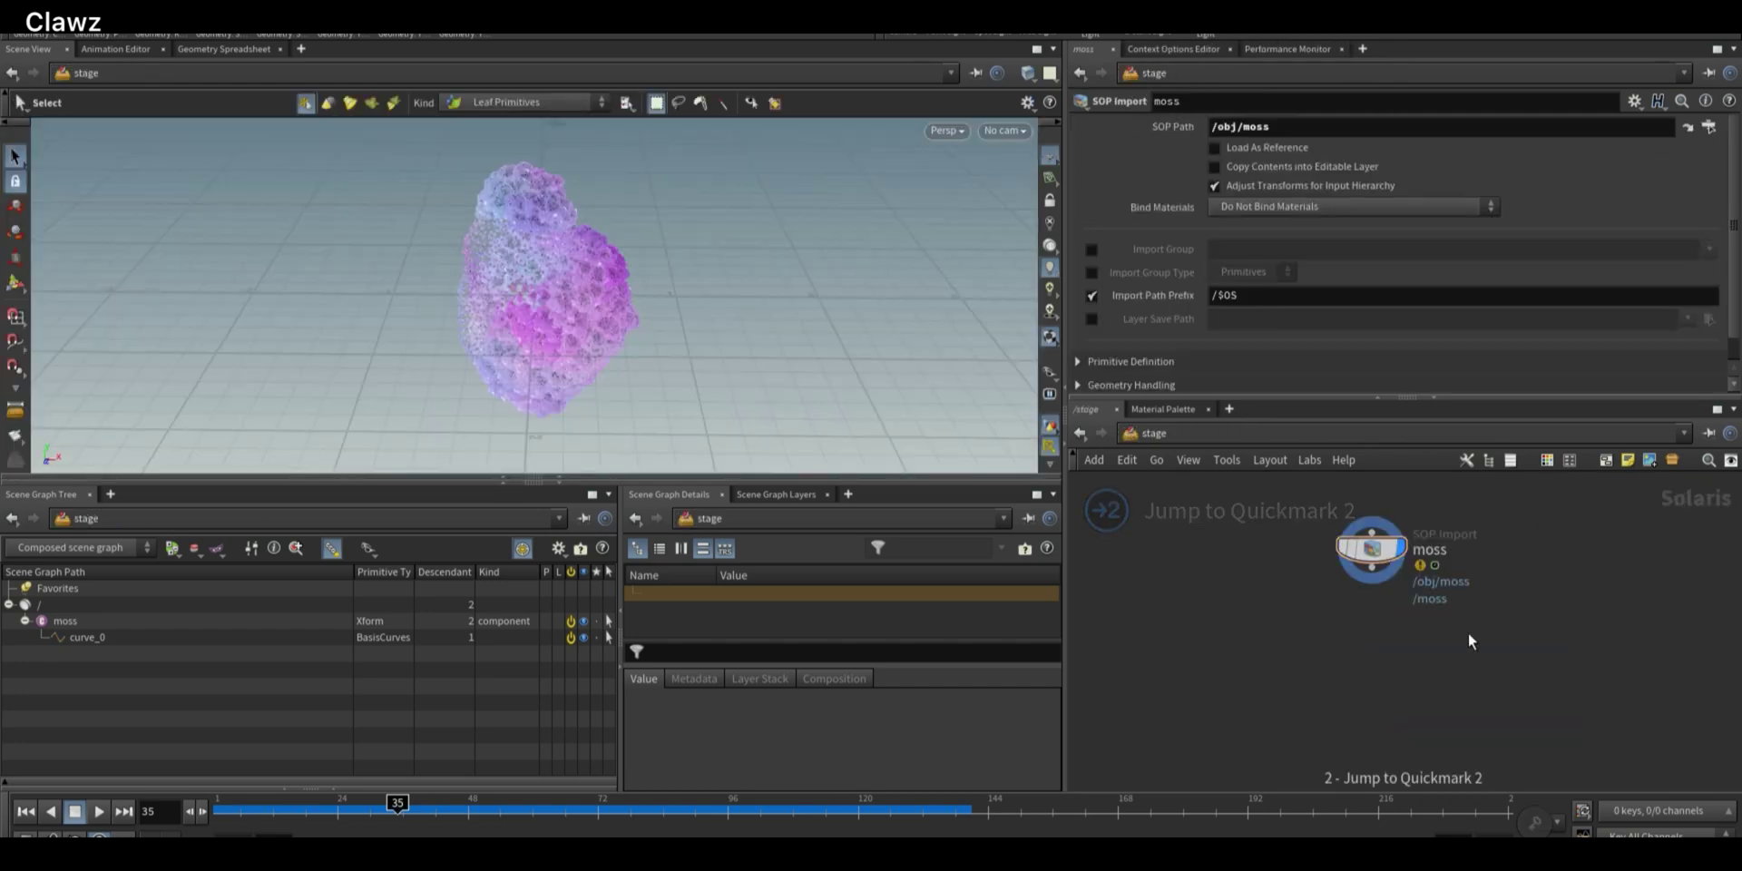
Examine the imported moss up close and switch the viewport renderer to Karma
left_click_drag(829, 303, 712, 323, "alt")
right_click_drag(711, 323, 474, 291, "alt")
left_click_drag(475, 292, 895, 141, "alt")
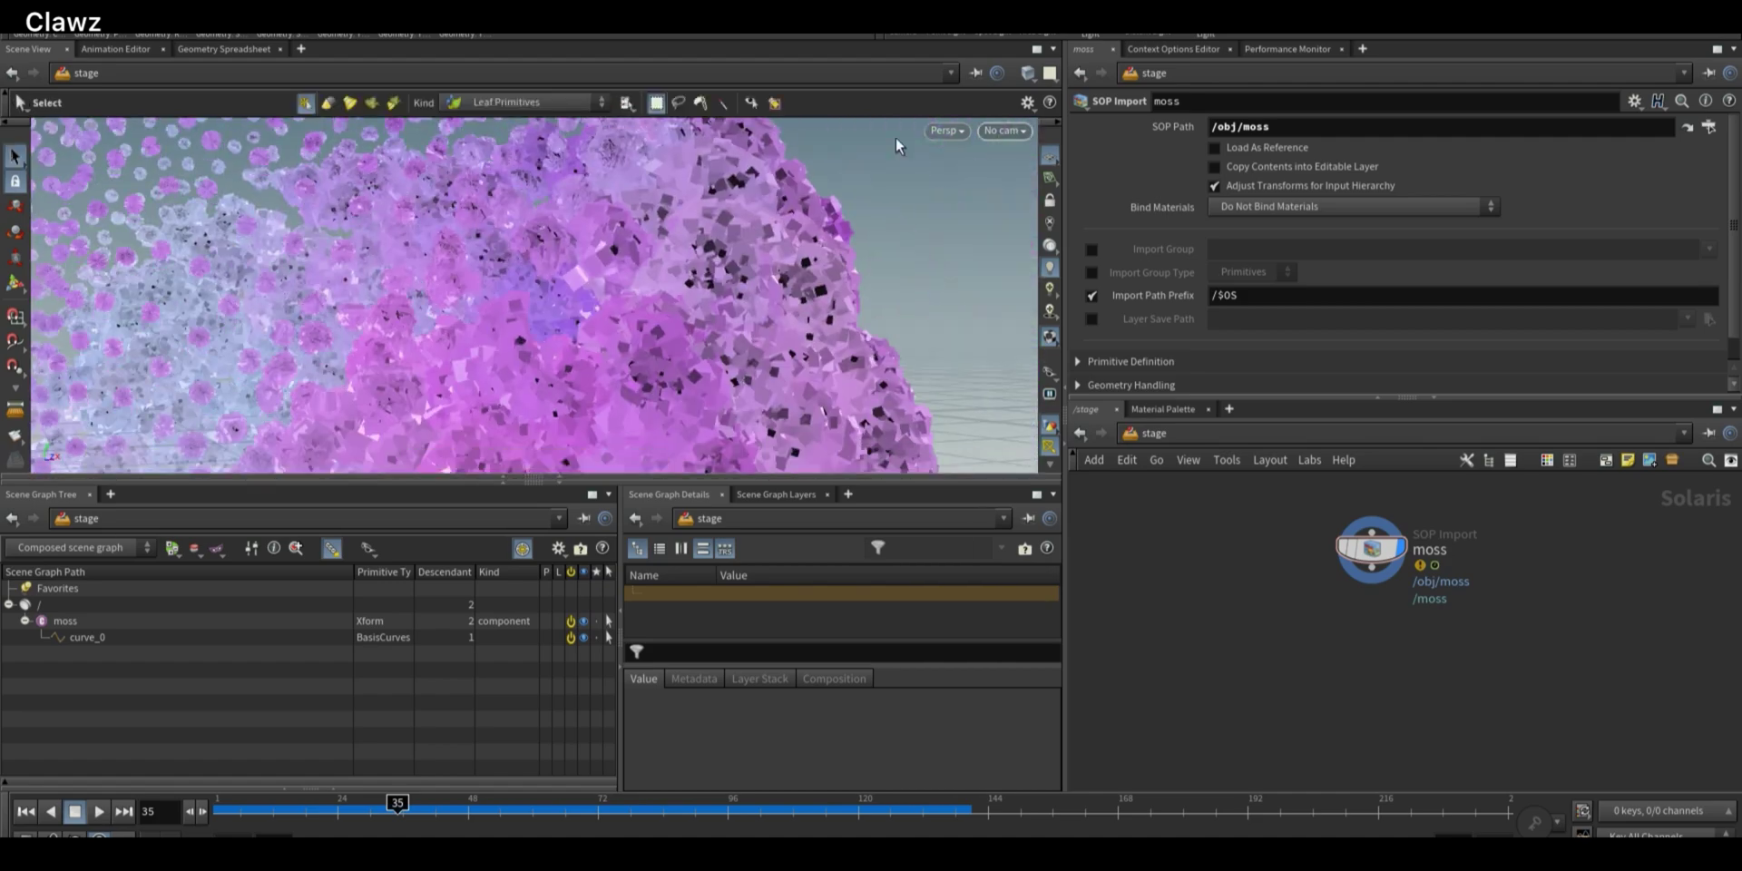
left_click(947, 130)
left_click(976, 221)
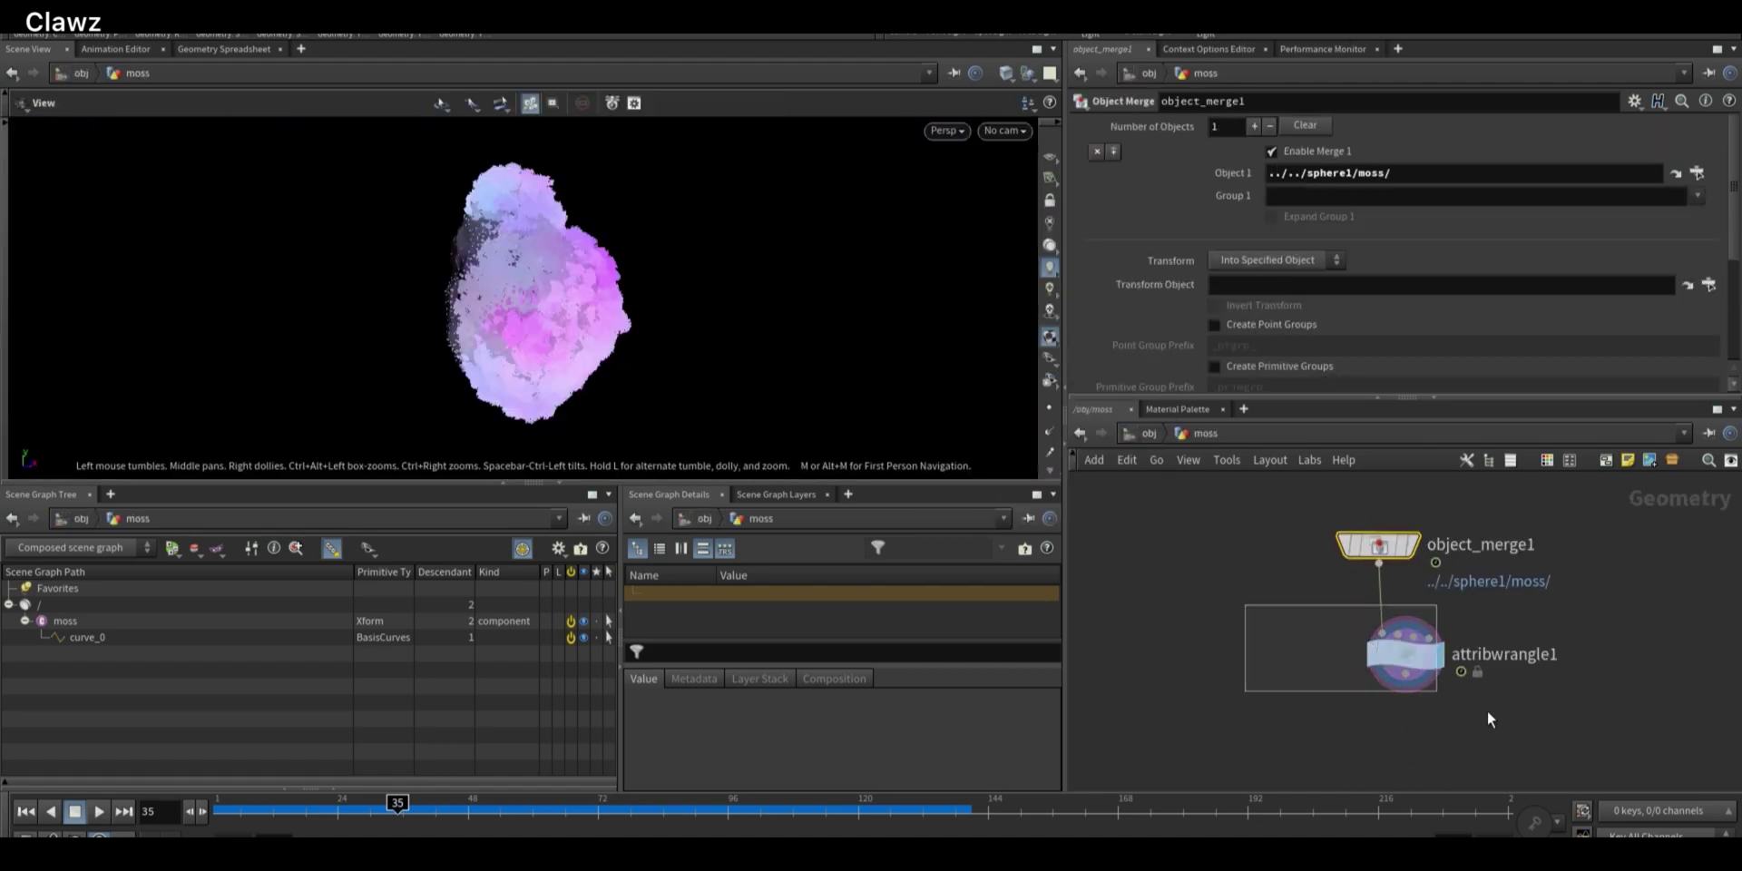
left_click(1405, 653)
left_click(1226, 275)
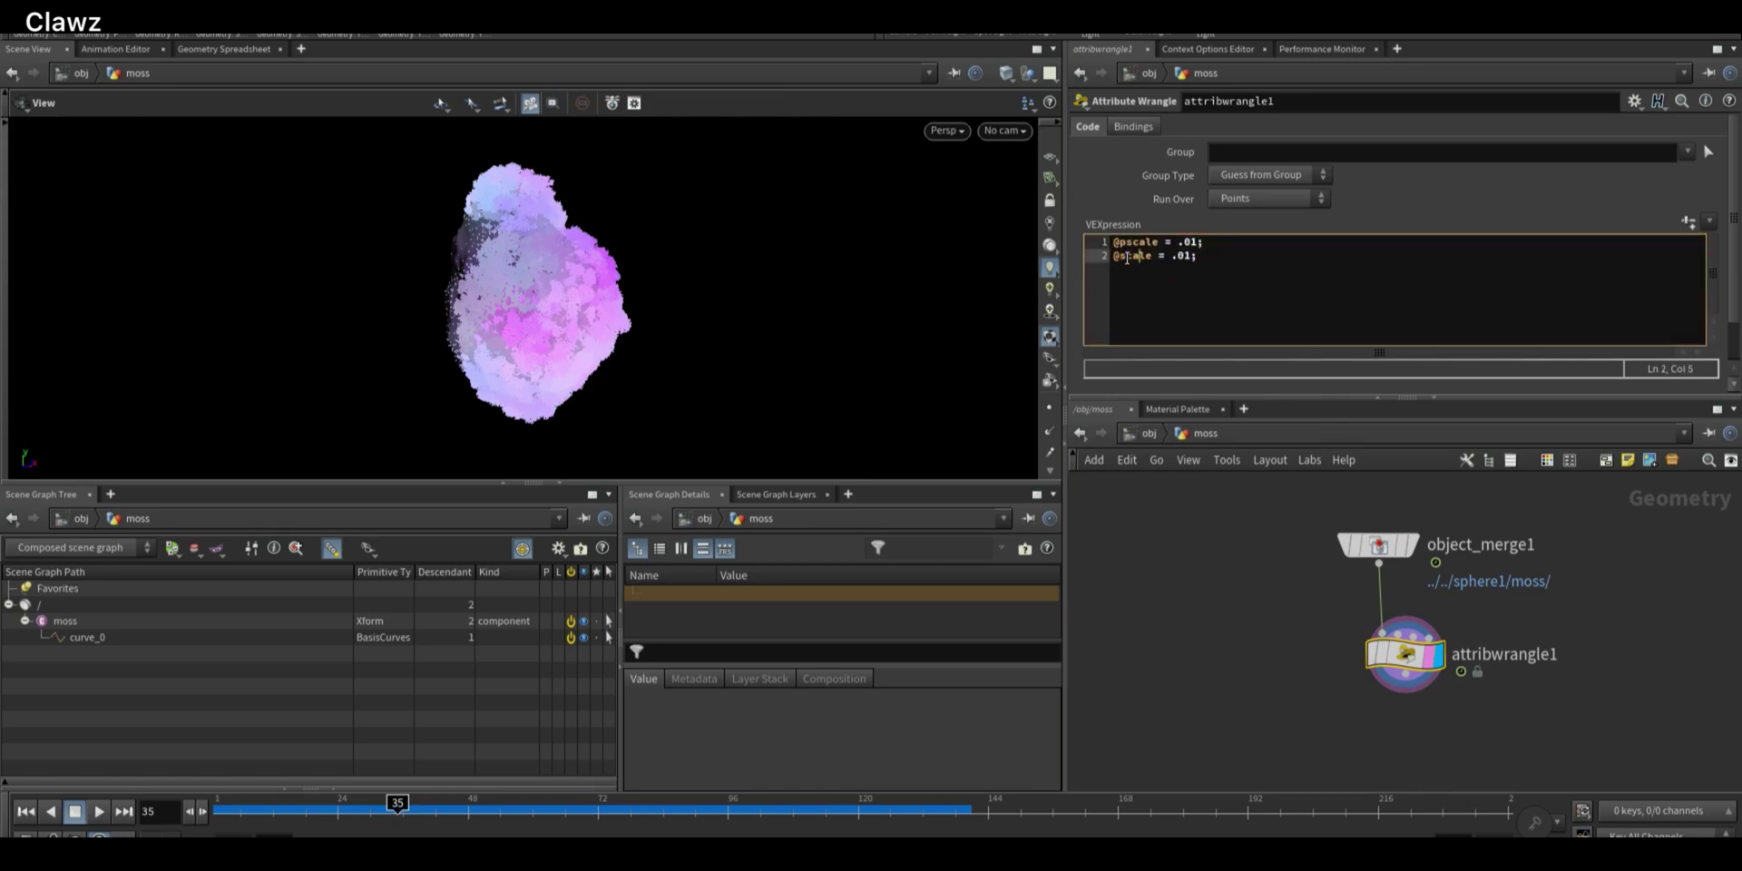
key("2")
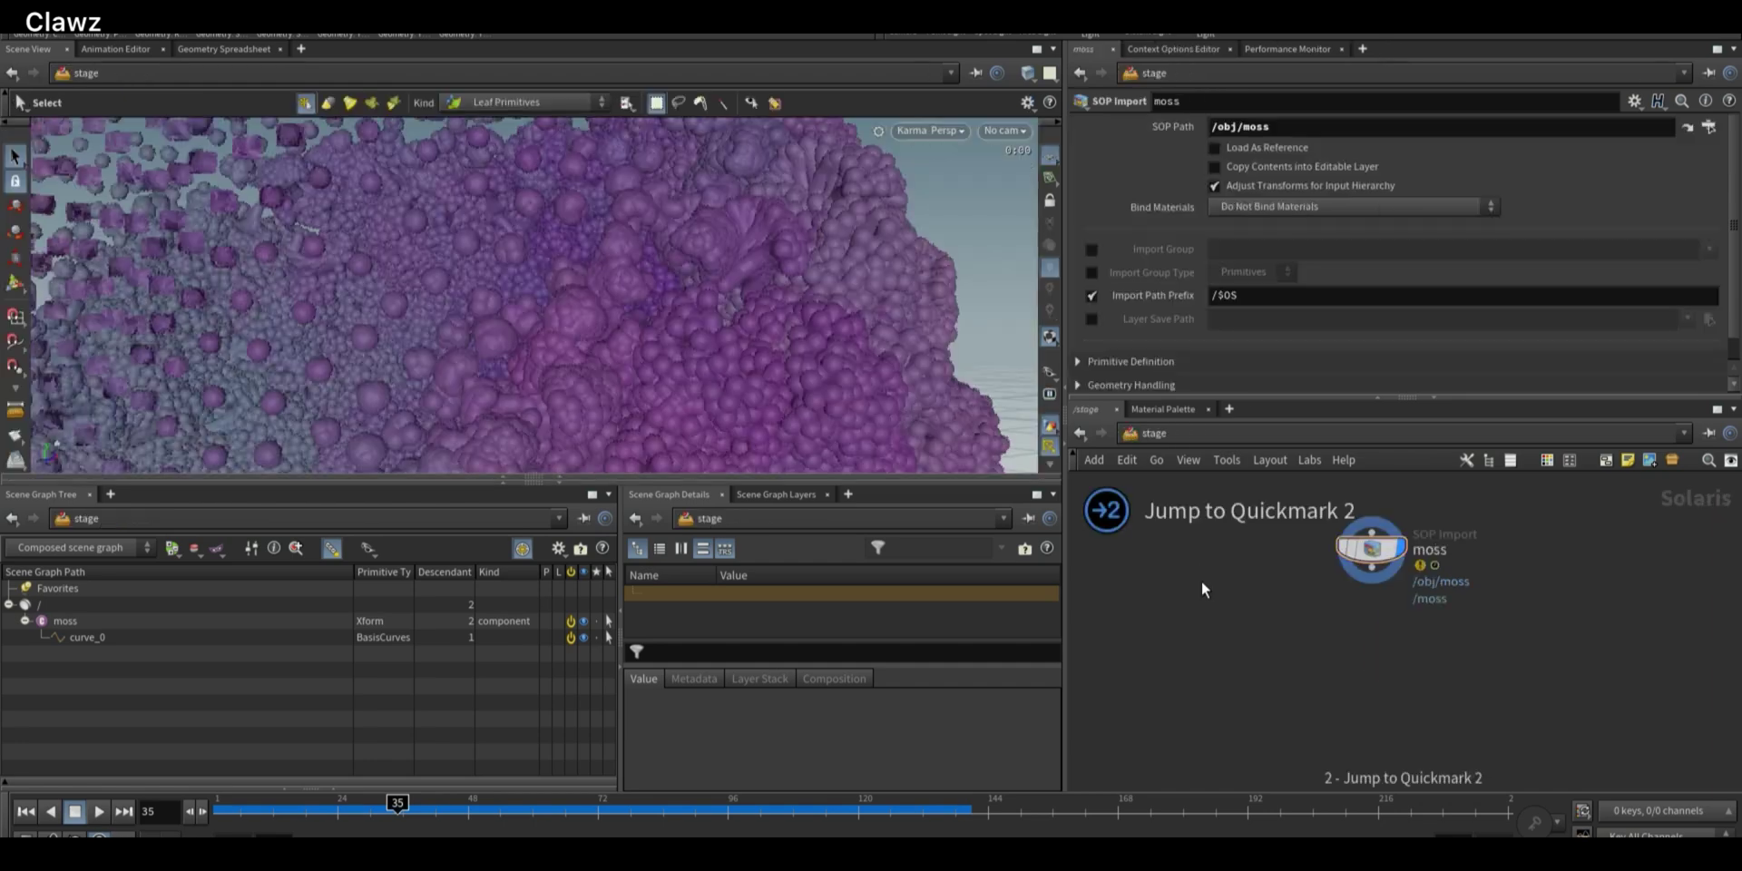
left_click_drag(923, 372, 693, 306, "alt")
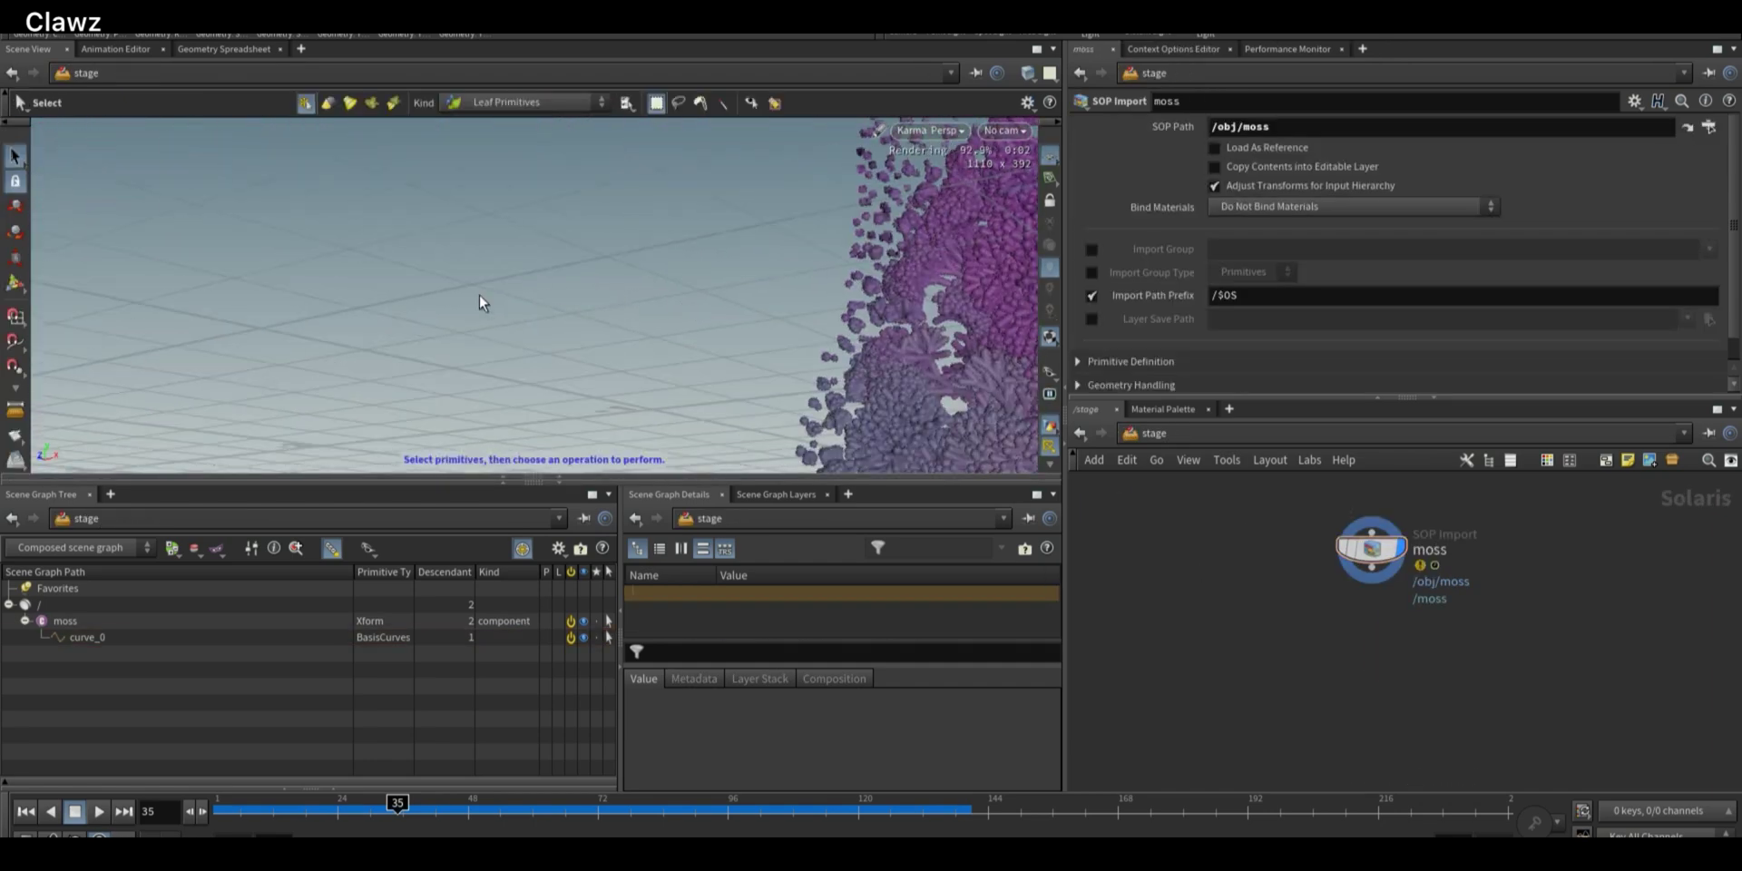
left_click_drag(479, 294, 668, 319, "alt")
right_click_drag(669, 319, 237, 342, "alt")
left_click_drag(237, 342, 522, 313, "alt")
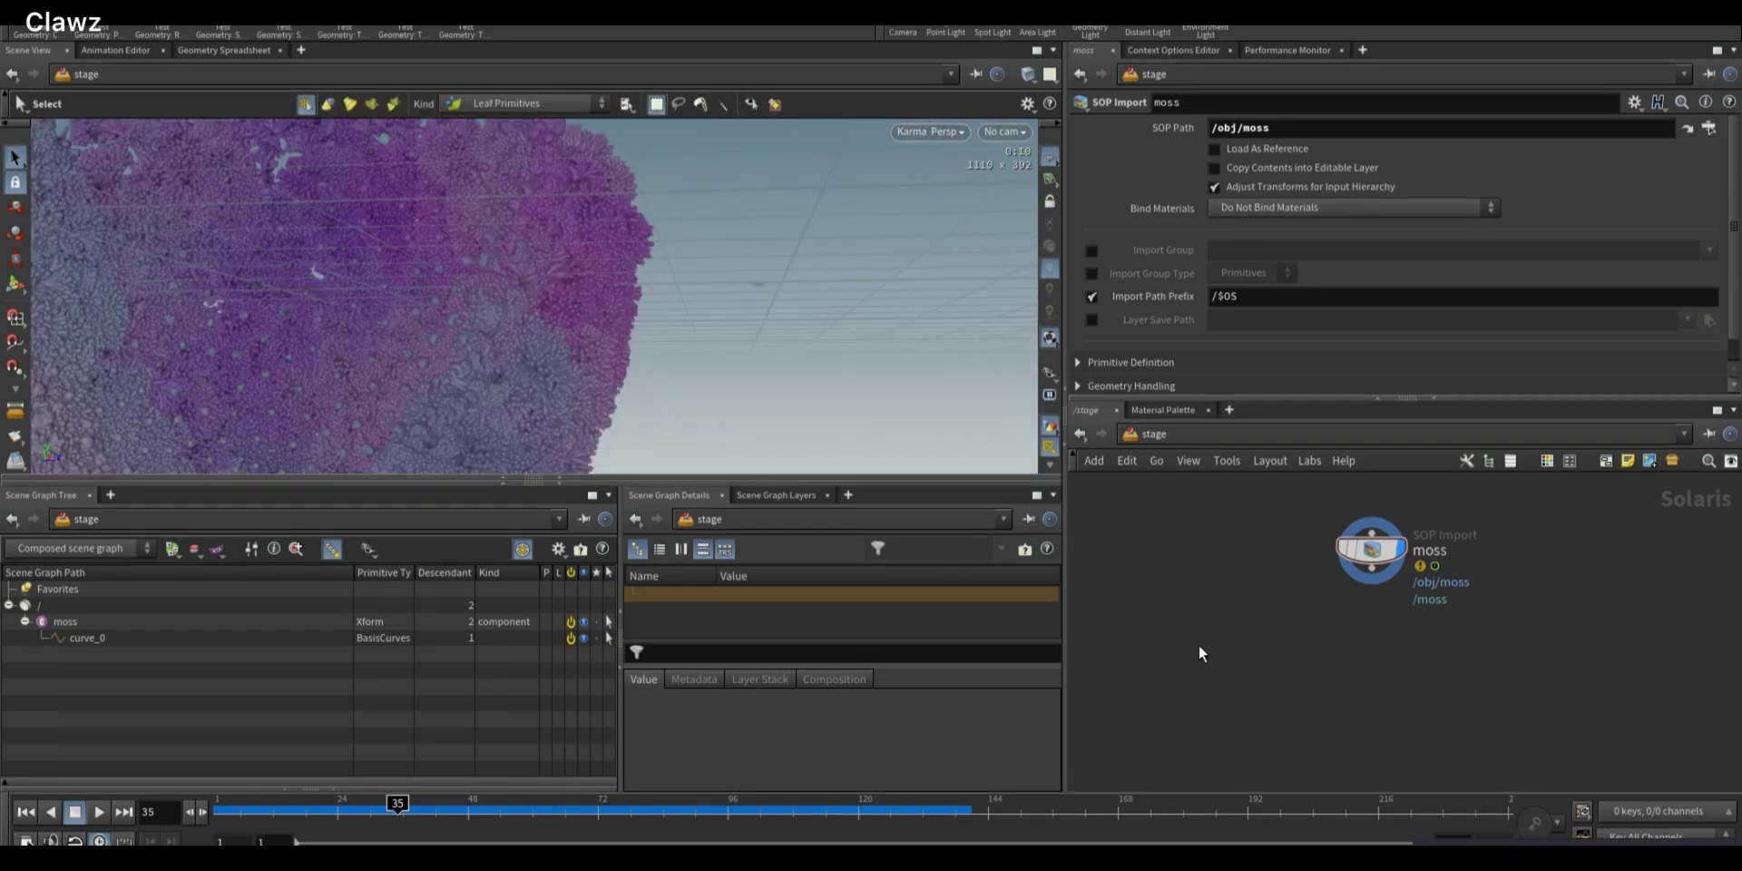
Set the width in the moss wrangle to .005 and check the whole moss shape in the stage's Karma view
key("1")
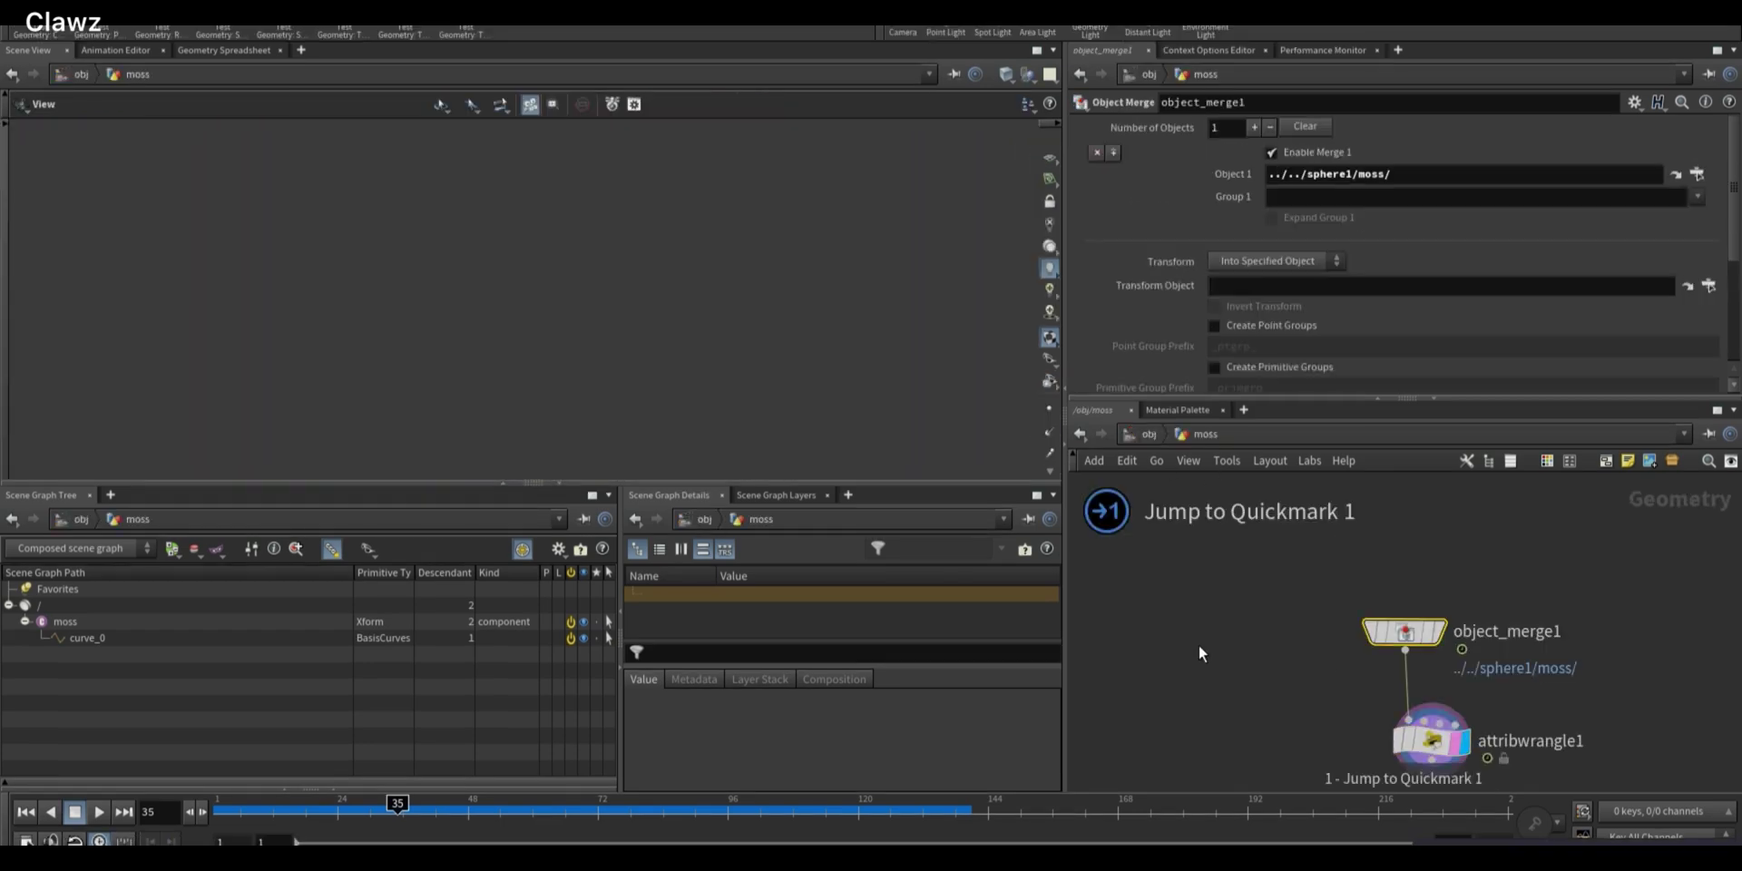
key("Down")
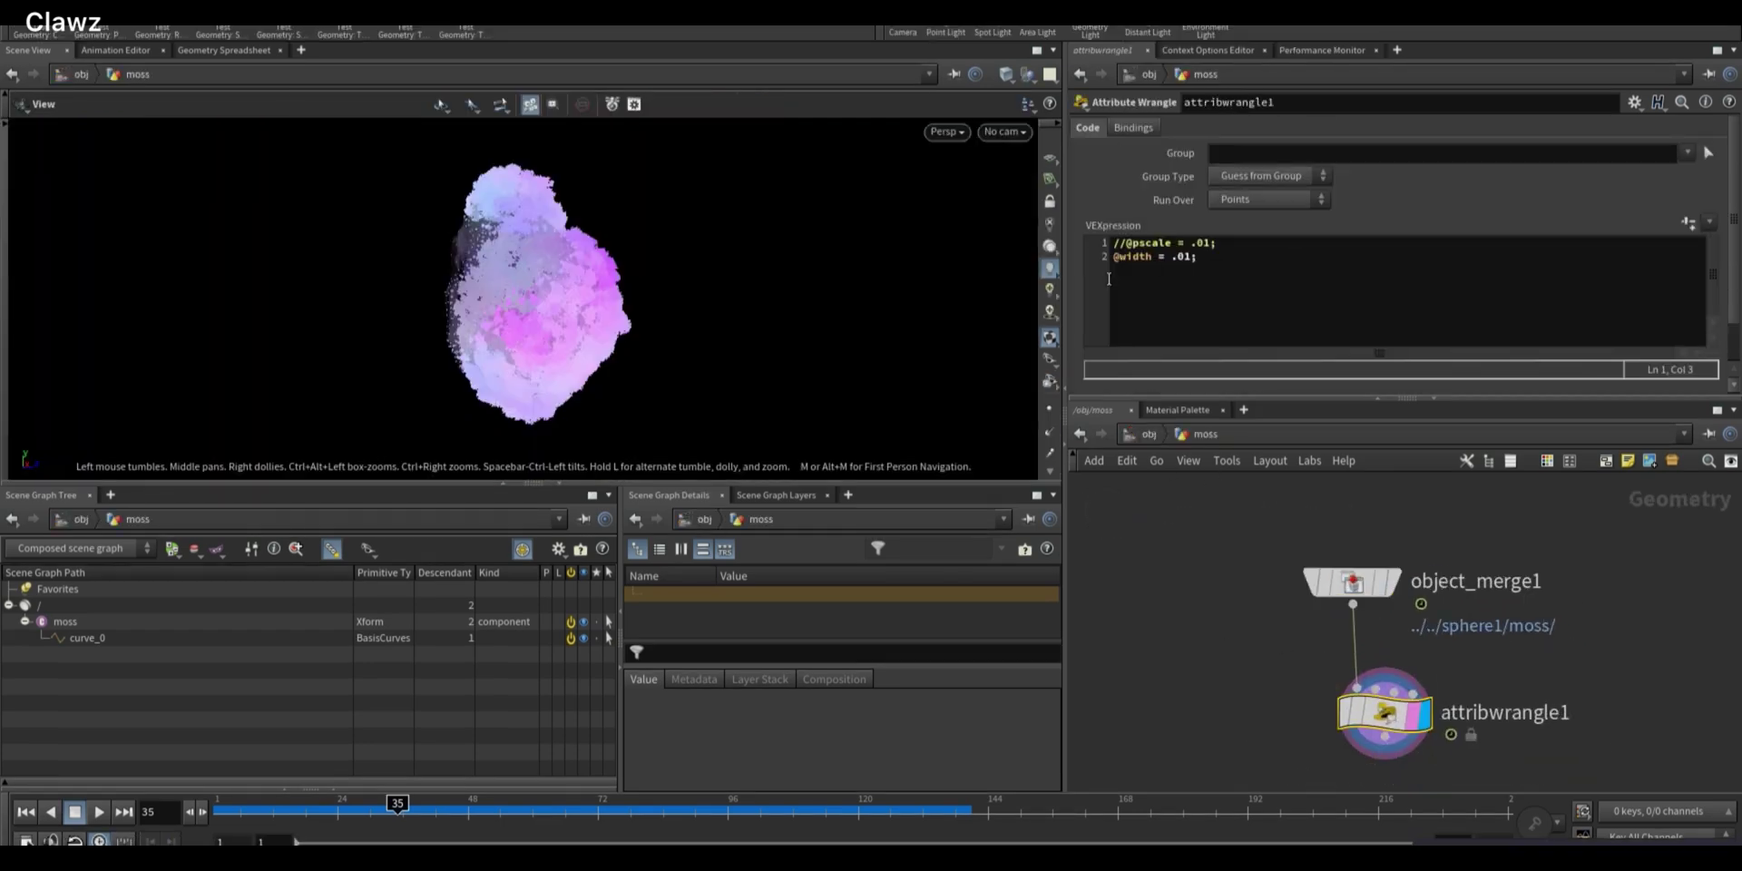
left_click(1179, 258)
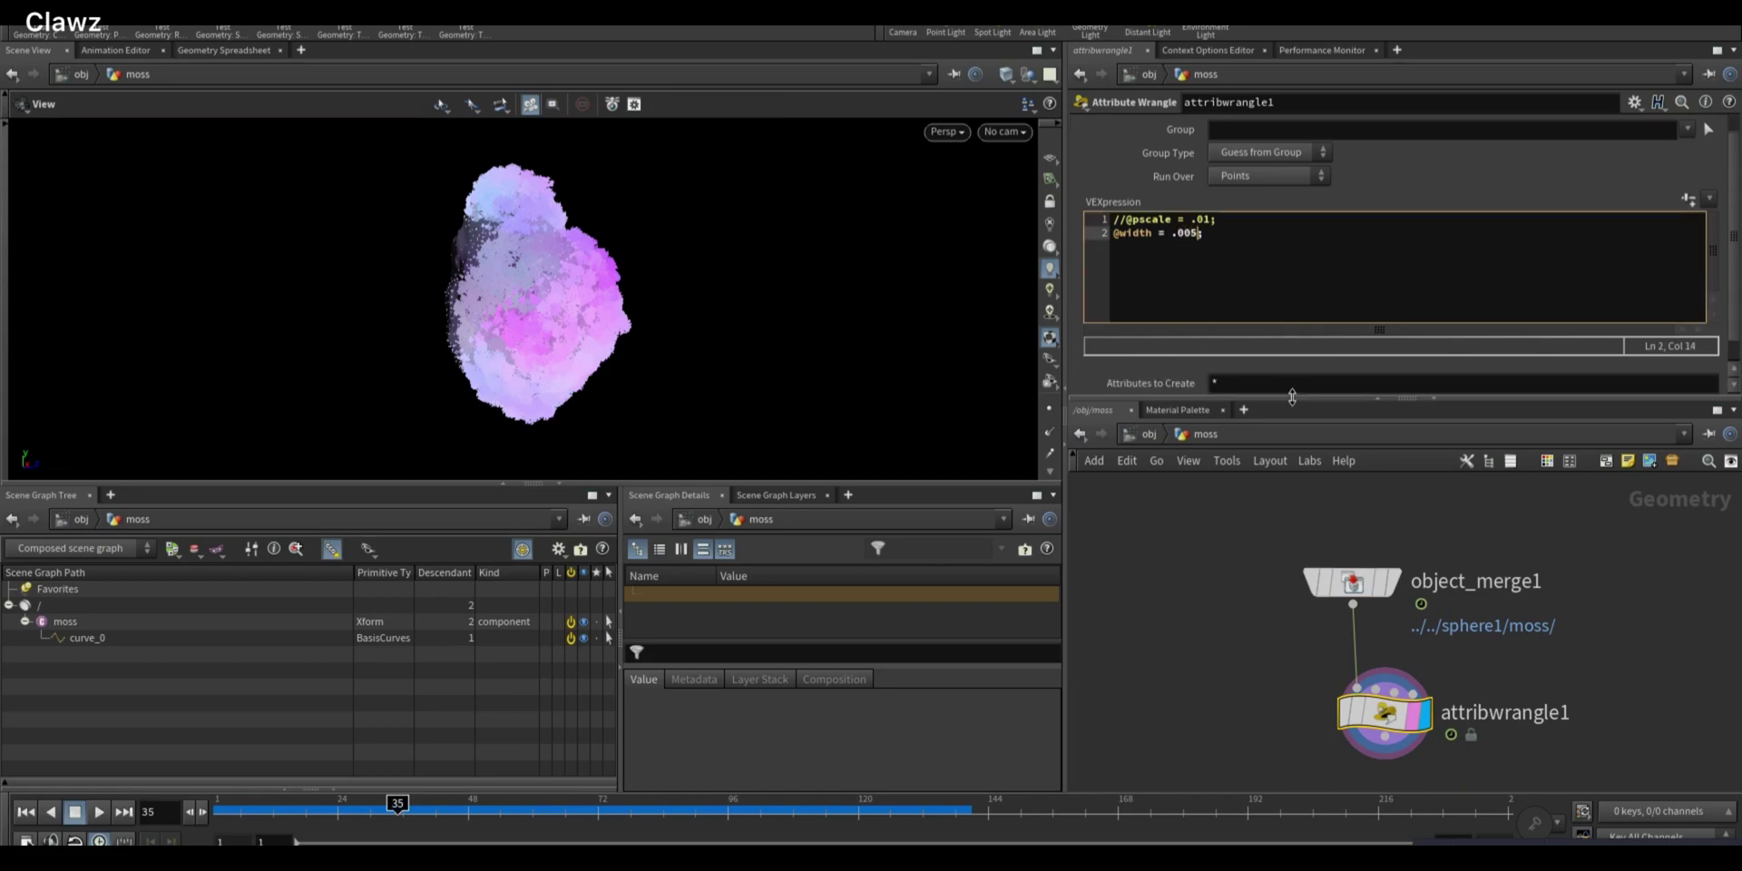
key("2")
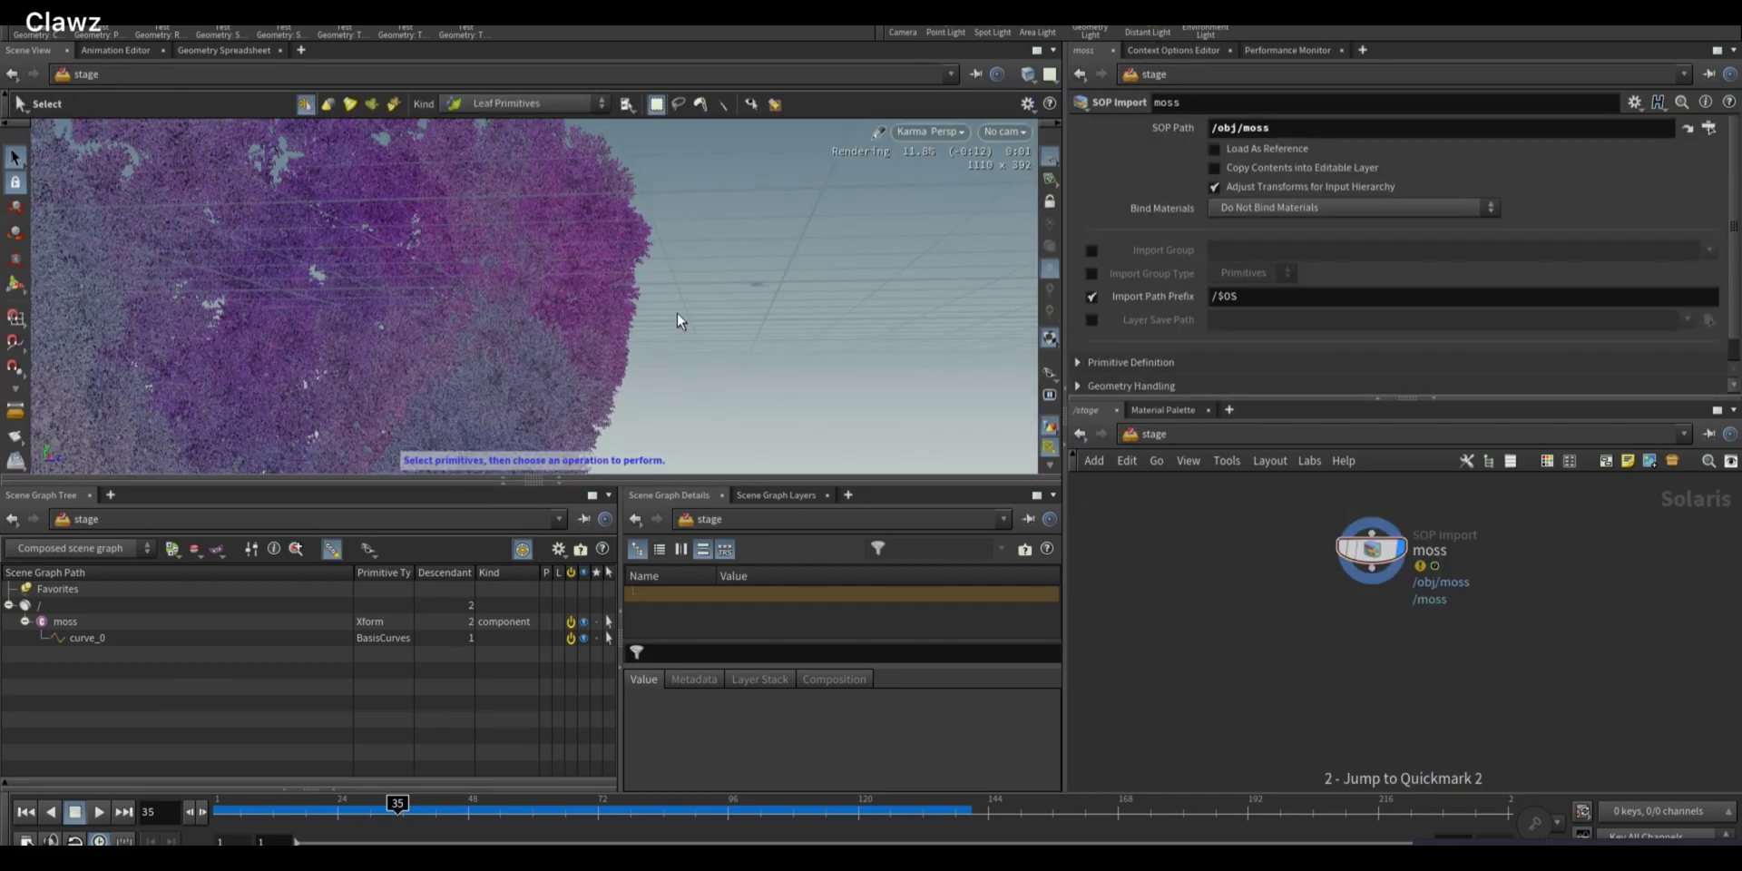
left_click_drag(676, 323, 789, 347, "alt")
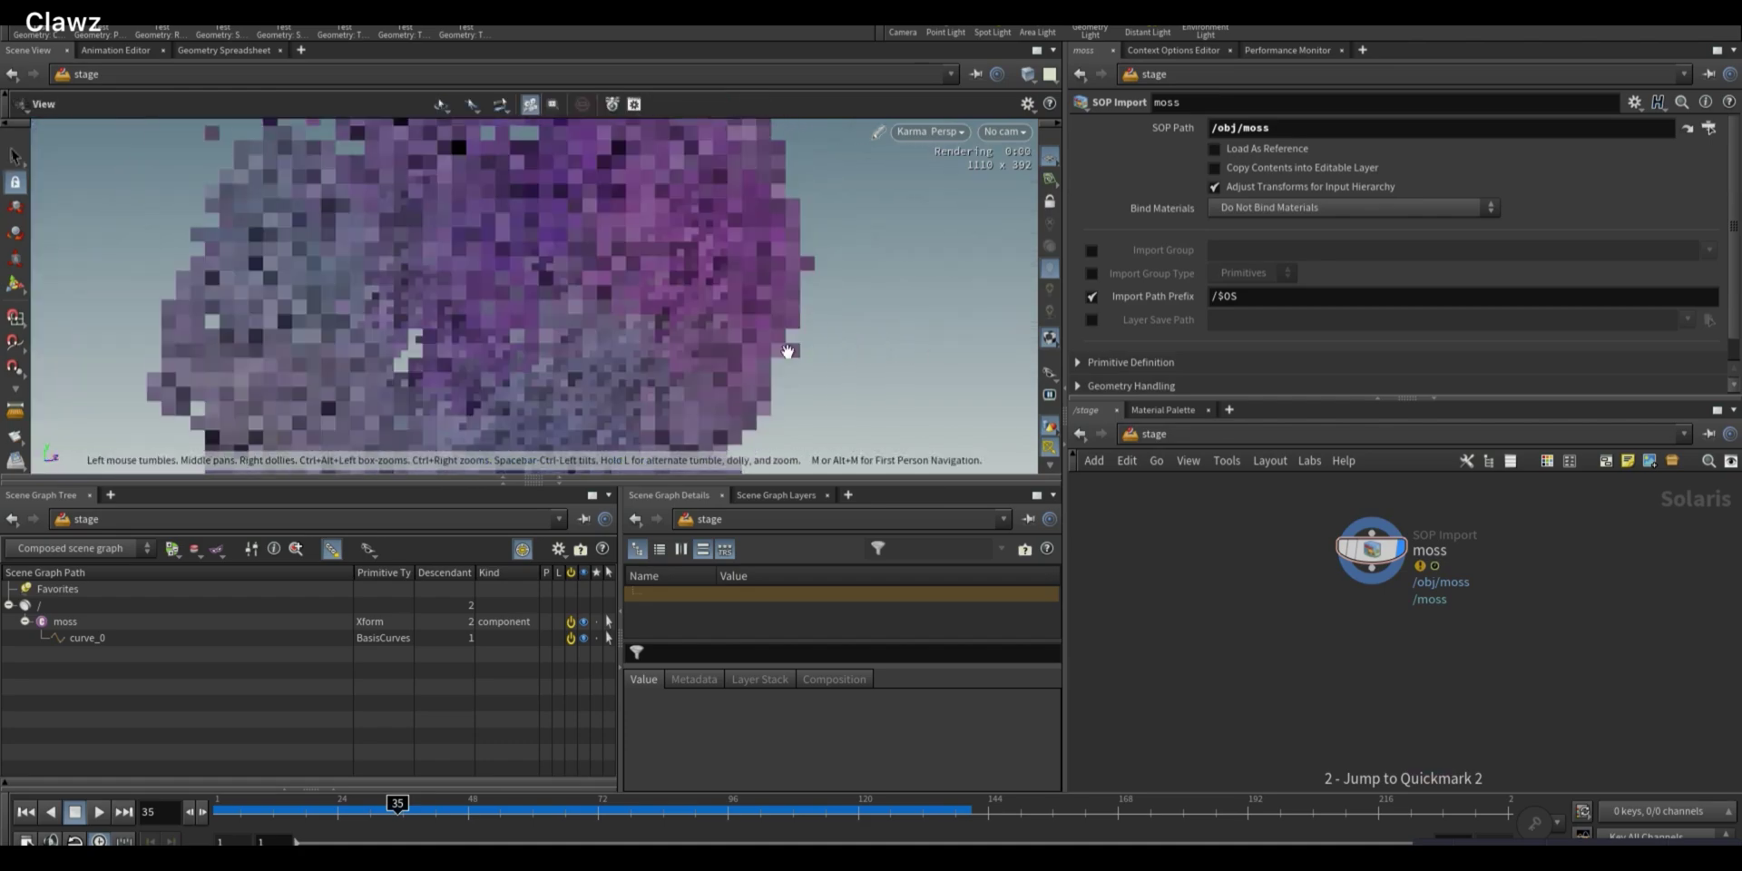
scroll(789, 347, "down", 8)
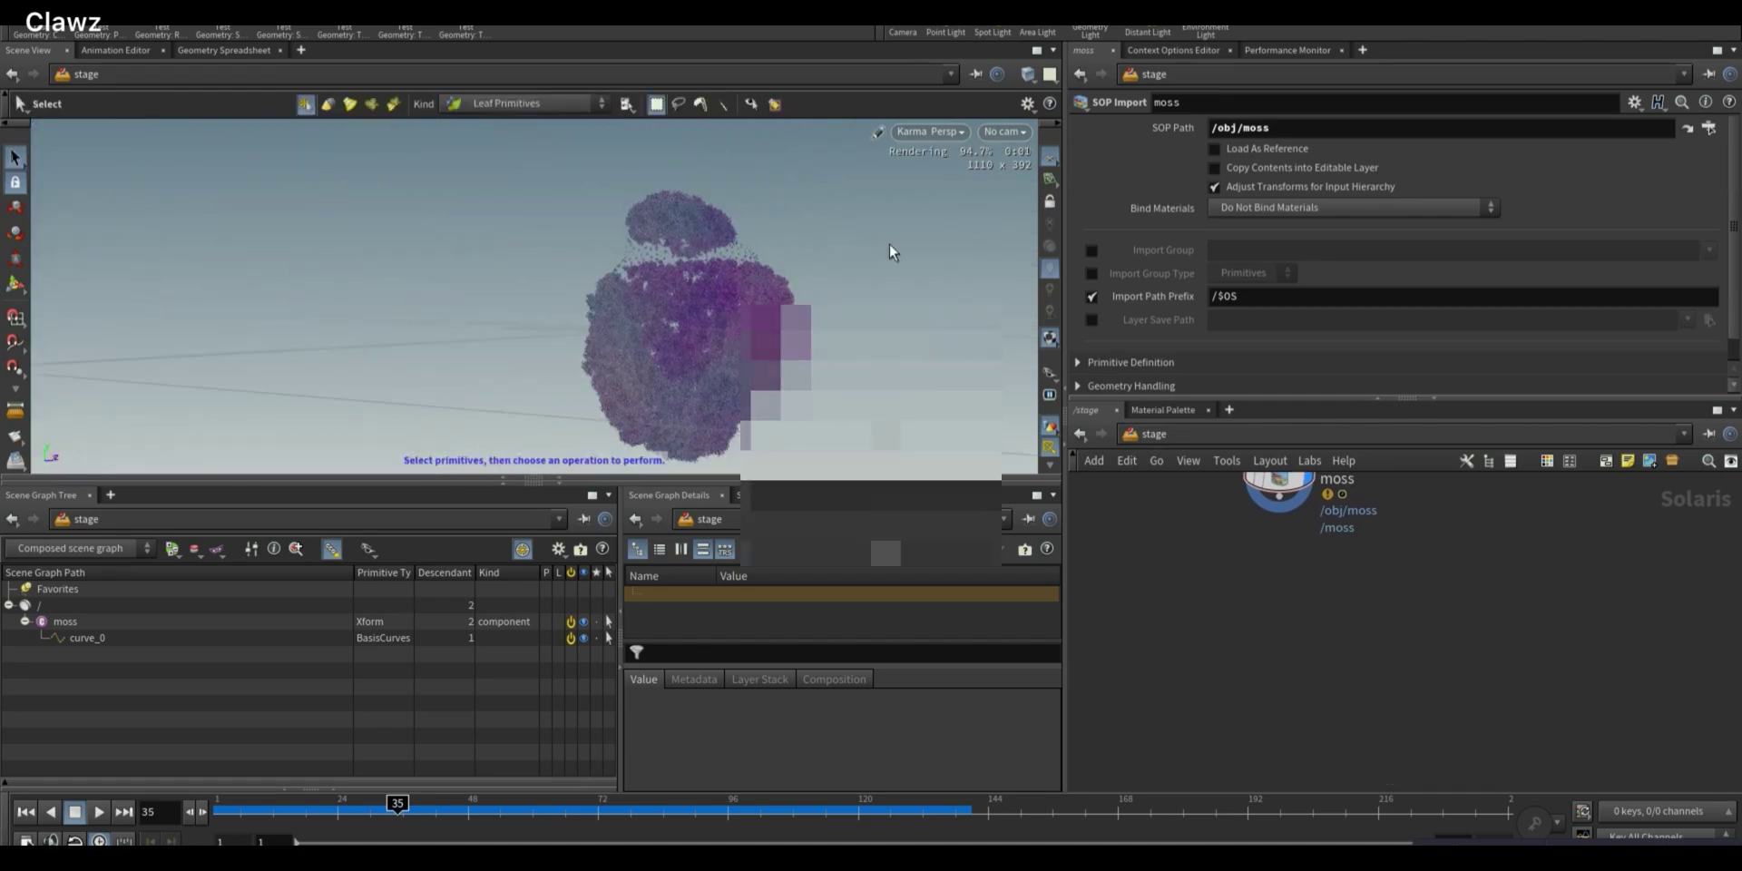
Set the viewport background's Color Scheme to Dark in the display options
key("d")
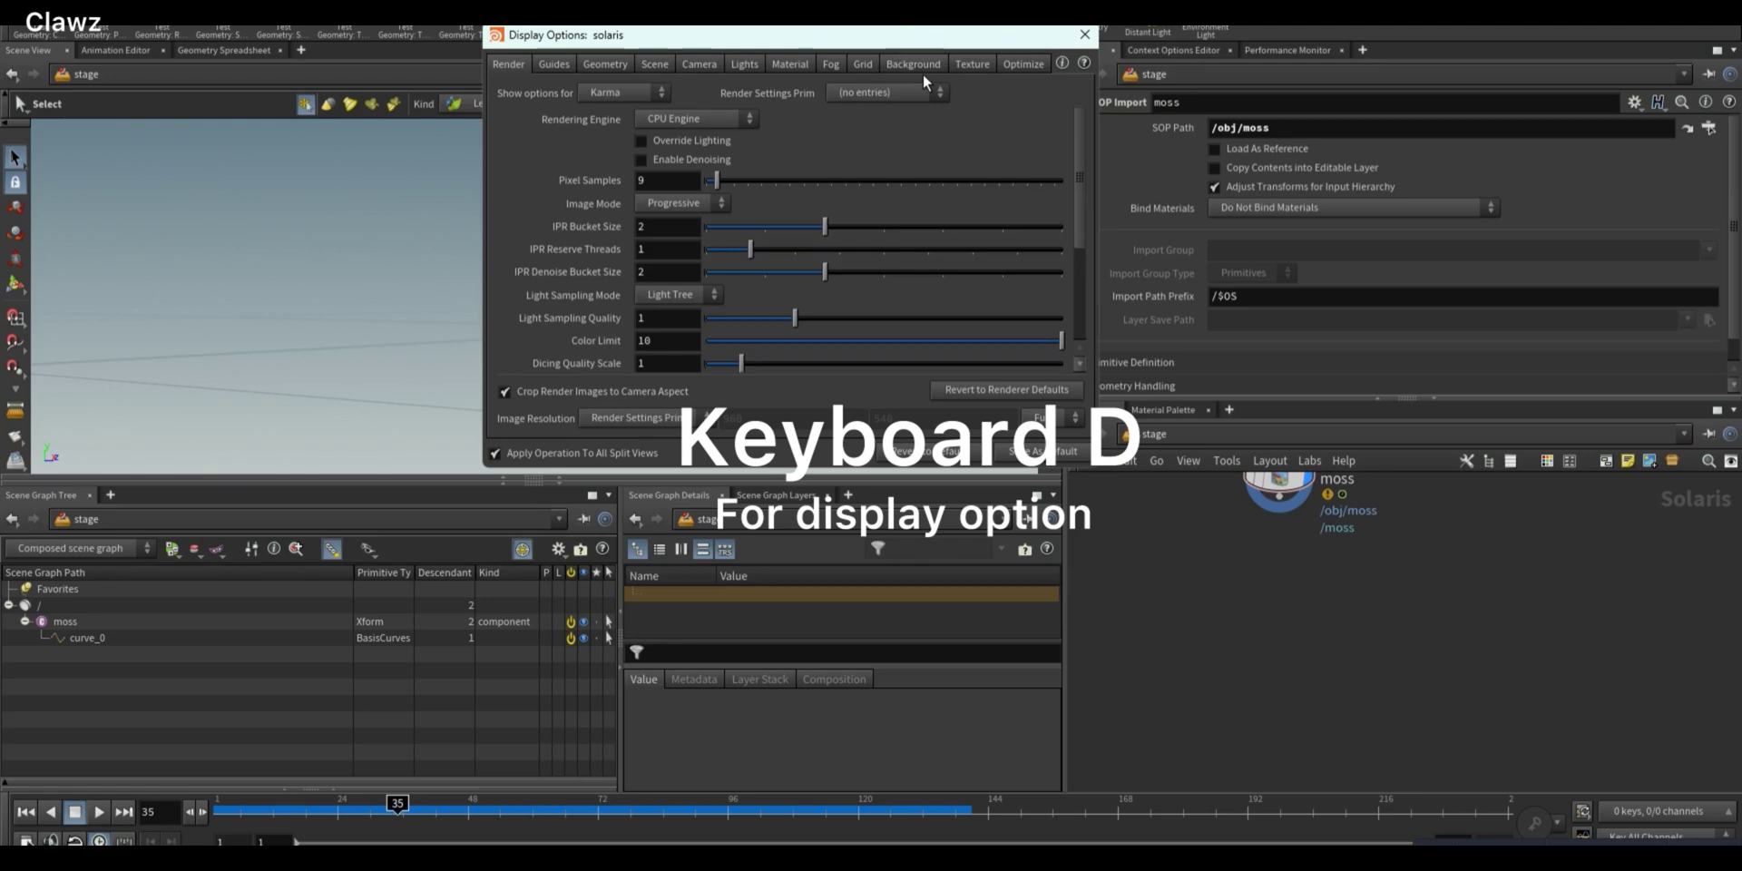
left_click(915, 65)
left_click(619, 129)
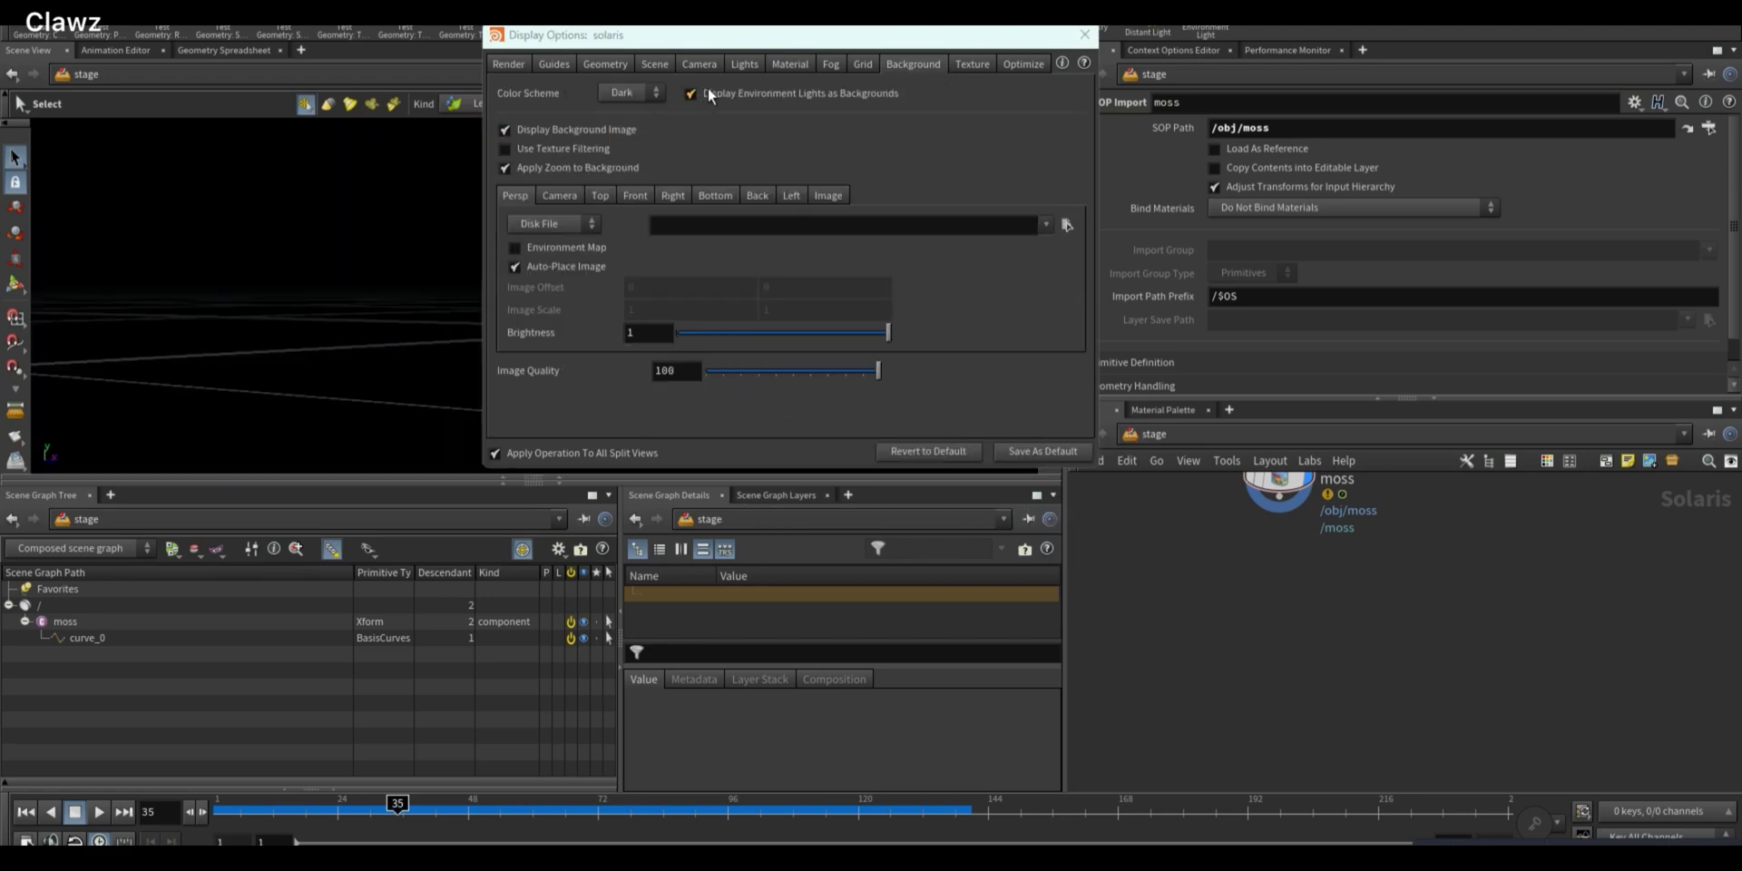
left_click(1092, 31)
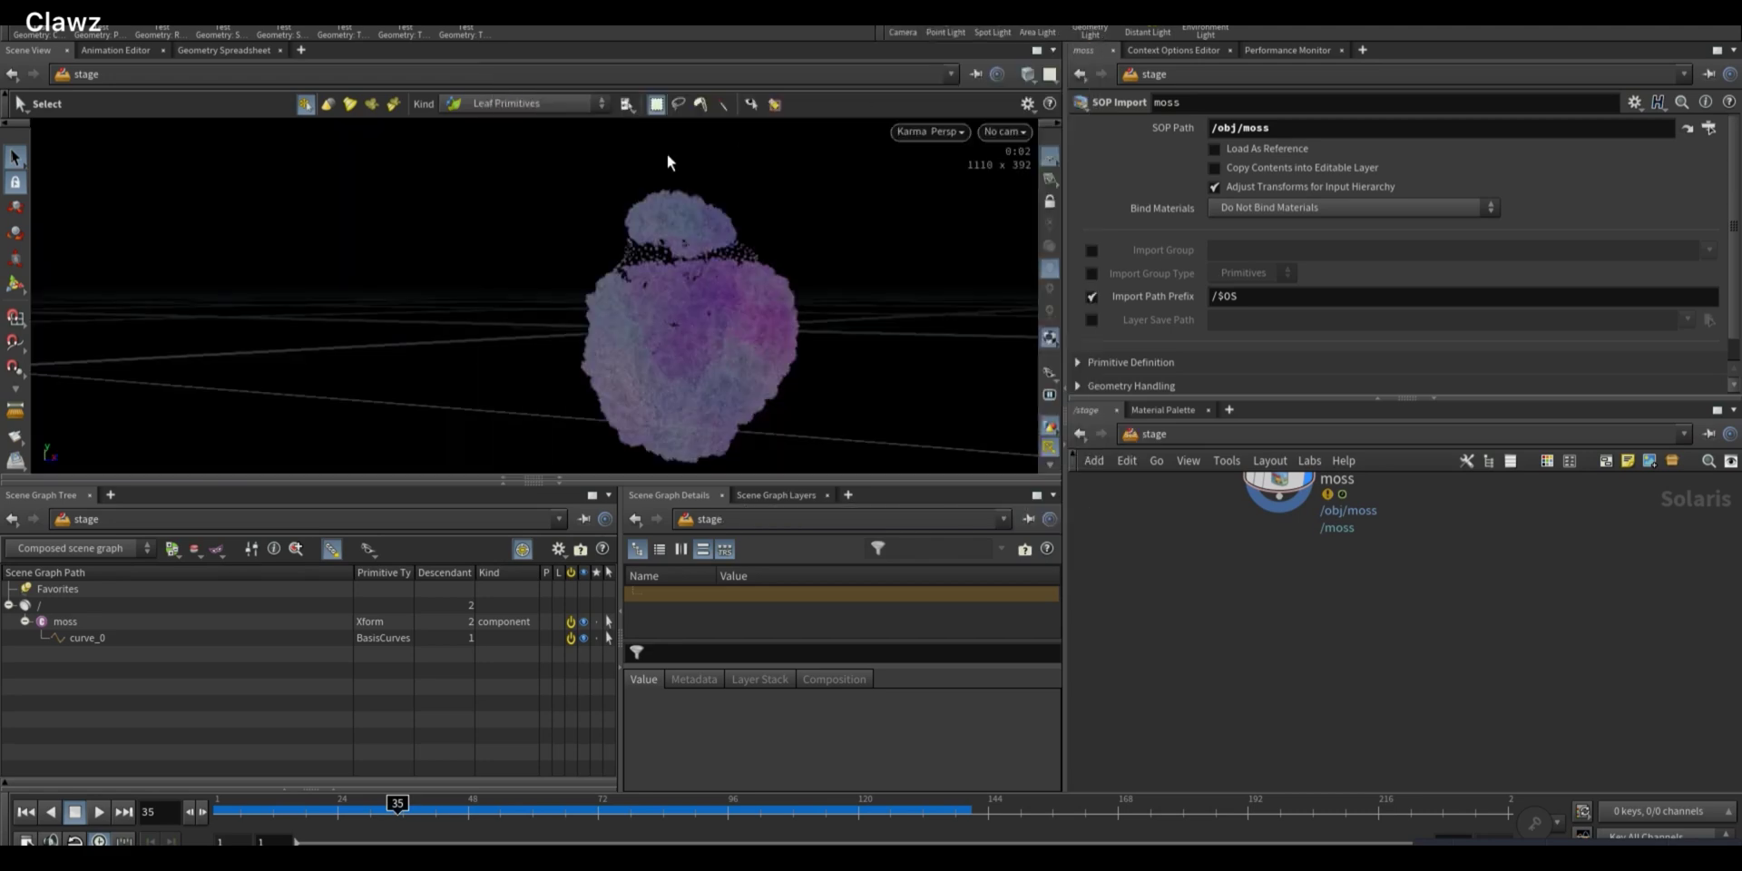
key("d")
left_click(1096, 33)
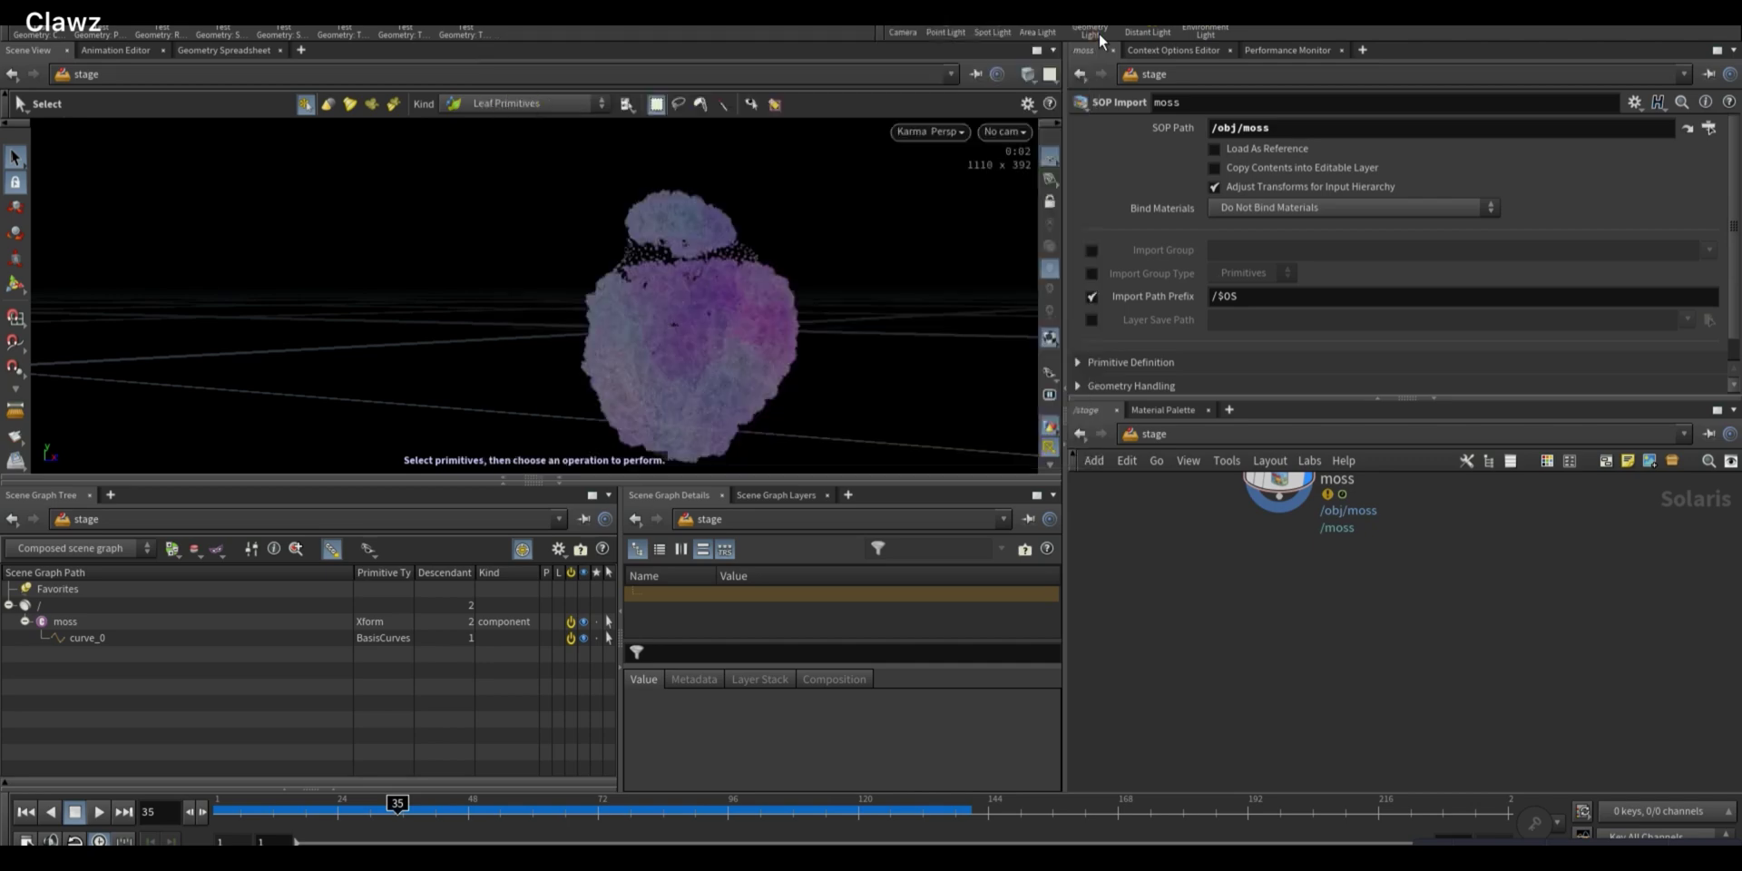
Add a Merge node below the moss SOP Import
key("Tab")
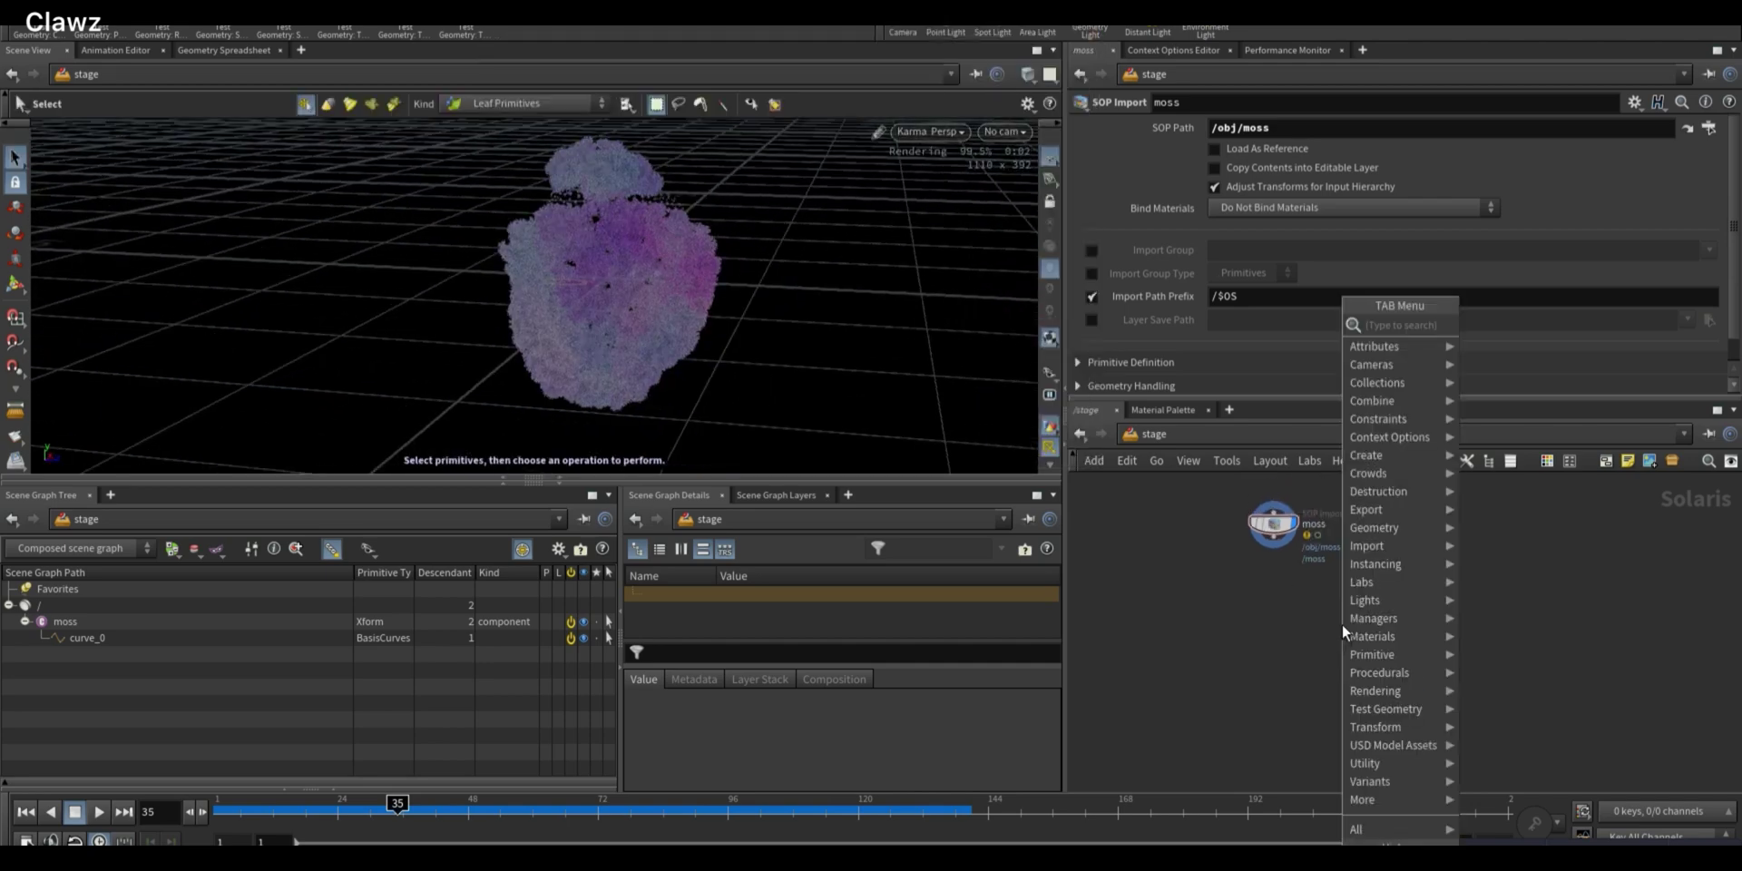
left_click(1343, 623)
left_click(1338, 625)
Duplicate the moss SOP Import and set the copy's SOP Path to /obj/rock
left_click_drag(1336, 522, 1346, 517)
key("ctrl+c")
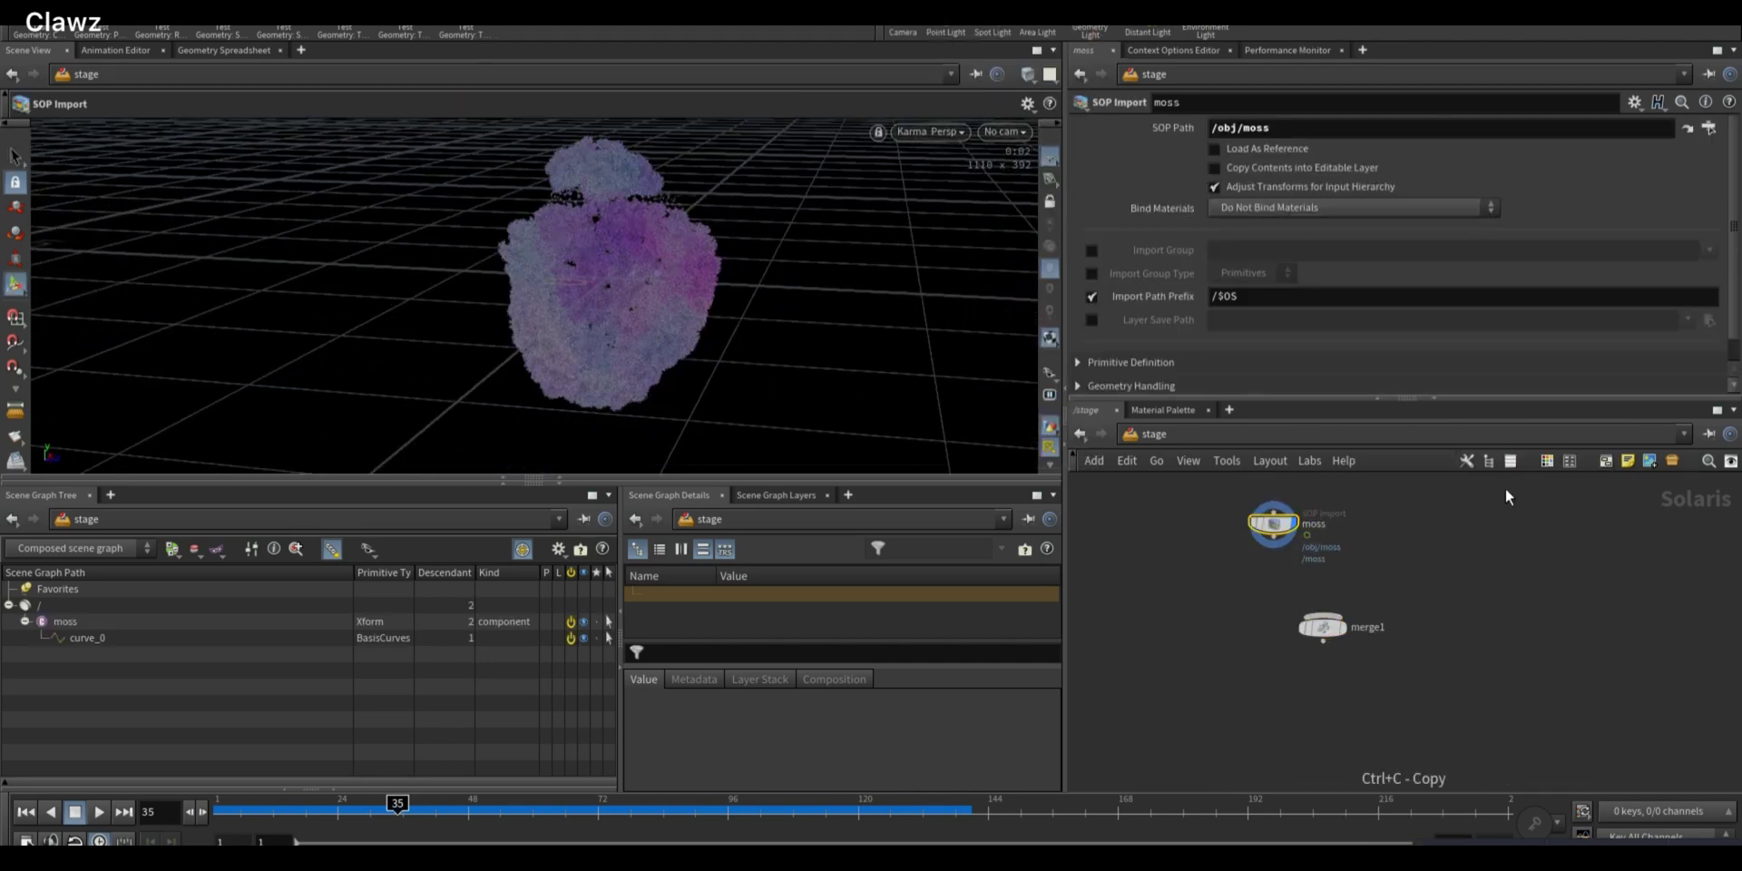
key("ctrl+v")
left_click_drag(1575, 484, 1452, 498)
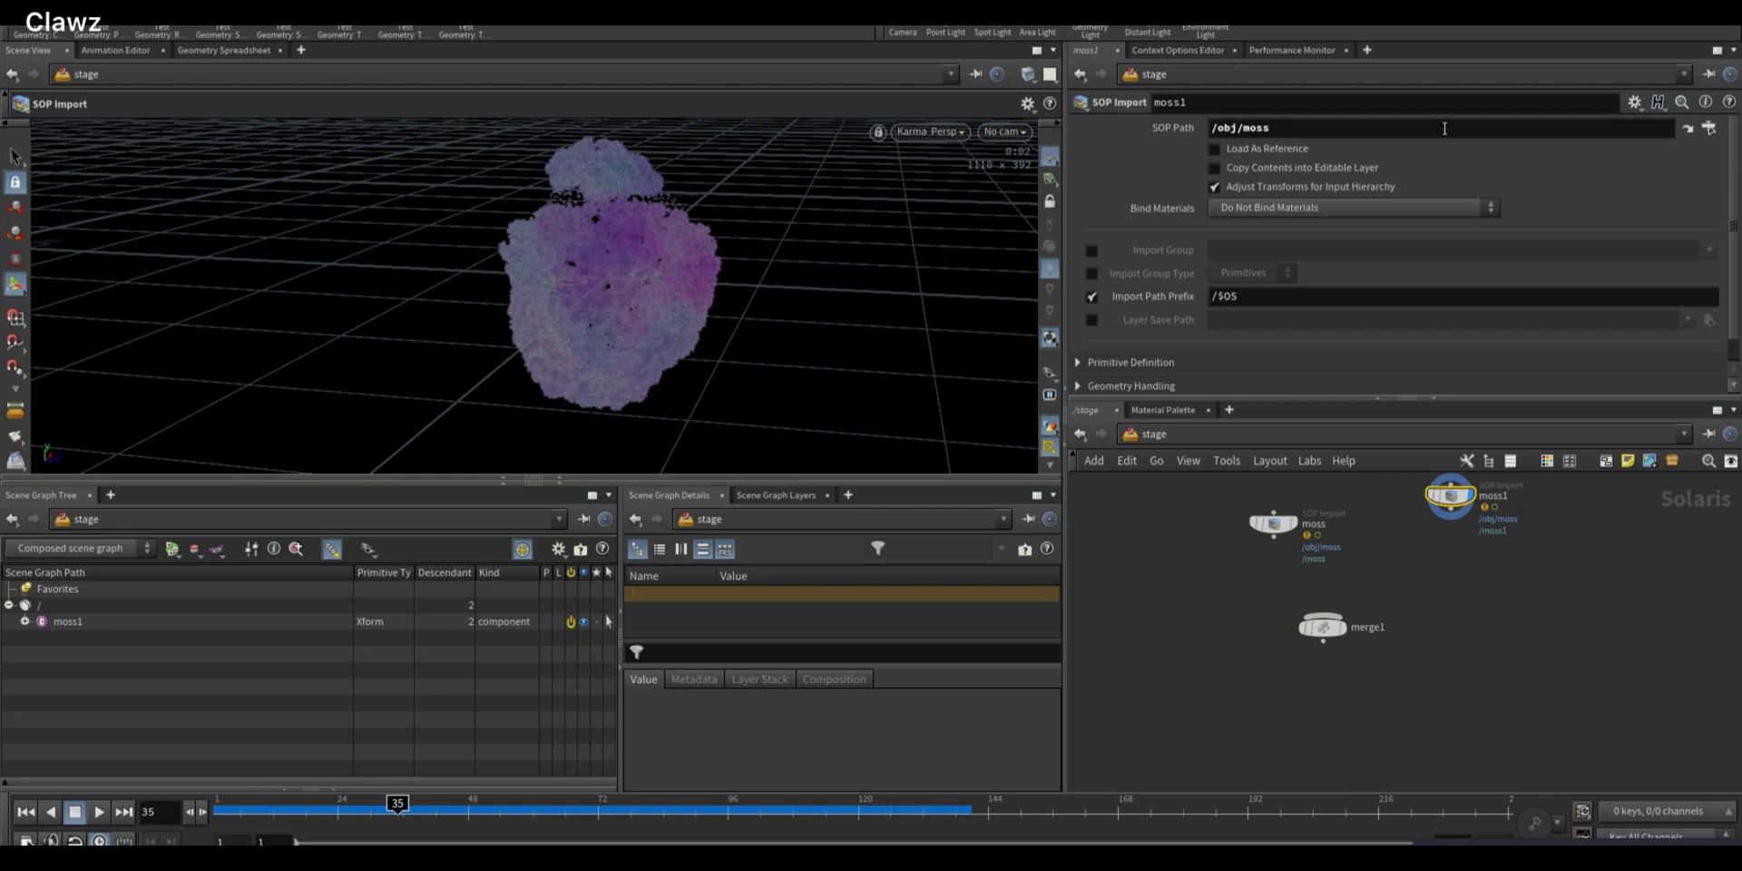
left_click(1707, 132)
left_click(1641, 57)
left_click(1613, 290)
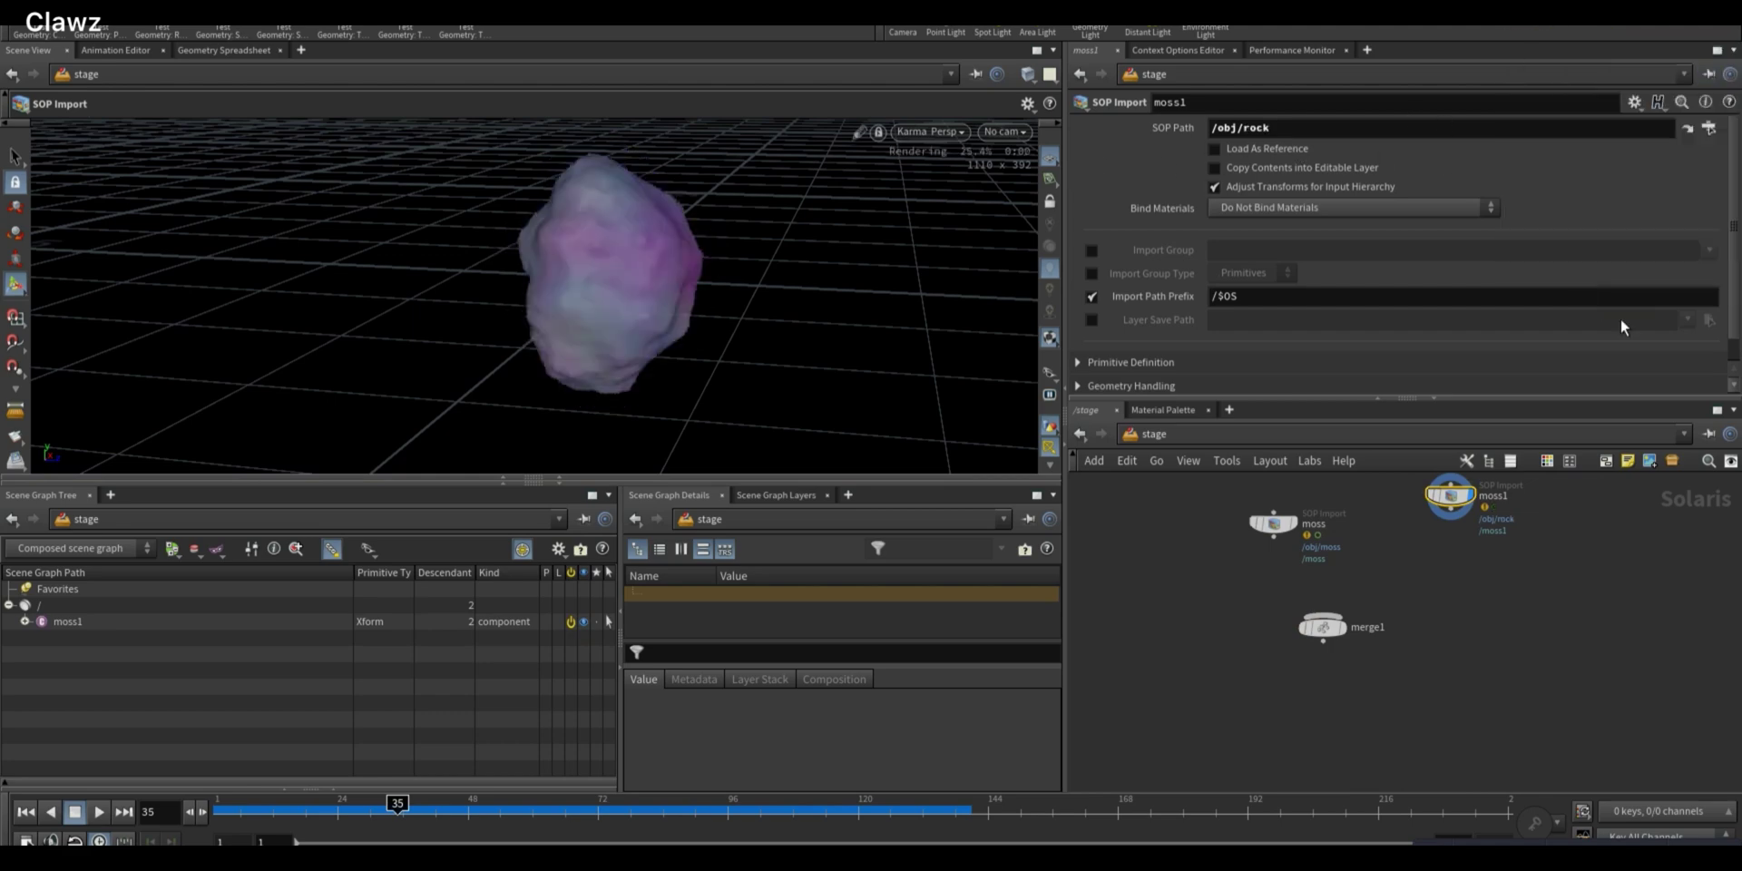
Connect the rock and moss SOP Imports to the Merge node's input
scroll(1436, 541, "up", 2)
left_click(1455, 510)
left_click(1274, 646)
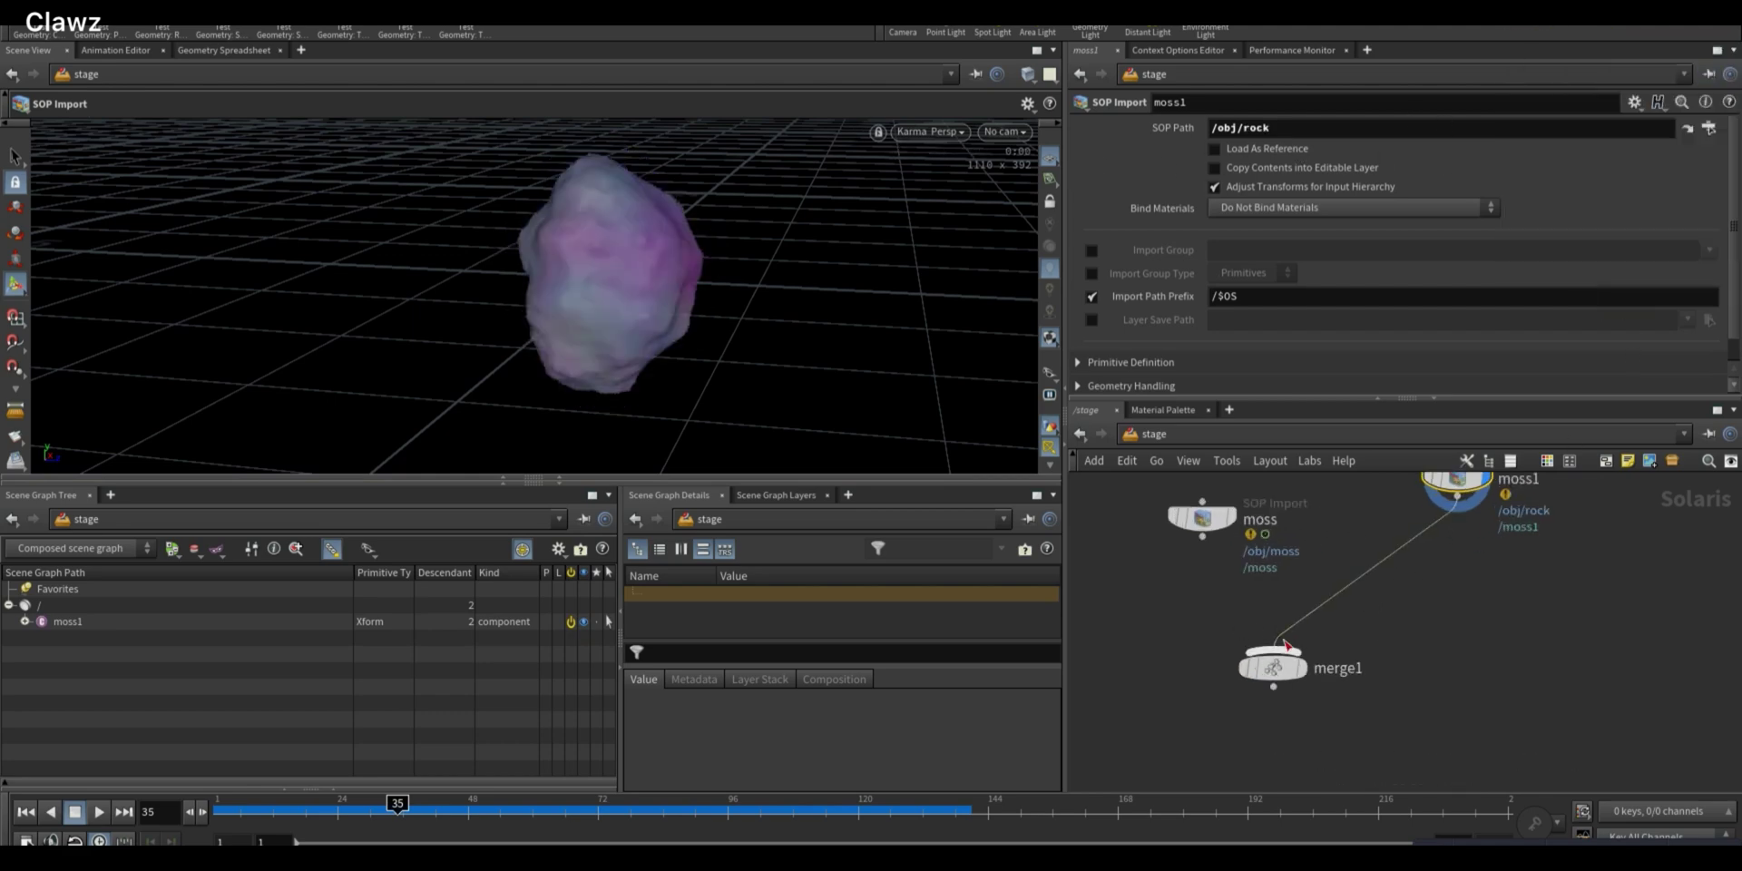
left_click(1274, 646)
left_click(1203, 537)
scroll(1282, 650, "up", 2)
left_click(1302, 677)
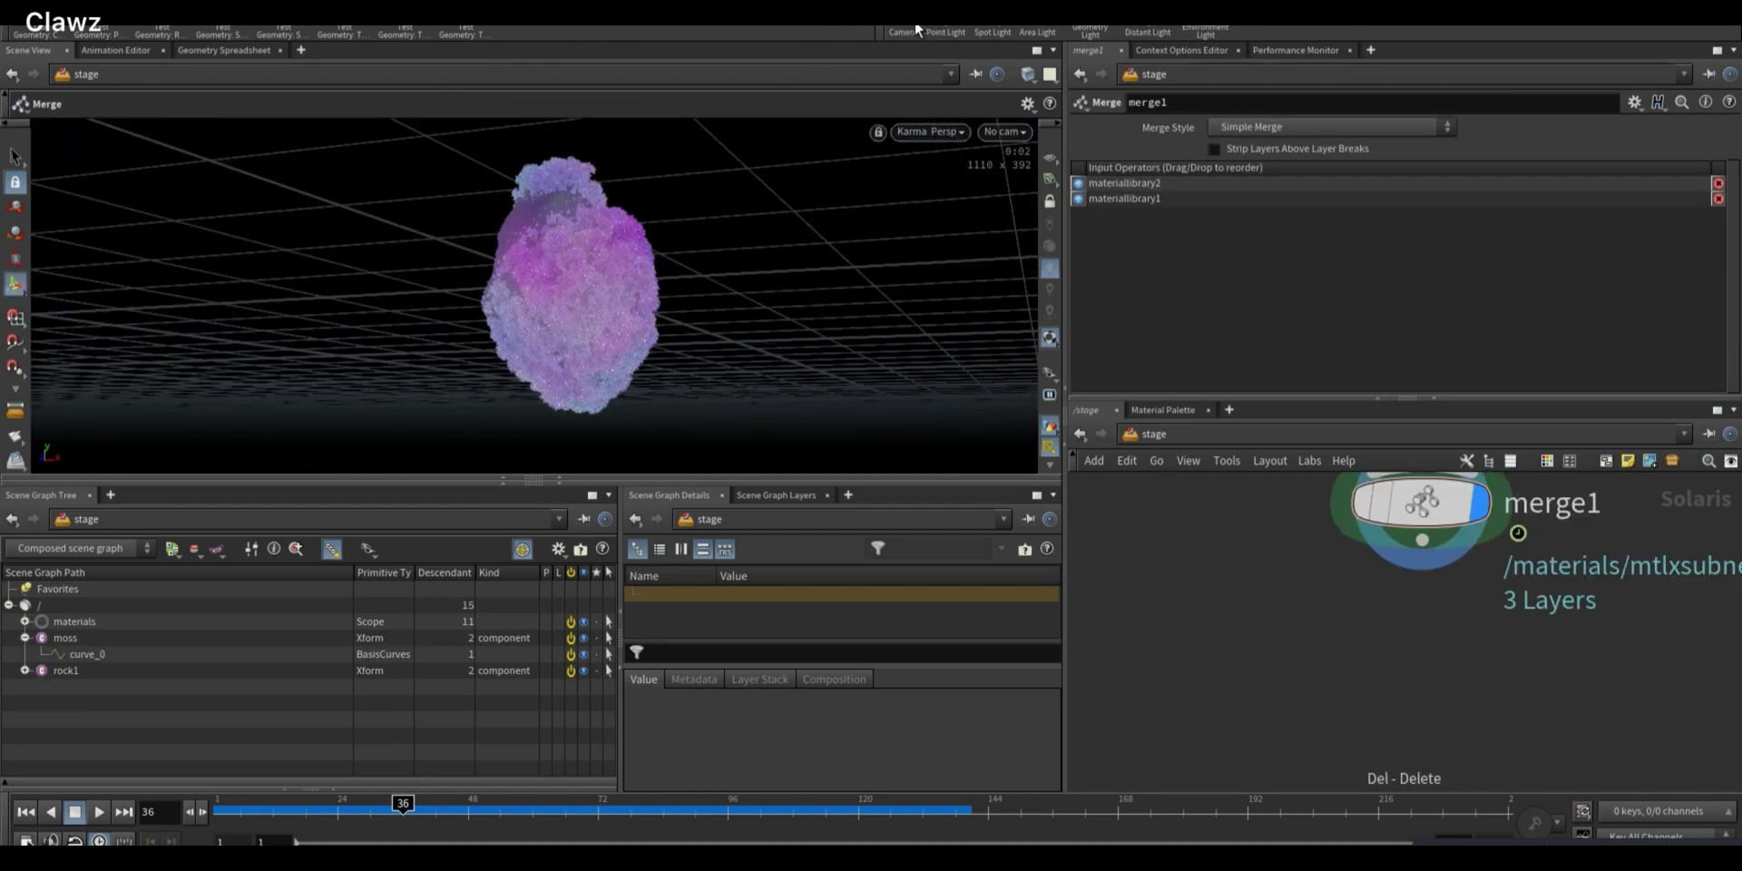
Create a camera from the current view, placed below the Merge node
left_click(903, 32)
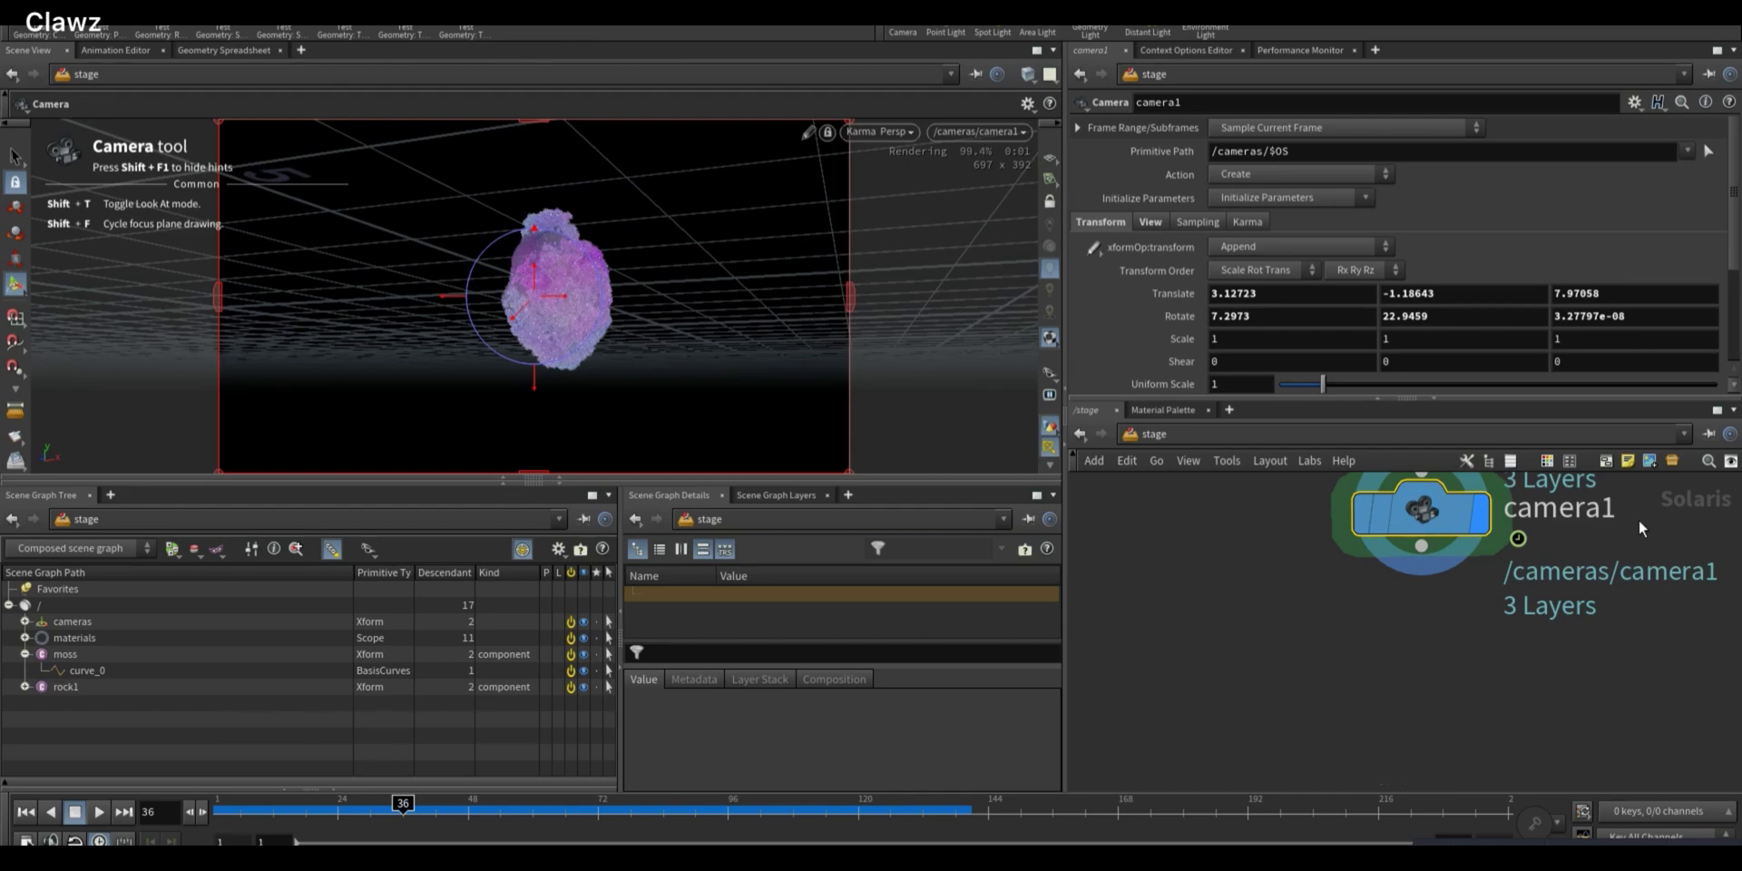
middle_click_drag(1390, 630, 1278, 675)
Add a Dome Light node to the stage network beside the camera
key("Tab")
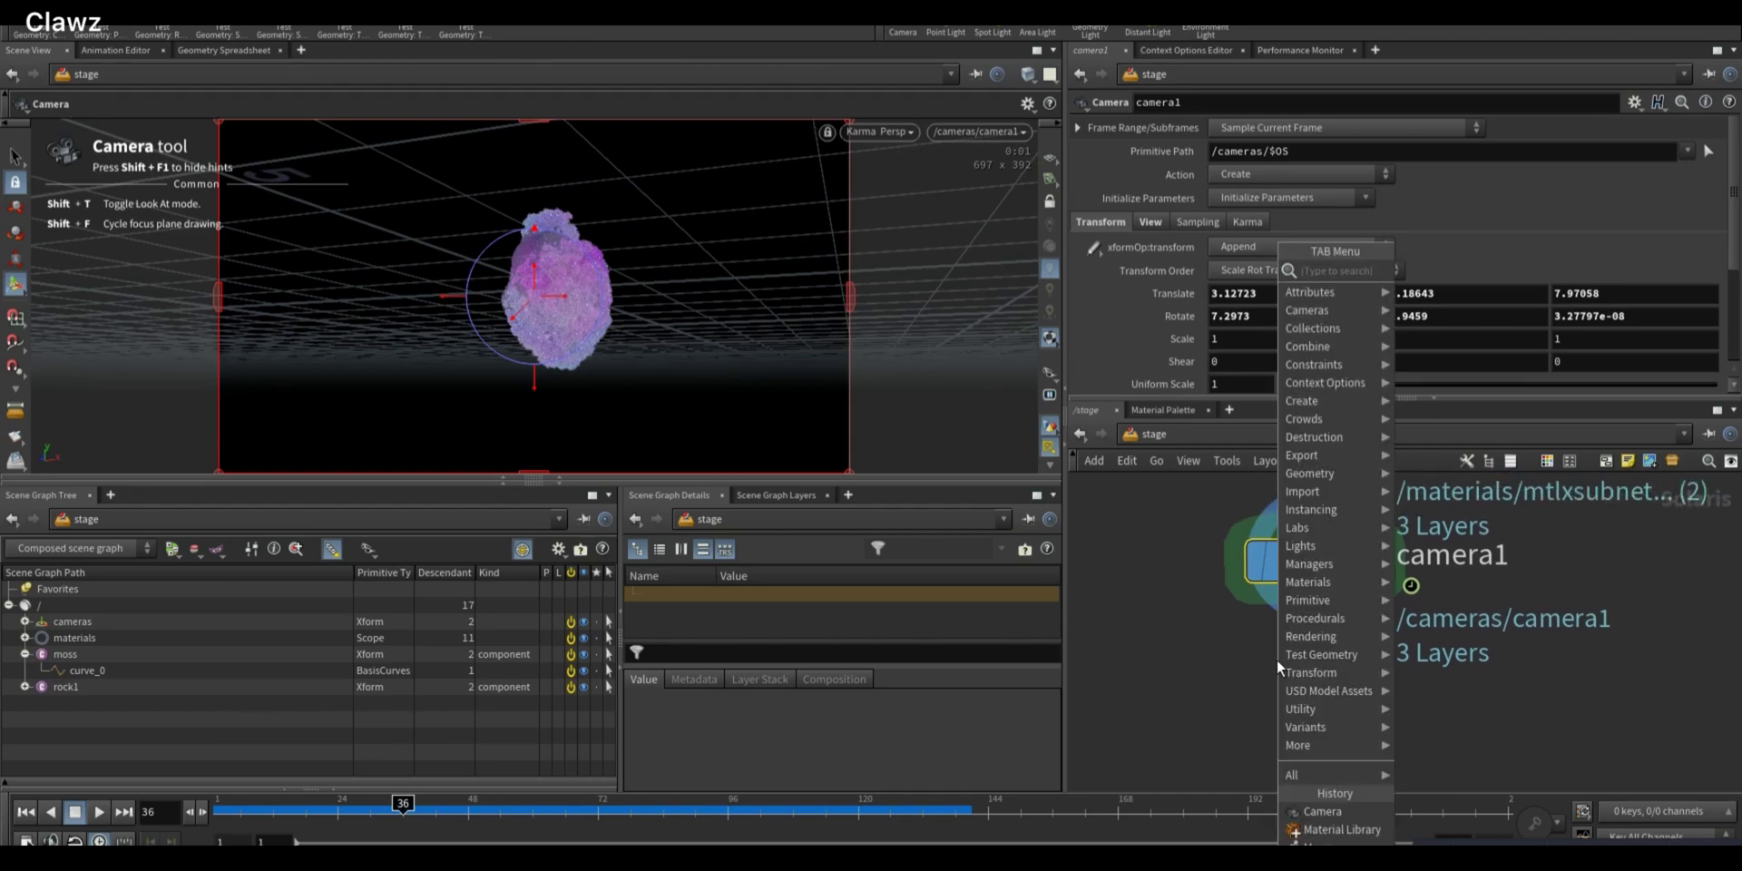
type("re")
key("BackSpace")
key("BackSpace")
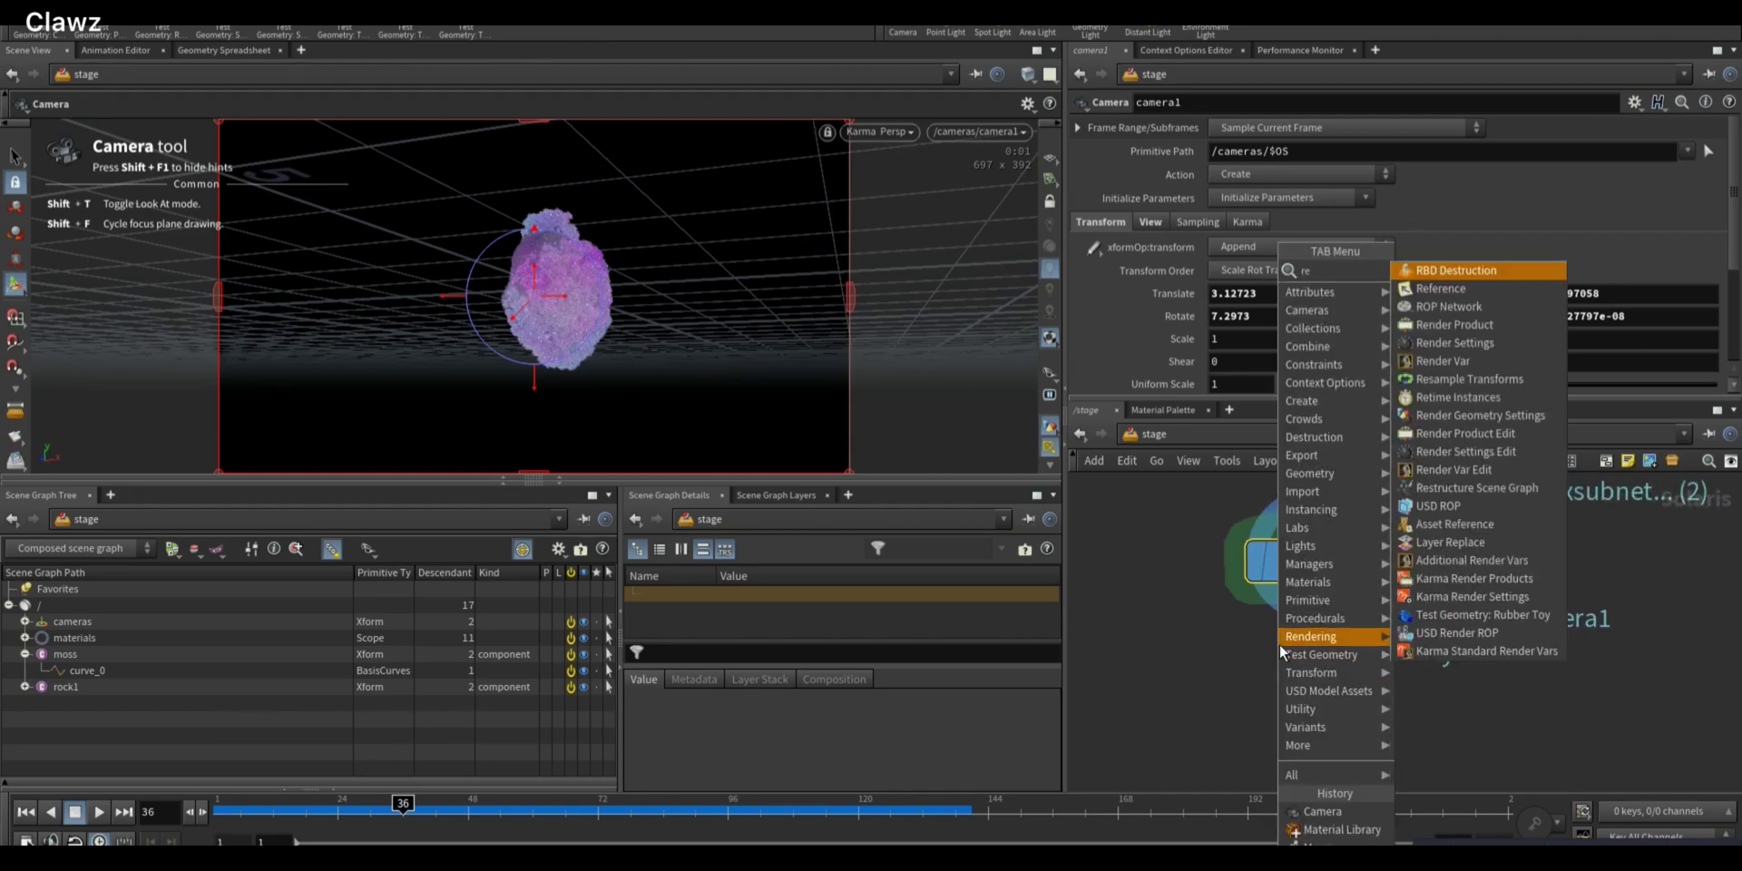
type("di")
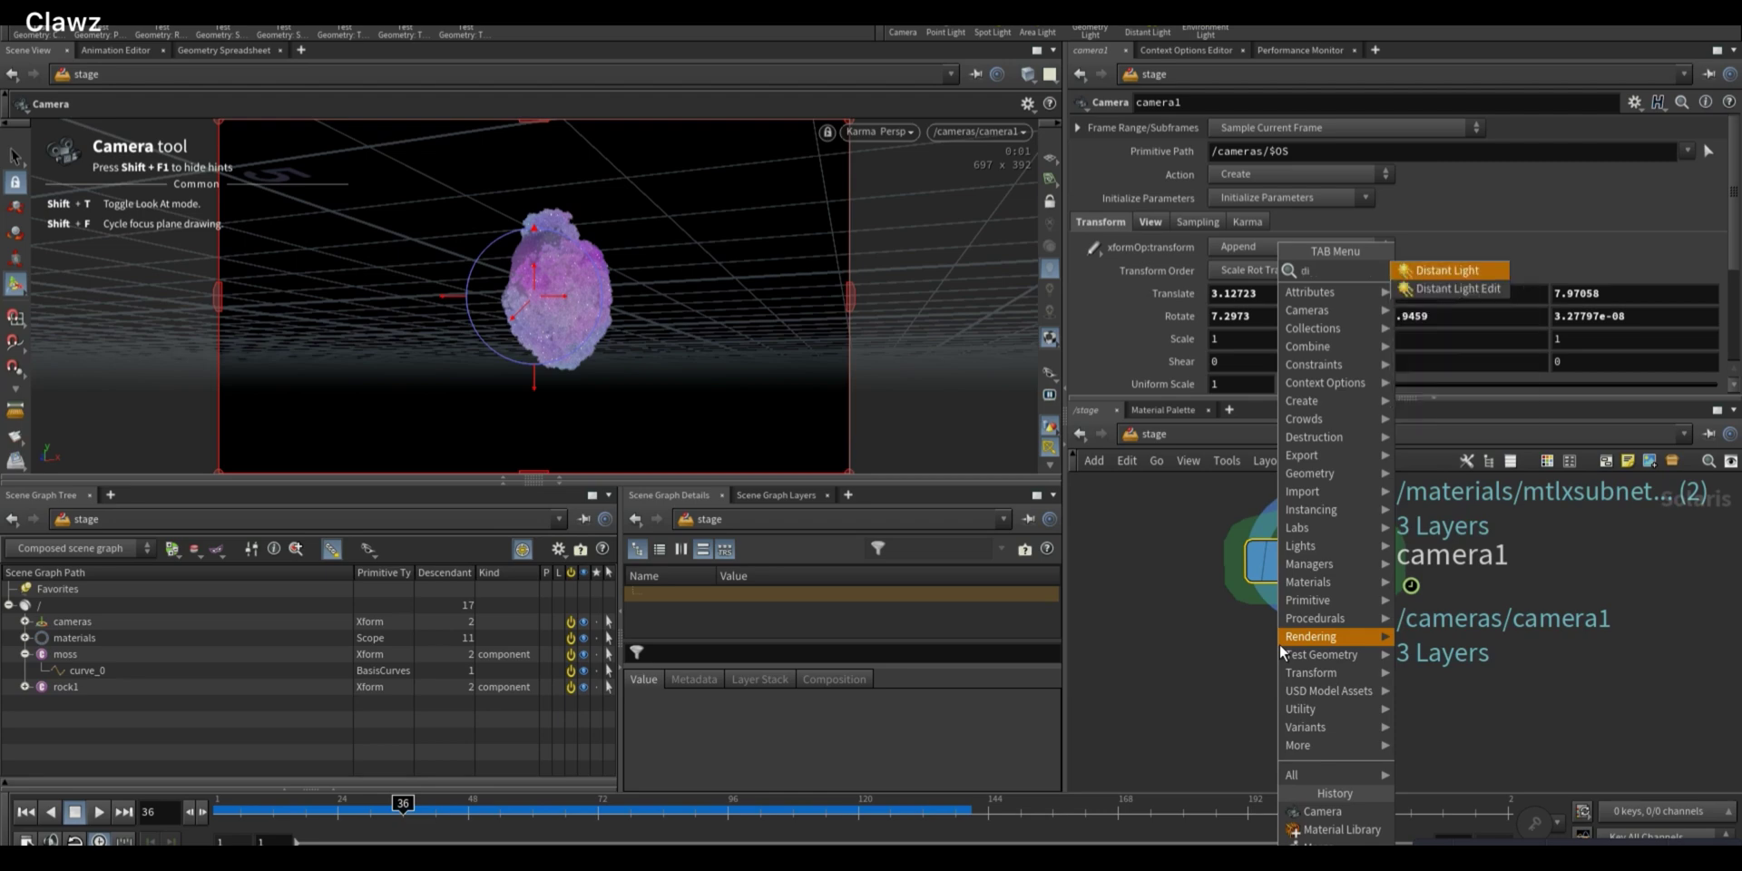
key("BackSpace")
type("ome")
key("Return")
left_click(1148, 641)
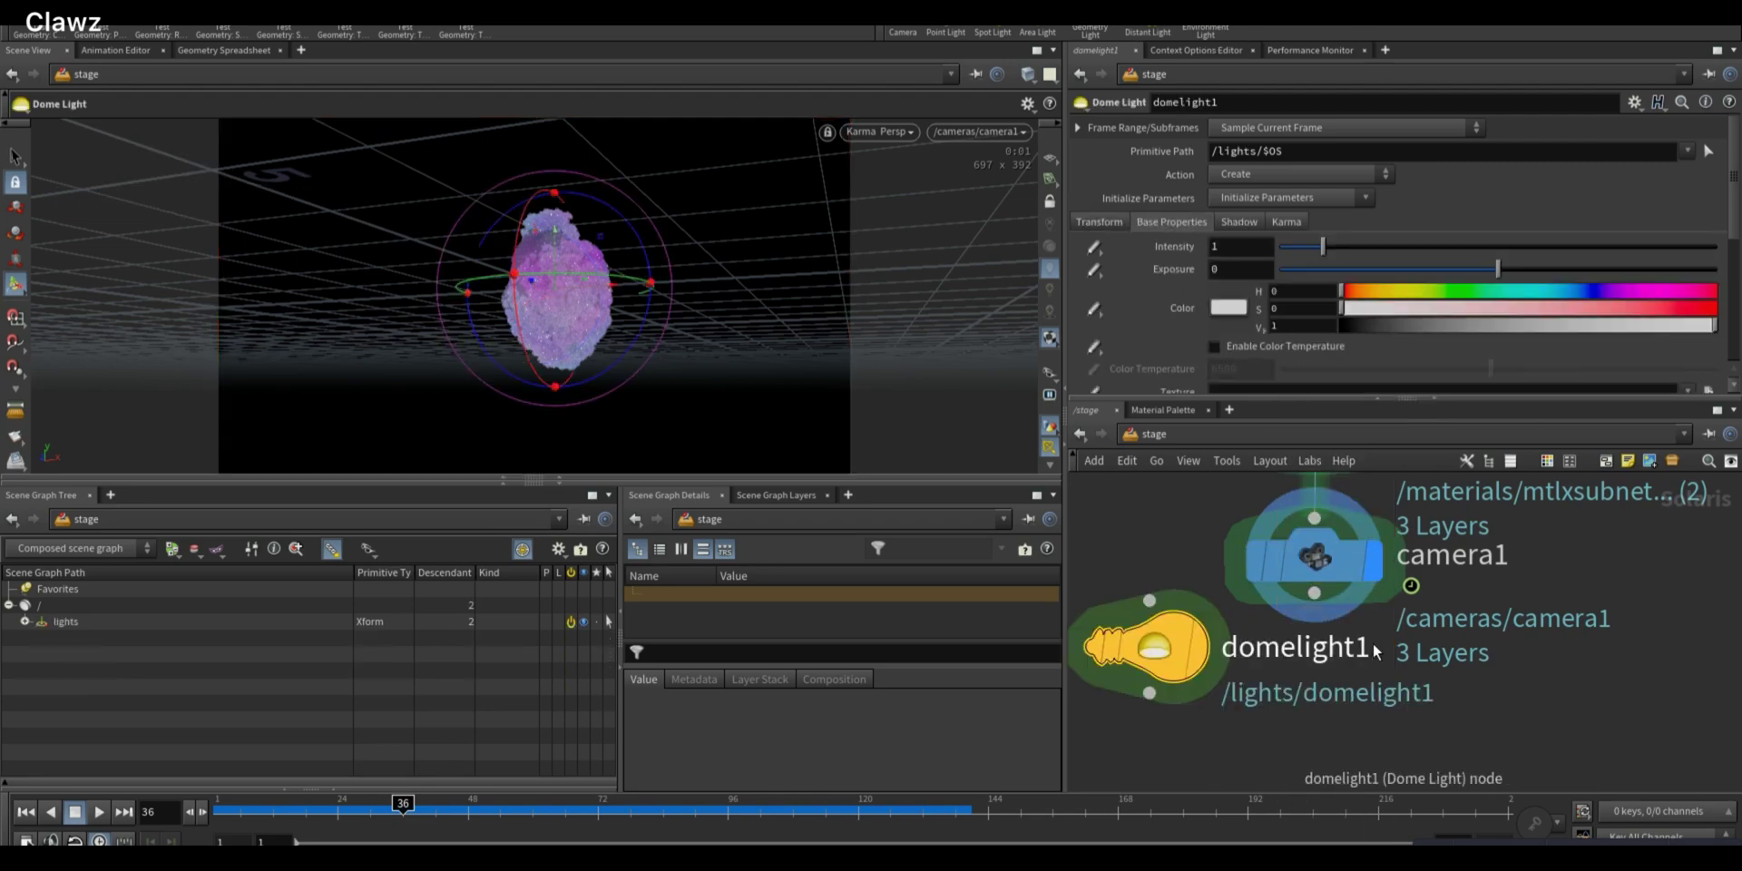
Move the dome light clear of the camera and connect its output to the Merge node
left_click_drag(1461, 676, 1214, 512)
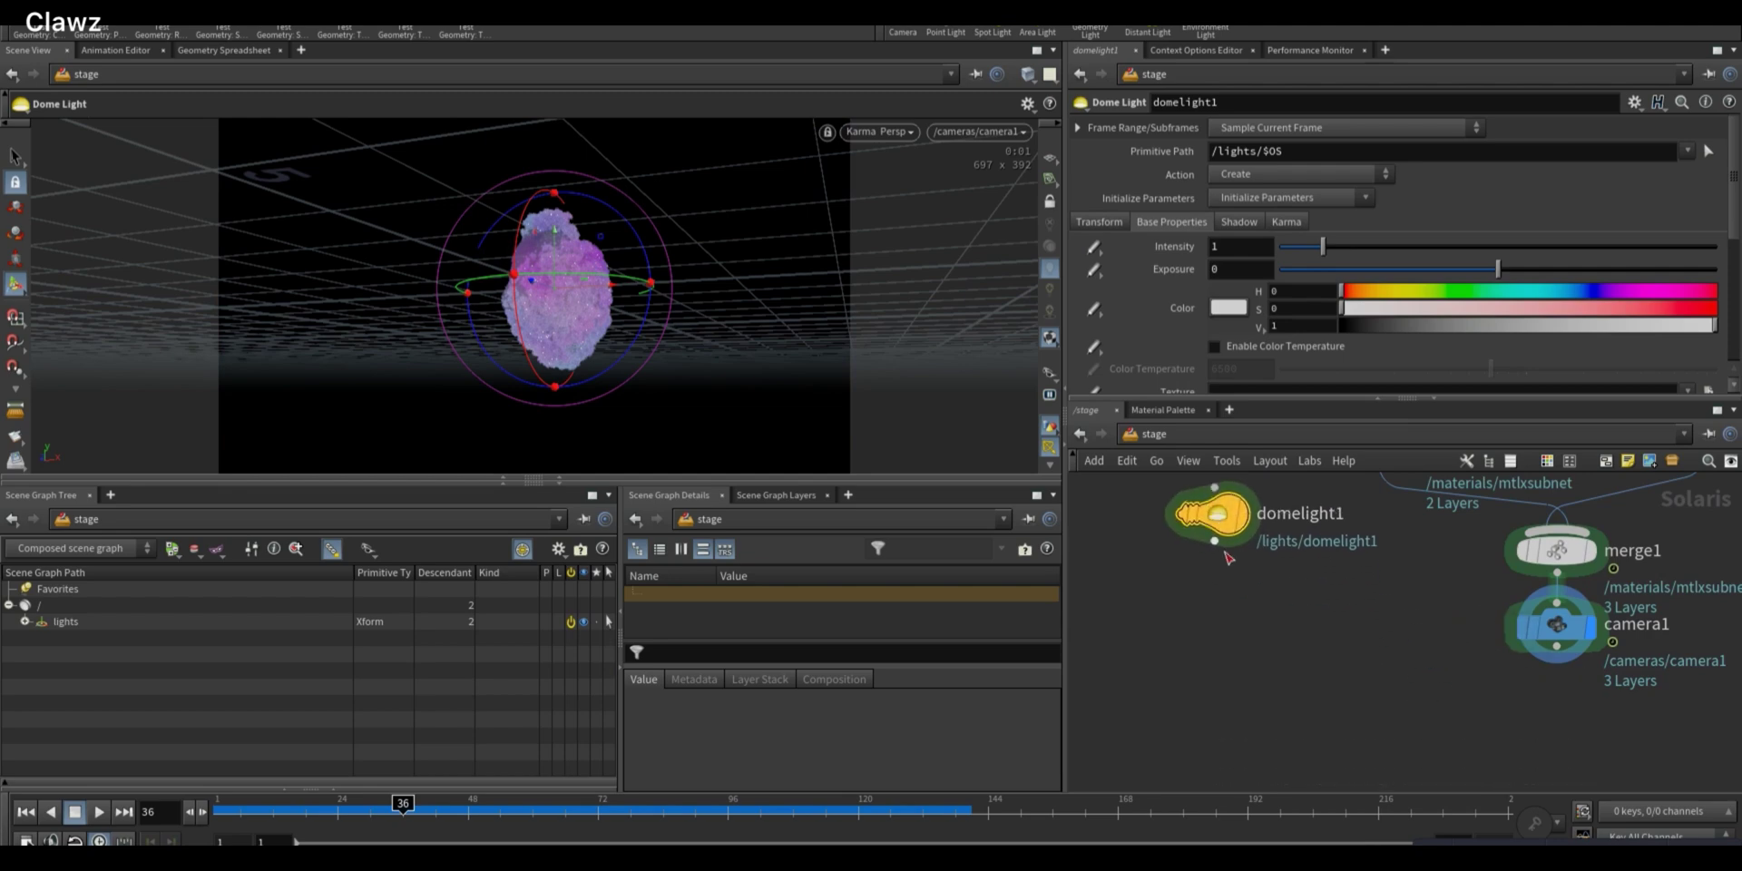
left_click(1214, 542)
left_click(1558, 530)
middle_click_drag(1399, 597, 1449, 689)
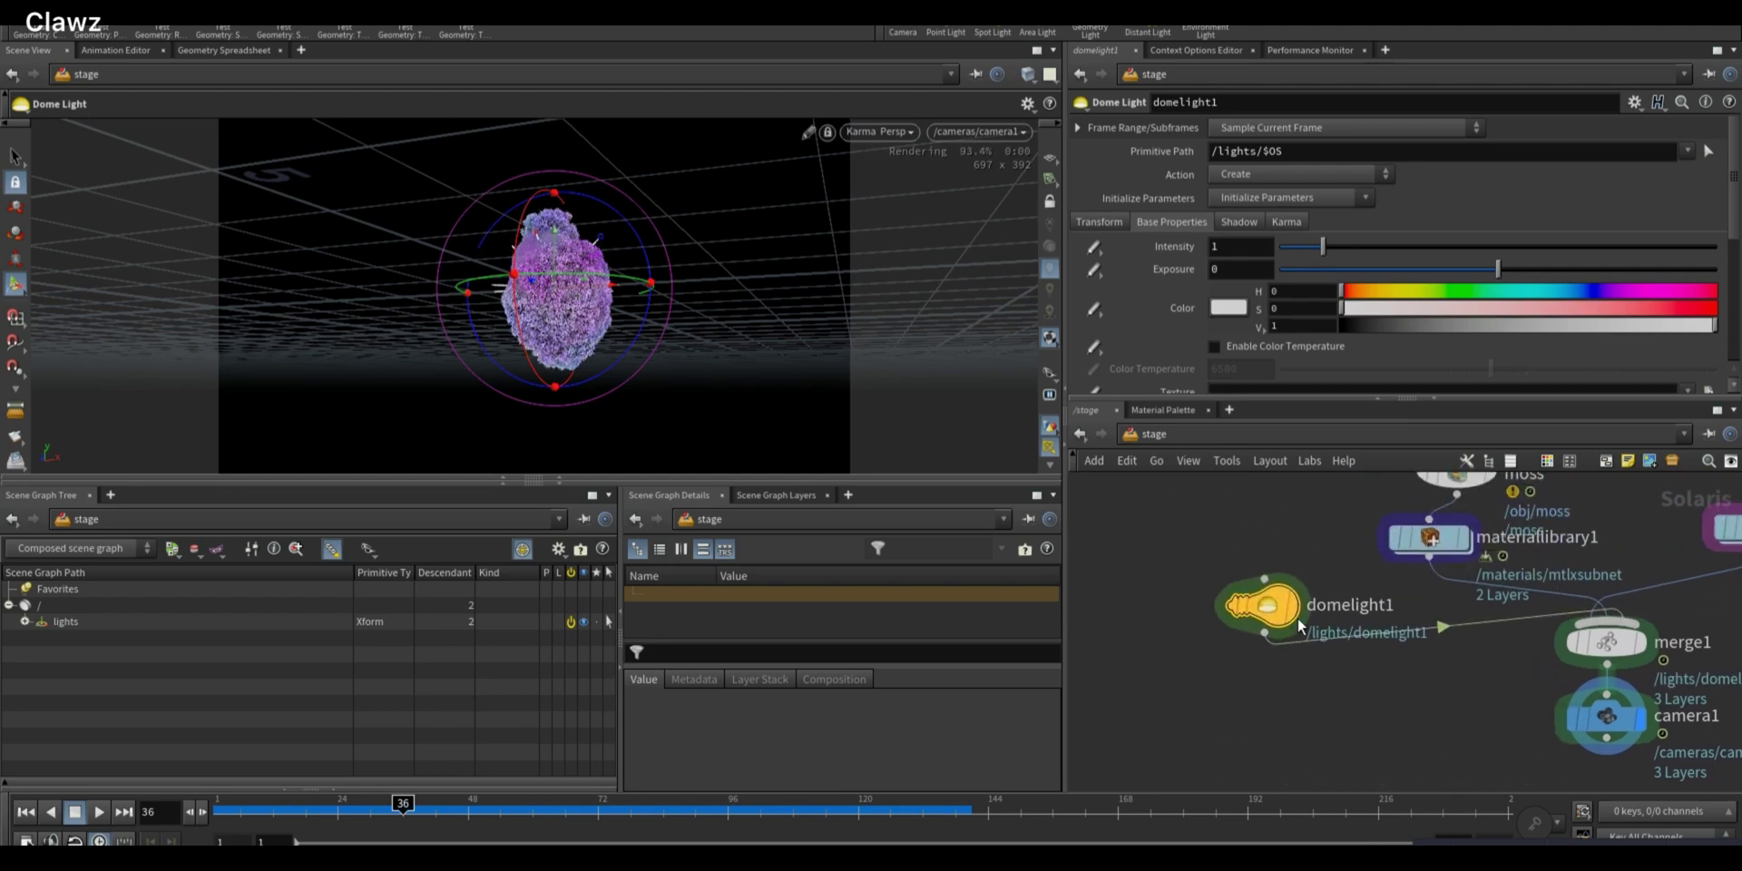
left_click_drag(1259, 597, 1203, 520)
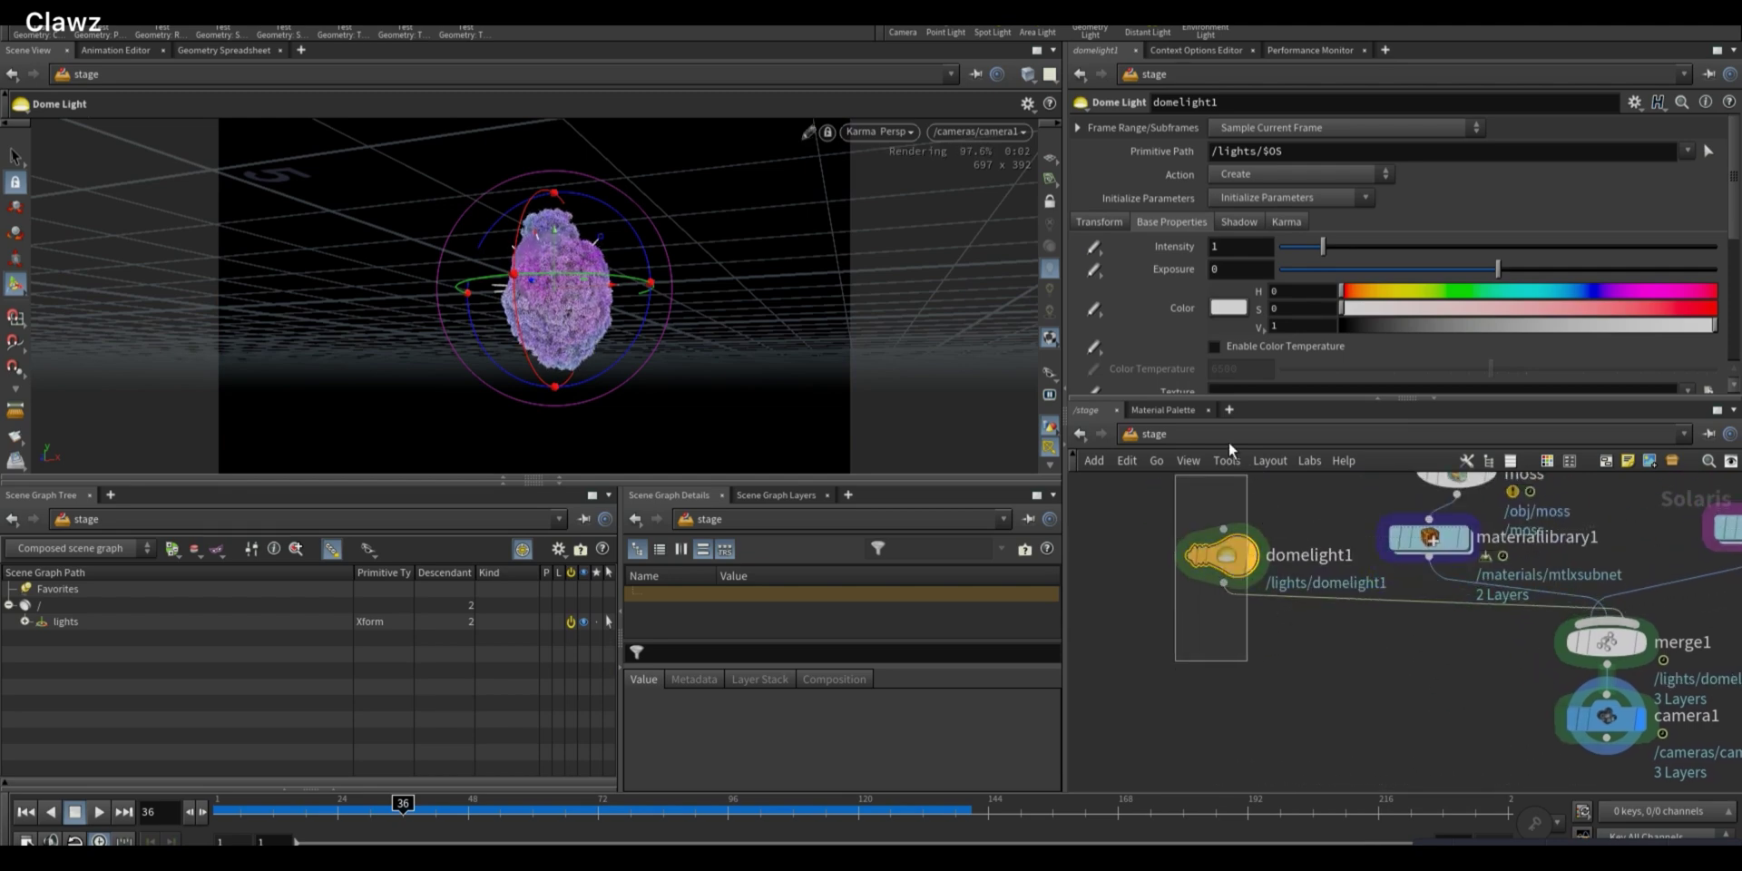
Choose HDRIHaven_lenong_1_2k.rat from $HFS/houdini/pic/hdri/ as the dome light's texture
scroll(1129, 317, "down", 5)
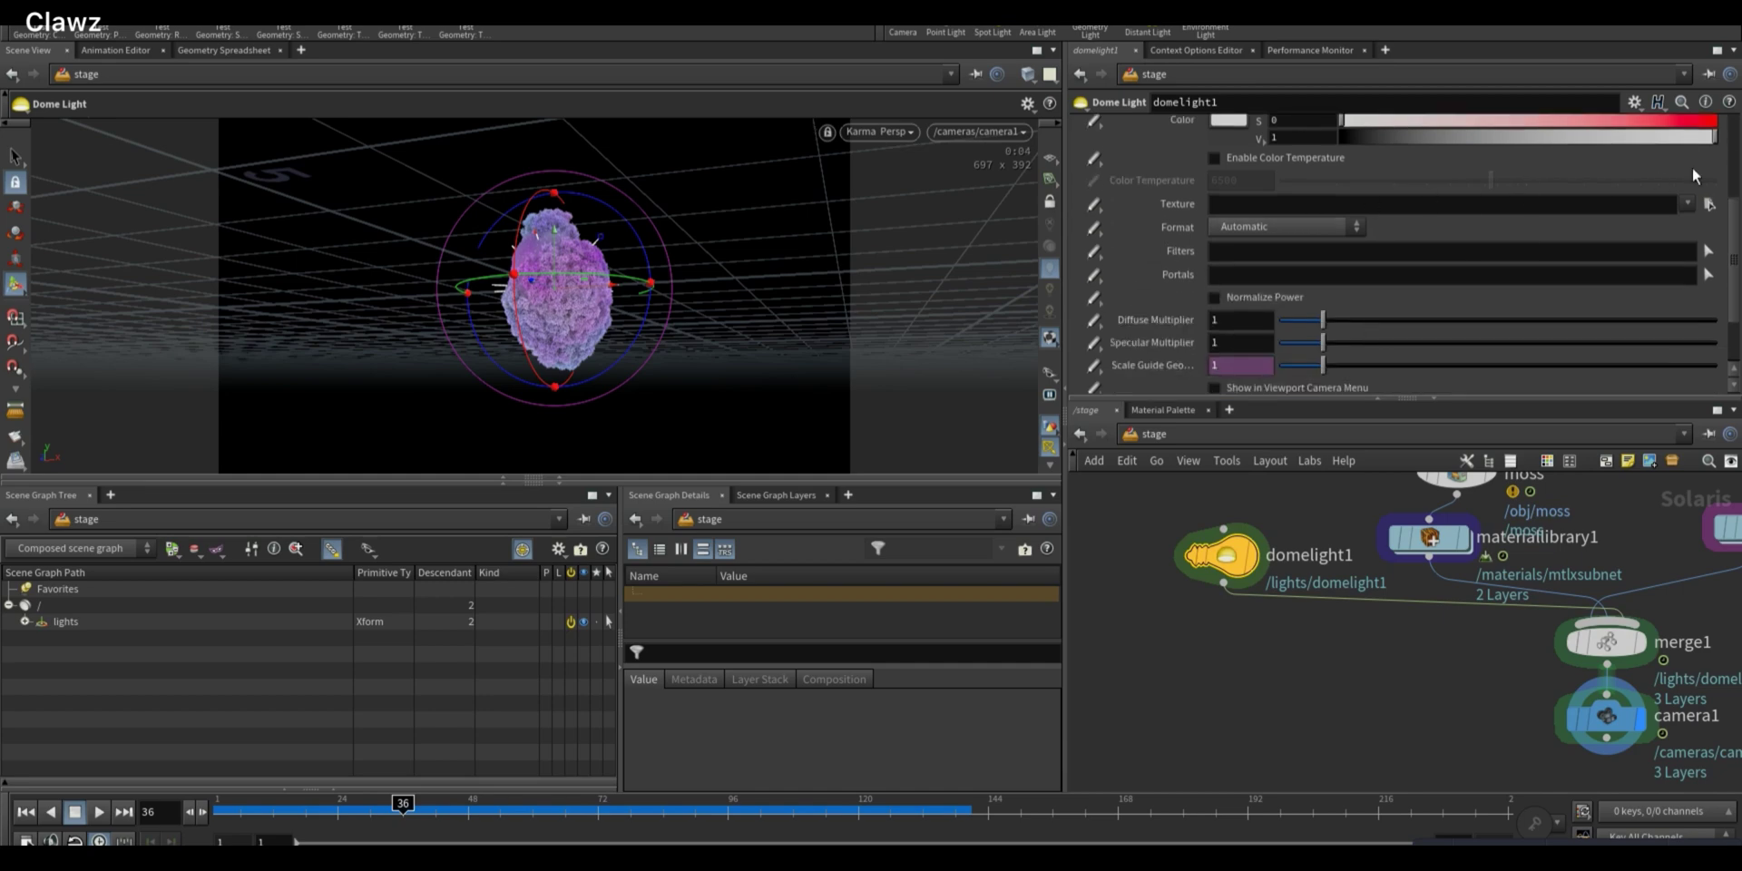
left_click(1710, 205)
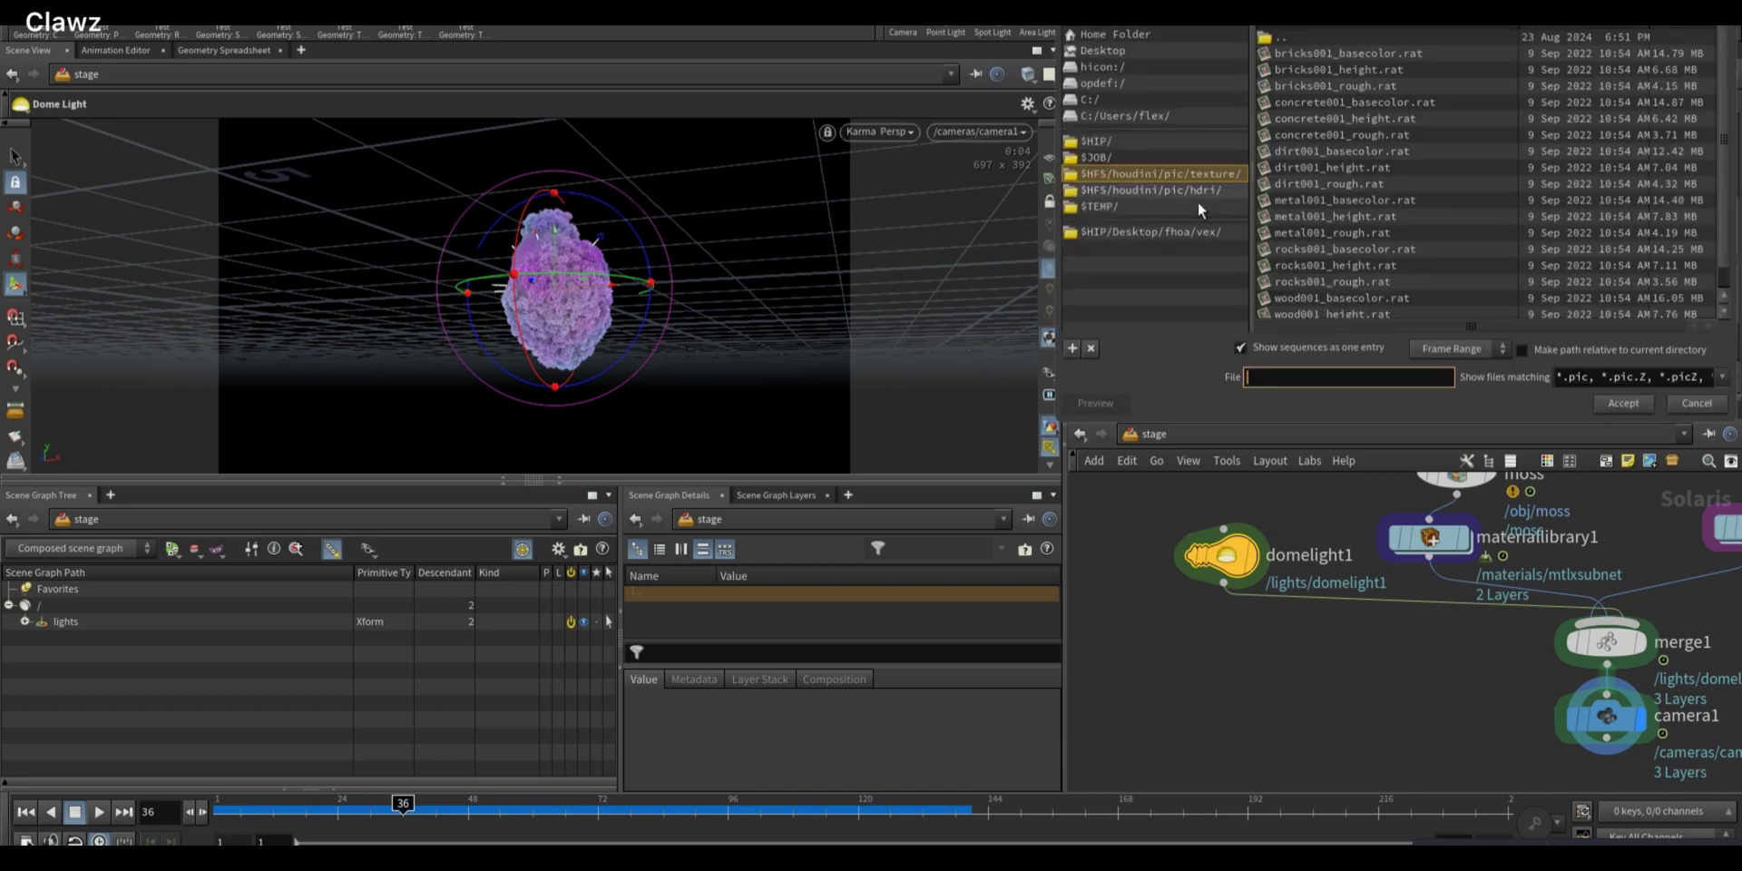
left_click(1197, 191)
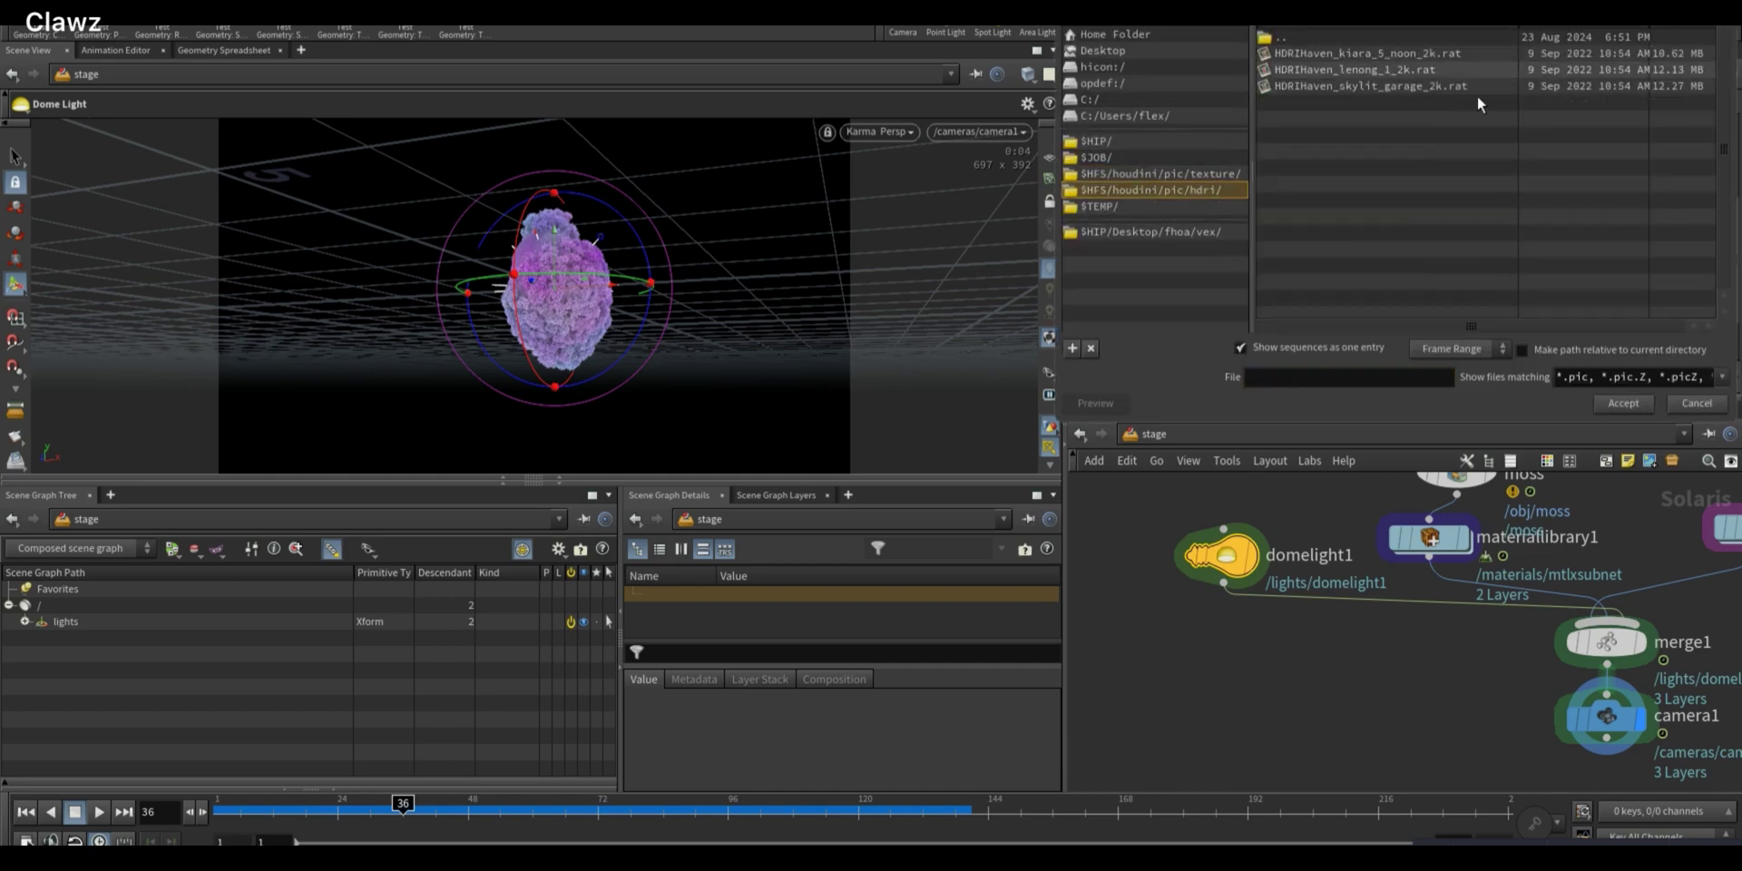
left_click(1405, 69)
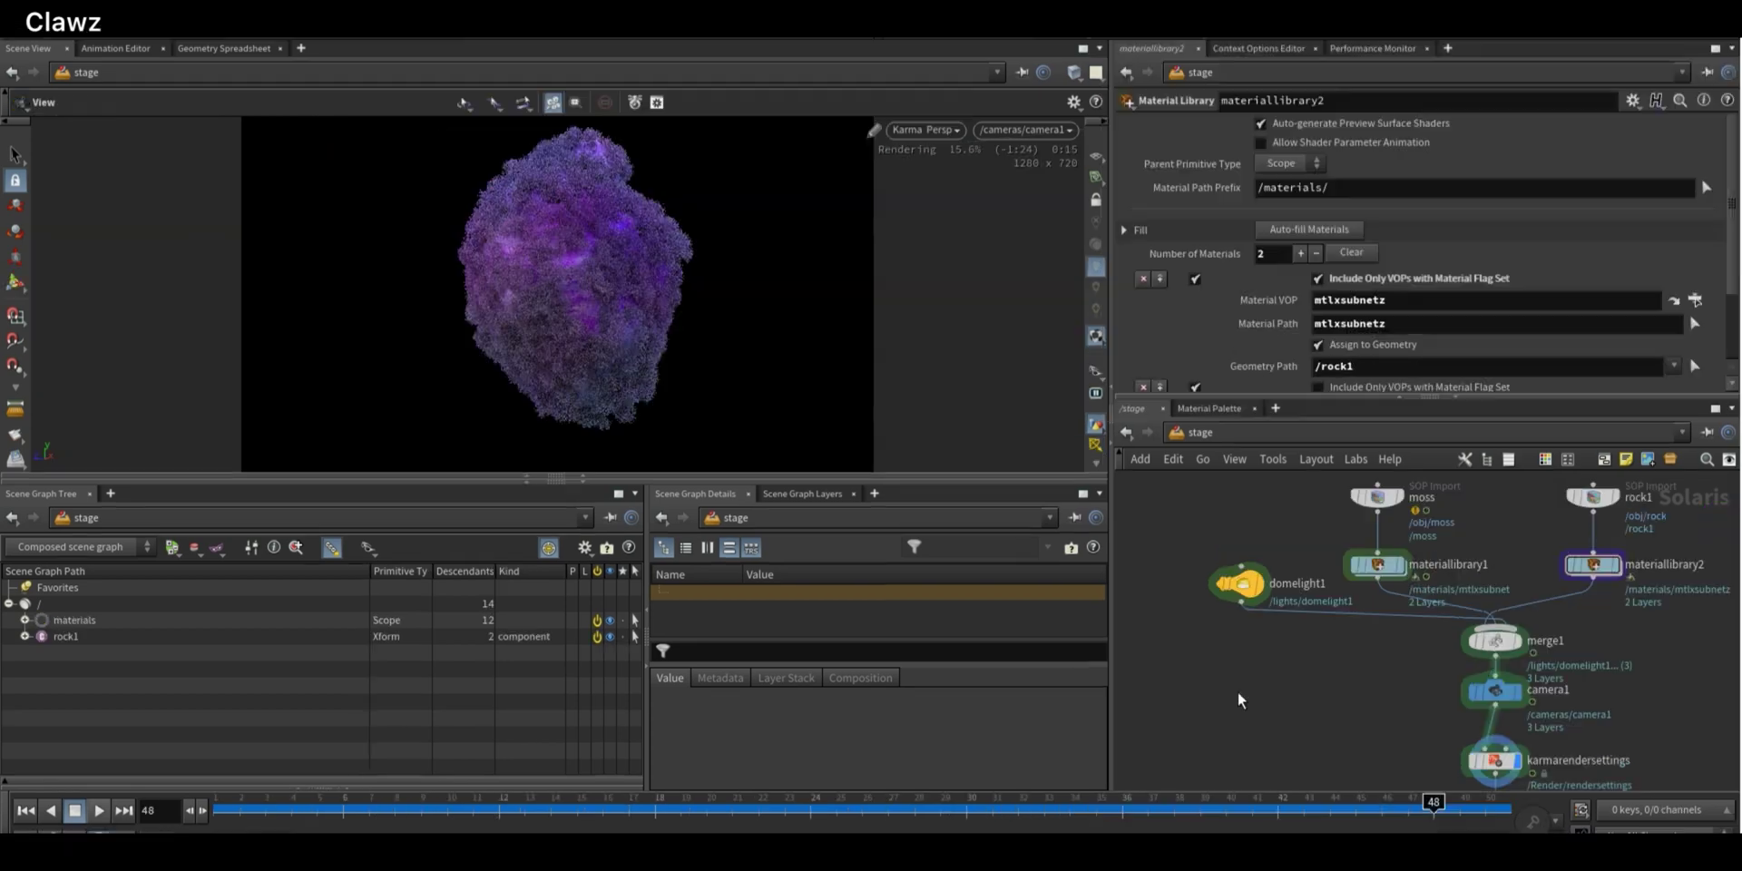
Add another Material Library node and connect the rock1 SOP Import's output to its input
key("Tab")
type("mater")
key("Return")
left_click(1205, 617)
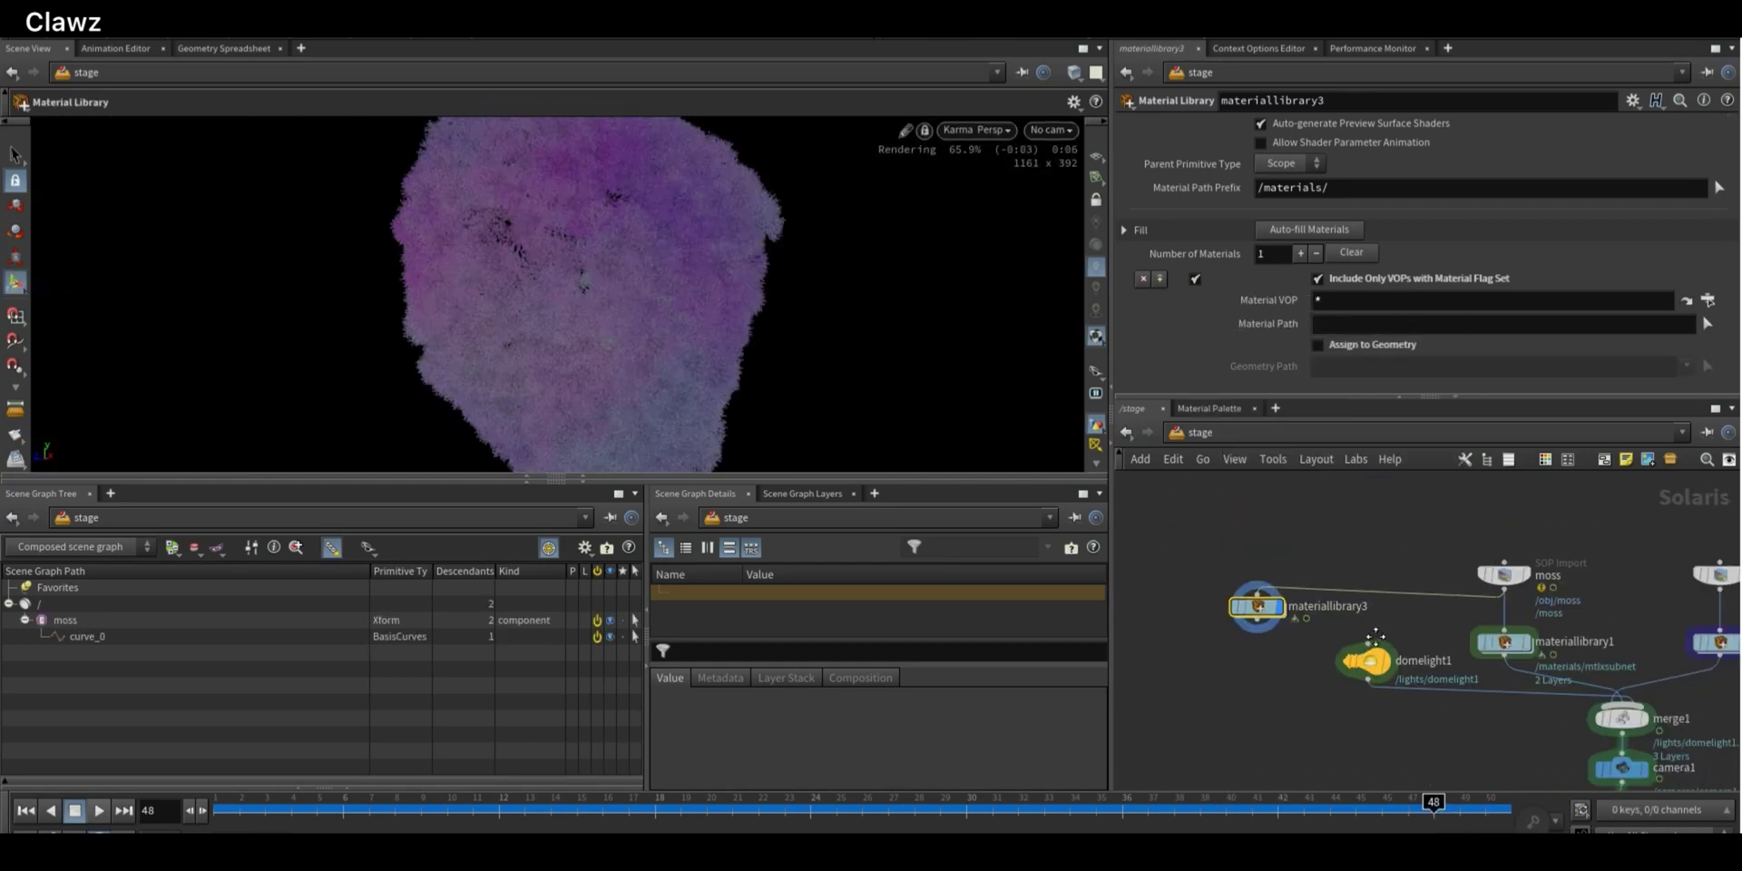
left_click(1664, 603)
left_click(1201, 603)
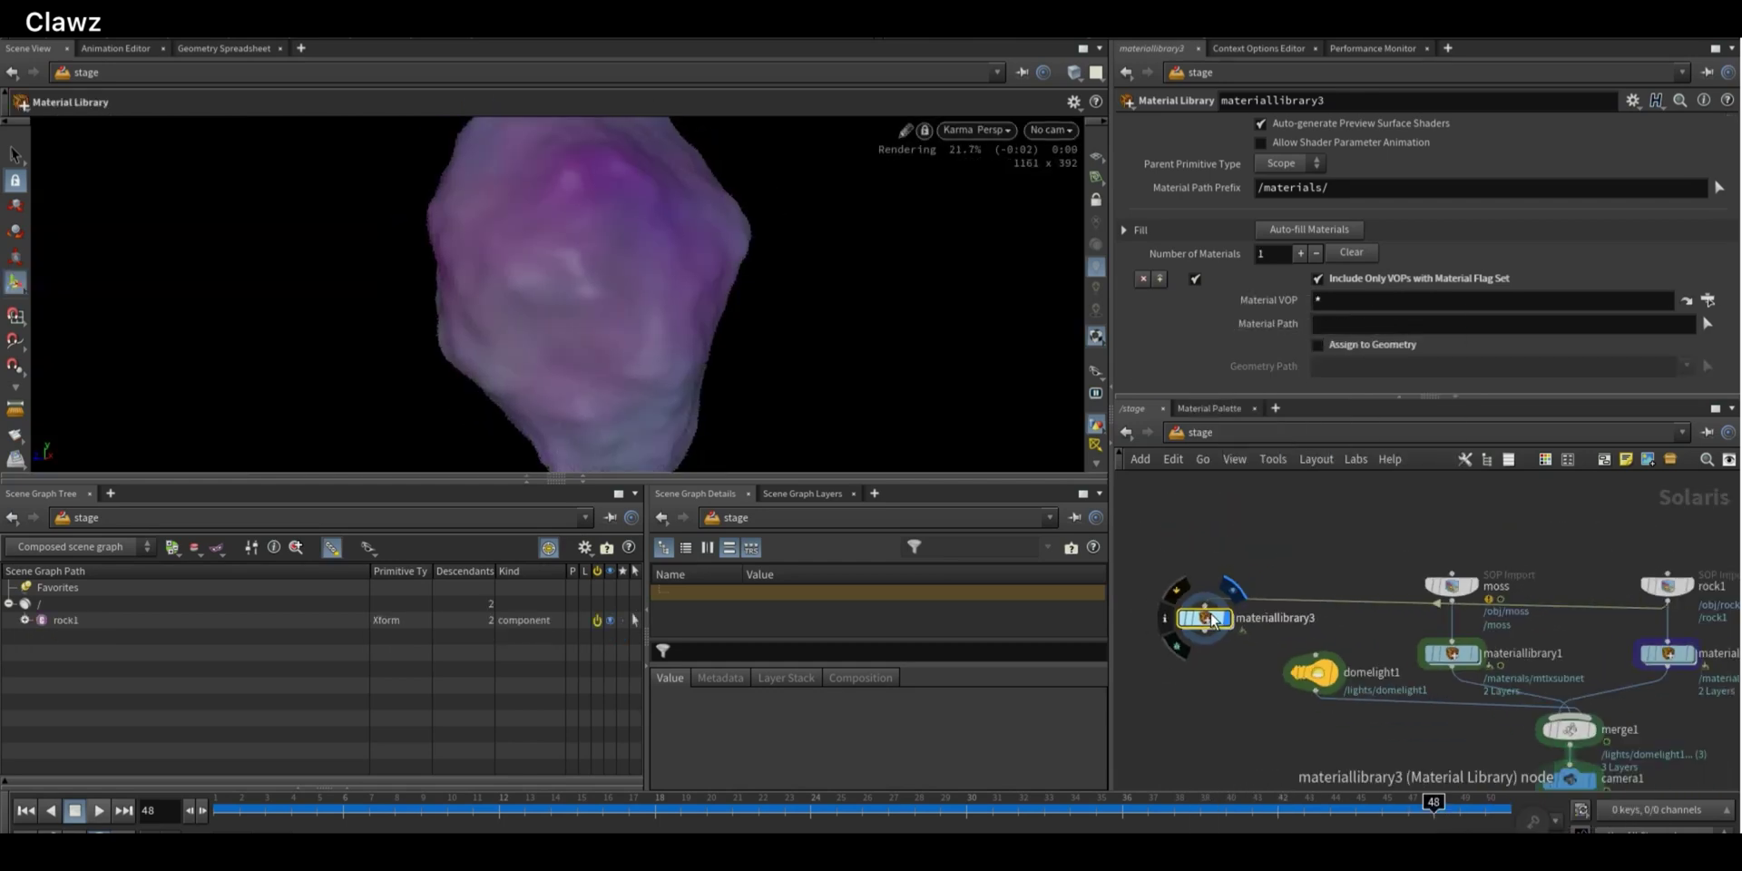
Move the new Material Library node beside the rock1 branch
scroll(1212, 615, "down", 3)
left_click_drag(1210, 617, 1721, 624)
middle_click_drag(1689, 652, 1418, 620)
scroll(1417, 620, "up", 5)
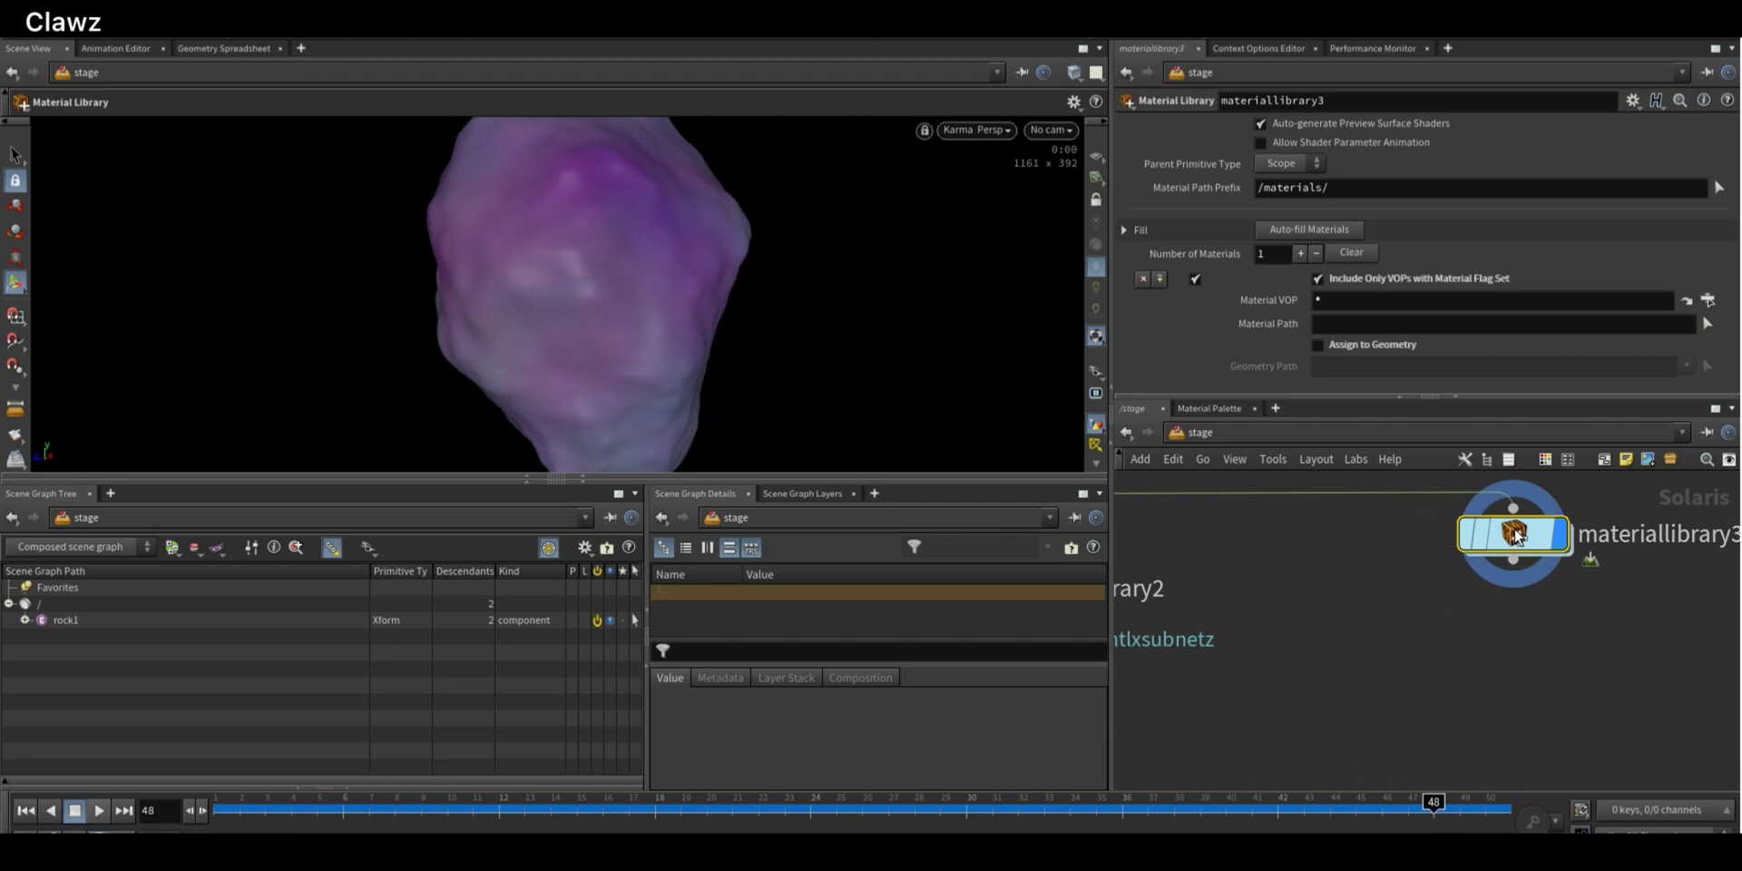
Create a USD MaterialX Subnet inside the new Material Library
double_click(1519, 537)
key("Tab")
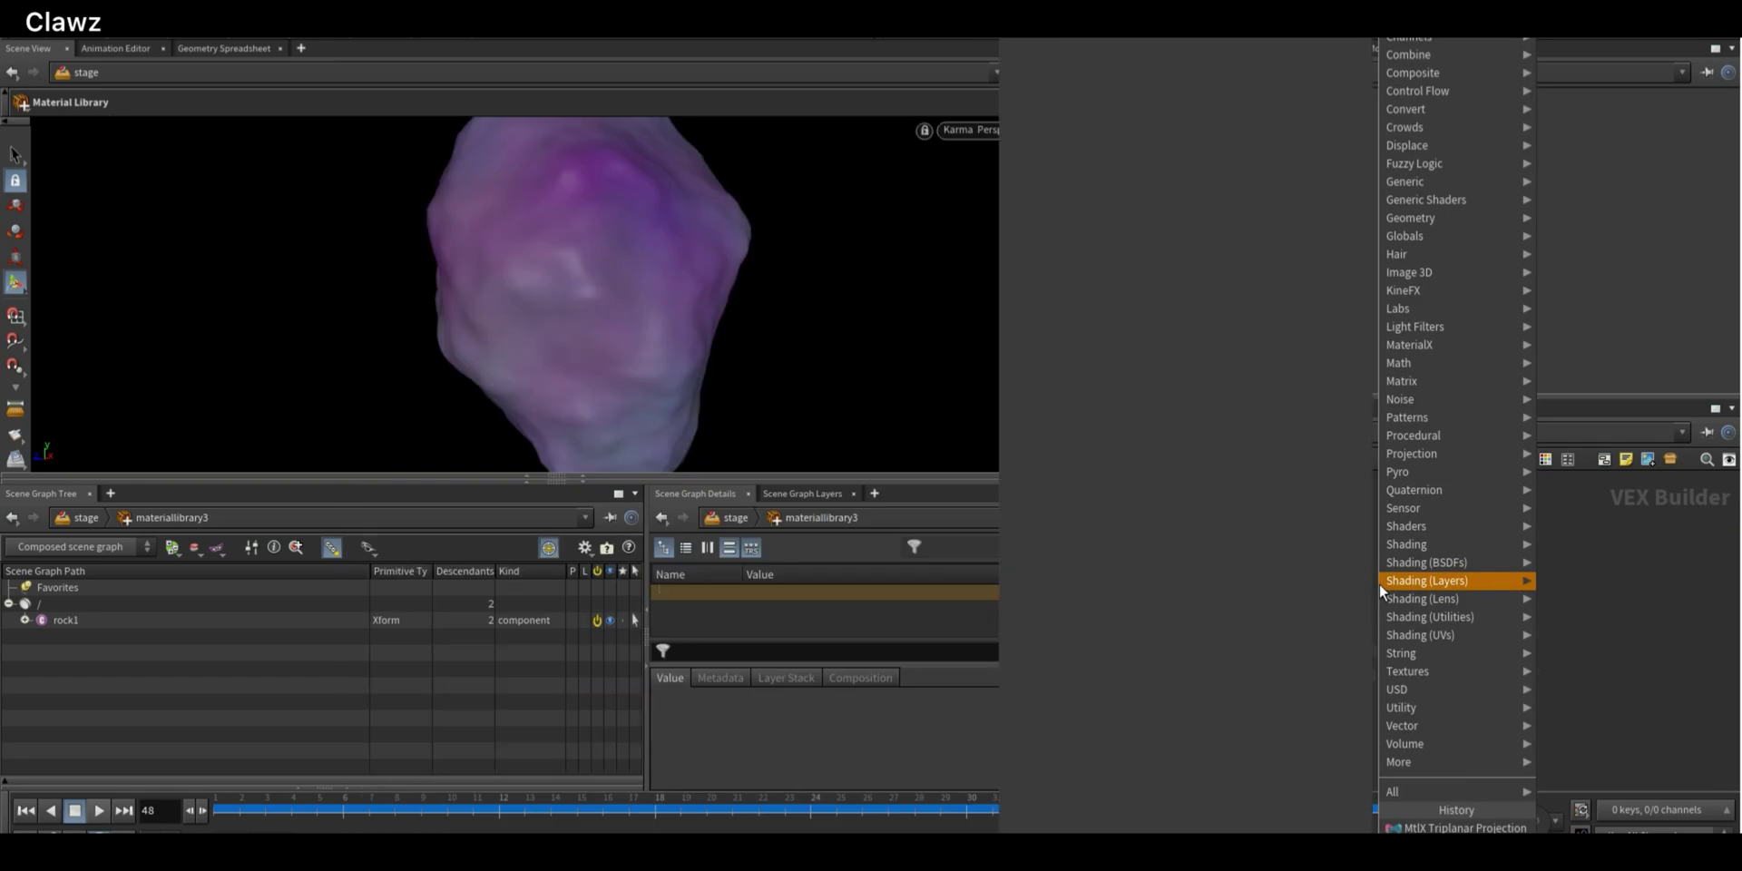
mouse_move(1411, 20)
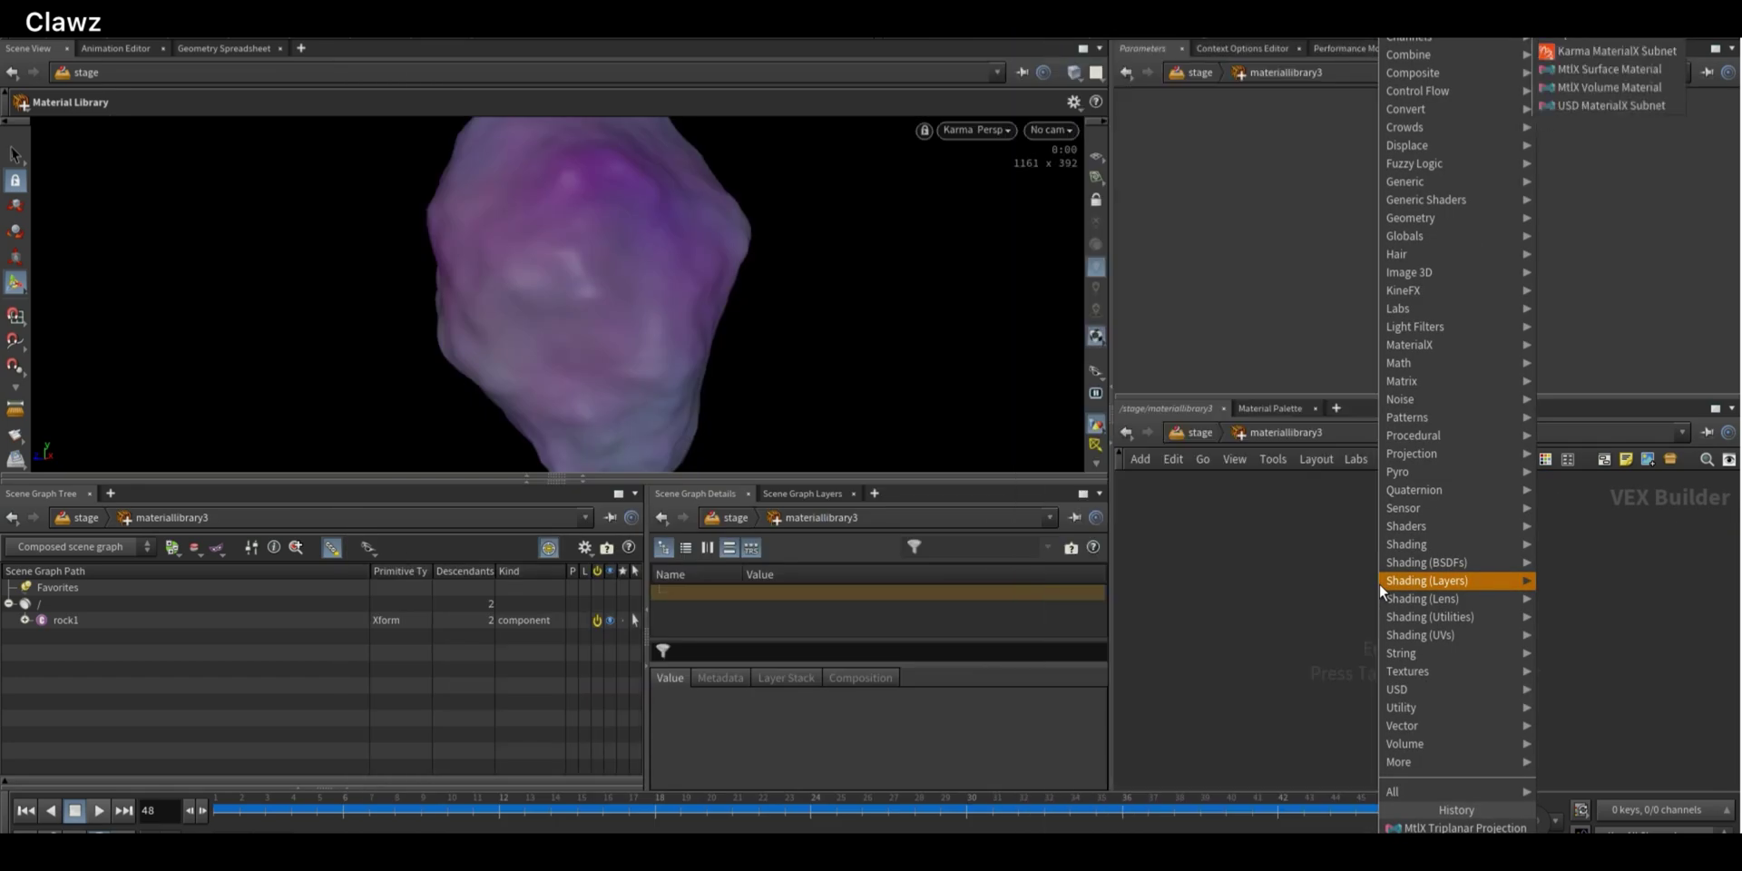
left_click(1625, 106)
left_click(1574, 590)
middle_click_drag(1177, 520, 1289, 539)
scroll(1289, 539, "down", 3)
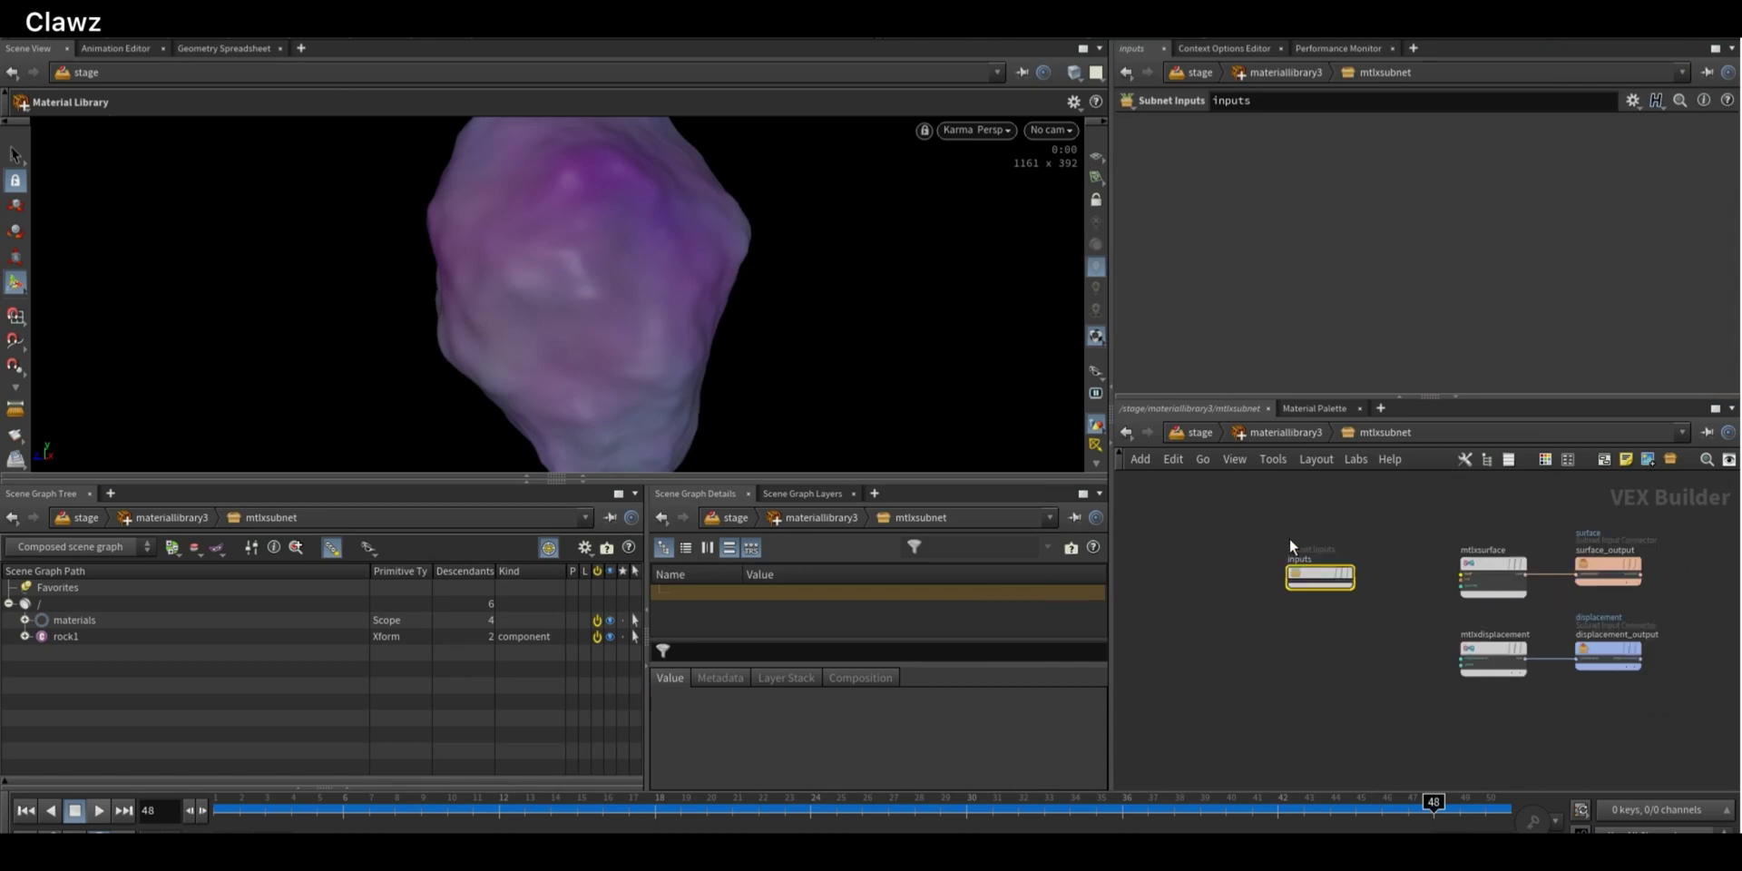
Rename the MaterialX subnet to rock
key("u")
double_click(1523, 550)
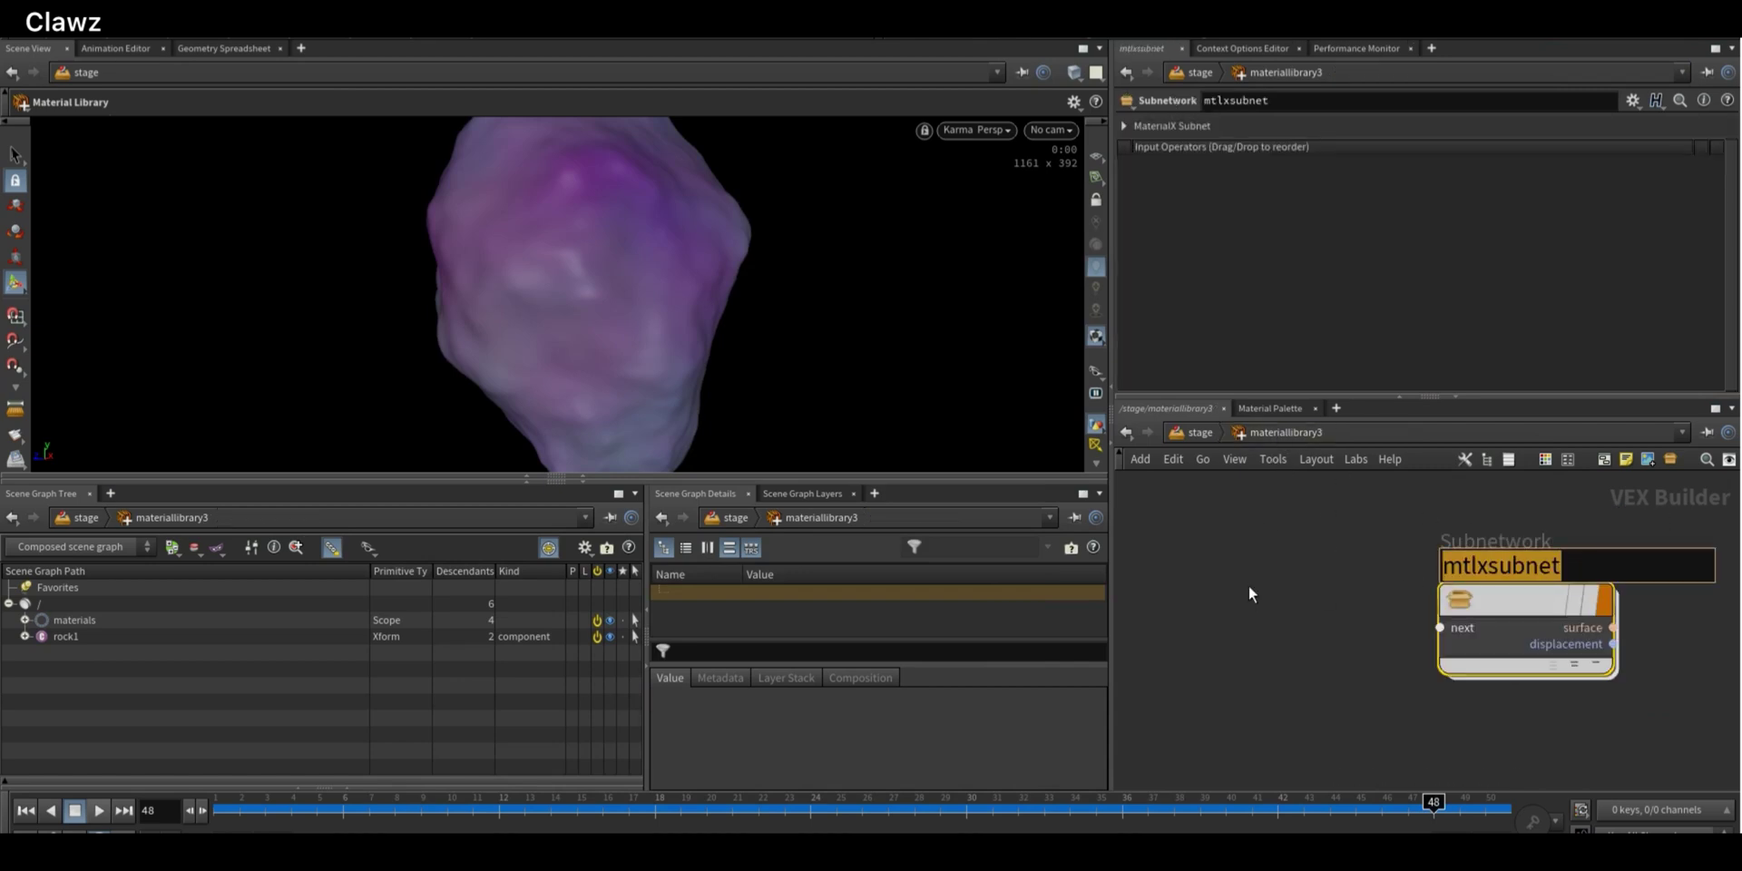
type("ri")
key("BackSpace")
type("ock")
key("Return")
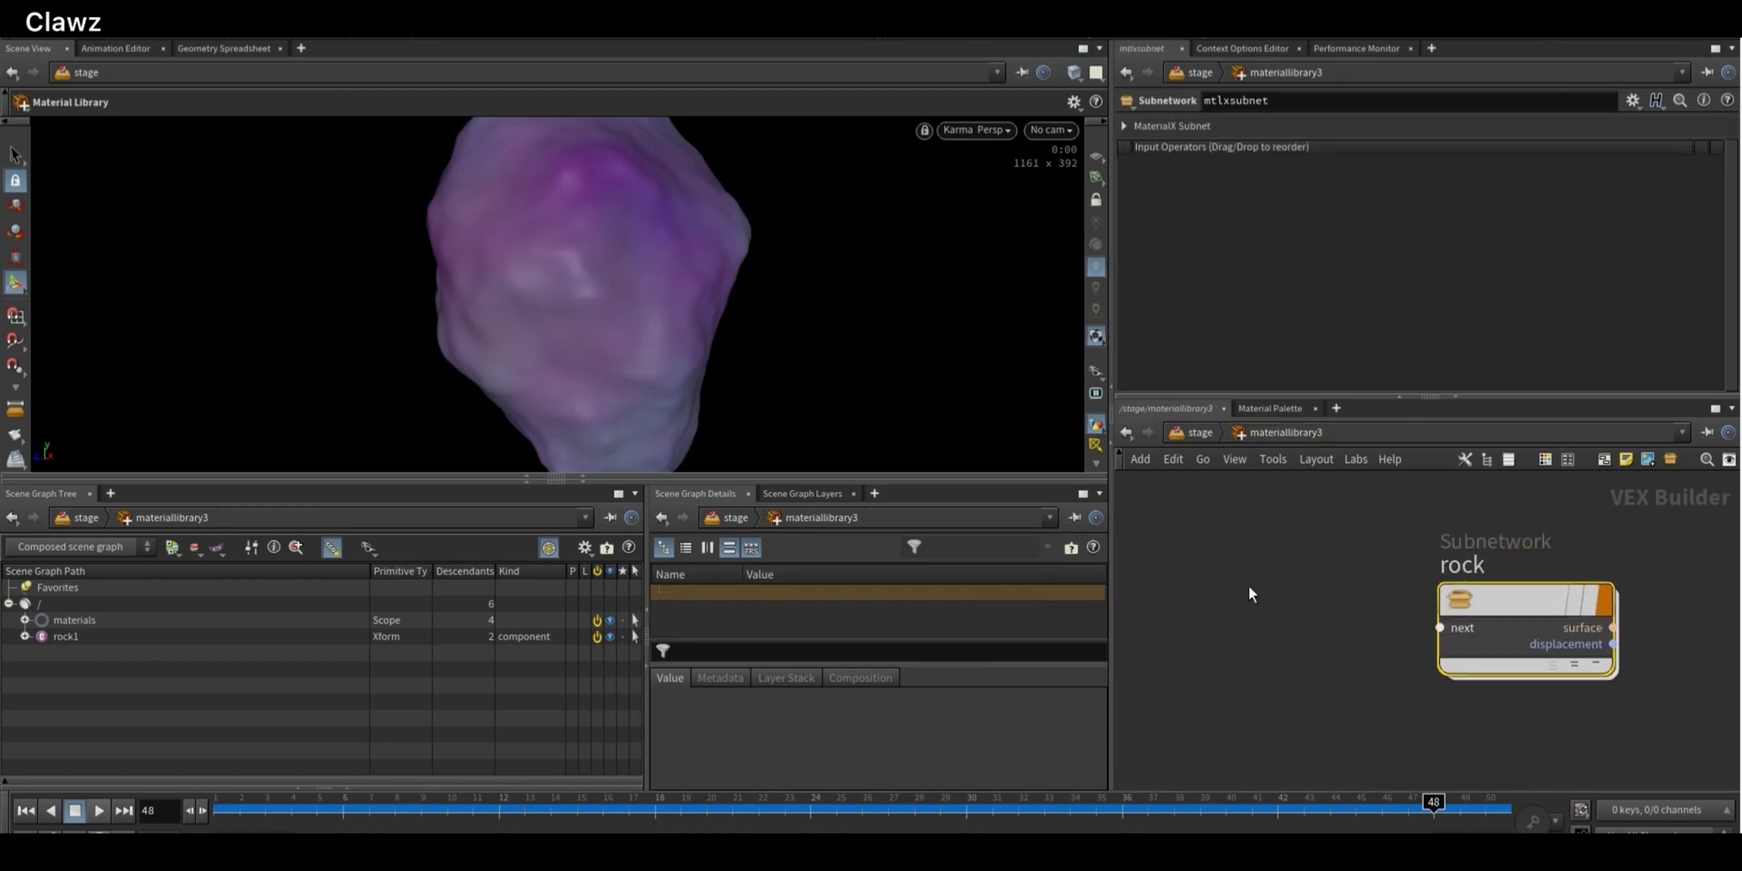
Add a MtlX Standard Surface node inside the rock subnet
double_click(1501, 600)
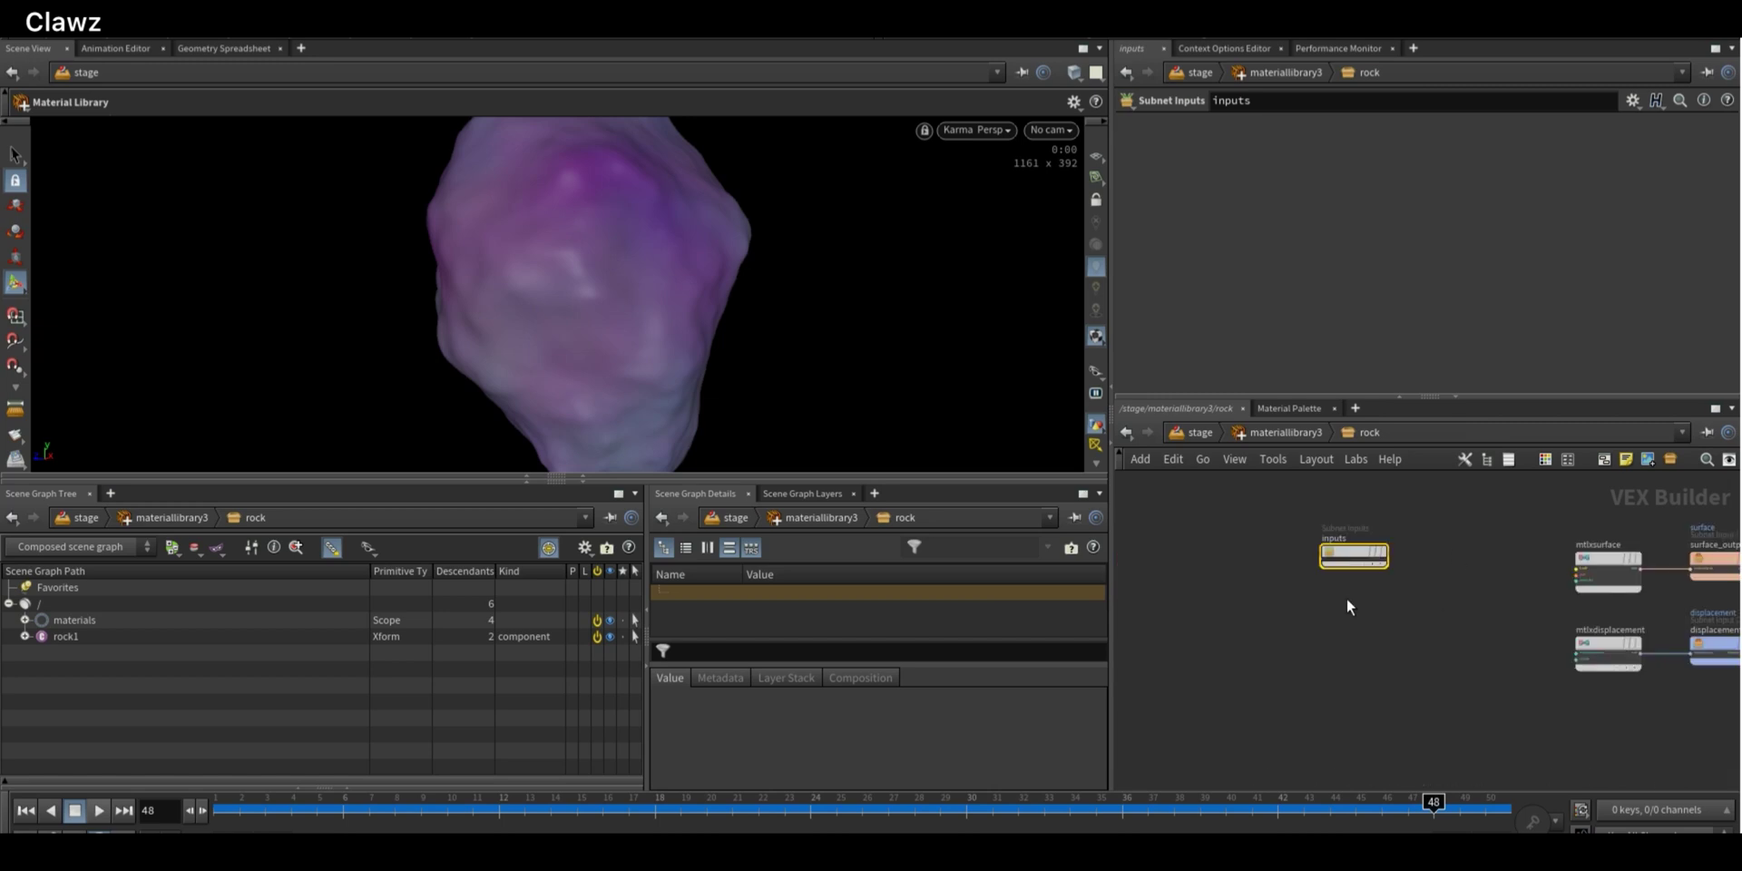
key("Tab")
type("st")
left_click(1385, 629)
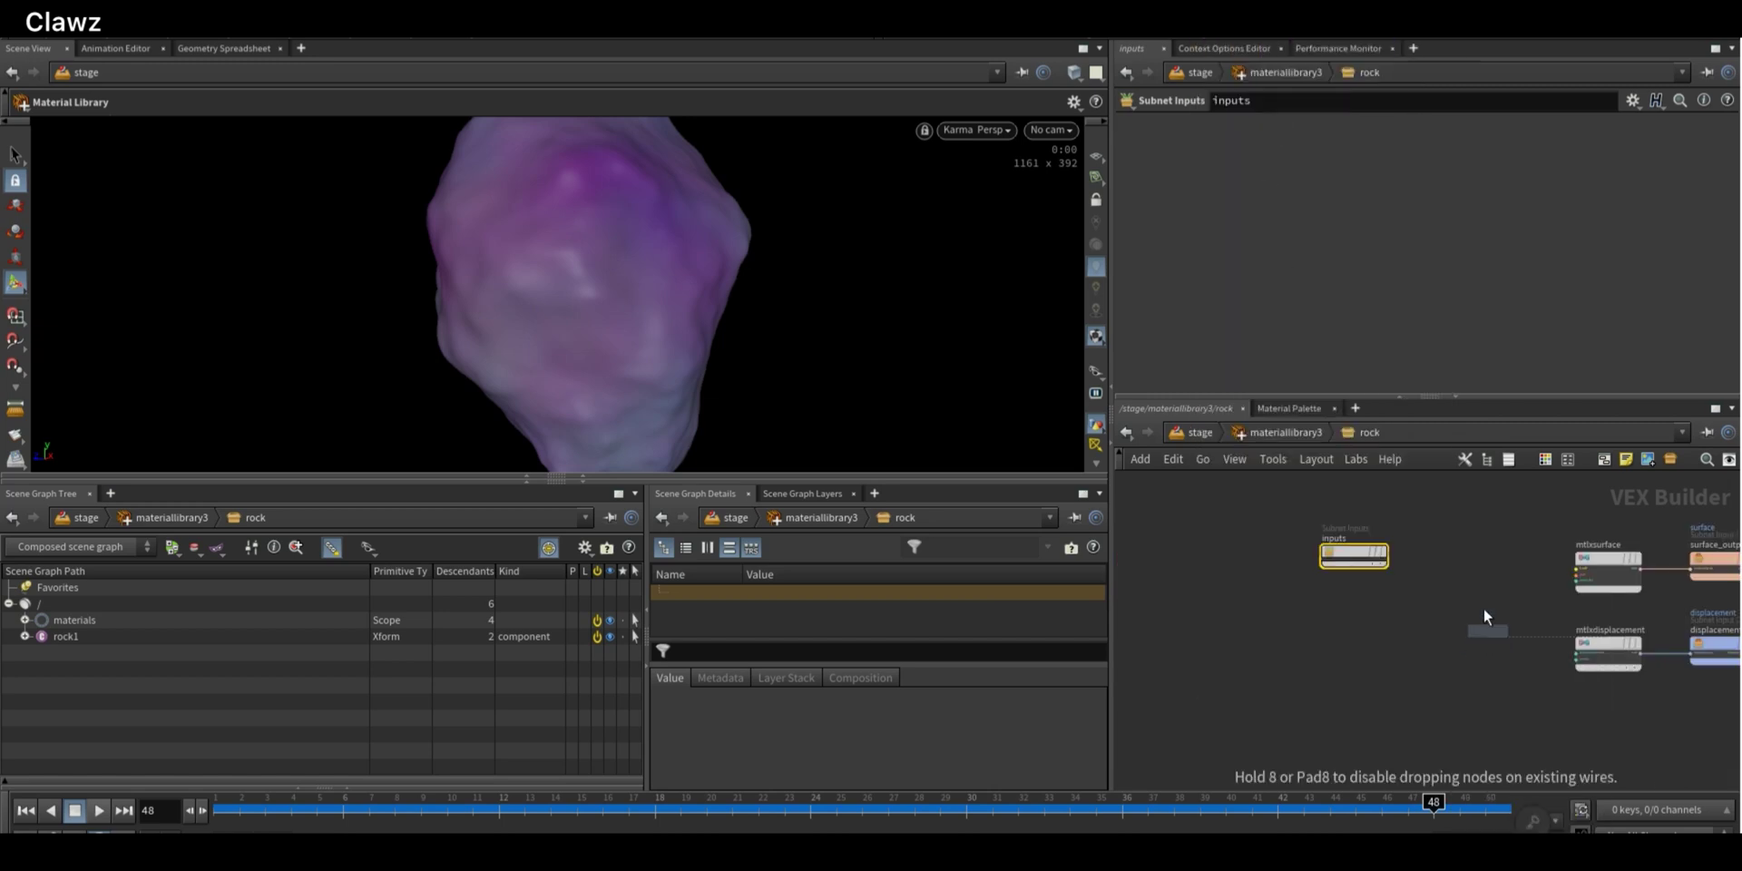
left_click(1479, 601)
Wire the standard surface into mtlxsurface's bsdf input and delete mtlxsurface so the shader feeds the surface output directly
scroll(1444, 649, "up", 4)
left_click(1575, 526)
middle_click_drag(1625, 563, 1309, 612)
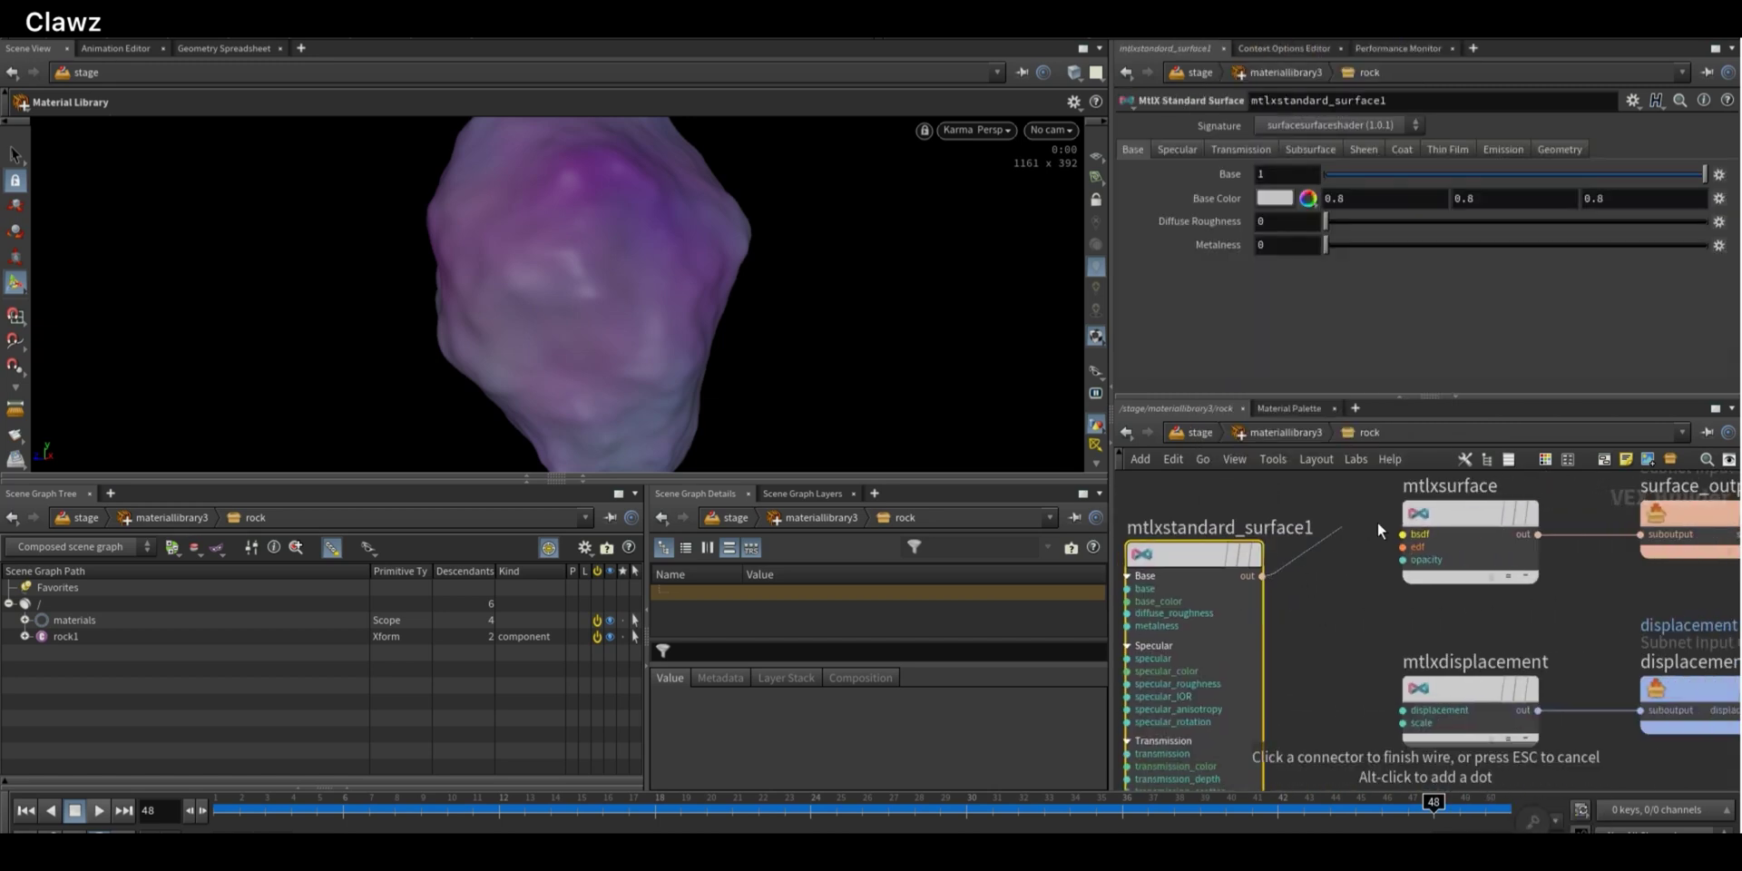
left_click(1435, 528)
left_click(1463, 531)
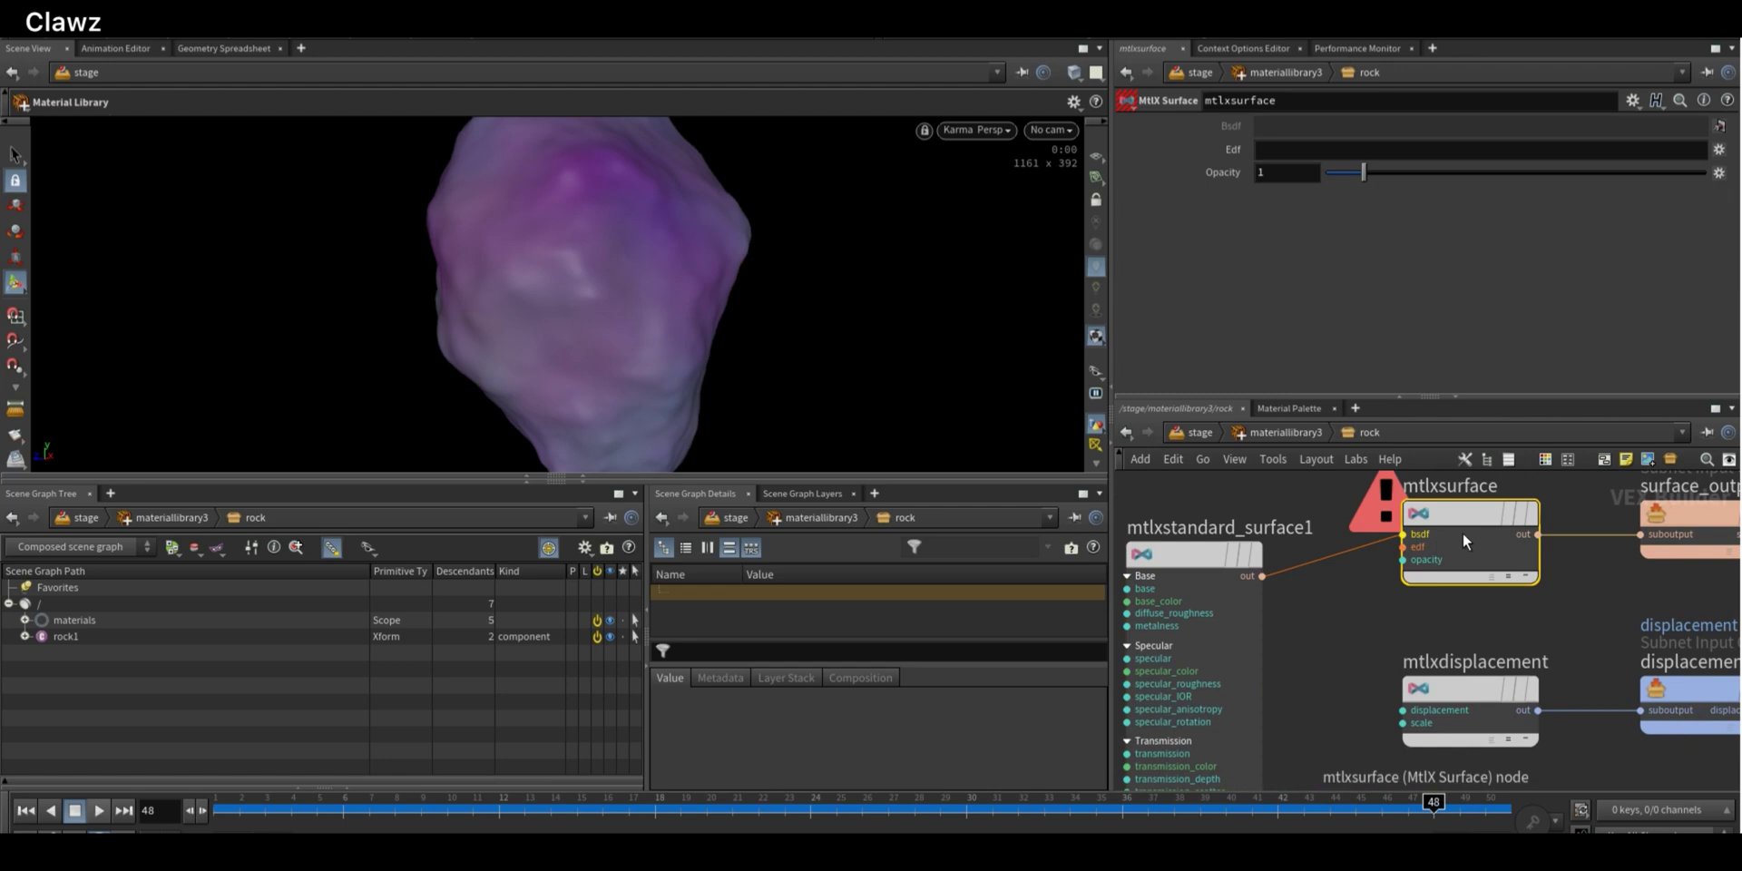
key("Delete")
left_click_drag(1249, 547, 1296, 510)
scroll(1397, 569, "down", 2)
scroll(1397, 569, "up", 3)
middle_click_drag(1397, 570, 1502, 553)
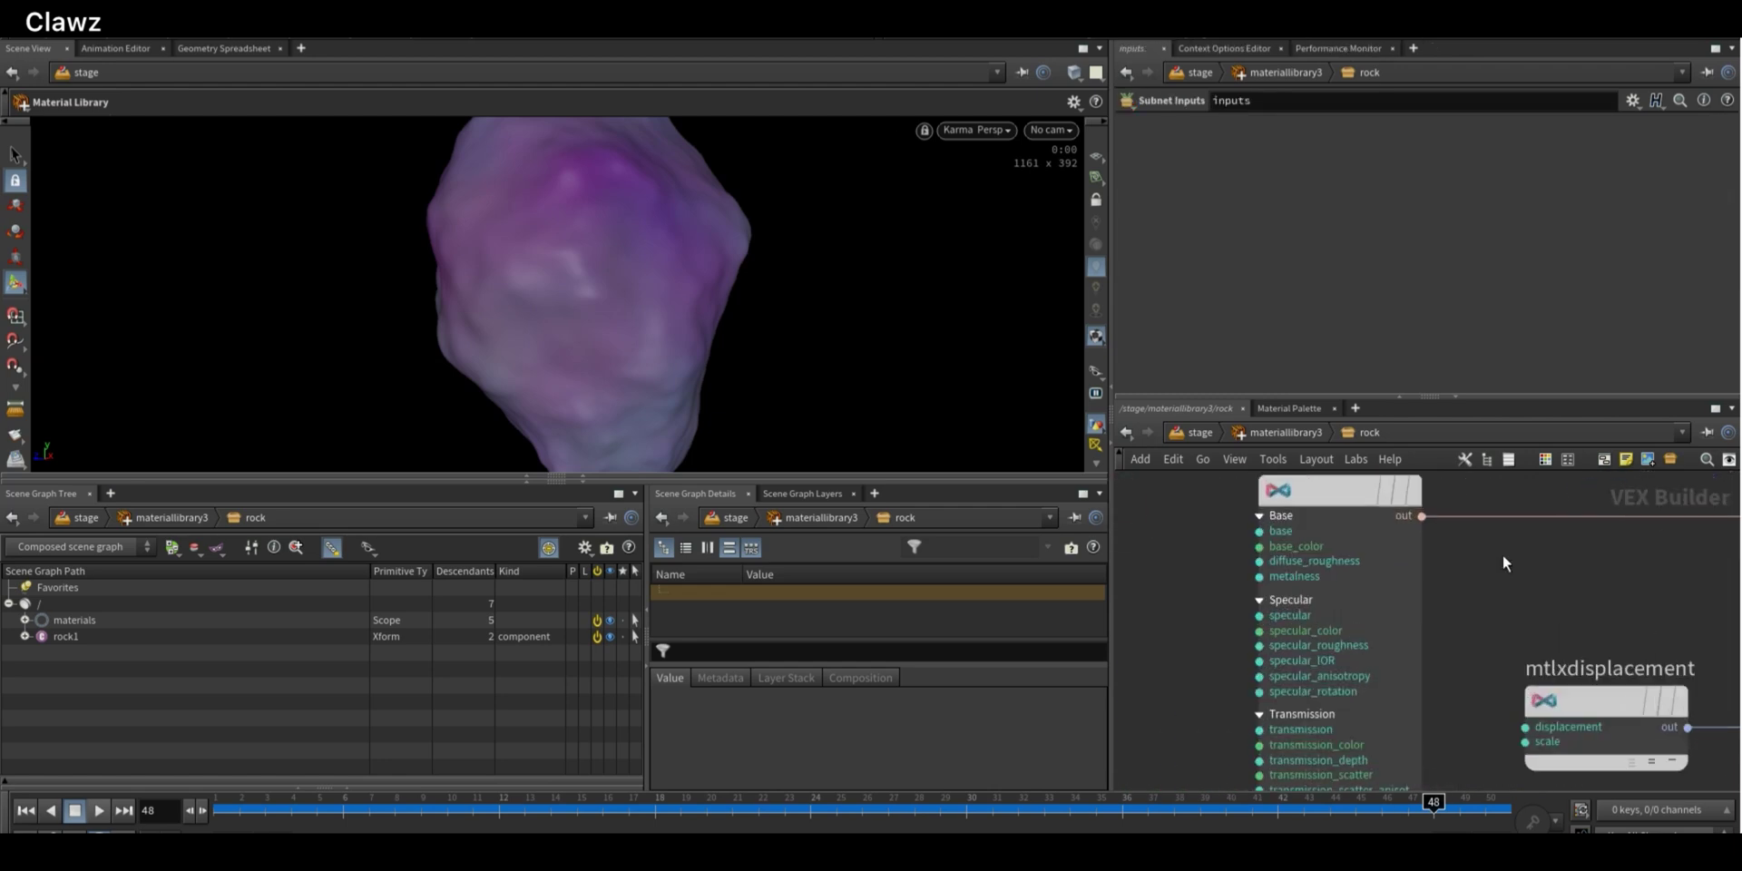
Examine the standard surface shader's parameter groups, from Base and Specular through Emission and Geometry
left_click(1343, 492)
scroll(1220, 633, "down", 3)
scroll(1219, 640, "up", 6)
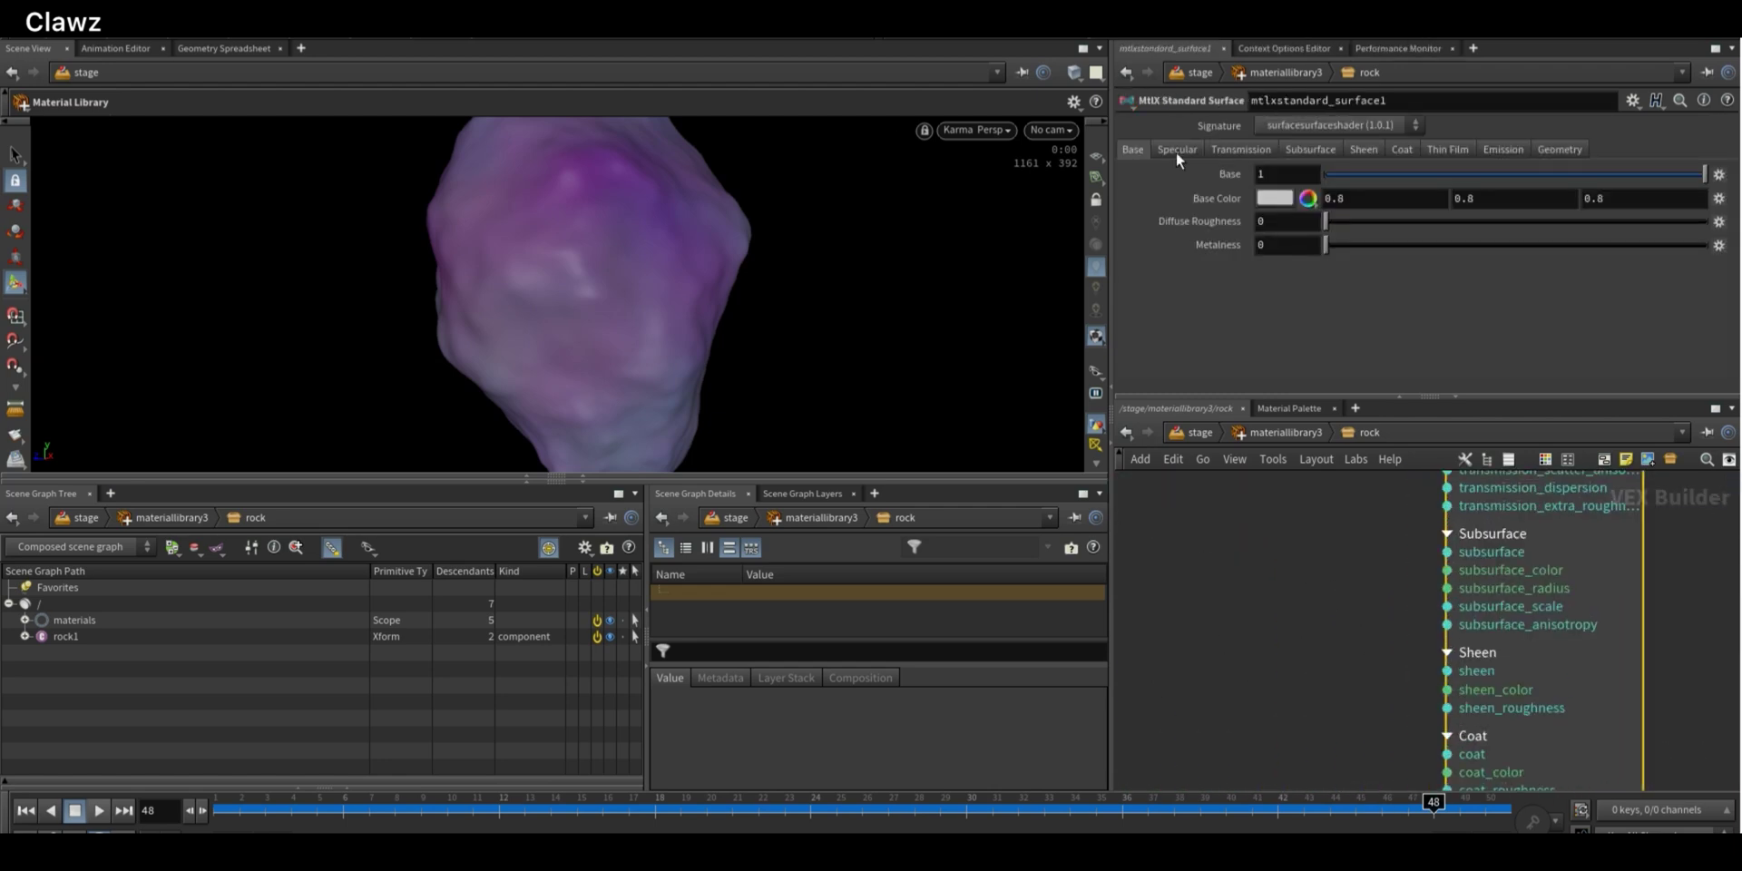
left_click(1177, 148)
left_click(1241, 149)
left_click(1320, 152)
left_click(1364, 150)
left_click(1403, 149)
left_click(1461, 150)
left_click(1503, 150)
left_click(1559, 150)
left_click(1158, 150)
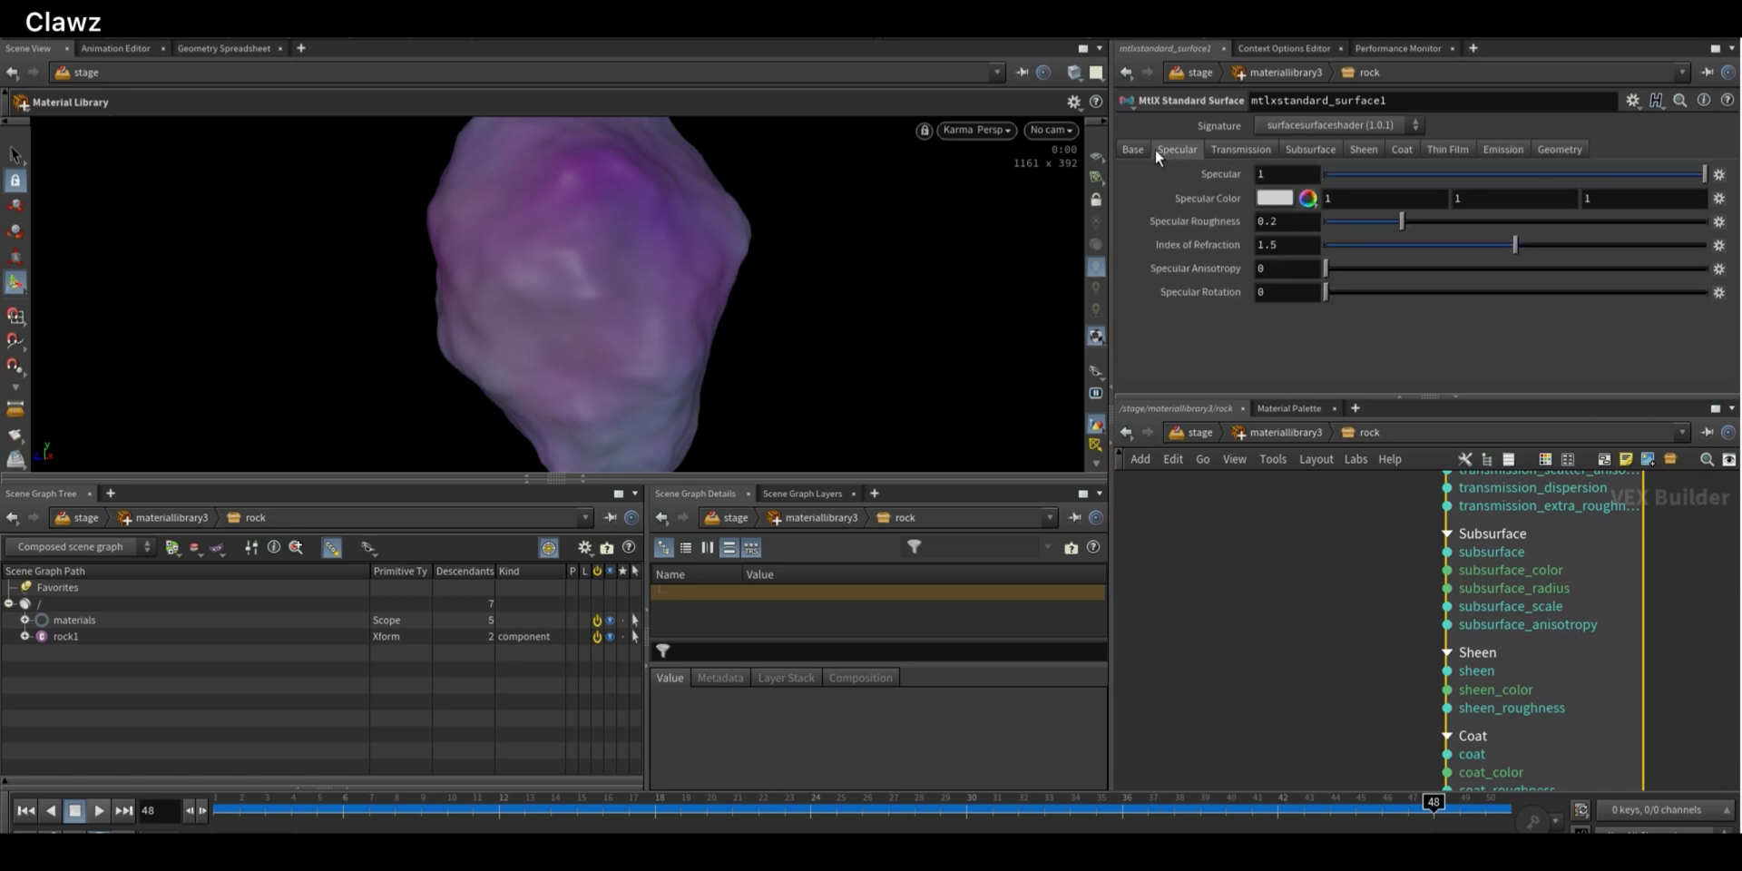
left_click(1134, 151)
scroll(1321, 688, "down", 3)
middle_click_drag(1336, 665, 1388, 803)
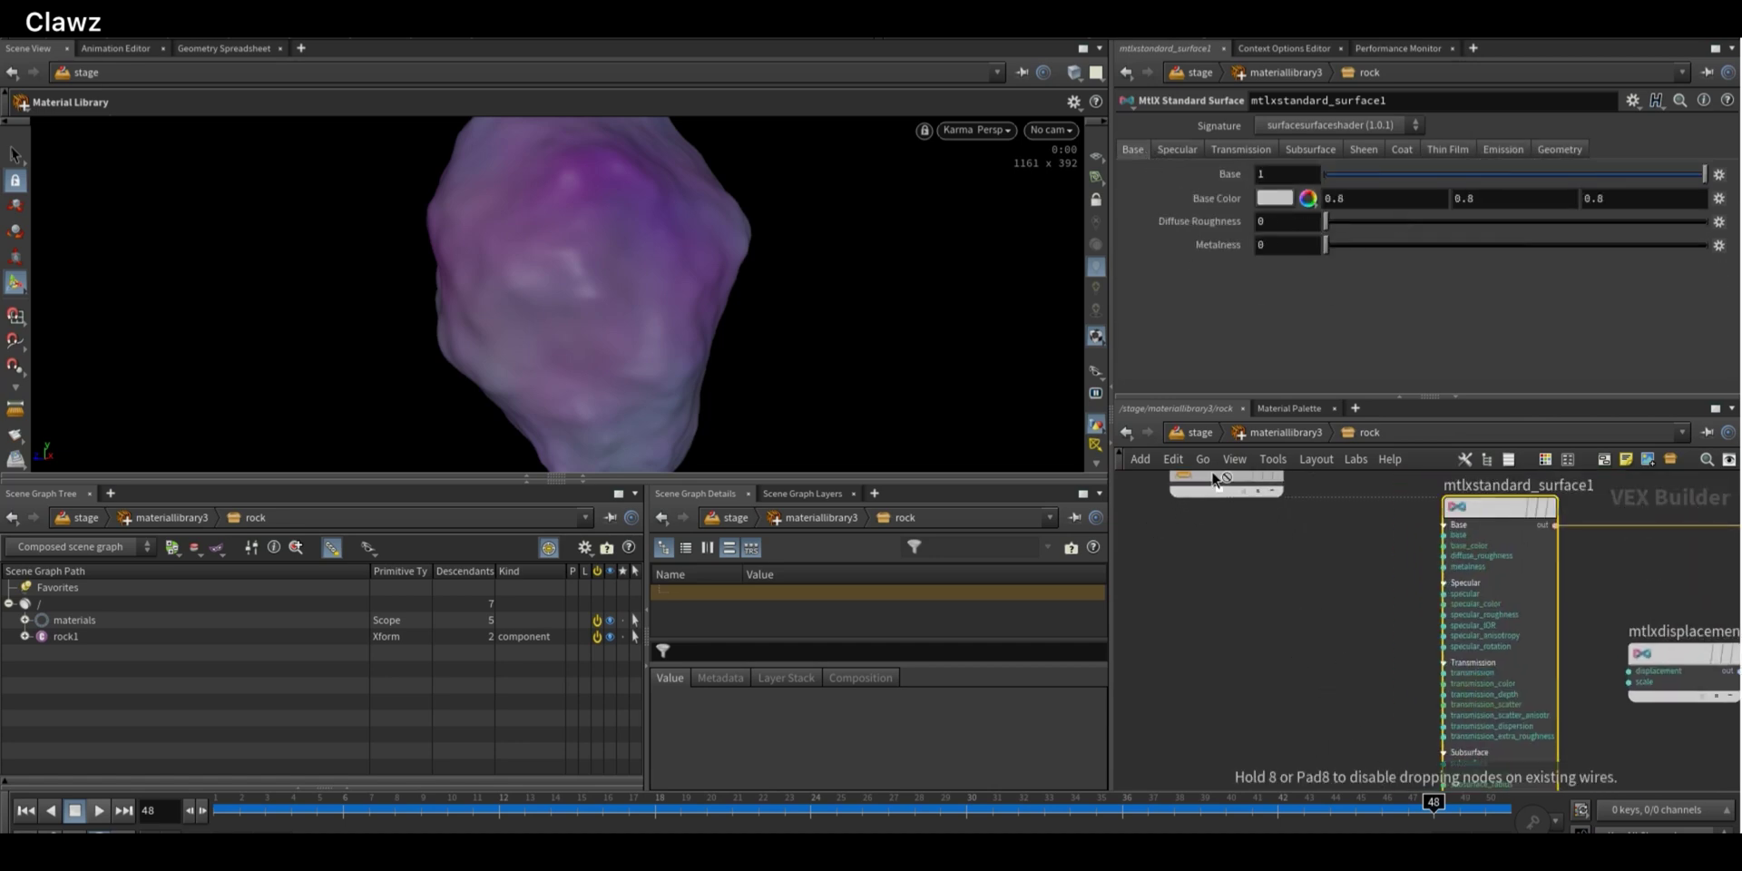
Auto-fill the new Material Library's materials and assign the rock material to the geometry path /rock1
left_click(1269, 434)
left_click(1199, 433)
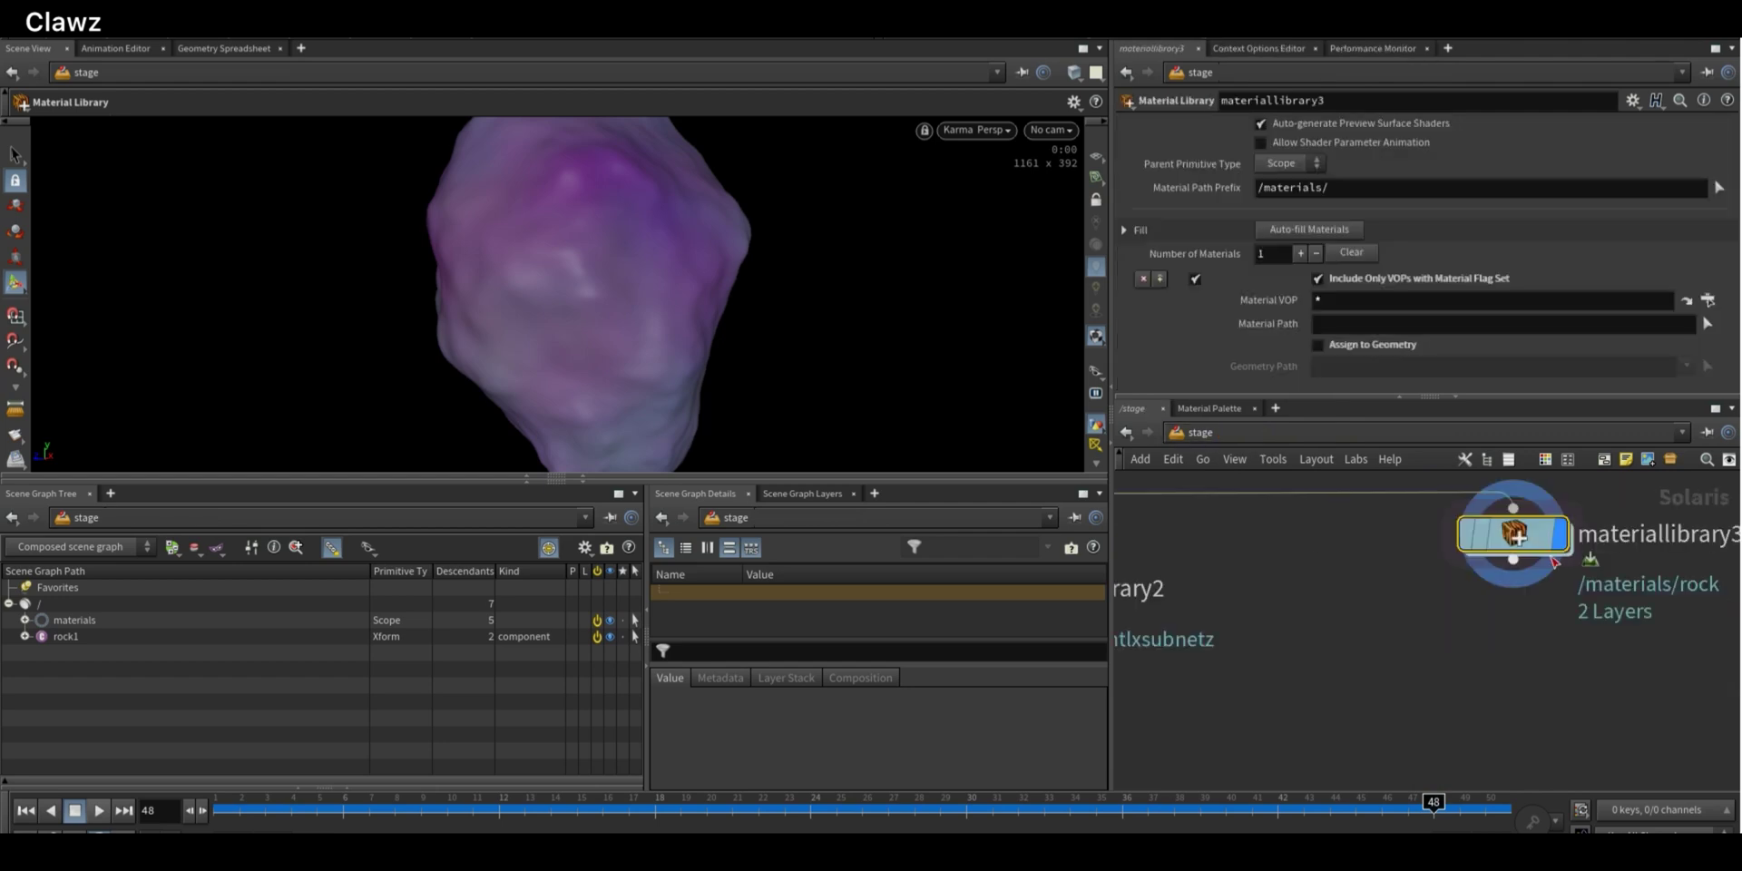
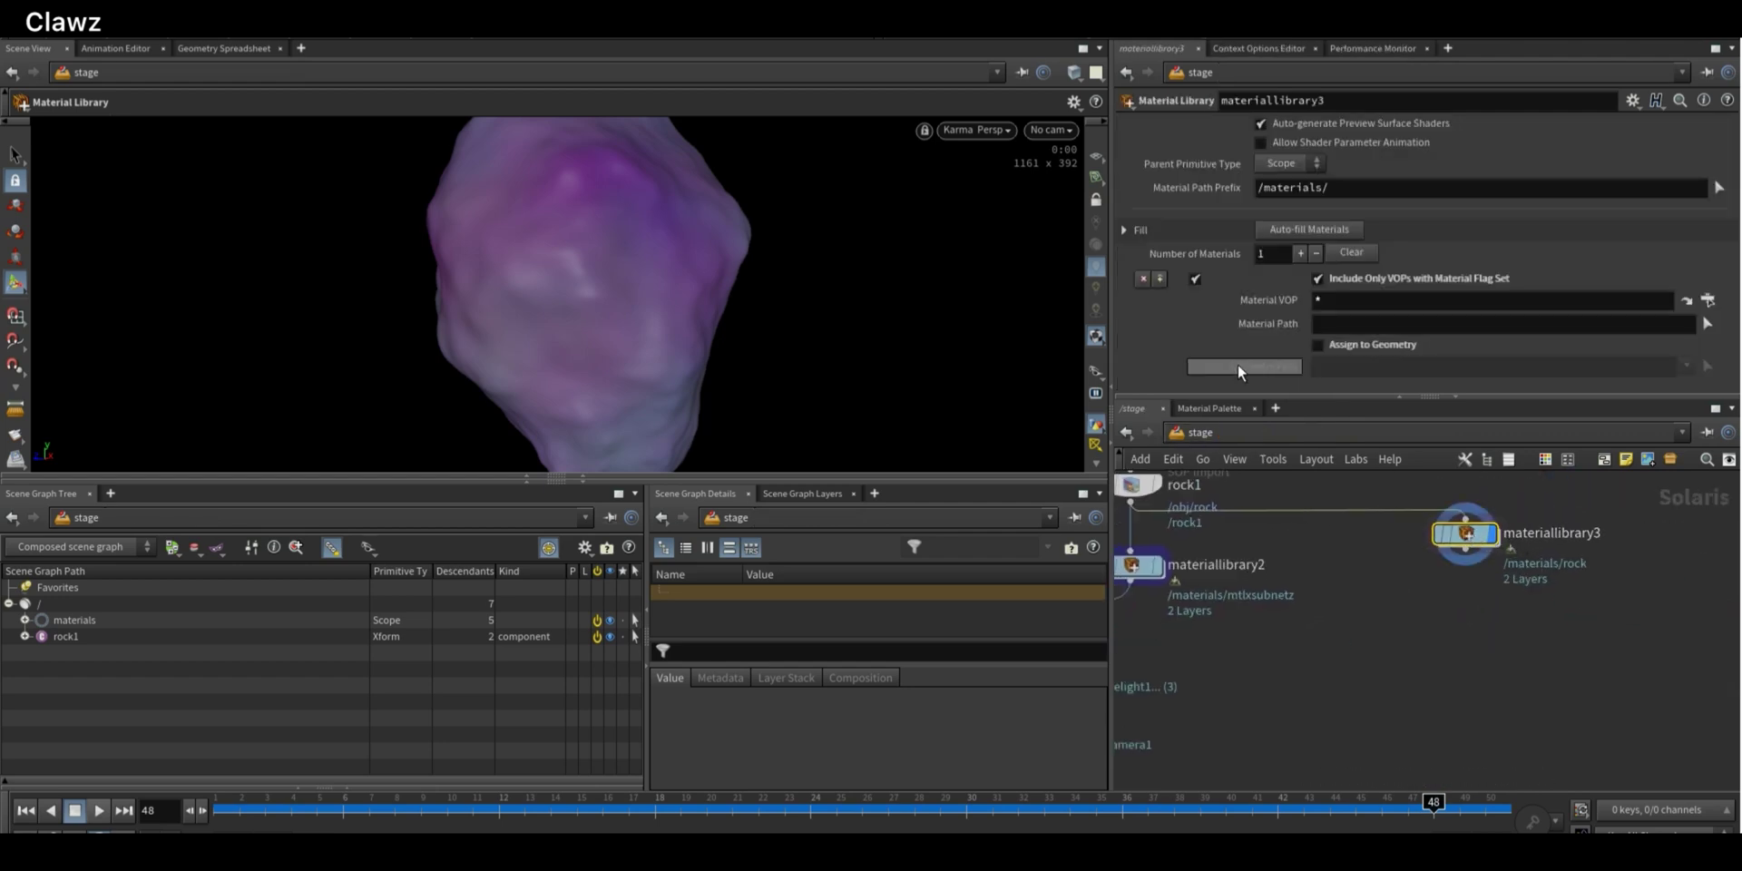
left_click(1307, 231)
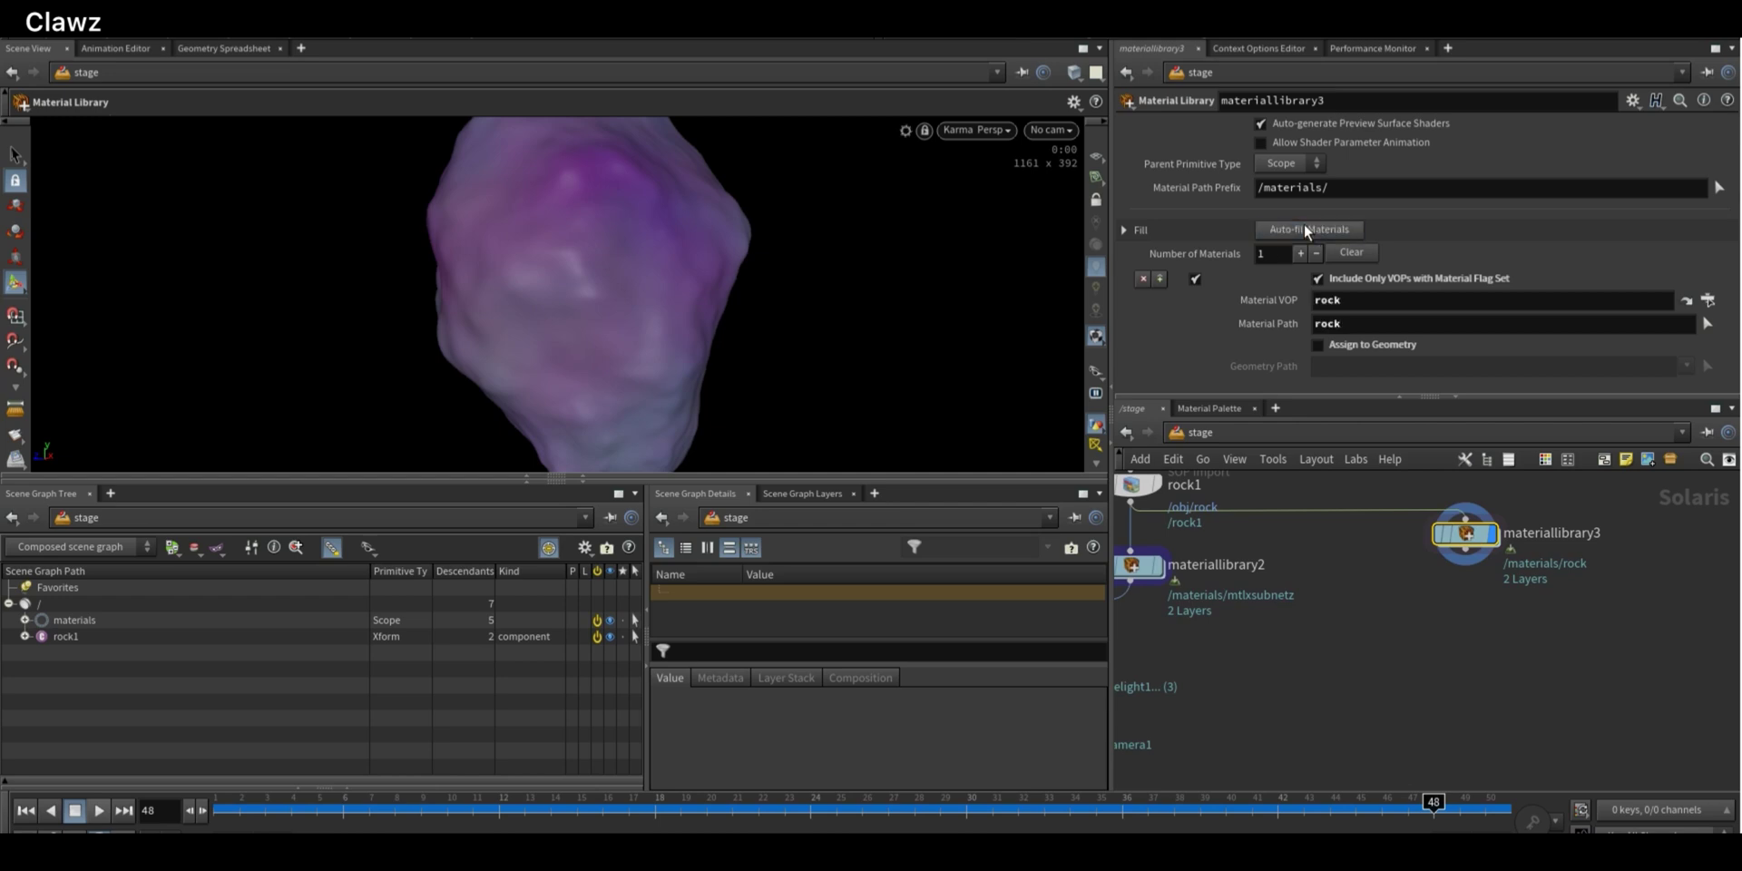
left_click(1317, 345)
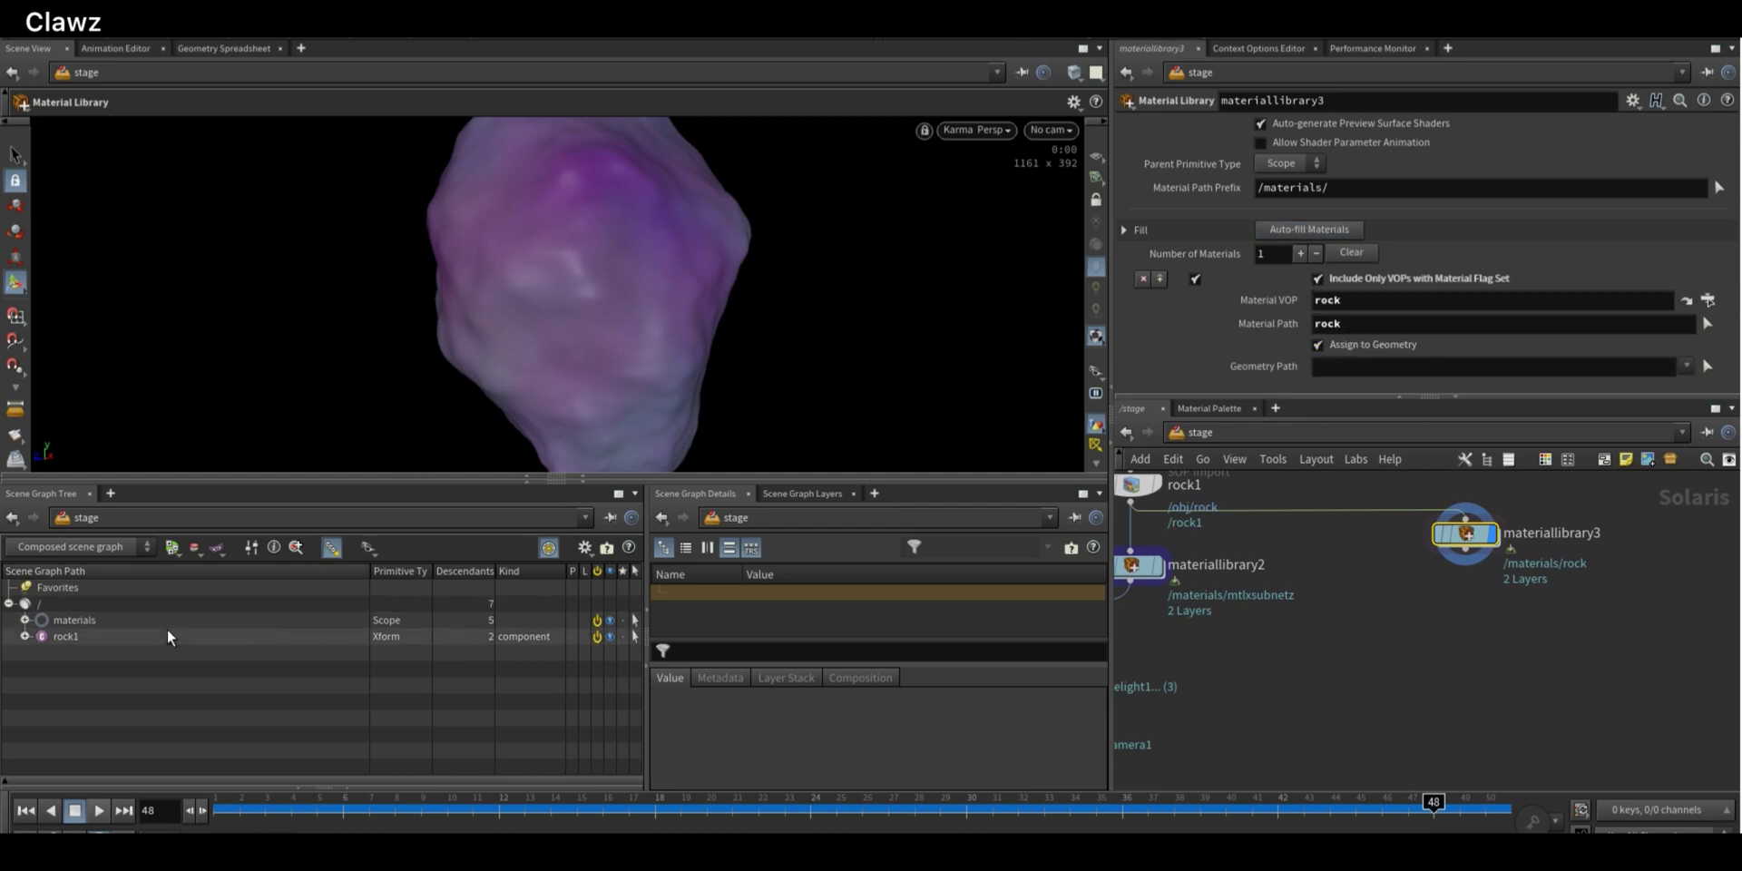
left_click_drag(90, 634, 726, 473)
left_click_drag(1381, 368, 1381, 367)
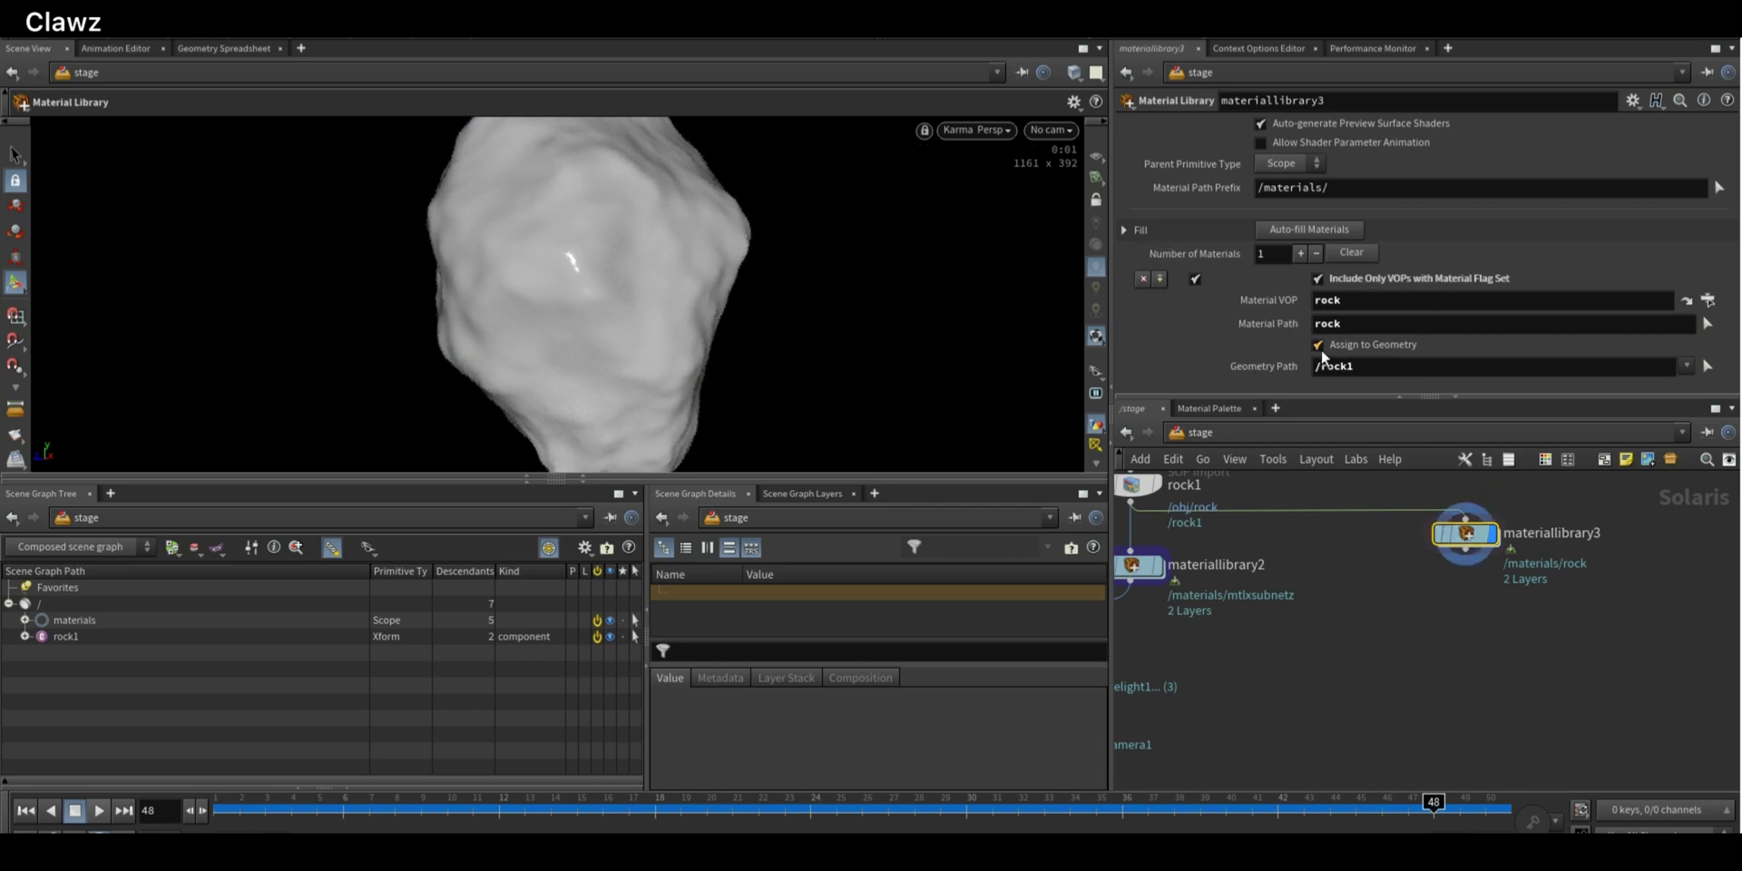
Add a MtlX Geometry Color node inside the rock material subnet
double_click(1465, 533)
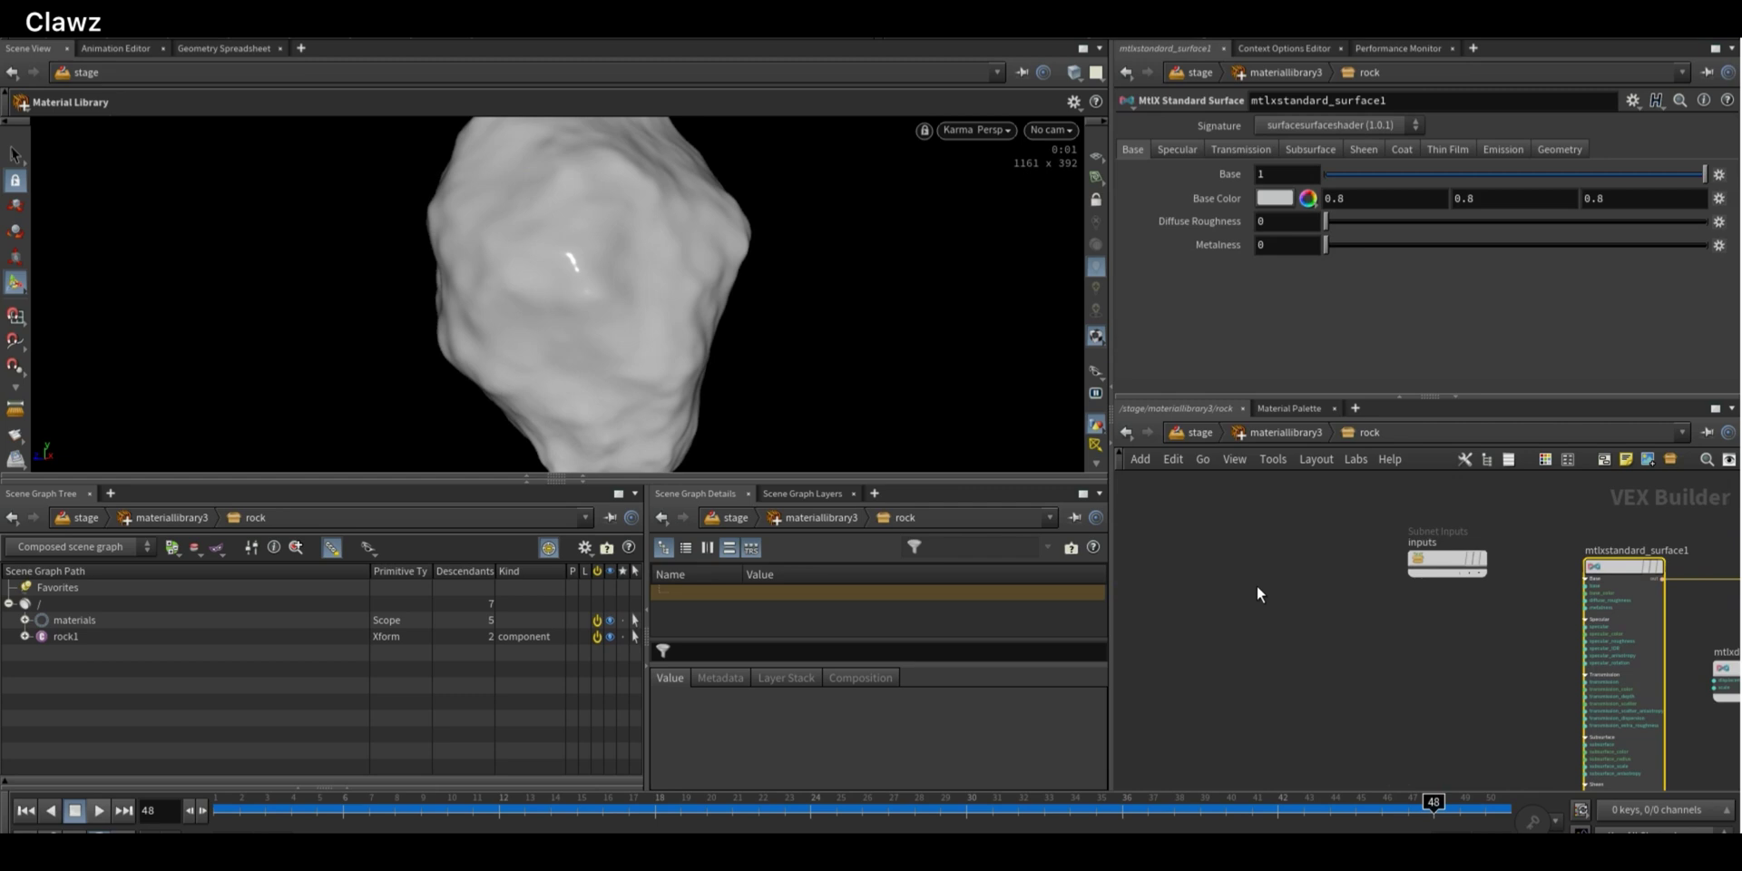
key("Tab")
type("col")
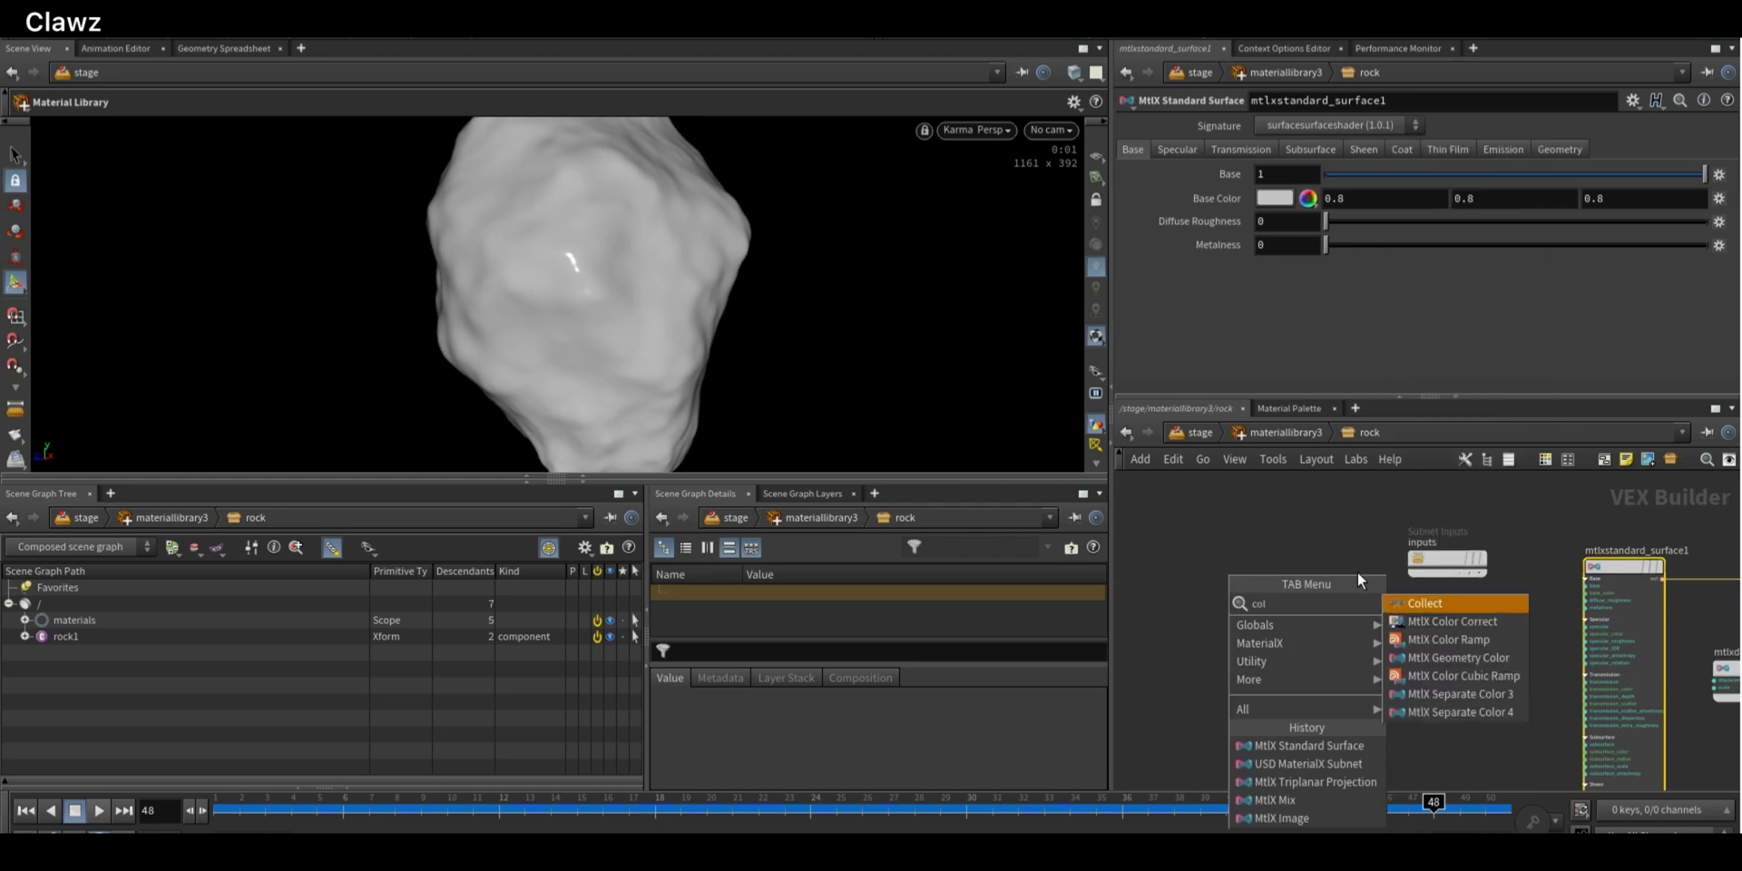
left_click(1458, 657)
left_click(1245, 604)
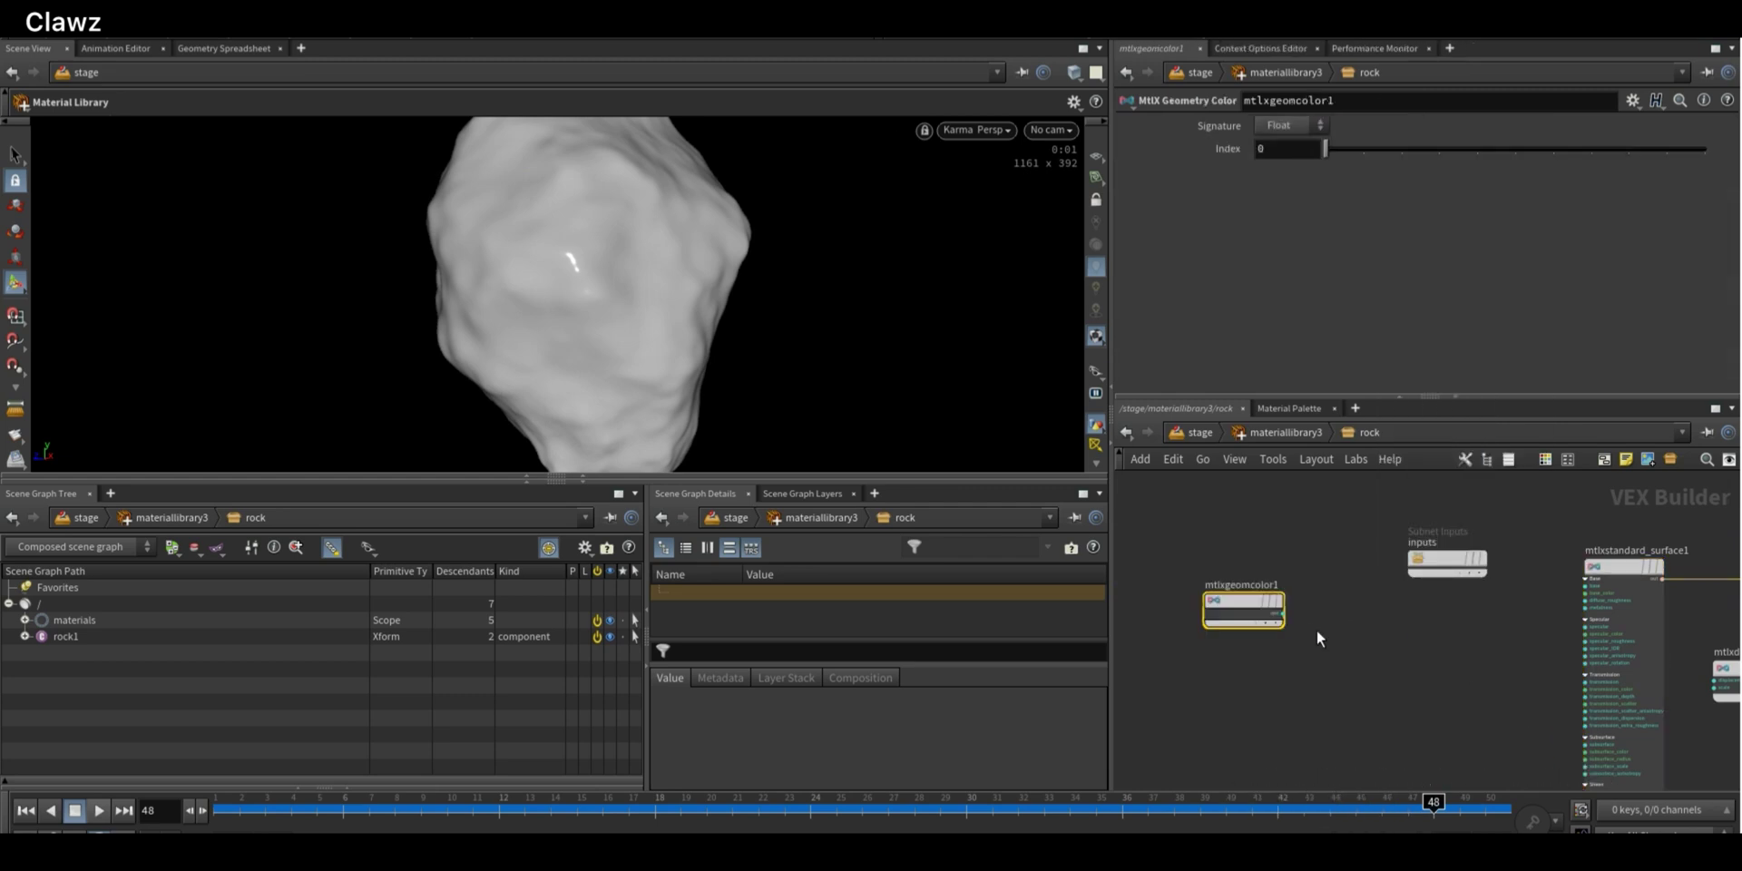
Wire the geometry color node's output into the standard surface's base_color input
left_click(1280, 613)
scroll(1532, 633, "up", 4)
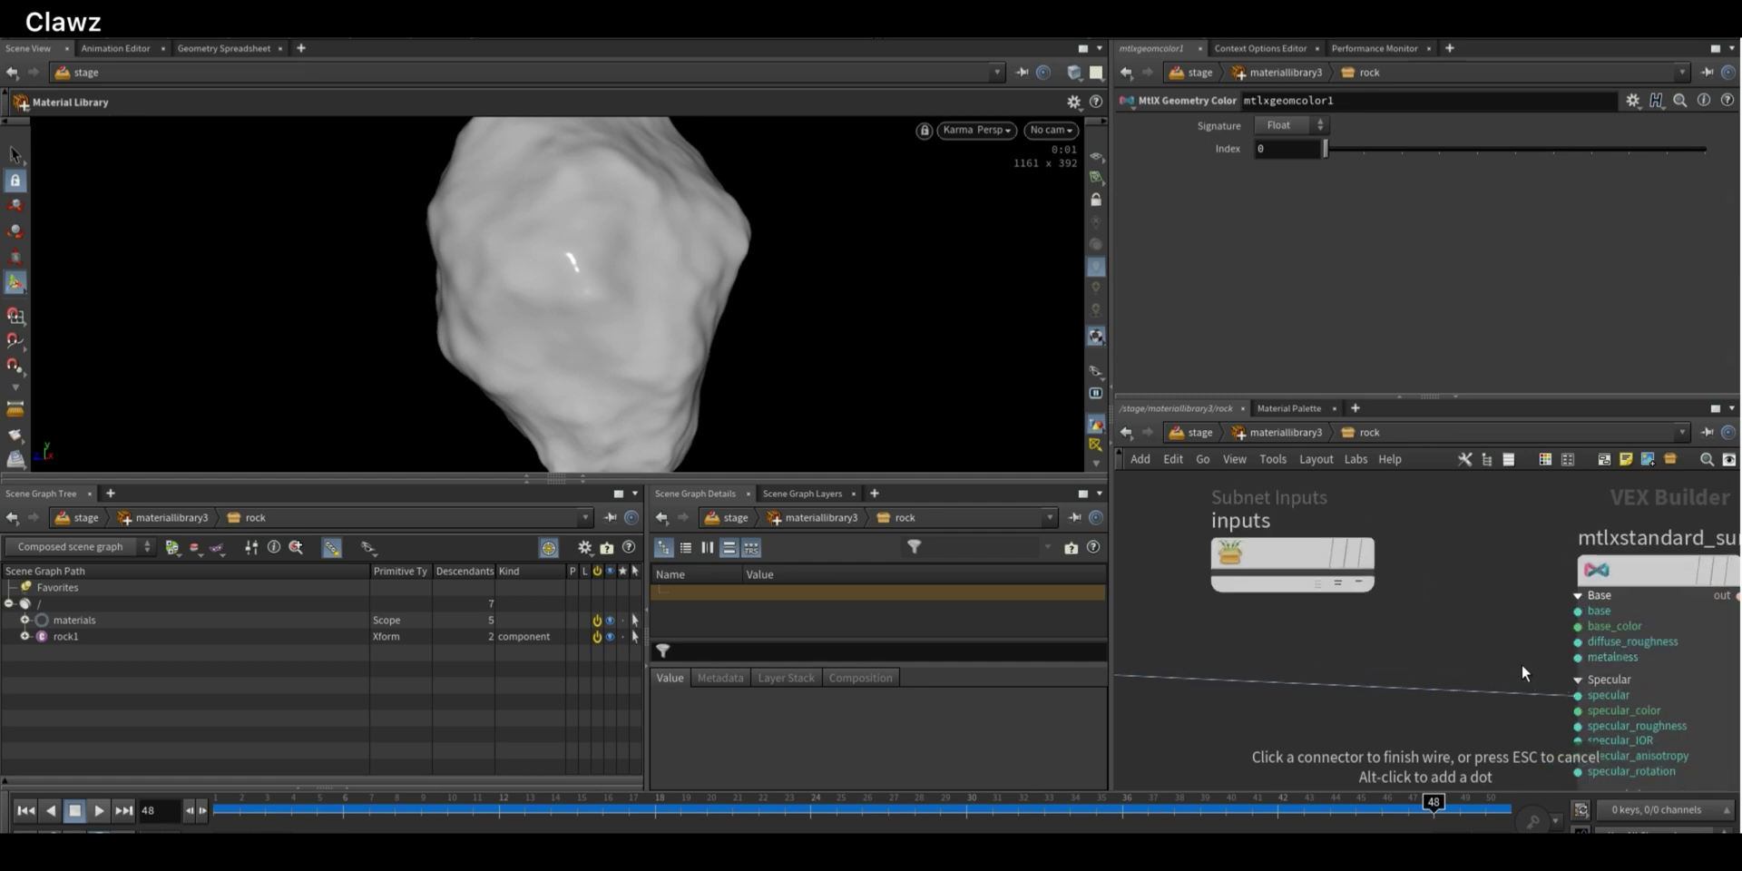
scroll(1519, 657, "up", 3)
left_click(1642, 604)
scroll(1376, 639, "down", 6)
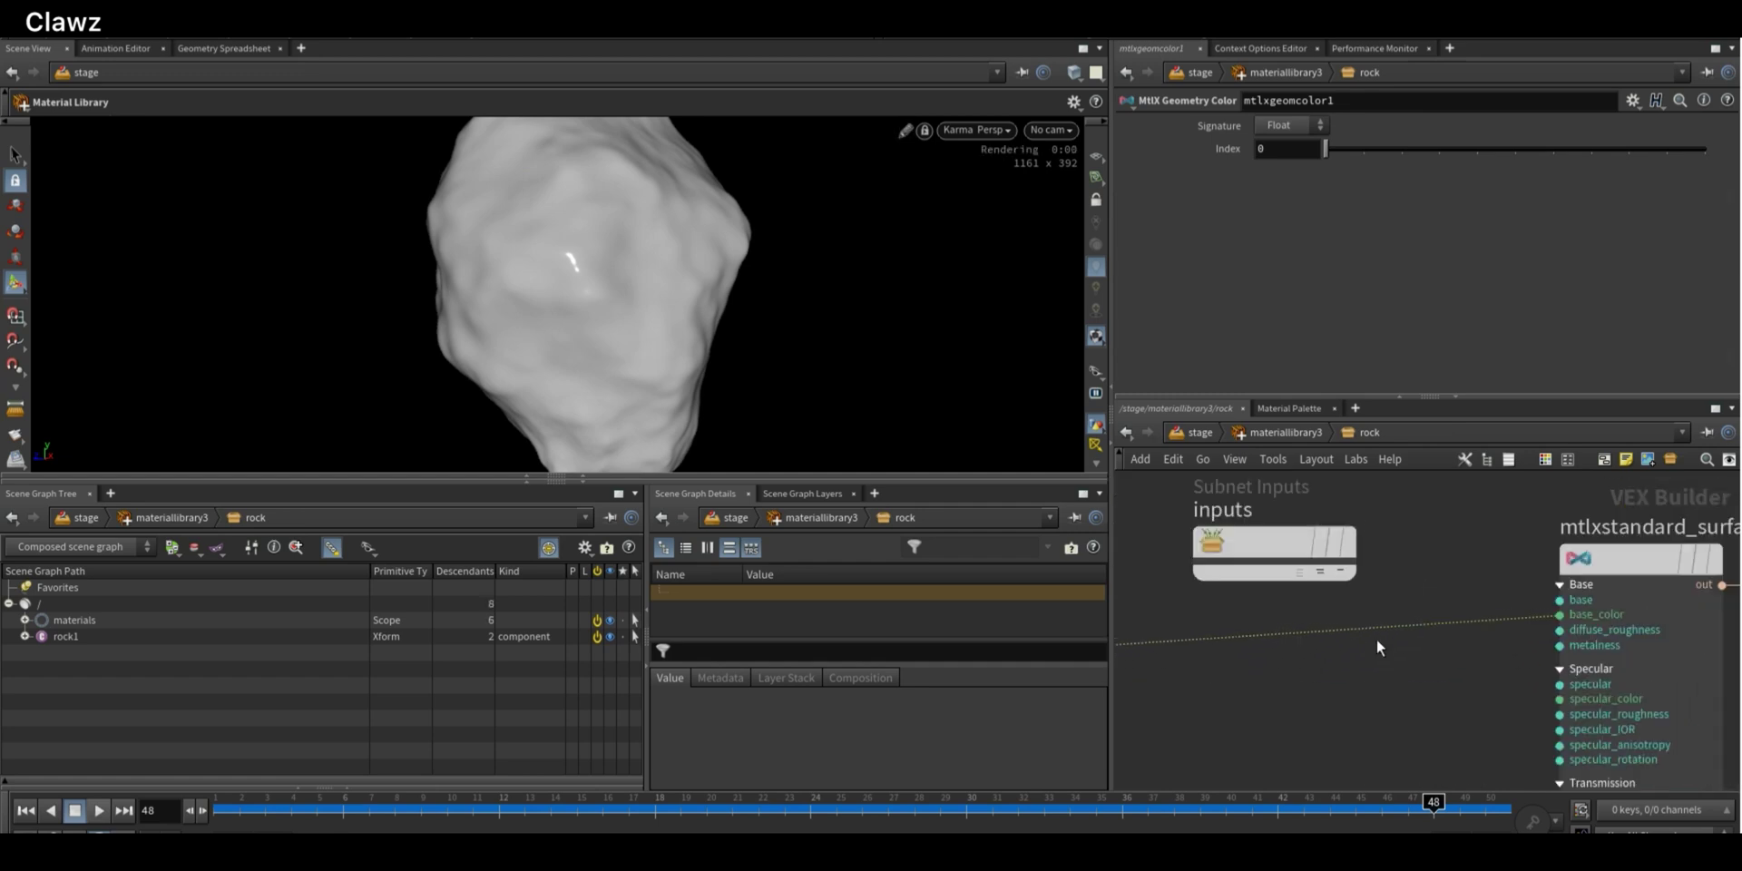
scroll(1211, 608, "down", 4)
scroll(1438, 630, "up", 7)
scroll(1380, 581, "down", 2)
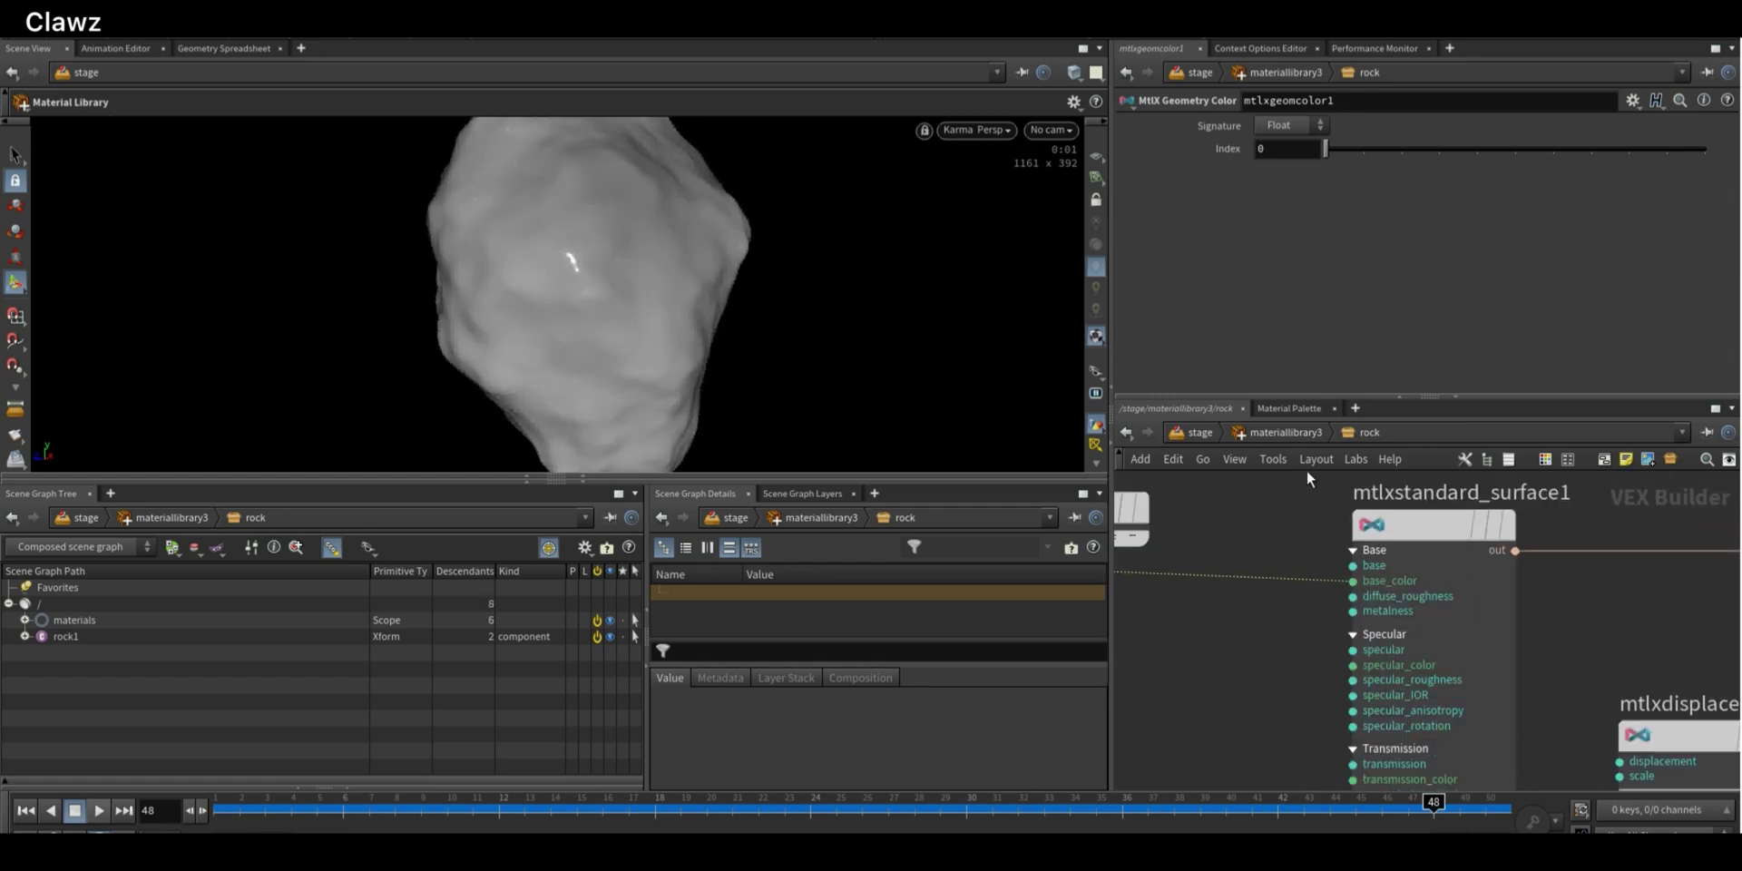
Set the geometry color node's signature to Color
left_click(1249, 435)
double_click(1449, 600)
scroll(1363, 588, "down", 3)
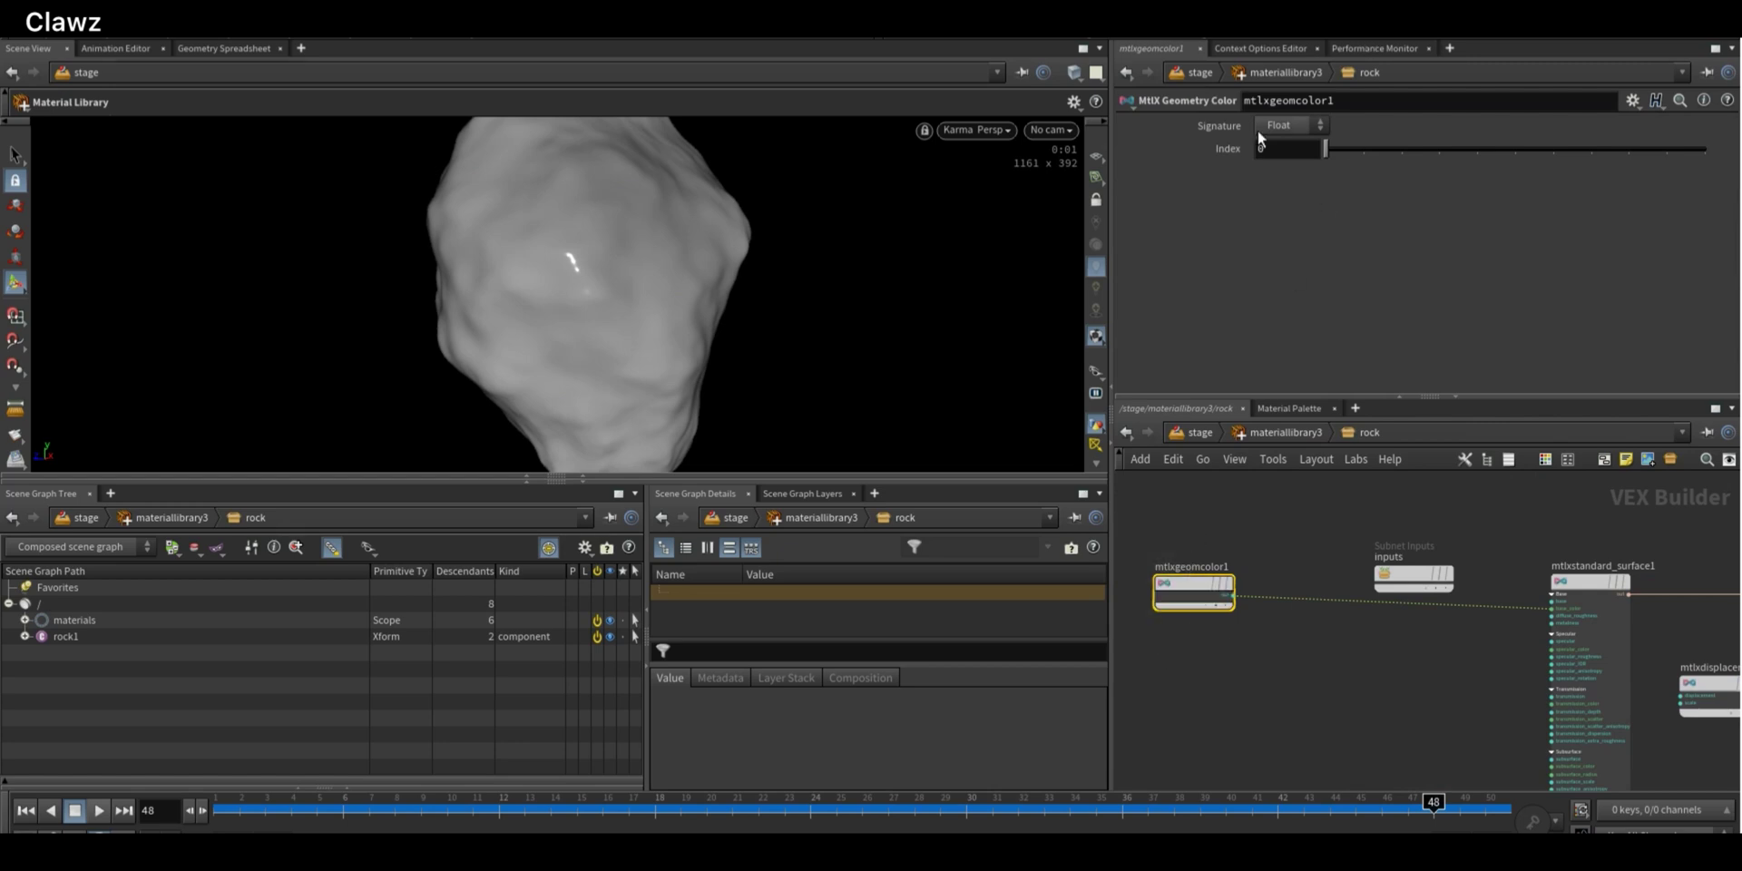
left_click(1293, 161)
Try an index of refraction of 0.825 and a specular roughness of 0.184 on the standard surface
scroll(1560, 688, "up", 2)
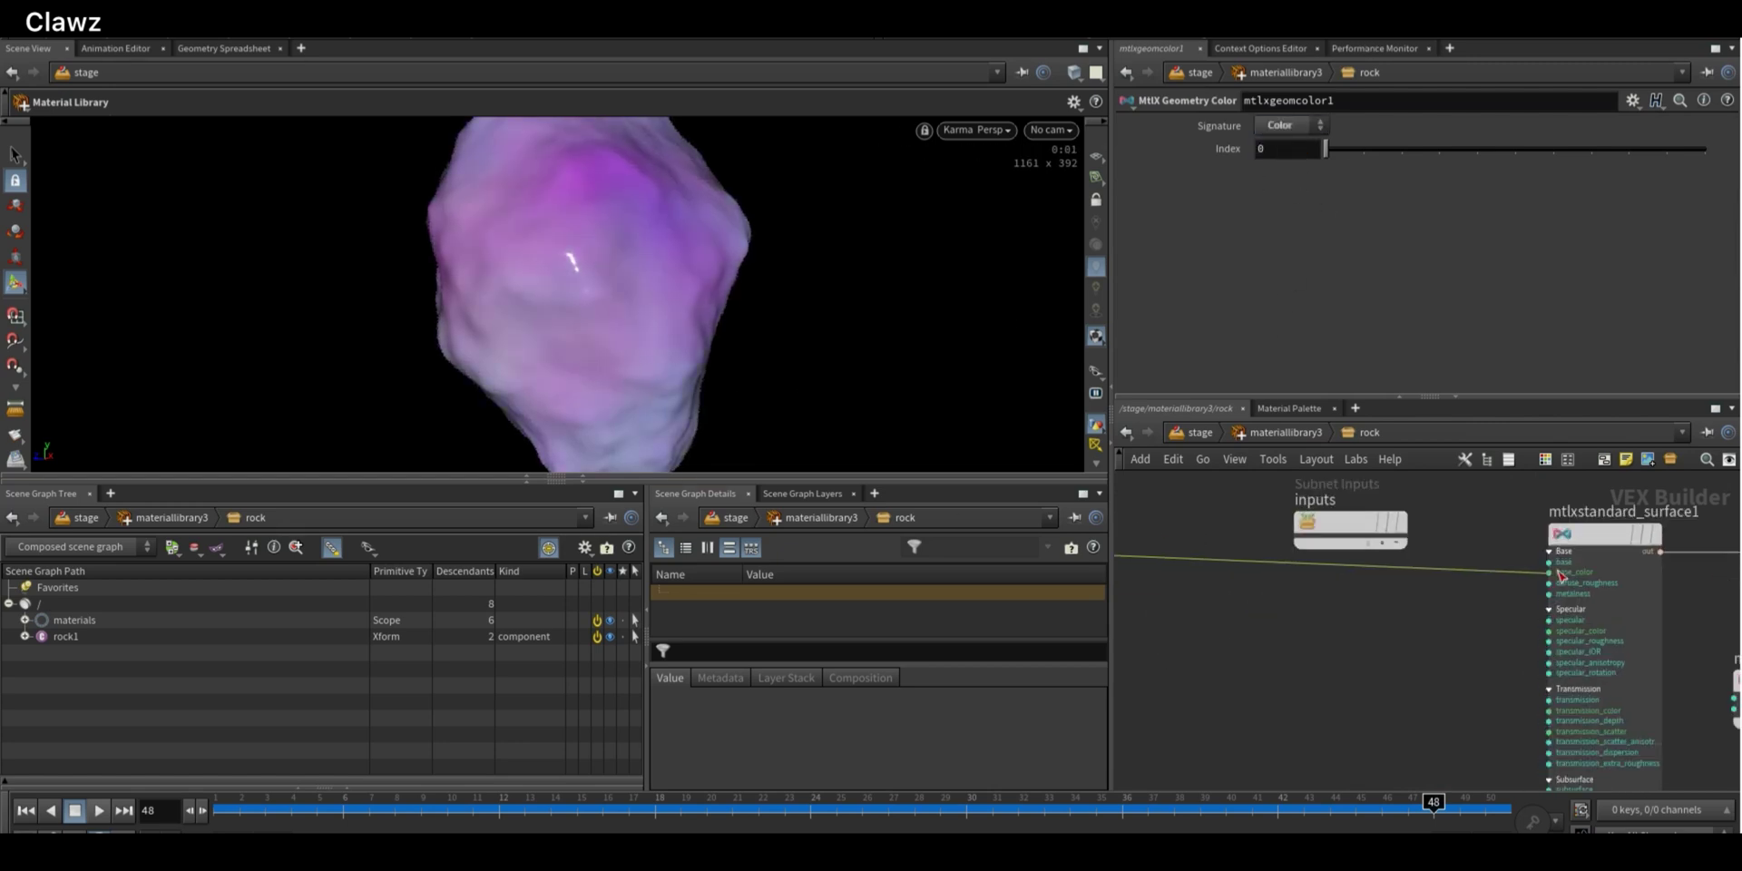
left_click(1588, 536)
left_click(1176, 149)
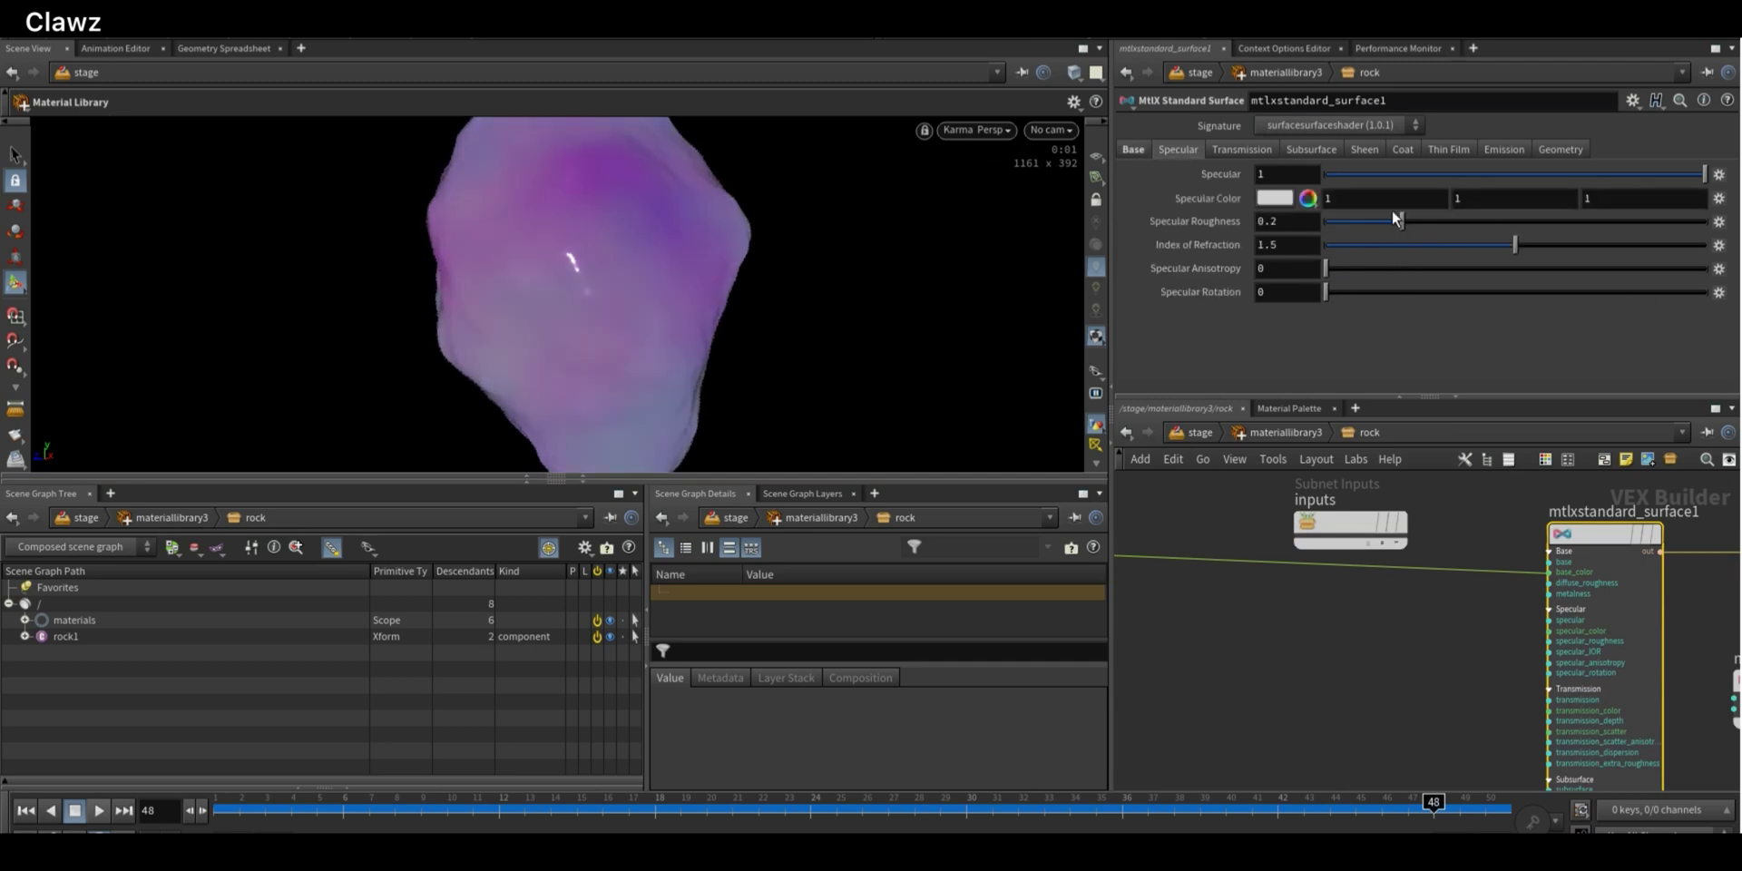
left_click_drag(1350, 243, 1430, 245)
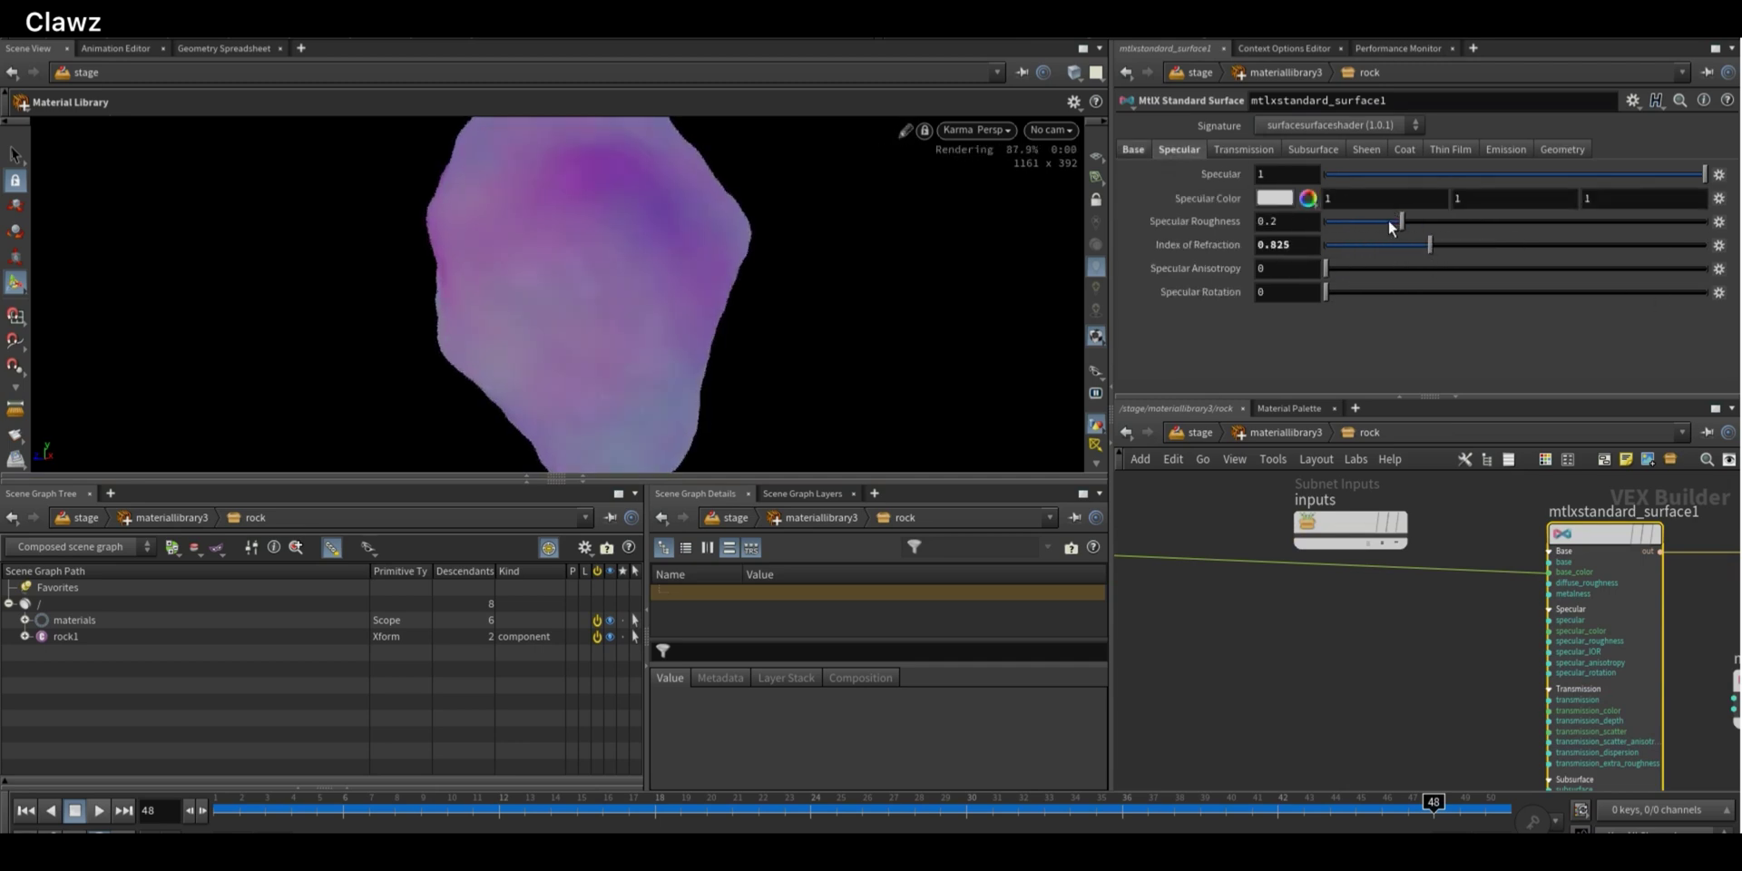
left_click_drag(1568, 223, 1394, 222)
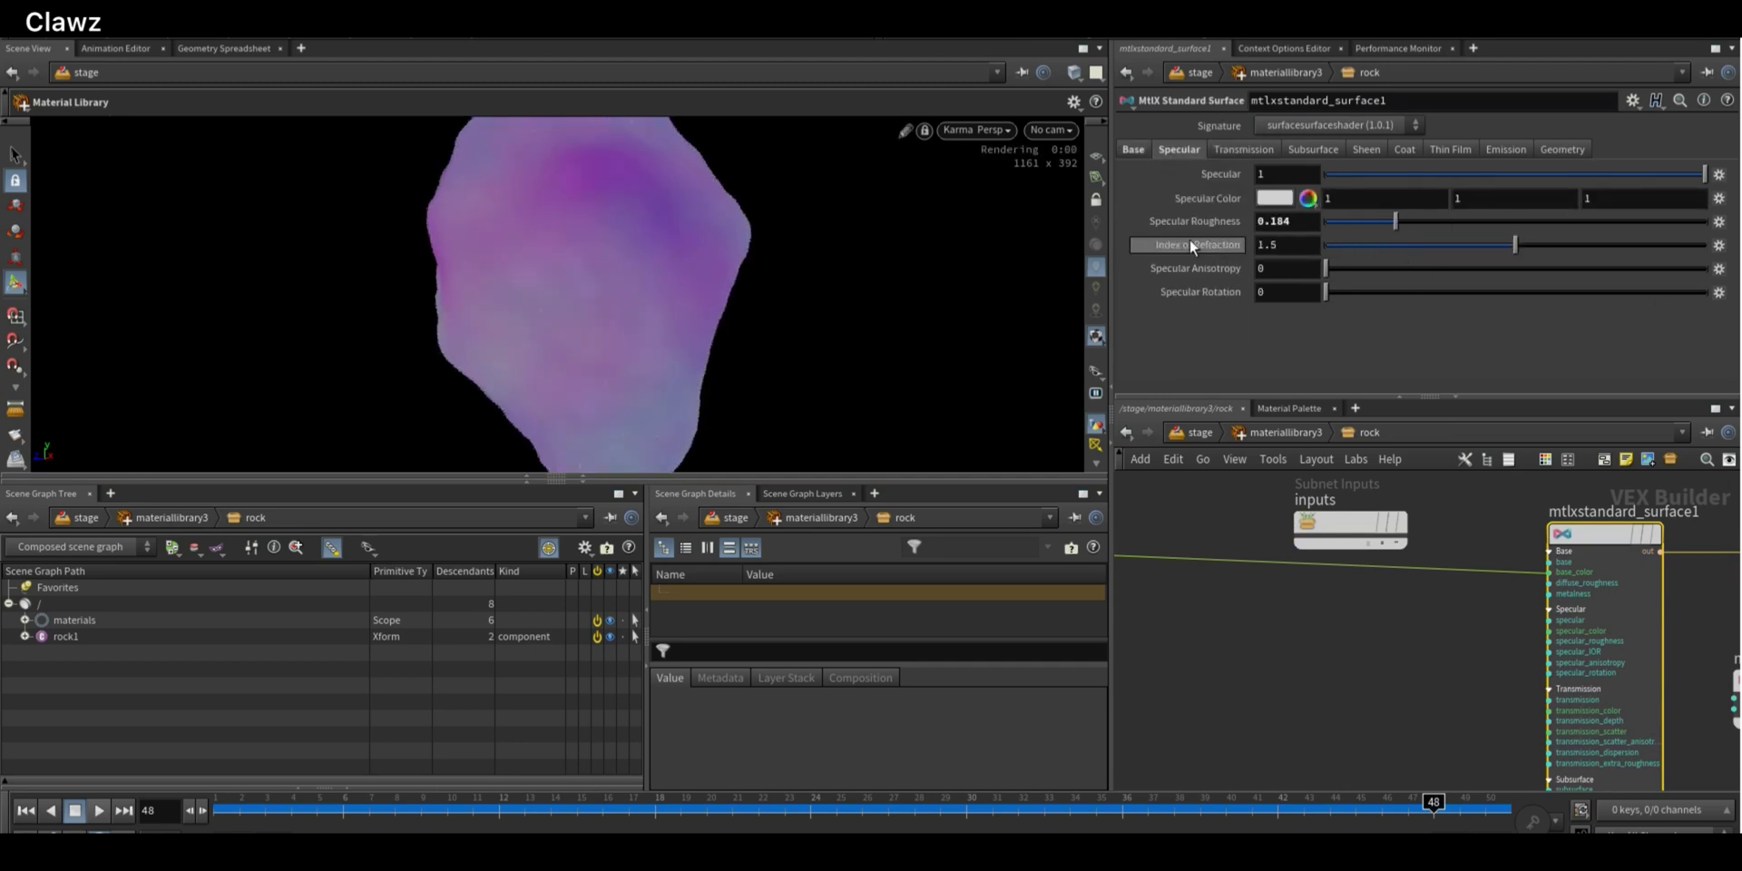
left_click(1133, 148)
Move the geometry color node away from the shader and add a MtlX Tiled Image node below it
scroll(1321, 608, "down", 3)
scroll(1318, 601, "down", 2)
middle_click_drag(1318, 601, 1462, 596)
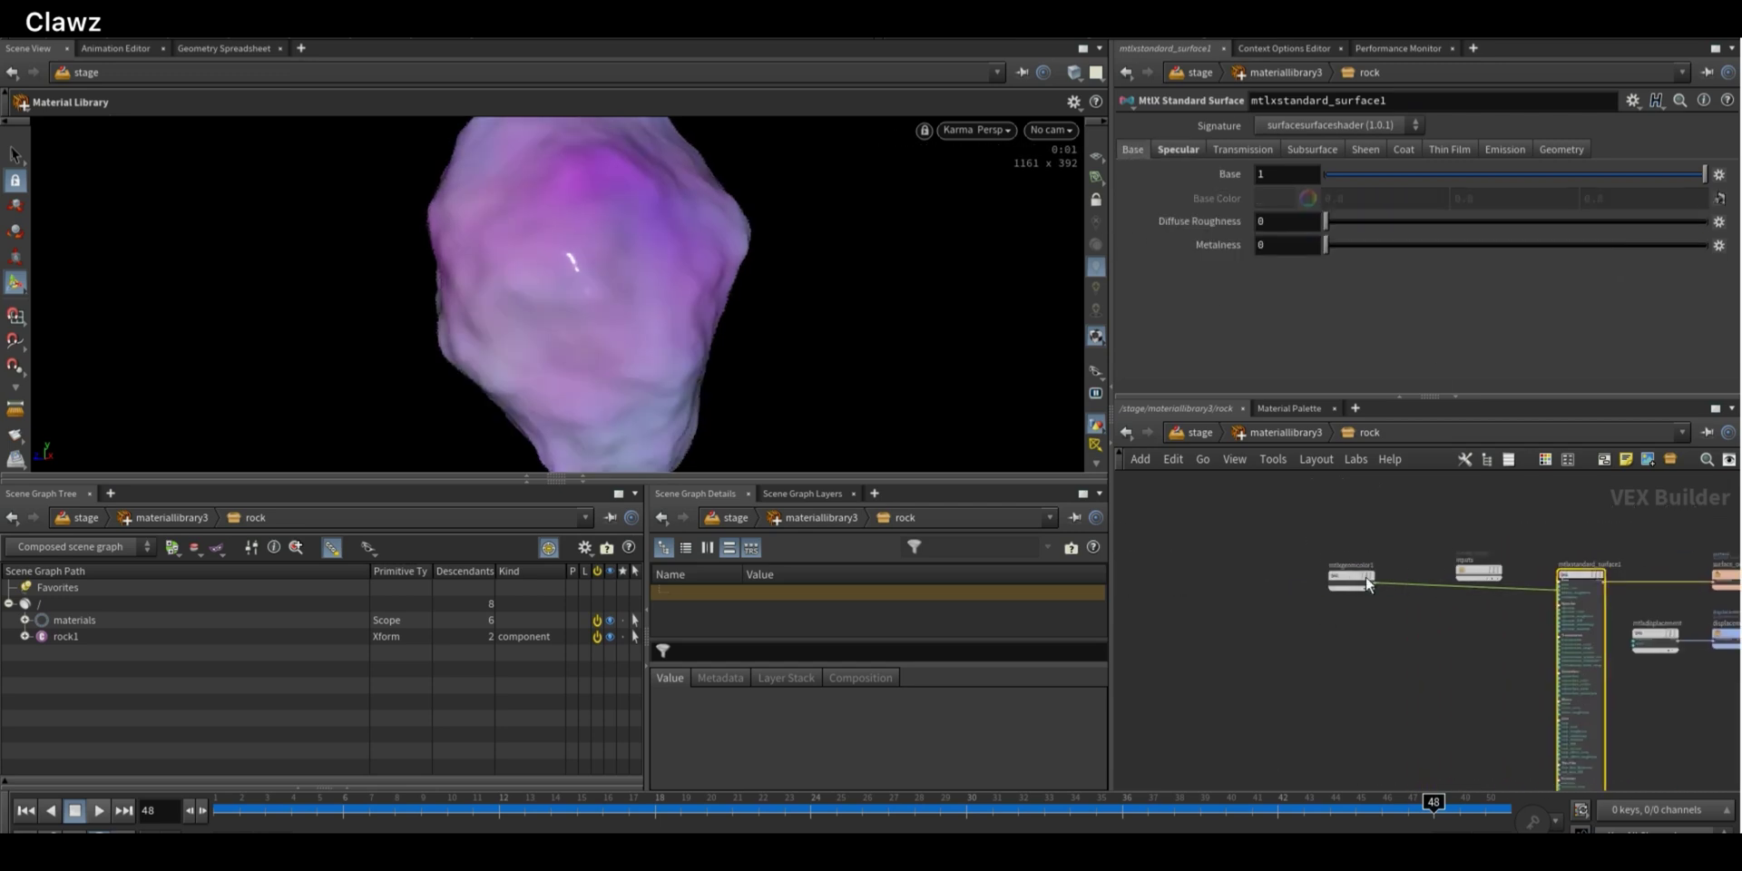
scroll(1360, 583, "up", 3)
left_click_drag(1353, 584, 1201, 610)
scroll(1397, 610, "down", 2)
middle_click_drag(1369, 608, 1437, 557)
scroll(1334, 631, "up", 3)
key("Tab")
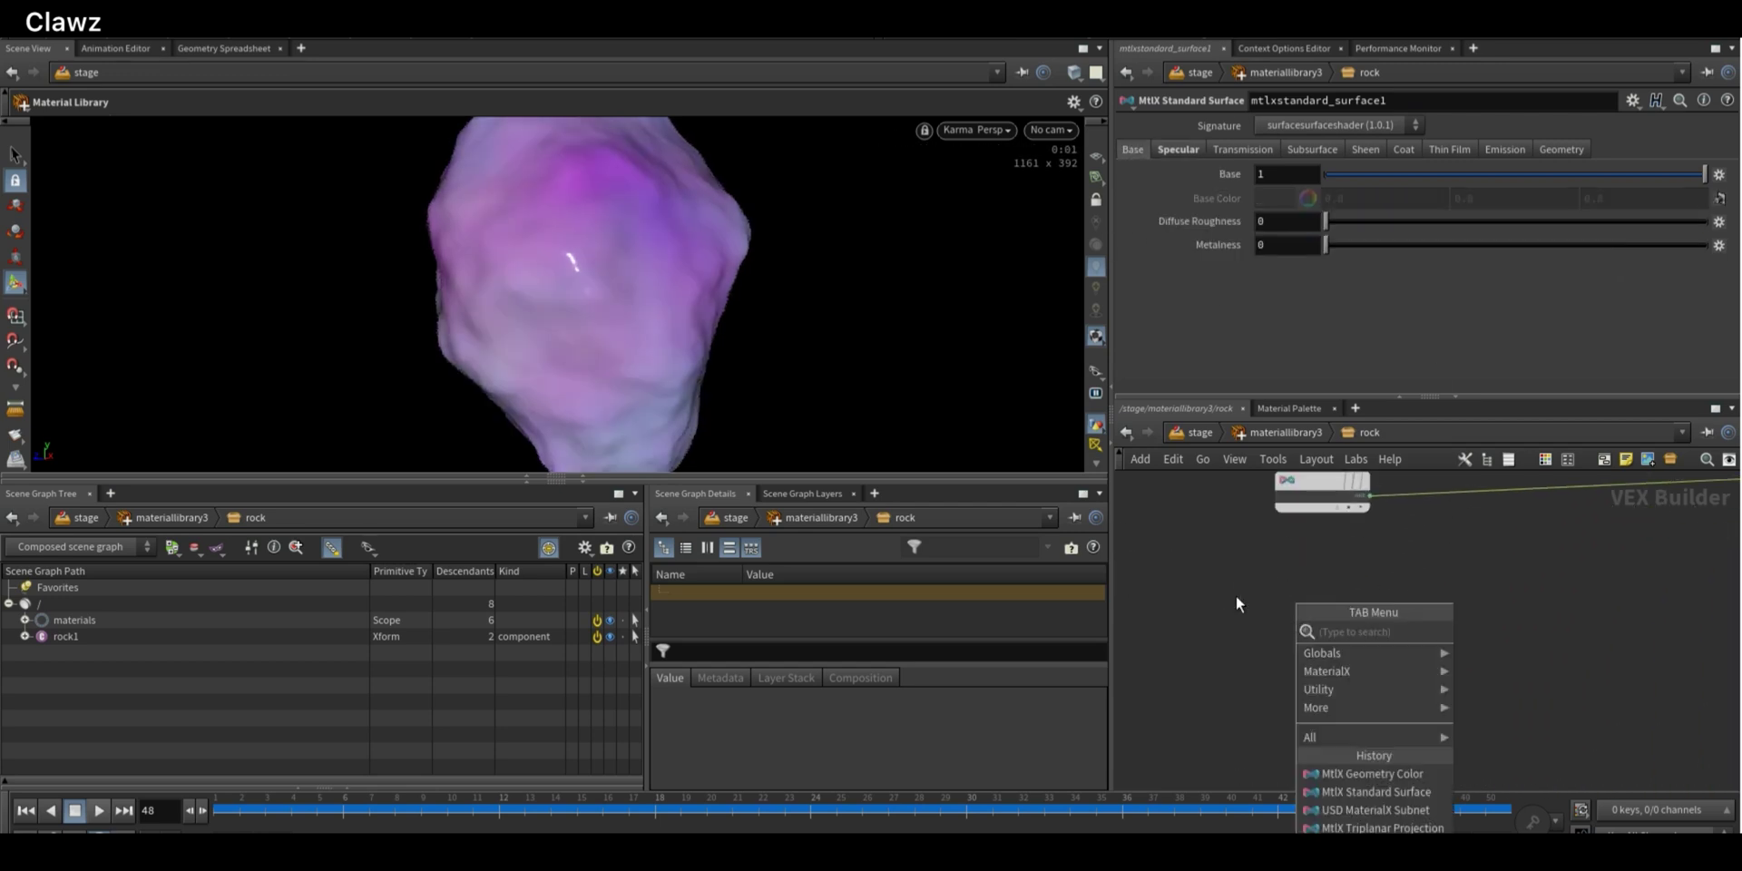
type("ima")
key("Down")
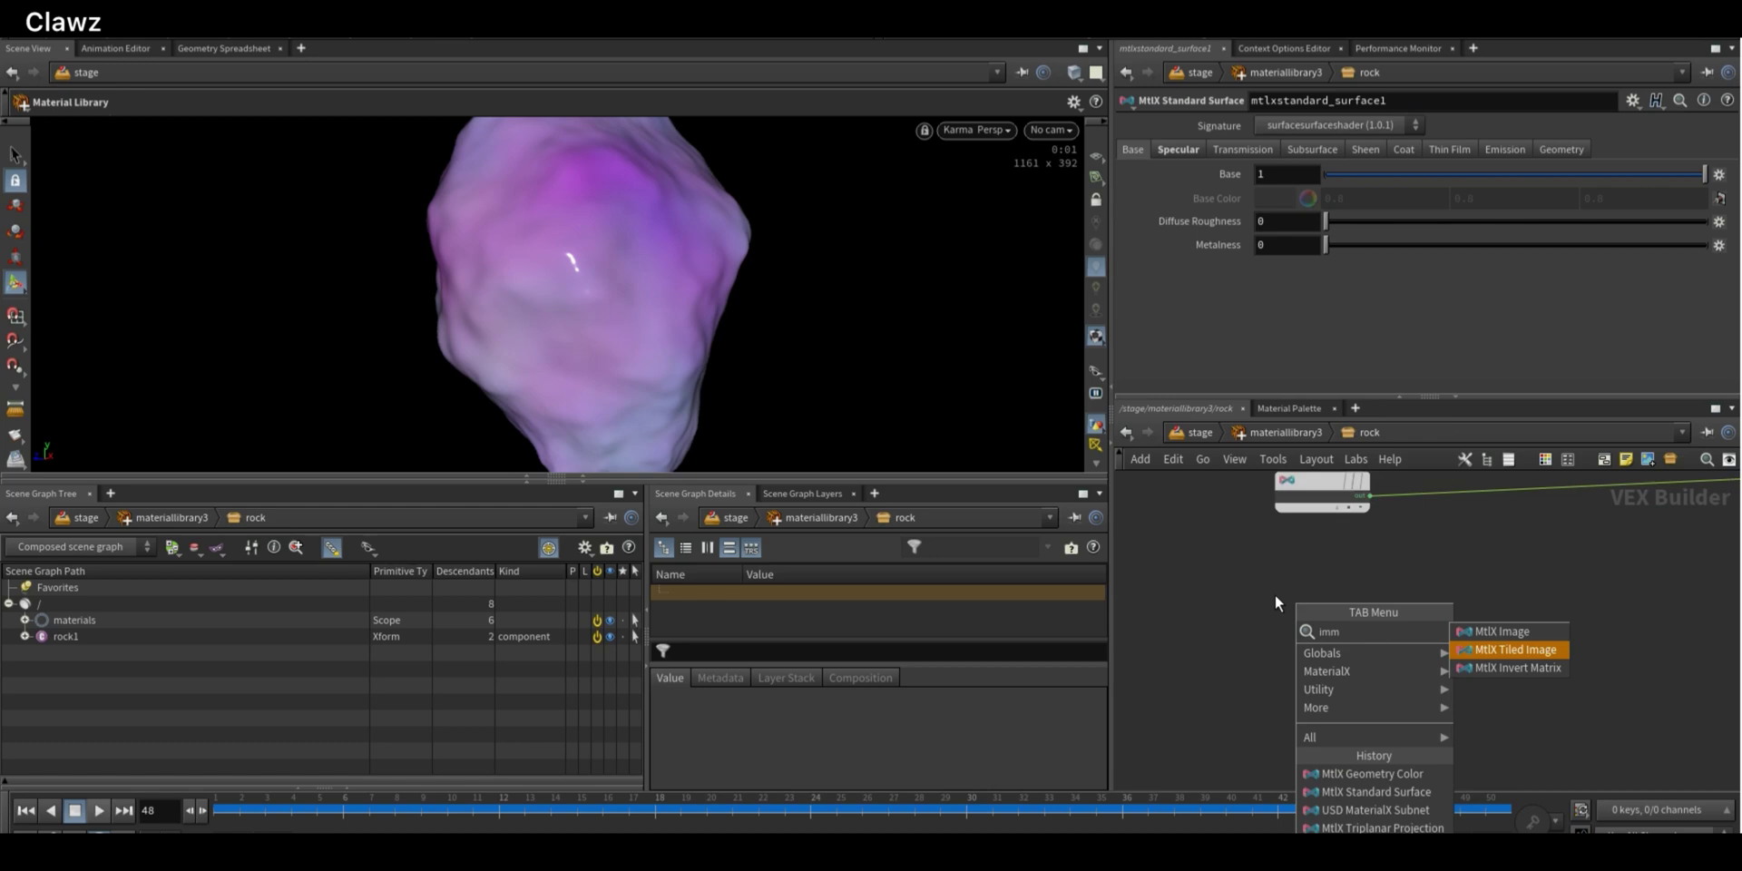
key("Return")
left_click(1290, 602)
scroll(1290, 602, "up", 2)
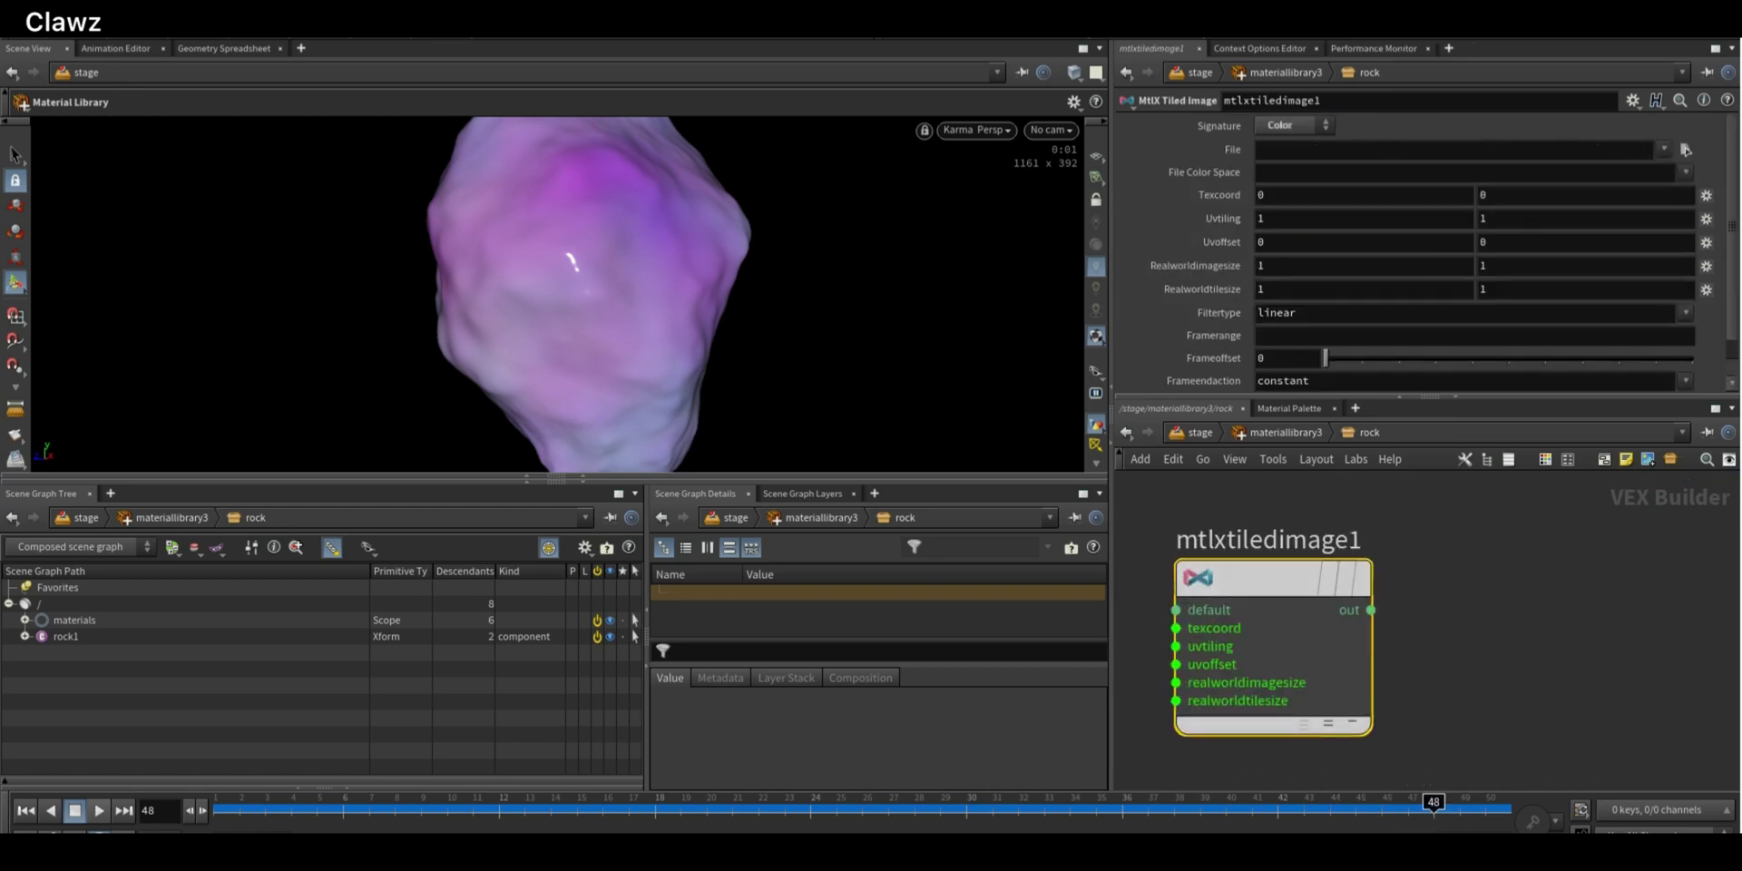
Load rock_boulder_dry_diff_2k.jpg as the tiled image's texture file
left_click(1685, 149)
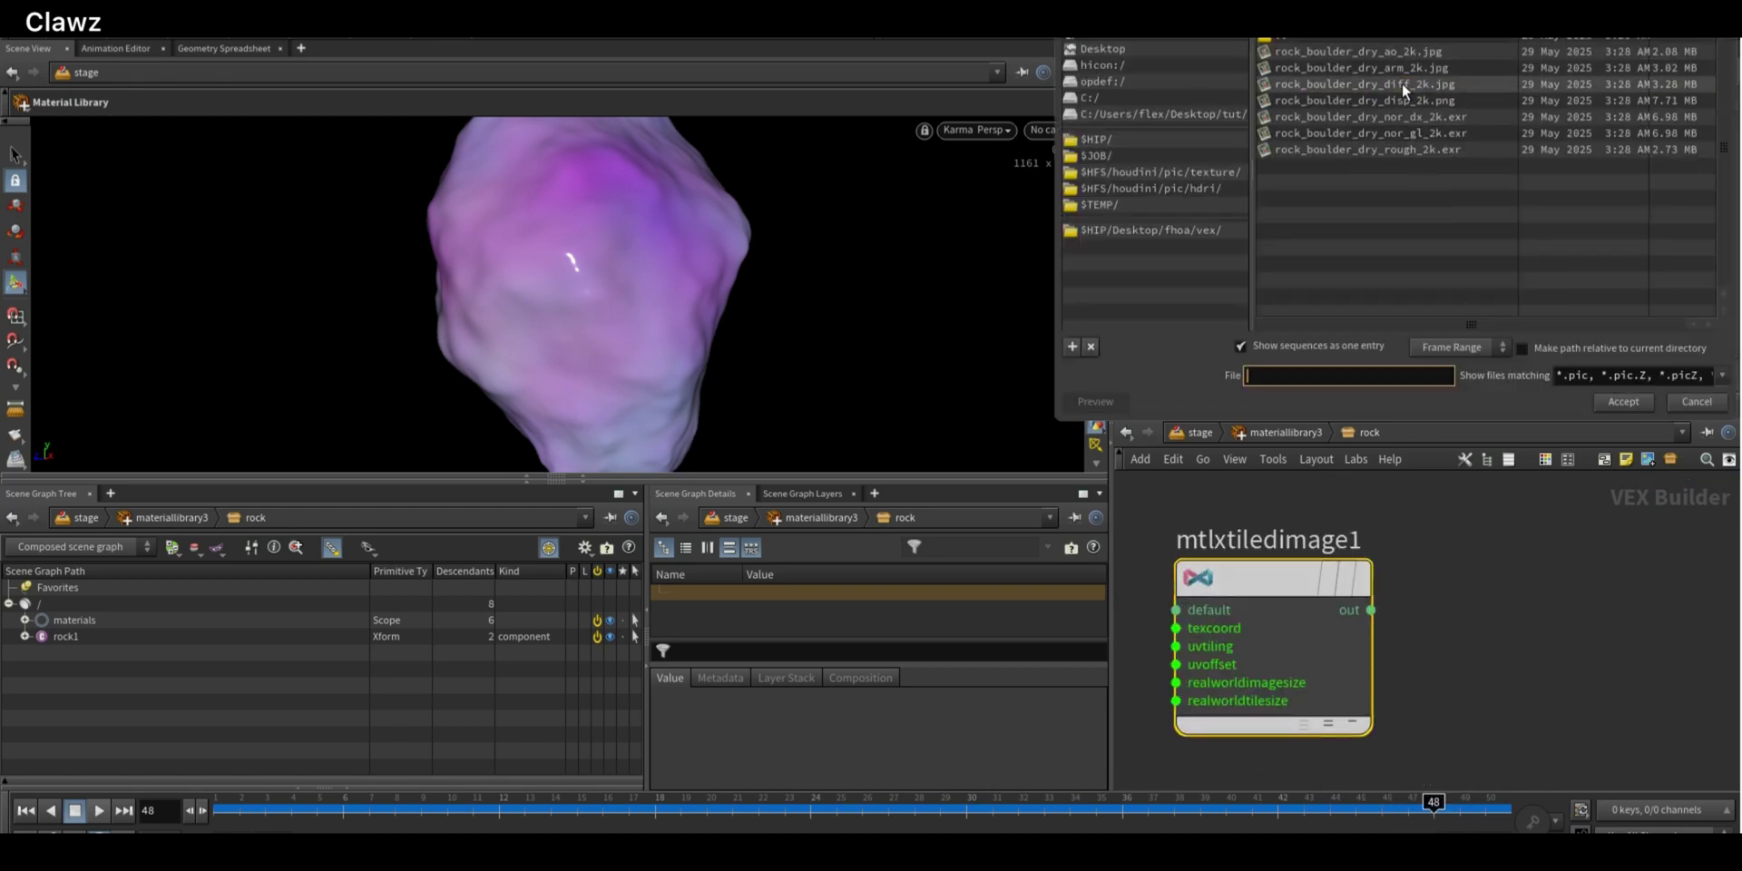
left_click(1402, 83)
left_click(1626, 399)
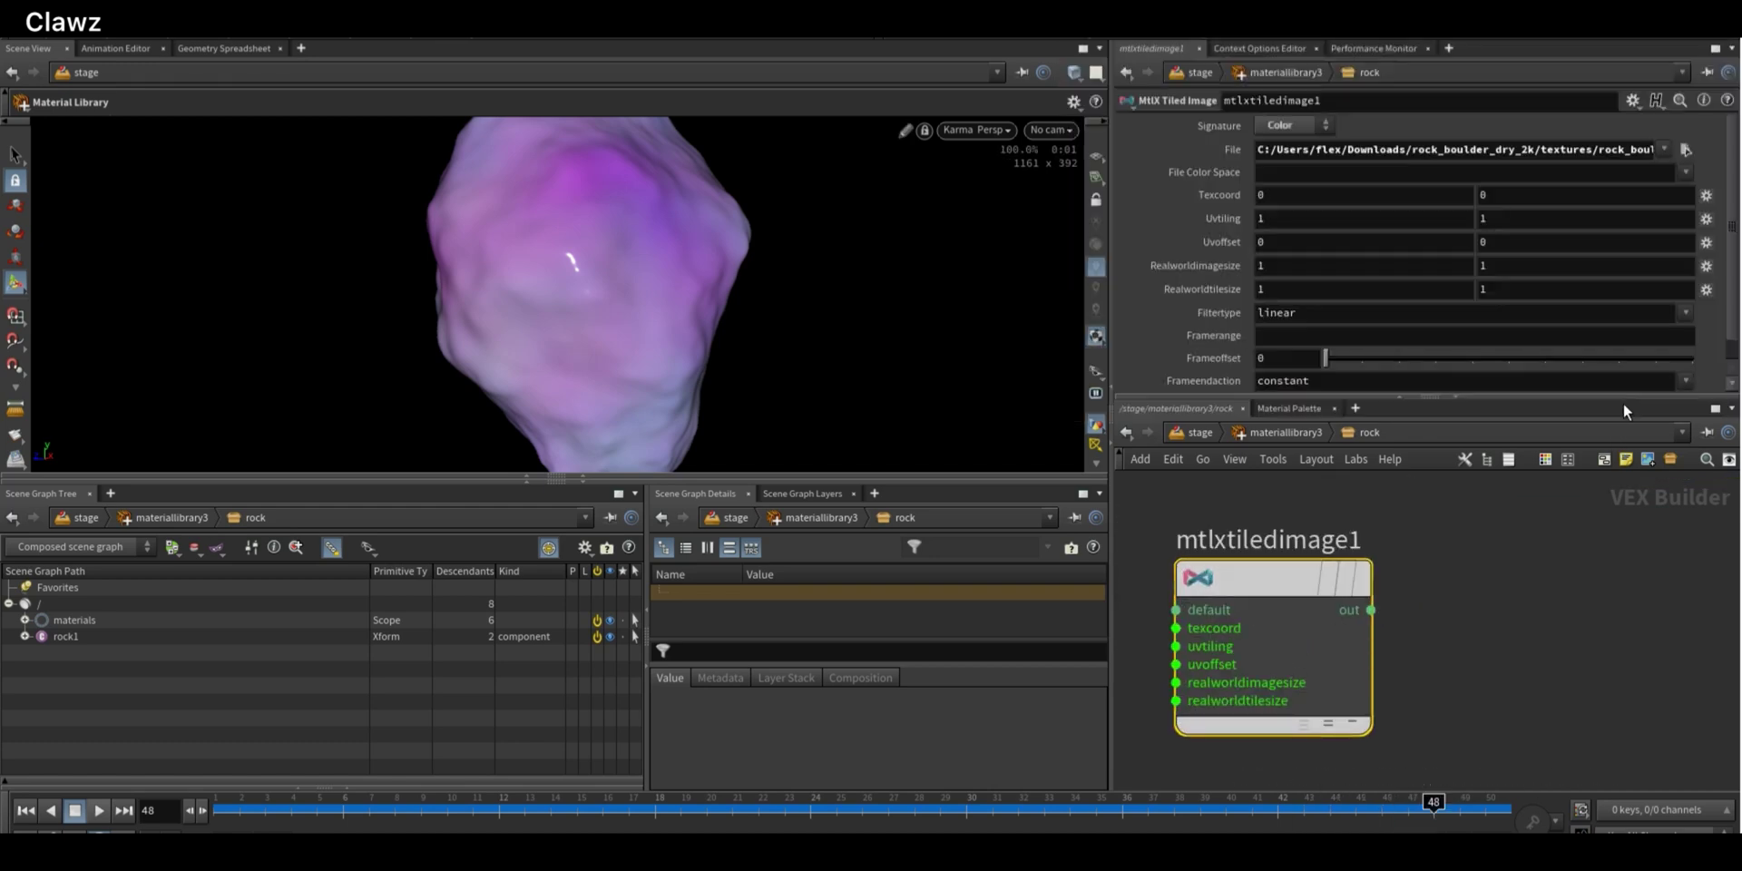
Wire the diffuse tiled image into the standard surface's base_color input, replacing the geometry color
left_click(1370, 609)
middle_click_drag(1501, 622, 1312, 660)
scroll(1312, 661, "down", 5)
middle_click_drag(1443, 635, 1266, 659)
scroll(1324, 659, "up", 2)
scroll(1611, 542, "up", 3)
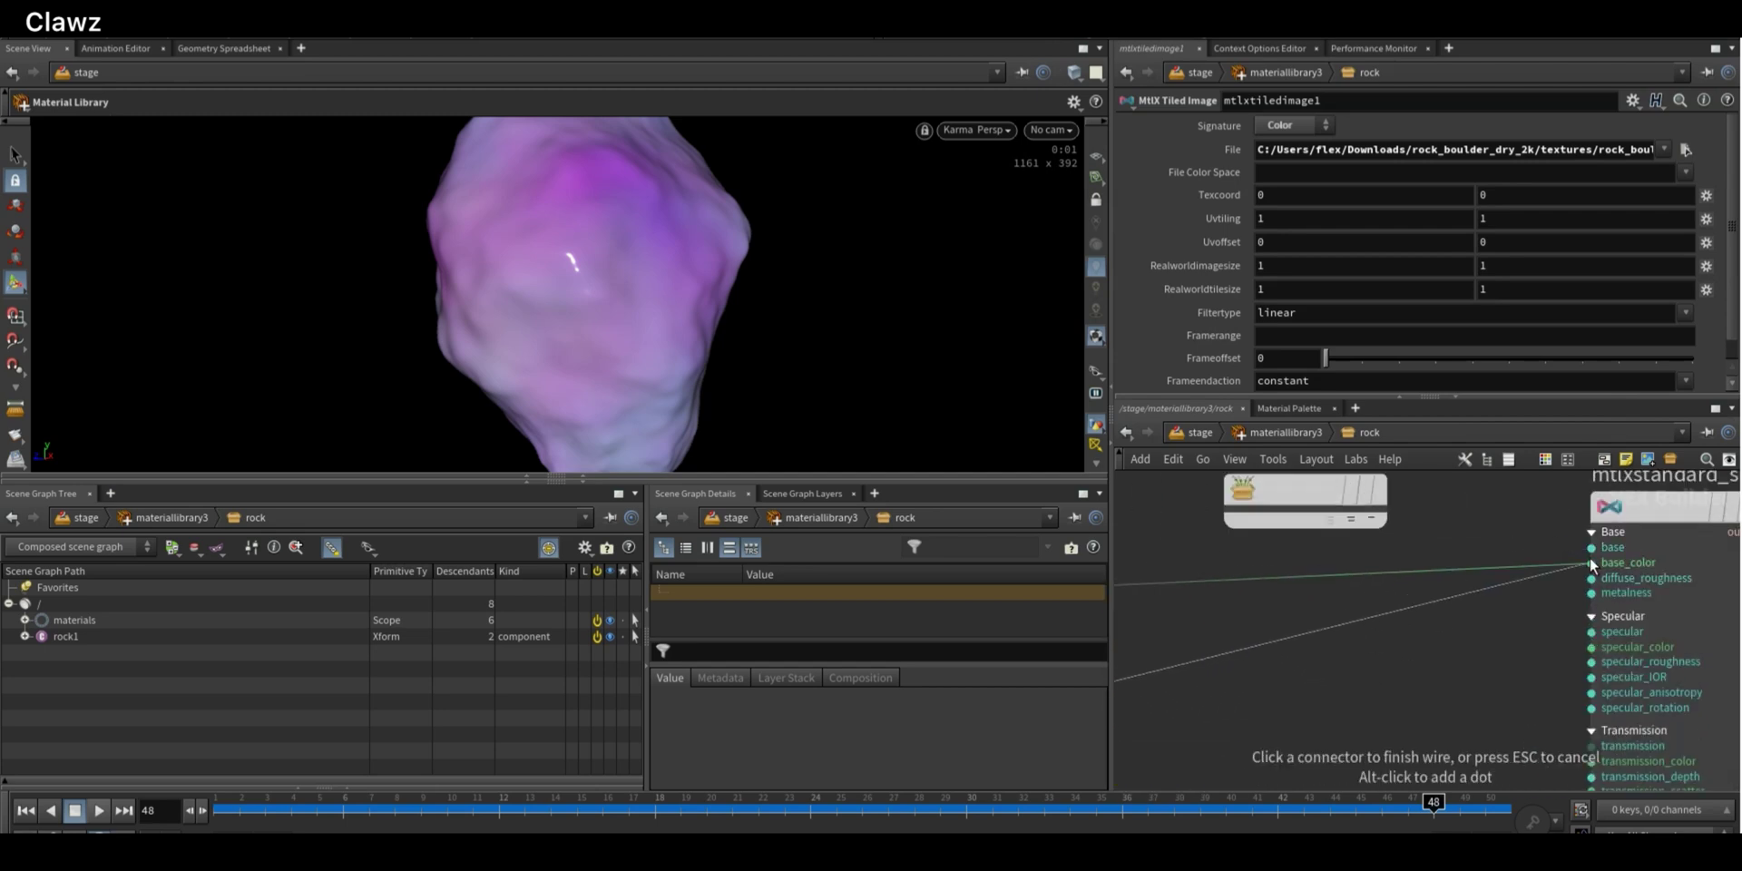
left_click(1590, 562)
scroll(1254, 671, "down", 4)
middle_click_drag(1152, 694, 1312, 624)
scroll(1310, 622, "down", 2)
left_click_drag(1179, 622, 1247, 615)
Go to the rock geometry network at object level and add a UV Project node
left_click(1272, 433)
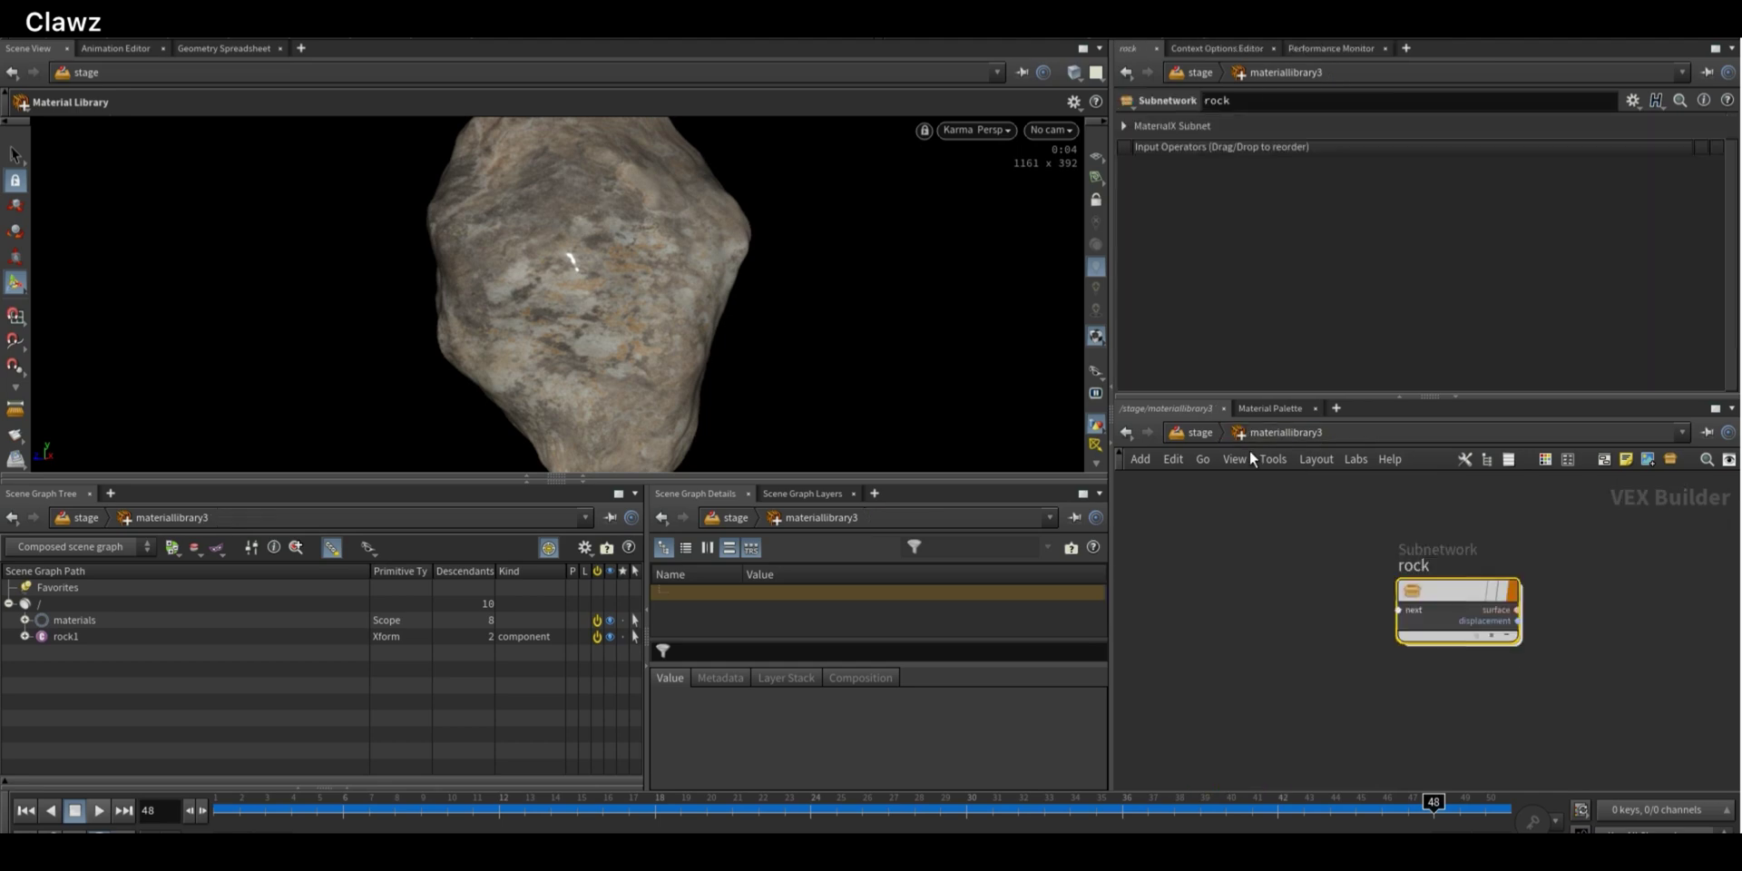
key("1")
scroll(1356, 611, "up", 3)
middle_click_drag(1372, 650, 1273, 552)
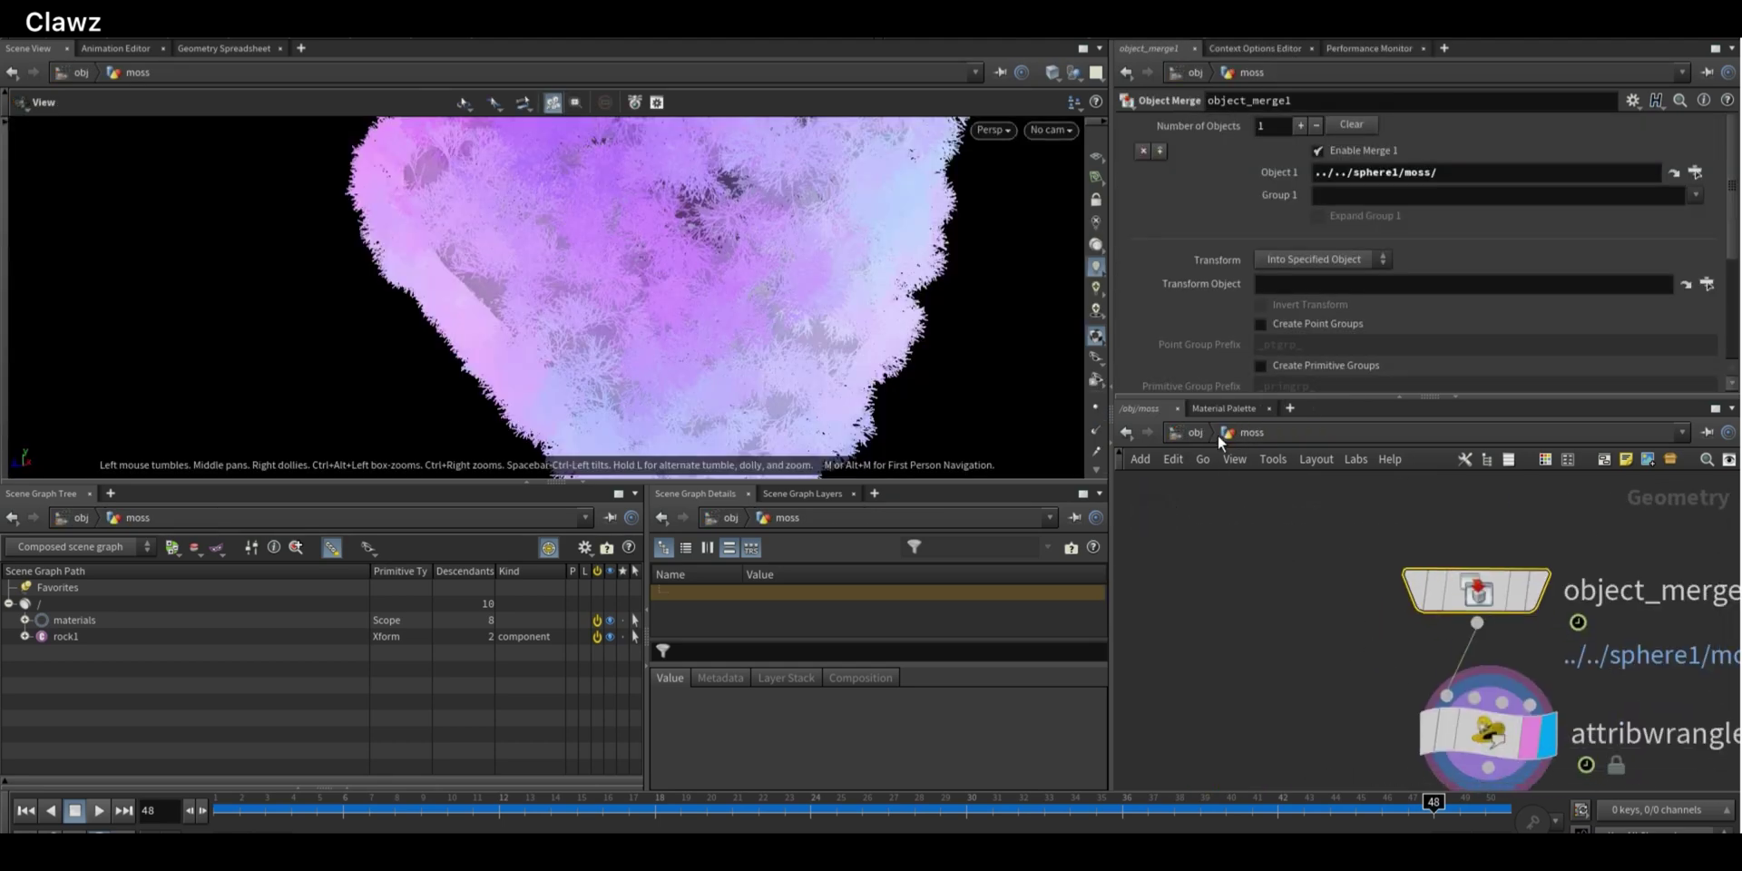
left_click(1203, 434)
double_click(1279, 640)
key("Tab")
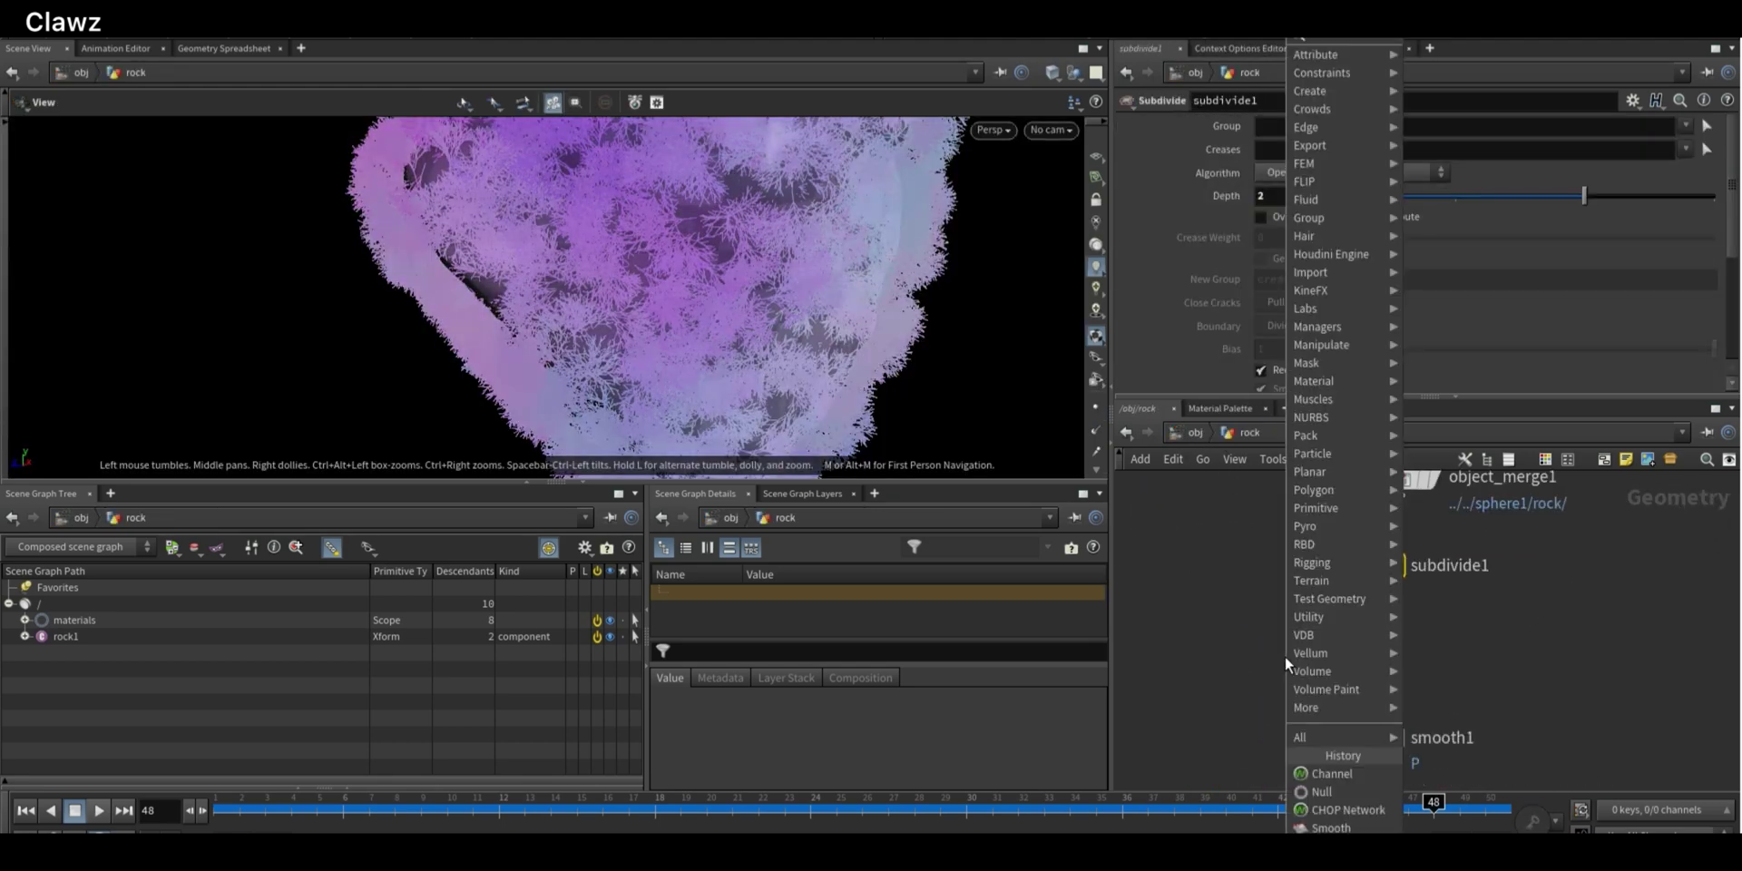
type("uvproj")
key("Return")
left_click(1285, 656)
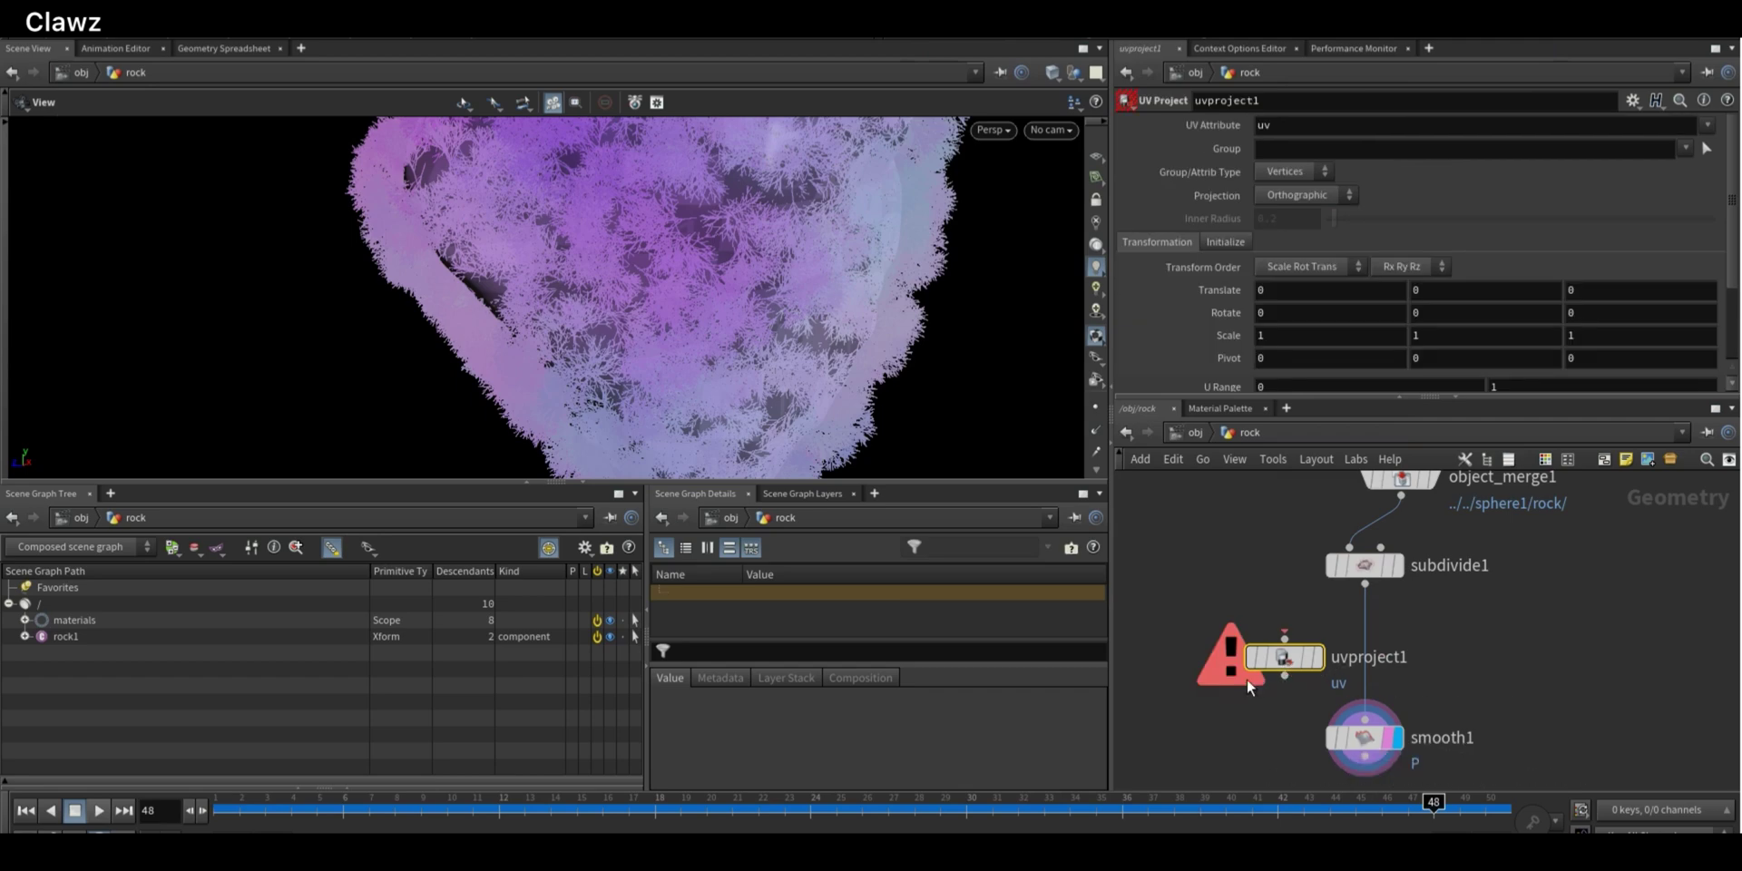
Insert the UV Project between subdivide1 and smooth1 and display its result
left_click_drag(1292, 655, 1373, 642)
scroll(1372, 641, "up", 4)
left_click(1438, 647)
left_click(1196, 432)
left_click(1324, 592)
double_click(1296, 675)
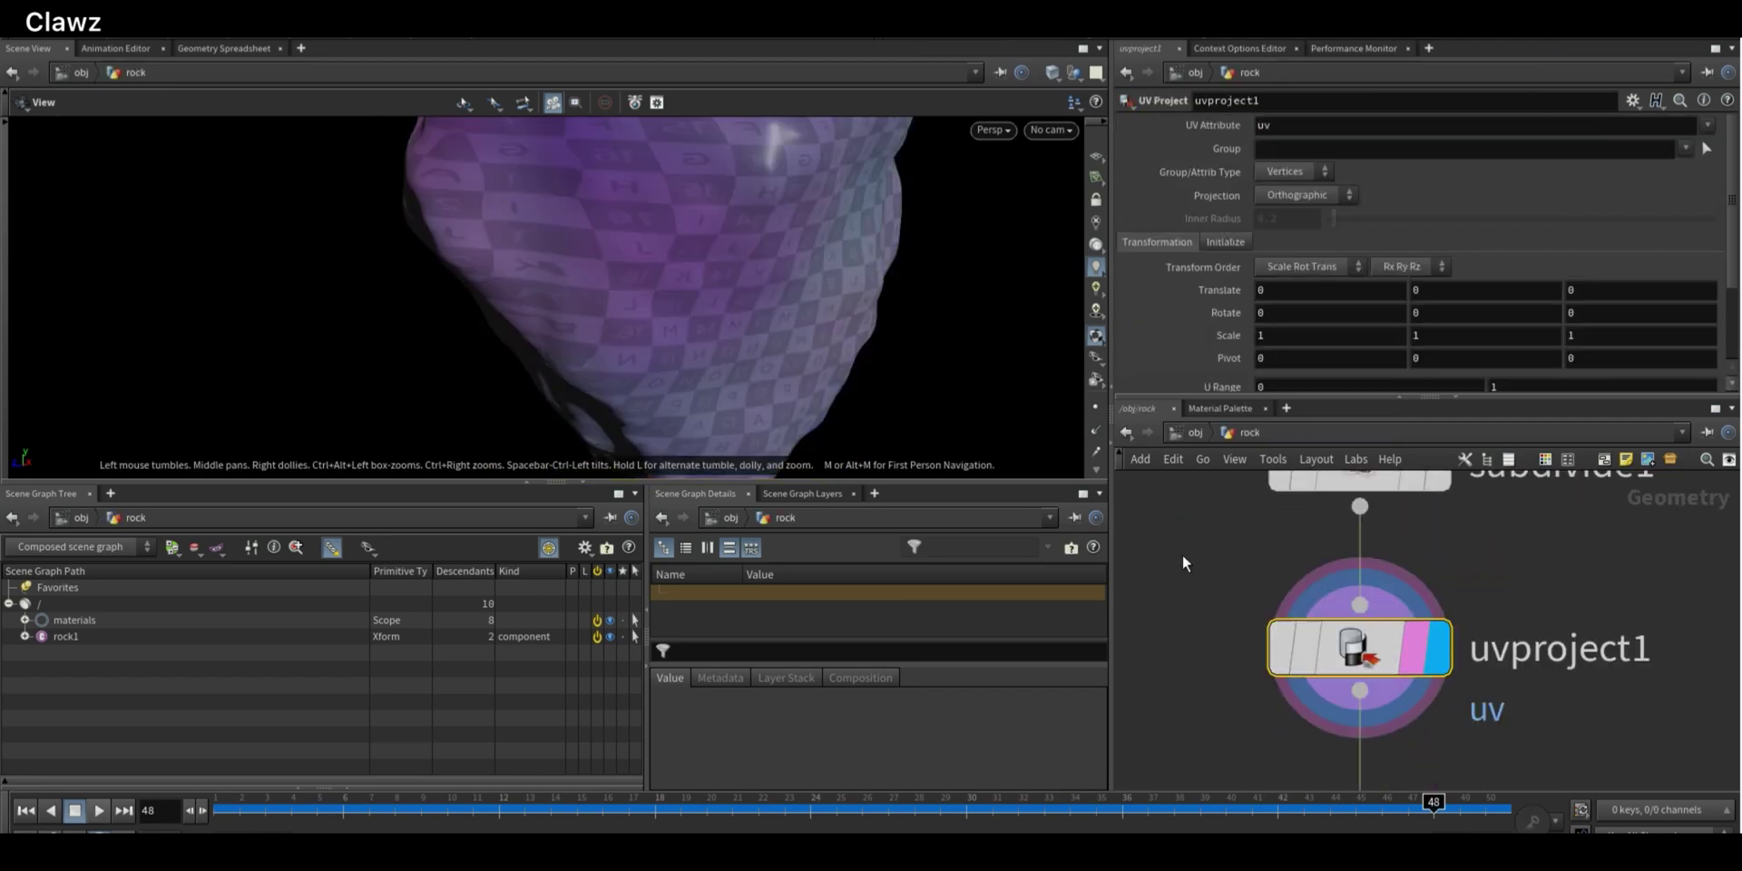
Set the UV Project's projection to Polar
left_click_drag(907, 304, 476, 313)
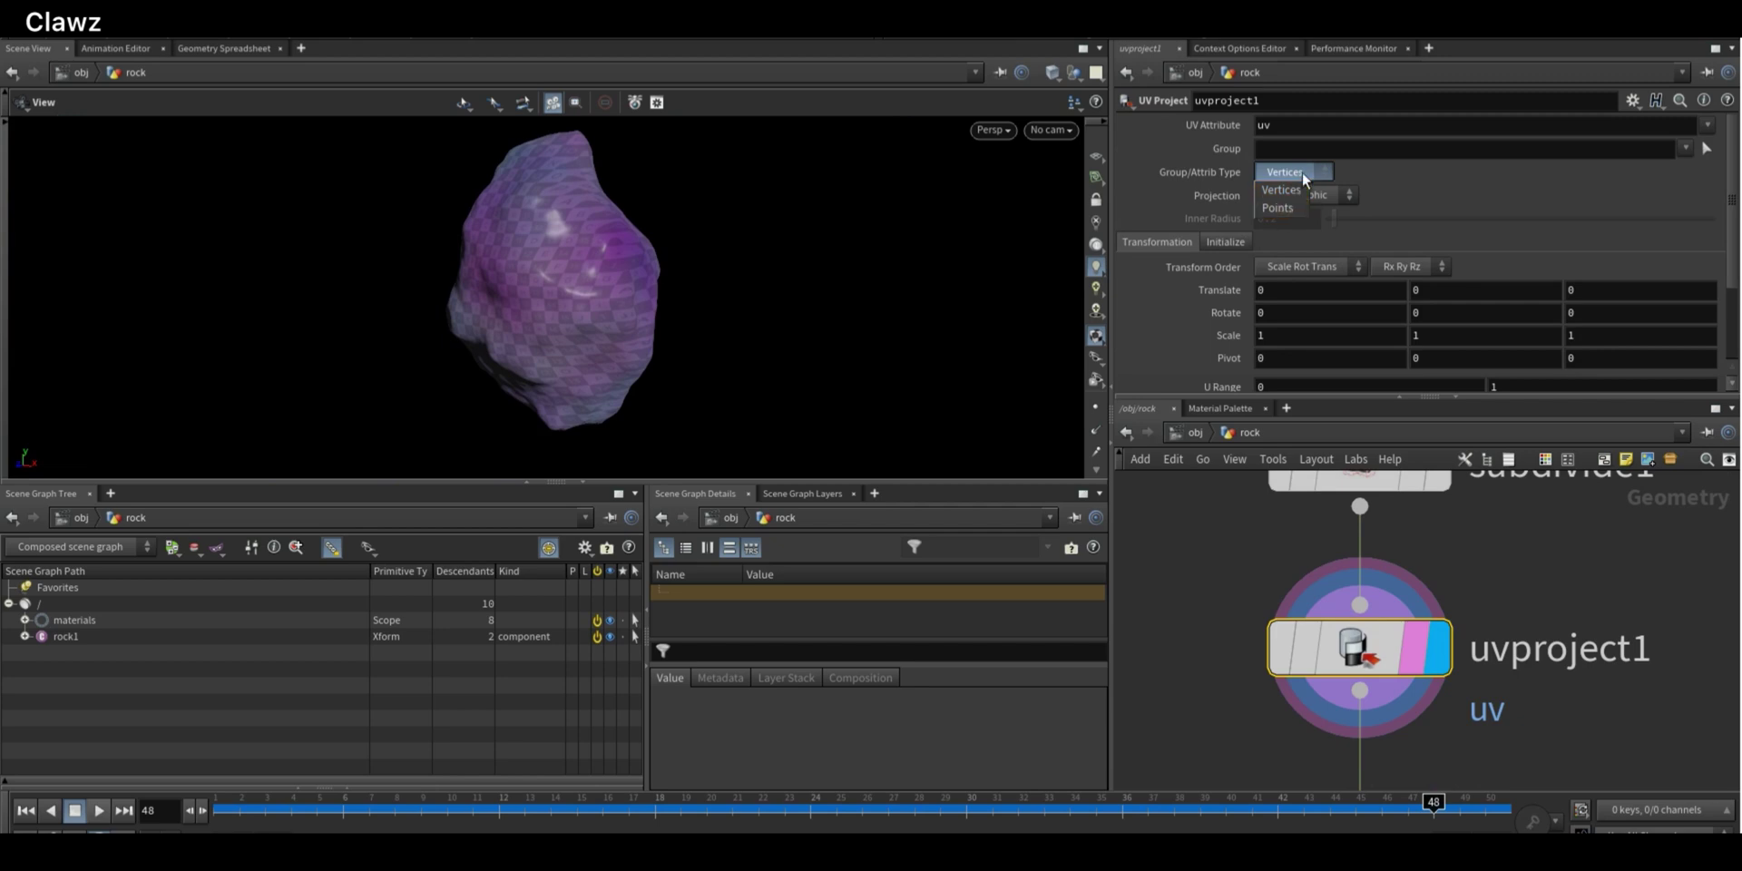
left_click(1288, 195)
left_click(1288, 234)
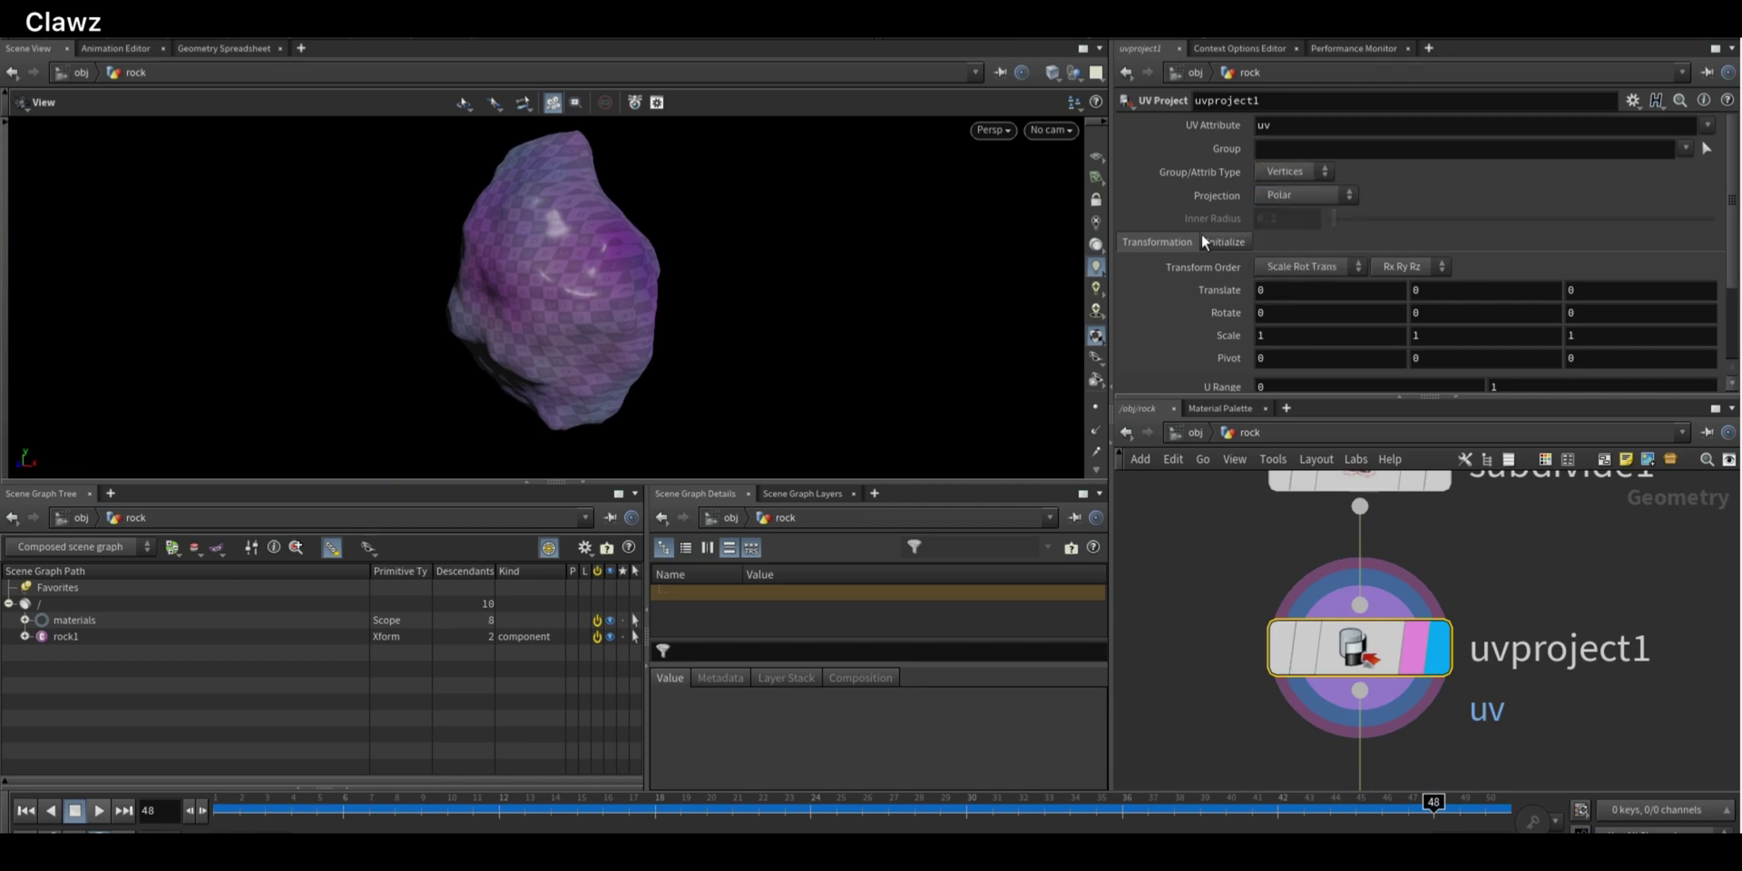
left_click_drag(785, 270, 858, 316)
scroll(1555, 531, "down", 3)
Return to the rock material subnet in materiallibrary3 and duplicate the diffuse tiled image node
key("3")
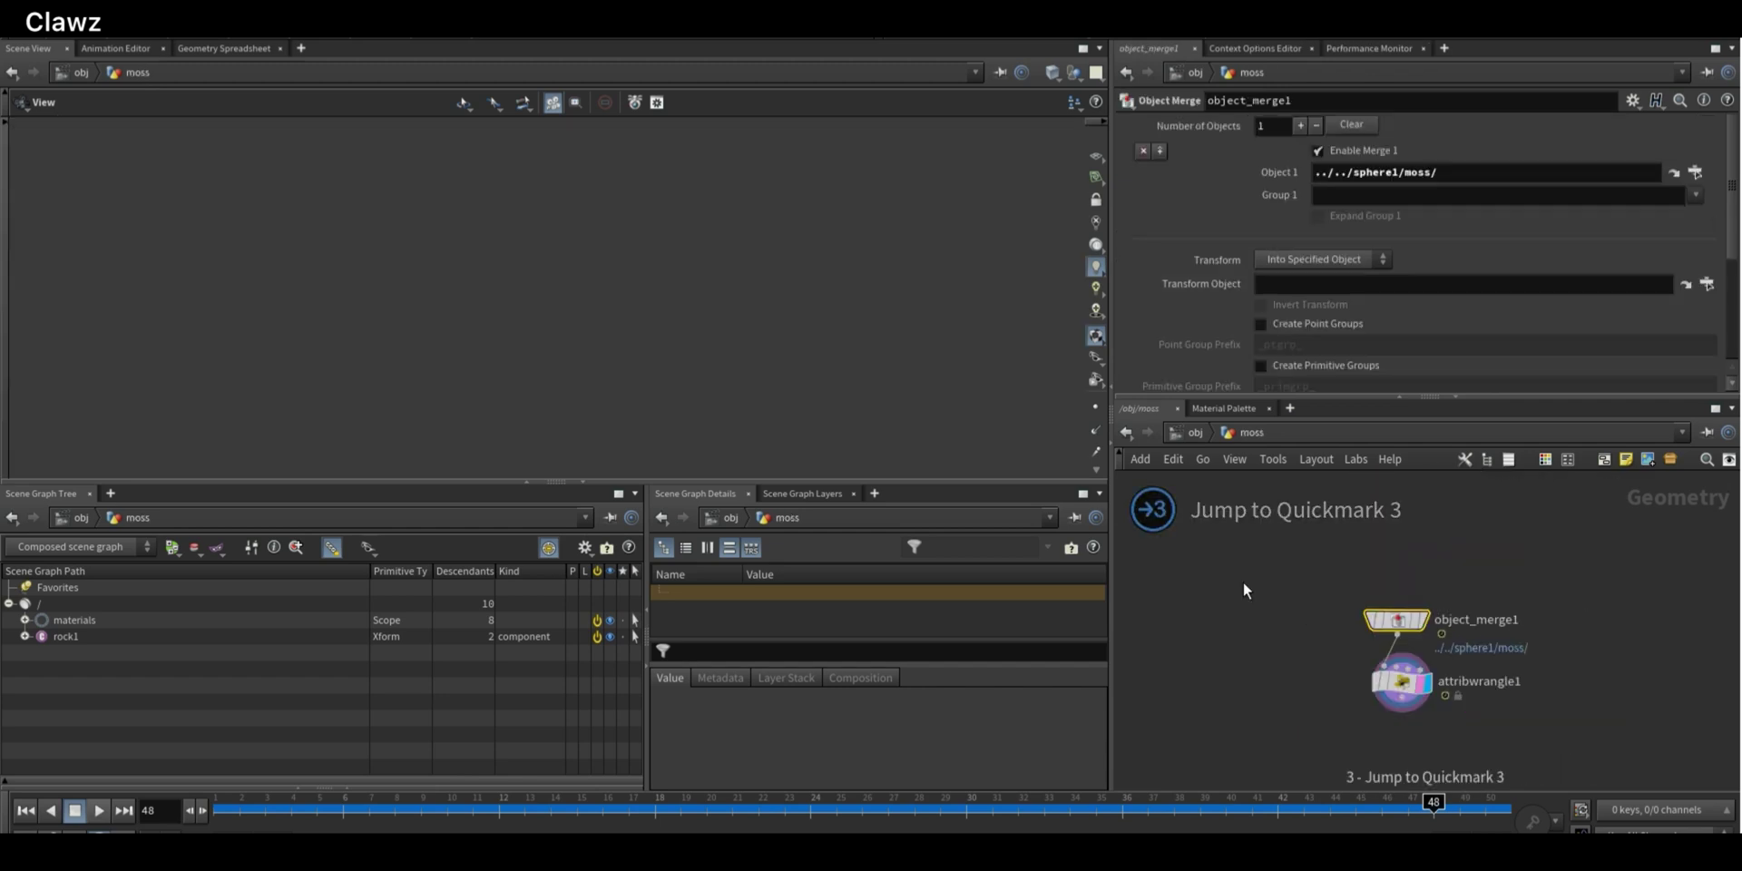
key("2")
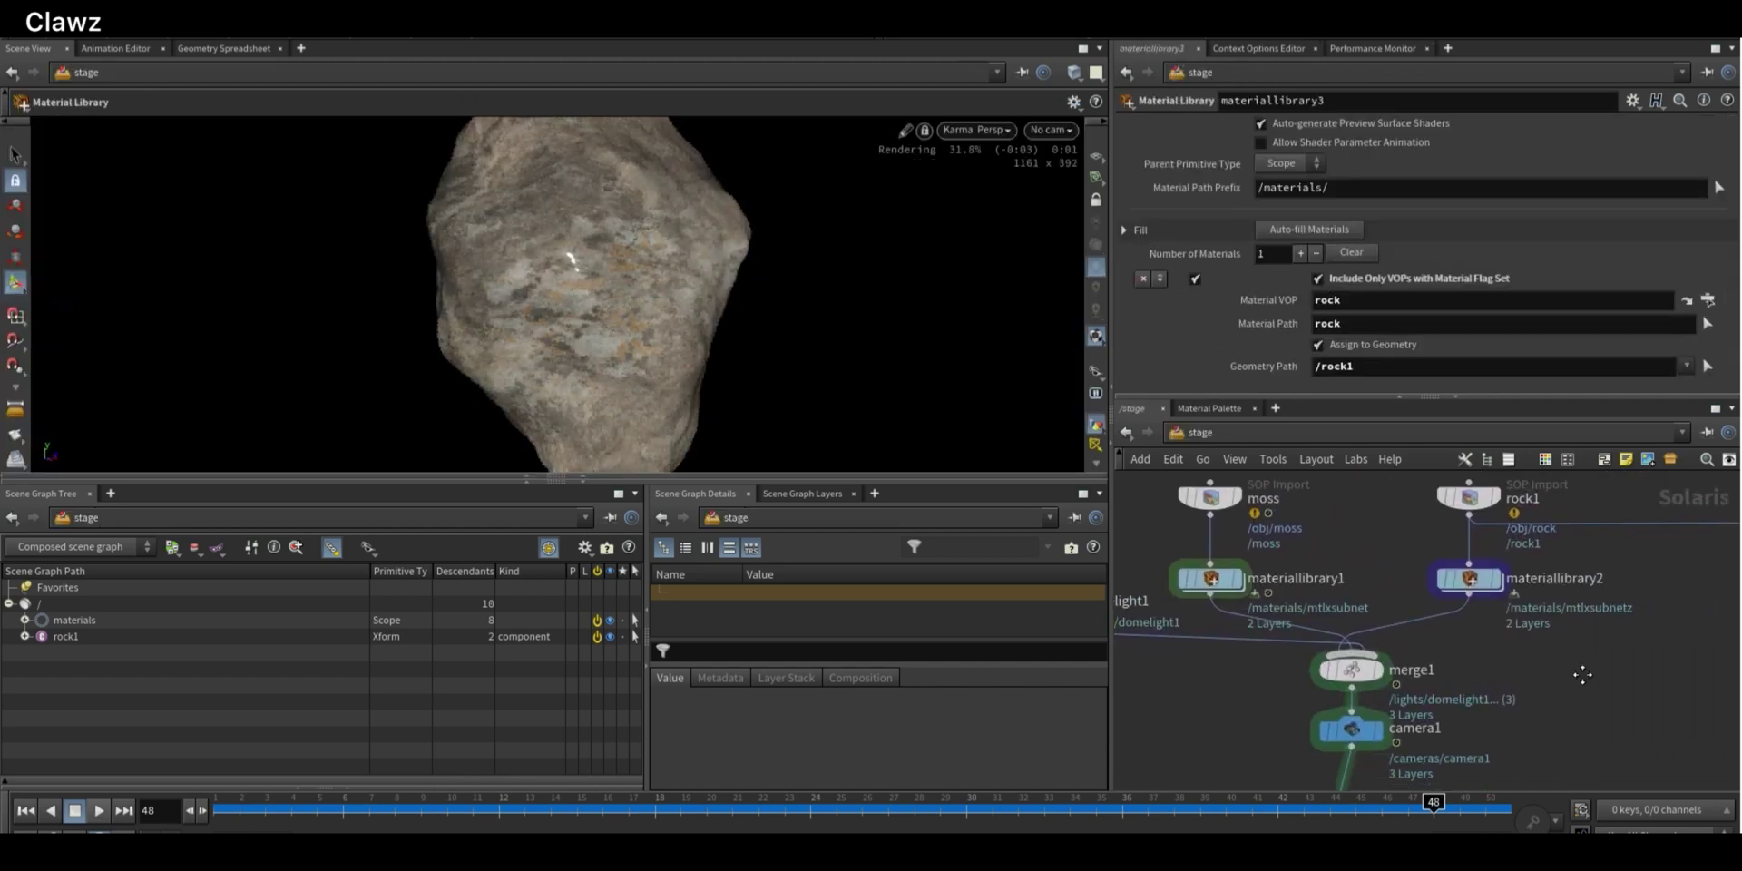
double_click(1324, 528)
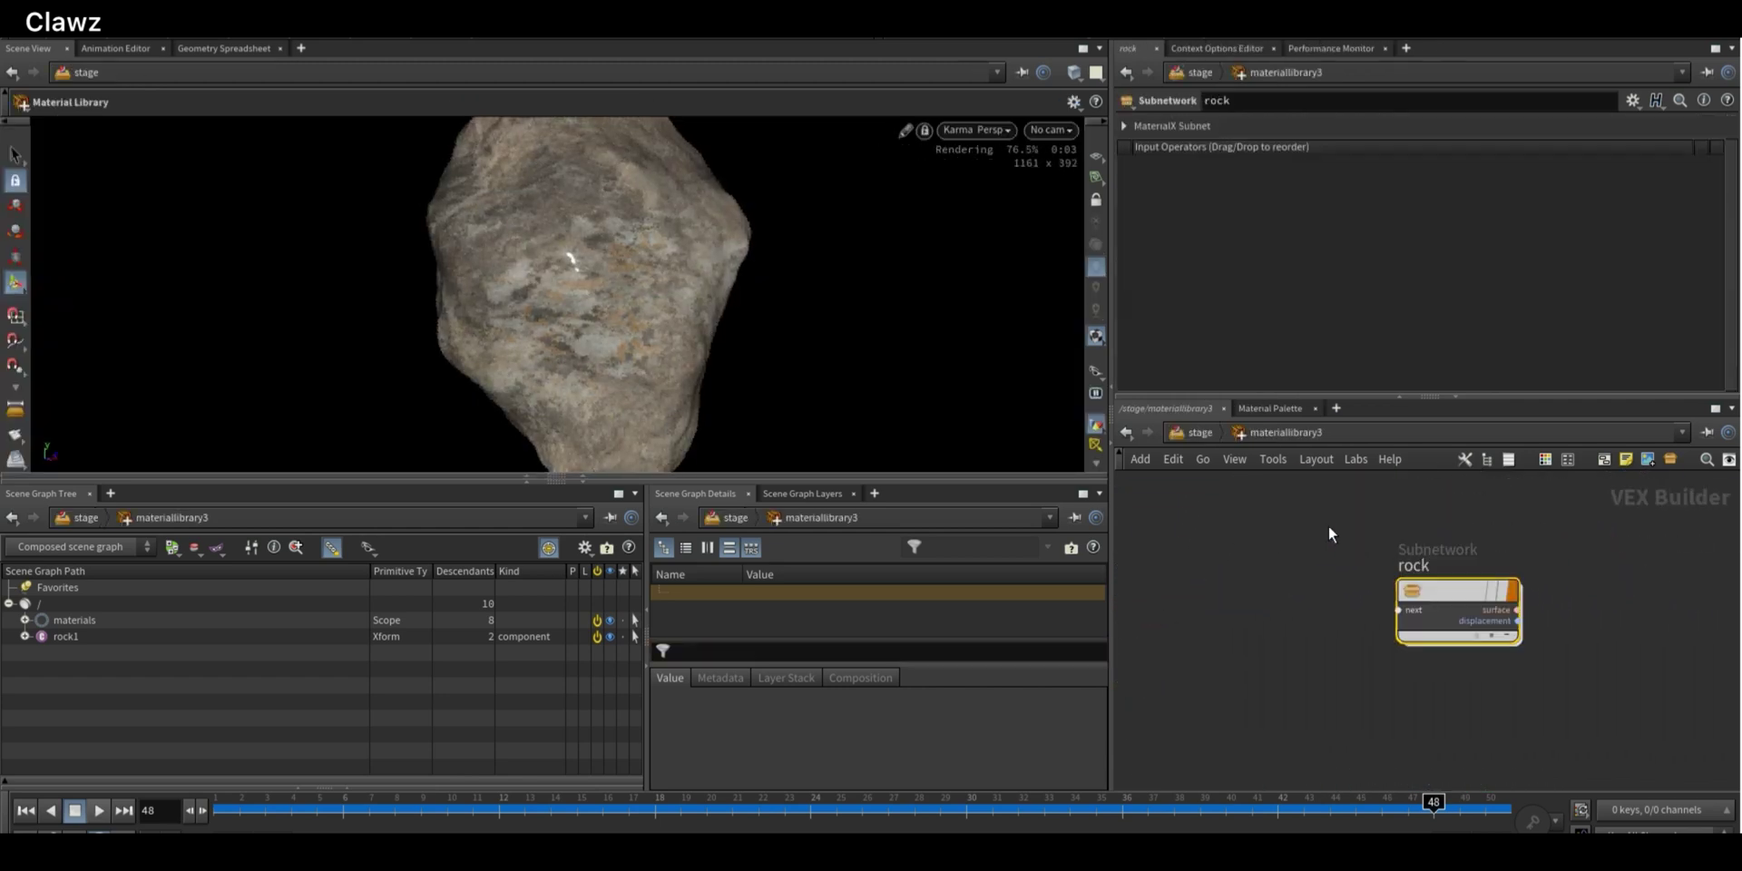
double_click(1424, 607)
scroll(1301, 610, "down", 2)
middle_click_drag(1384, 660, 1403, 535)
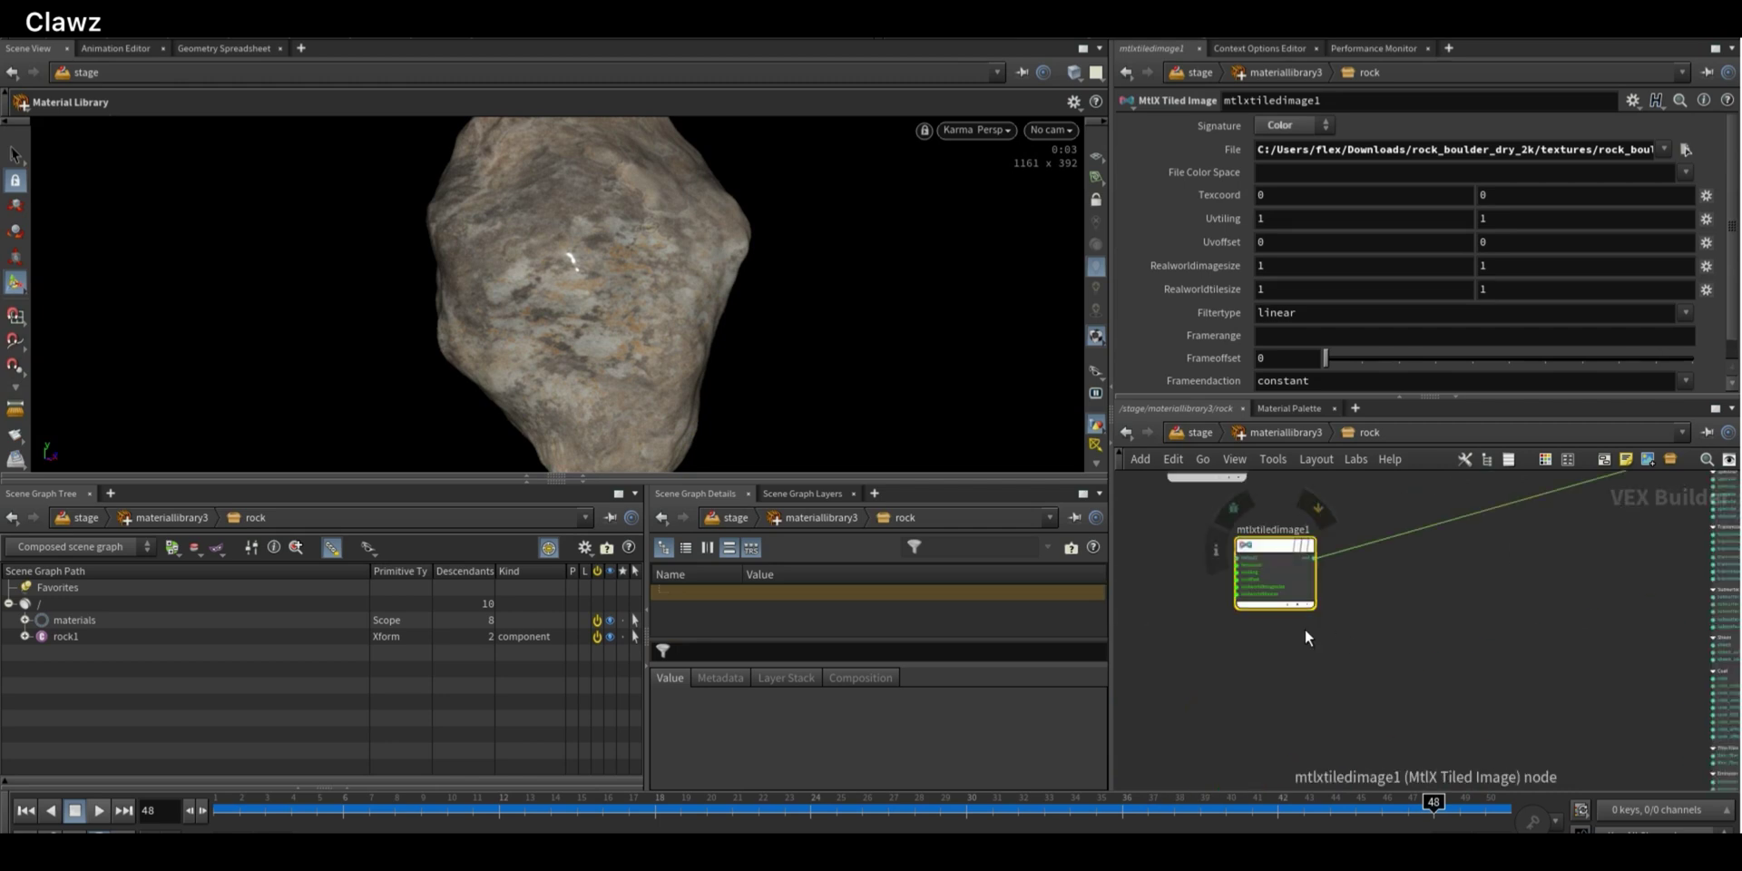
key("ctrl+c")
key("ctrl+v")
scroll(1281, 657, "up", 3)
Rename the duplicated tiled image node rough2
left_click(1304, 653)
left_click_drag(1331, 654, 1058, 653)
type("rough")
left_click(1314, 654)
left_click_drag(1314, 654, 1139, 673)
type("rough")
key("Delete")
key("Delete")
key("Return")
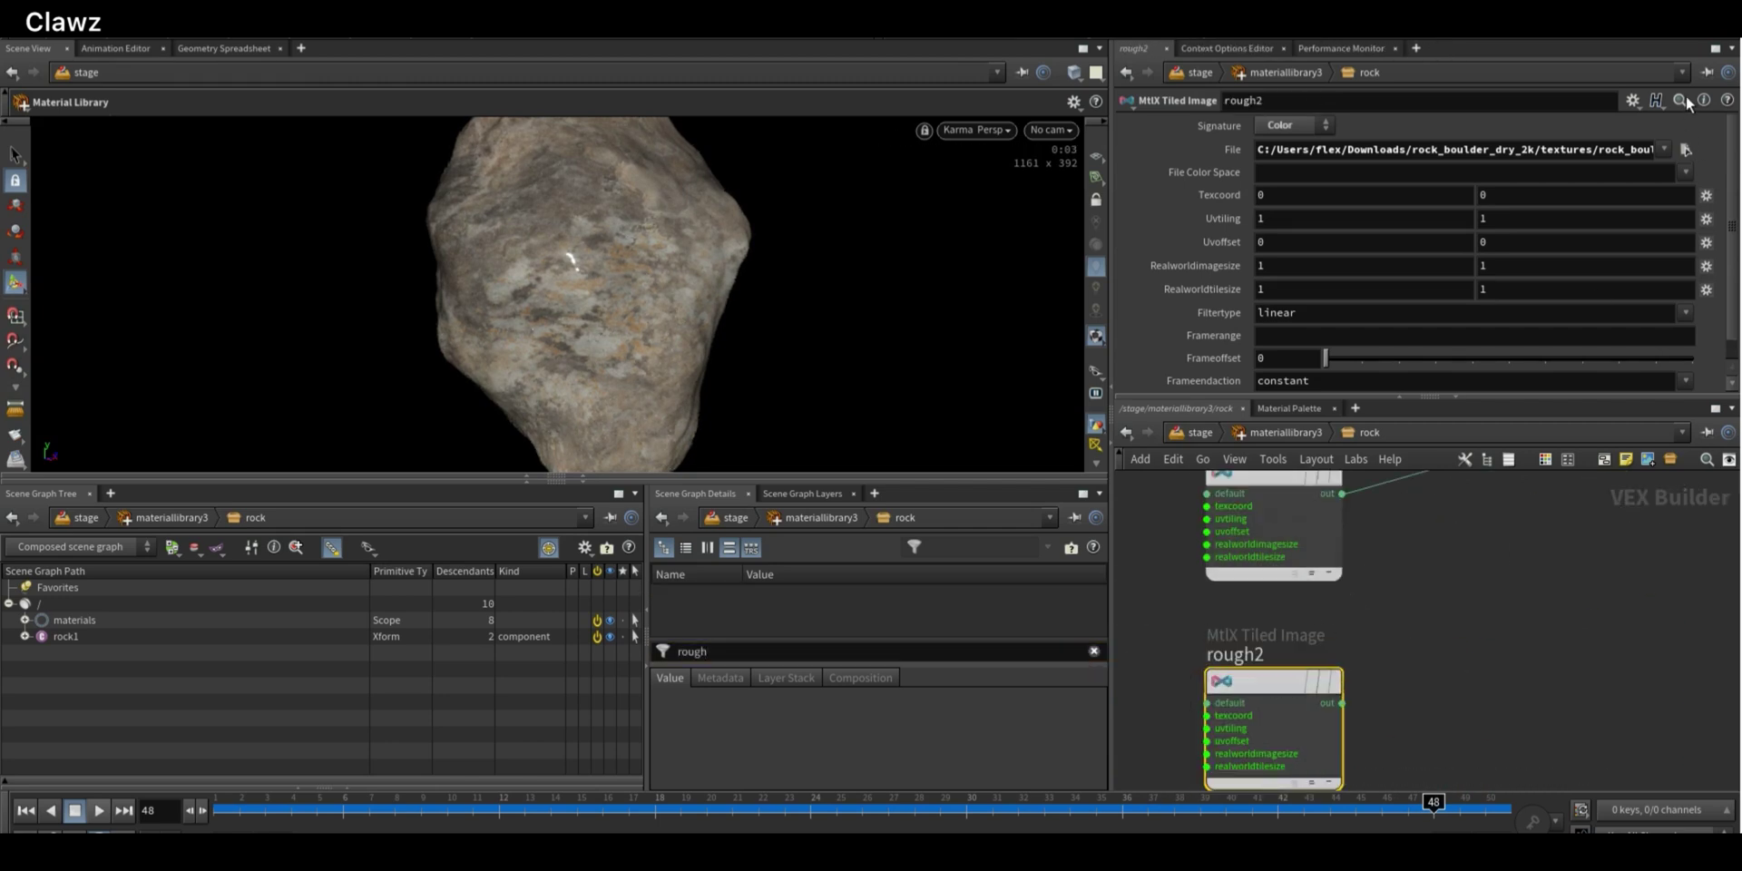
Load rock_boulder_dry_rough_2k.exr as rough2's texture file
left_click(1686, 150)
left_click(1407, 148)
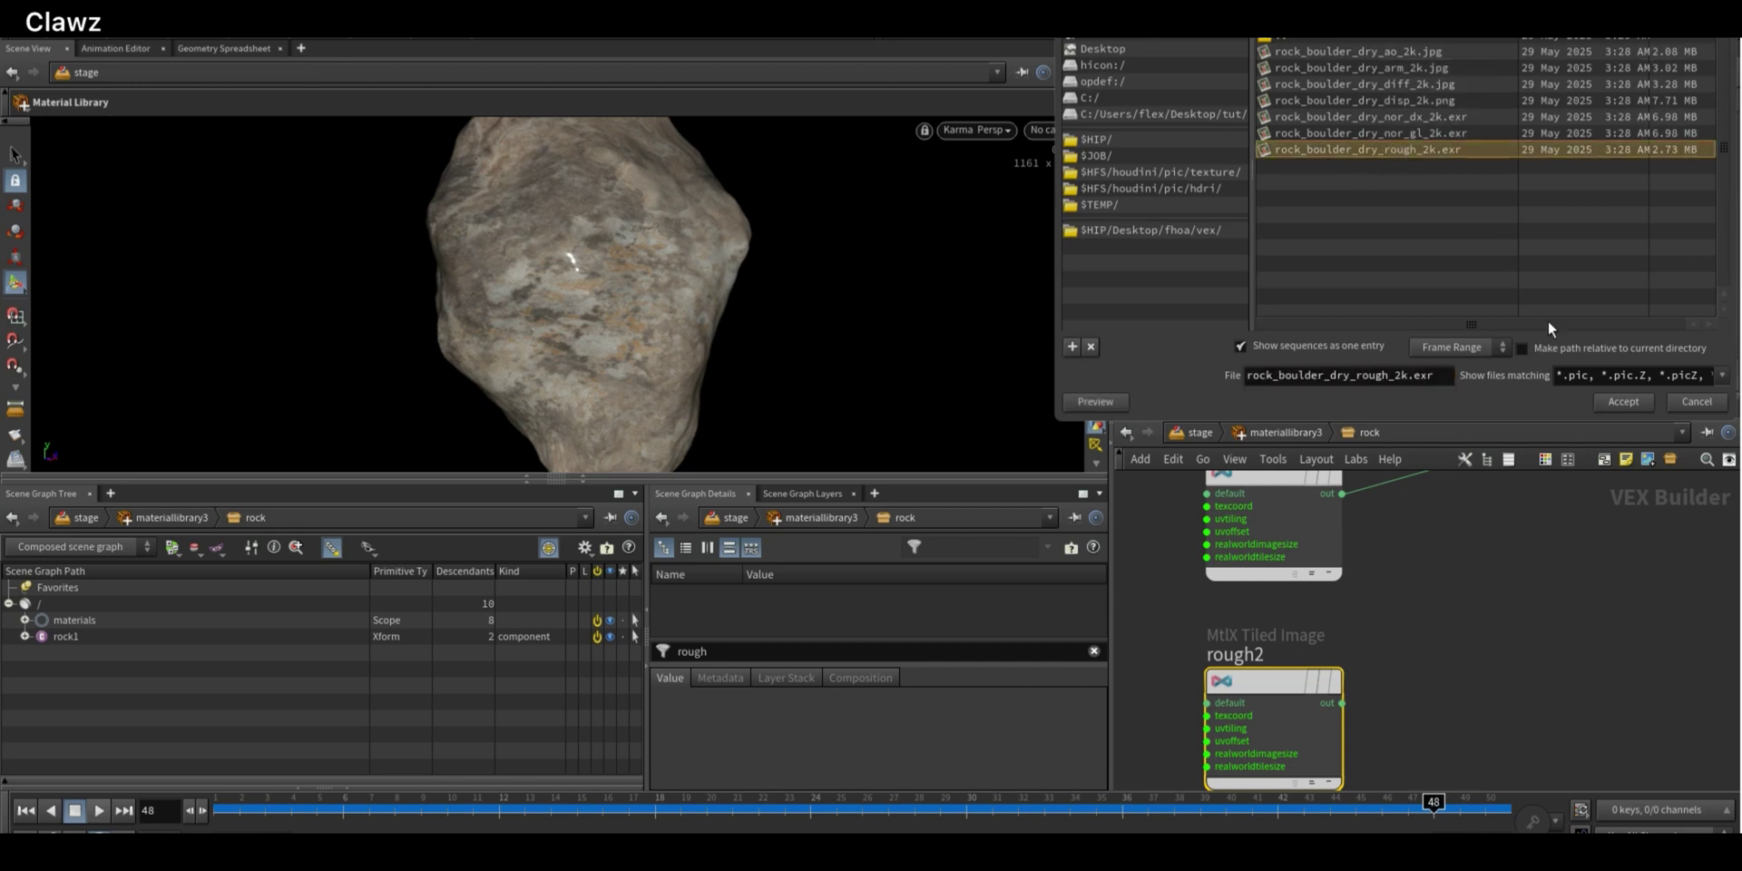
left_click(1622, 401)
scroll(1435, 737, "down", 3)
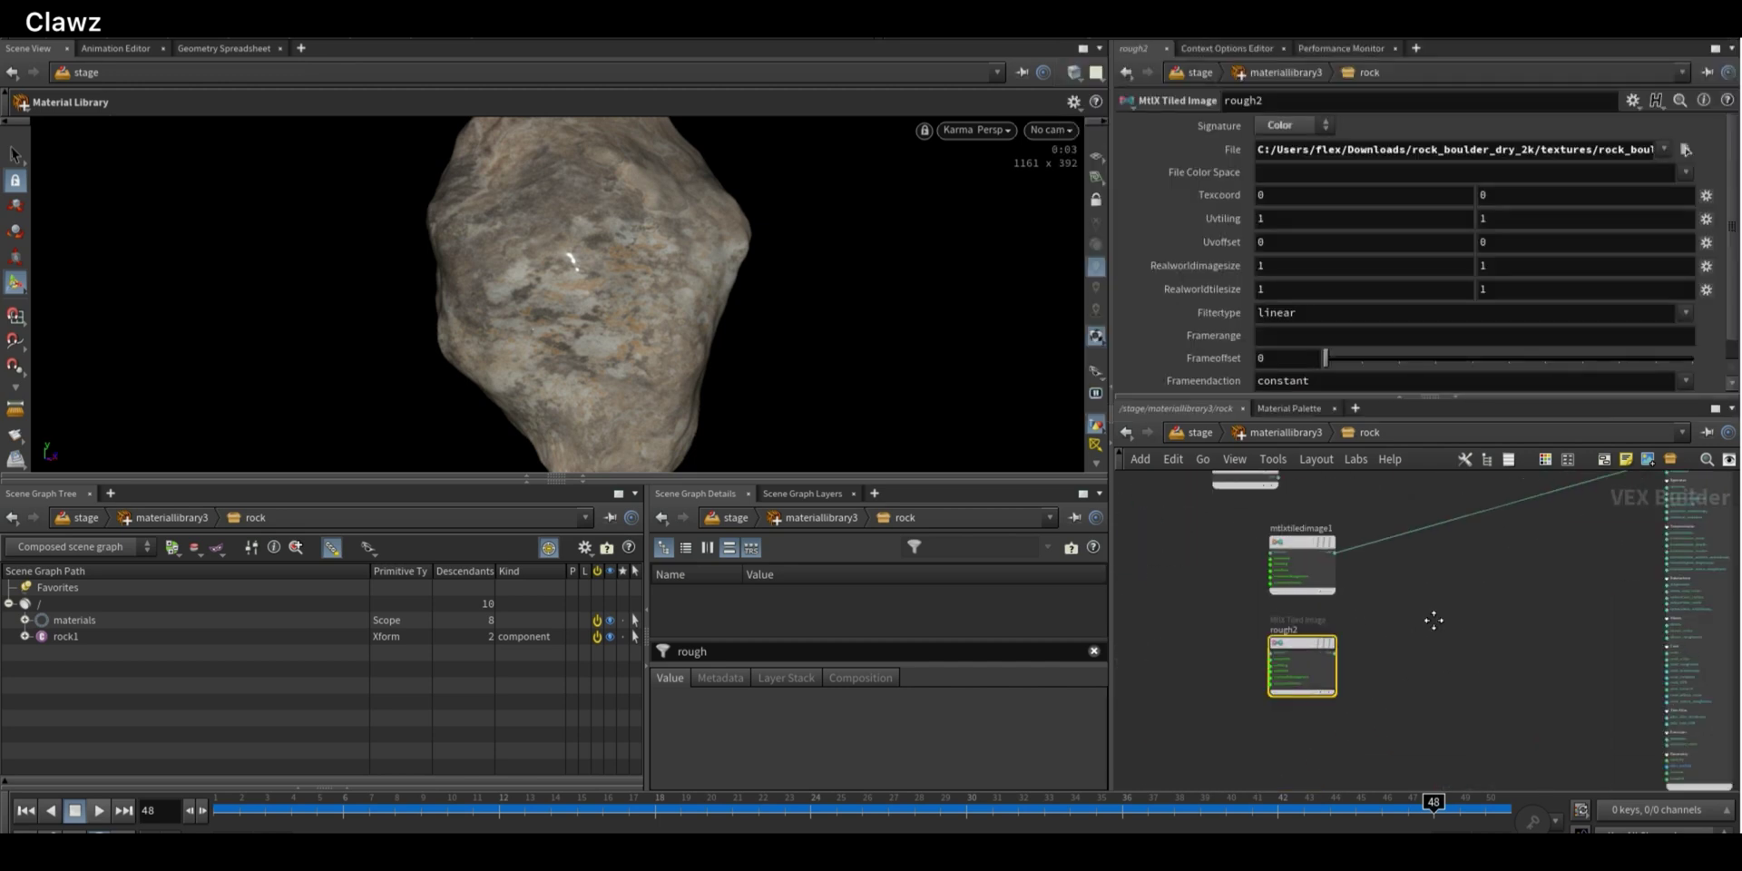
Wire rough2's output into the standard surface's diffuse_roughness and specular_roughness inputs
left_click(1352, 646)
middle_click_drag(1653, 475, 1368, 570)
scroll(1368, 570, "up", 5)
left_click(1497, 509)
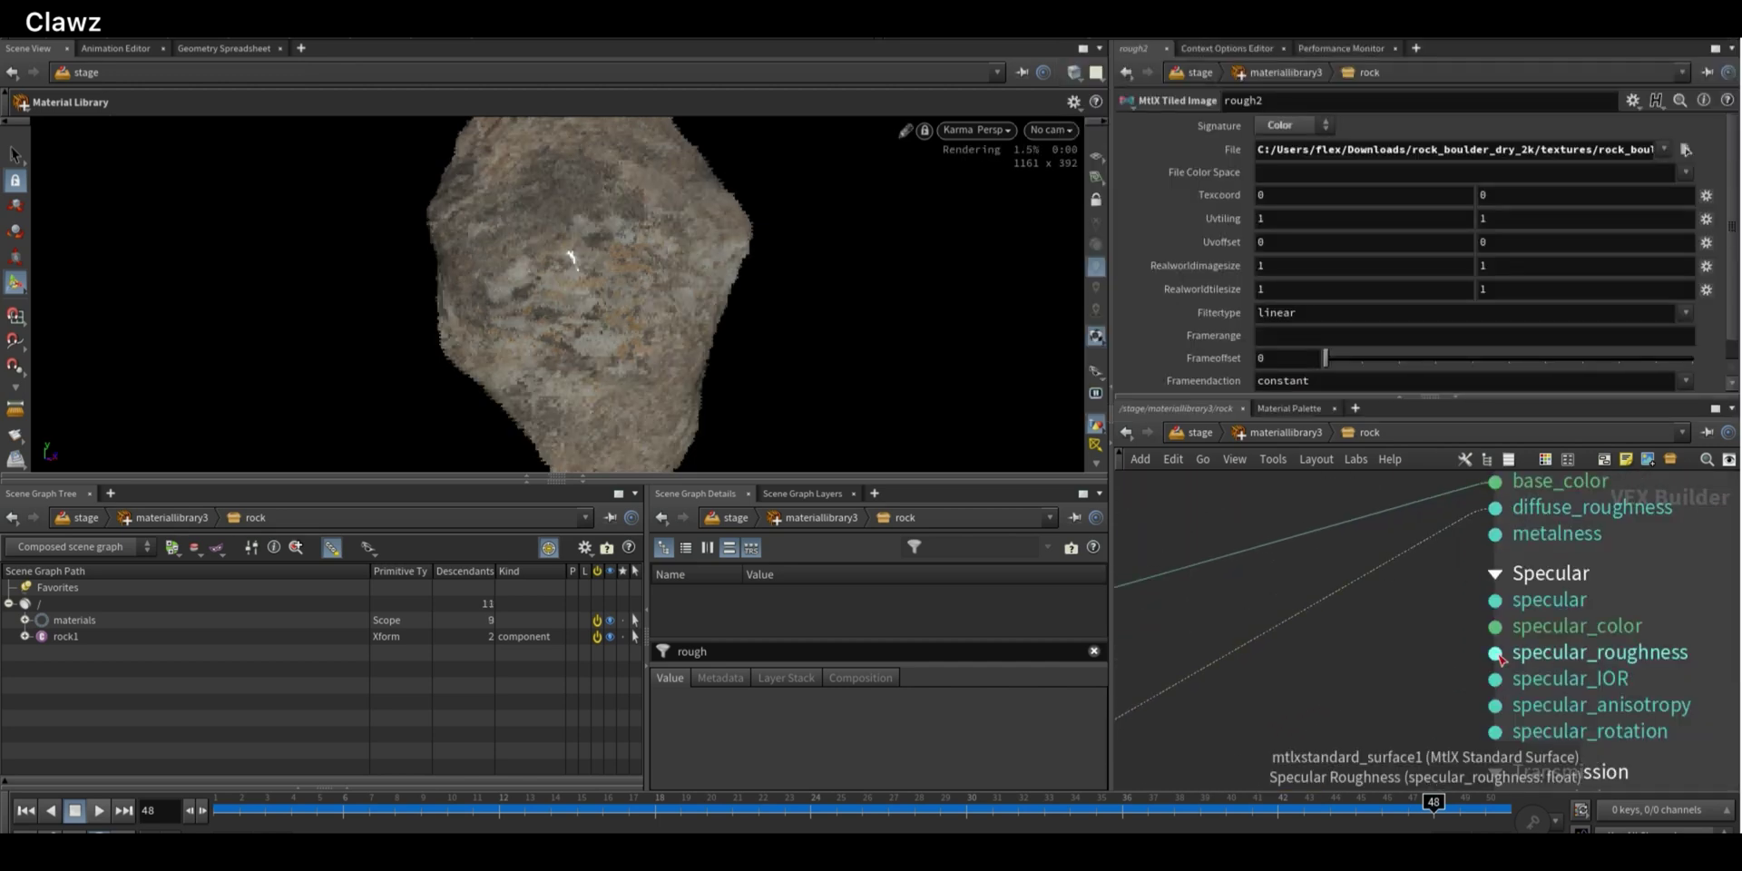
left_click(1496, 654)
scroll(1452, 635, "down", 3)
middle_click_drag(1288, 726, 1575, 583)
middle_click_drag(1171, 751, 1388, 651)
left_click(1379, 655)
scroll(1412, 614, "down", 4)
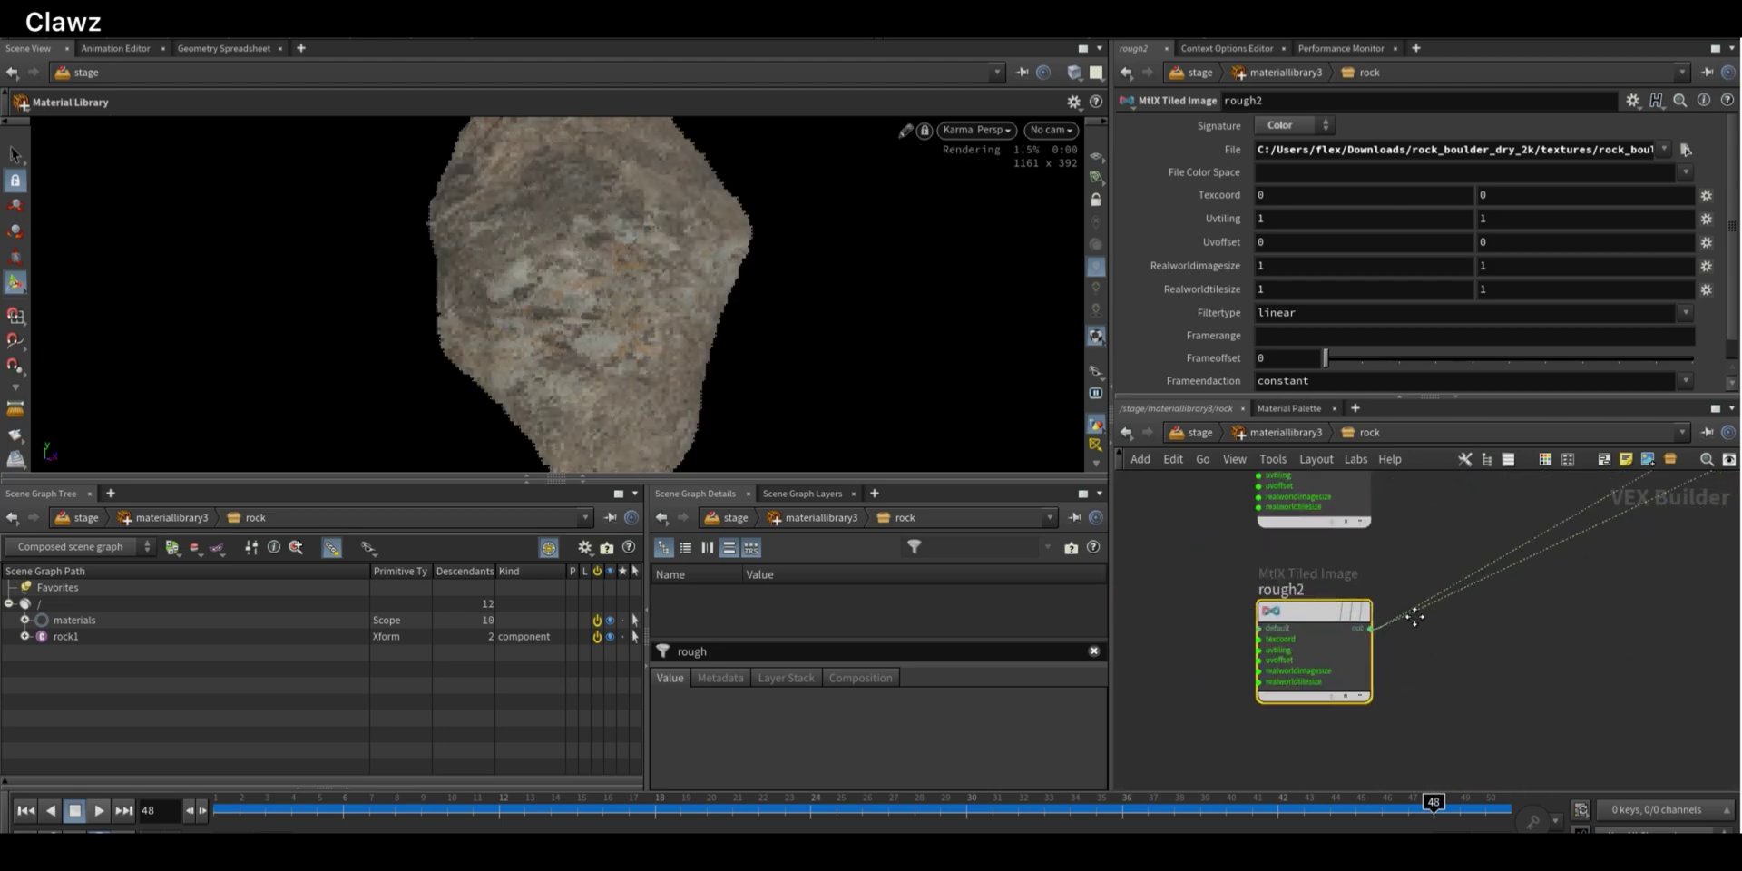
Duplicate the roughness tiled image node below and rename the copy normal3
left_click_drag(1271, 622, 1307, 748, "alt")
scroll(1305, 749, "up", 4)
middle_click_drag(1341, 640, 1265, 698)
left_click(1260, 671)
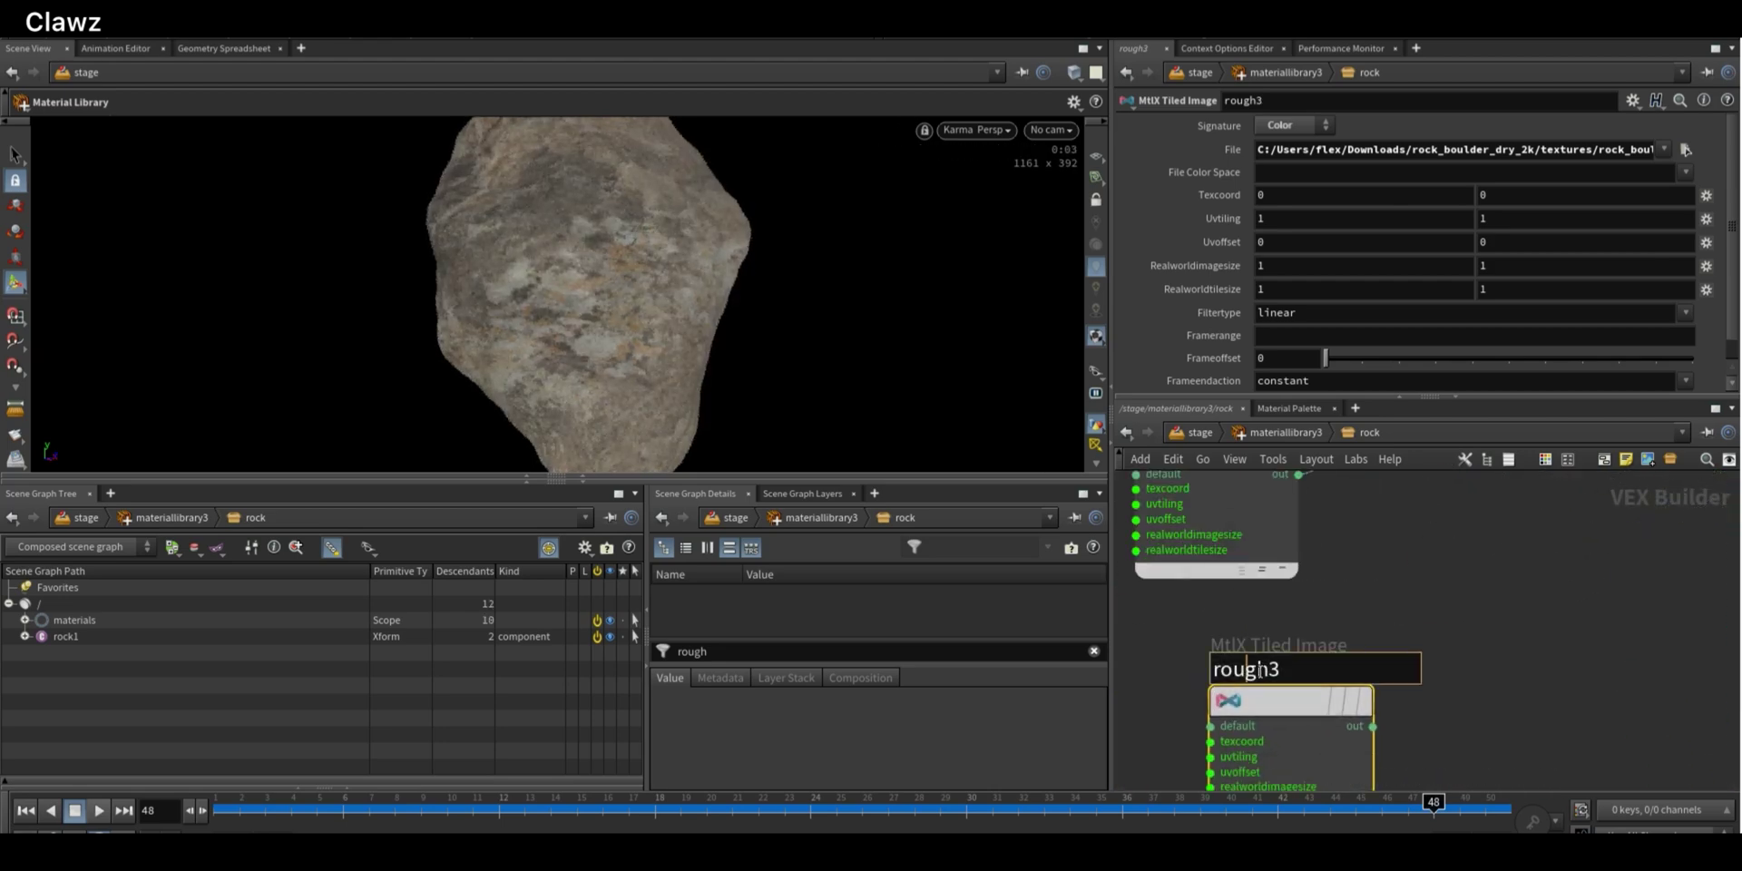
key("BackSpace")
type("normal")
key("BackSpace")
key("Return")
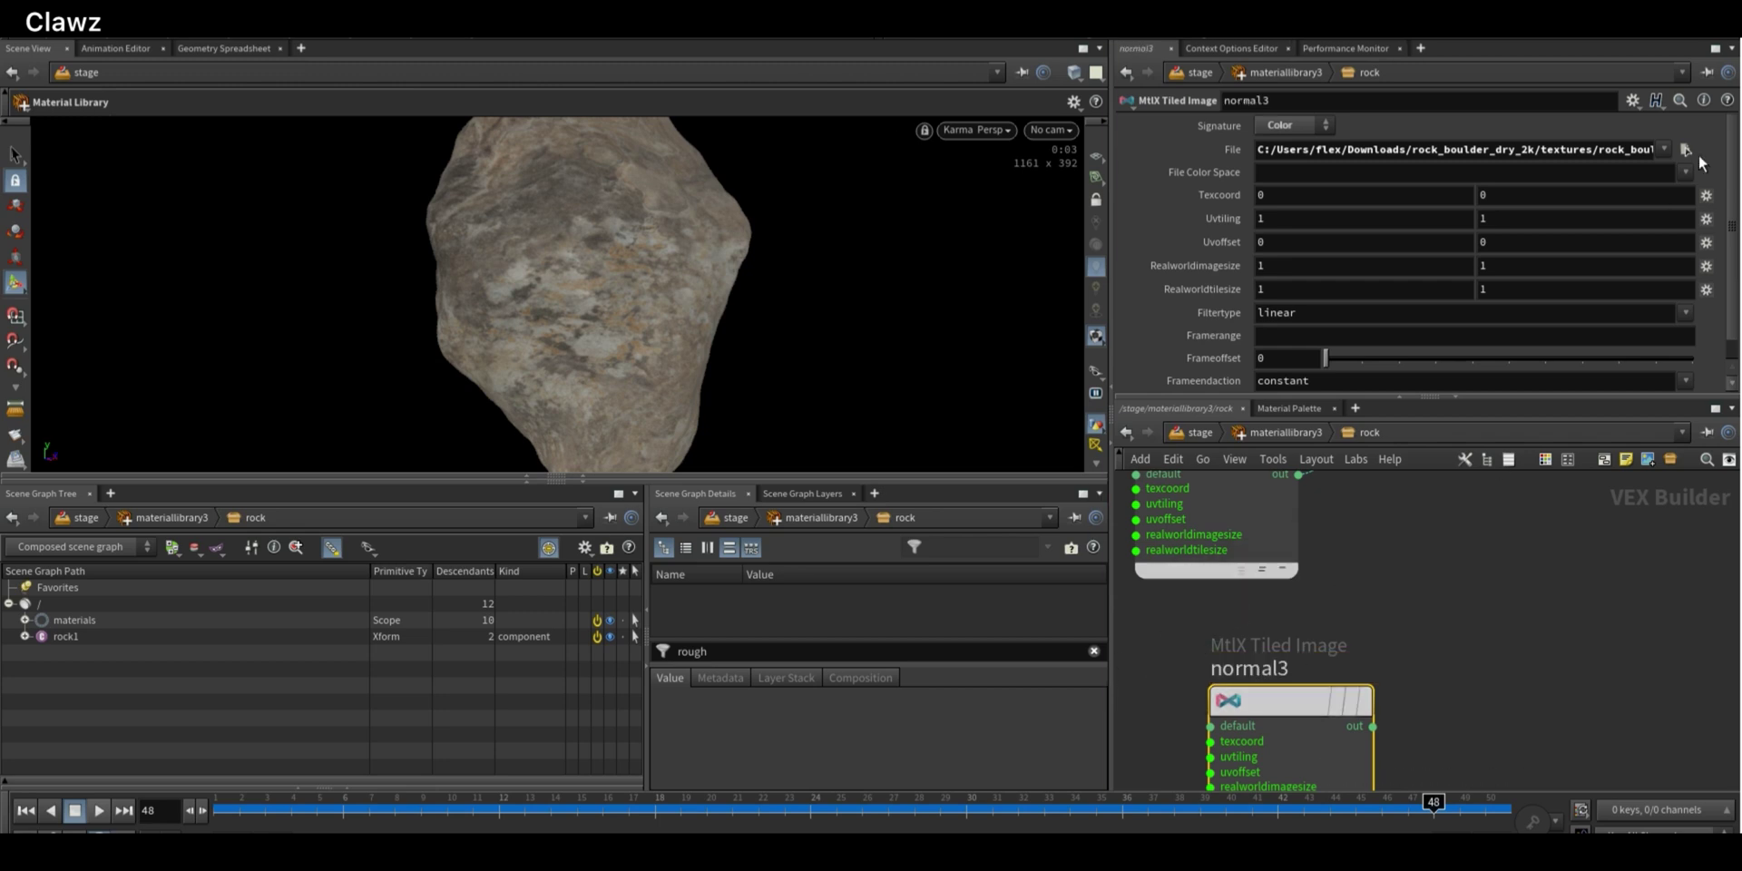
Load rock_boulder_dry_nor_gl_2k.exr as normal3's texture file
left_click(1685, 149)
left_click(1397, 133)
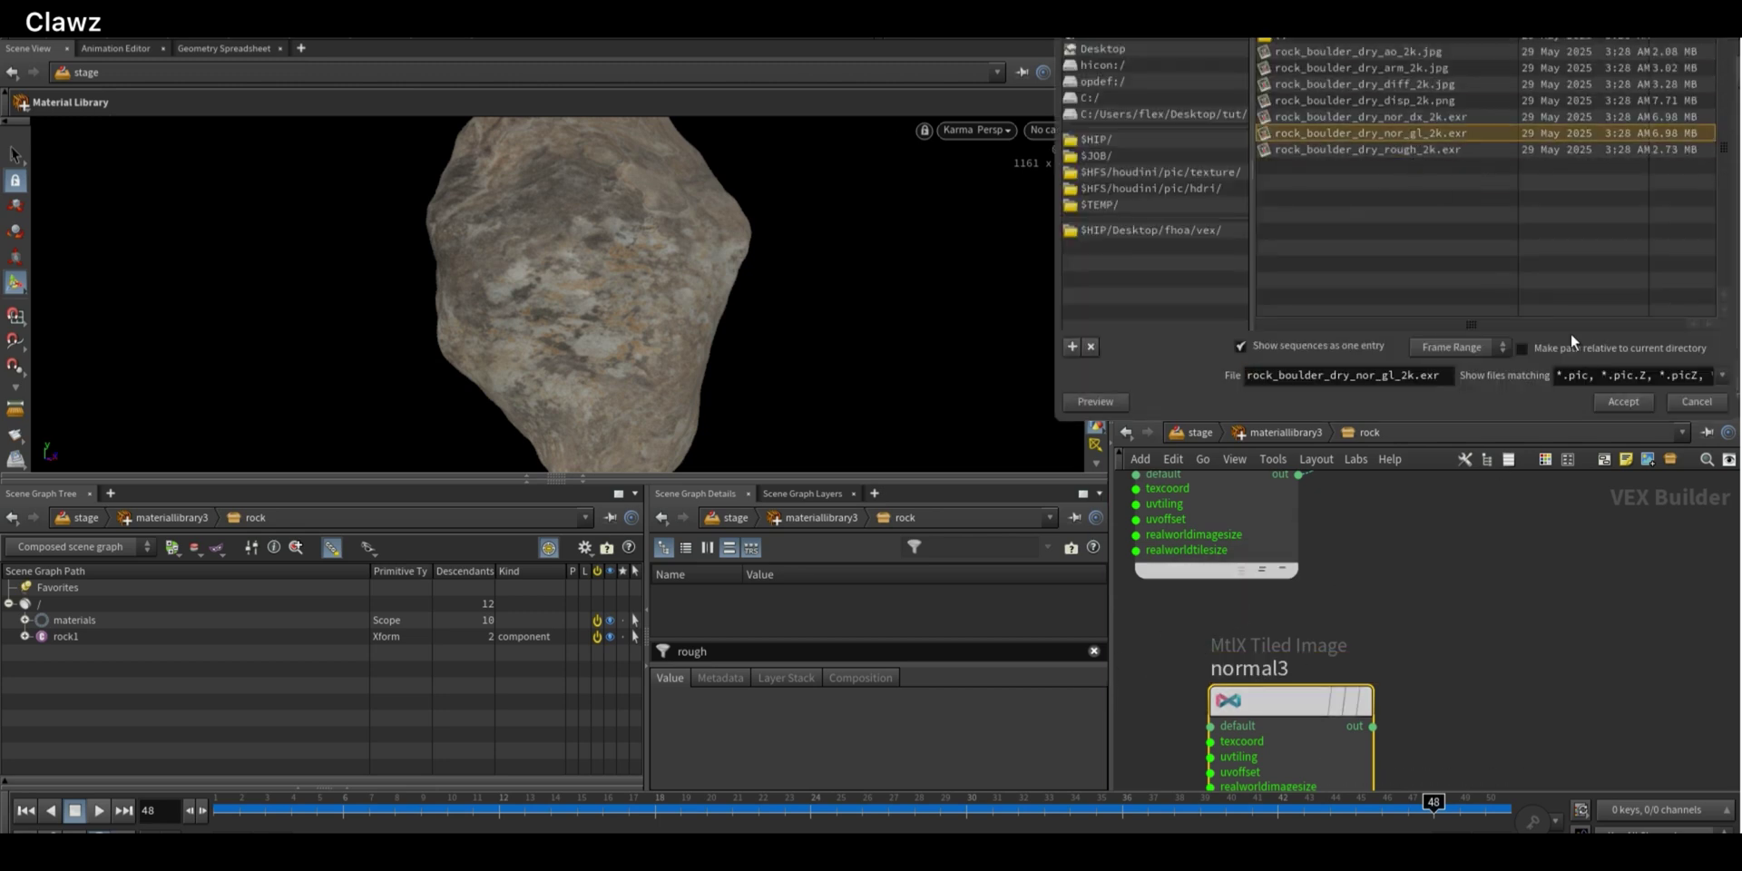
left_click(1635, 401)
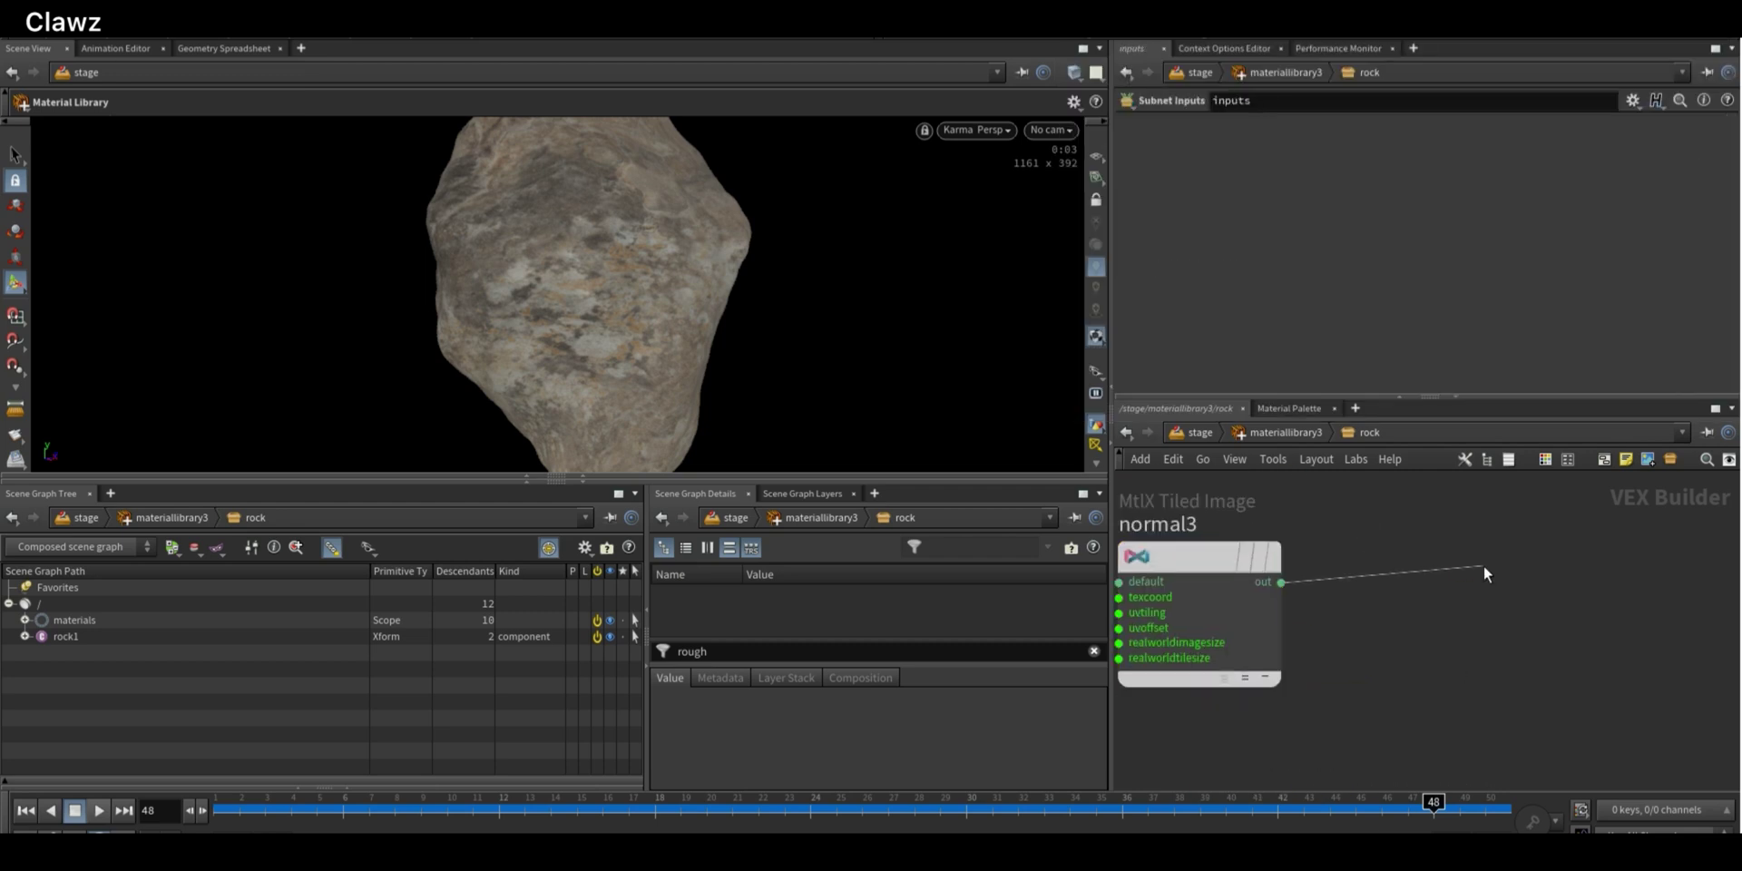
Feed normal3's output into a new MtlX Normalmap node and set its scale to 0.53
key("Tab")
type("nor")
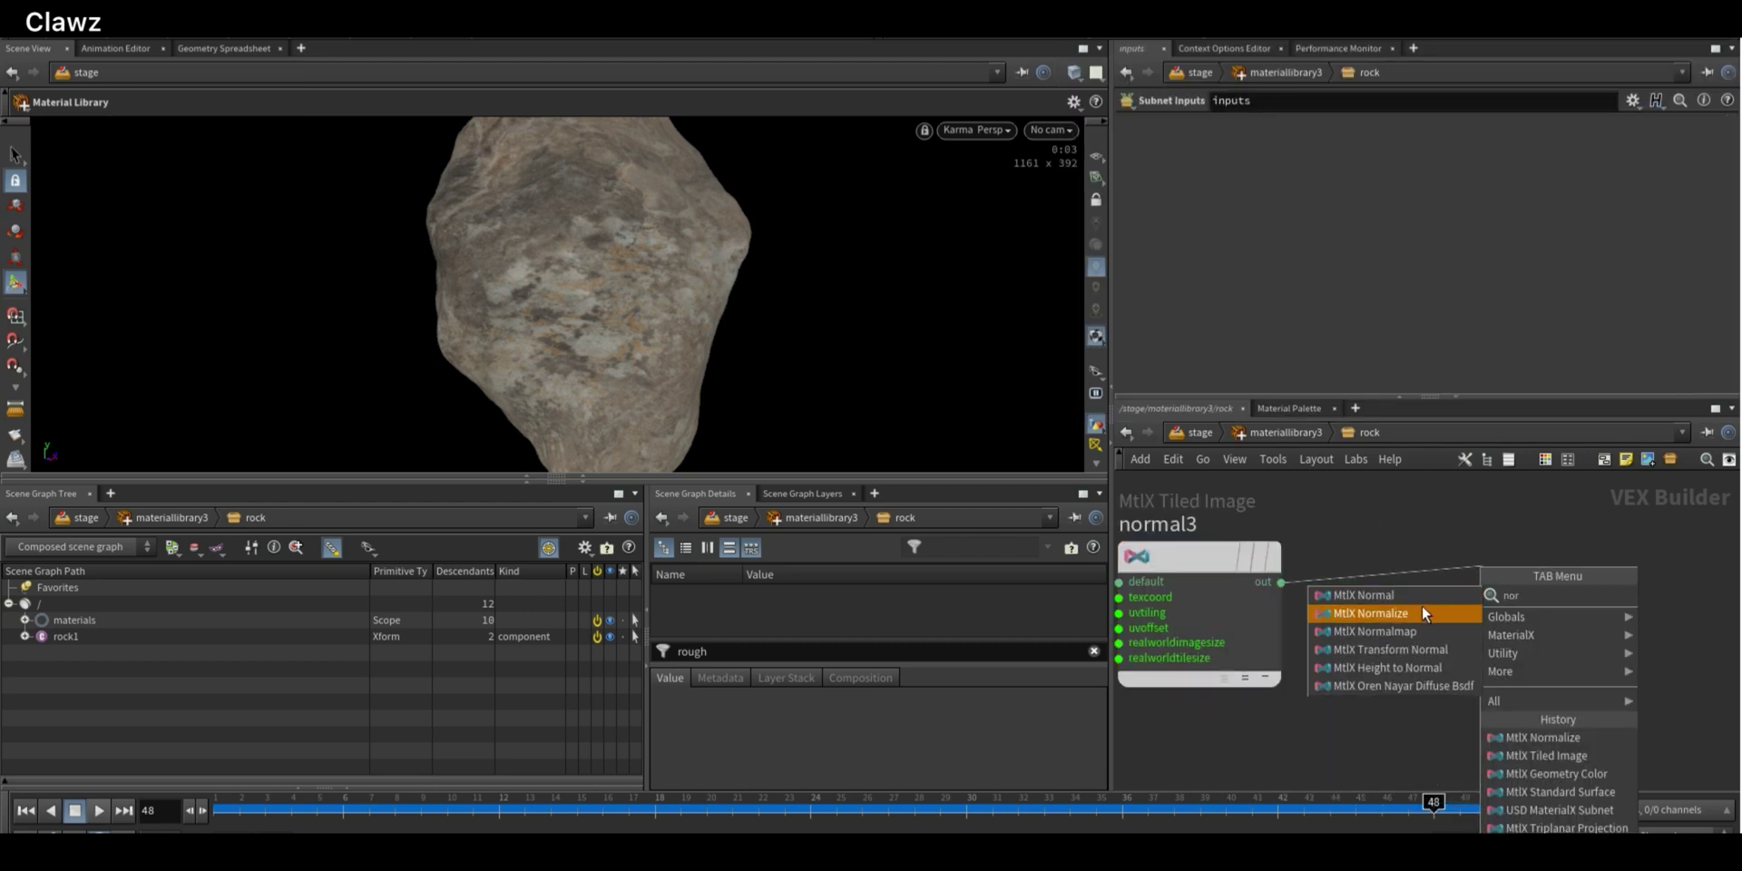
left_click(1427, 631)
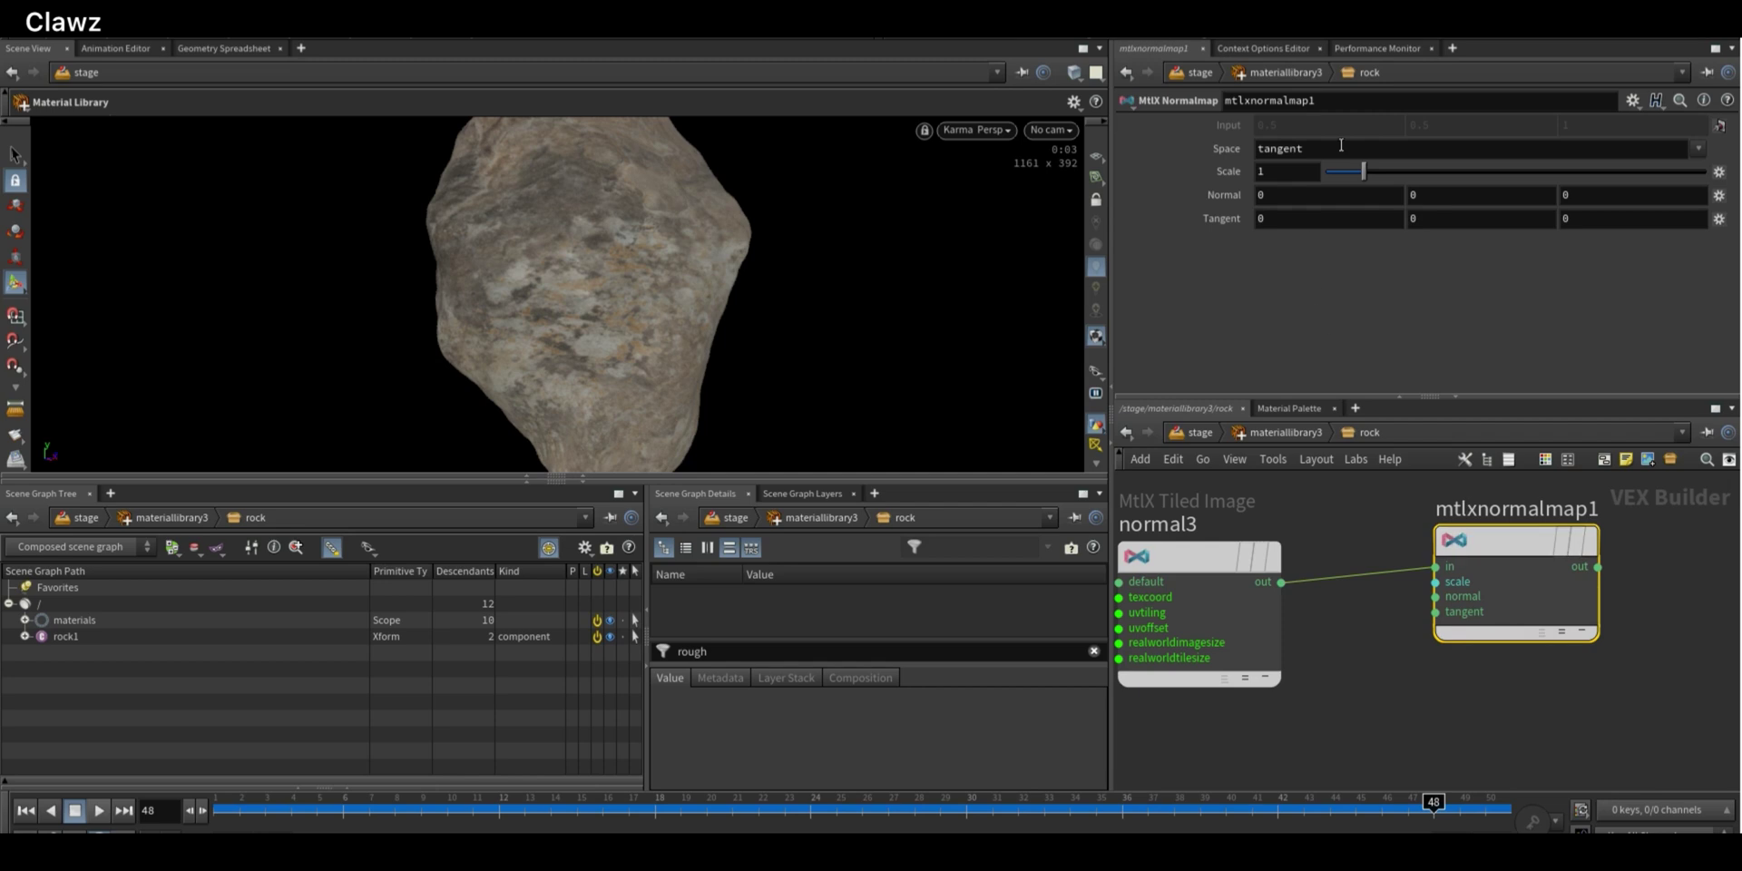
left_click_drag(1348, 174, 1346, 173)
Wire the normal map node's output into the standard surface's normal input and tidy the node's position
scroll(1622, 548, "down", 2)
left_click(1606, 566)
middle_click_drag(1657, 547, 1398, 546)
scroll(1298, 620, "down", 1)
scroll(1465, 646, "up", 5)
left_click(1584, 708)
scroll(1415, 666, "down", 3)
left_click_drag(1372, 530, 1390, 542)
scroll(1379, 555, "down", 1)
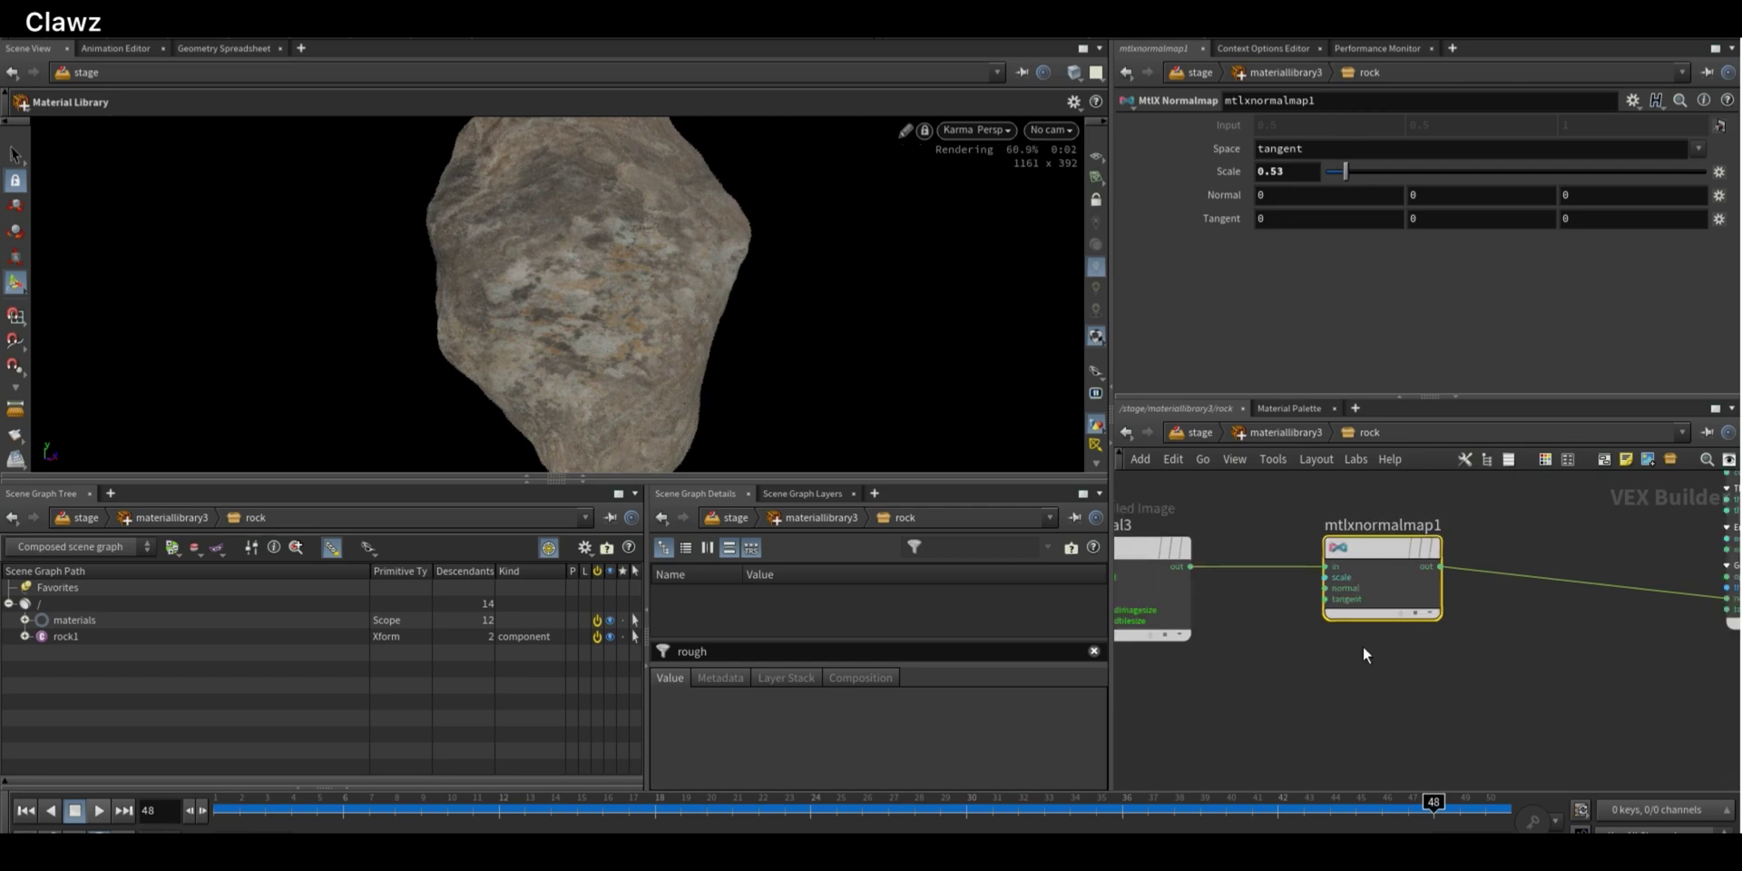
Move the mtlxdisplacement node down so it sits below the displacement_output node
middle_click_drag(1363, 646, 1597, 630)
scroll(1398, 673, "down", 3)
scroll(1529, 667, "down", 4)
middle_click_drag(1663, 689, 1233, 658)
scroll(1310, 601, "up", 4)
scroll(1259, 546, "up", 4)
left_click_drag(1215, 508, 1312, 611)
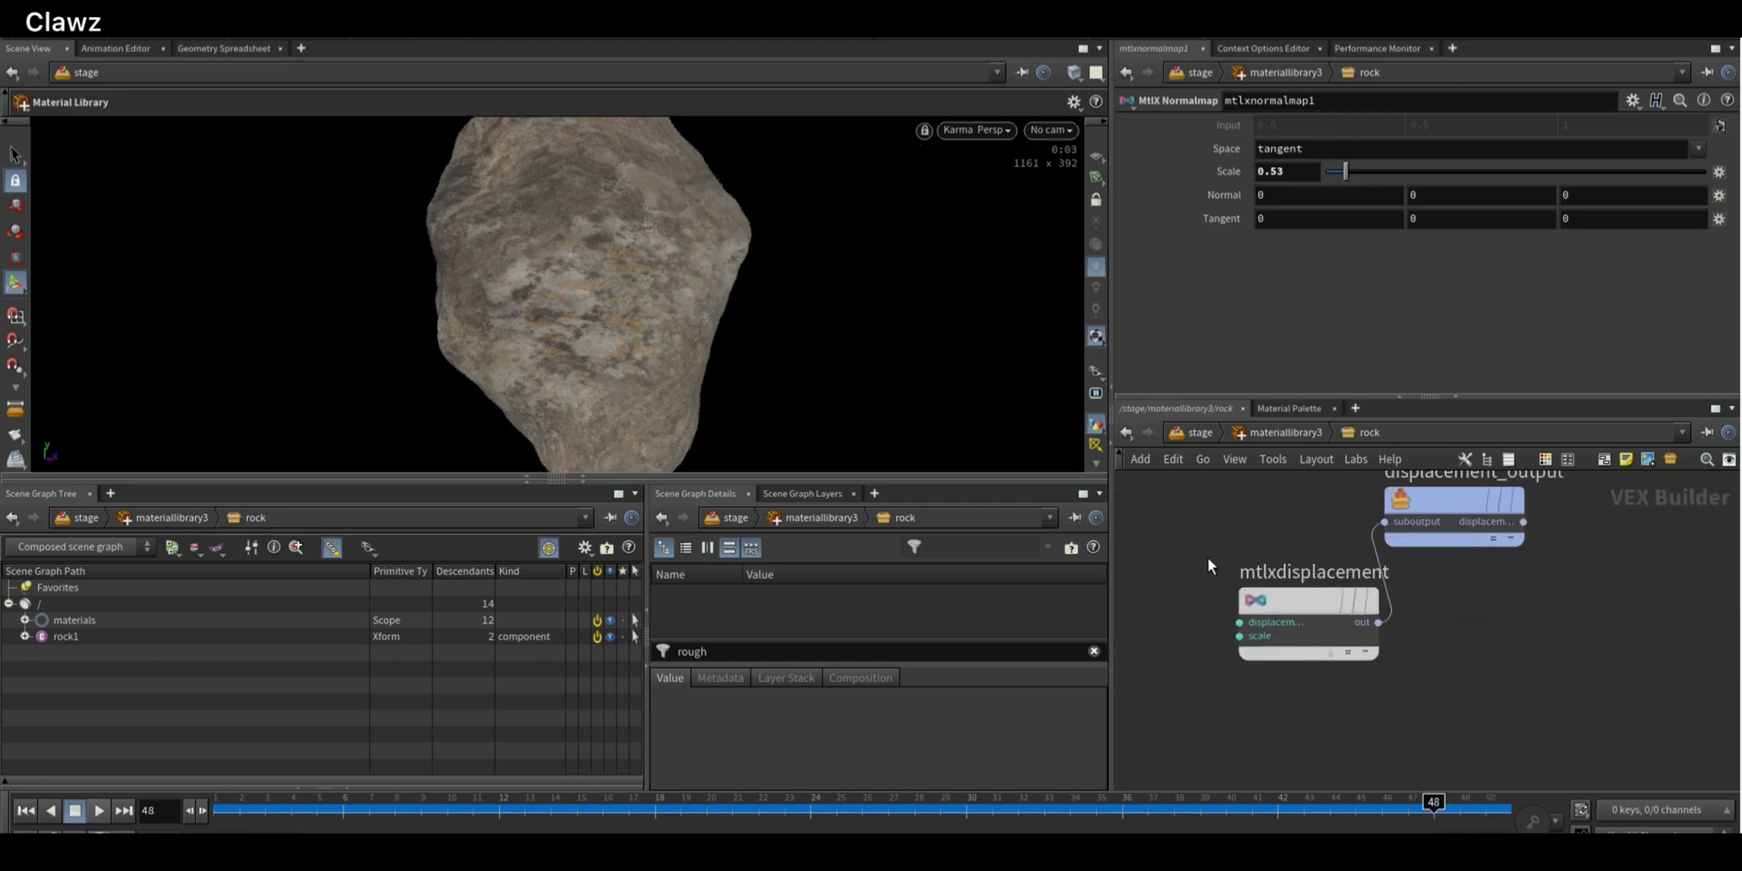
Add a new MtlX Tiled Image node below the mtlxdisplacement node
middle_click_drag(1206, 557, 1509, 555)
scroll(1502, 553, "down", 3)
left_click_drag(1707, 523, 1638, 531)
key("Tab")
type("n")
key("BackSpace")
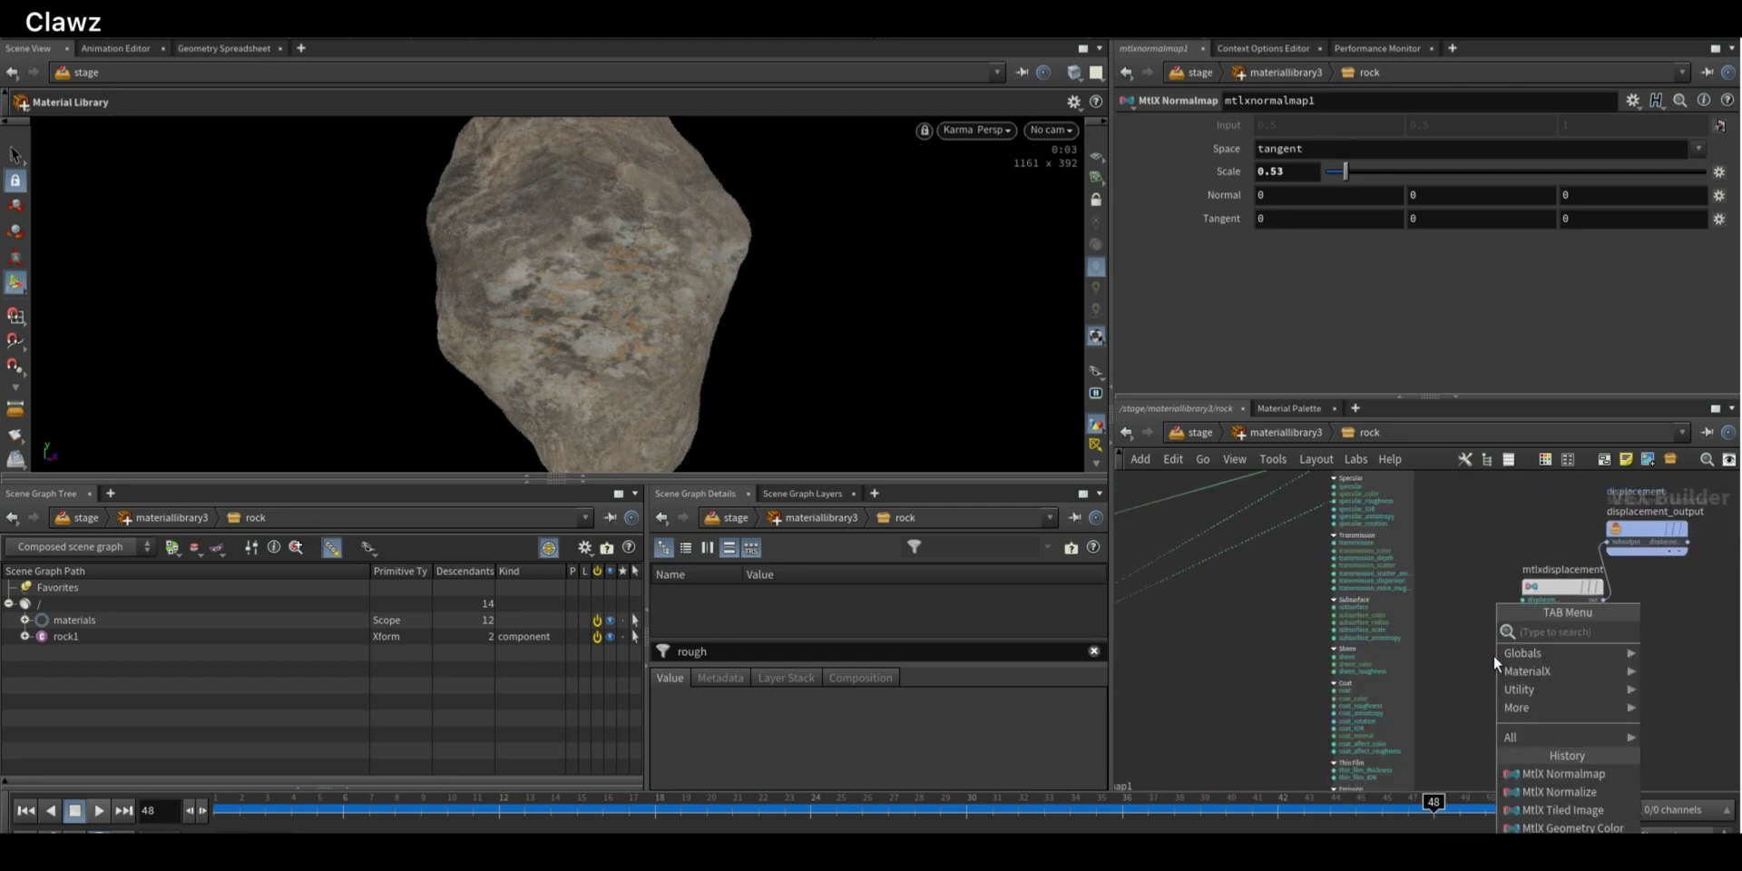
type("im")
left_click(1459, 653)
left_click(1514, 700)
Load rock_boulder_dry_disp_2k.png as the texture file of the new tiled image node
scroll(1547, 698, "up", 4)
left_click(1696, 149)
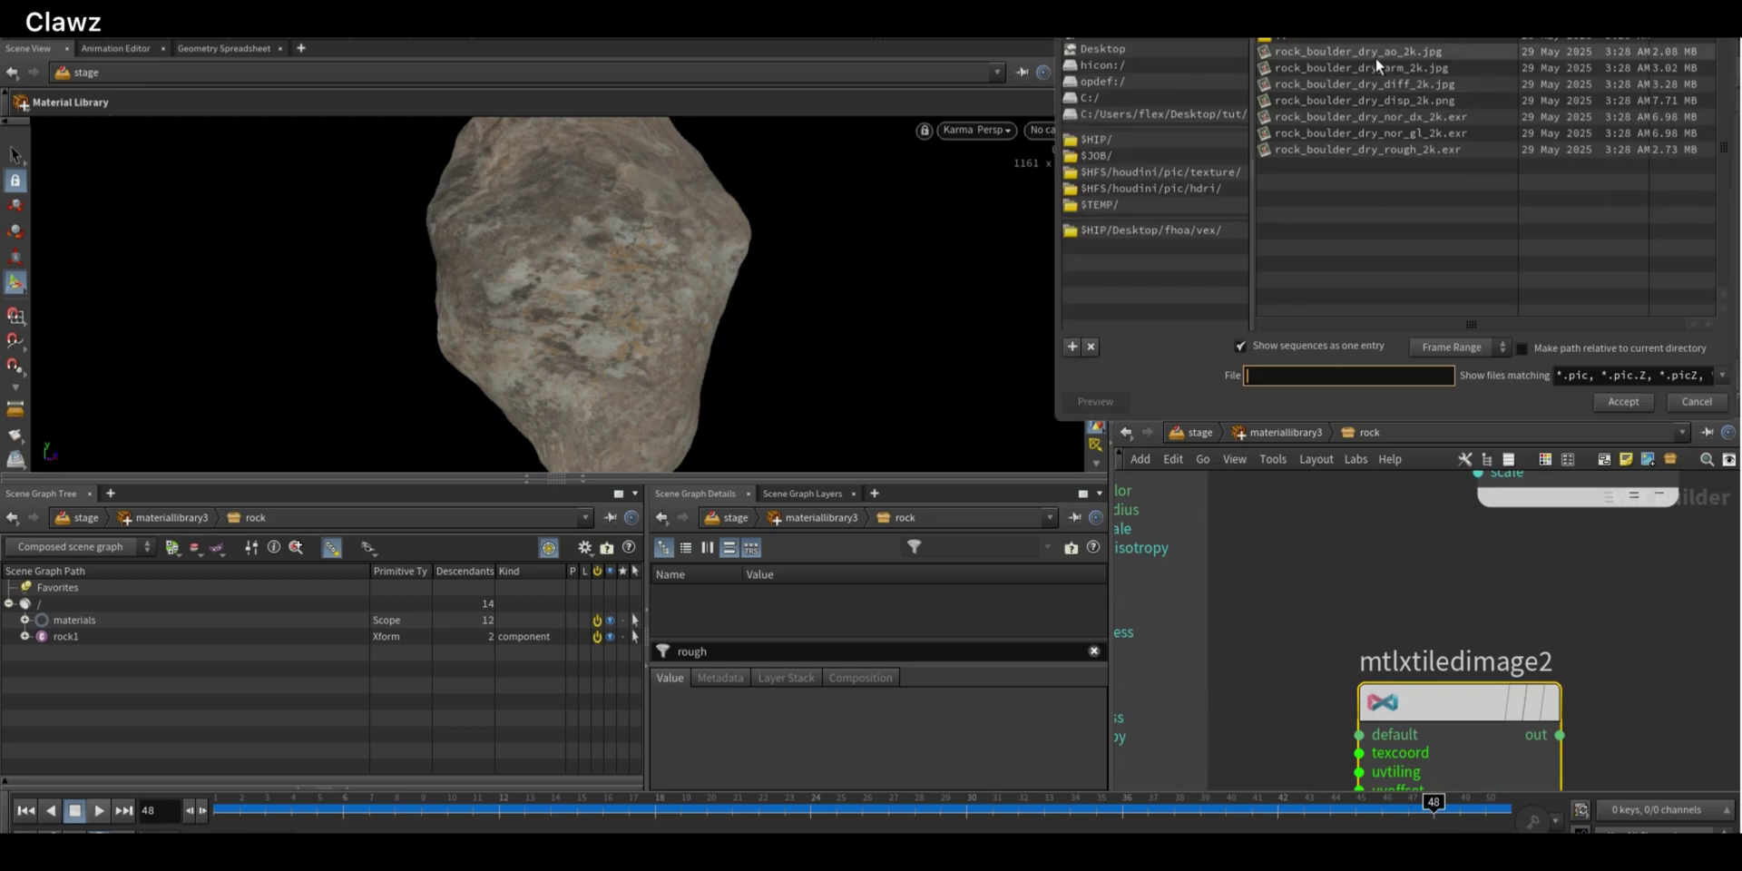
left_click(1396, 102)
left_click(1623, 402)
Wire the displacement tiled image's output into mtlxdisplacement's displacement input
scroll(1493, 669, "down", 3)
scroll(1564, 687, "up", 3)
left_click(1500, 723)
middle_click_drag(1344, 596, 1311, 754)
left_click(1386, 596)
Set the mtlxdisplacement node's scale to 0.02 and inspect the displaced rock from another side
left_click(1474, 560)
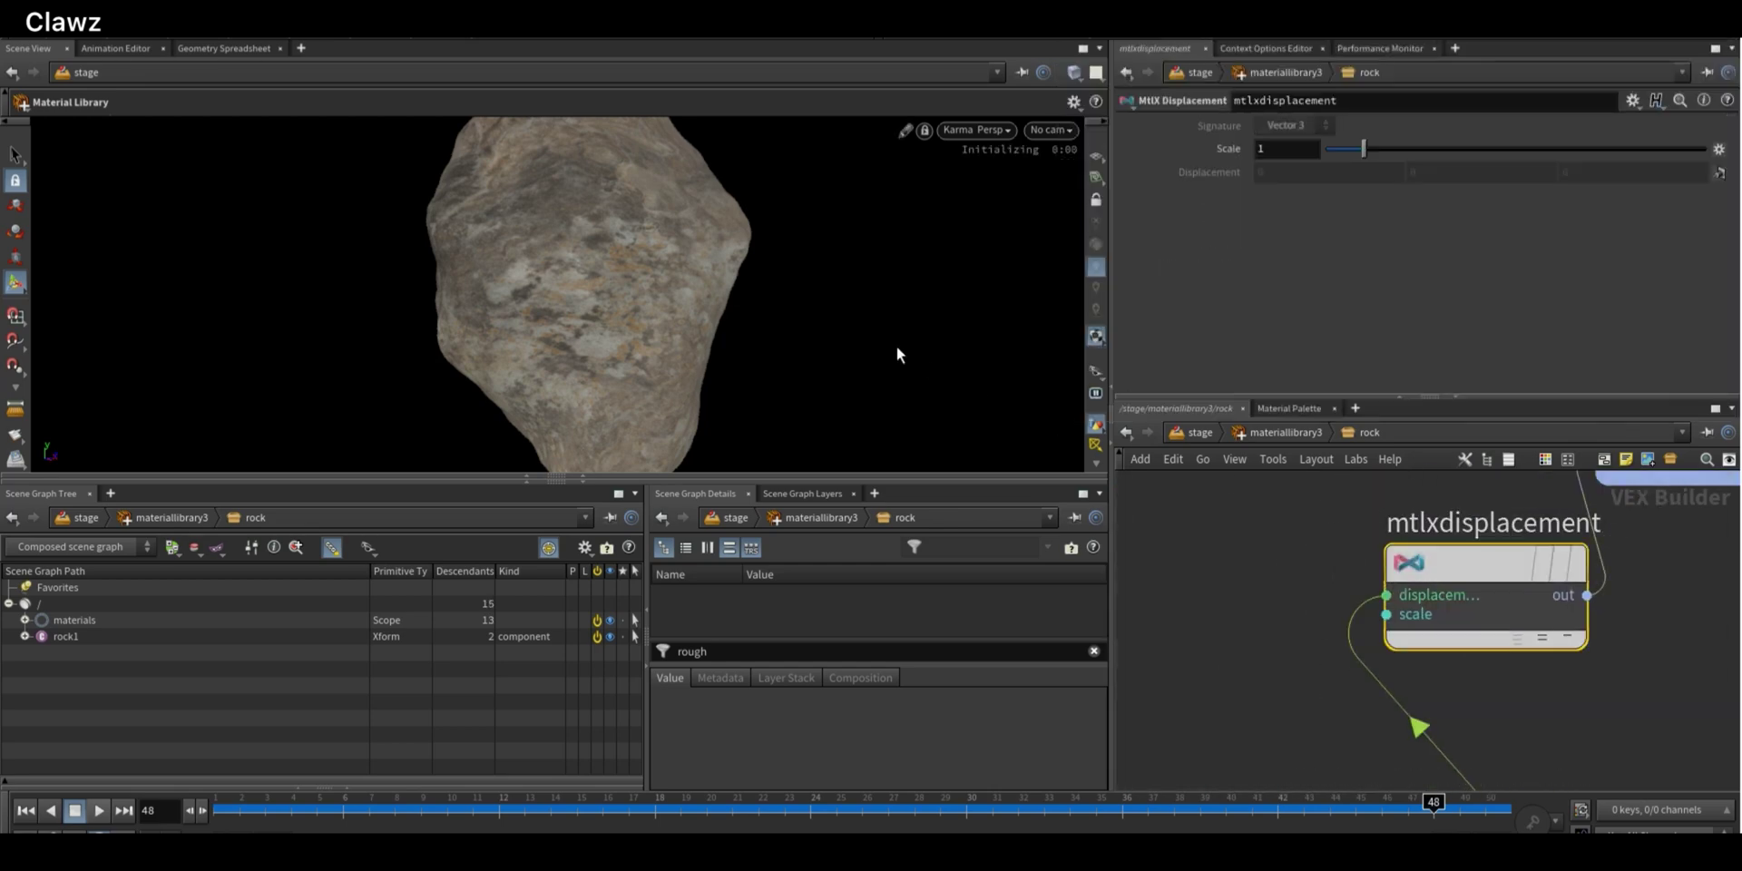
left_click(1337, 149)
left_click_drag(1309, 149, 1063, 176)
type(".0")
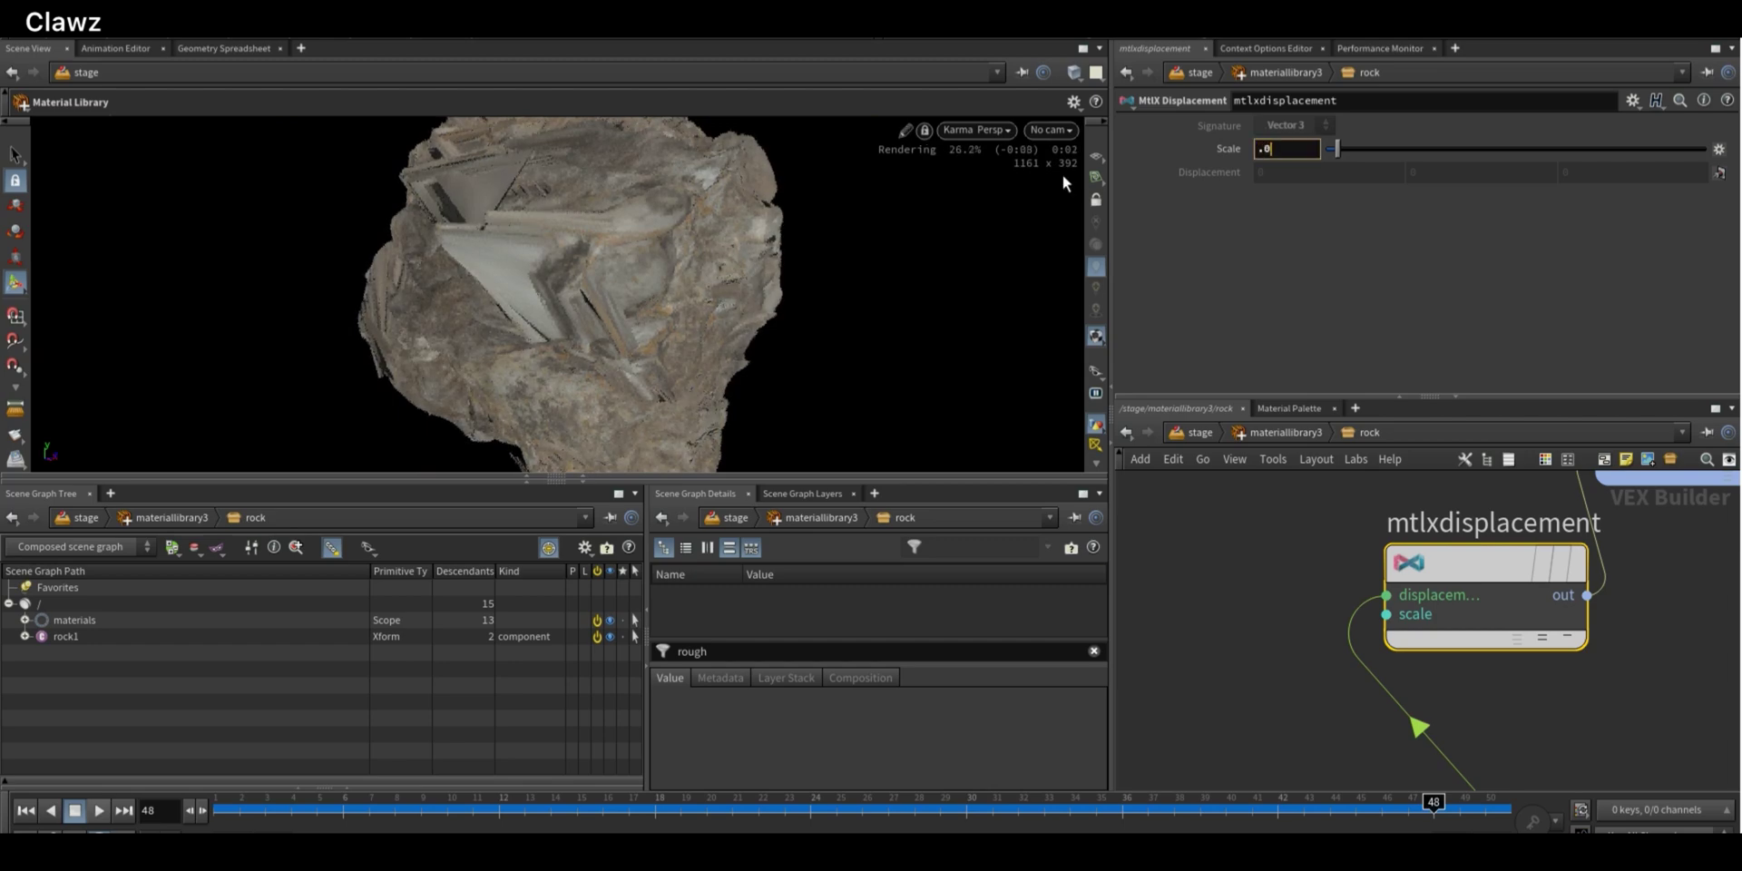
type("2")
key("Return")
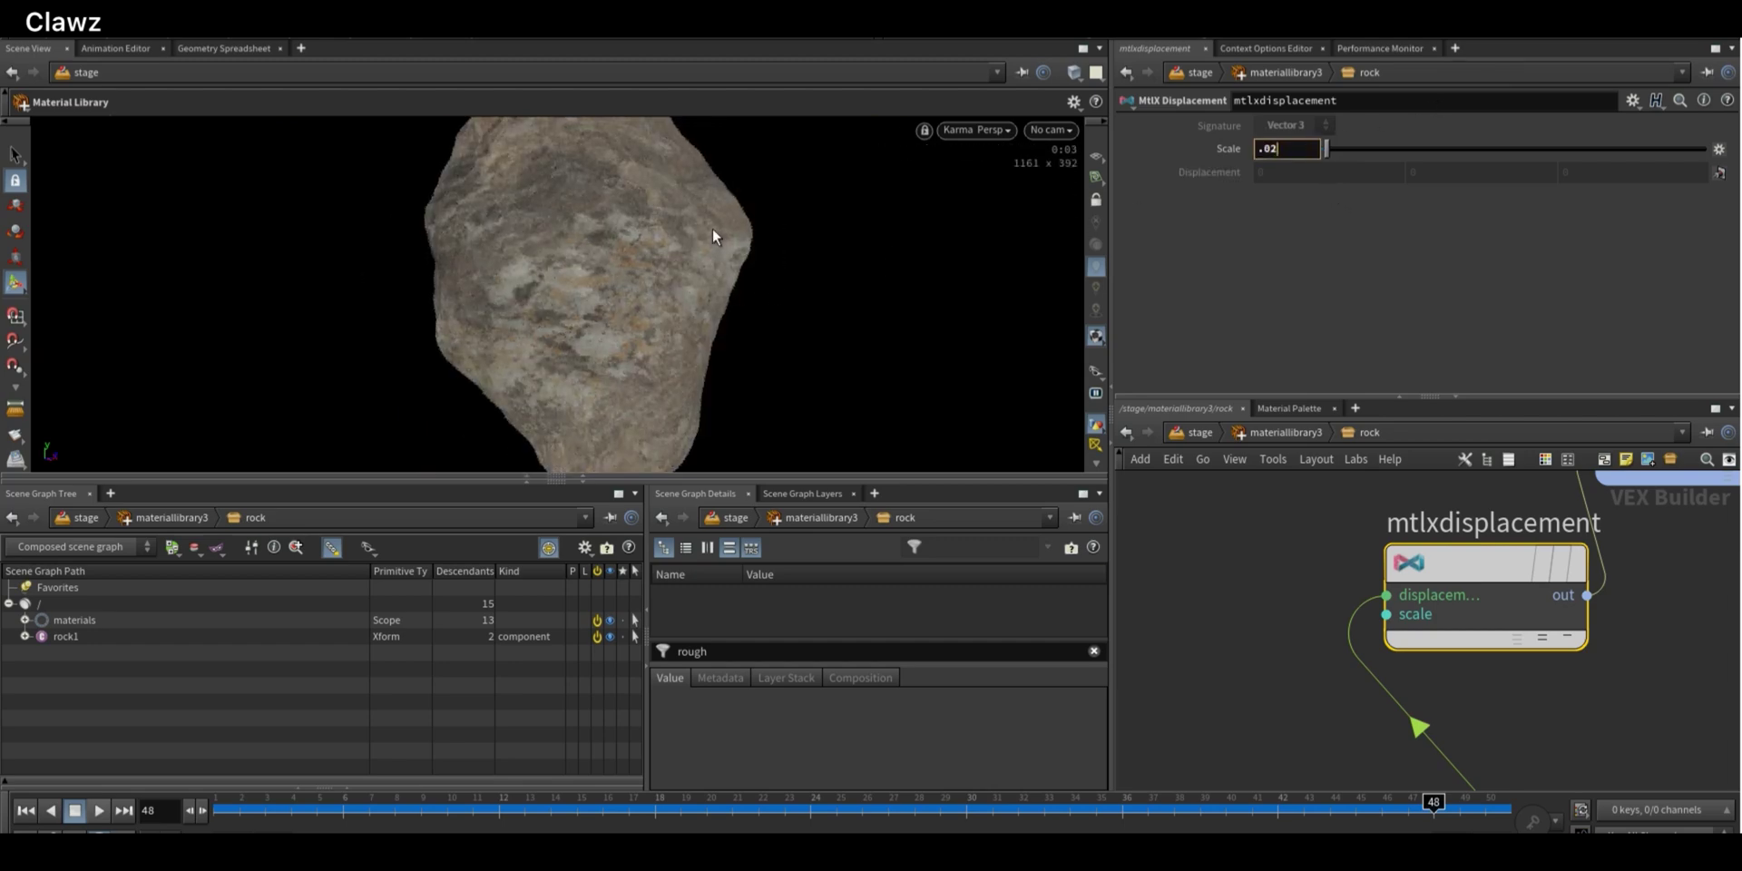
left_click_drag(685, 251, 812, 270, "alt")
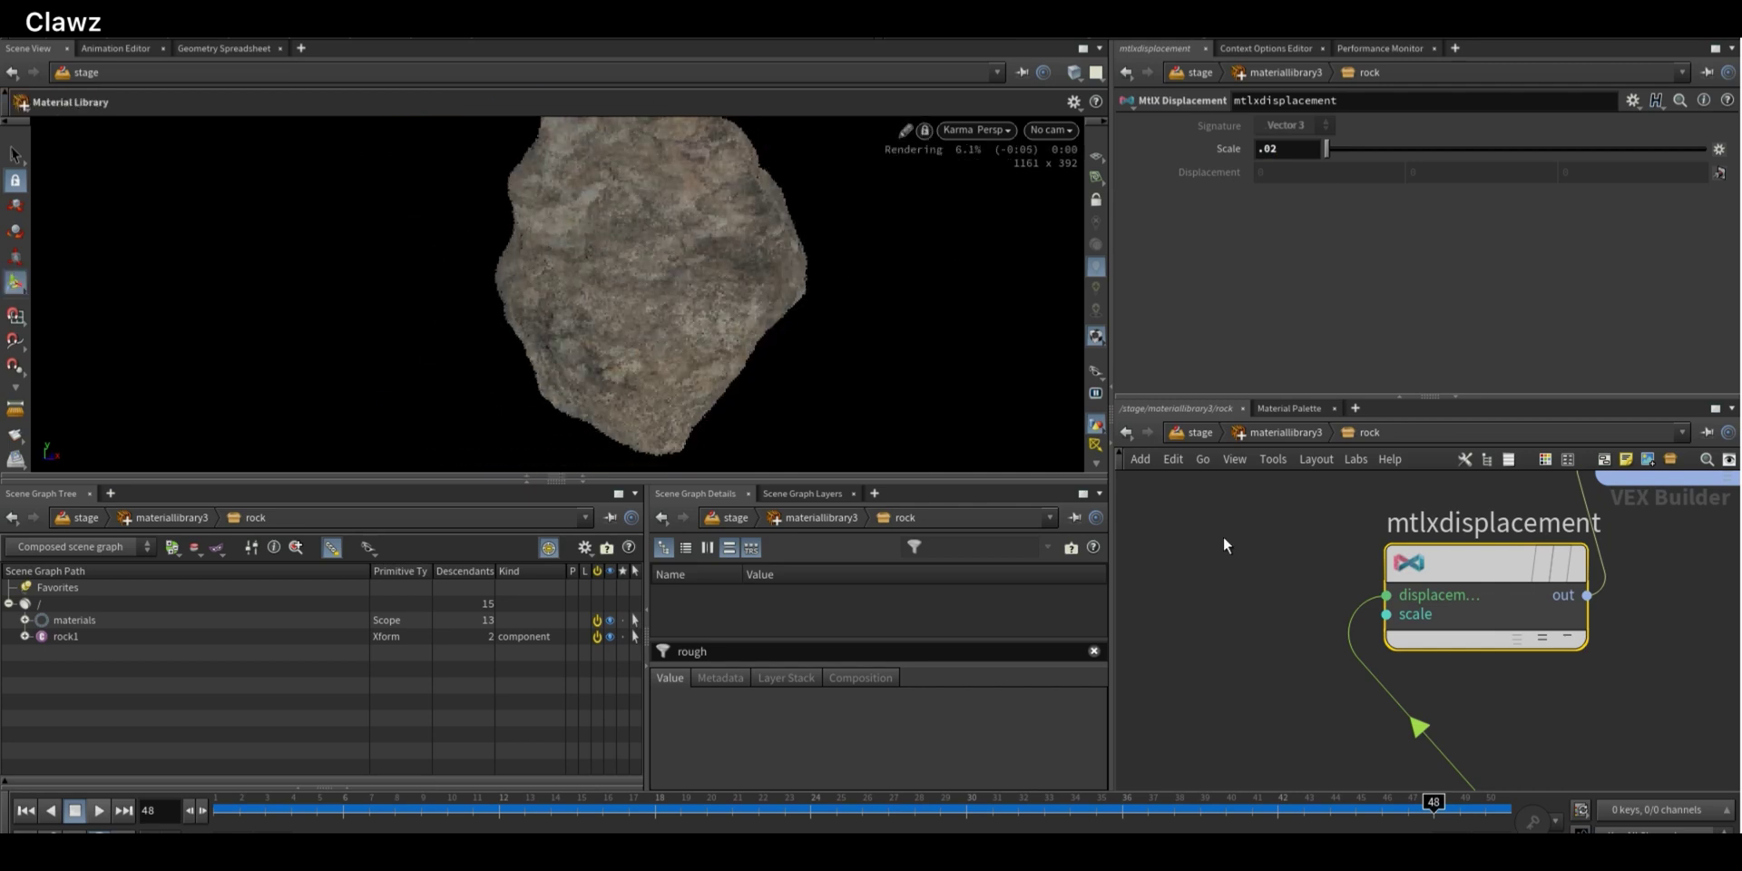
Add a MtlX Mix node between mtlxtiledimage1 and the standard surface
scroll(1230, 577, "down", 7)
scroll(1273, 525, "up", 5)
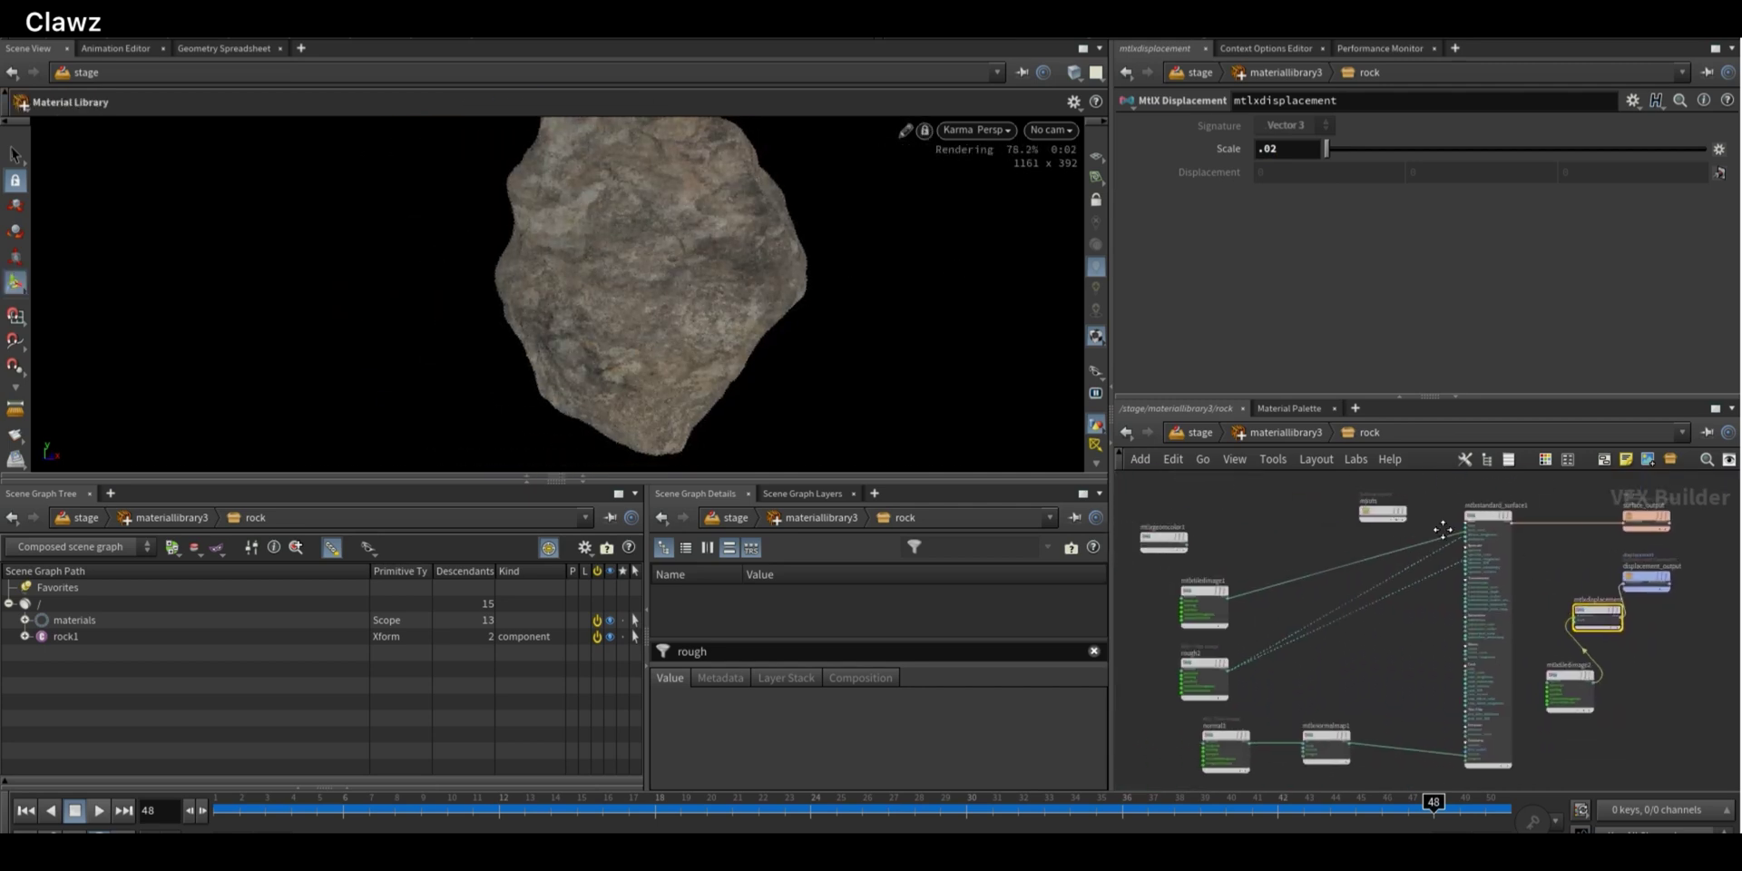
left_click_drag(1343, 601, 1204, 581)
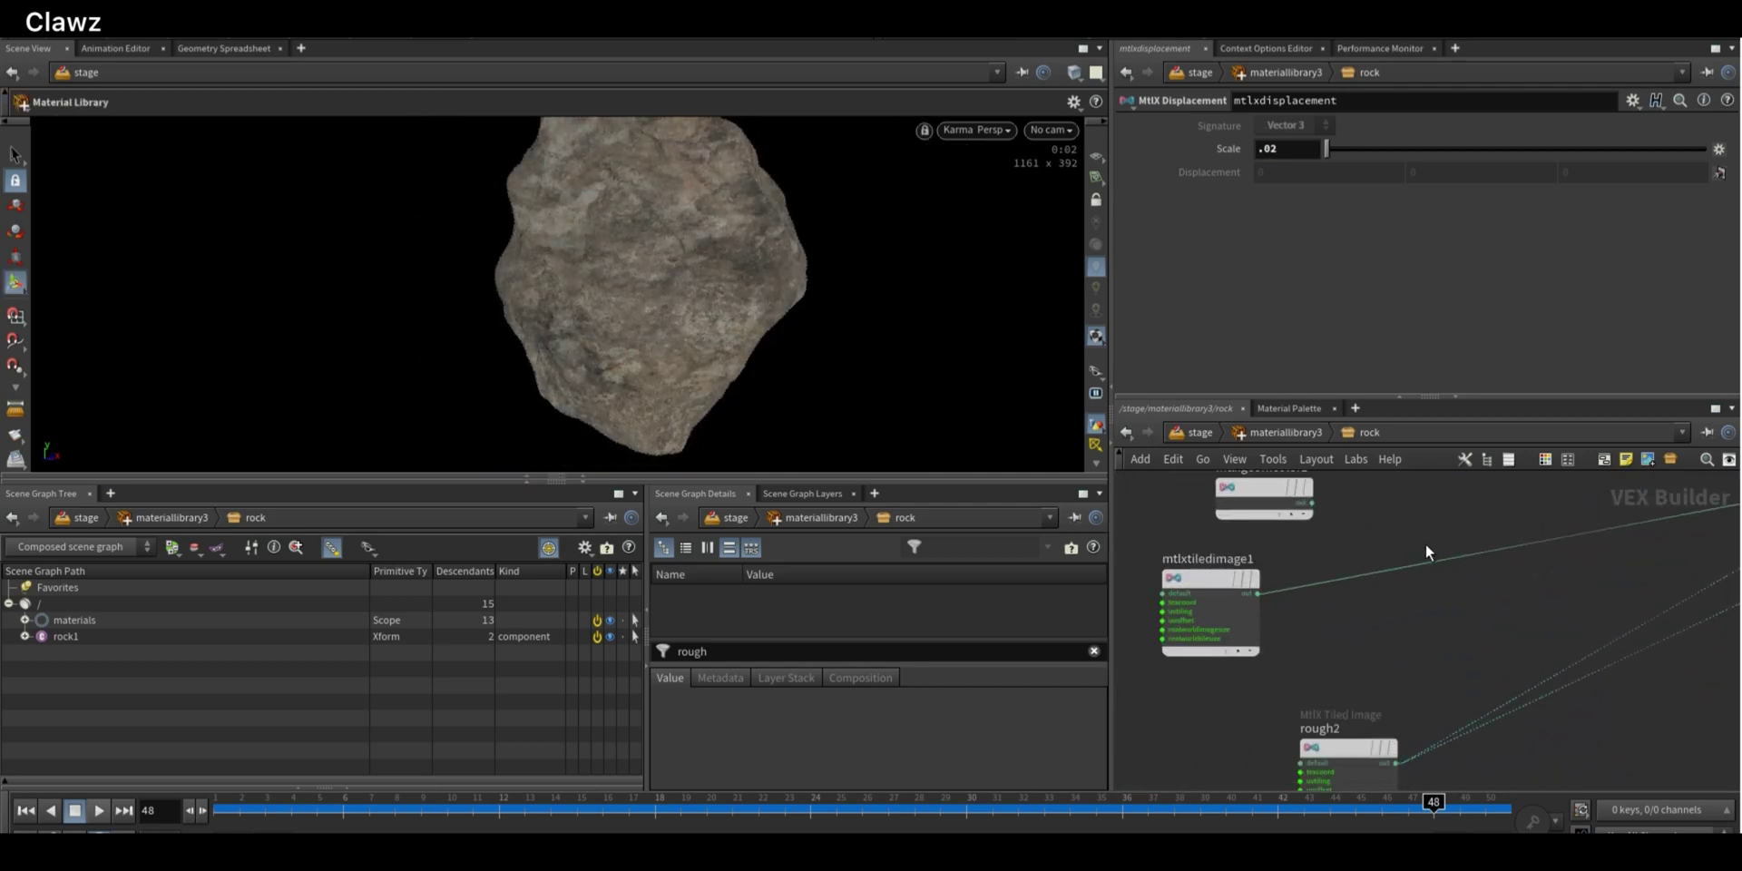
key("Tab")
type("mt")
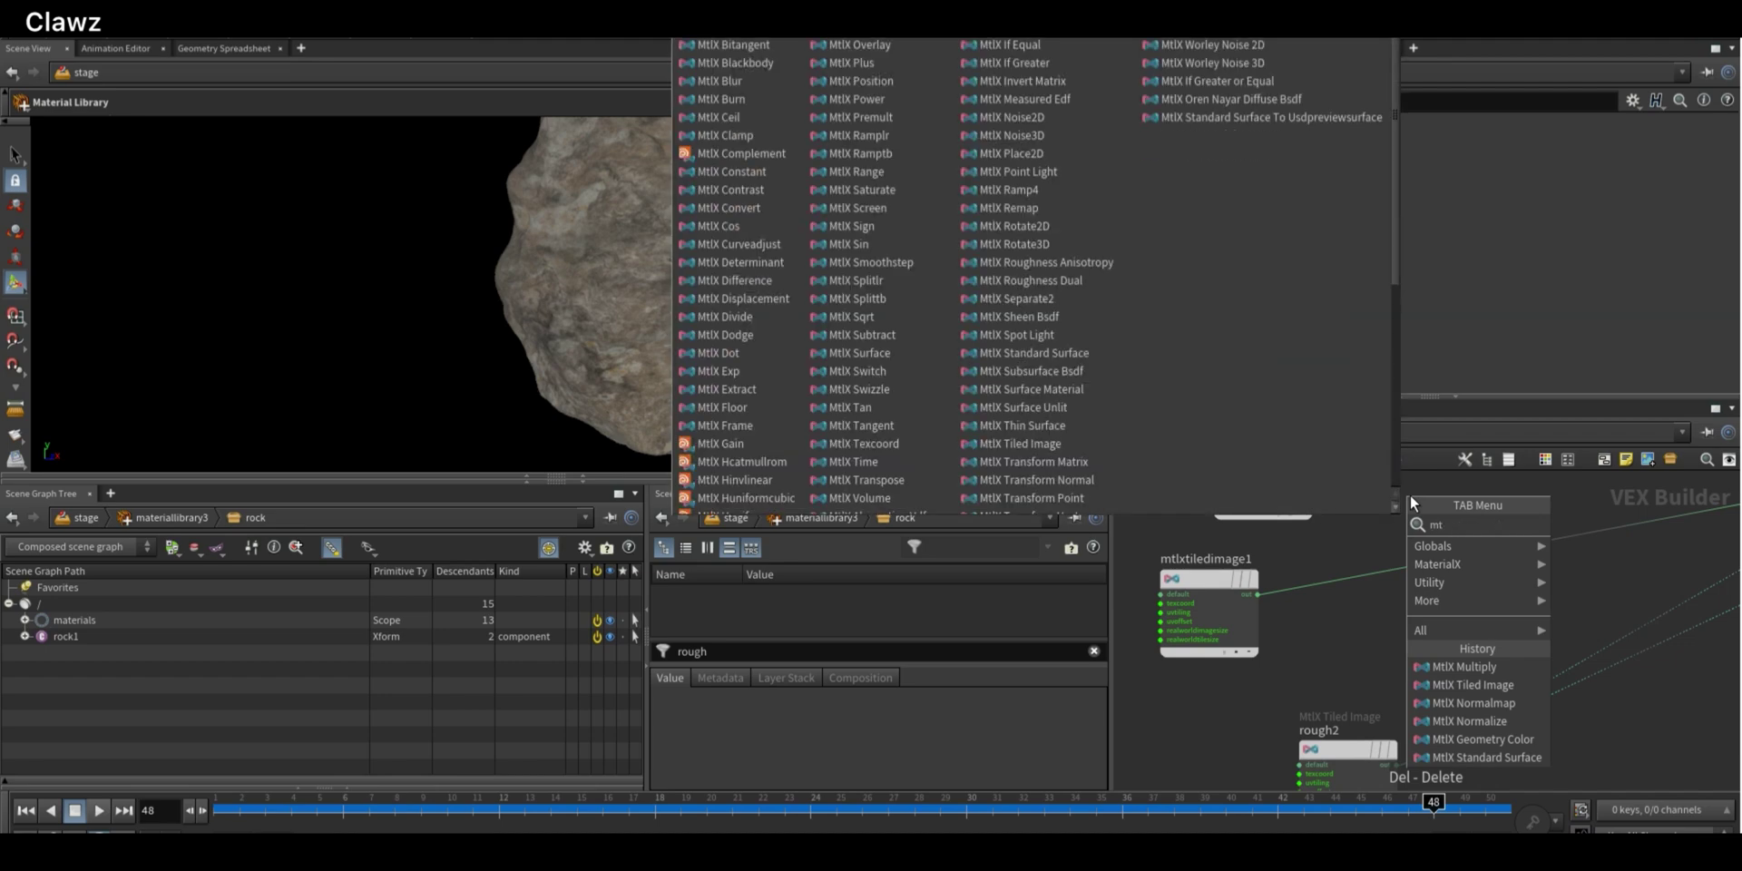
type("xmi")
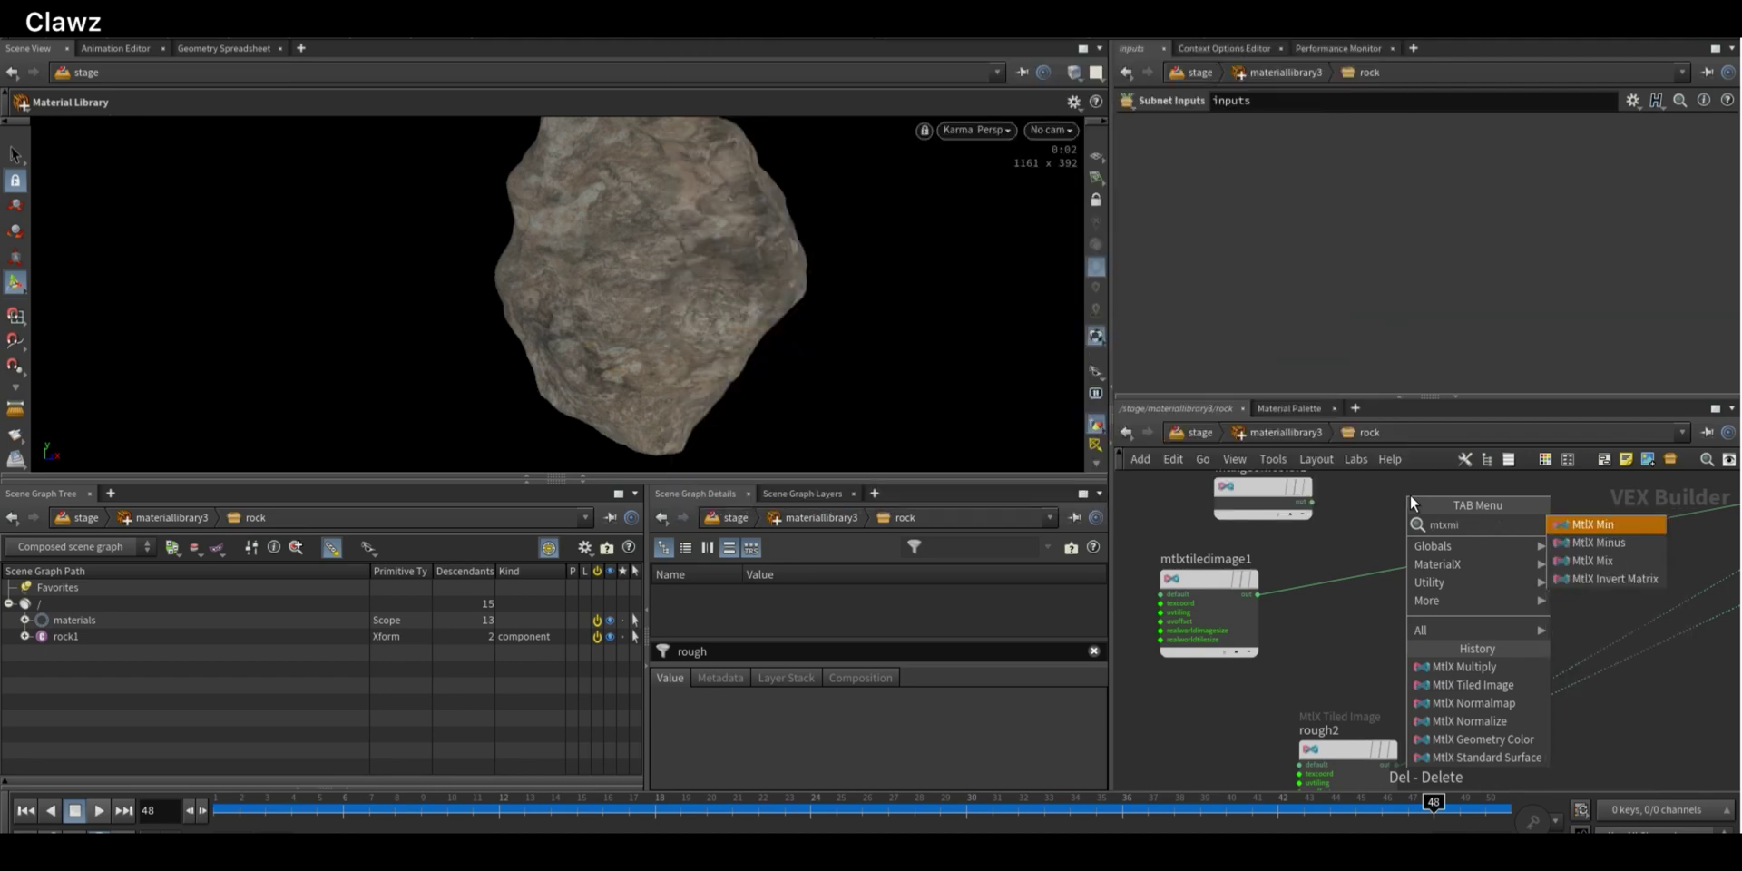
key("Down")
key("Down")
key("Return")
left_click(1499, 504)
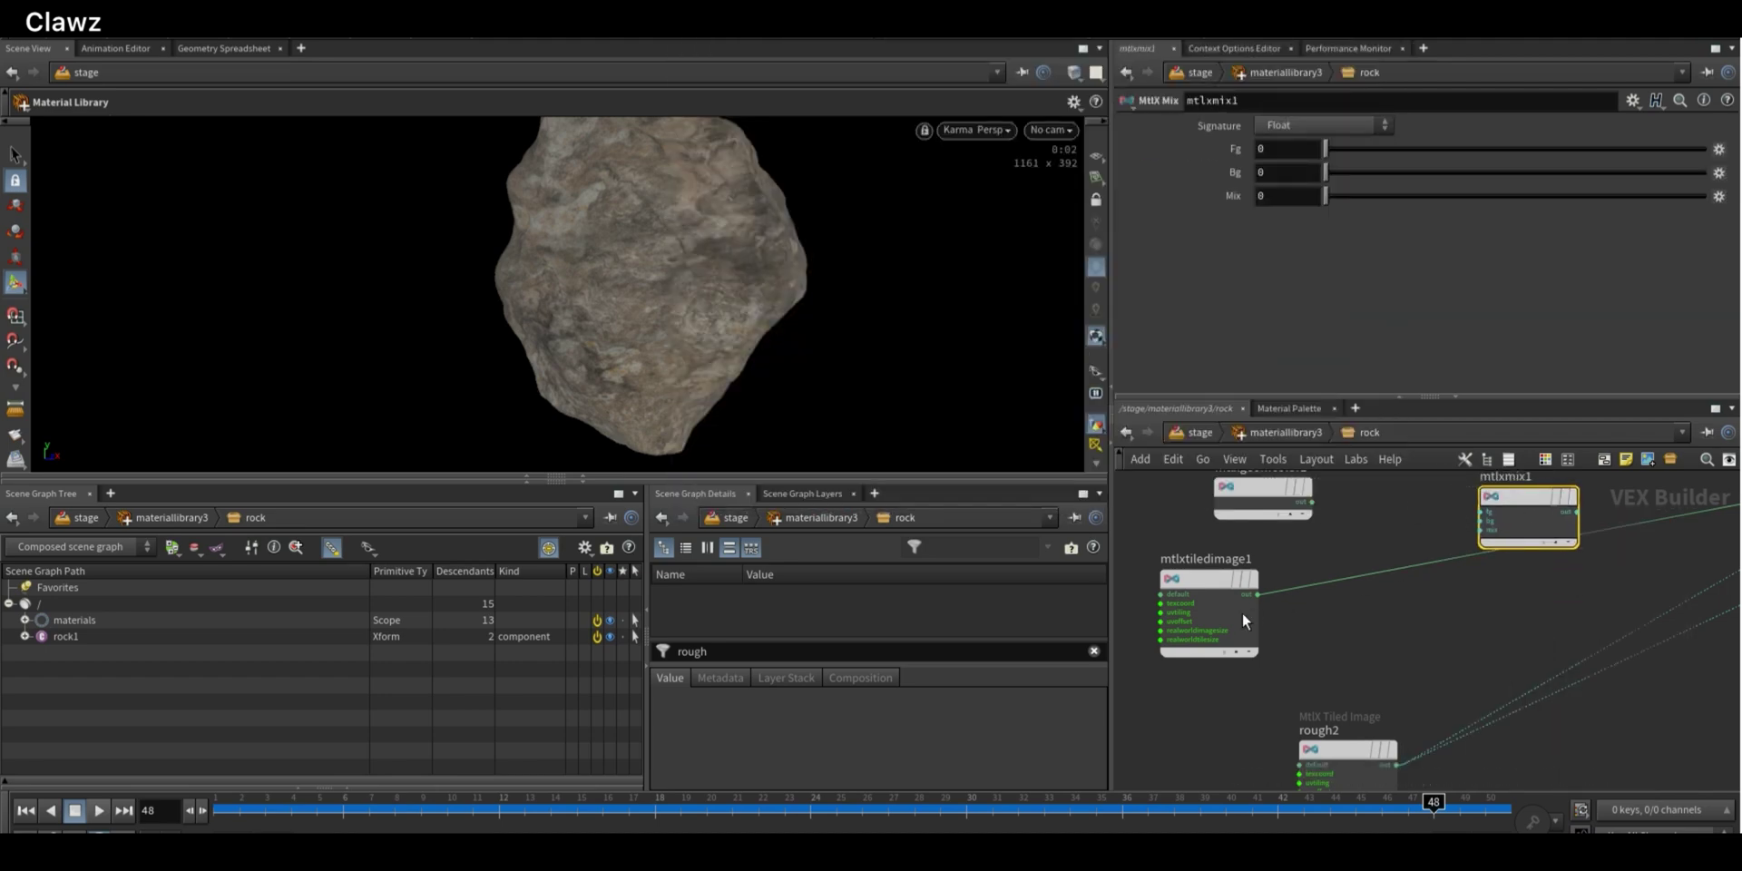
Wire mtlxtiledimage1 into the Mix node's mix input and mtlxgeomcolor1 into its fg input
left_click(1258, 595)
left_click(1445, 528)
middle_click_drag(1409, 518, 1383, 608)
left_click_drag(1234, 589, 1174, 513)
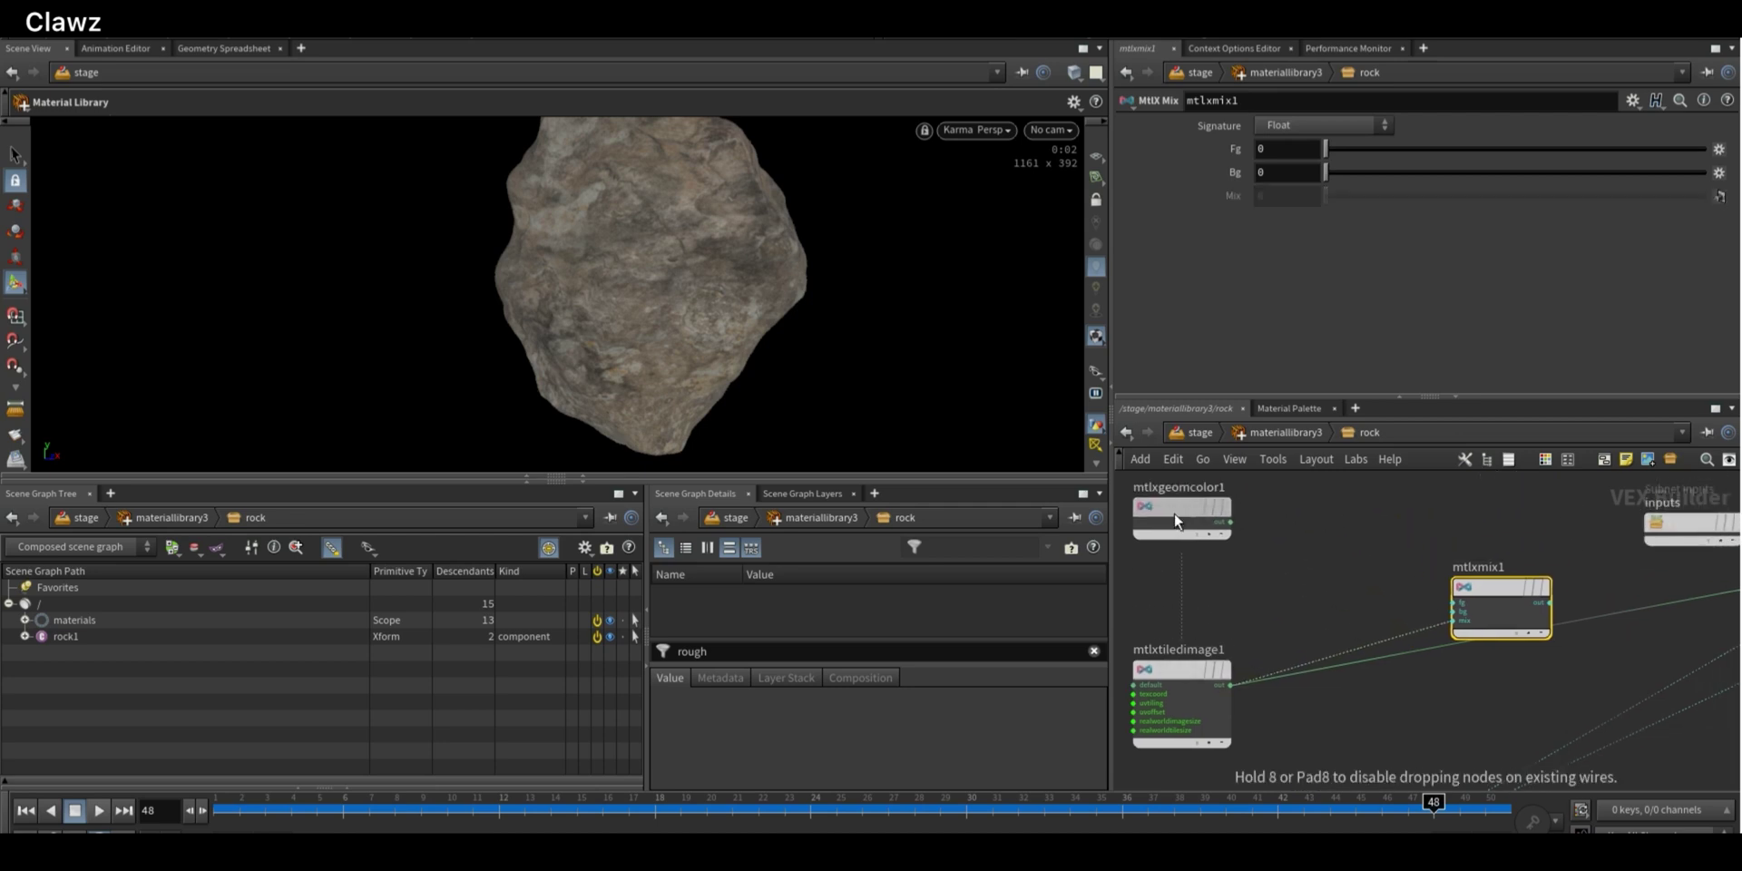
left_click(1230, 522)
left_click(1454, 600)
middle_click_drag(1554, 610, 1352, 624)
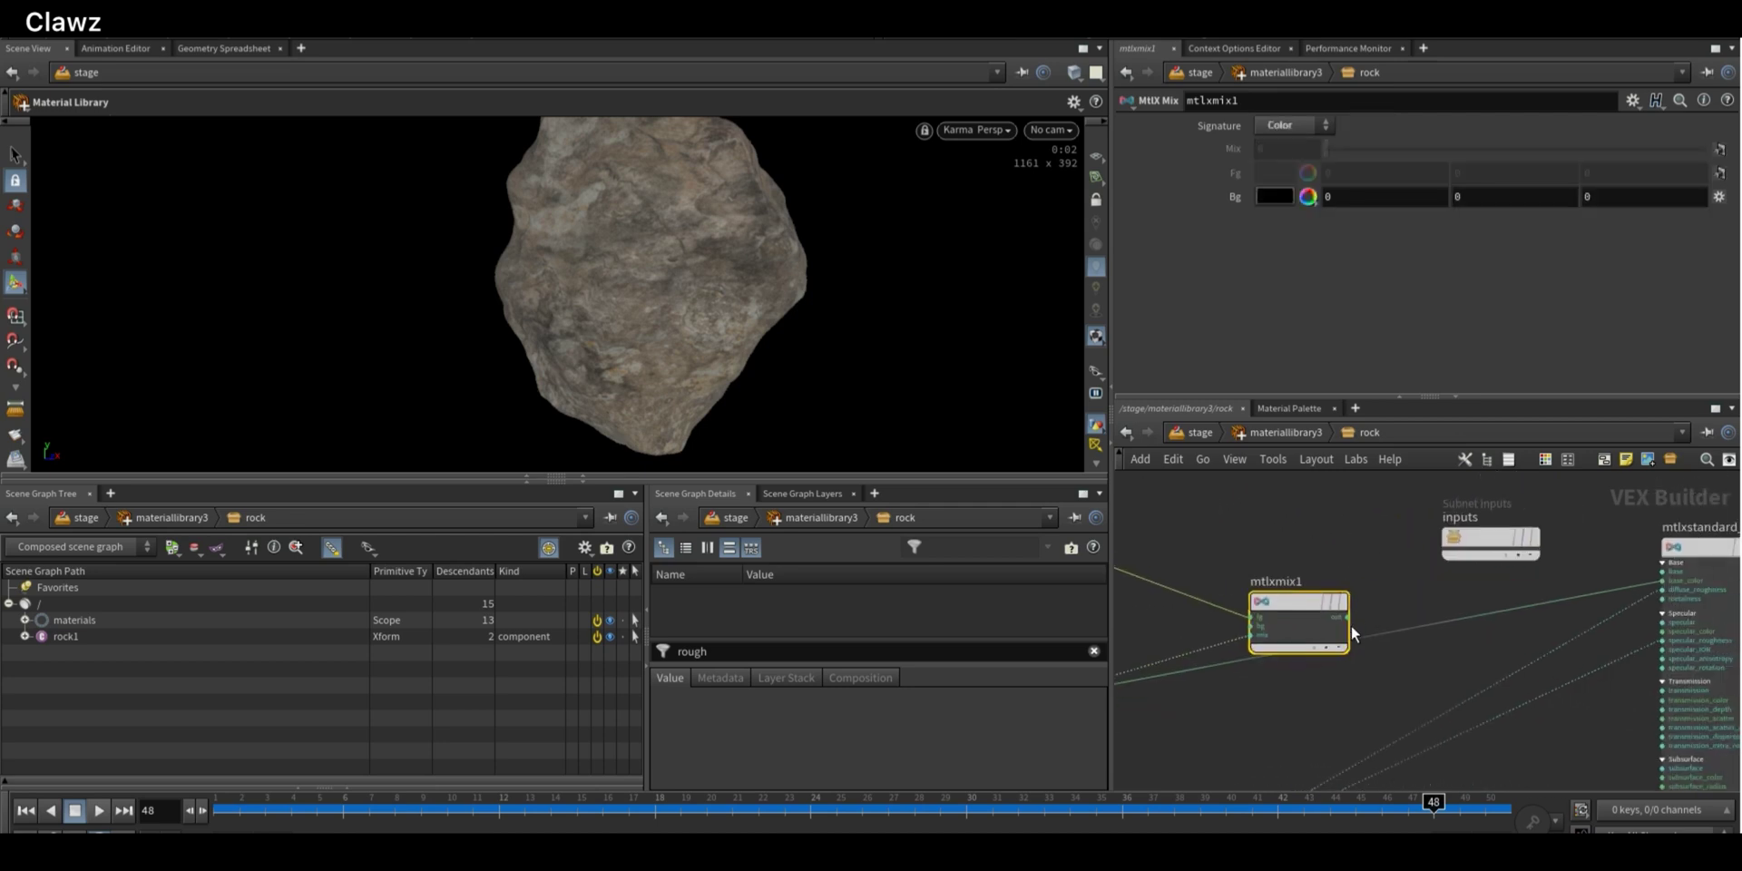
Wire the Mix node's output into the standard surface's base_color input
left_click(1348, 618)
left_click(1651, 574)
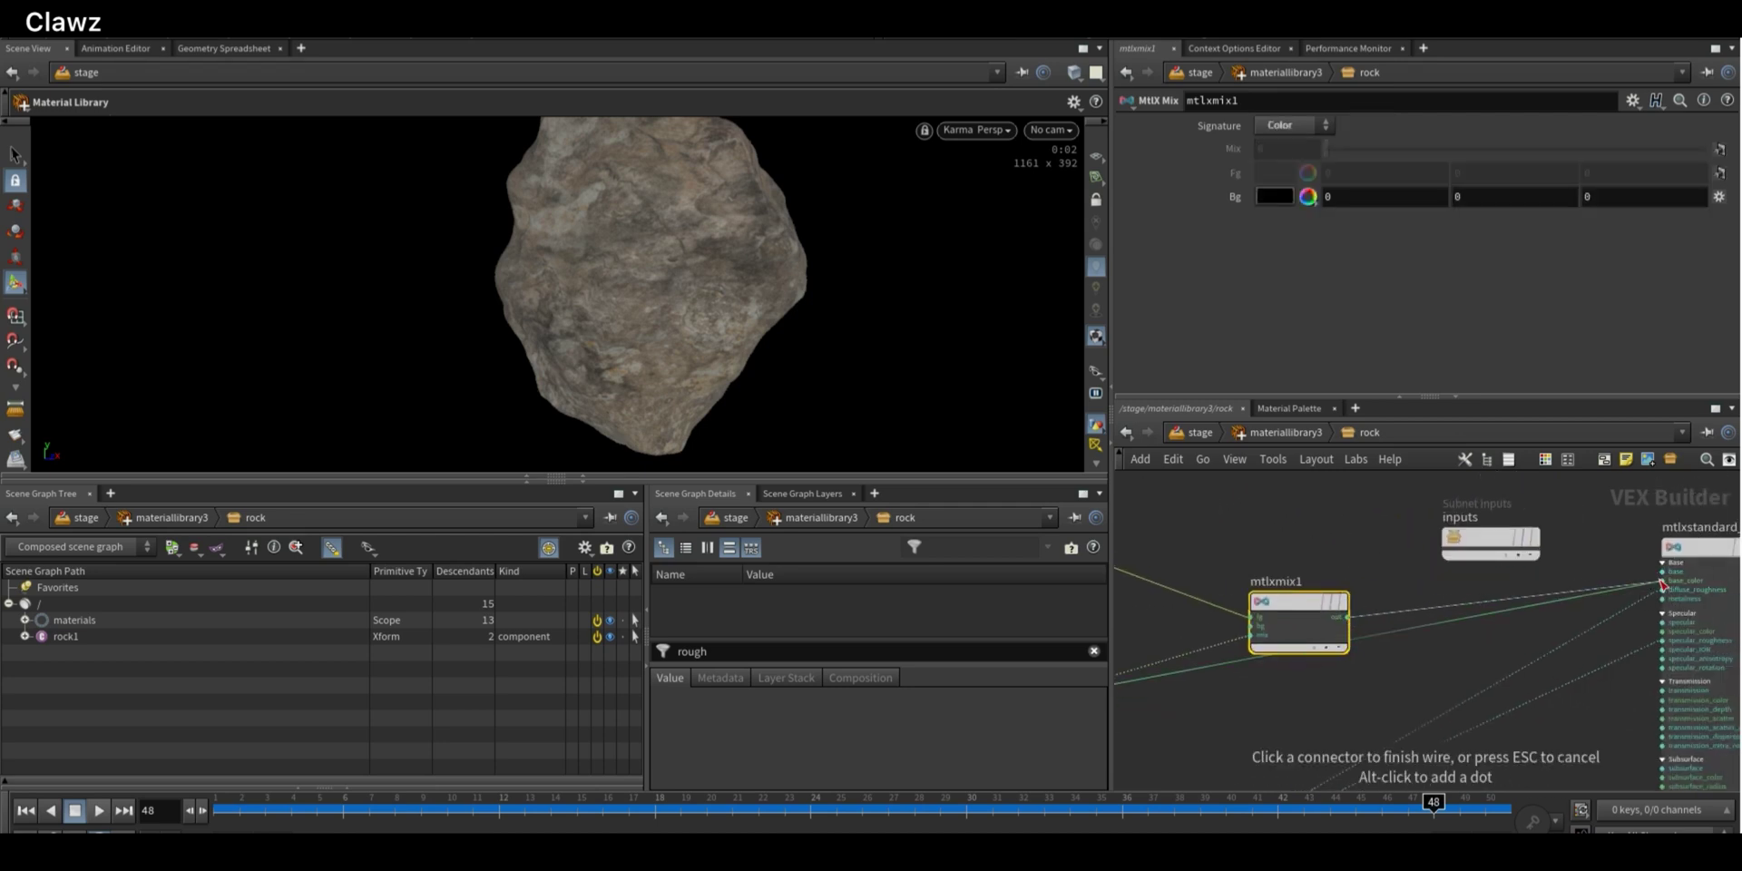
scroll(1339, 575, "up", 2)
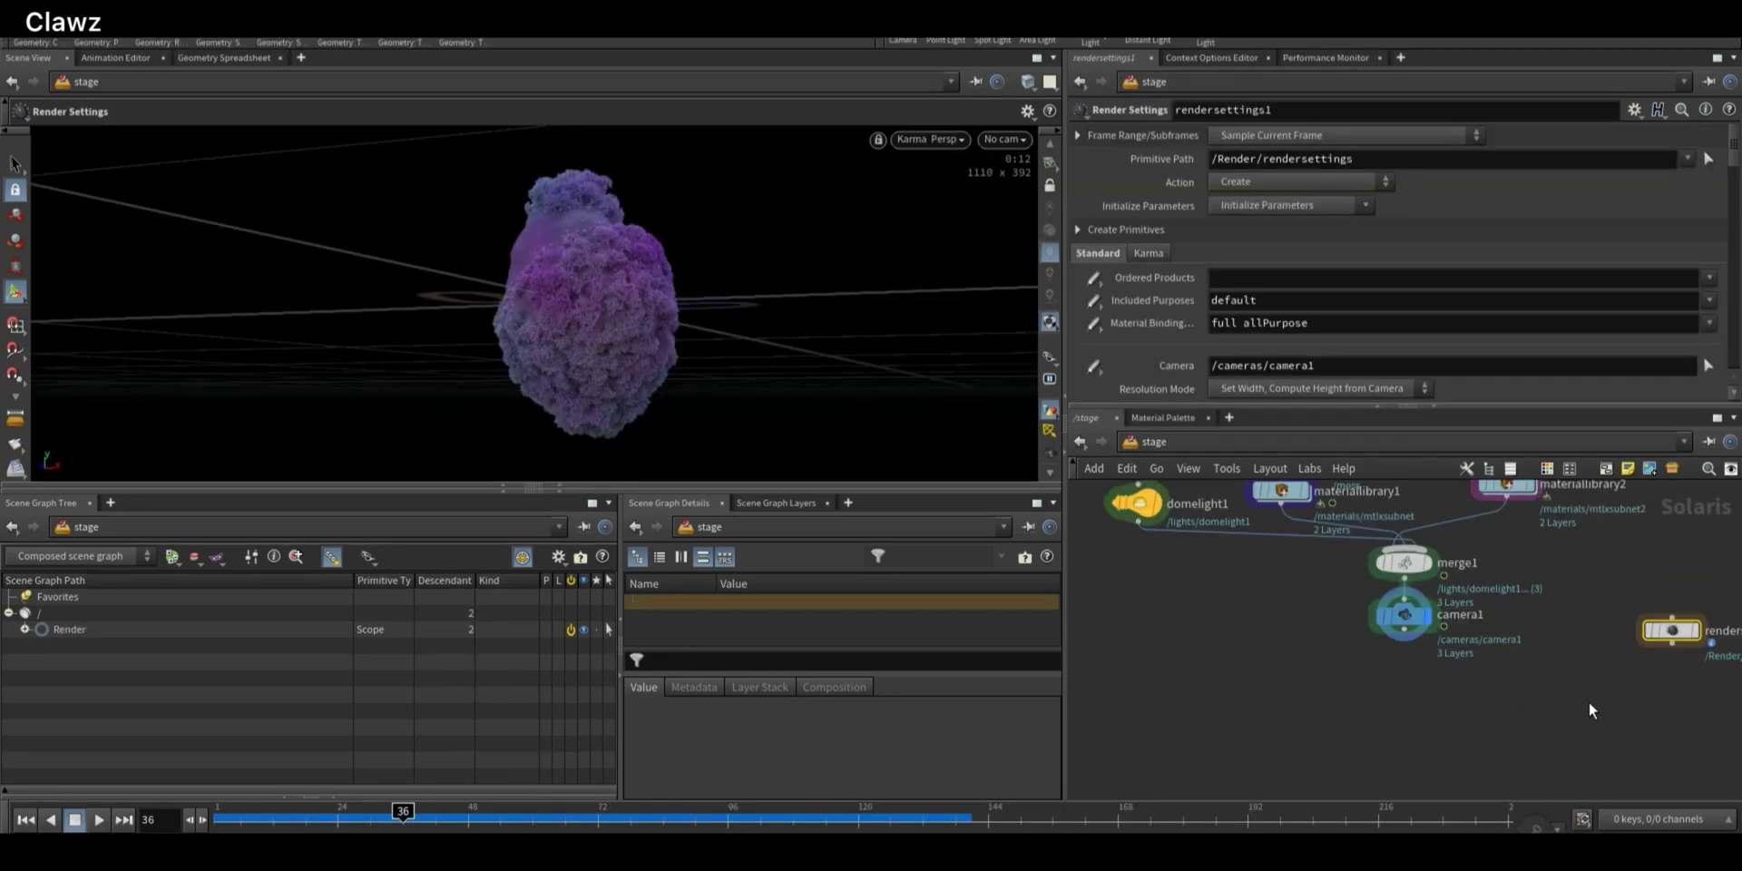
Add a Karma render setup below camera1, connect it to the camera, and review its render settings
key("Tab")
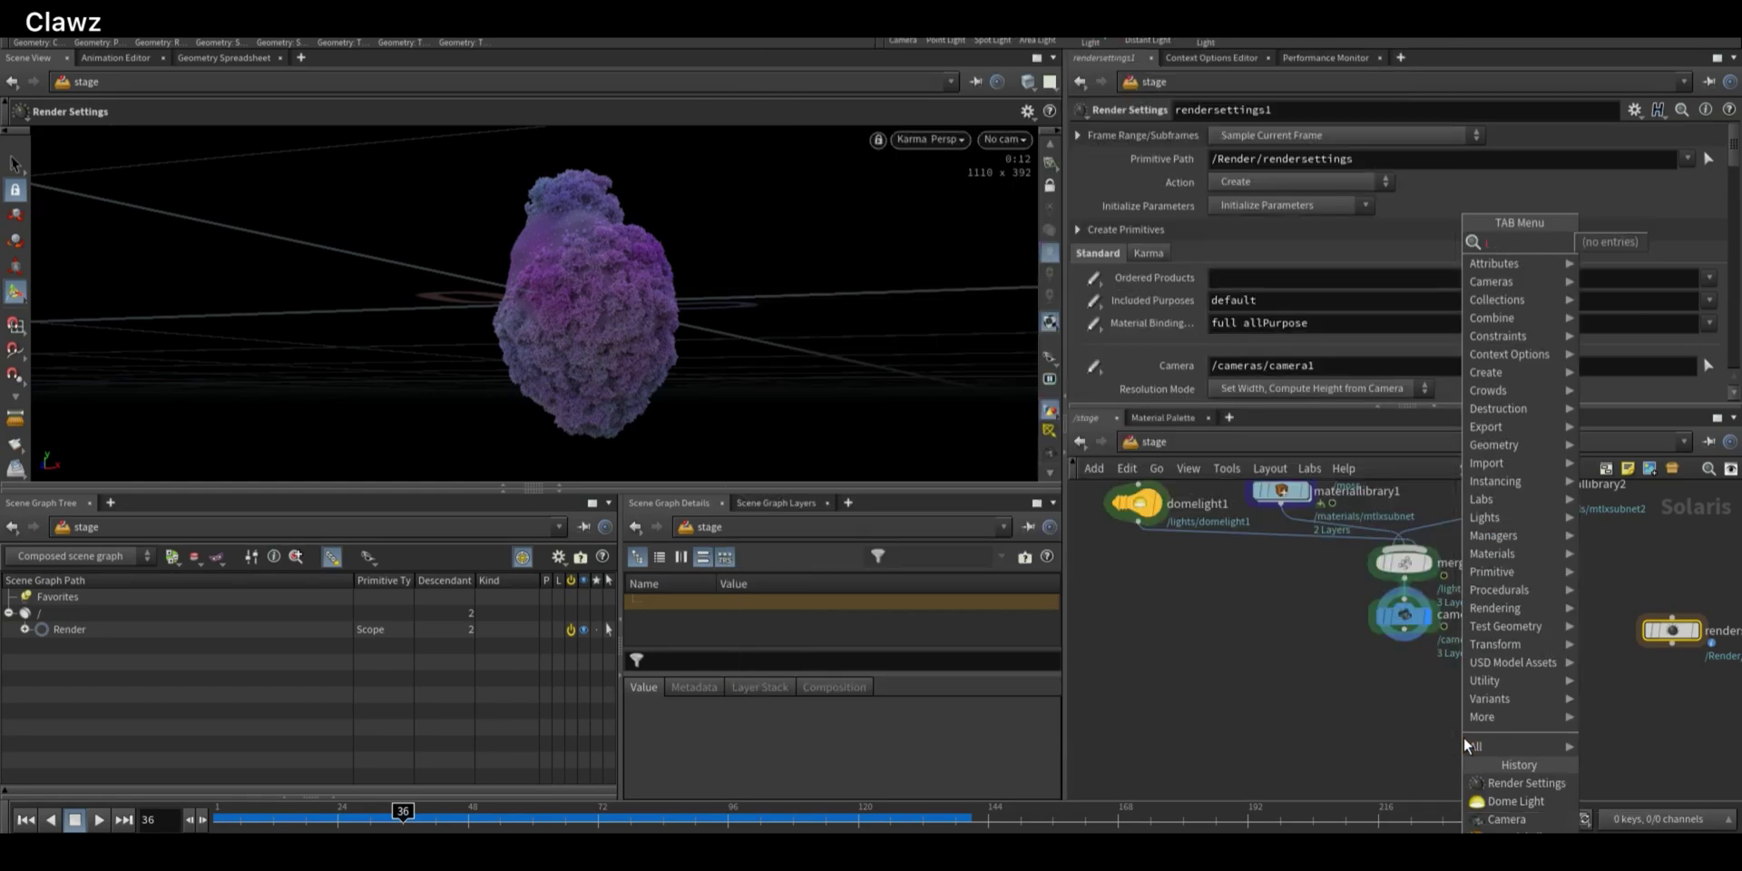
type("k")
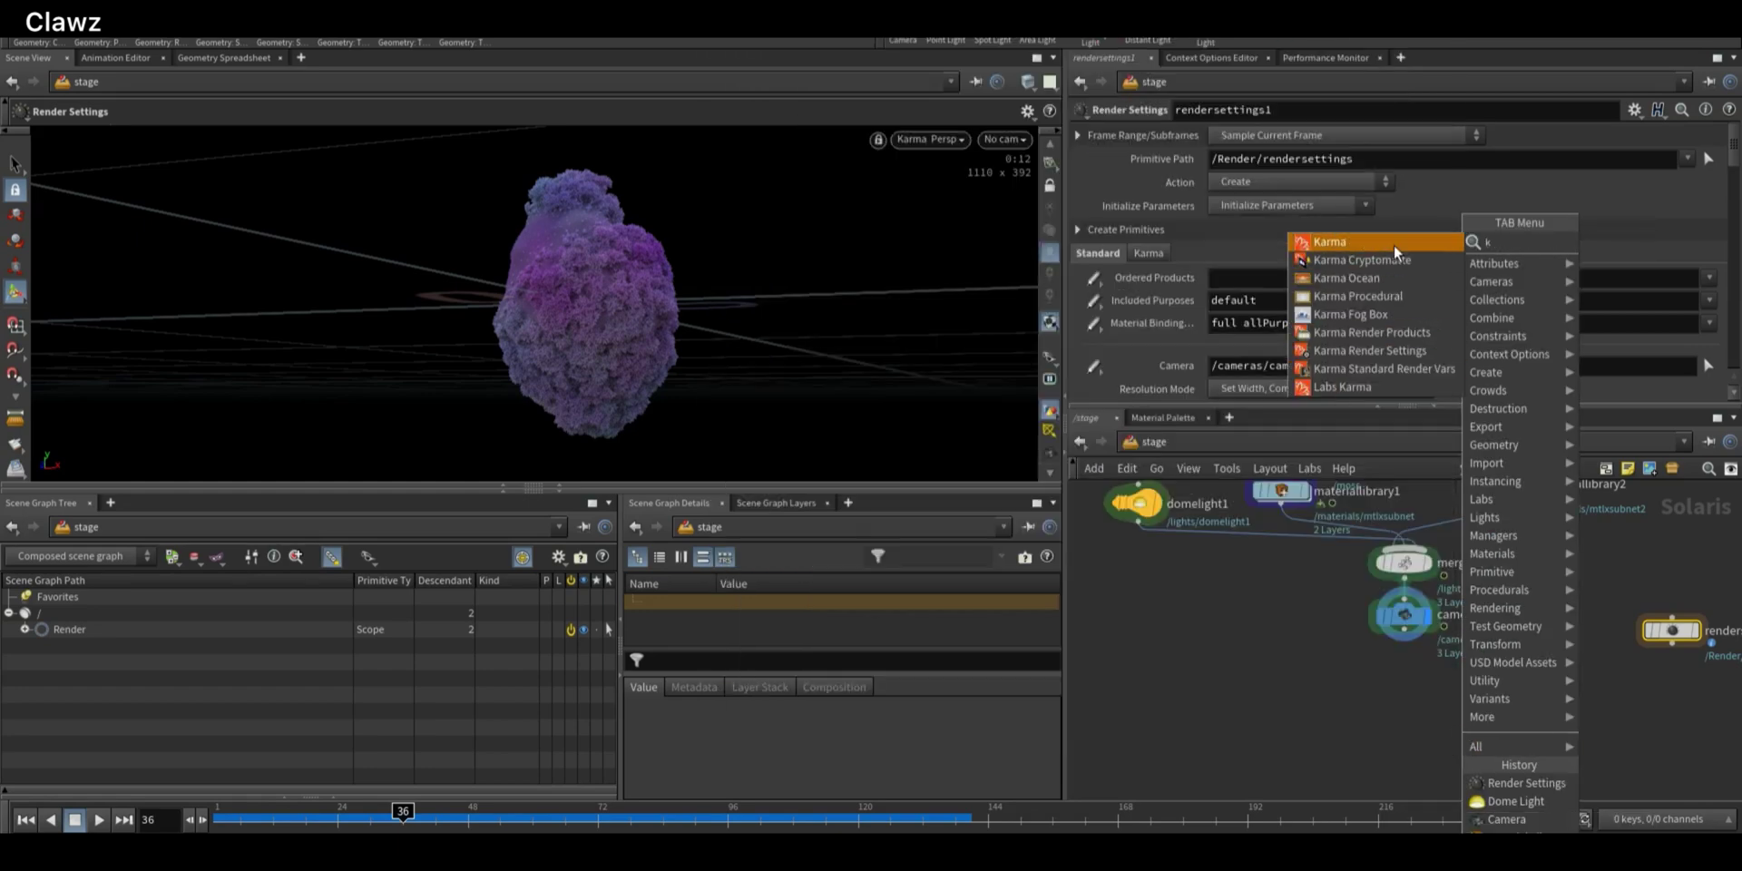
left_click(1394, 245)
left_click(1406, 708)
left_click(1482, 687)
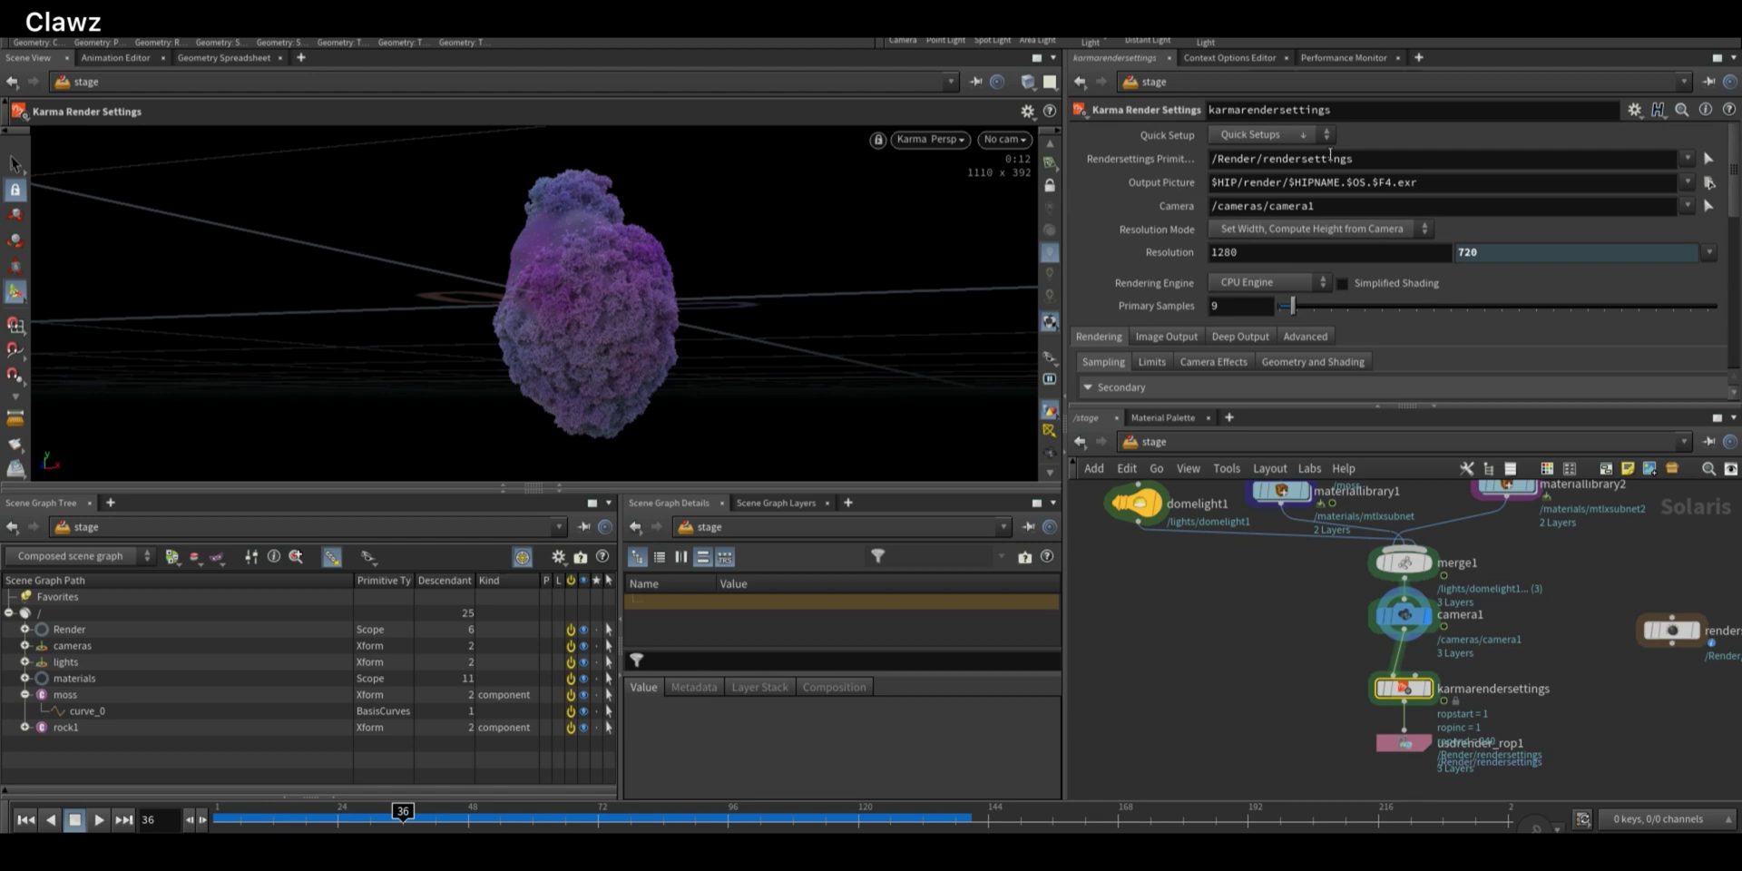
scroll(1435, 154, "down", 3)
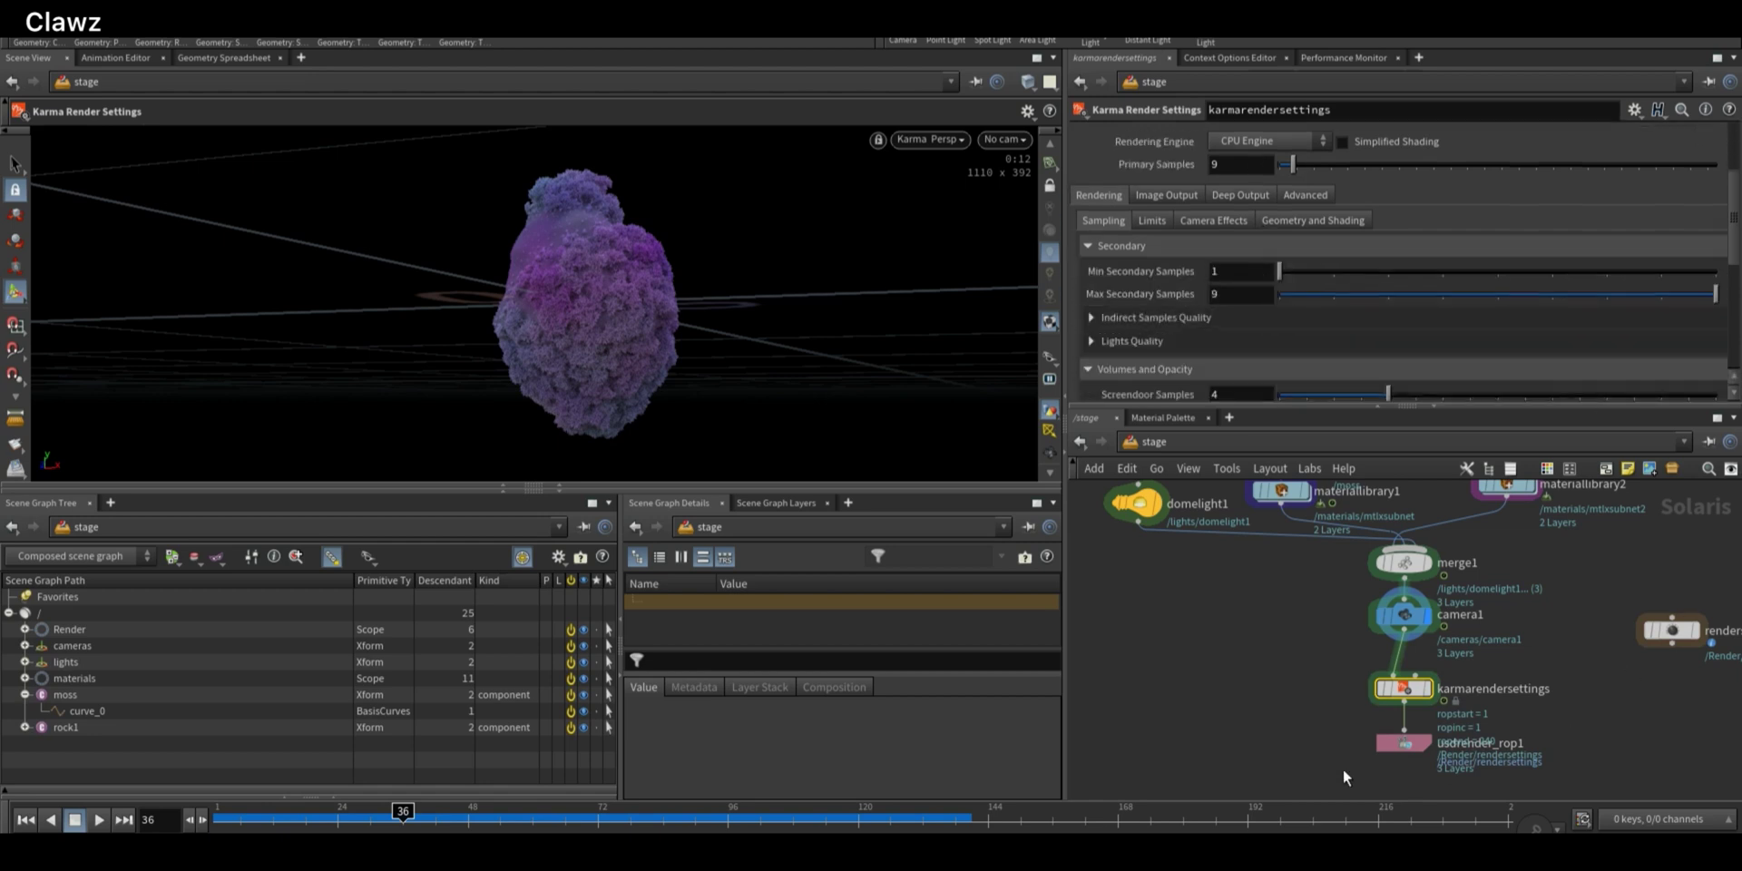
Switch usdrender_rop1's valid frame range to Render Specific Frame Range, and return it to Render Current Frame
scroll(1331, 739, "up", 2)
left_click(1438, 745)
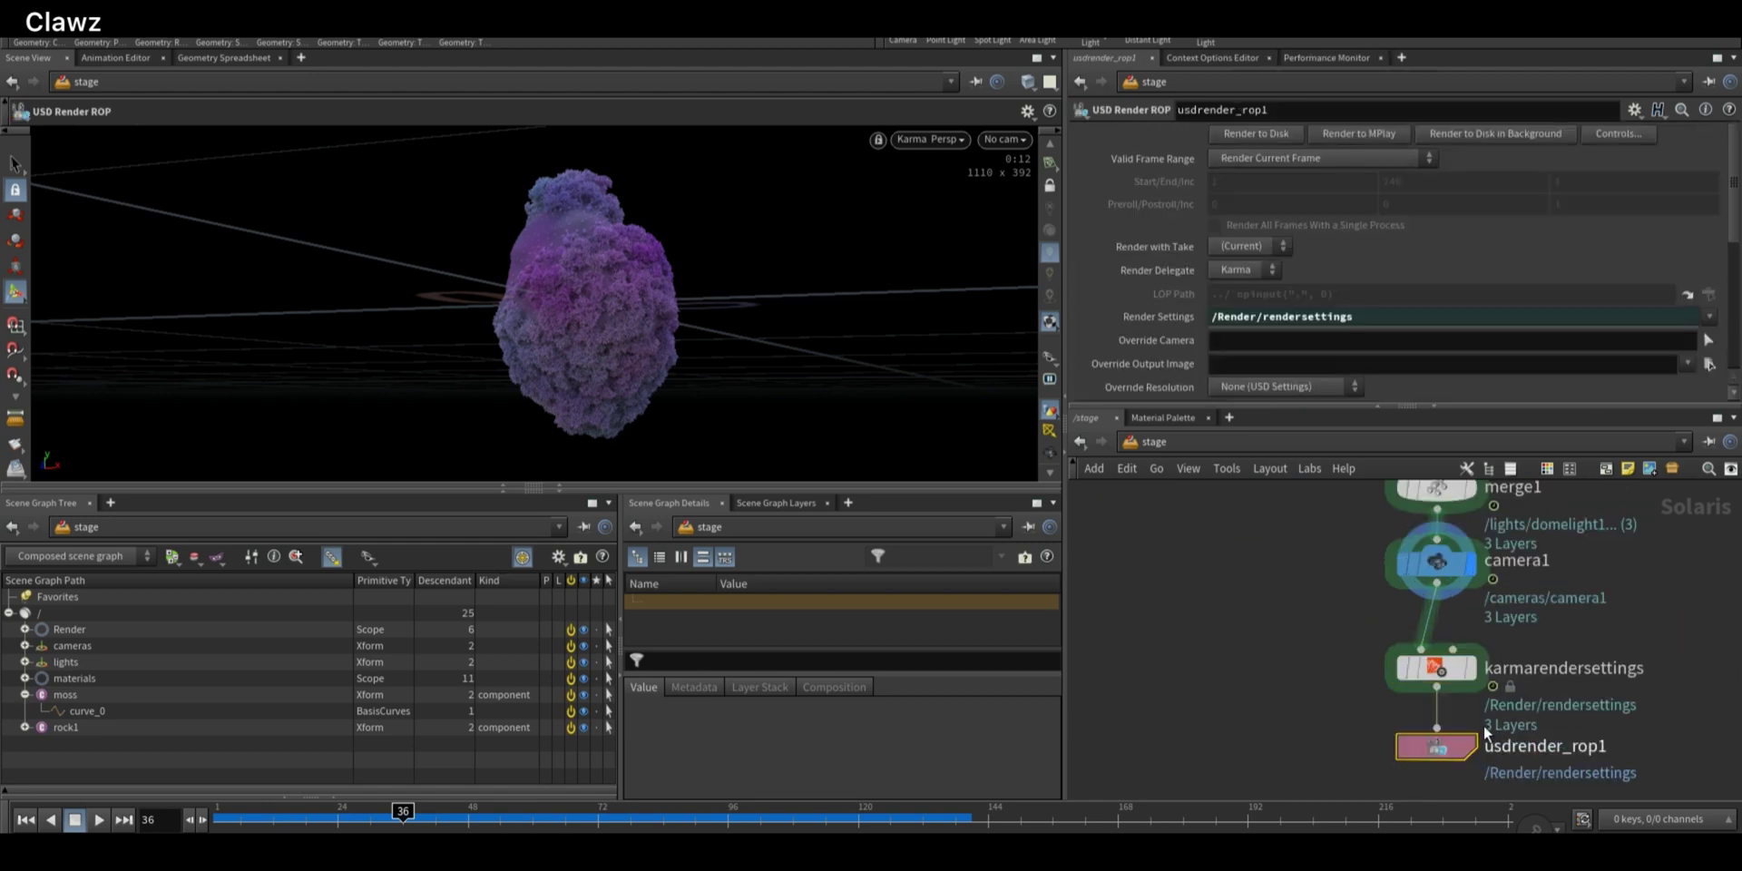
left_click(1254, 156)
left_click(1265, 155)
left_click(1262, 148)
left_click(1304, 189)
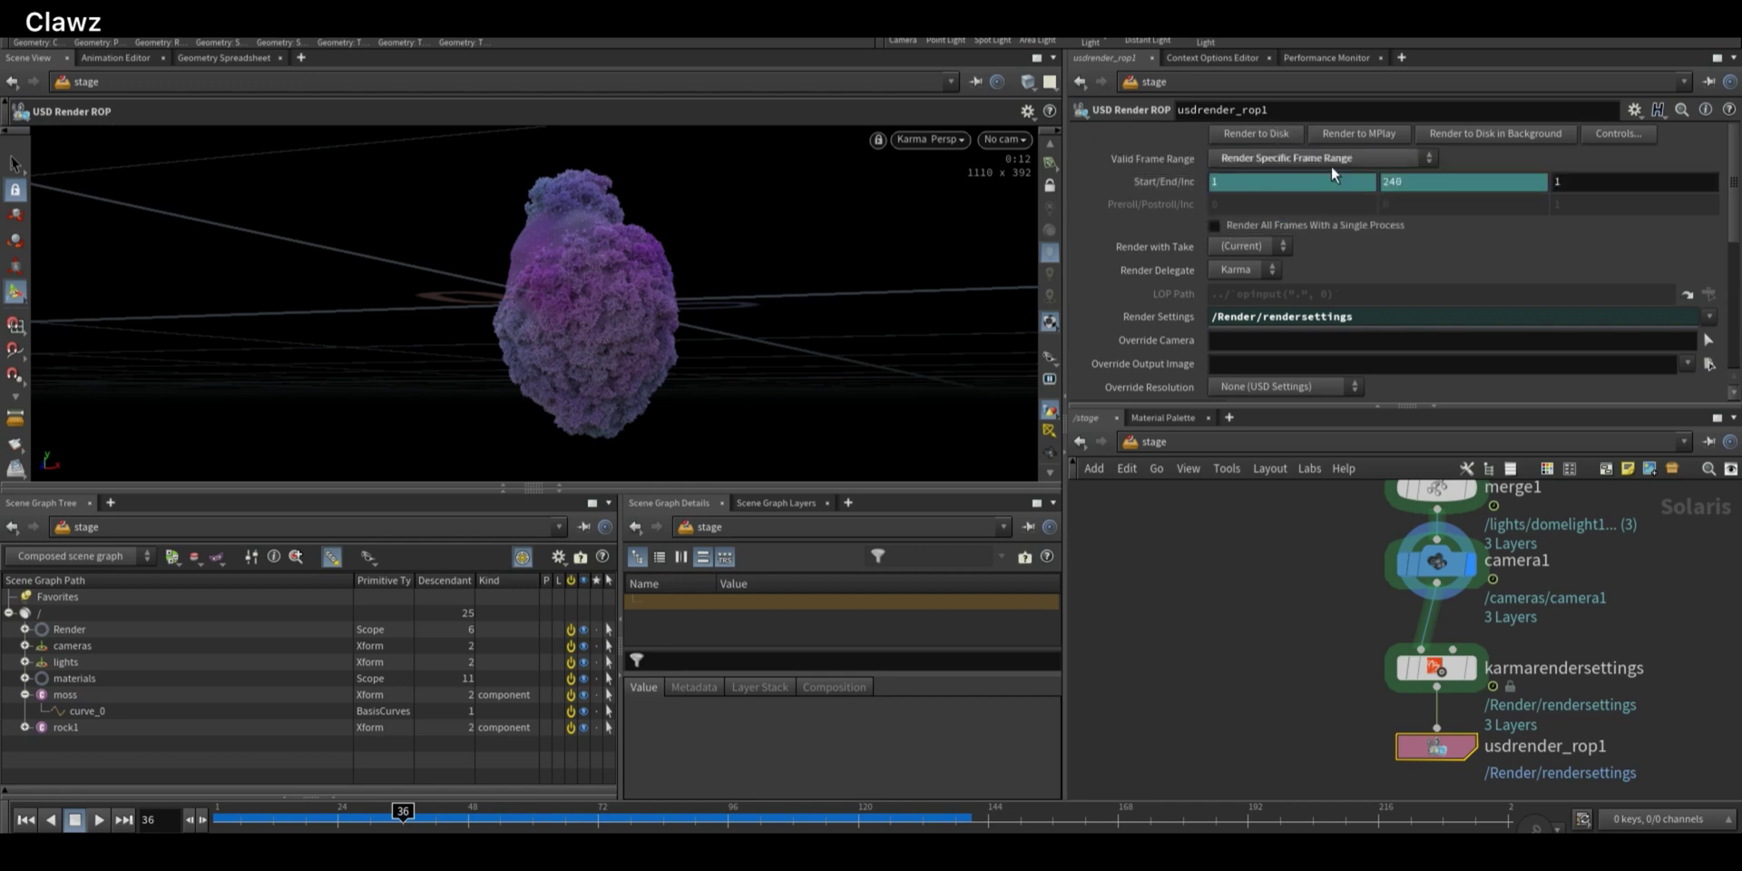
left_click(1285, 156)
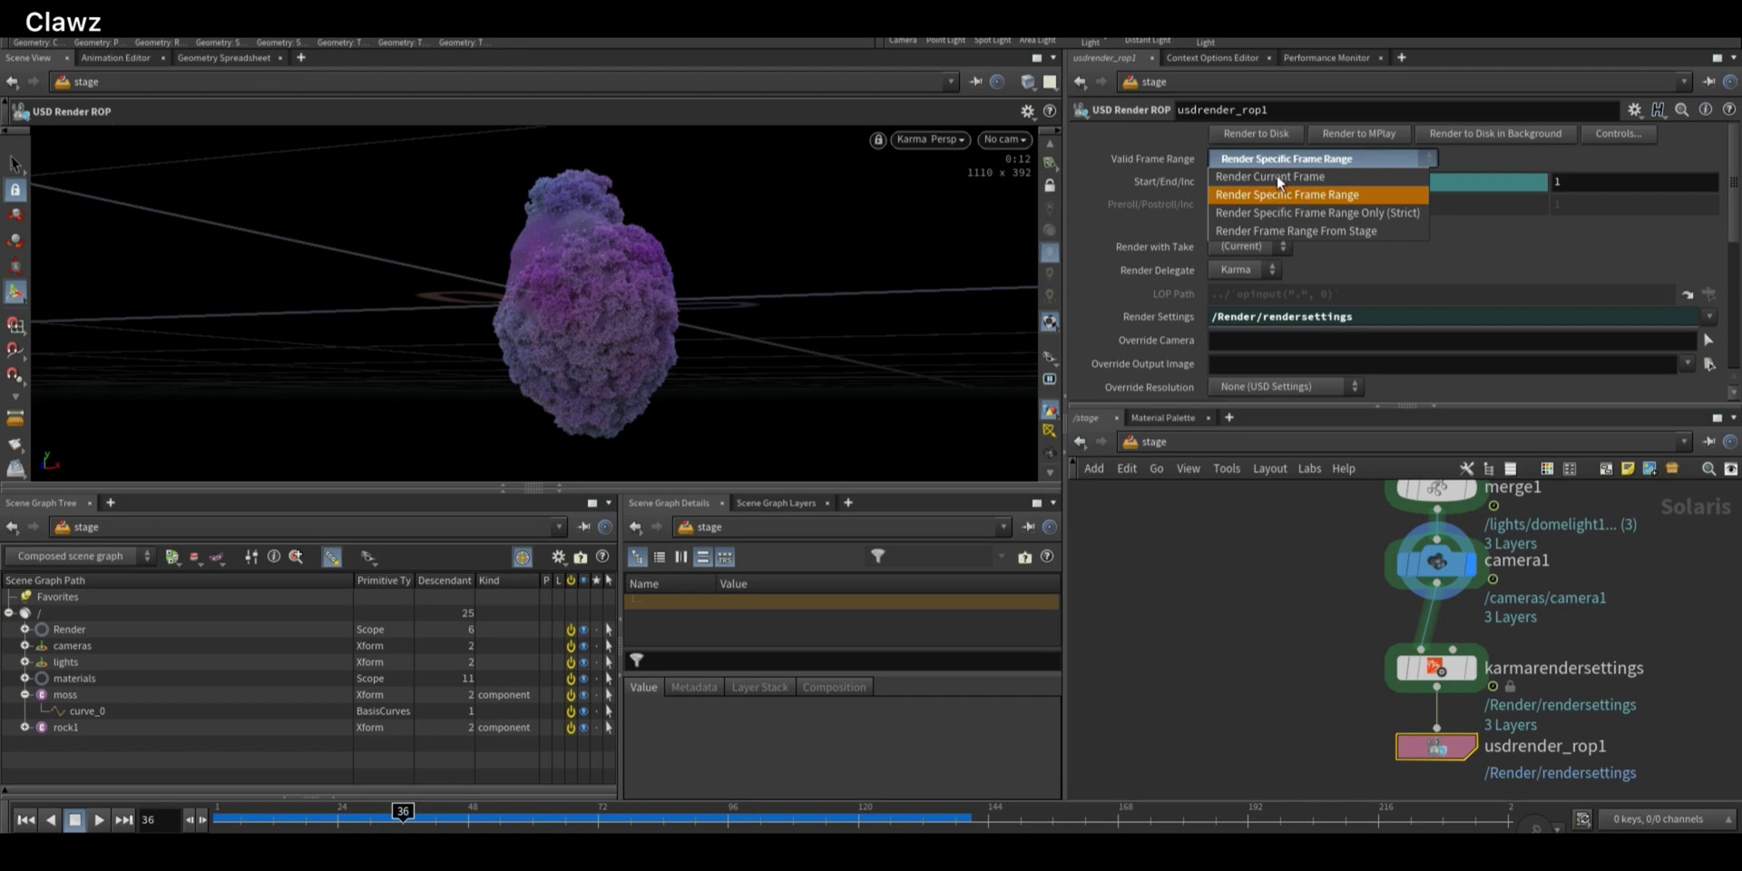
left_click(1275, 176)
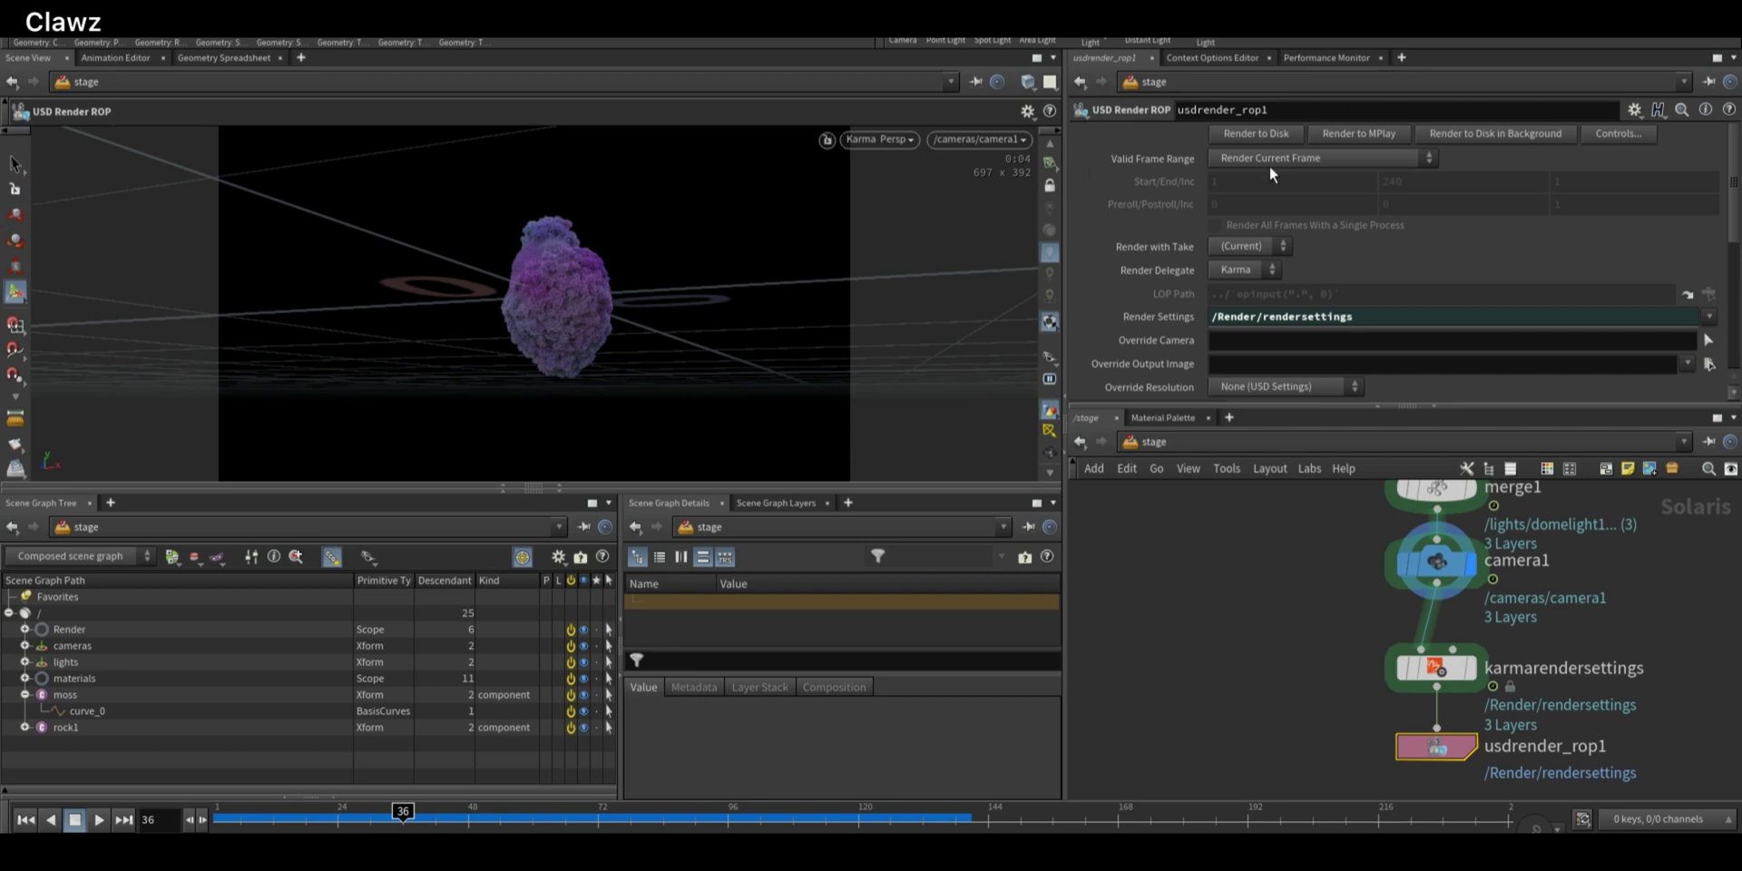
Reframe camera1 closer to the mossy rock, at a translate of about 2.42, -0.91, 4.27, and scrub the timeline to frame 30
left_click(1436, 668)
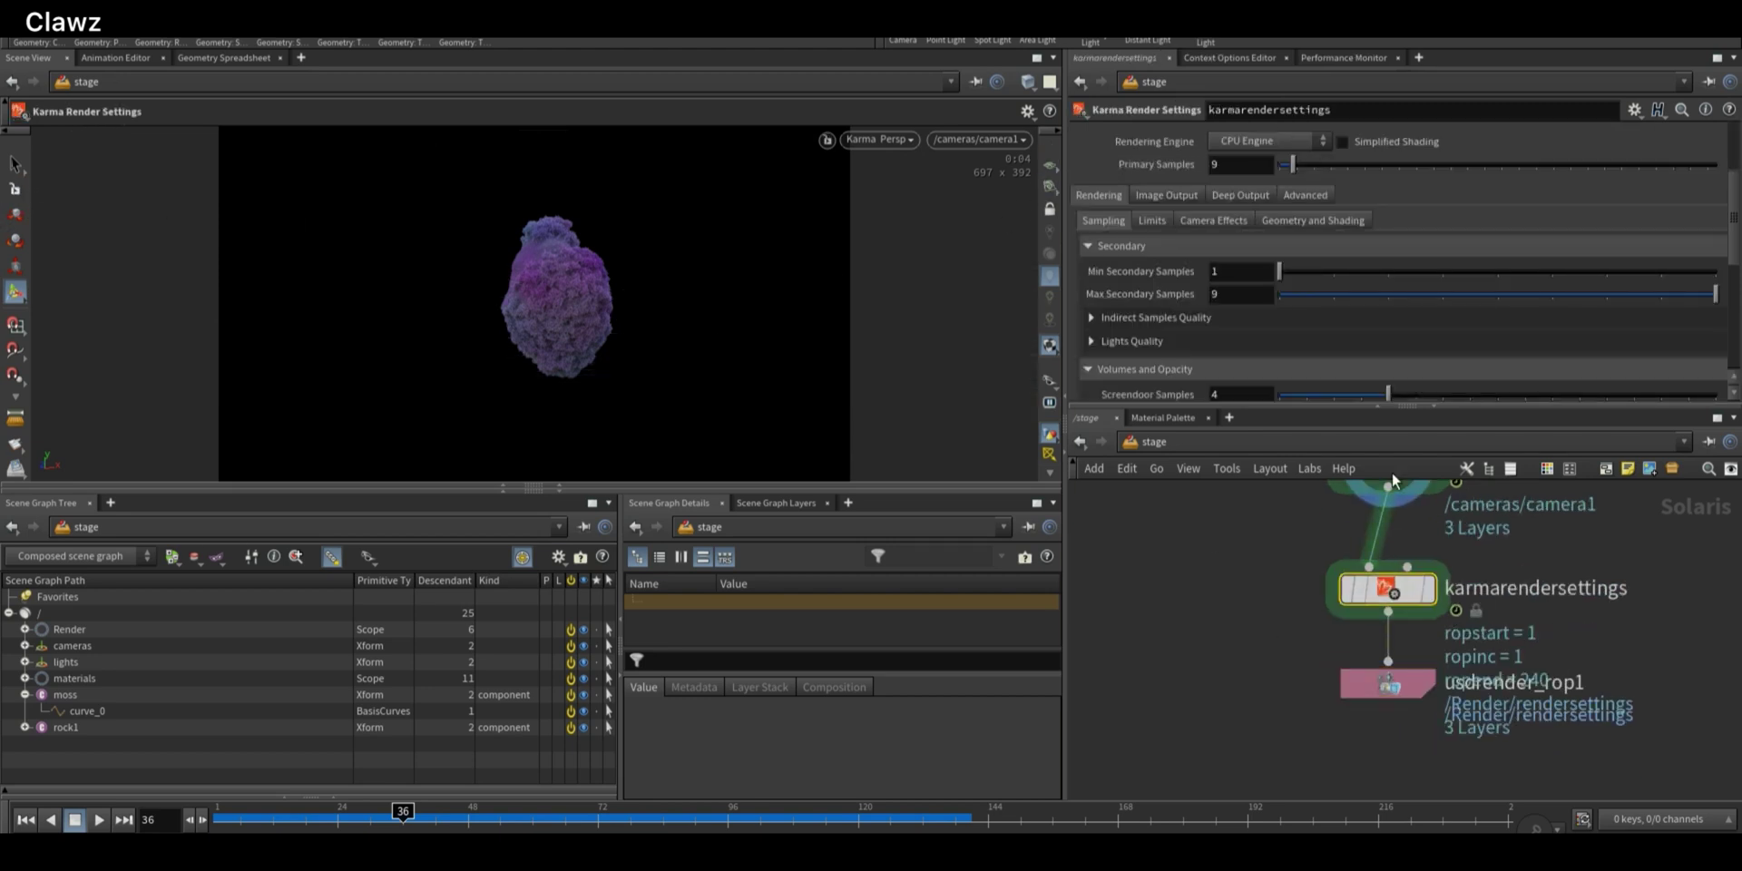
scroll(1301, 532, "up", 1)
middle_click_drag(1301, 532, 1299, 575)
left_click(1403, 495)
scroll(699, 341, "up", 5)
left_click_drag(723, 342, 688, 301)
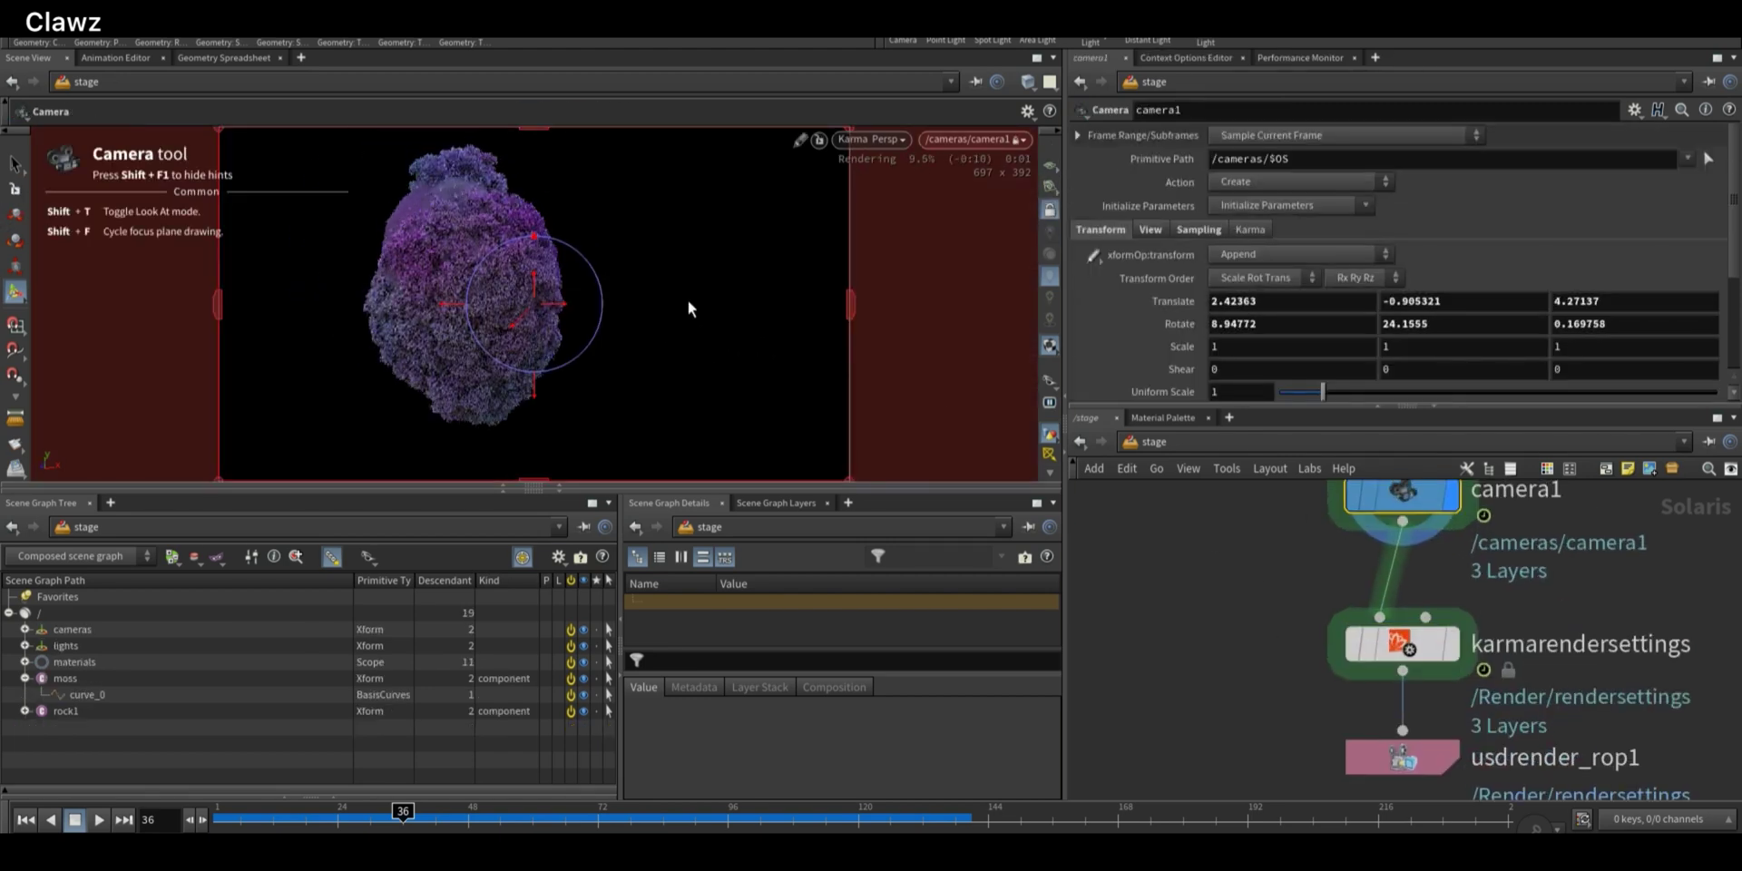
left_click_drag(581, 818, 370, 819)
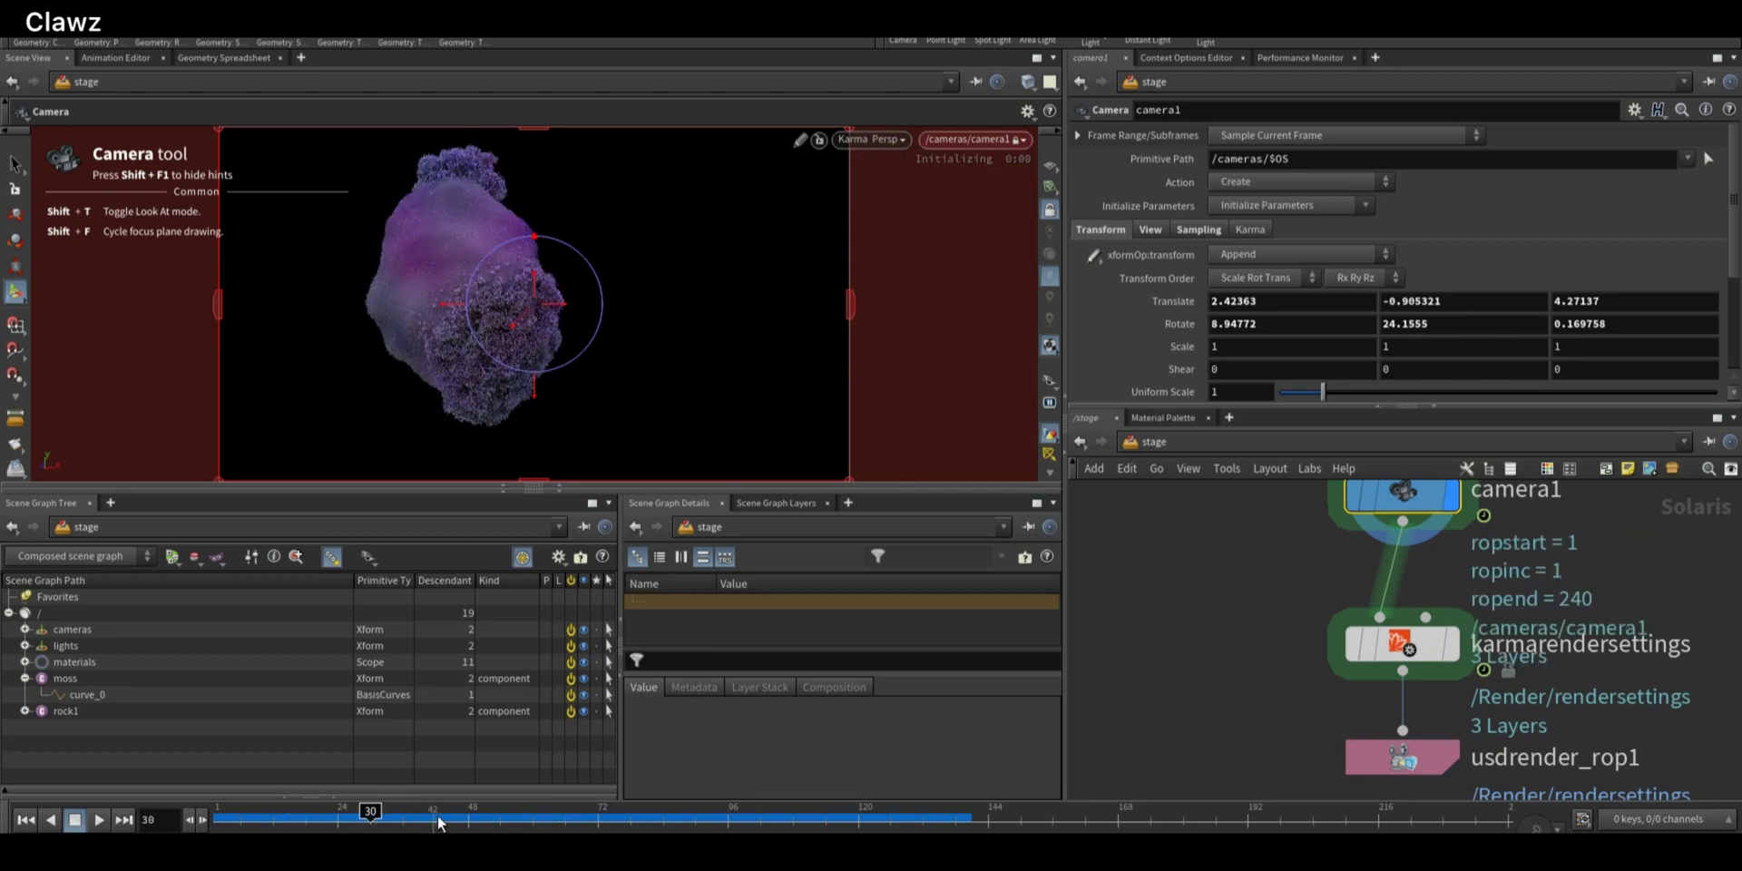